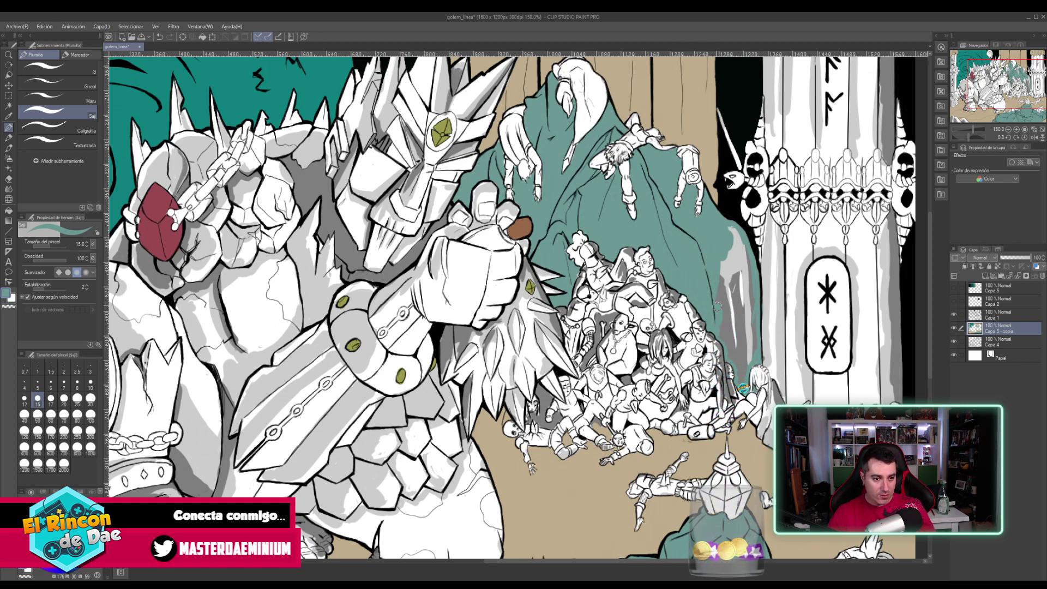
- Paint the remaining gray and white area along the right edge of the green mound in the same muted teal
mouse_move(725, 298)
mouse_down()
mouse_move(731, 230)
mouse_move(748, 290)
mouse_up()
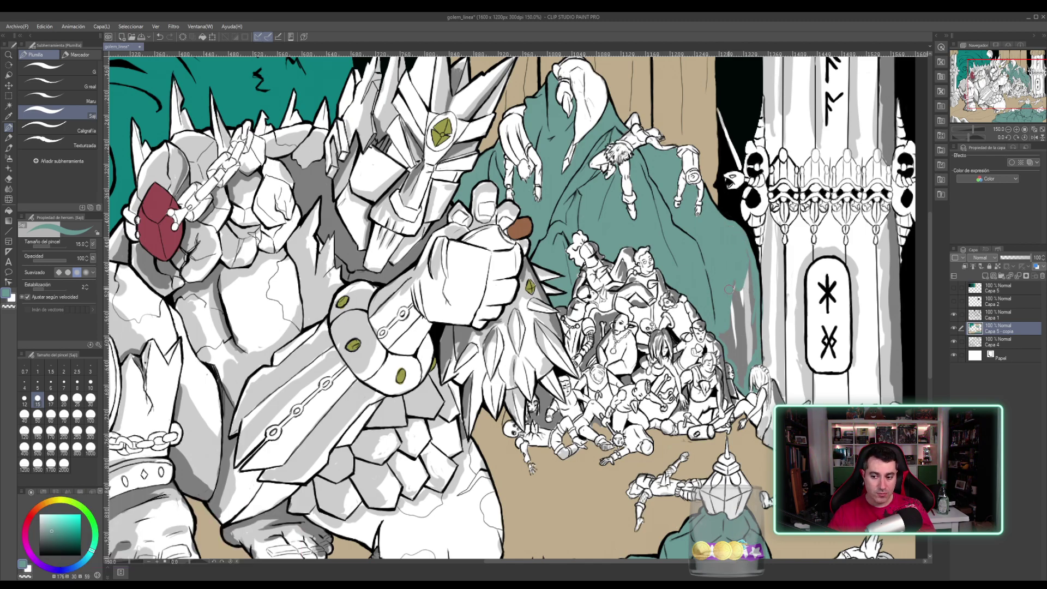
mouse_move(727, 314)
mouse_down()
mouse_move(748, 280)
mouse_move(752, 348)
mouse_up()
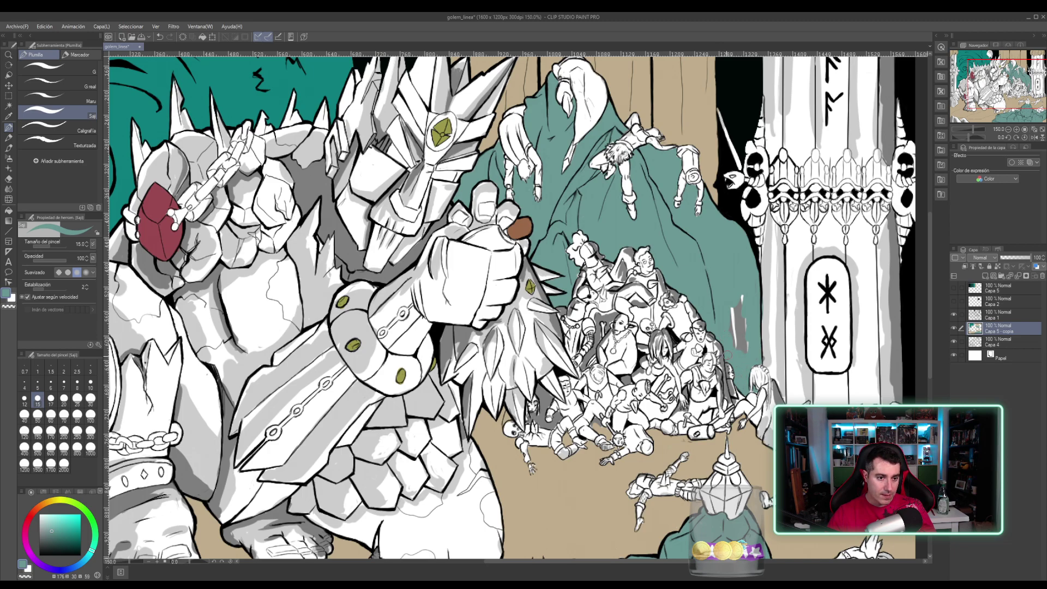
mouse_move(729, 351)
mouse_down()
mouse_move(730, 330)
mouse_move(738, 335)
mouse_up()
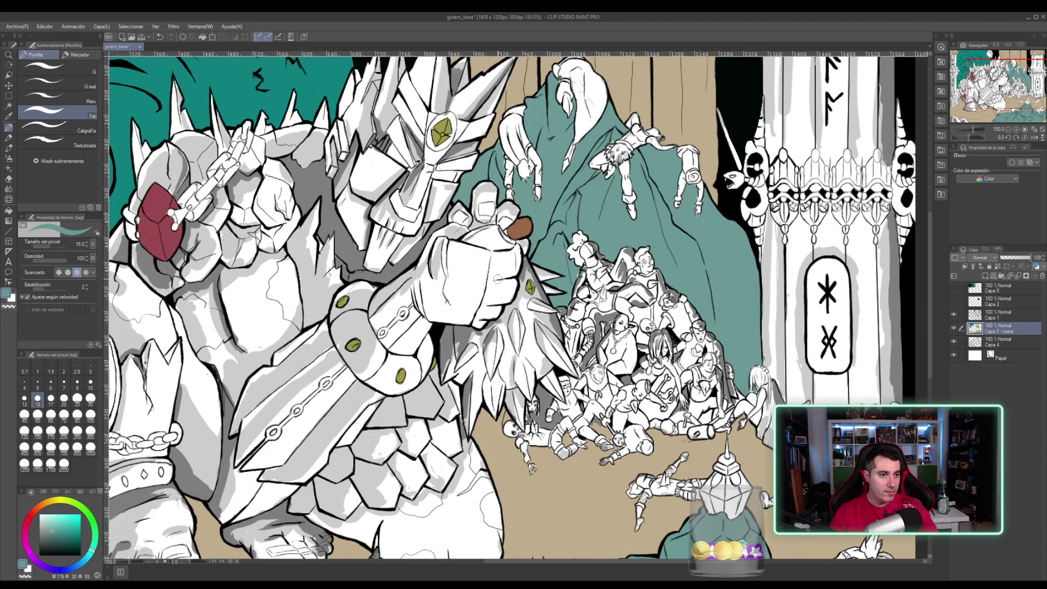
- Color the hanging rock at the top of the cave tan, sampling the wooden wall's color and filling its white and gray areas
mouse_move(457, 239)
mouse_down()
mouse_move(488, 320)
mouse_move(553, 353)
mouse_move(658, 359)
mouse_up()
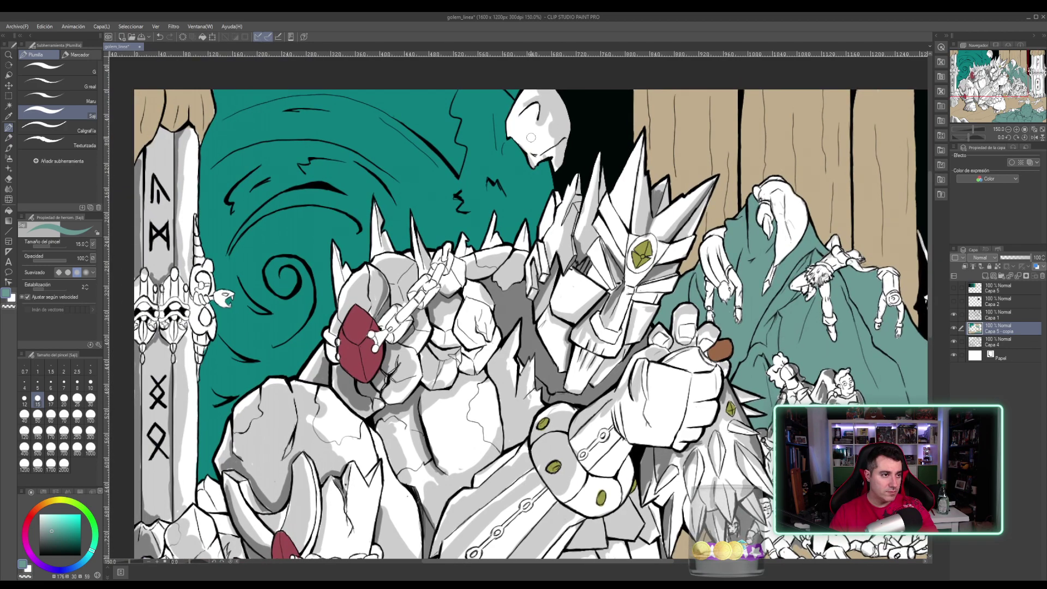
alt+click(664, 126)
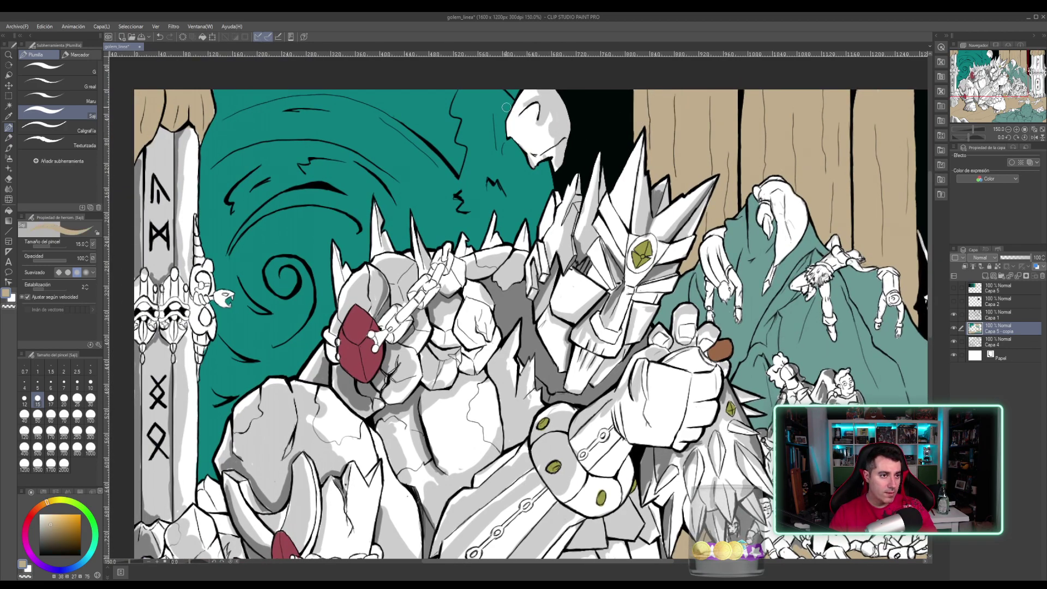
drag(534, 94, 515, 127)
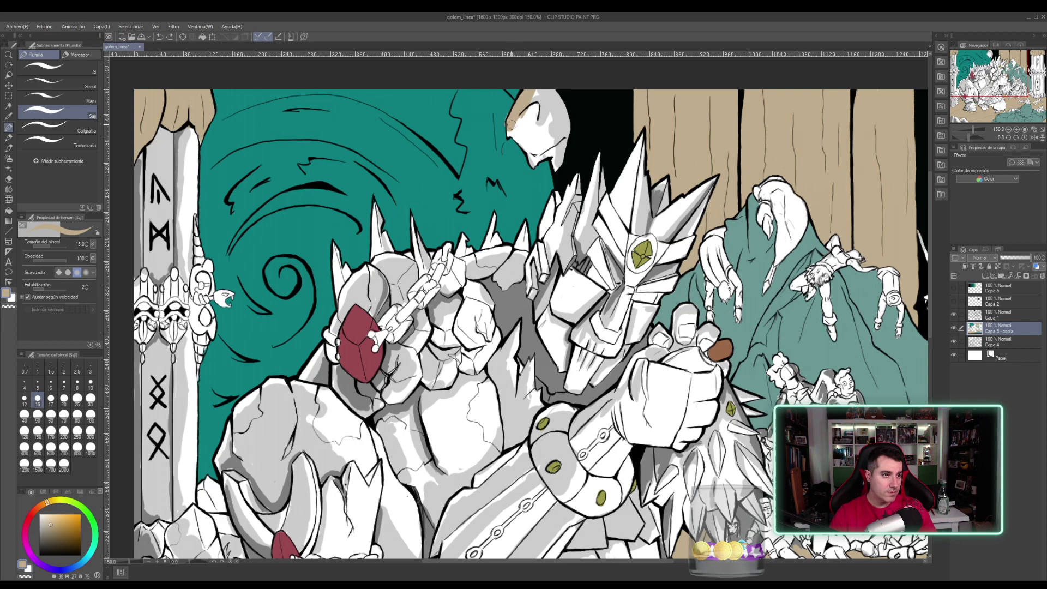
key(ctrl+z)
mouse_move(509, 121)
mouse_down()
mouse_move(509, 134)
mouse_move(529, 93)
mouse_move(518, 112)
mouse_move(543, 92)
mouse_move(535, 101)
mouse_move(548, 117)
mouse_move(561, 98)
mouse_move(554, 143)
mouse_move(567, 127)
mouse_move(553, 165)
mouse_move(529, 158)
mouse_move(553, 154)
mouse_move(559, 165)
mouse_up()
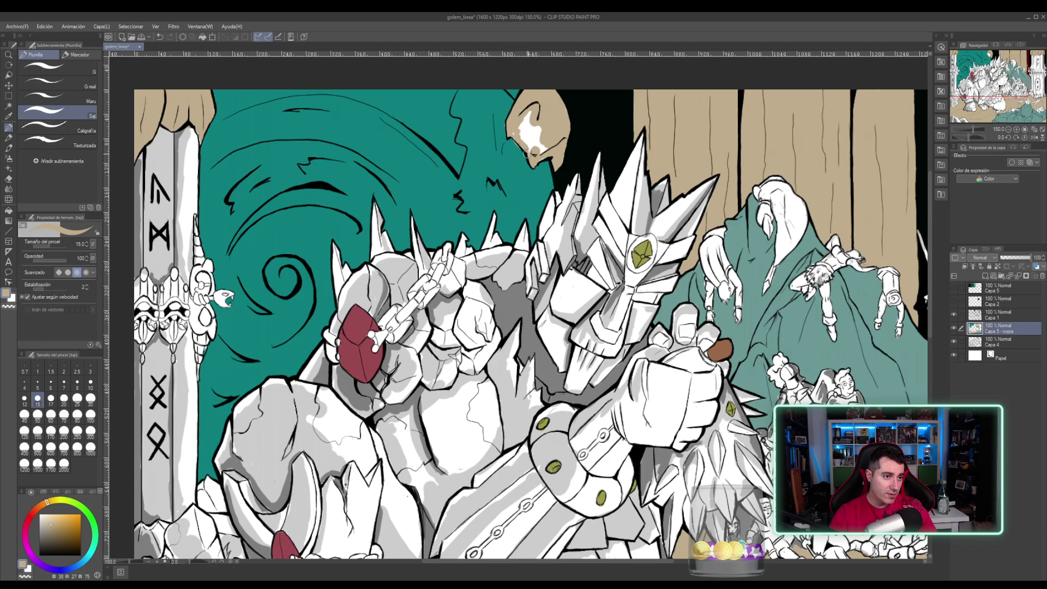
alt+click(514, 169)
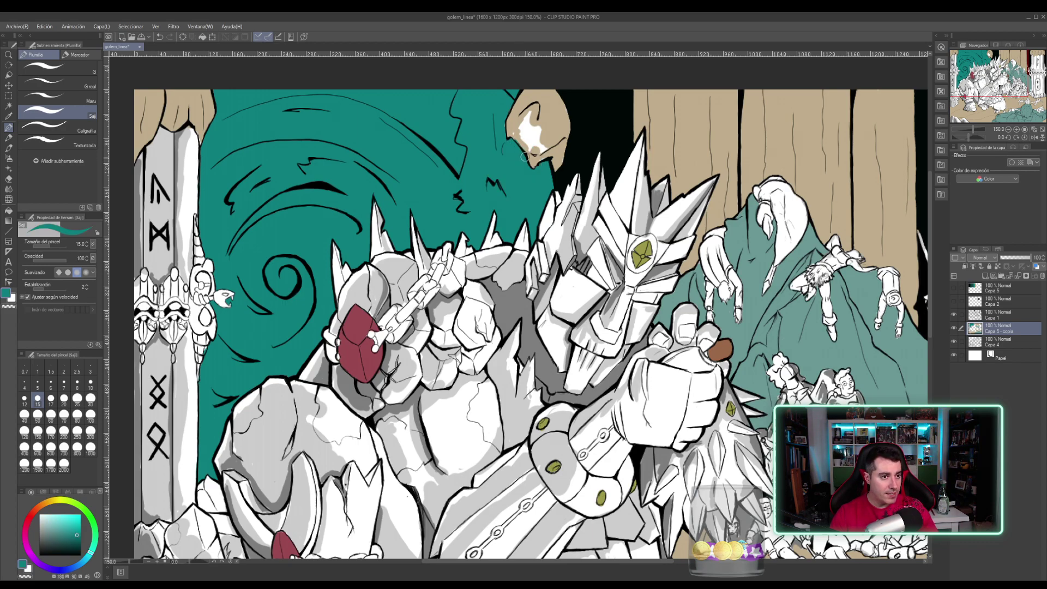
alt+click(522, 143)
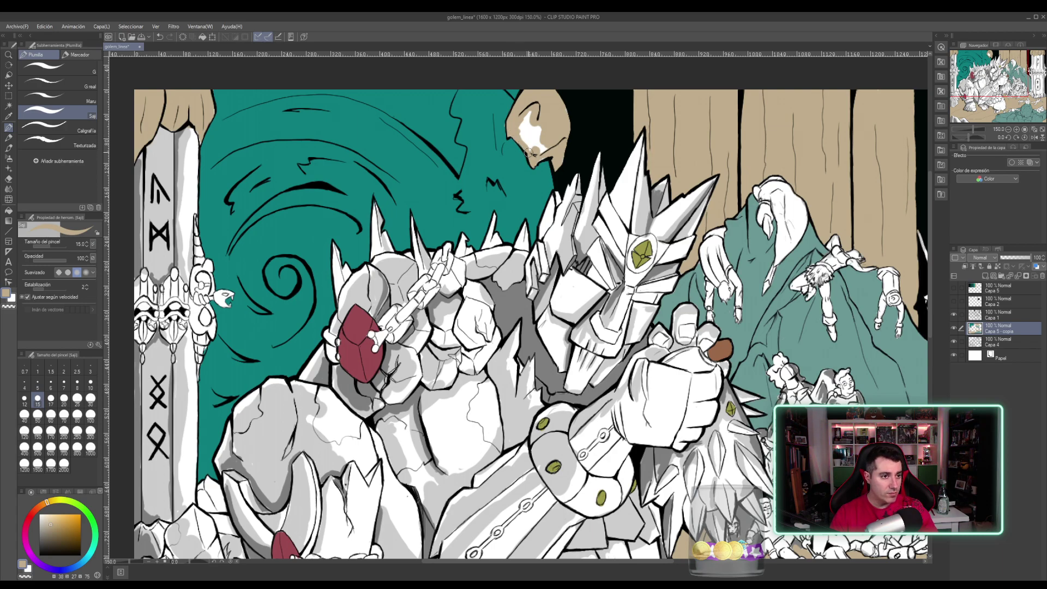
drag(522, 133, 521, 134)
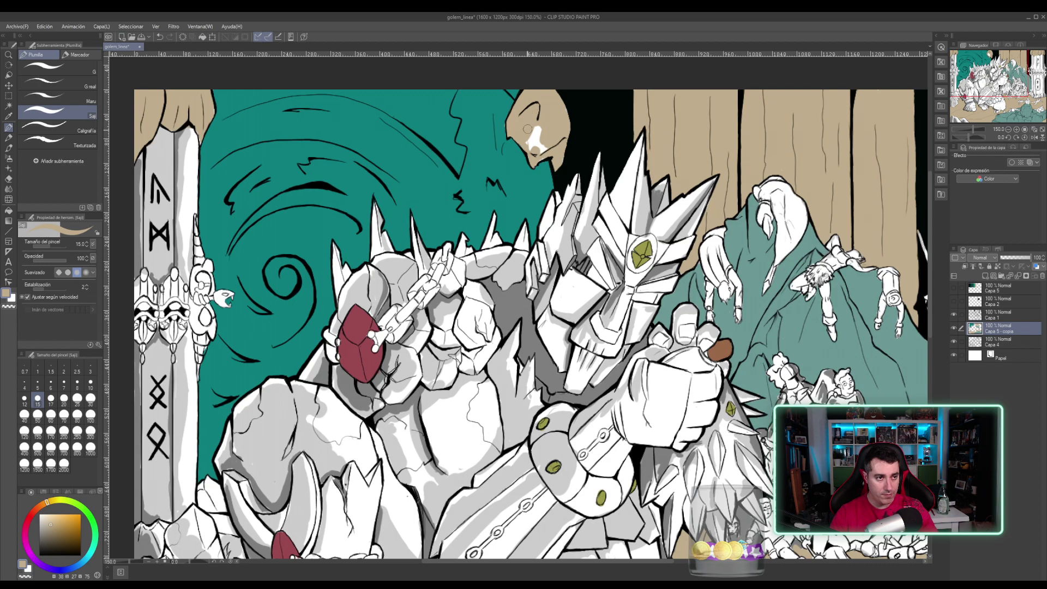
alt+click(517, 175)
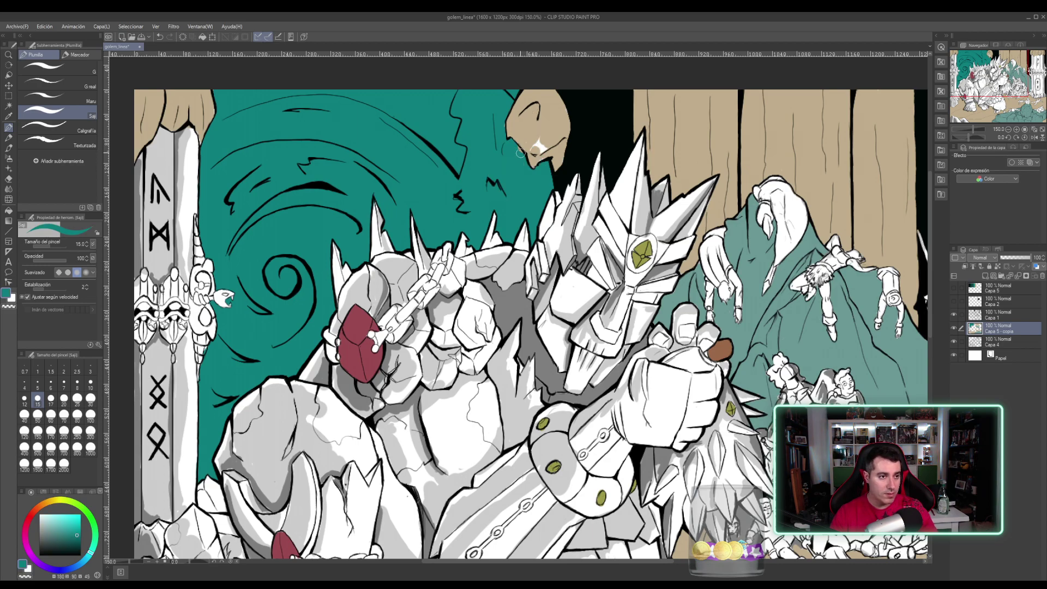
alt+click(532, 146)
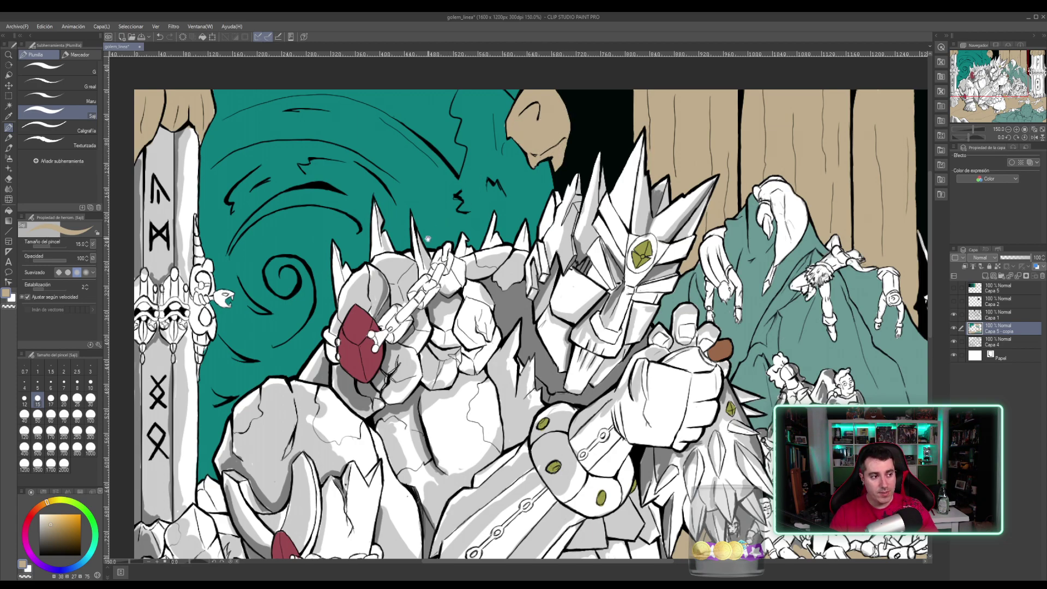
drag(426, 236, 459, 167)
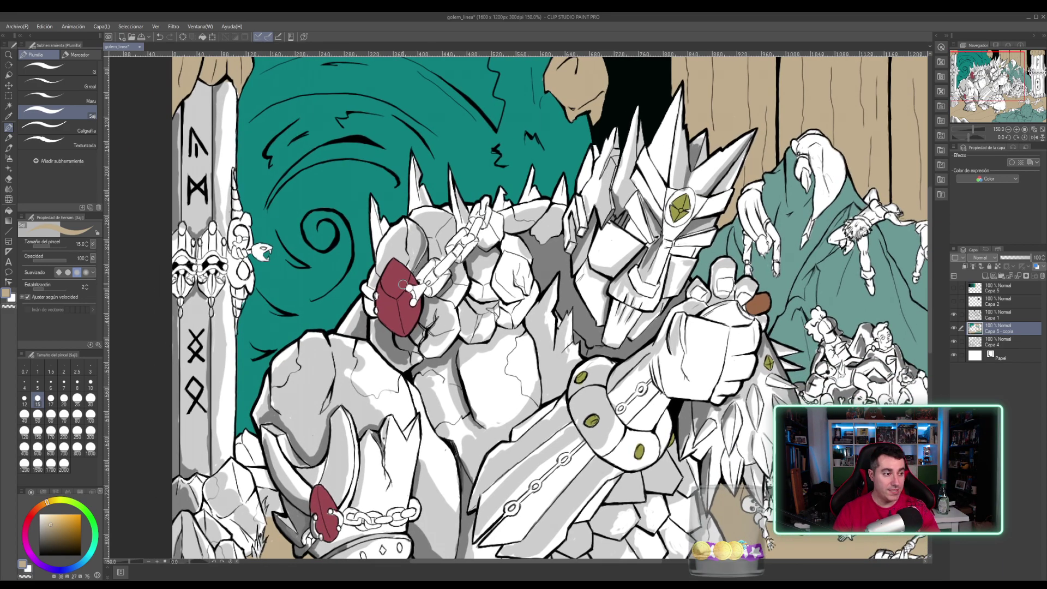
alt+click(397, 285)
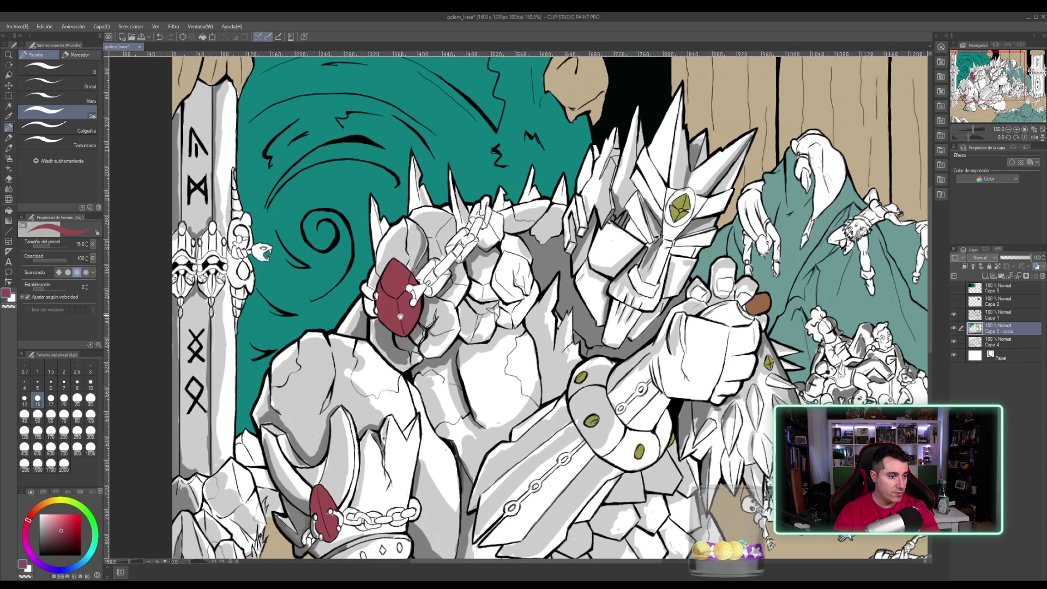
mouse_move(407, 389)
mouse_down()
mouse_move(381, 302)
mouse_move(386, 240)
mouse_up()
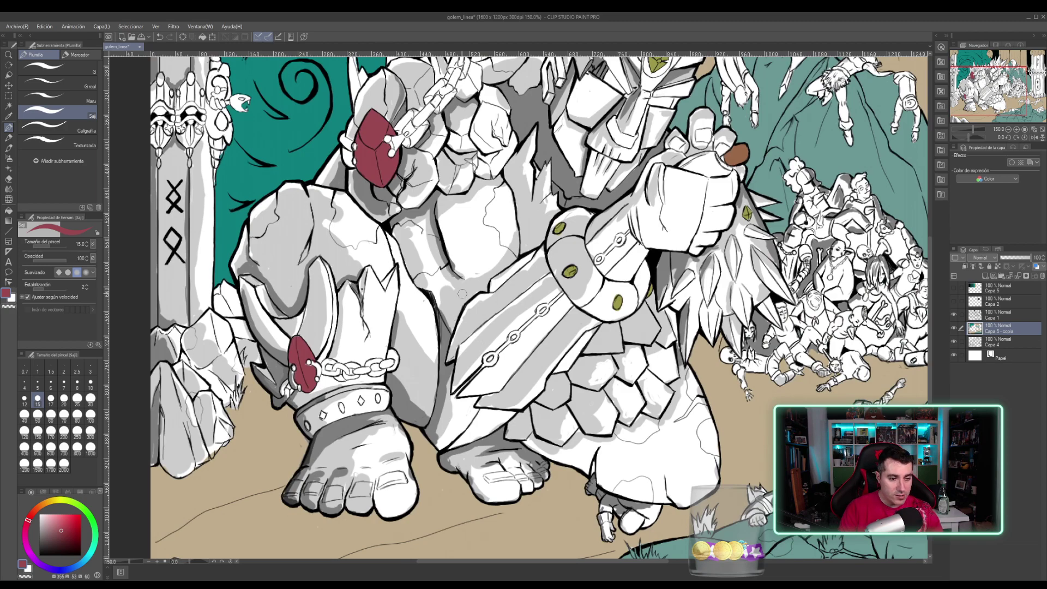
key(ctrl+alt+0)
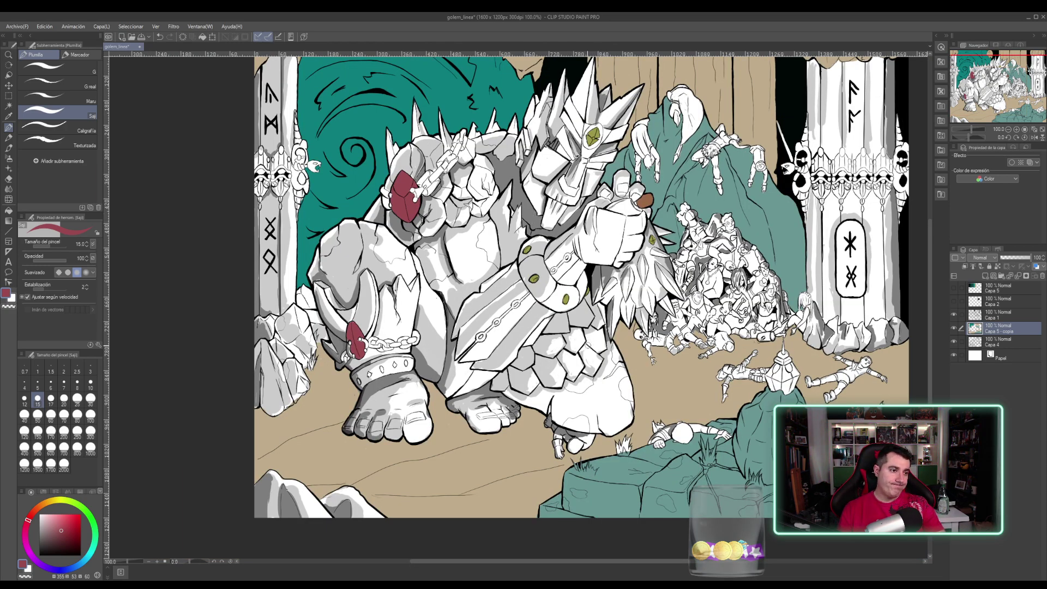
drag(777, 225, 651, 287)
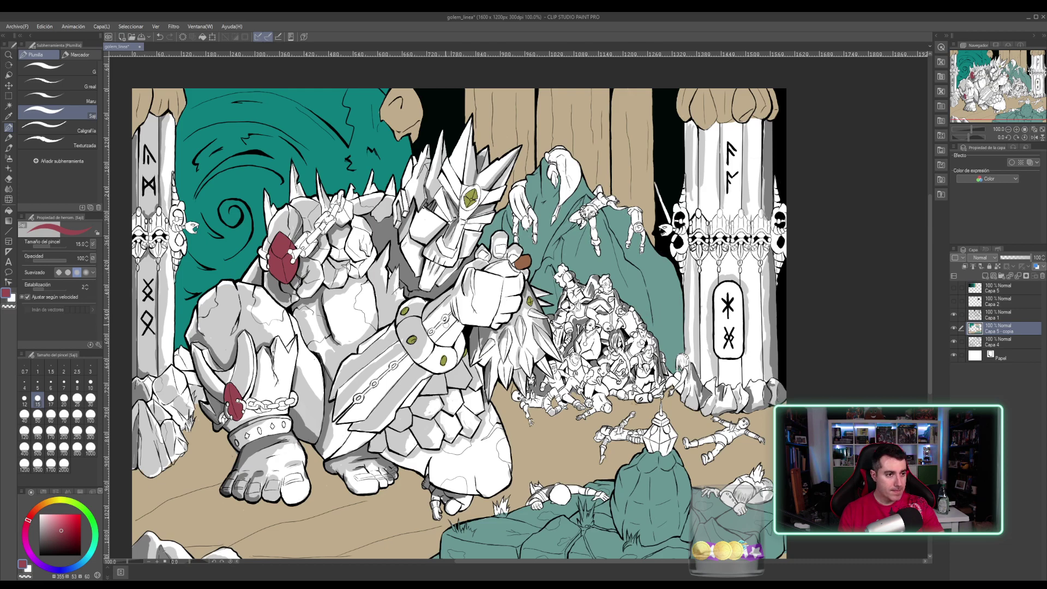
key(alt)
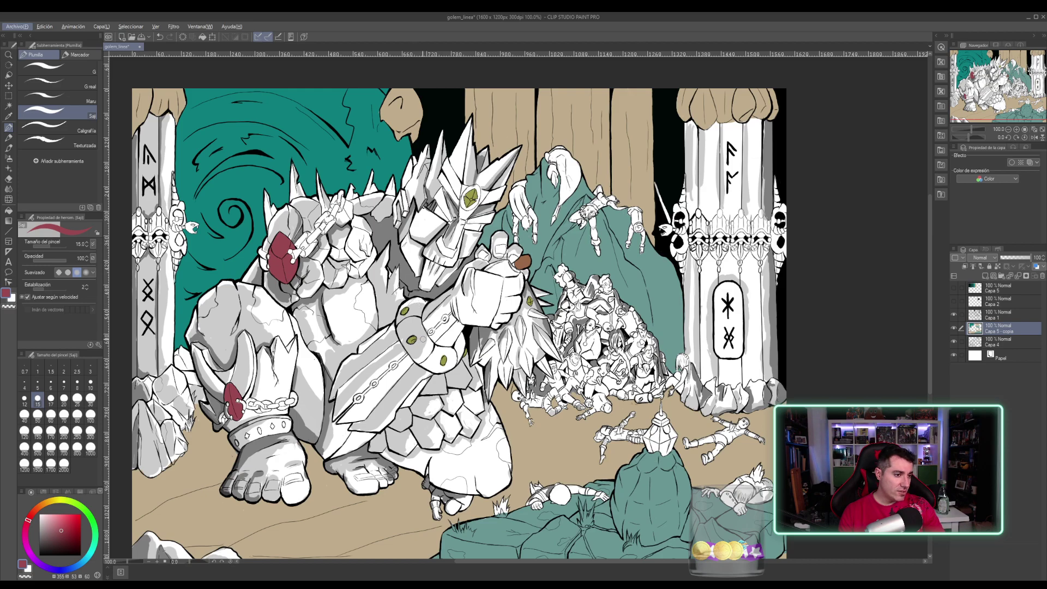
- Show the color palette layer Capa 5, sample dark teal #00272D, lighten it for painting, and hide the palette layer again
click(954, 288)
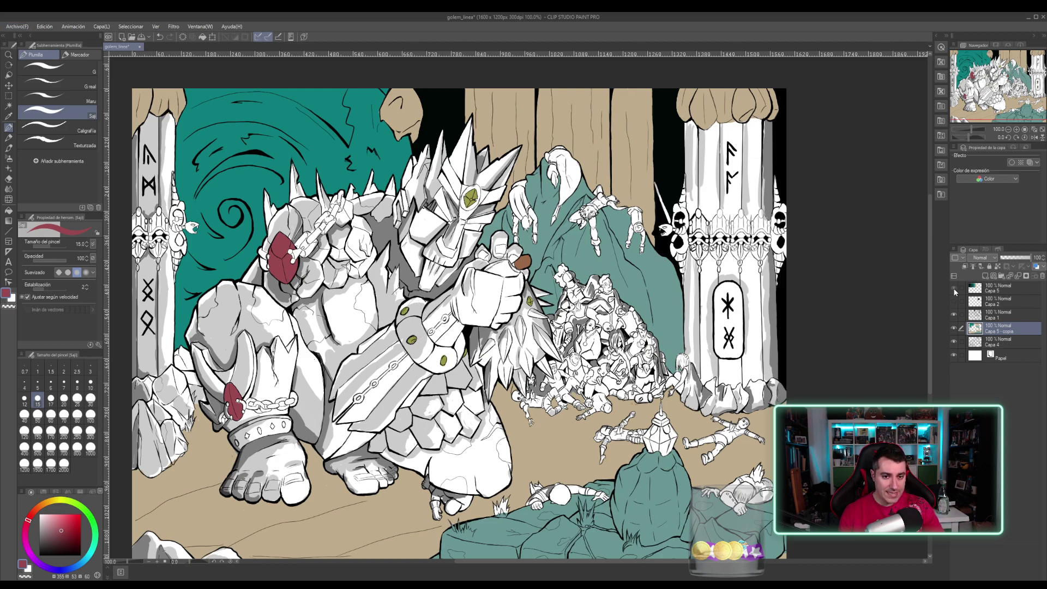
alt+click(233, 175)
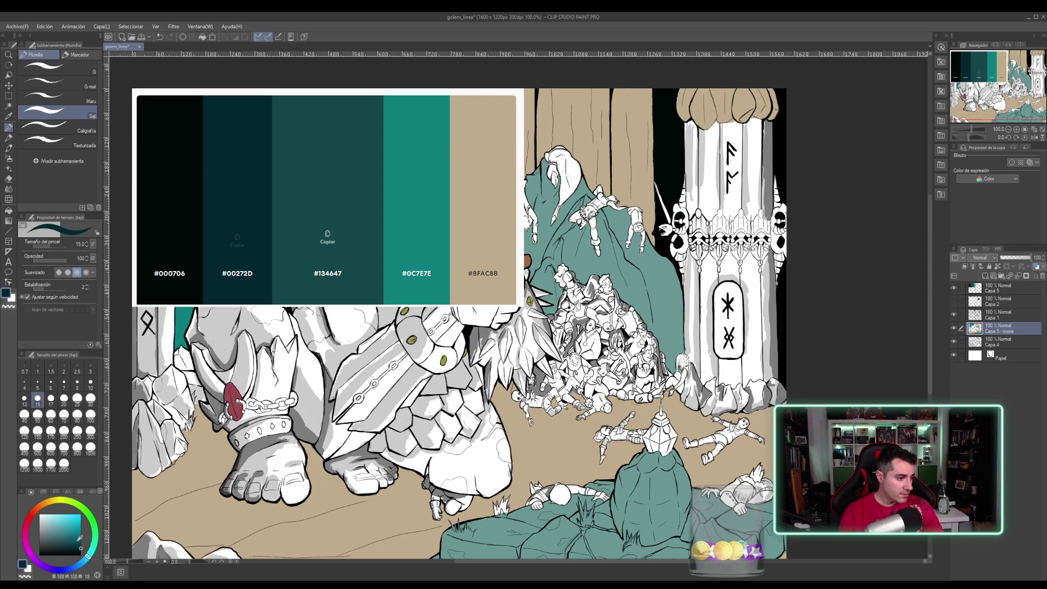
drag(76, 537, 67, 530)
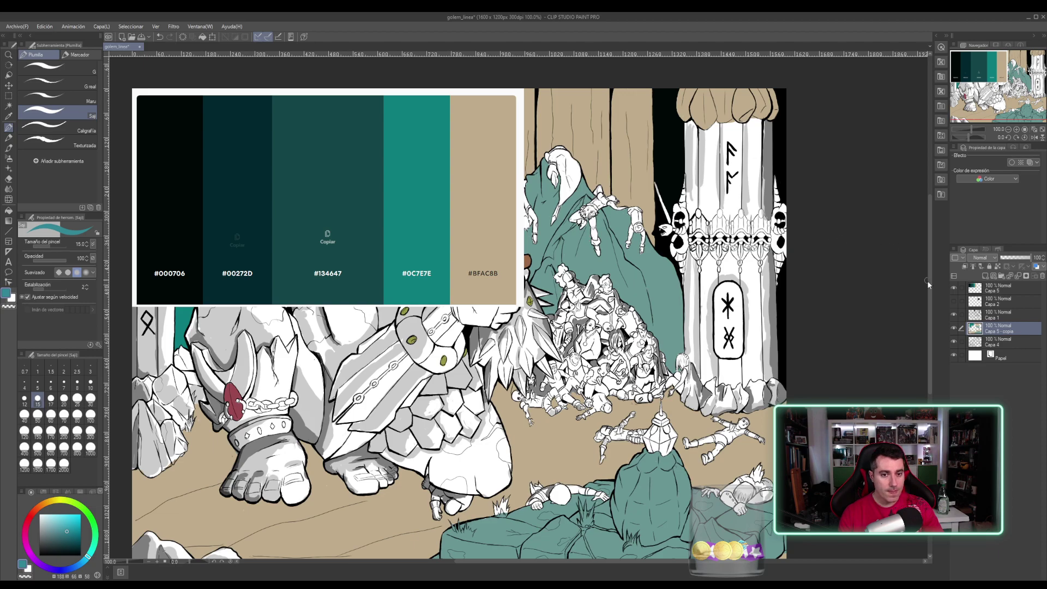
click(954, 288)
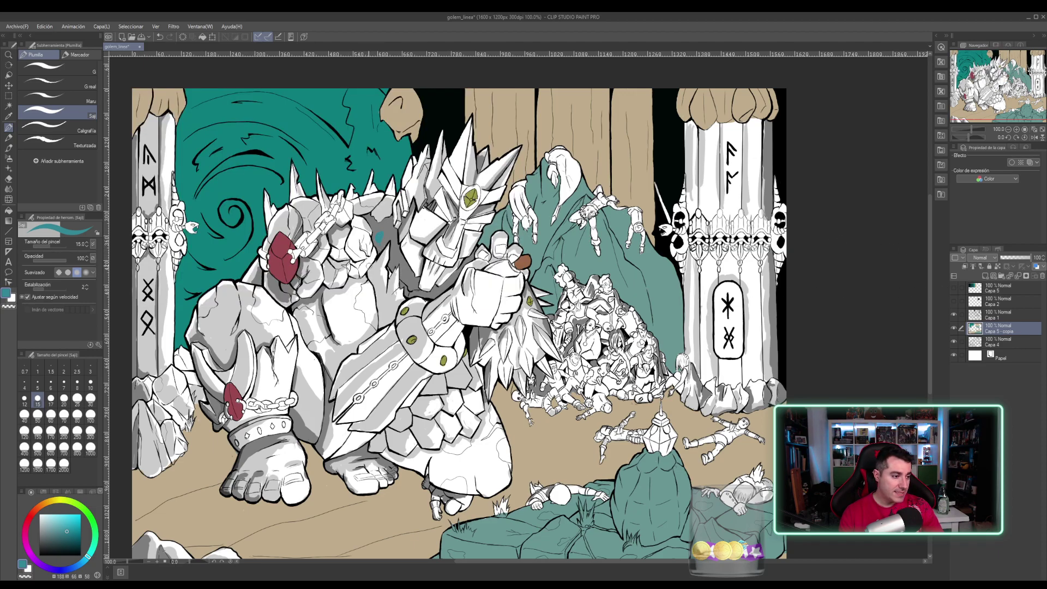
- Shift the paint color to a darker, less saturated teal and start covering the gray area between the golem's shoulder and head
drag(65, 532, 62, 529)
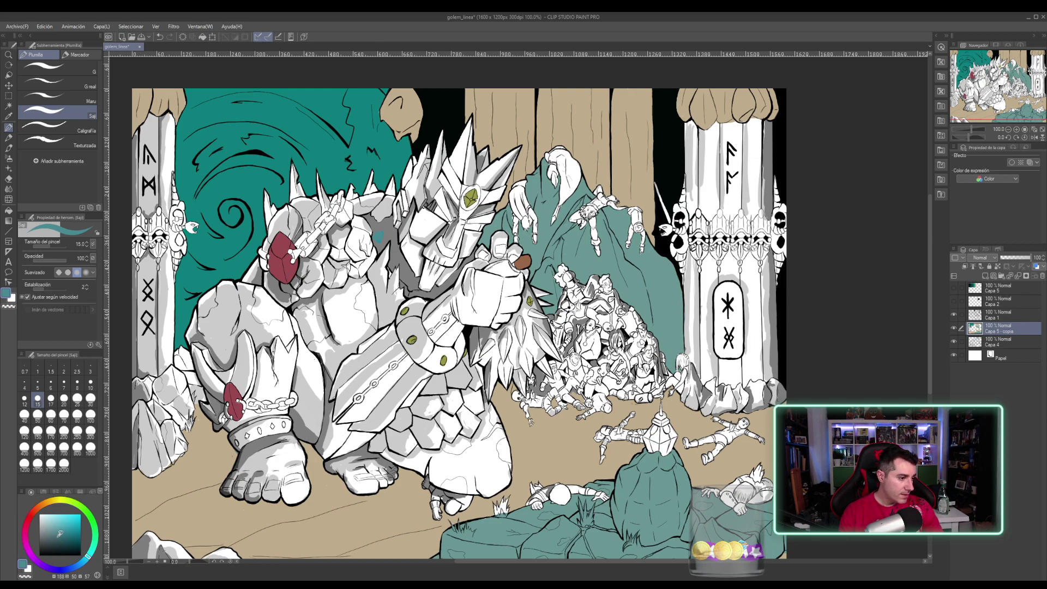
drag(58, 534, 57, 539)
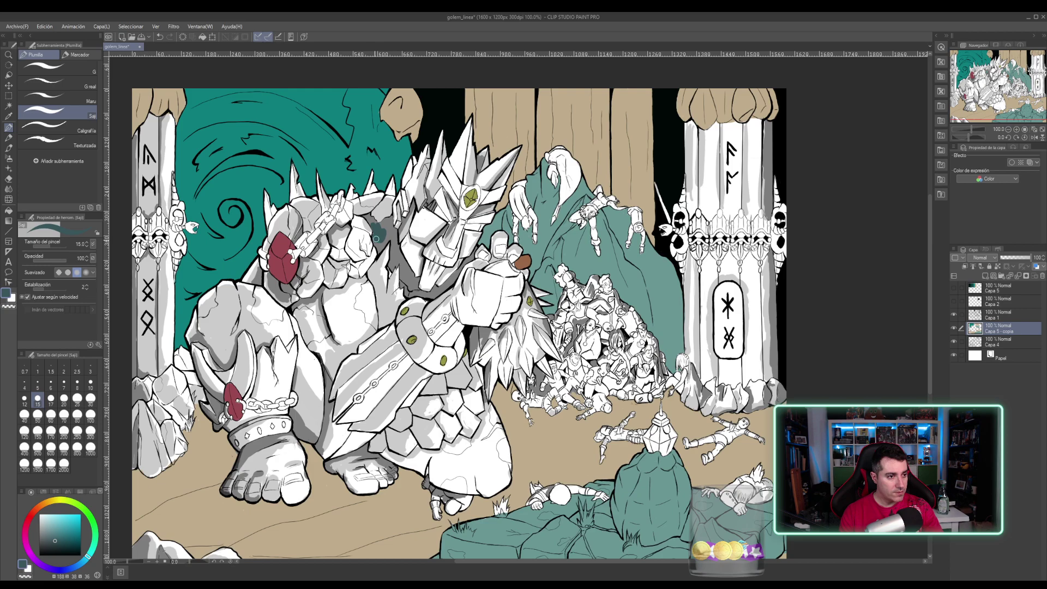
drag(377, 242, 382, 246)
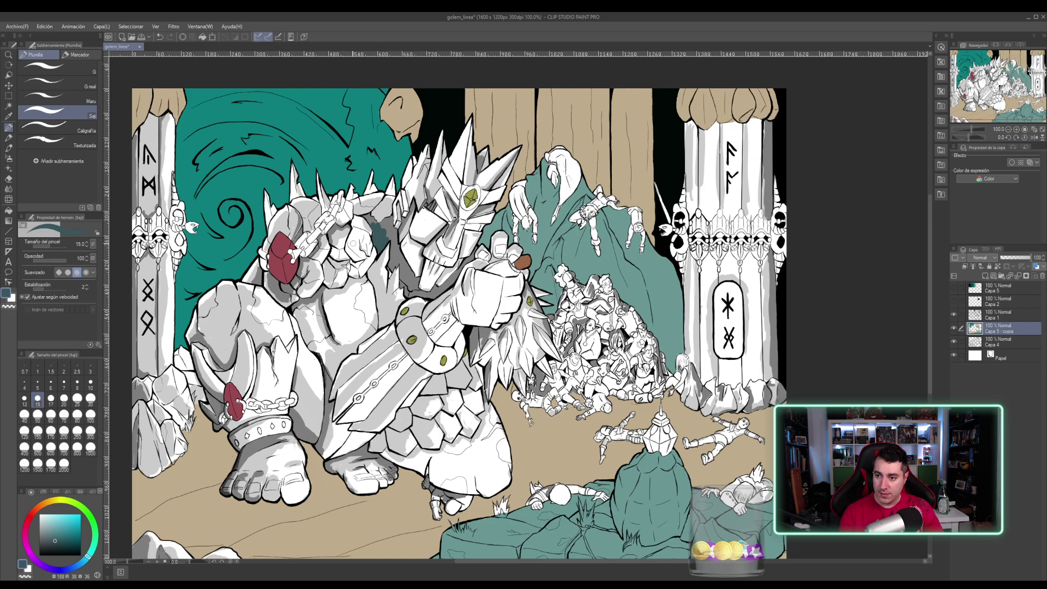
- Fill the rest of the gray area around the golem's neck, below its jaw and behind its shoulder with the muted dark teal
scroll(354, 244, up, 3)
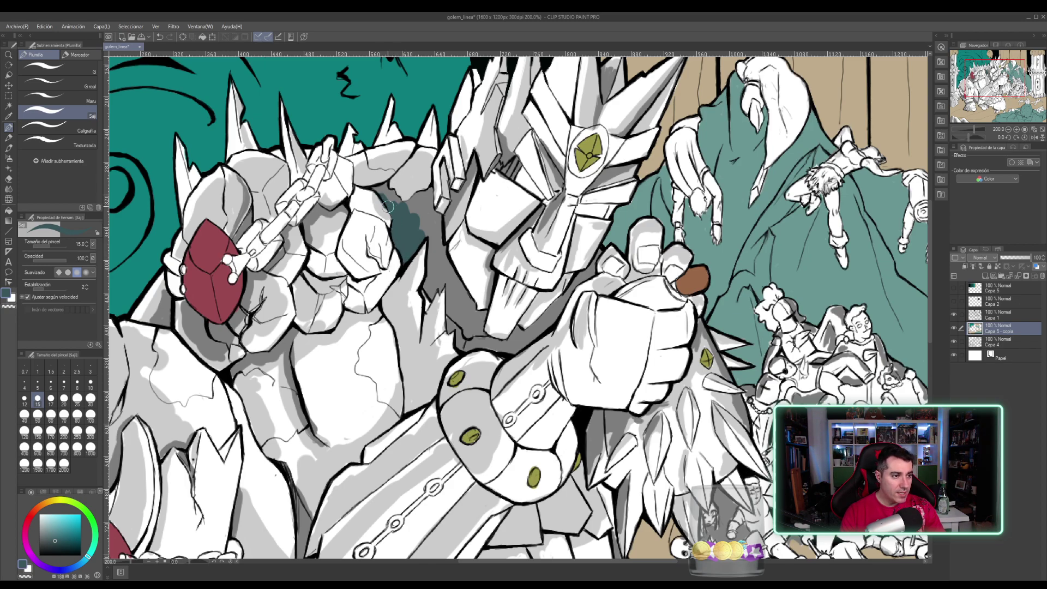
mouse_move(387, 203)
mouse_down()
mouse_move(386, 186)
mouse_move(404, 203)
mouse_move(419, 195)
mouse_move(408, 204)
mouse_move(428, 191)
mouse_move(431, 216)
mouse_move(419, 217)
mouse_move(425, 207)
mouse_up()
mouse_move(420, 231)
mouse_down()
mouse_move(440, 242)
mouse_move(438, 253)
mouse_move(436, 227)
mouse_move(425, 285)
mouse_move(432, 297)
mouse_move(437, 276)
mouse_move(442, 286)
mouse_move(444, 243)
mouse_move(445, 273)
mouse_move(445, 264)
mouse_move(460, 292)
mouse_move(452, 279)
mouse_move(452, 327)
mouse_up()
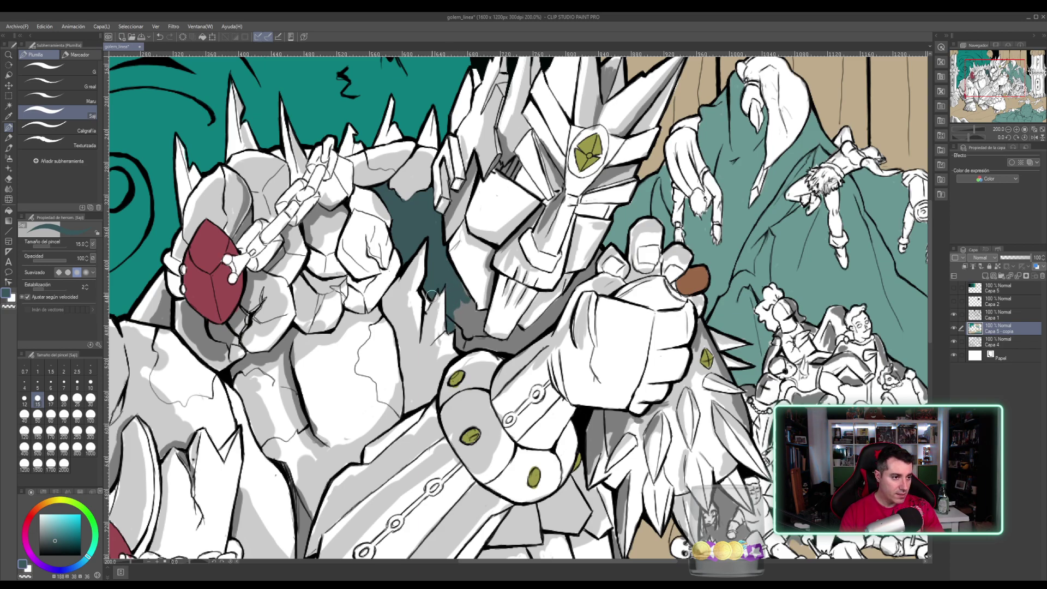
mouse_move(424, 291)
mouse_down()
mouse_move(464, 304)
mouse_move(462, 287)
mouse_move(459, 342)
mouse_move(473, 306)
mouse_move(476, 325)
mouse_move(483, 313)
mouse_move(473, 339)
mouse_move(505, 344)
mouse_move(465, 344)
mouse_move(499, 348)
mouse_move(516, 348)
mouse_move(517, 329)
mouse_move(513, 337)
mouse_move(532, 337)
mouse_move(521, 343)
mouse_move(550, 313)
mouse_move(526, 343)
mouse_move(577, 280)
mouse_up()
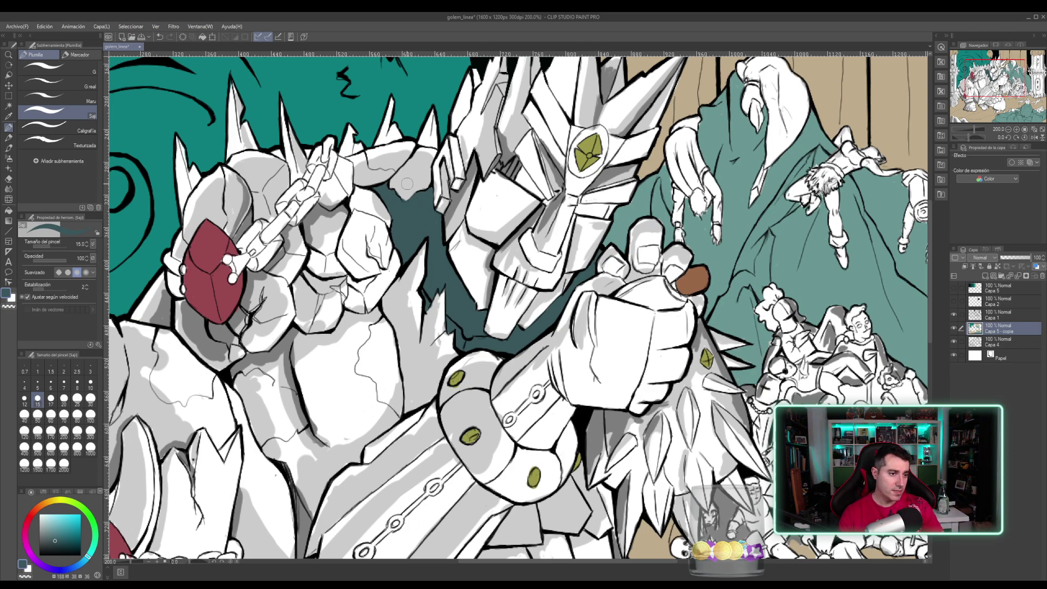
mouse_move(396, 184)
mouse_down()
mouse_move(415, 191)
mouse_move(429, 169)
mouse_move(414, 166)
mouse_move(426, 162)
mouse_up()
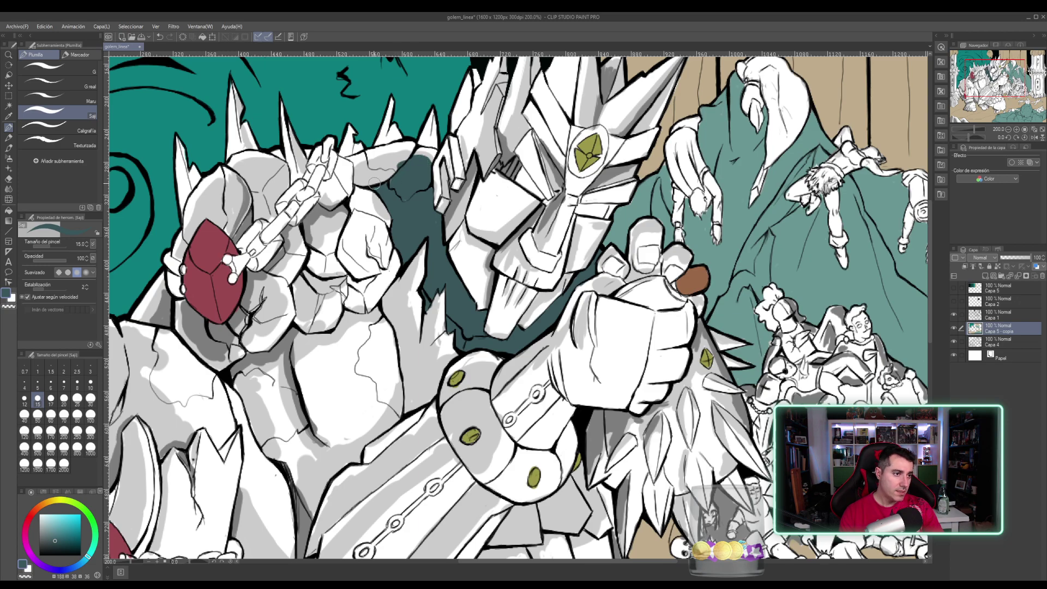
mouse_move(360, 174)
mouse_down()
mouse_move(401, 160)
mouse_move(375, 177)
mouse_move(393, 169)
mouse_move(390, 181)
mouse_move(428, 206)
mouse_up()
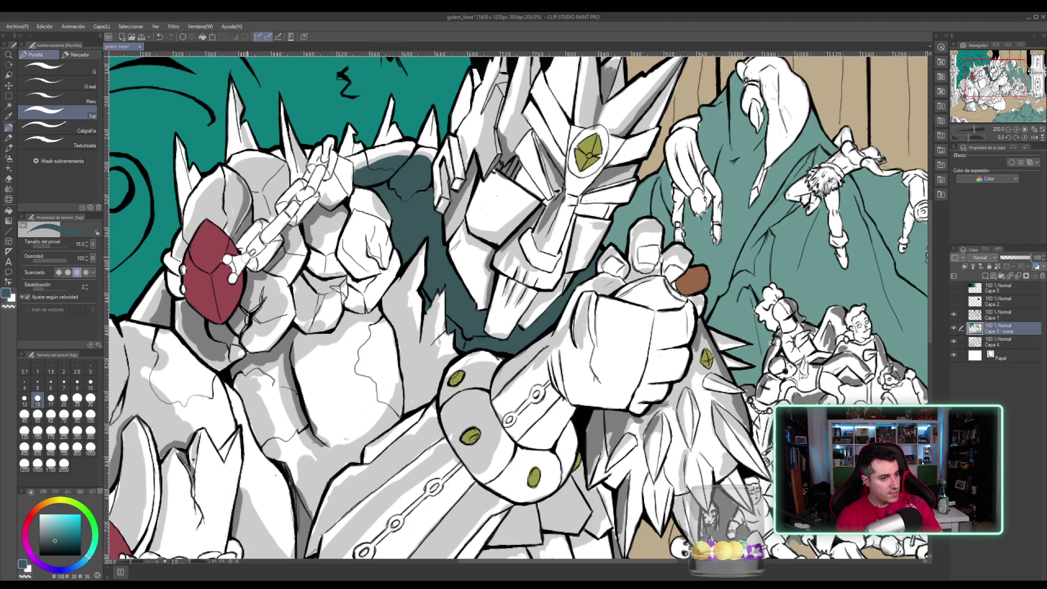
- Choose a darker shade of the teal and paint a shadow down the golem's neck beside its head
drag(55, 542, 59, 543)
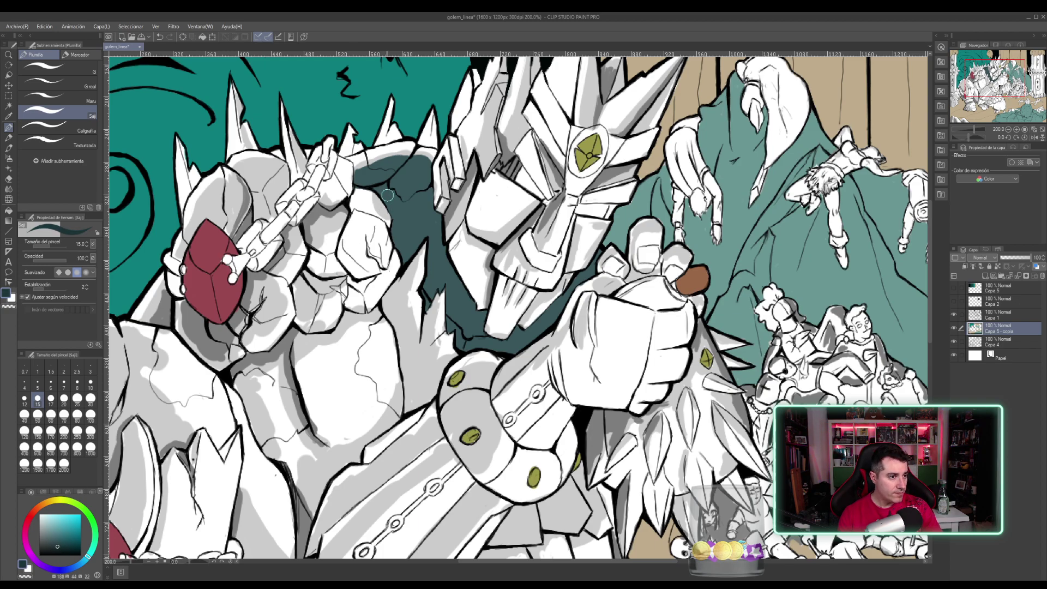
mouse_move(381, 188)
mouse_down()
mouse_move(404, 260)
mouse_move(400, 209)
mouse_move(418, 191)
mouse_move(405, 226)
mouse_move(431, 193)
mouse_move(422, 237)
mouse_move(421, 208)
mouse_move(406, 213)
mouse_move(413, 198)
mouse_move(408, 222)
mouse_move(420, 224)
mouse_move(403, 234)
mouse_move(424, 227)
mouse_move(429, 189)
mouse_move(403, 234)
mouse_move(436, 197)
mouse_up()
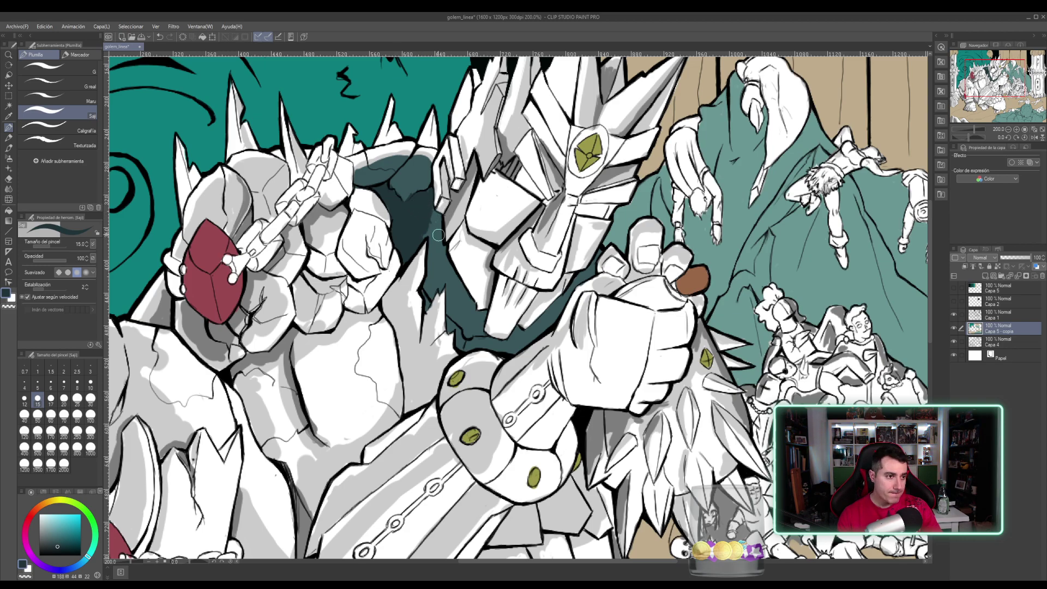
mouse_move(430, 215)
mouse_down()
mouse_move(435, 243)
mouse_move(431, 211)
mouse_move(442, 259)
mouse_move(428, 221)
mouse_move(432, 276)
mouse_move(439, 225)
mouse_move(451, 287)
mouse_move(443, 267)
mouse_move(456, 277)
mouse_move(427, 284)
mouse_move(434, 293)
mouse_move(424, 295)
mouse_move(456, 277)
mouse_move(450, 323)
mouse_up()
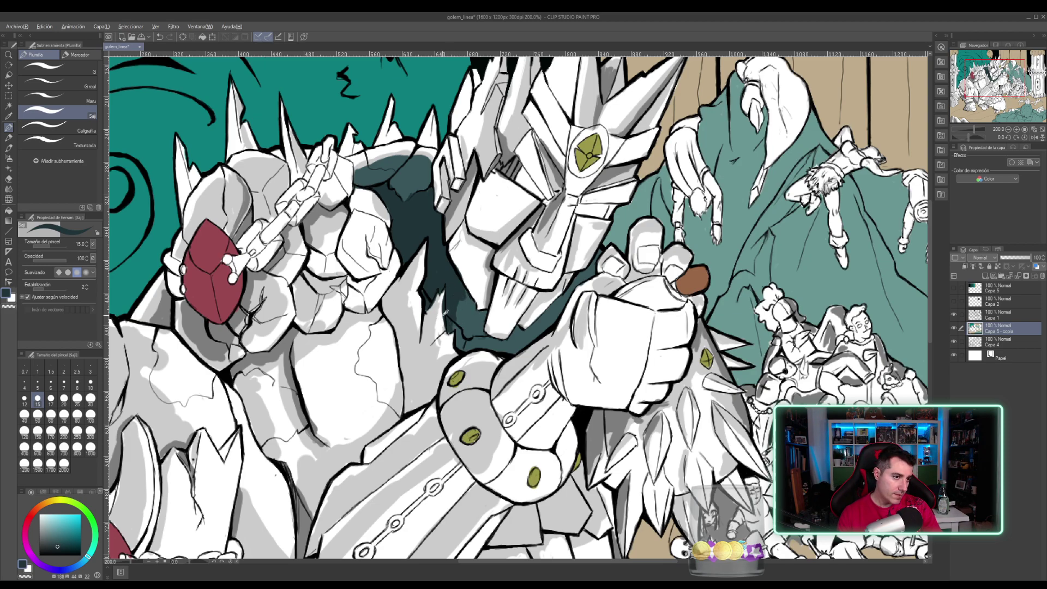
- Erase the stray dark teal over the chest spikes beside the golem's neck and retouch the edge with the brush
key(alt)
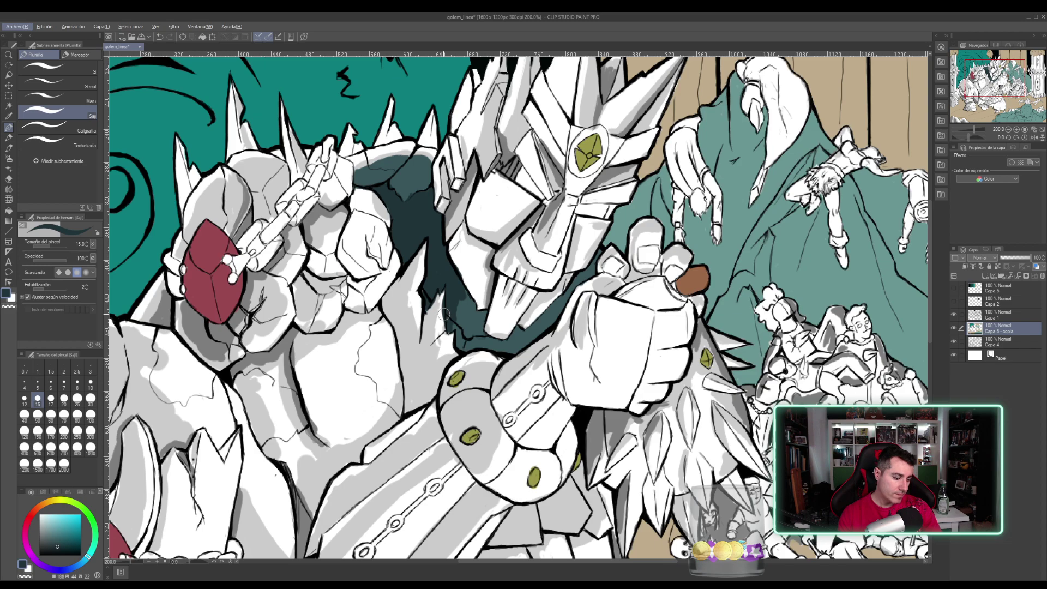
key(Right)
key(Escape)
key(e)
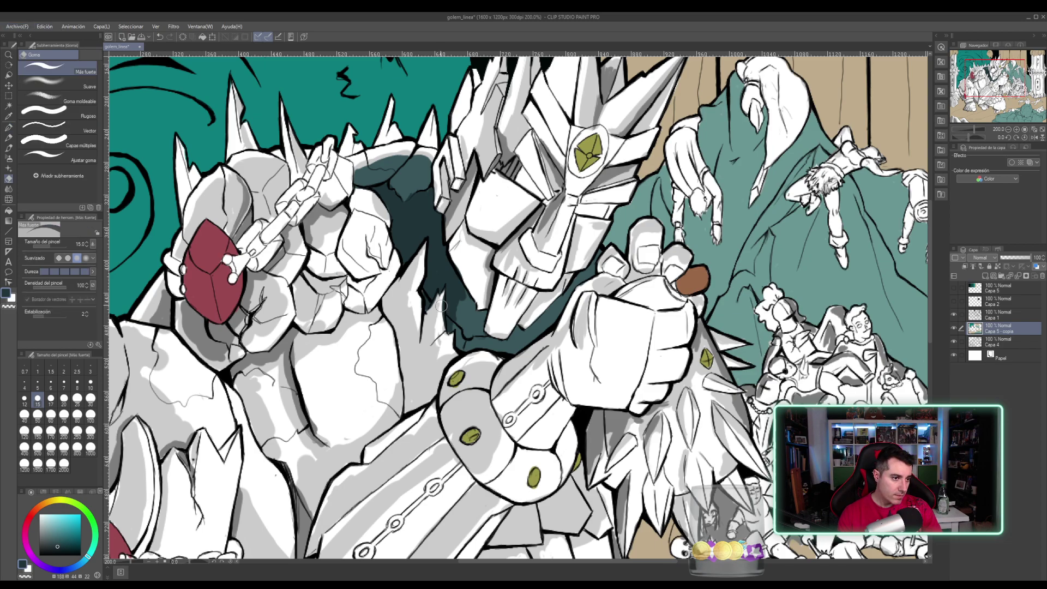
drag(443, 302, 447, 338)
key(p)
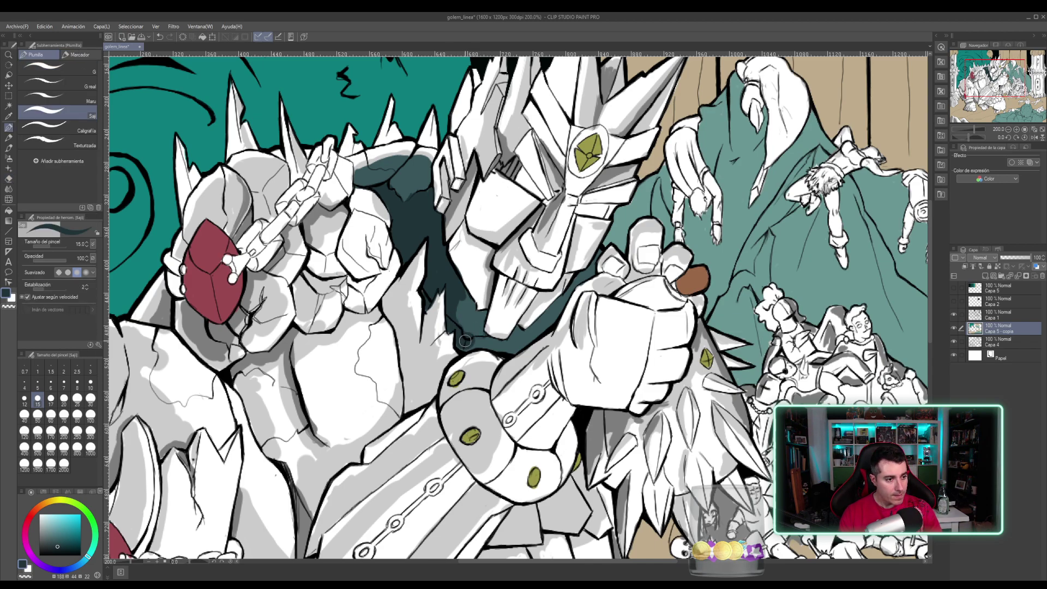
mouse_move(465, 341)
mouse_down()
mouse_move(462, 296)
mouse_move(478, 321)
mouse_move(481, 312)
mouse_move(474, 334)
mouse_move(483, 316)
mouse_move(468, 353)
mouse_up()
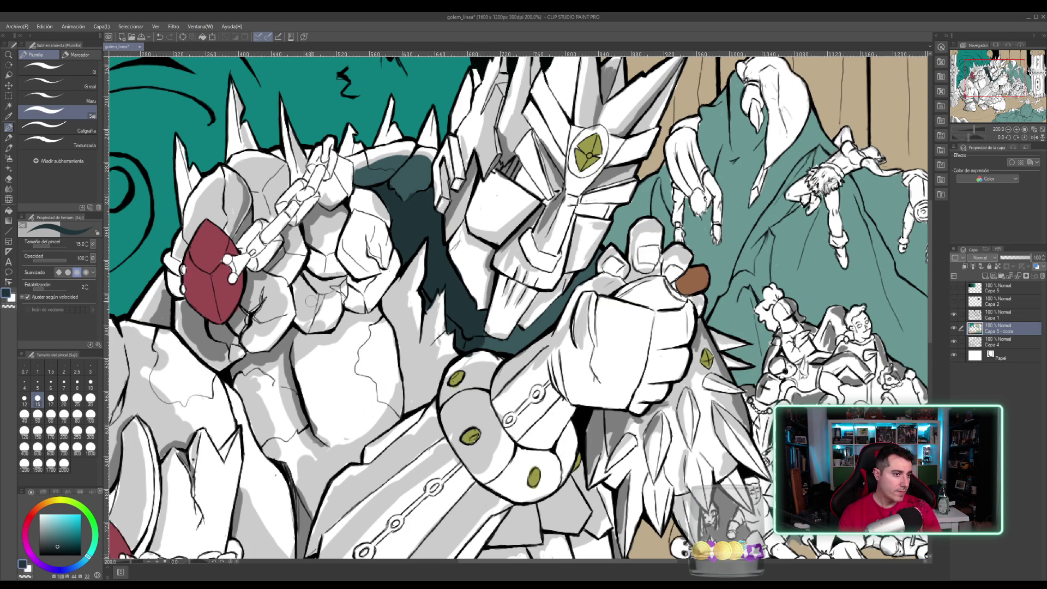
- Choose a darker shade of teal and deepen the shadows along the golem's neck and below its jaw
click(60, 546)
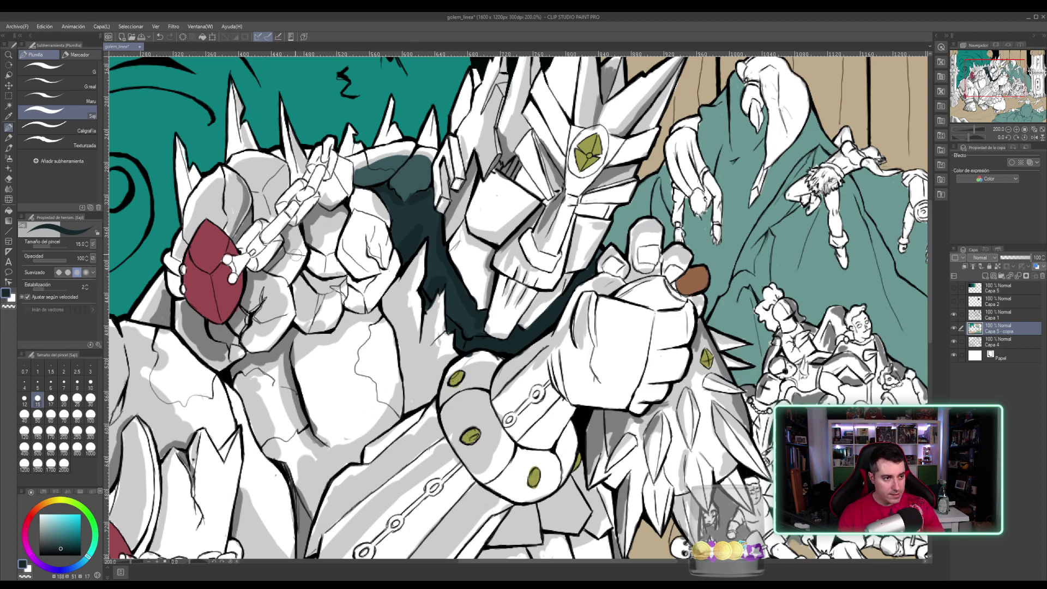
scroll(278, 242, down, 3)
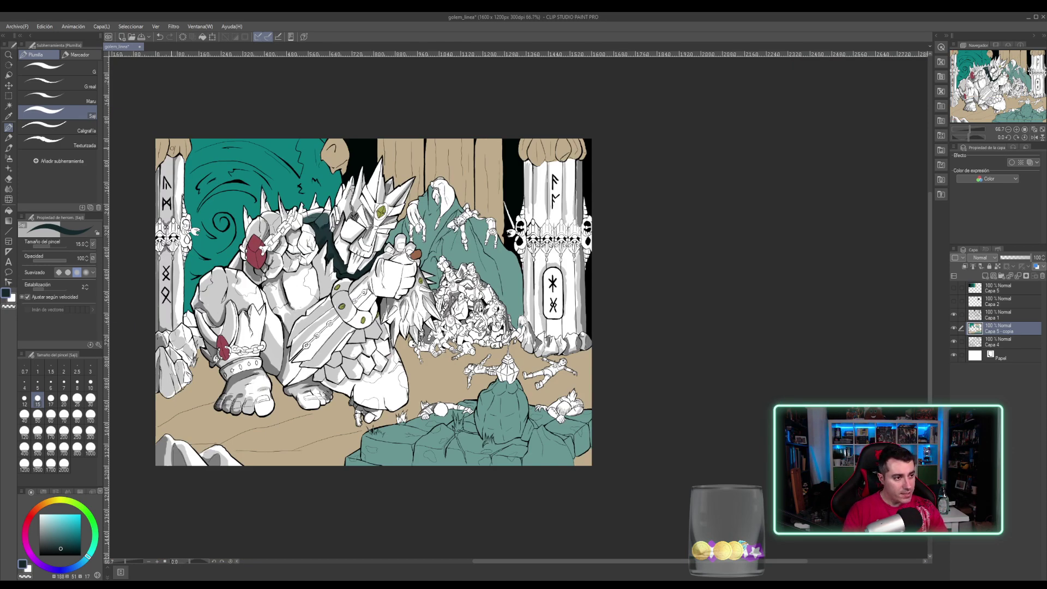
scroll(235, 200, up, 3)
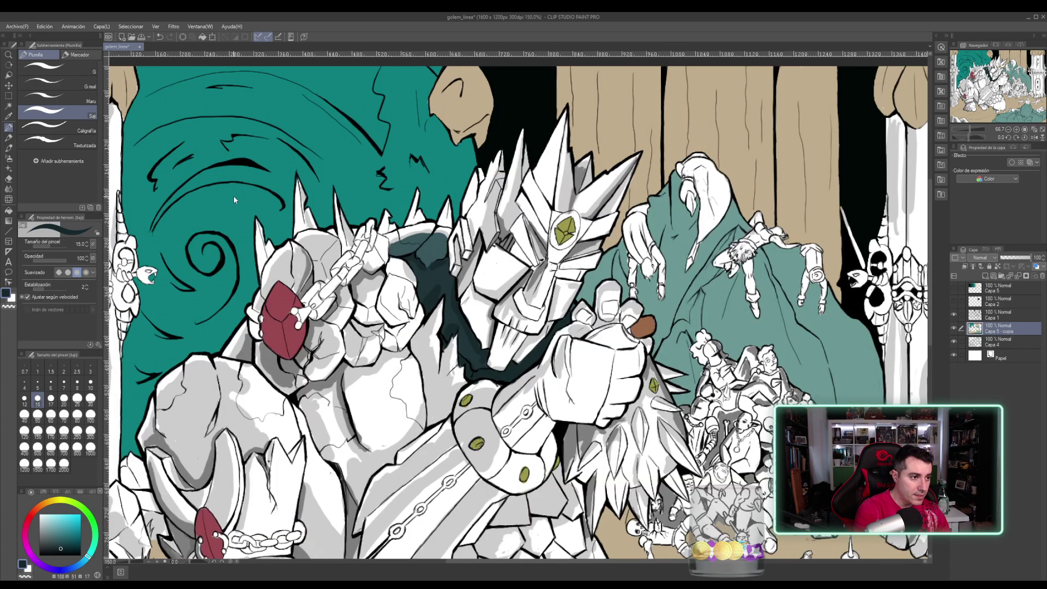
- Sample the muted teal from the golem's neck area and fill the gray parts of the chest spikes beside it
alt+click(441, 277)
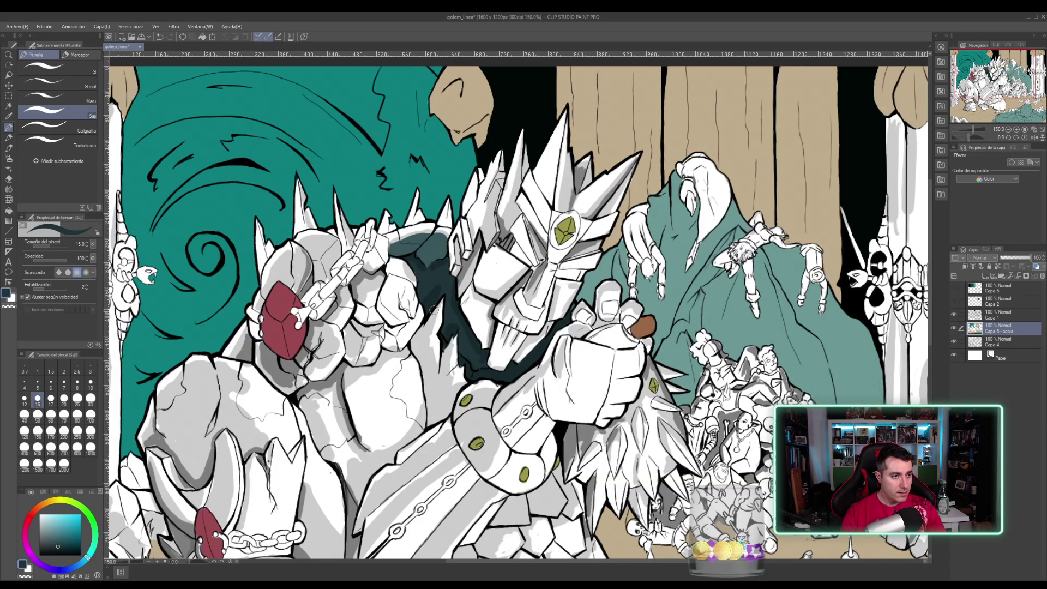
alt+click(432, 263)
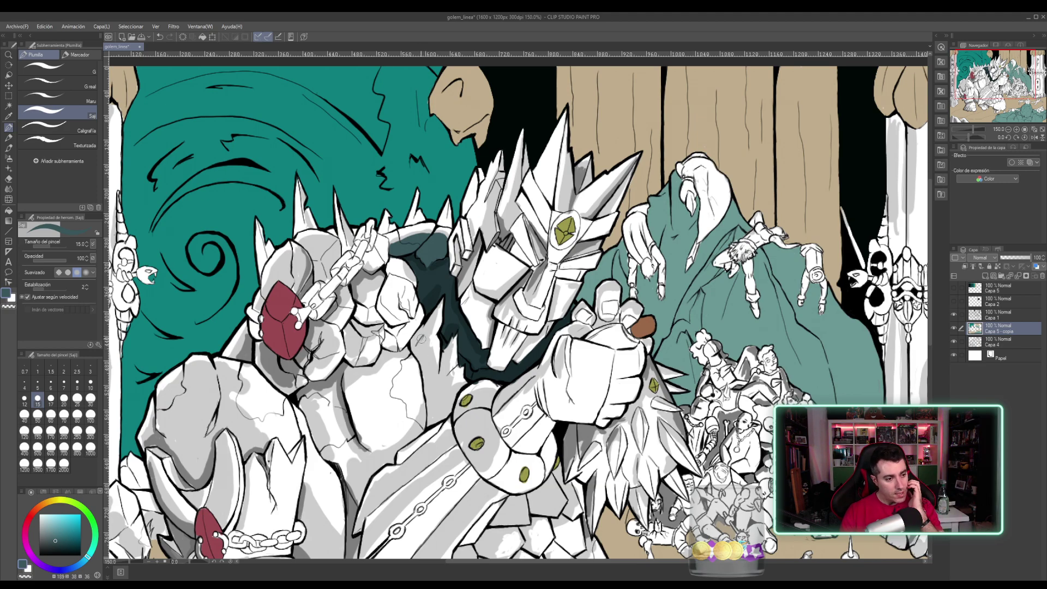
drag(421, 340, 429, 330)
drag(437, 313, 426, 360)
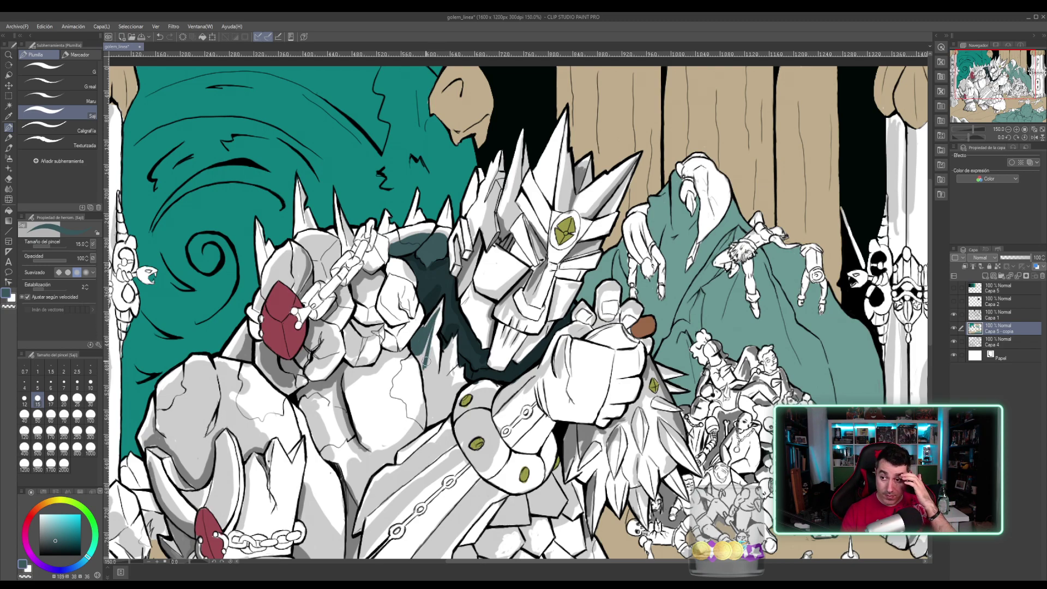
drag(417, 349, 421, 360)
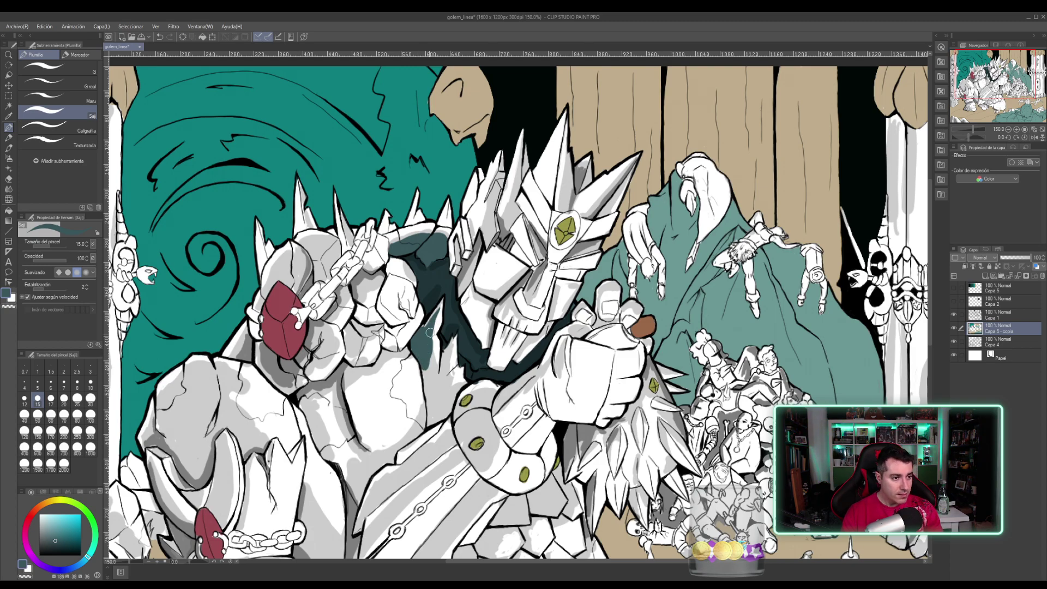
mouse_move(429, 349)
mouse_down()
mouse_move(432, 387)
mouse_move(425, 366)
mouse_move(430, 394)
mouse_move(422, 365)
mouse_move(431, 425)
mouse_move(452, 413)
mouse_move(441, 417)
mouse_move(435, 387)
mouse_move(452, 340)
mouse_move(443, 380)
mouse_move(448, 361)
mouse_move(453, 376)
mouse_move(437, 409)
mouse_move(464, 381)
mouse_move(450, 408)
mouse_move(459, 380)
mouse_up()
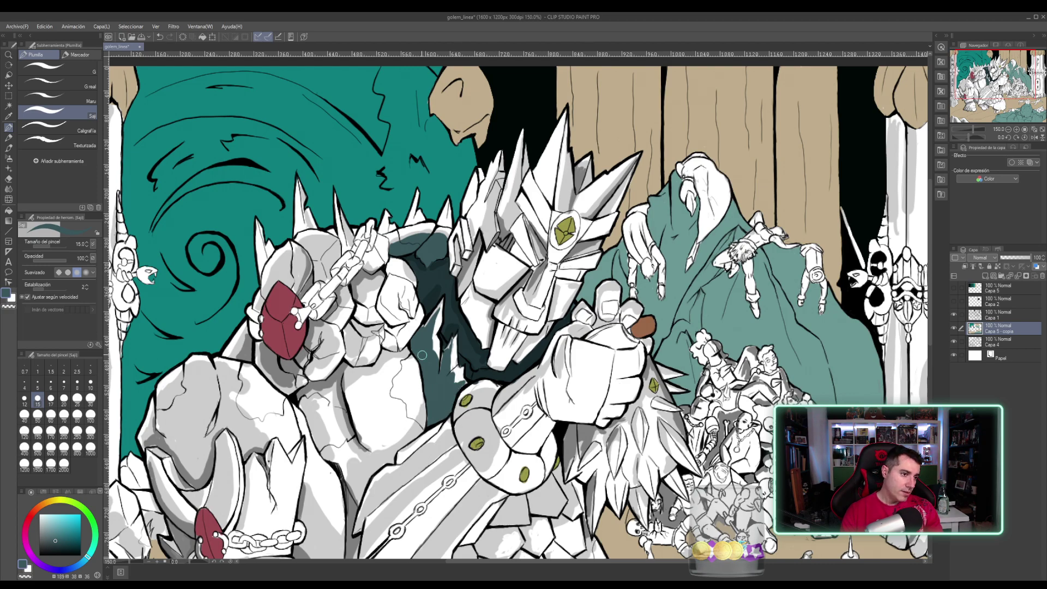
- Choose a lighter teal and paint the upper edge of the golem's back and the white areas of the chest spikes
alt+click(438, 247)
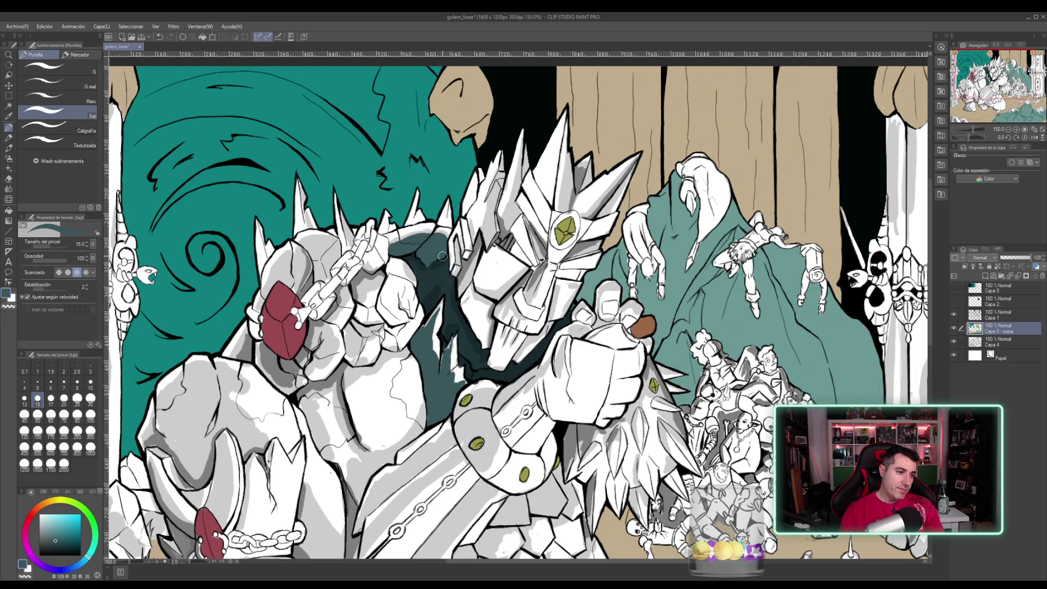
click(56, 535)
click(60, 530)
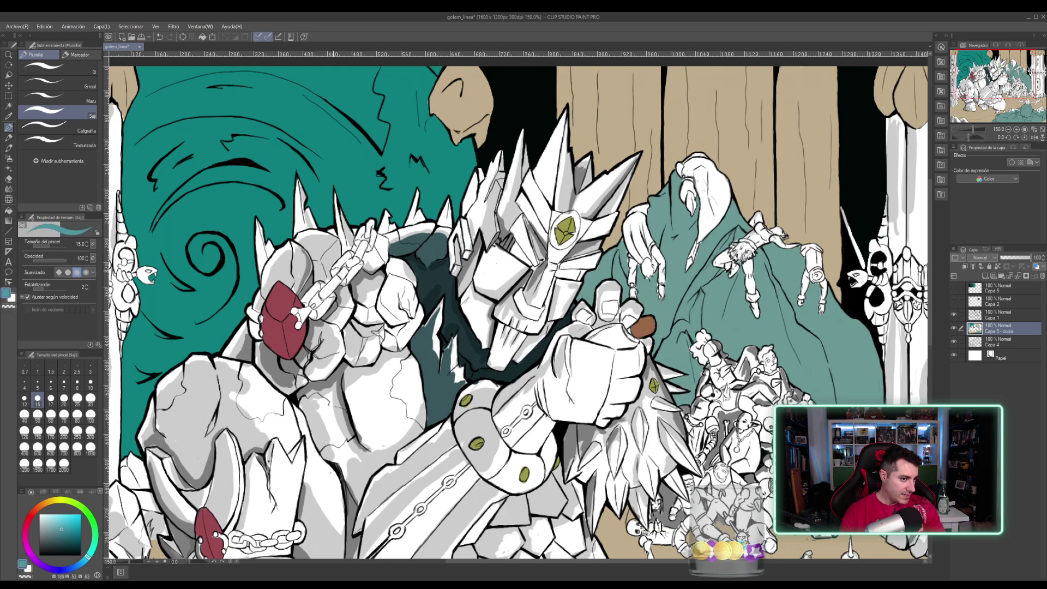
drag(399, 244, 432, 232)
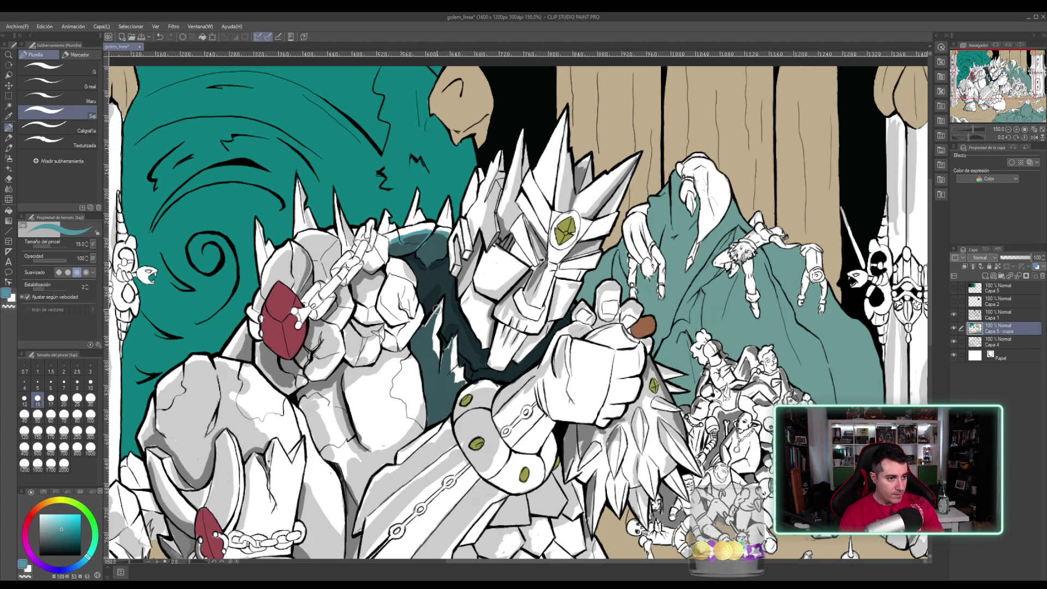
mouse_move(440, 307)
mouse_down()
mouse_move(425, 324)
mouse_move(442, 301)
mouse_move(439, 364)
mouse_move(432, 334)
mouse_move(455, 353)
mouse_move(454, 340)
mouse_move(443, 361)
mouse_move(457, 339)
mouse_move(451, 364)
mouse_up()
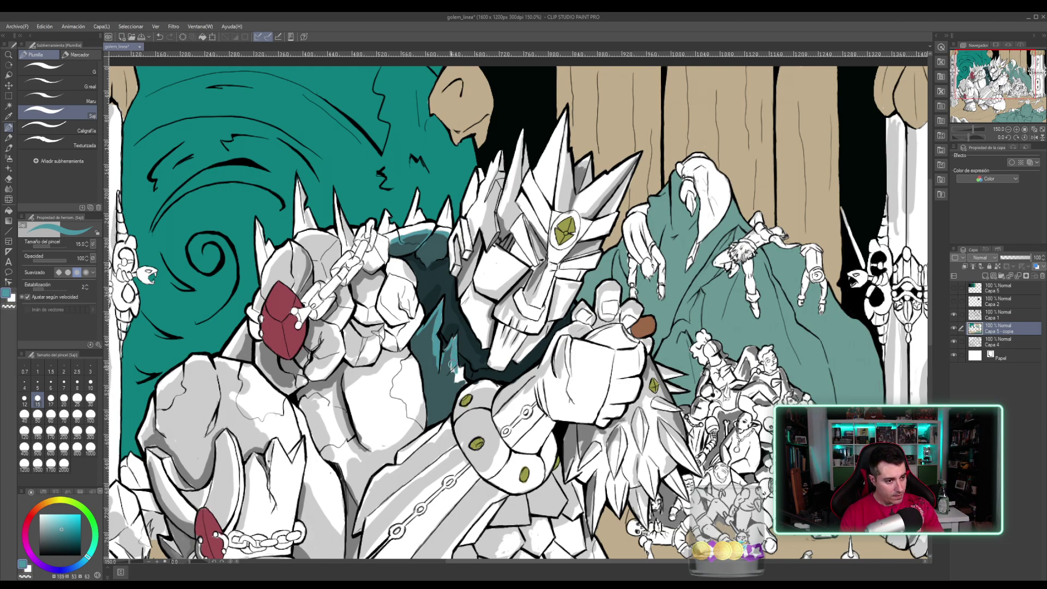
- Sample the darkest teal and paint shadows around the base of the chest spikes, down to the arm bracer
alt+click(445, 326)
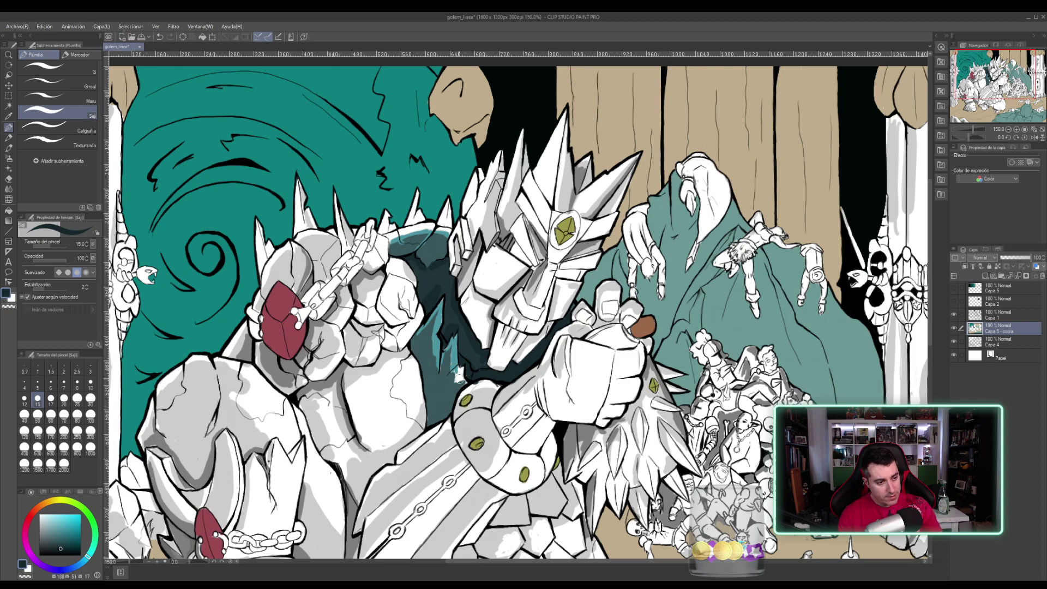
drag(461, 378, 454, 371)
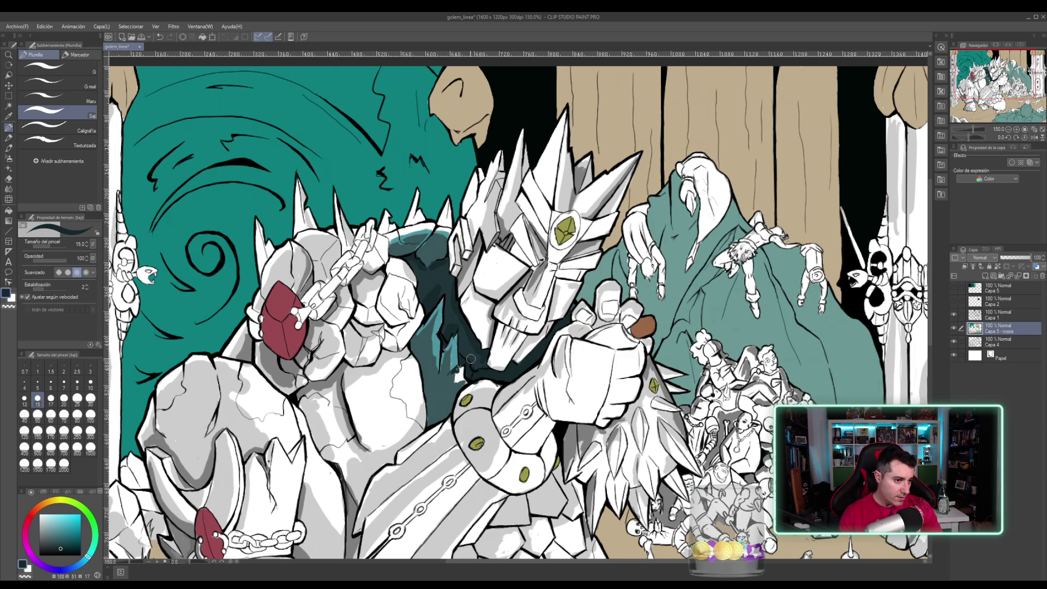
alt+click(447, 334)
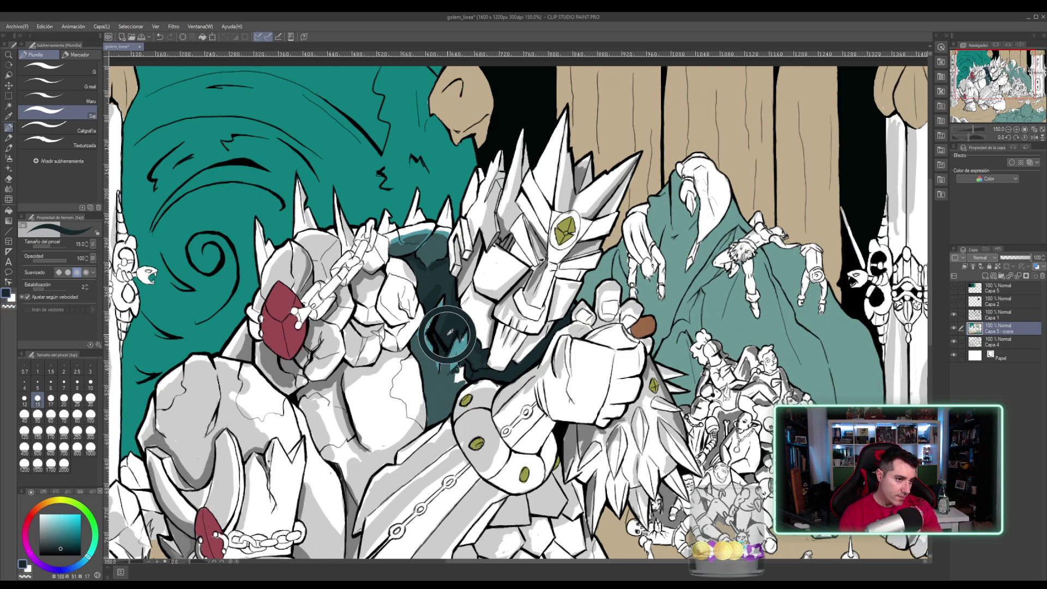
drag(459, 375, 456, 371)
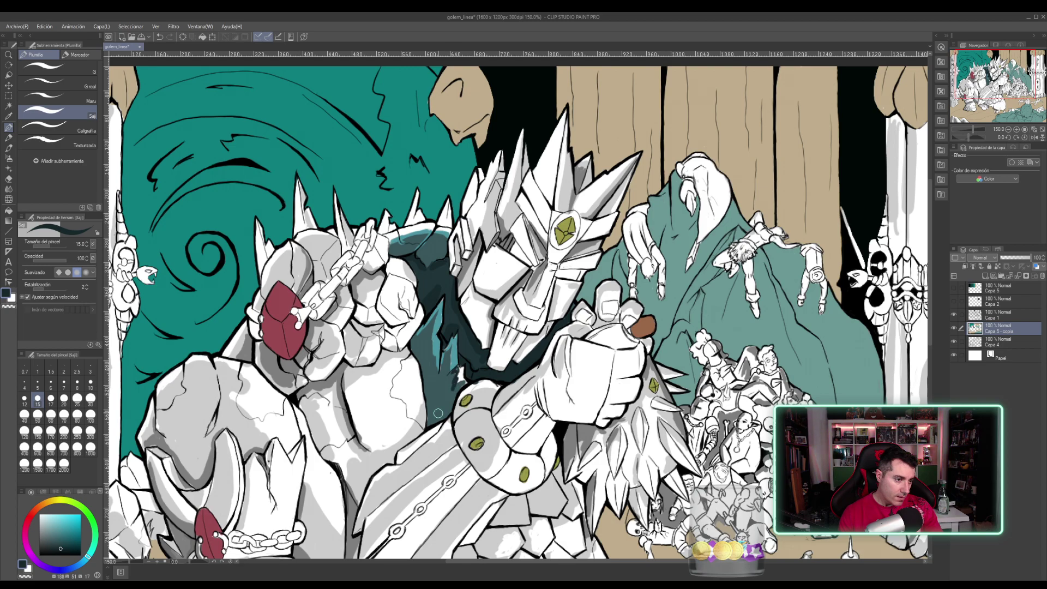
mouse_move(433, 418)
mouse_down()
mouse_move(428, 396)
mouse_move(441, 417)
mouse_move(462, 378)
mouse_move(454, 395)
mouse_move(442, 385)
mouse_move(445, 401)
mouse_move(428, 396)
mouse_up()
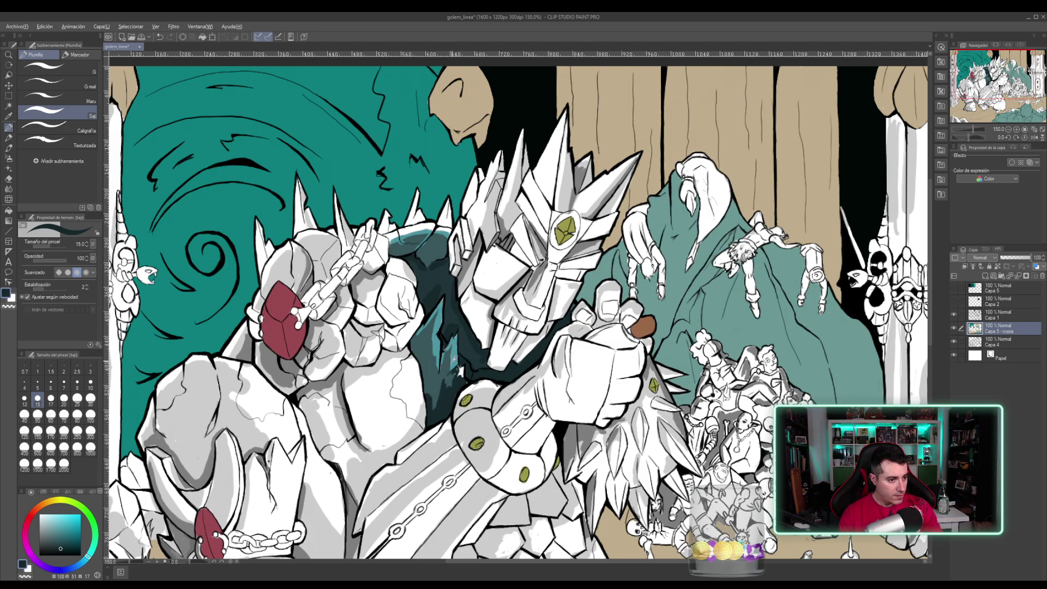
- Fill the remaining white gap on the chest spikes with the light teal, and blend their faces with a grayer mid teal
alt+click(453, 358)
drag(461, 371, 465, 382)
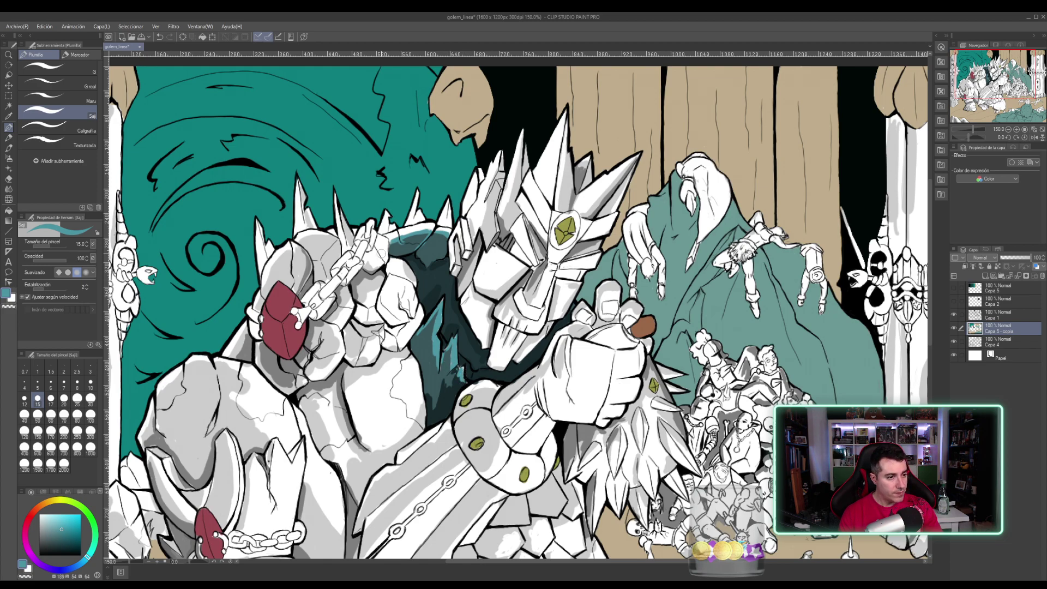
alt+click(431, 352)
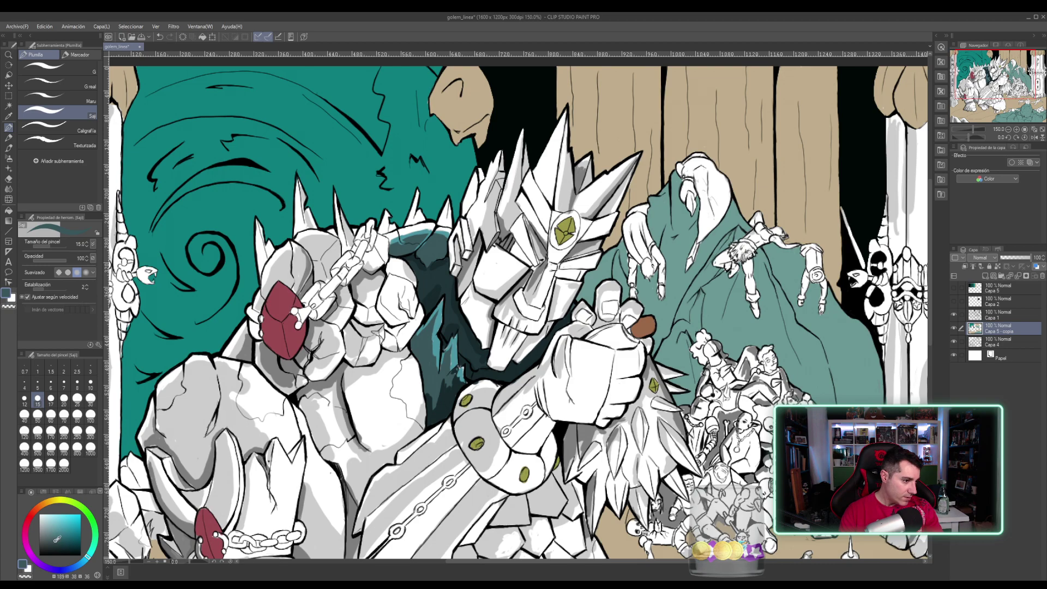
drag(56, 538, 54, 530)
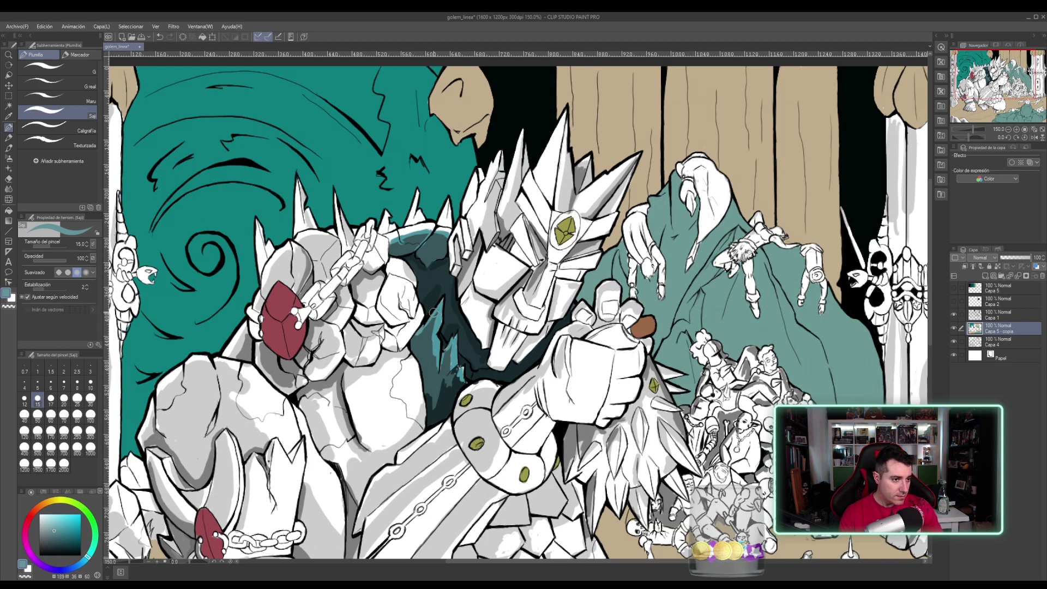
drag(435, 313, 424, 330)
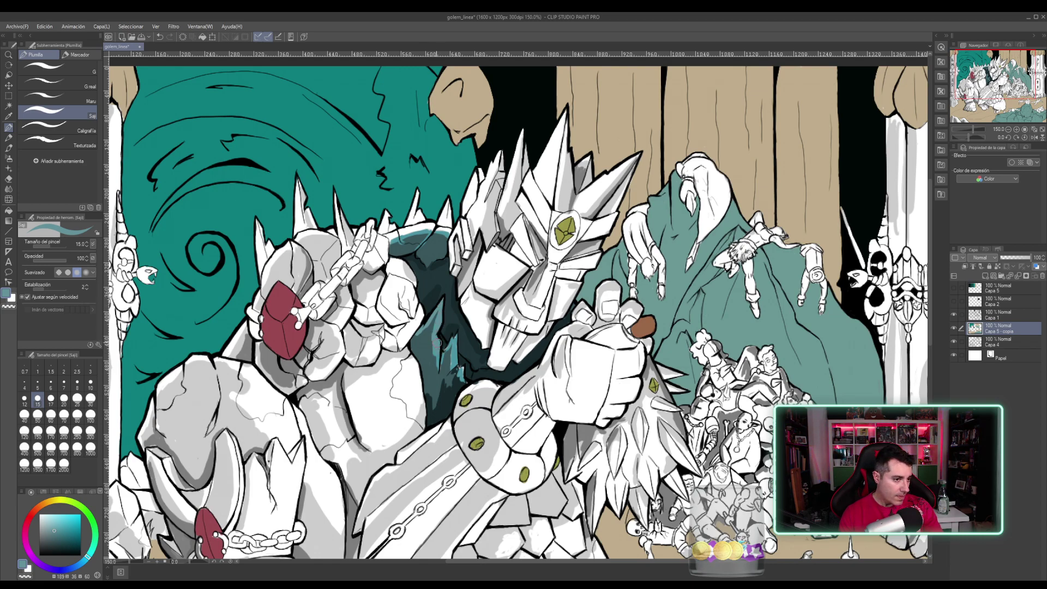
mouse_move(448, 348)
mouse_down()
mouse_move(443, 363)
mouse_move(454, 352)
mouse_move(462, 371)
mouse_up()
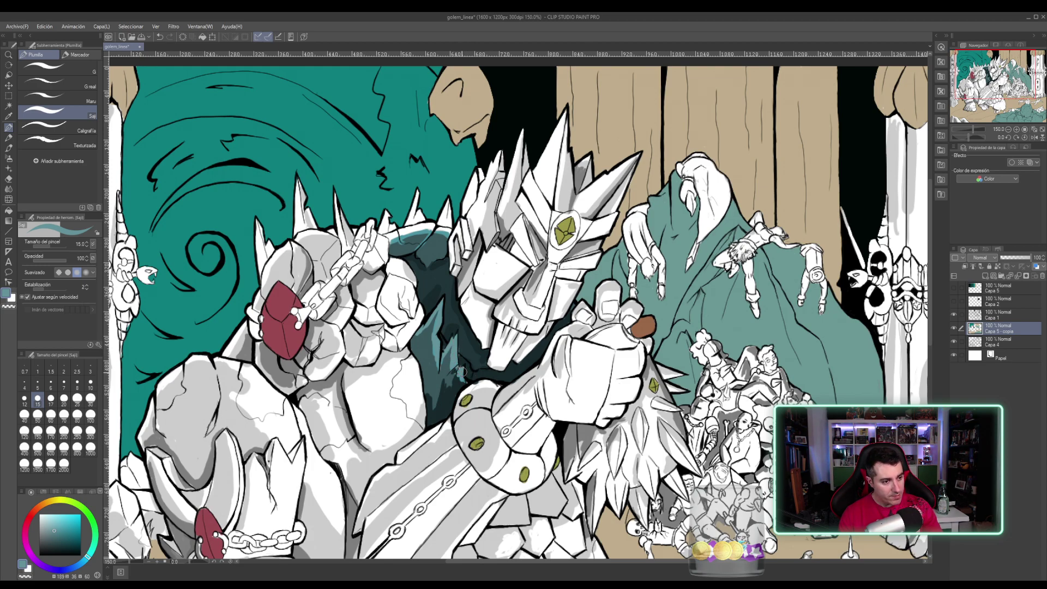
- Mix a paler, brighter teal and paint highlights on the edges of the chest spikes and the golem's upper back
alt+click(436, 367)
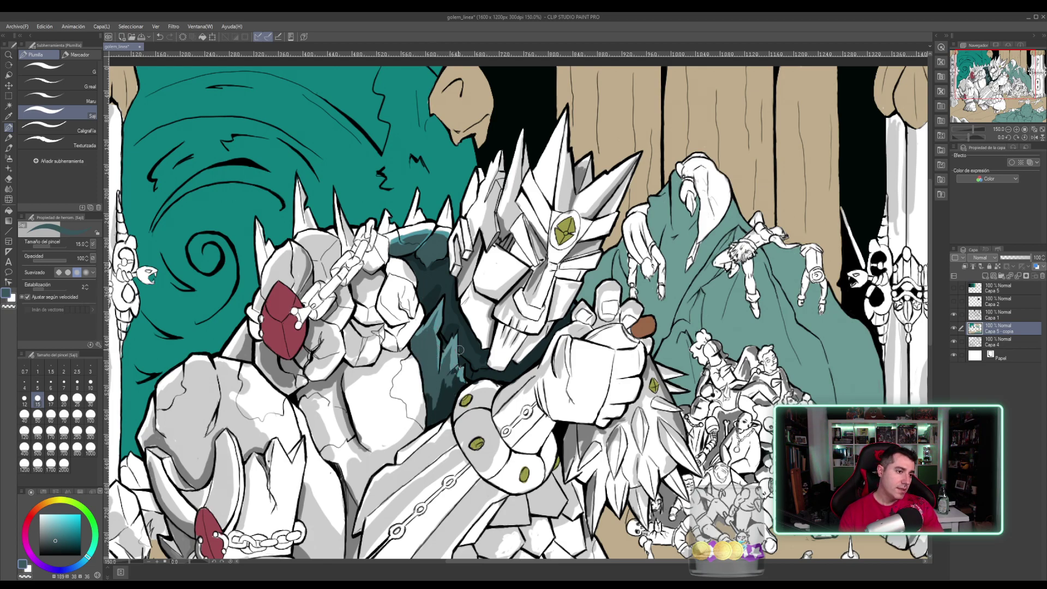
drag(66, 529, 74, 520)
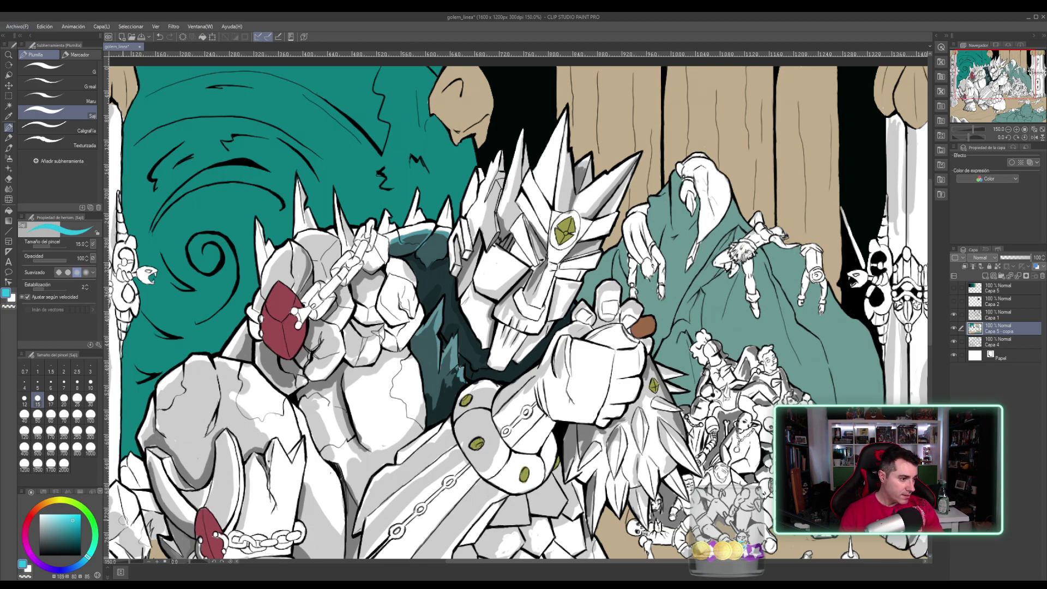
click(69, 528)
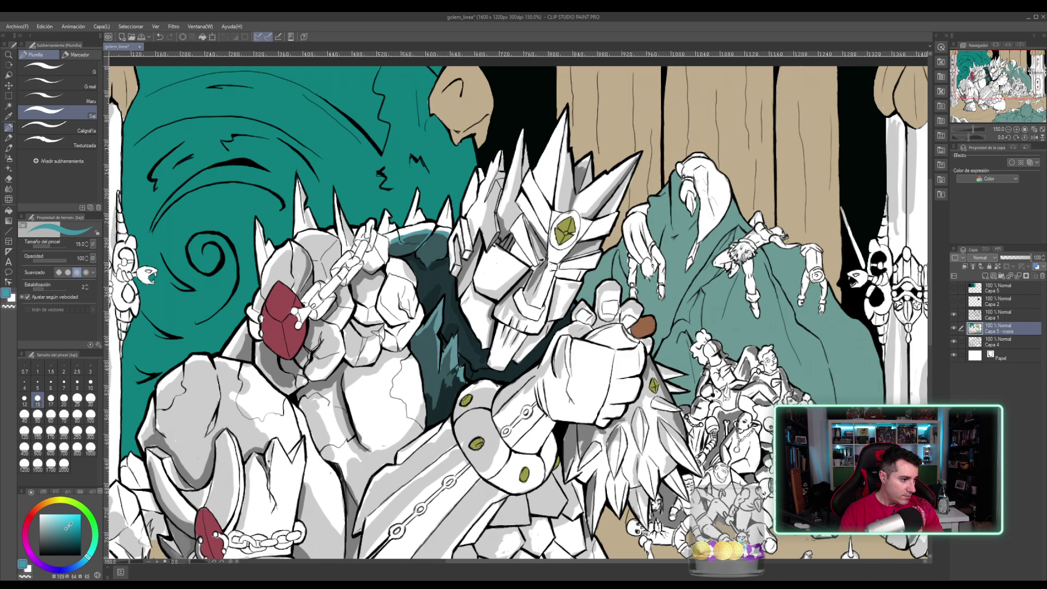
drag(68, 526, 56, 522)
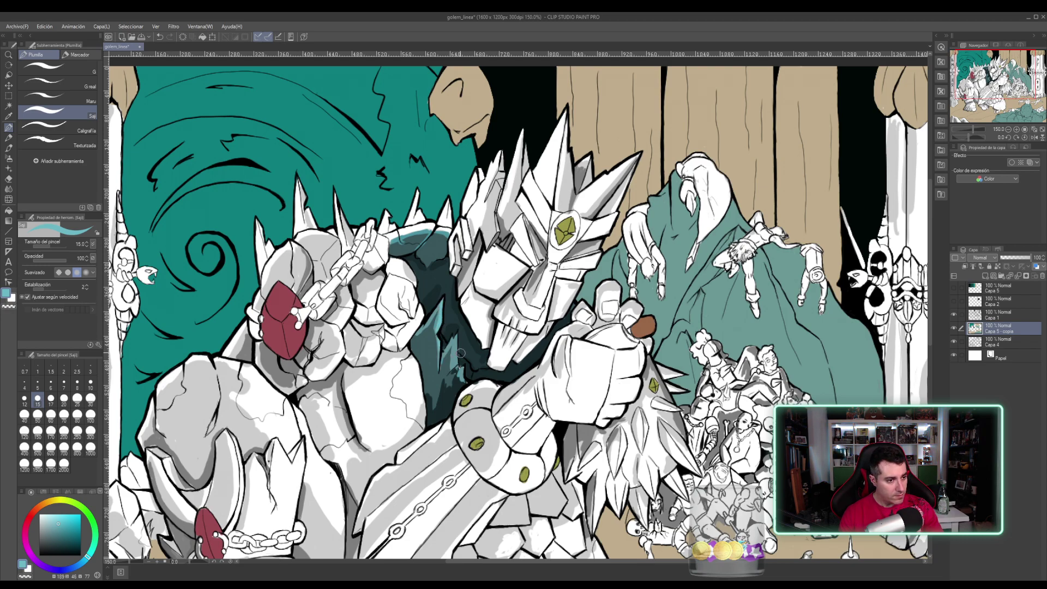
drag(456, 338, 464, 376)
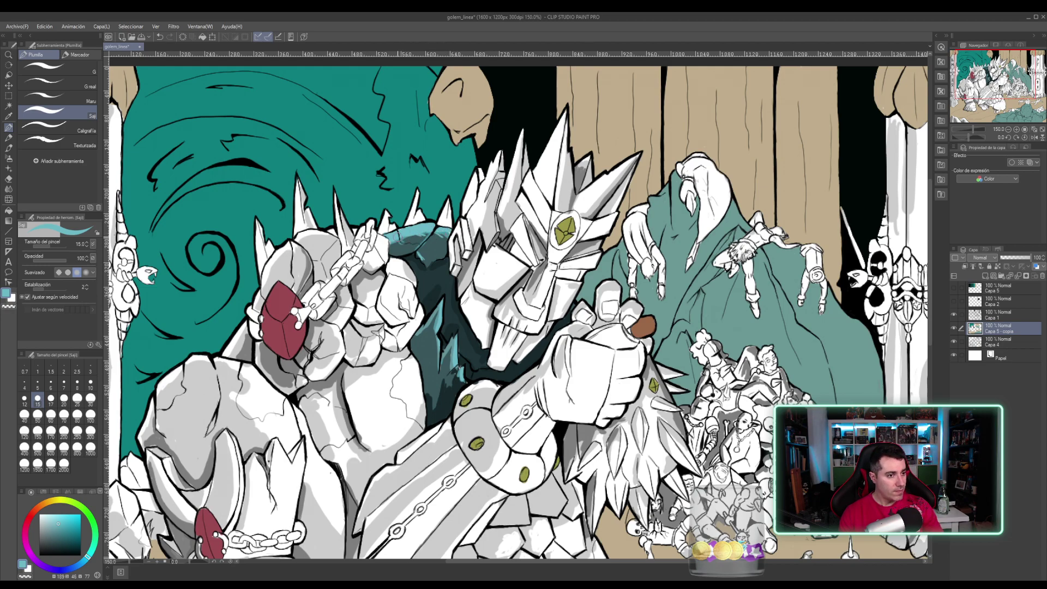
- Sample the muted dark teal from the golem's back and paint a first patch on the jagged shin guard
alt+click(408, 253)
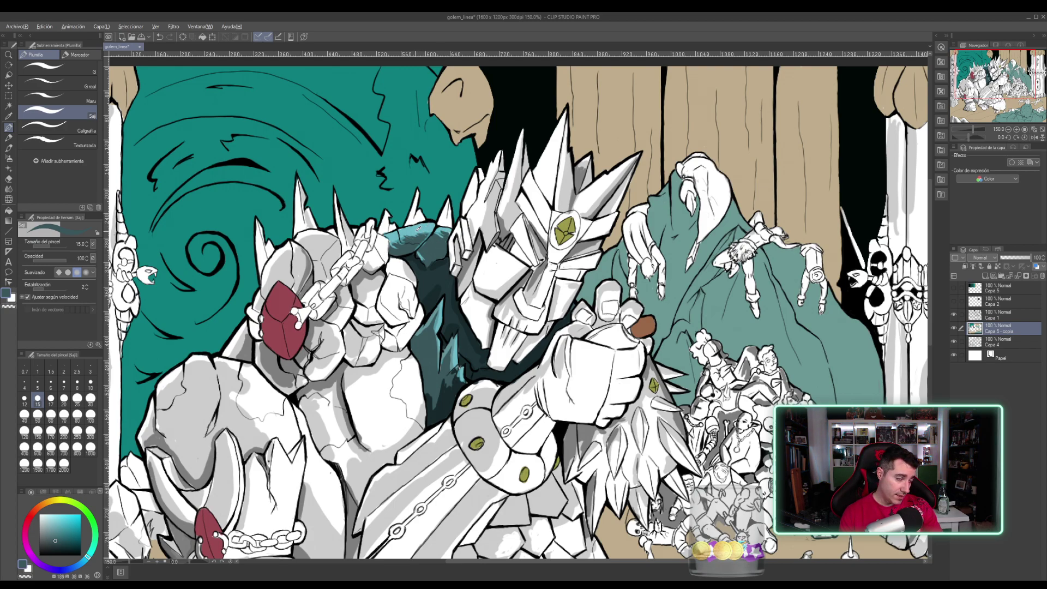
alt+click(418, 242)
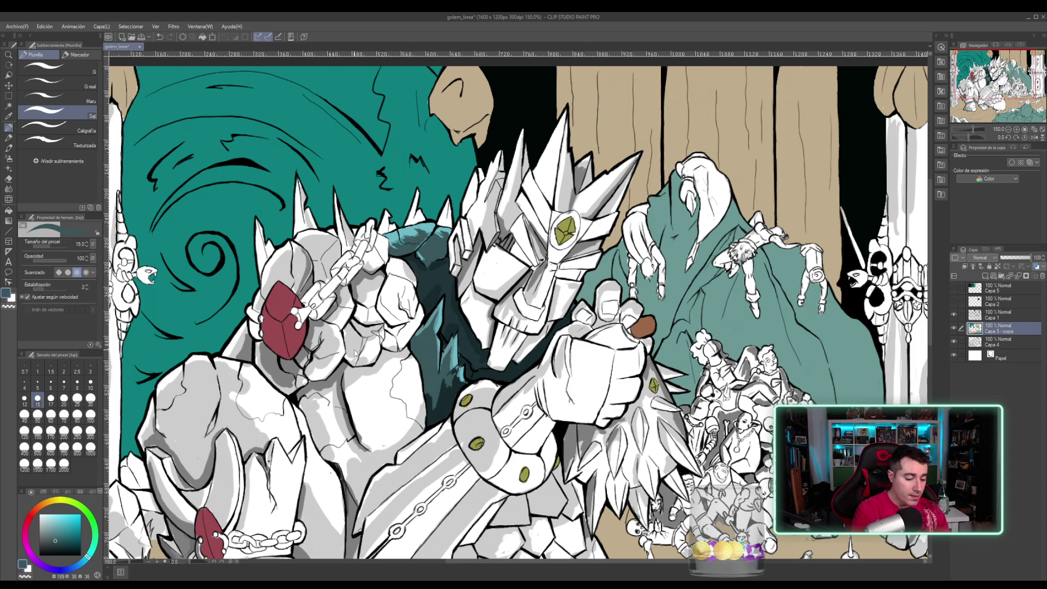
key(ctrl+alt+0)
scroll(354, 349, down, 2)
scroll(354, 349, up, 2)
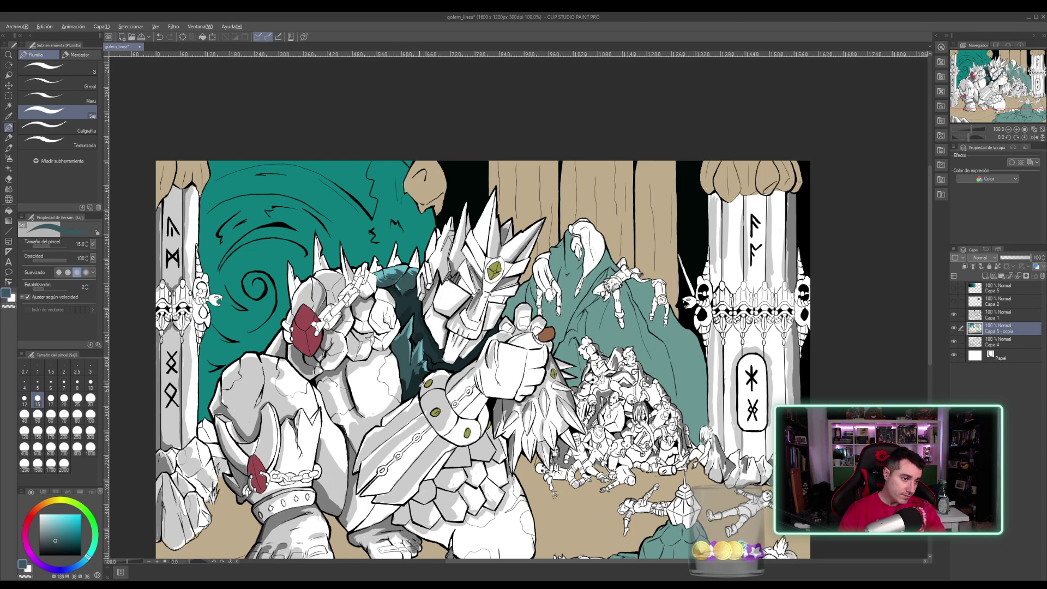
alt+click(413, 380)
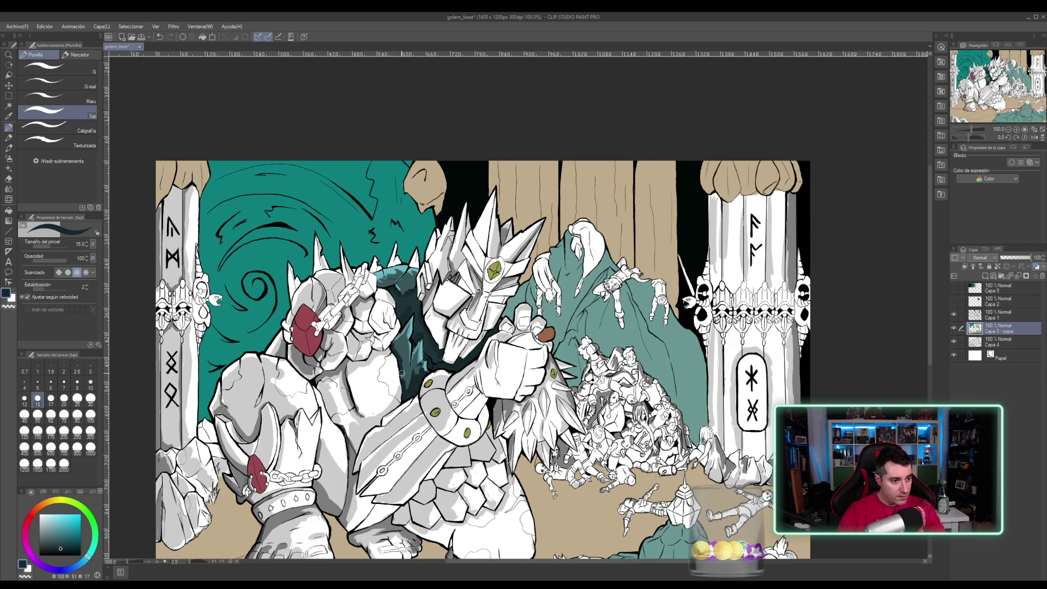
alt+click(396, 344)
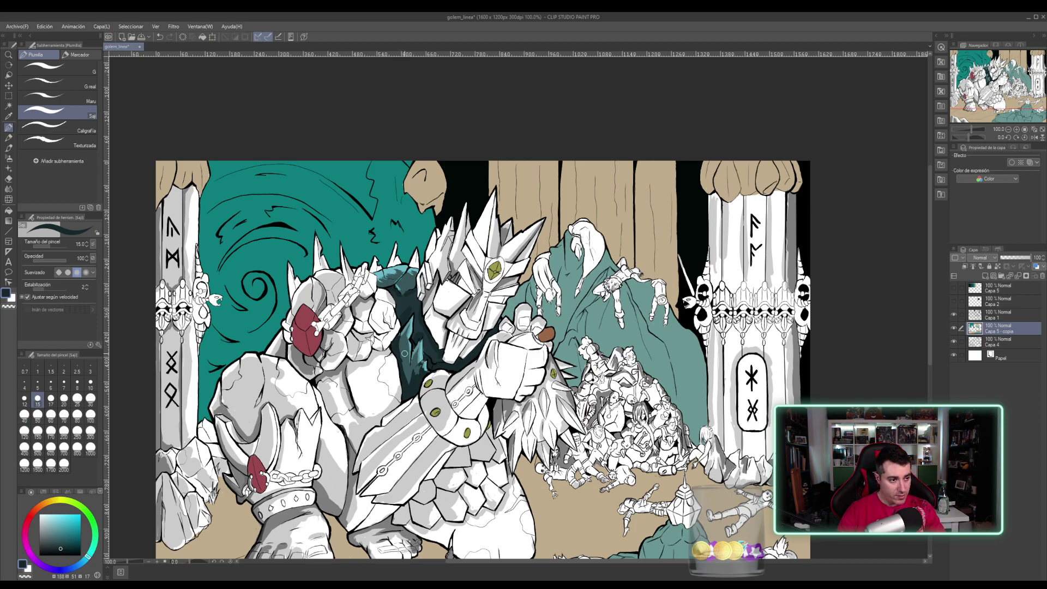
alt+click(401, 349)
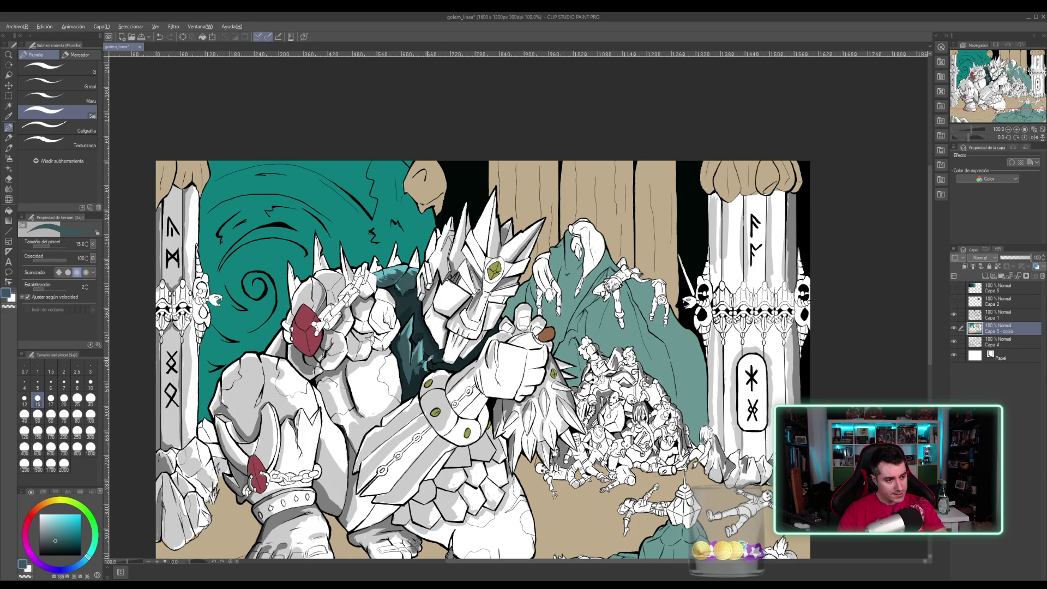
alt+click(431, 348)
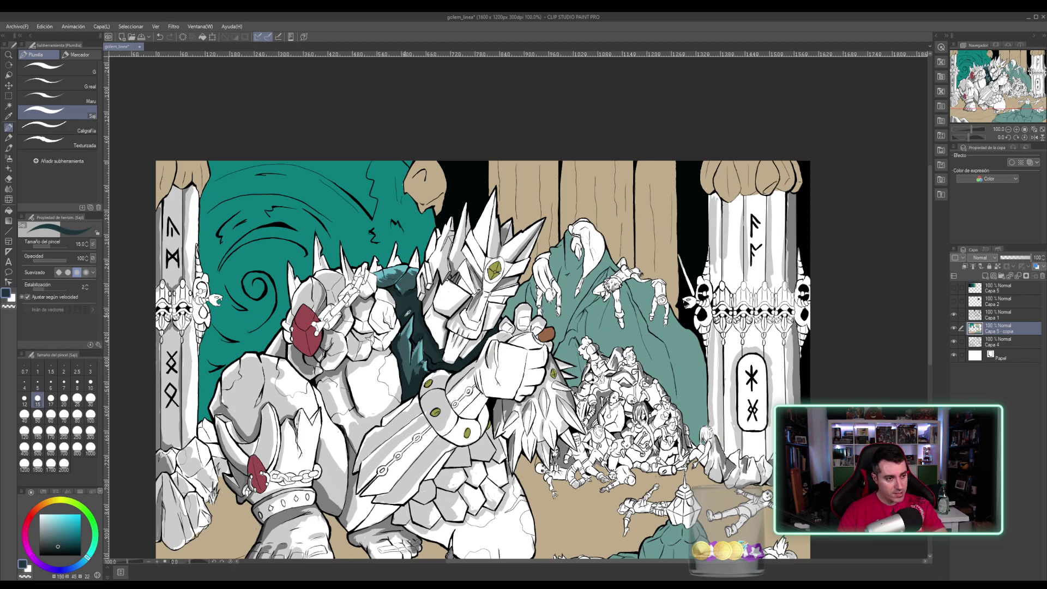
alt+click(409, 285)
drag(420, 428, 410, 347)
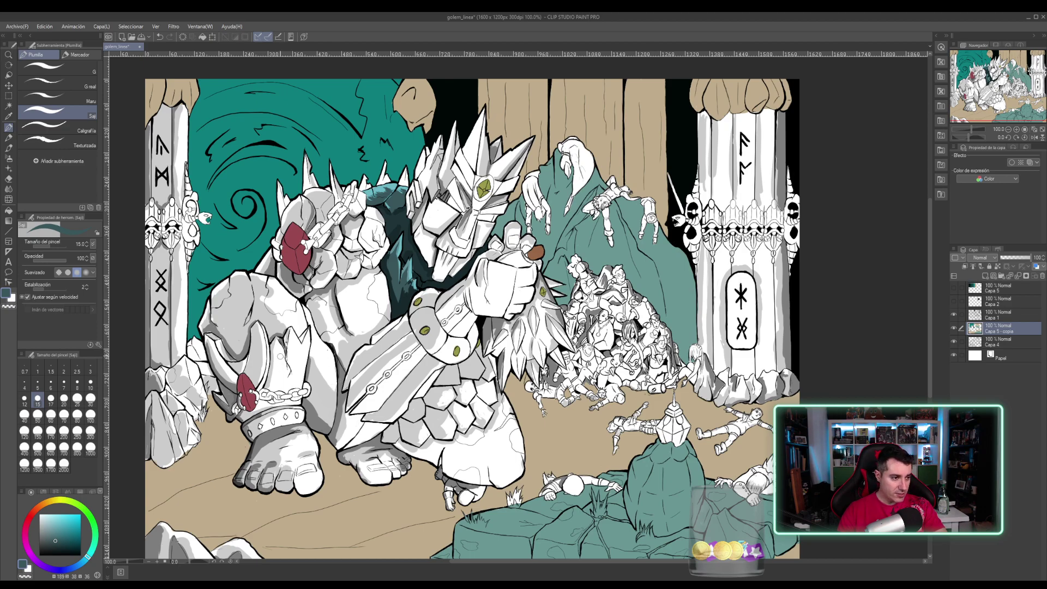
mouse_move(280, 356)
mouse_down()
mouse_move(276, 364)
mouse_move(272, 350)
mouse_move(270, 384)
mouse_up()
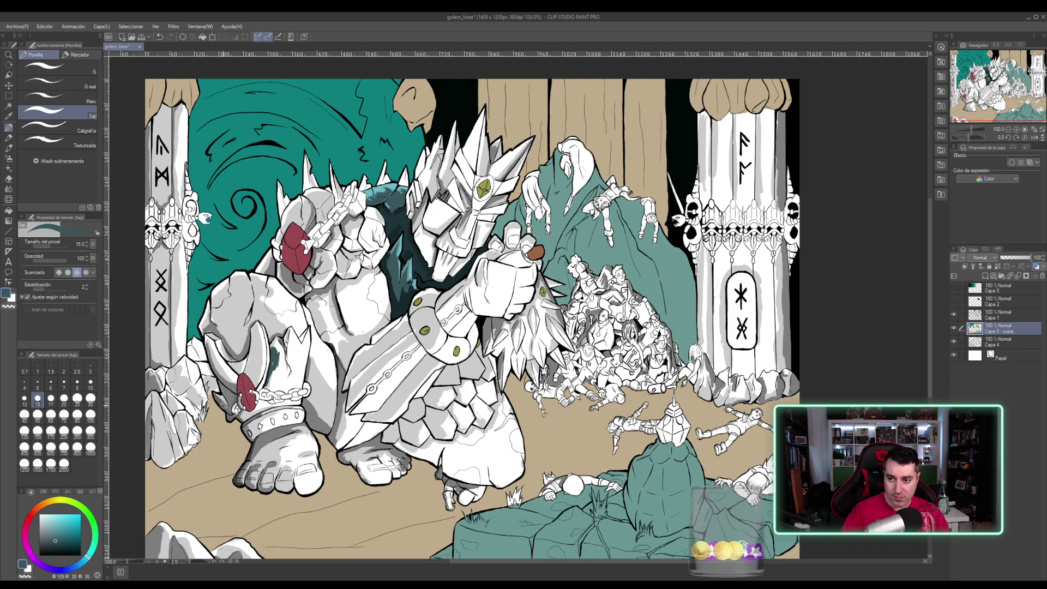
- Paint the shin guard's lower part dark teal, around the red gem and along the strip between the chain and ankle band
scroll(225, 402, up, 5)
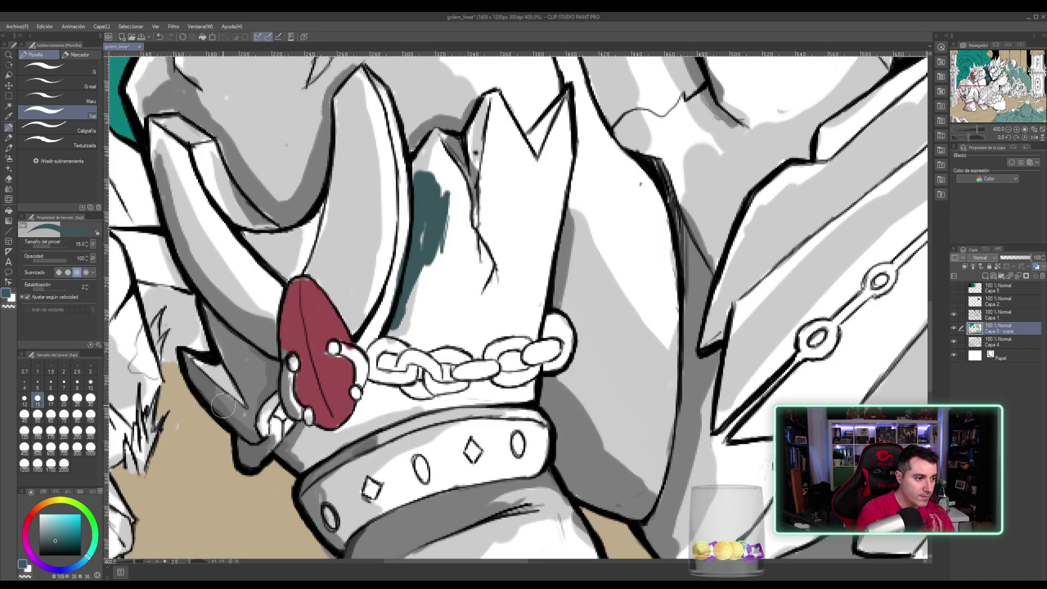
mouse_move(207, 357)
mouse_down()
mouse_move(208, 393)
mouse_move(223, 385)
mouse_move(228, 354)
mouse_move(213, 340)
mouse_move(210, 315)
mouse_move(221, 352)
mouse_move(210, 311)
mouse_move(225, 353)
mouse_move(208, 307)
mouse_move(228, 343)
mouse_move(246, 359)
mouse_move(222, 333)
mouse_move(268, 358)
mouse_move(253, 362)
mouse_move(272, 366)
mouse_move(272, 387)
mouse_move(275, 372)
mouse_move(255, 408)
mouse_move(235, 368)
mouse_move(238, 390)
mouse_move(222, 405)
mouse_move(213, 398)
mouse_move(255, 433)
mouse_move(248, 412)
mouse_move(285, 416)
mouse_move(276, 376)
mouse_up()
mouse_move(293, 458)
mouse_down()
mouse_move(284, 446)
mouse_move(305, 423)
mouse_move(284, 461)
mouse_move(291, 466)
mouse_move(303, 439)
mouse_move(325, 440)
mouse_move(305, 458)
mouse_move(371, 415)
mouse_move(360, 410)
mouse_move(376, 387)
mouse_move(360, 409)
mouse_move(371, 382)
mouse_move(357, 371)
mouse_up()
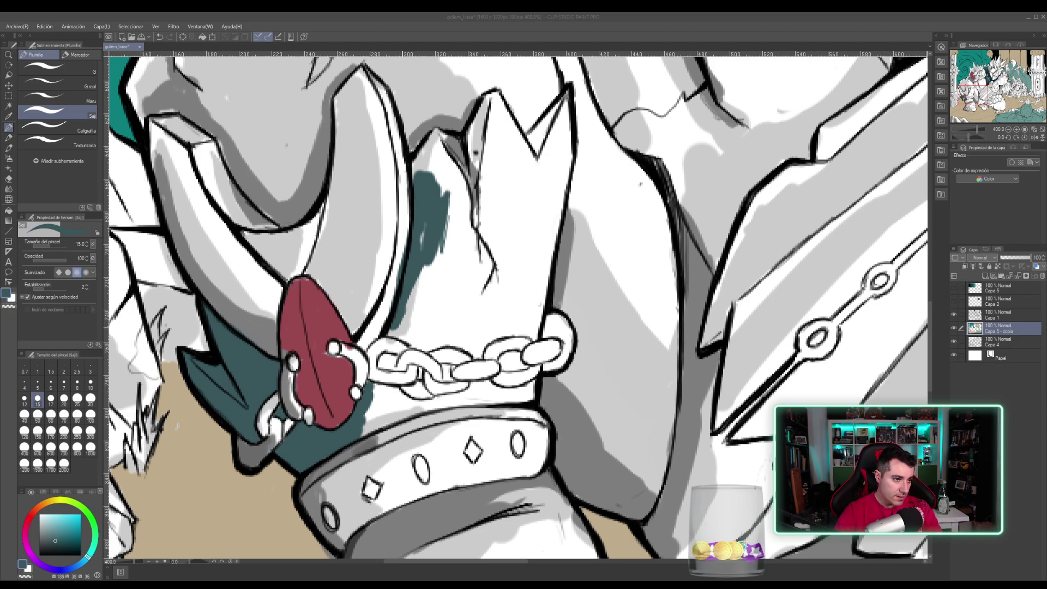
drag(399, 332, 403, 332)
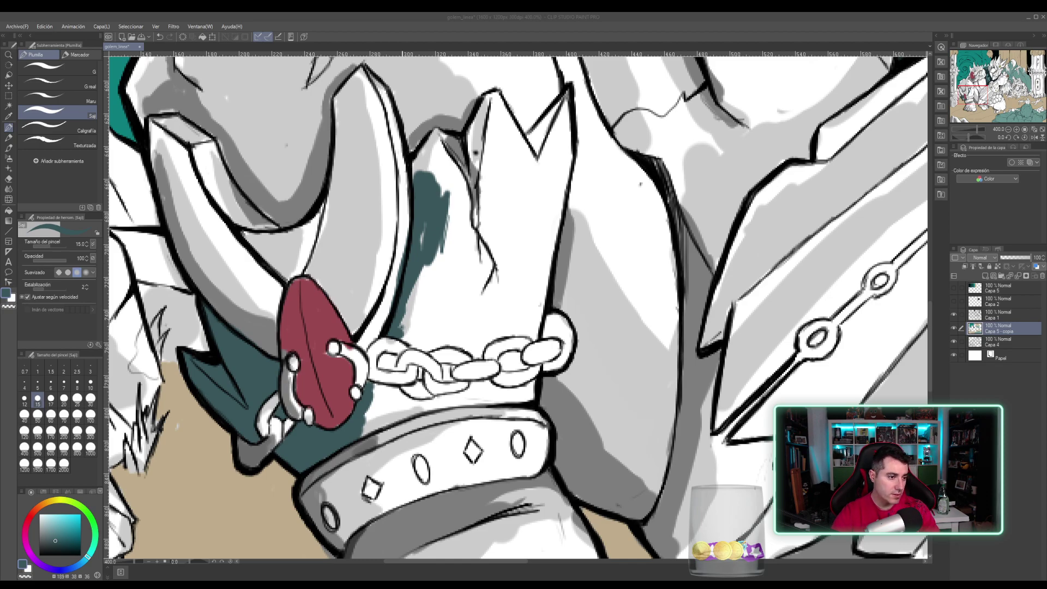
click(380, 404)
drag(371, 404, 360, 427)
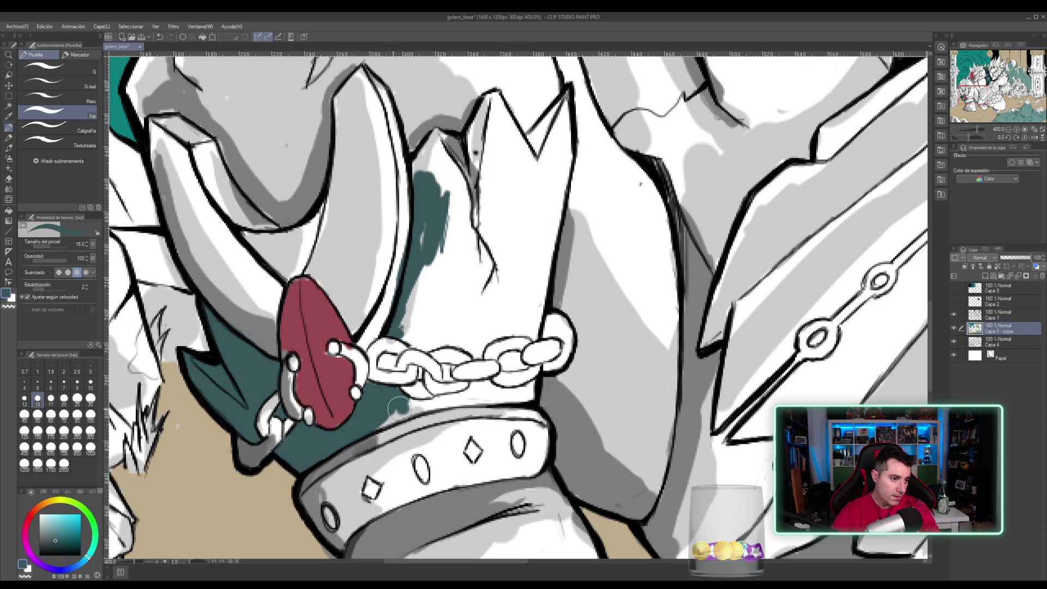
mouse_move(399, 408)
mouse_down()
mouse_move(381, 419)
mouse_move(413, 404)
mouse_move(404, 403)
mouse_move(430, 405)
mouse_move(423, 412)
mouse_move(483, 394)
mouse_move(475, 385)
mouse_move(493, 392)
mouse_move(488, 403)
mouse_move(534, 381)
mouse_move(522, 398)
mouse_up()
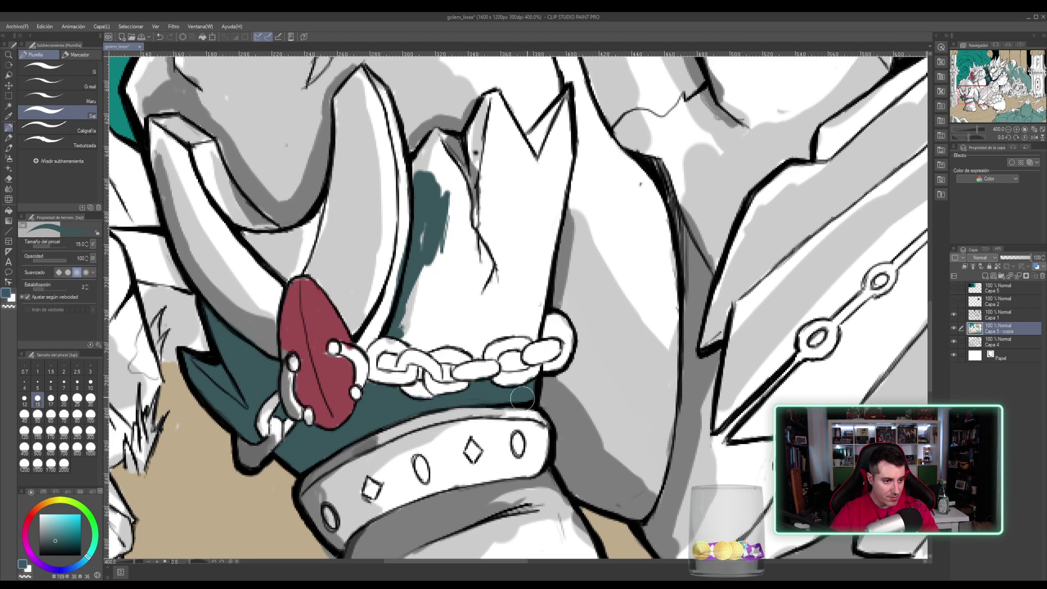
- Fill the rest of the shin guard dark teal up to its jagged points, including the gaps inside the chain links
mouse_move(526, 337)
mouse_down()
mouse_move(553, 217)
mouse_move(544, 160)
mouse_move(522, 151)
mouse_move(565, 97)
mouse_move(557, 190)
mouse_move(571, 160)
mouse_move(551, 225)
mouse_move(557, 184)
mouse_move(544, 203)
mouse_move(532, 196)
mouse_move(527, 159)
mouse_move(516, 165)
mouse_move(570, 90)
mouse_up()
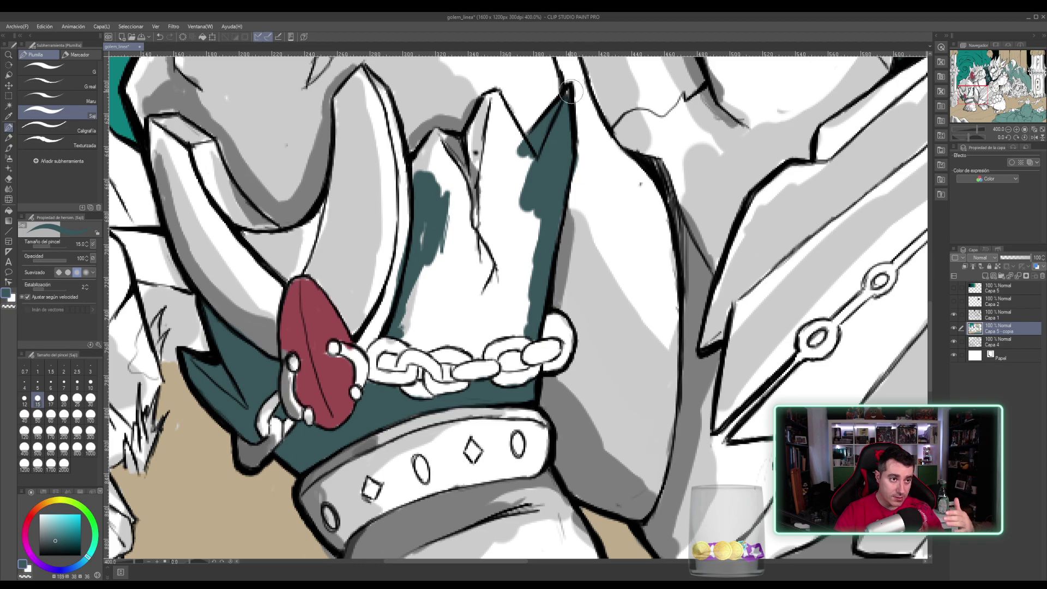
mouse_move(484, 106)
mouse_down()
mouse_move(471, 131)
mouse_move(480, 129)
mouse_move(477, 166)
mouse_move(429, 167)
mouse_move(432, 157)
mouse_move(416, 178)
mouse_move(437, 138)
mouse_move(430, 146)
mouse_move(445, 141)
mouse_move(439, 134)
mouse_move(418, 155)
mouse_move(422, 184)
mouse_move(453, 173)
mouse_move(450, 198)
mouse_move(474, 207)
mouse_move(424, 237)
mouse_move(409, 339)
mouse_move(380, 372)
mouse_move(386, 359)
mouse_move(420, 373)
mouse_up()
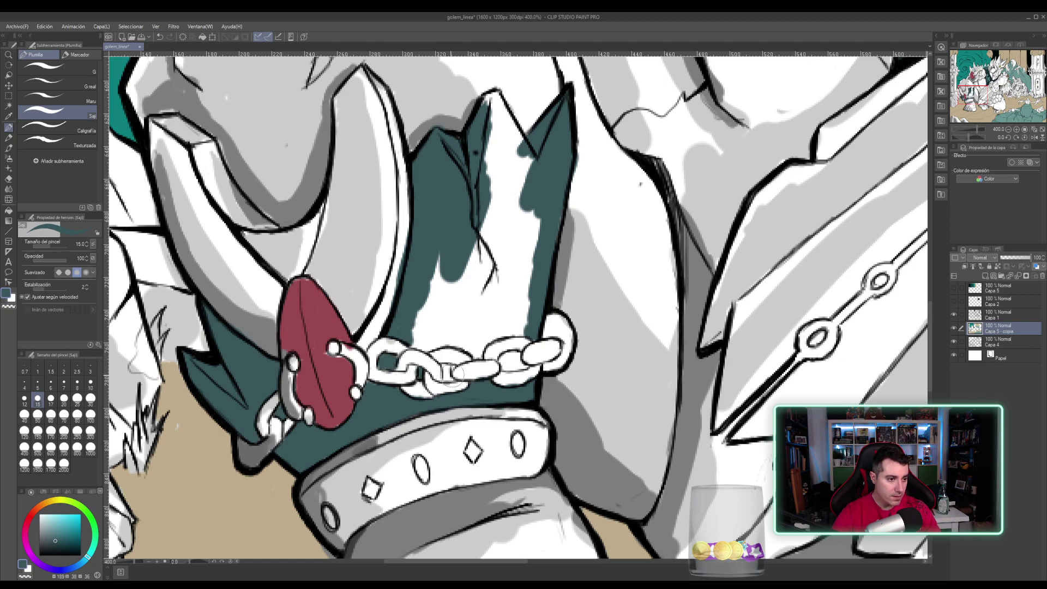
mouse_move(446, 367)
mouse_down()
mouse_move(446, 376)
mouse_move(504, 353)
mouse_move(506, 367)
mouse_move(516, 353)
mouse_move(525, 369)
mouse_up()
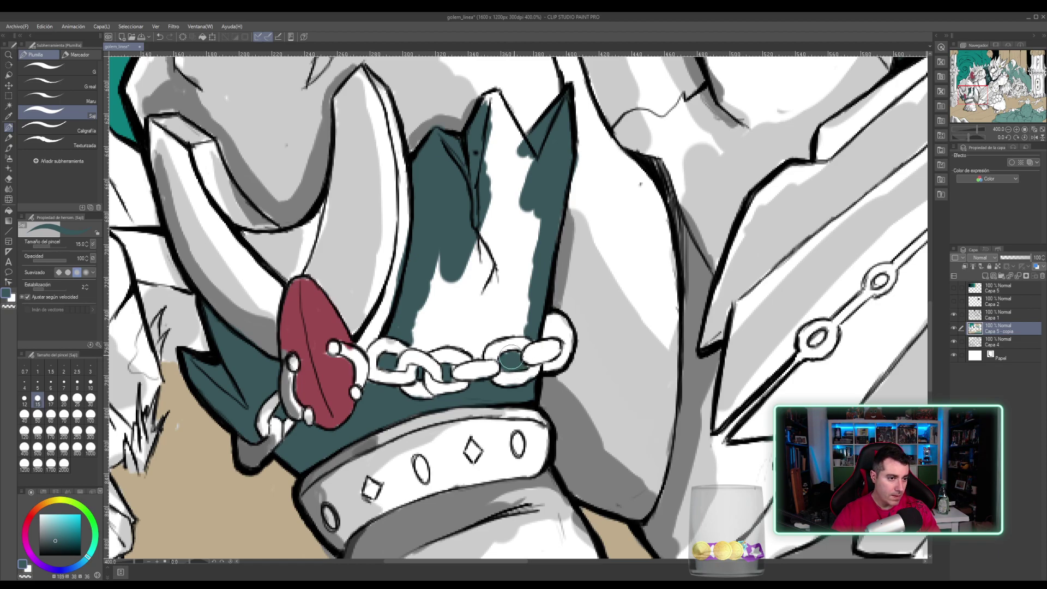
mouse_move(526, 333)
mouse_down()
mouse_move(479, 357)
mouse_move(461, 340)
mouse_move(411, 344)
mouse_move(459, 343)
mouse_move(406, 321)
mouse_move(437, 272)
mouse_move(452, 322)
mouse_move(461, 302)
mouse_move(427, 330)
mouse_move(479, 322)
mouse_move(466, 324)
mouse_move(478, 304)
mouse_move(473, 241)
mouse_move(497, 247)
mouse_move(497, 309)
mouse_move(518, 318)
mouse_move(488, 268)
mouse_move(518, 284)
mouse_move(526, 322)
mouse_move(535, 217)
mouse_move(505, 203)
mouse_move(482, 157)
mouse_move(493, 101)
mouse_move(533, 164)
mouse_move(499, 158)
mouse_up()
drag(465, 258, 520, 111)
- Sample the olive green from the golem's forehead gem and fill the ankle band, leaving its small gems unpainted
scroll(484, 171, down, 1)
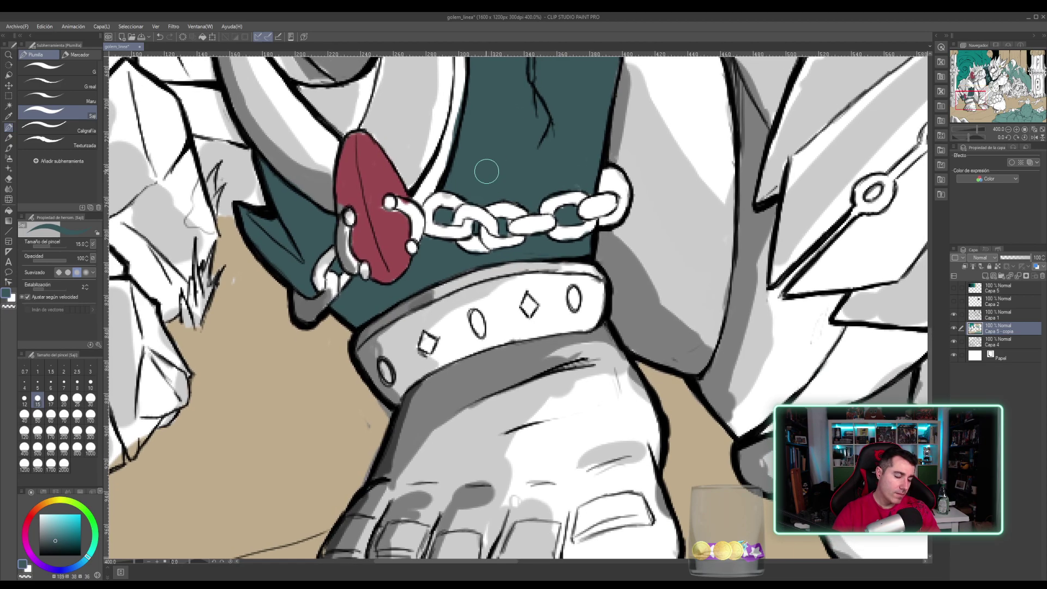
scroll(486, 170, down, 3)
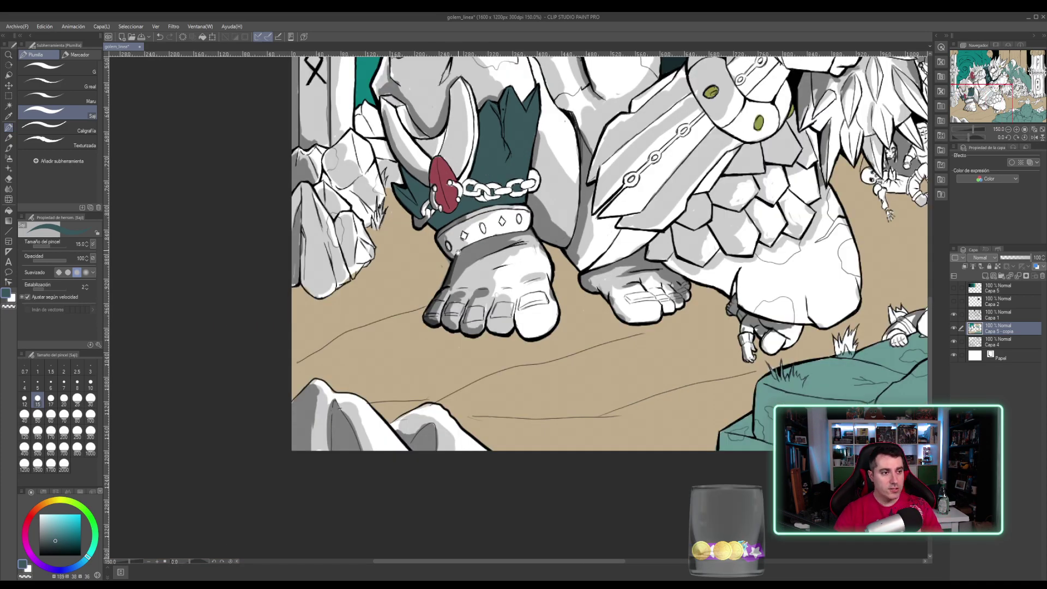
mouse_move(540, 113)
mouse_down()
mouse_move(466, 284)
mouse_move(420, 351)
mouse_up()
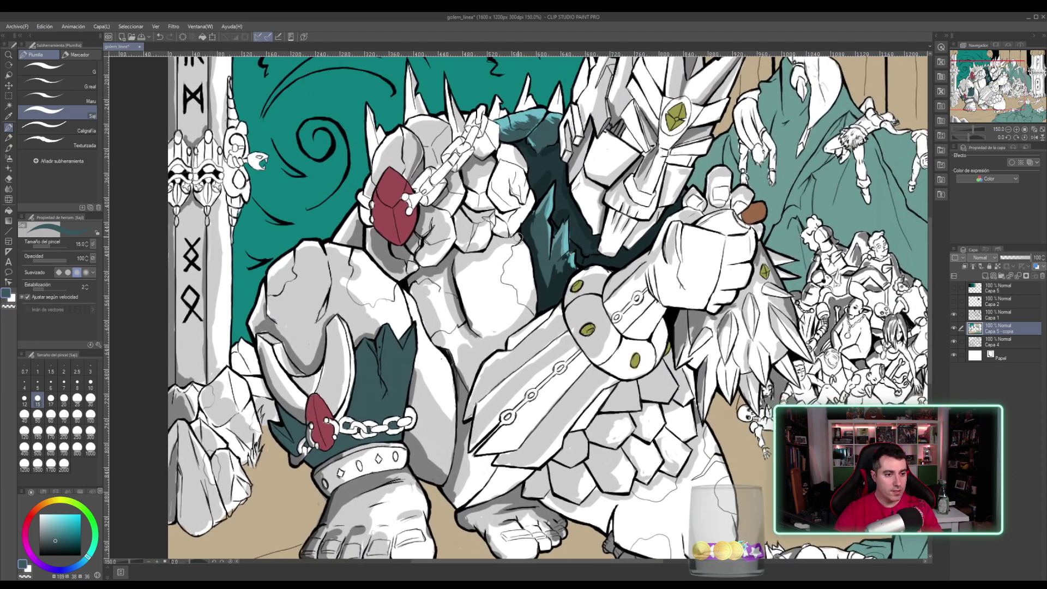
alt+click(676, 116)
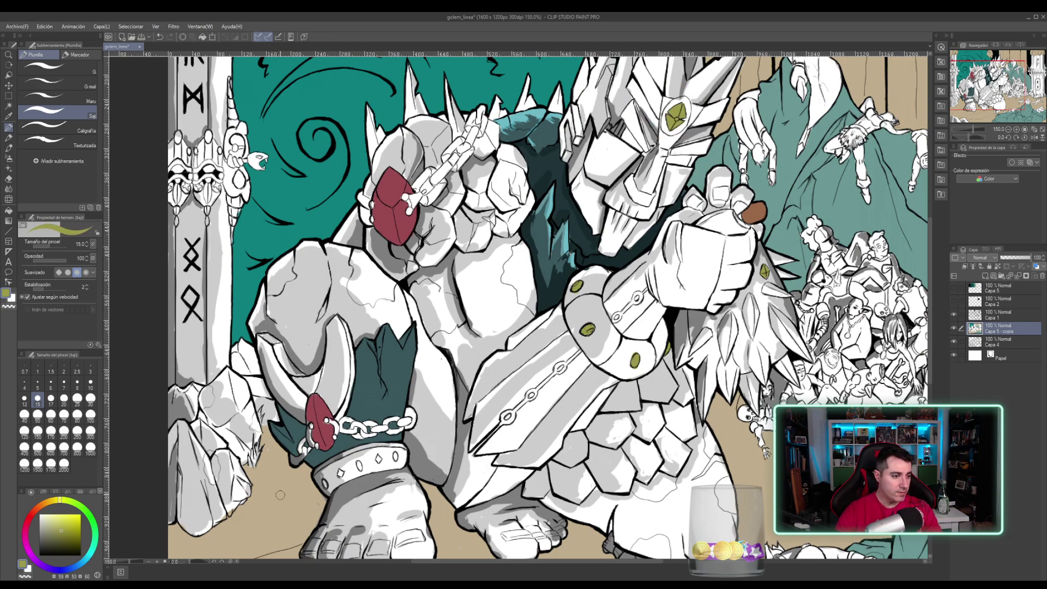
mouse_move(315, 476)
mouse_down()
mouse_move(339, 459)
mouse_move(319, 480)
mouse_move(326, 490)
mouse_move(344, 472)
mouse_up()
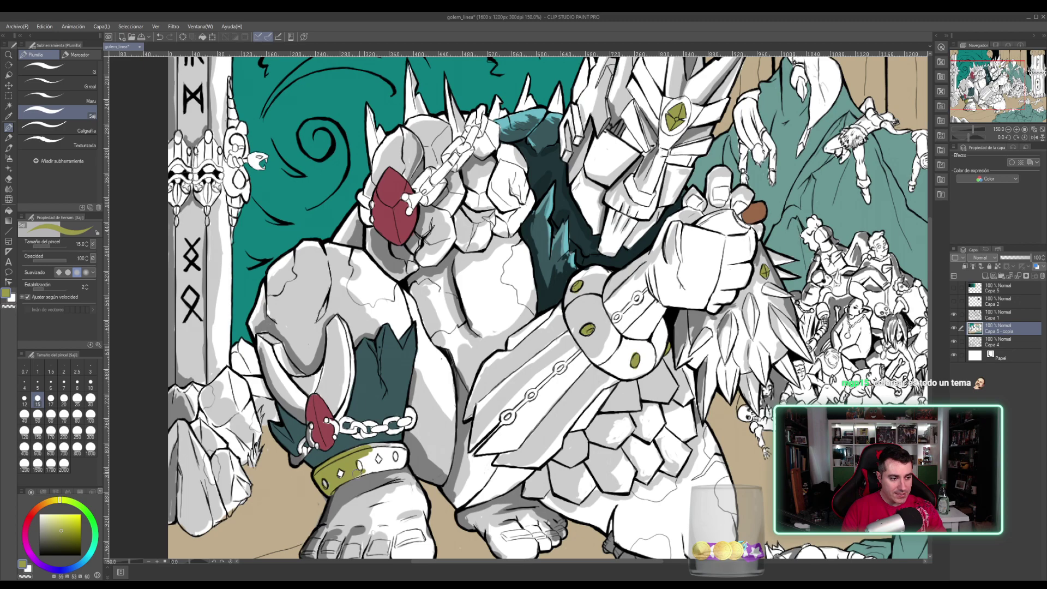
drag(360, 472, 369, 456)
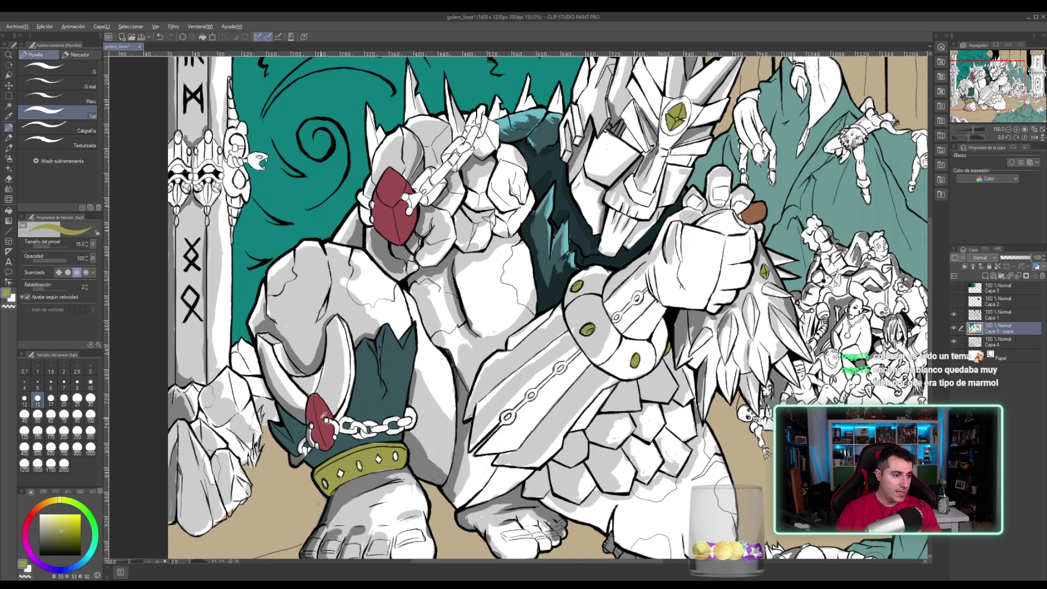
- Sample the red from the shin guard's gem and paint the oval gems on the ankle band
alt+click(324, 416)
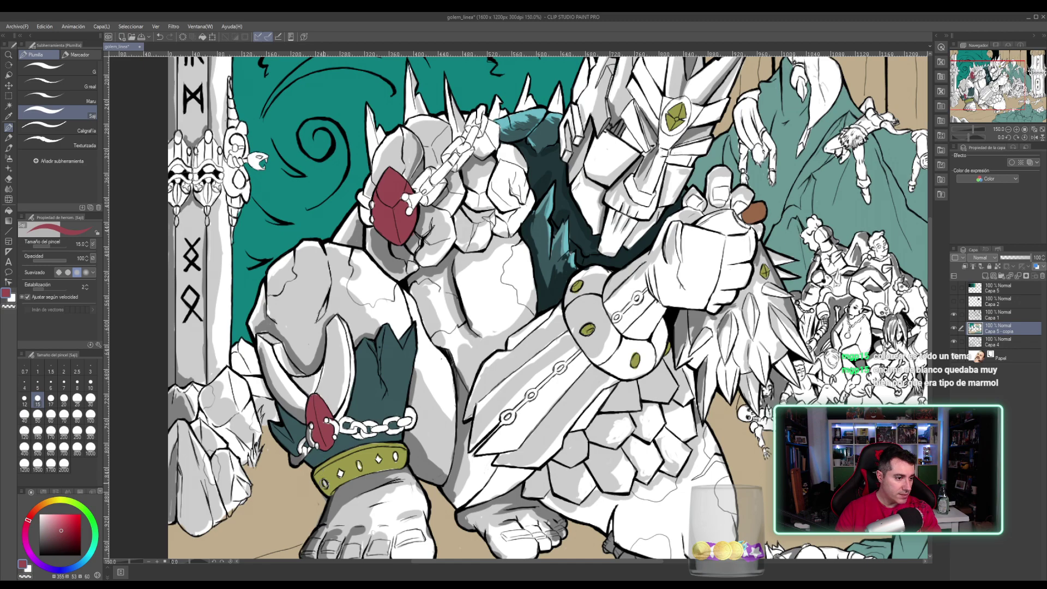
click(325, 483)
click(326, 485)
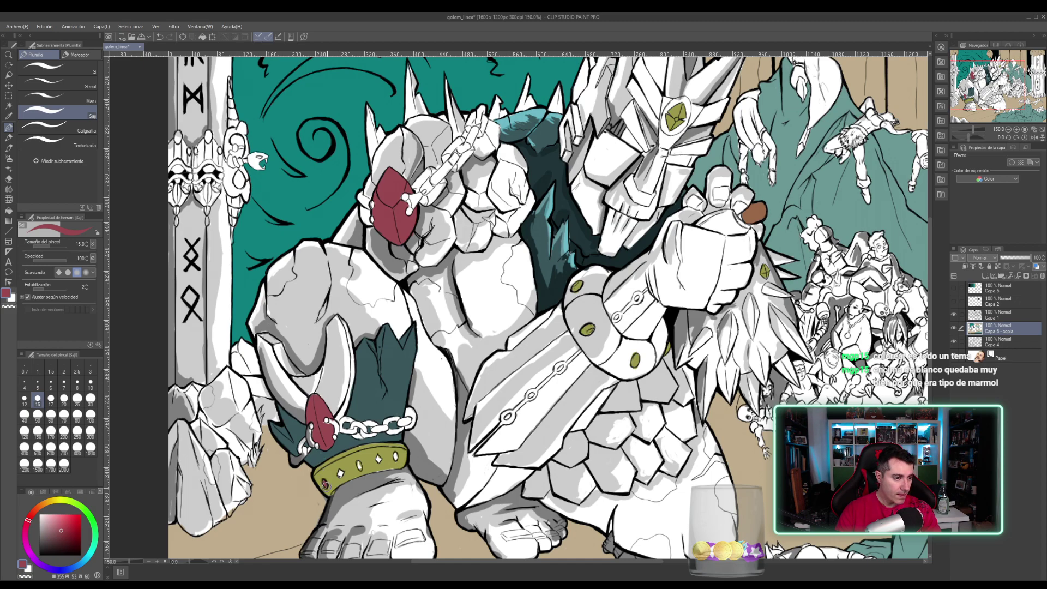
click(359, 465)
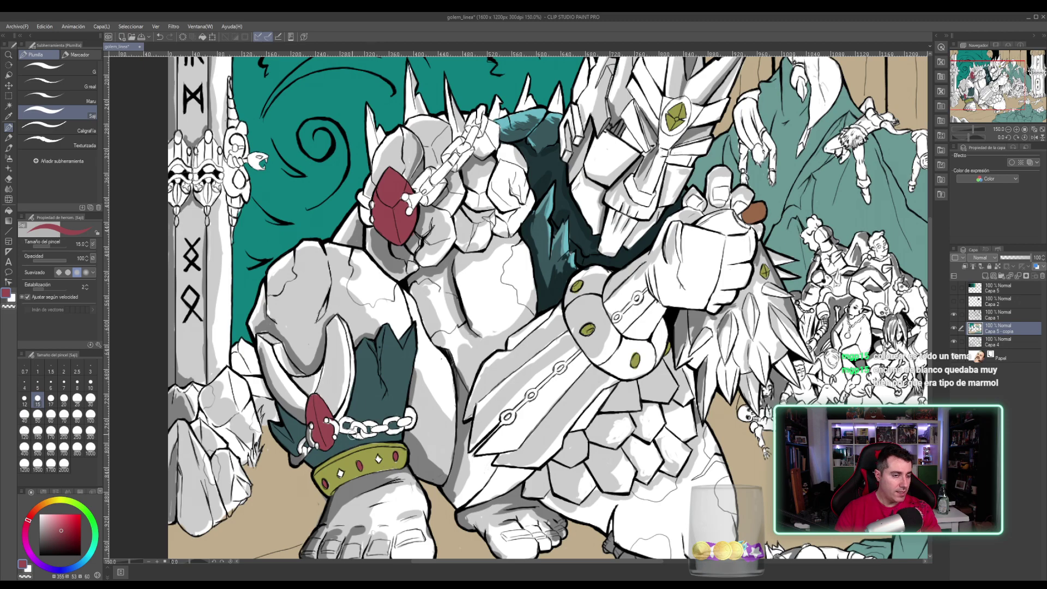
- Choose a dark green and paint the diamond-shaped gems on the ankle band
drag(94, 530, 92, 518)
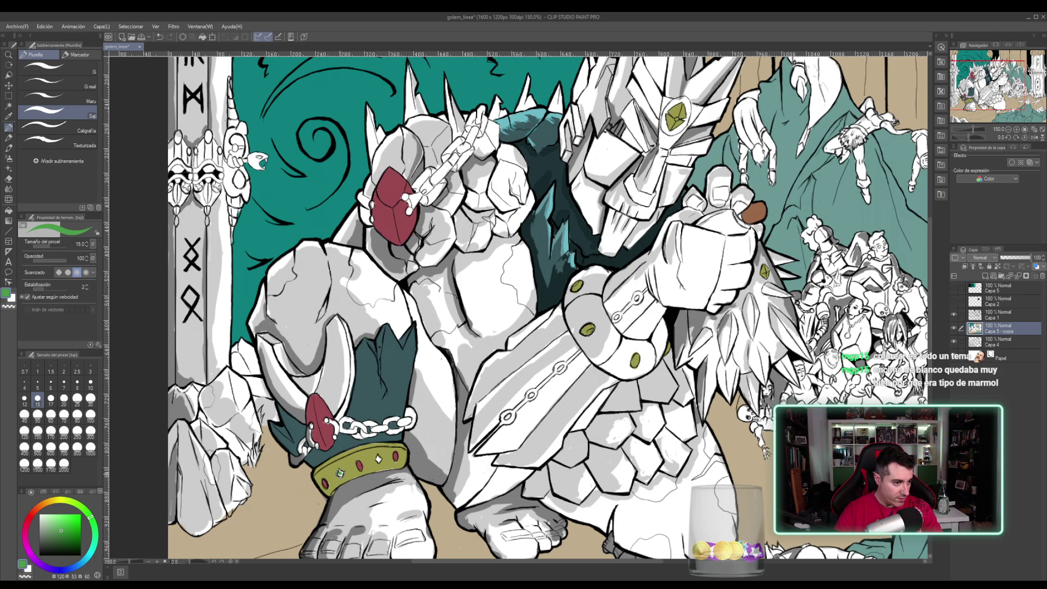
click(57, 540)
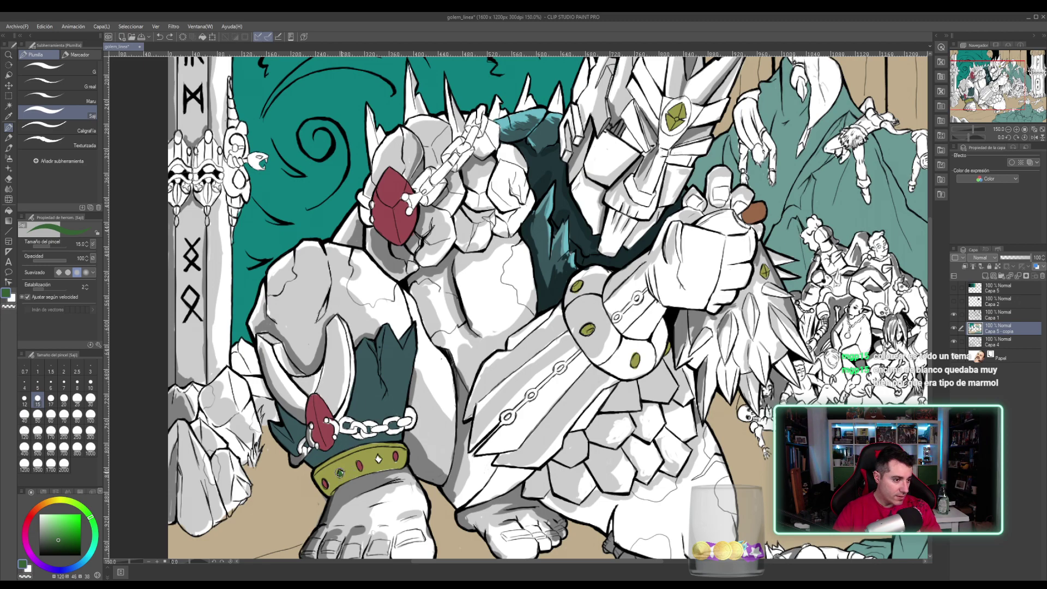
drag(339, 471, 343, 474)
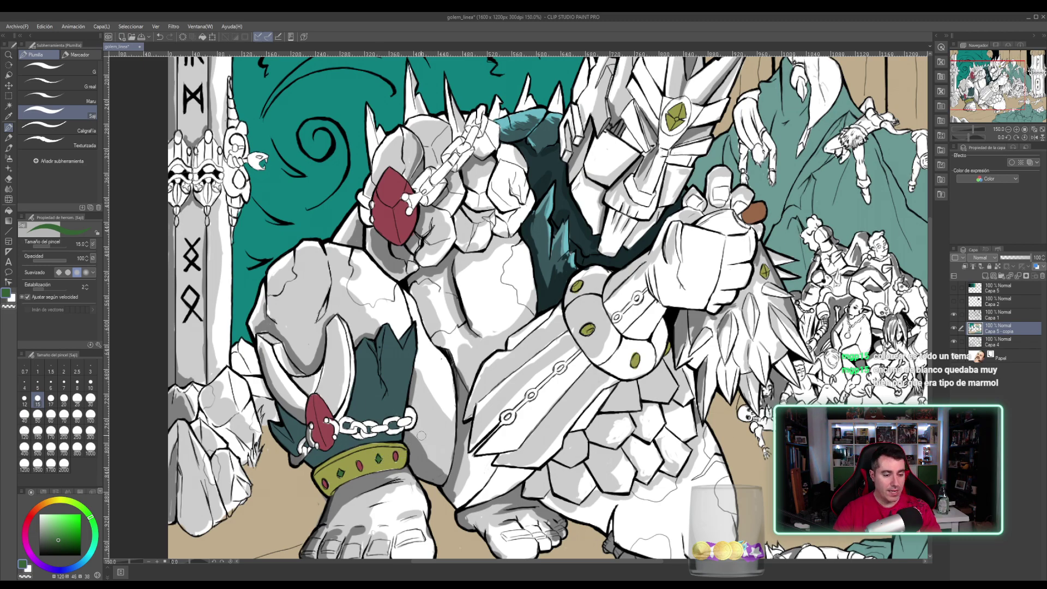
- Save the golem illustration
drag(555, 275, 486, 324)
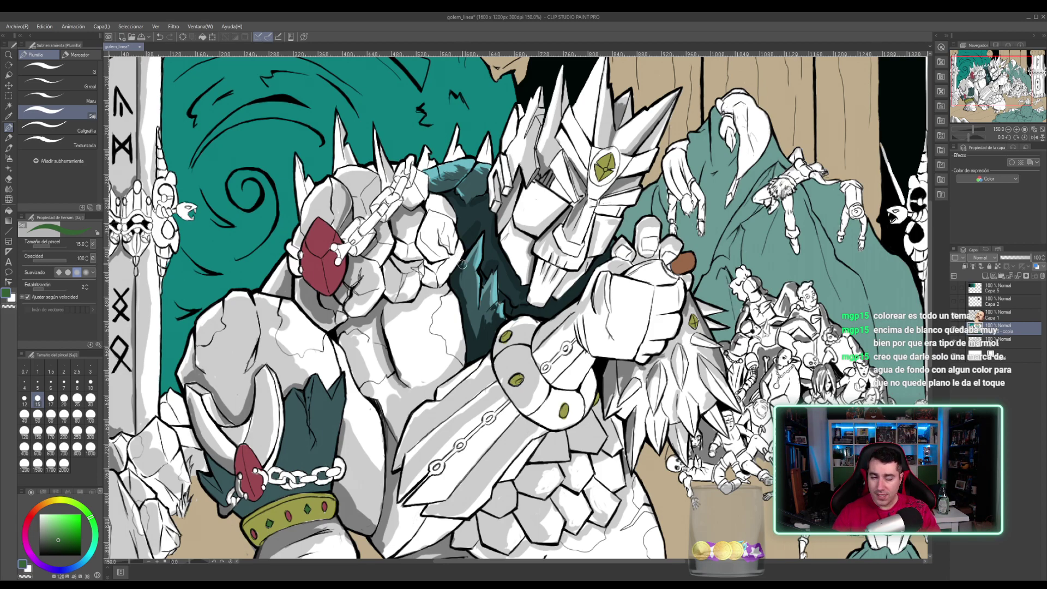
scroll(435, 264, down, 1)
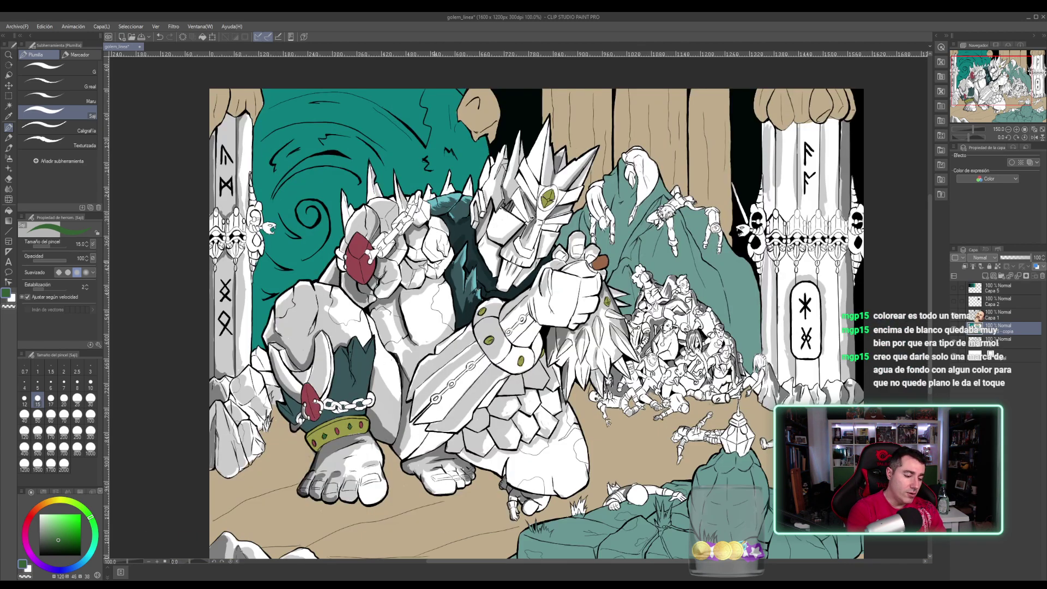
scroll(434, 261, down, 1)
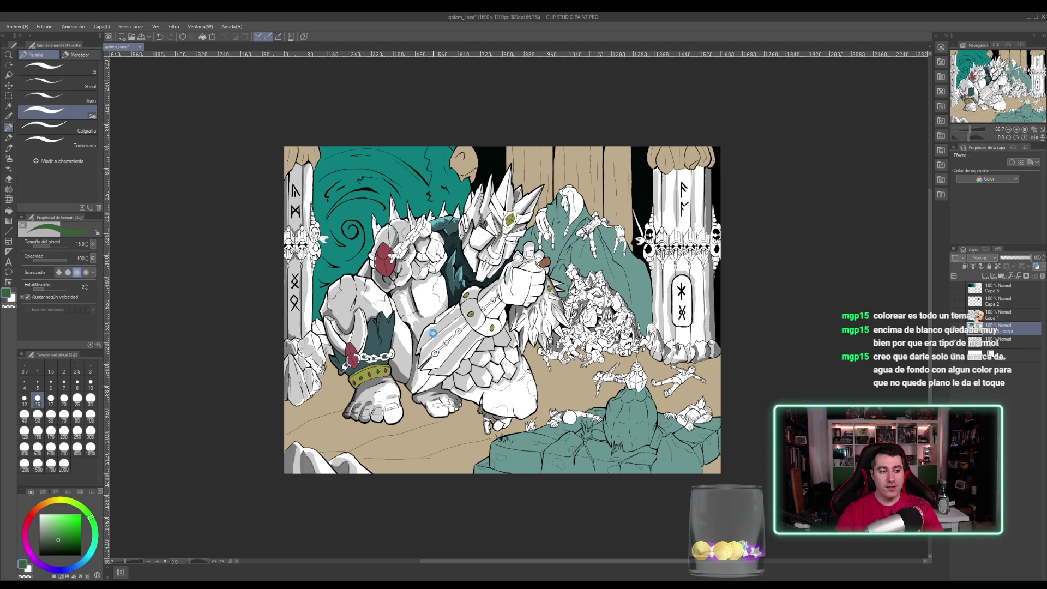
key(ctrl+s)
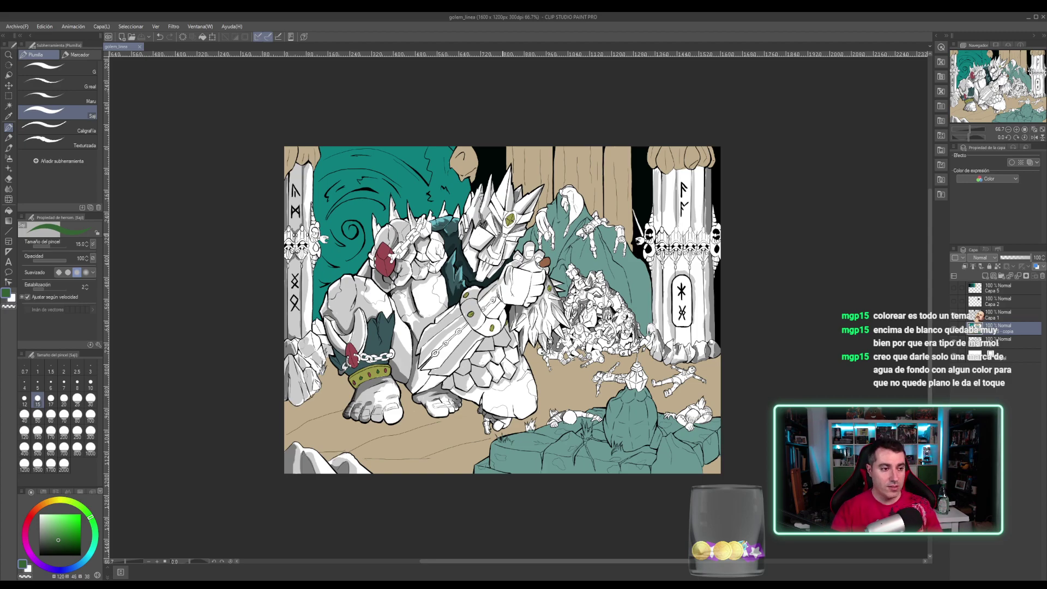
scroll(502, 236, up, 4)
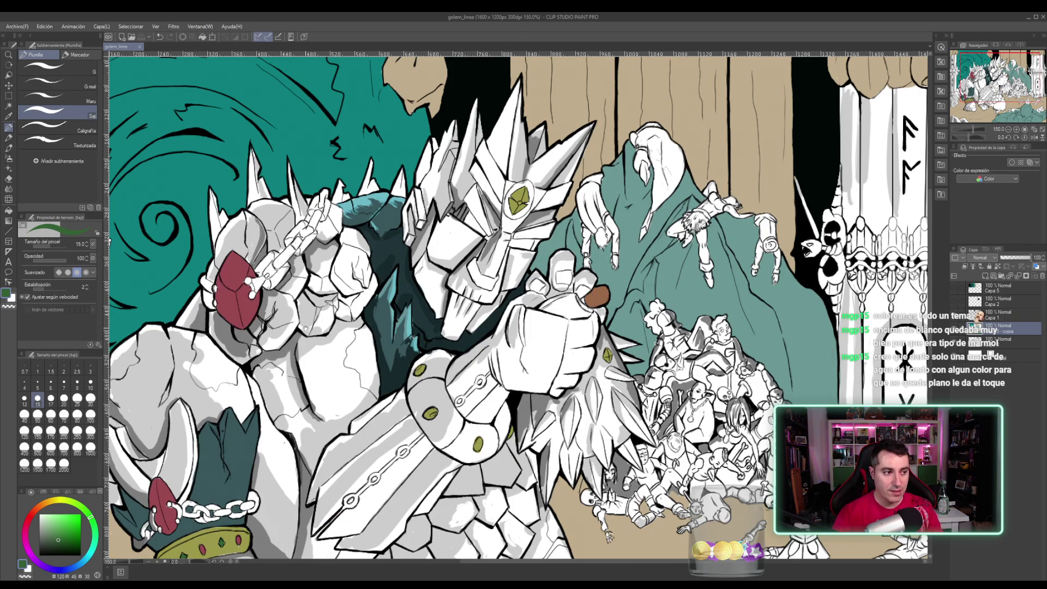
drag(289, 304, 528, 351)
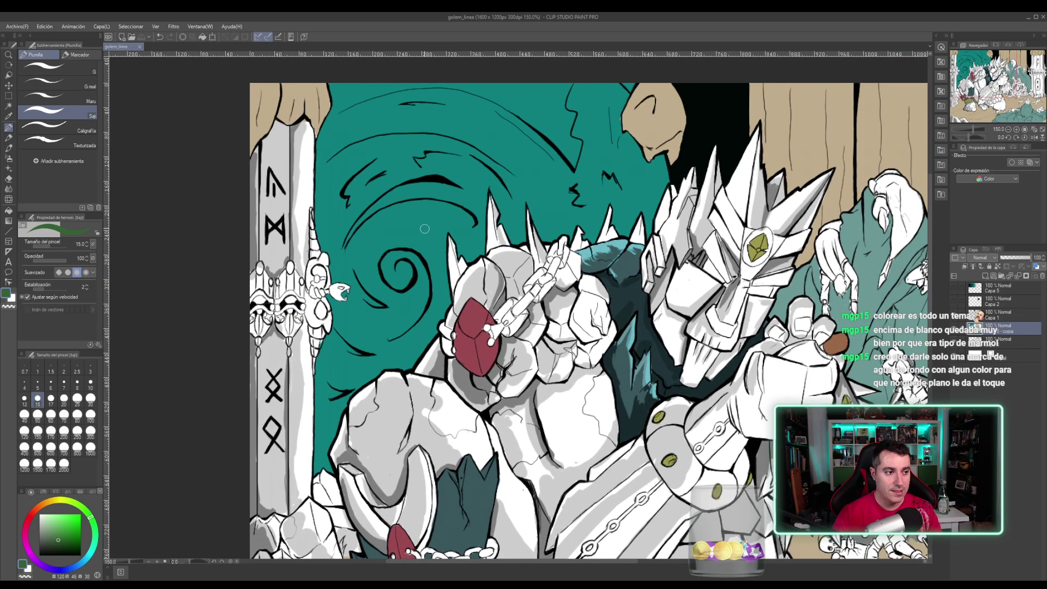
- Sample the background teal, pick a greyer tone of it, and accent the swirl's black arcs, zigzag marks and spiral centre
alt+click(421, 221)
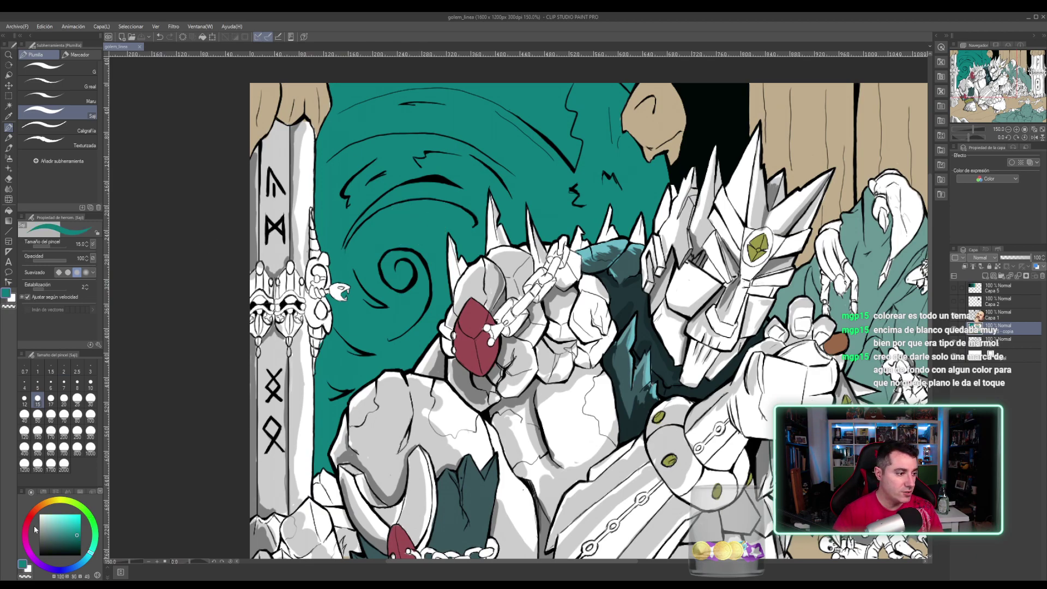
click(60, 532)
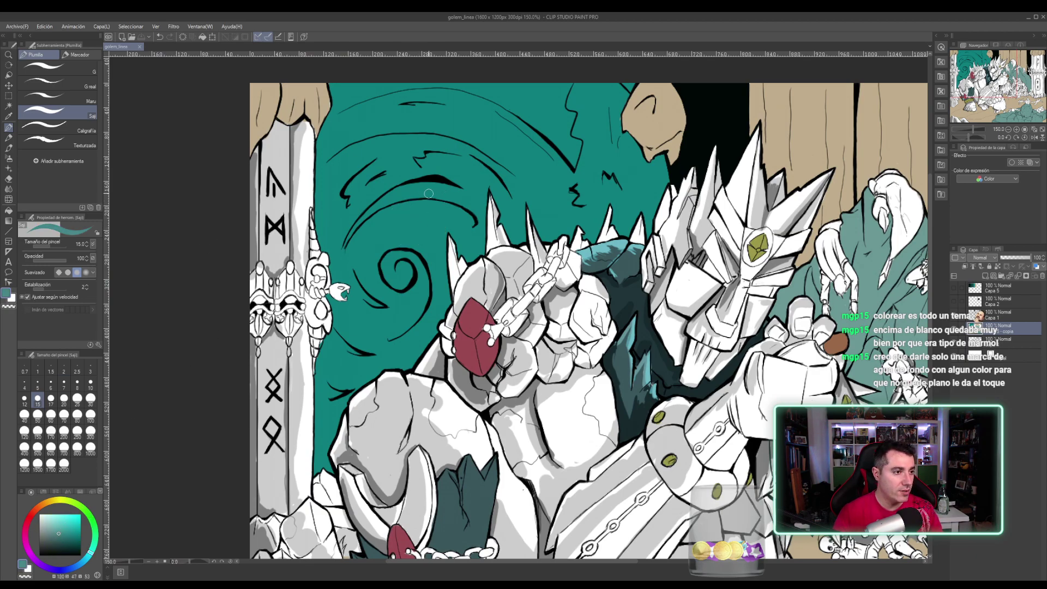
mouse_move(362, 224)
mouse_down()
mouse_move(379, 202)
mouse_move(345, 240)
mouse_move(405, 192)
mouse_move(381, 198)
mouse_move(449, 189)
mouse_up()
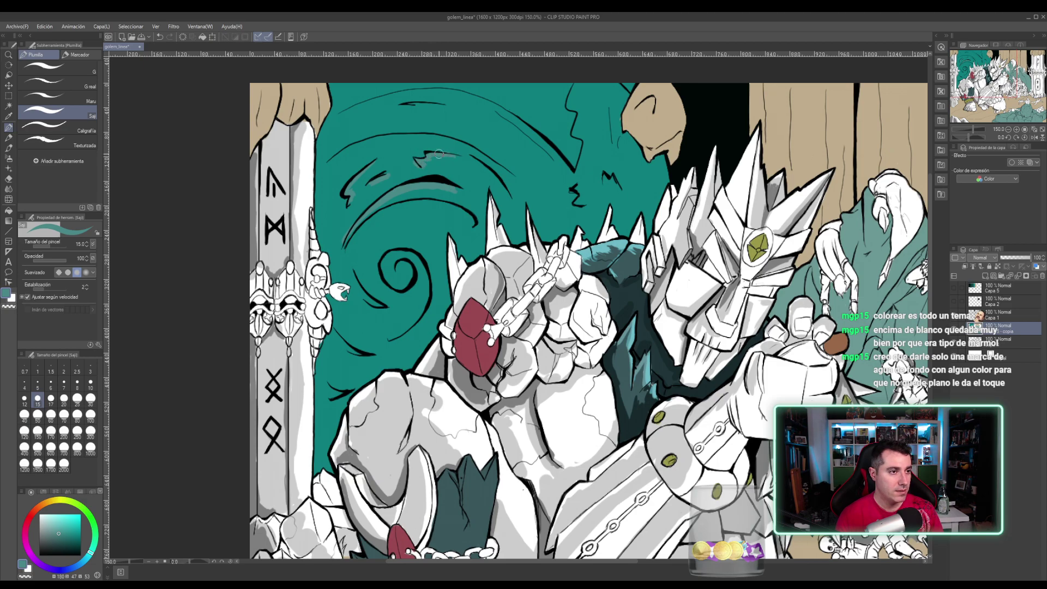
mouse_move(397, 271)
mouse_down()
mouse_move(408, 266)
mouse_move(405, 280)
mouse_move(389, 278)
mouse_up()
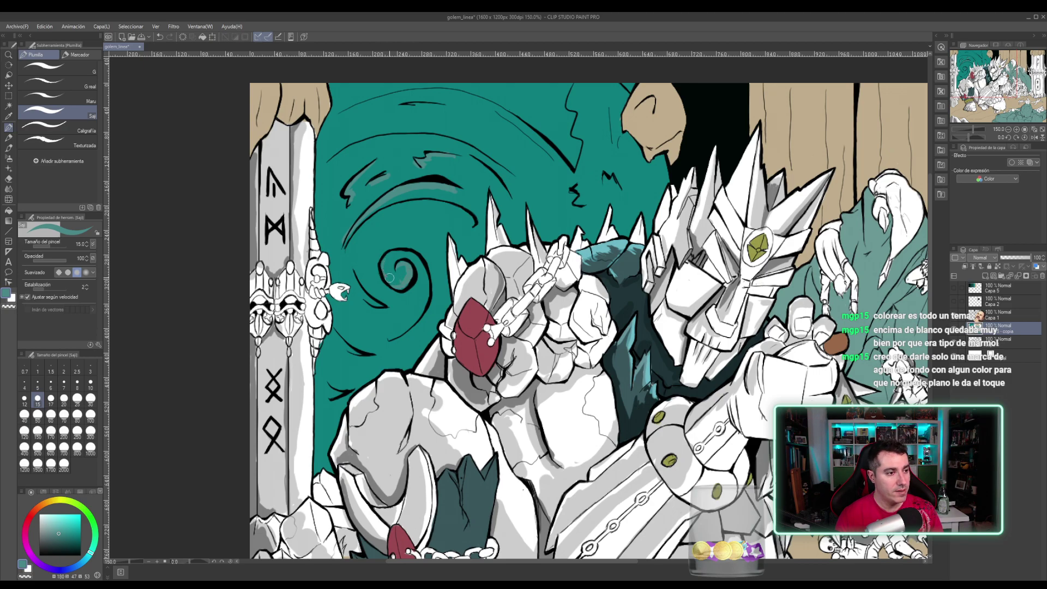
- Mix a lighter, saturated turquoise and highlight the thick arc above the water spiral
click(66, 540)
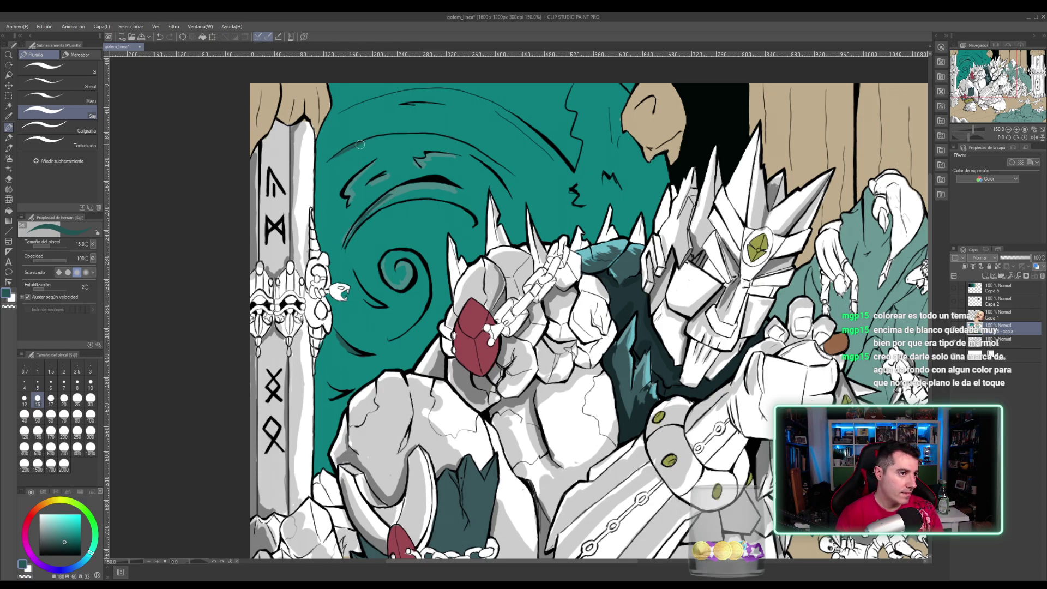
click(63, 531)
drag(63, 531, 60, 518)
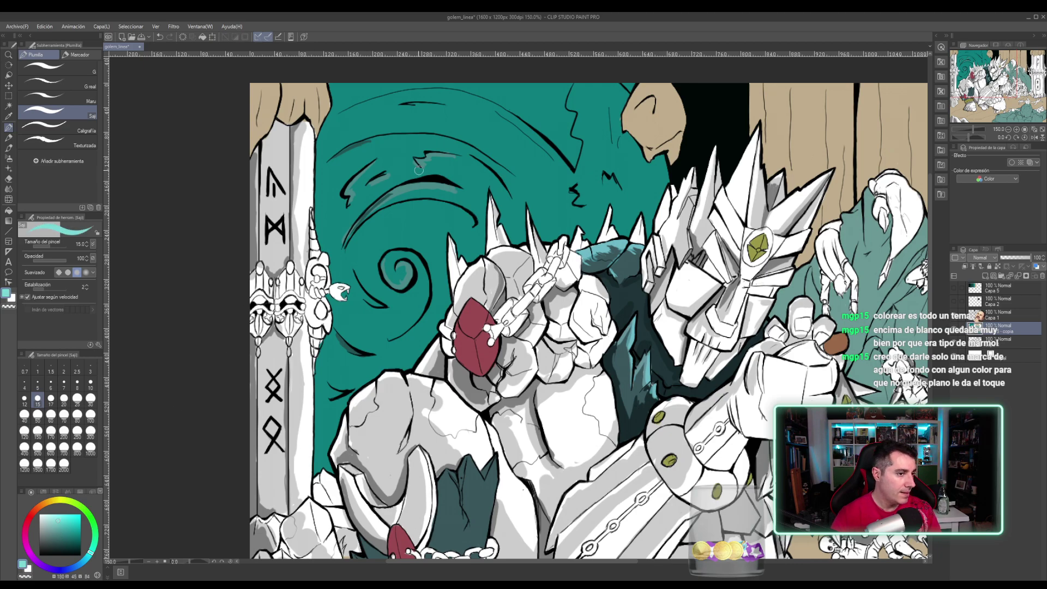
mouse_move(392, 192)
mouse_down()
mouse_move(375, 210)
mouse_move(400, 193)
mouse_move(346, 237)
mouse_up()
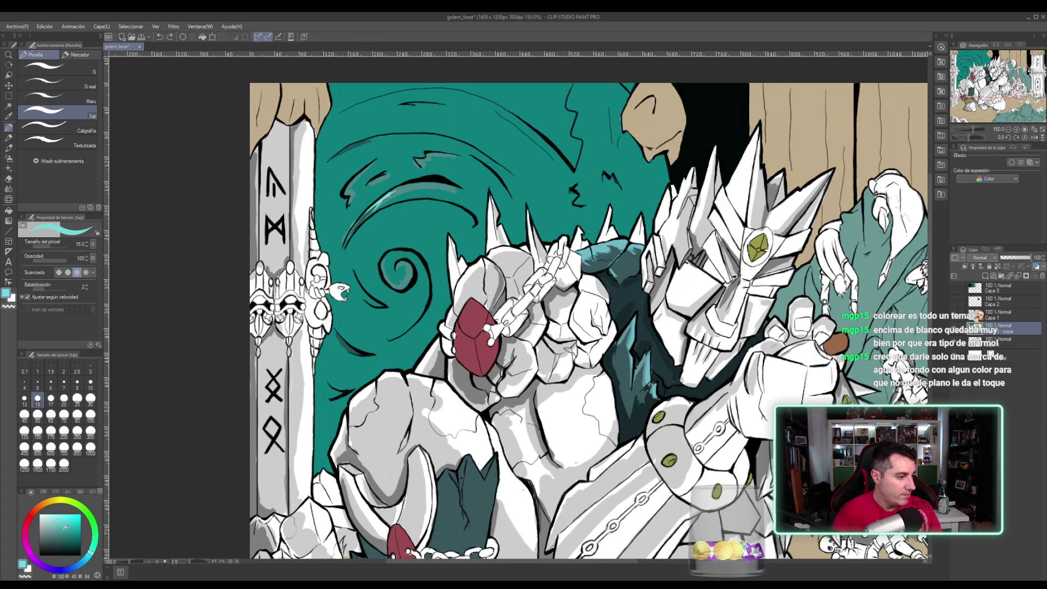
drag(65, 527, 68, 523)
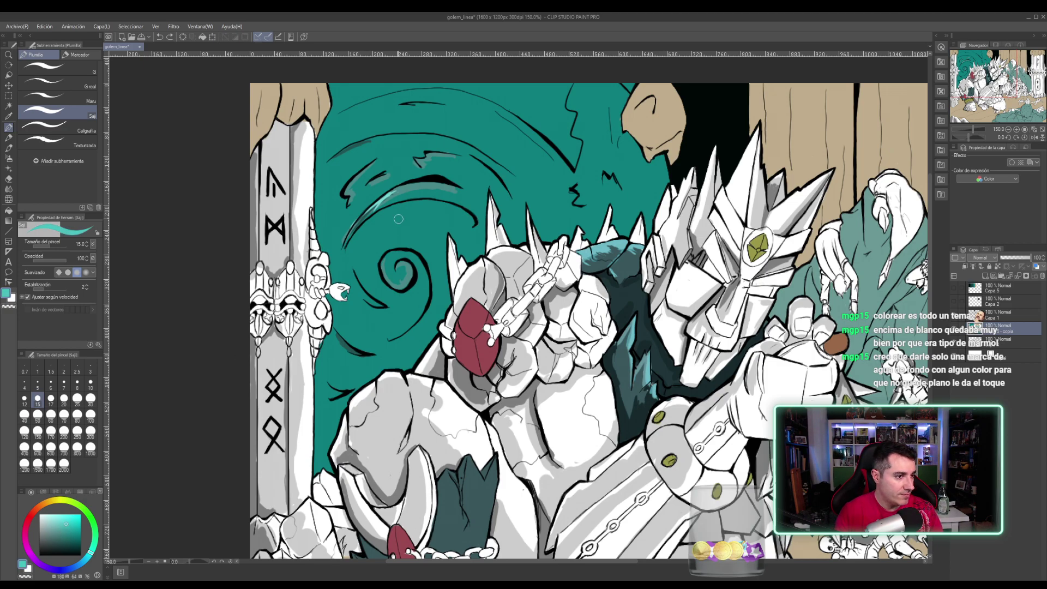
mouse_move(380, 199)
mouse_down()
mouse_move(350, 237)
mouse_move(415, 188)
mouse_move(370, 206)
mouse_move(416, 183)
mouse_move(378, 198)
mouse_move(420, 187)
mouse_move(376, 205)
mouse_move(410, 191)
mouse_up()
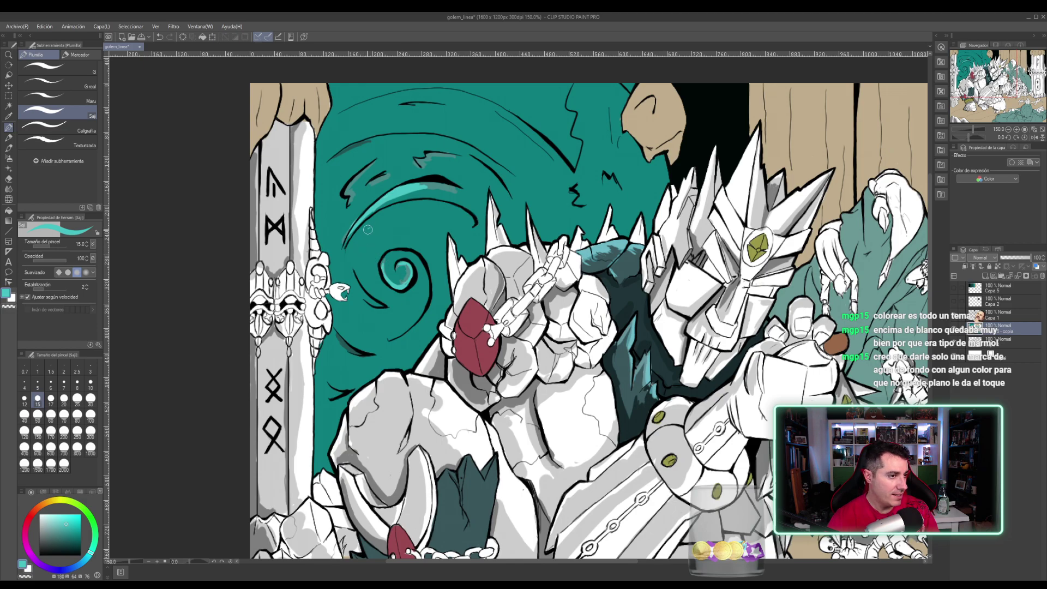
- Paint thin curved turquoise strokes around the spiral on the side facing the rune pillar and beneath it, undoing the stray last stroke
drag(368, 229, 357, 255)
mouse_move(356, 241)
mouse_down()
mouse_move(367, 260)
mouse_move(352, 259)
mouse_move(371, 268)
mouse_move(379, 231)
mouse_move(369, 279)
mouse_move(378, 240)
mouse_move(377, 289)
mouse_move(382, 258)
mouse_move(368, 233)
mouse_move(358, 258)
mouse_move(369, 268)
mouse_move(351, 244)
mouse_move(343, 267)
mouse_move(352, 246)
mouse_move(366, 308)
mouse_up()
mouse_move(351, 272)
mouse_down()
mouse_move(377, 305)
mouse_move(359, 321)
mouse_move(351, 301)
mouse_move(381, 321)
mouse_move(342, 306)
mouse_move(367, 317)
mouse_move(352, 326)
mouse_move(356, 315)
mouse_move(358, 333)
mouse_move(383, 313)
mouse_move(404, 324)
mouse_move(379, 327)
mouse_move(420, 308)
mouse_move(381, 331)
mouse_up()
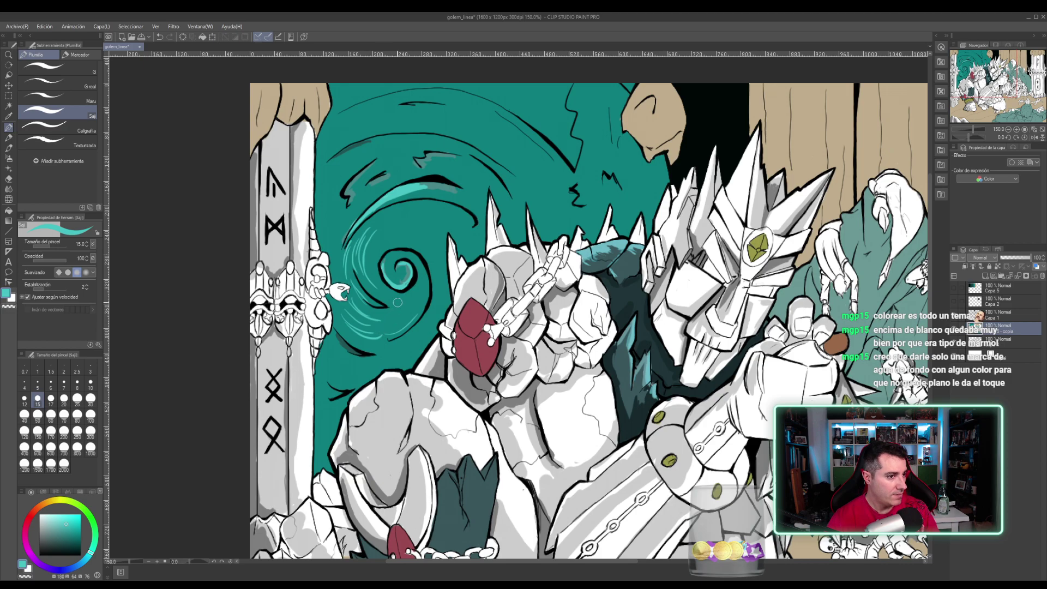
drag(427, 270, 387, 324)
drag(418, 288, 374, 332)
drag(388, 289, 407, 291)
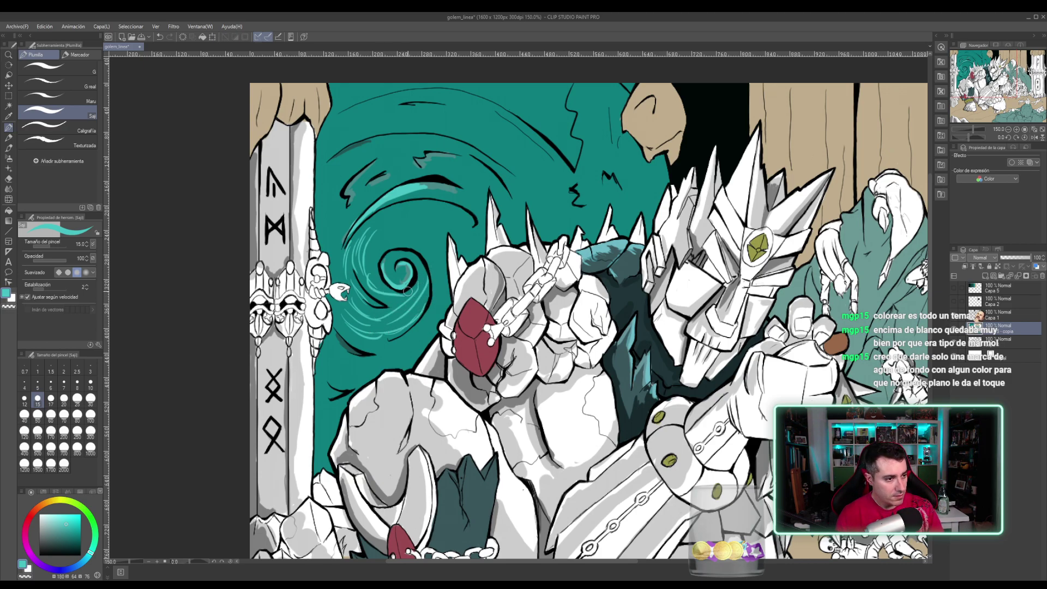
mouse_move(384, 255)
mouse_down()
mouse_move(449, 242)
mouse_move(376, 256)
mouse_move(381, 245)
mouse_move(425, 215)
mouse_move(371, 289)
mouse_move(370, 331)
mouse_up()
key(ctrl+z)
- Add longer turquoise strokes following the whirlpool's curve around the thick arc and the zigzag marks
key(r)
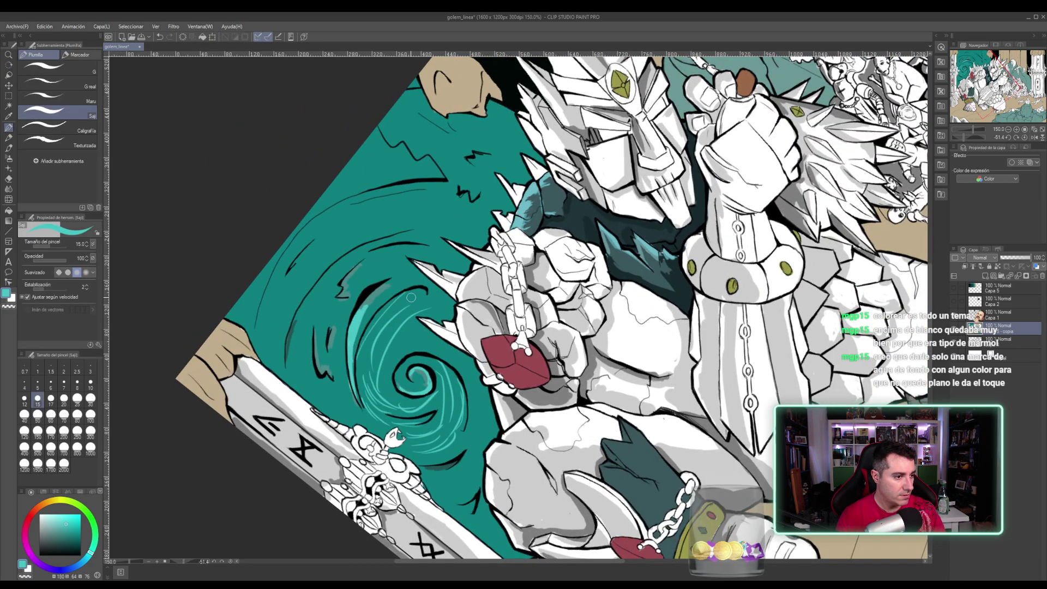
drag(411, 298, 359, 356)
drag(375, 270, 334, 361)
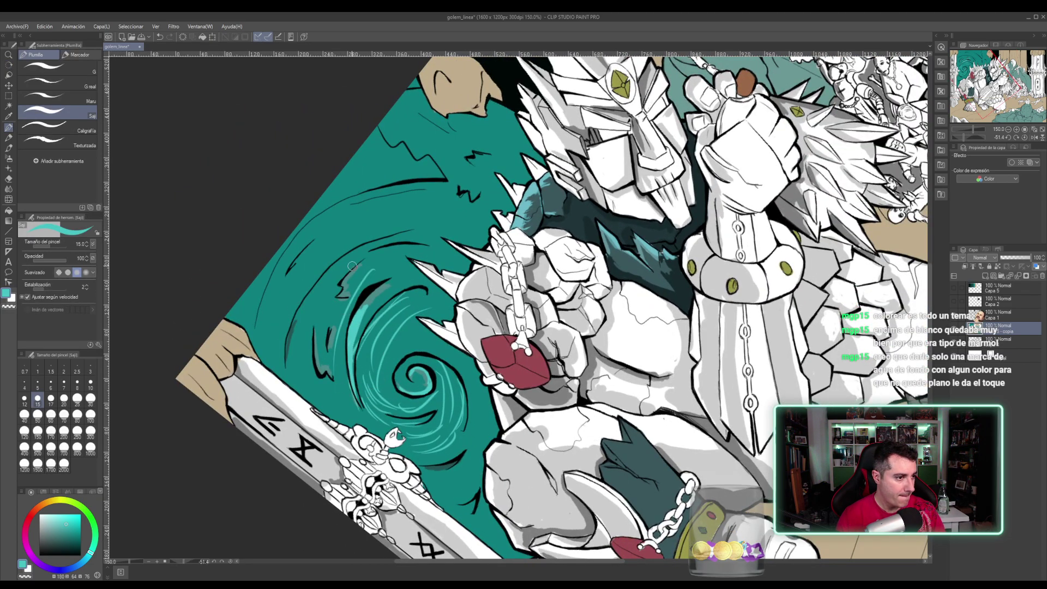
mouse_move(352, 266)
mouse_down()
mouse_move(315, 330)
mouse_move(302, 387)
mouse_up()
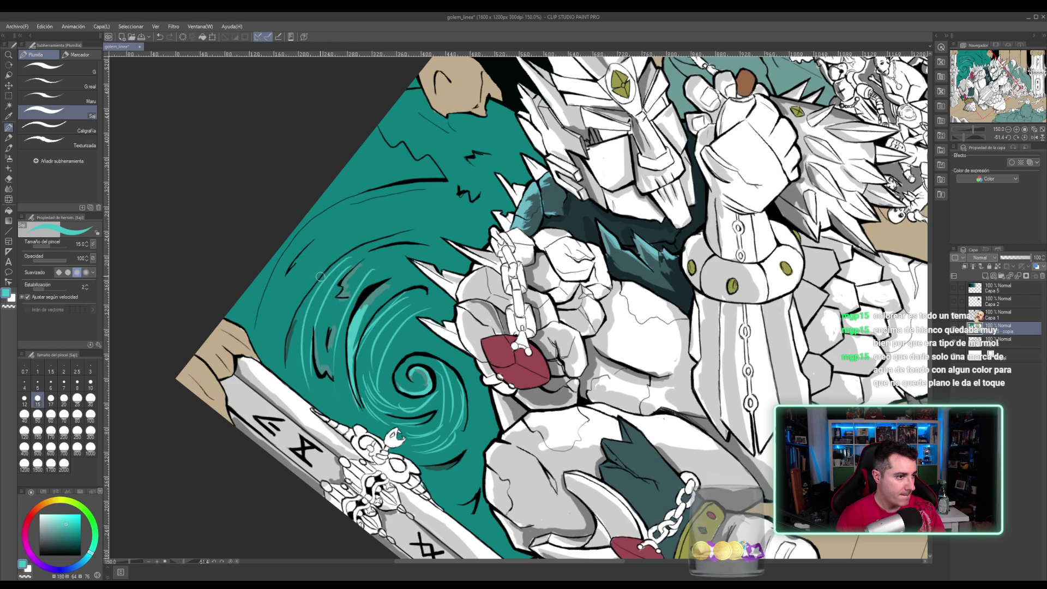
drag(303, 302, 287, 365)
mouse_move(365, 275)
mouse_down()
mouse_move(331, 362)
mouse_move(348, 428)
mouse_up()
drag(312, 364, 367, 440)
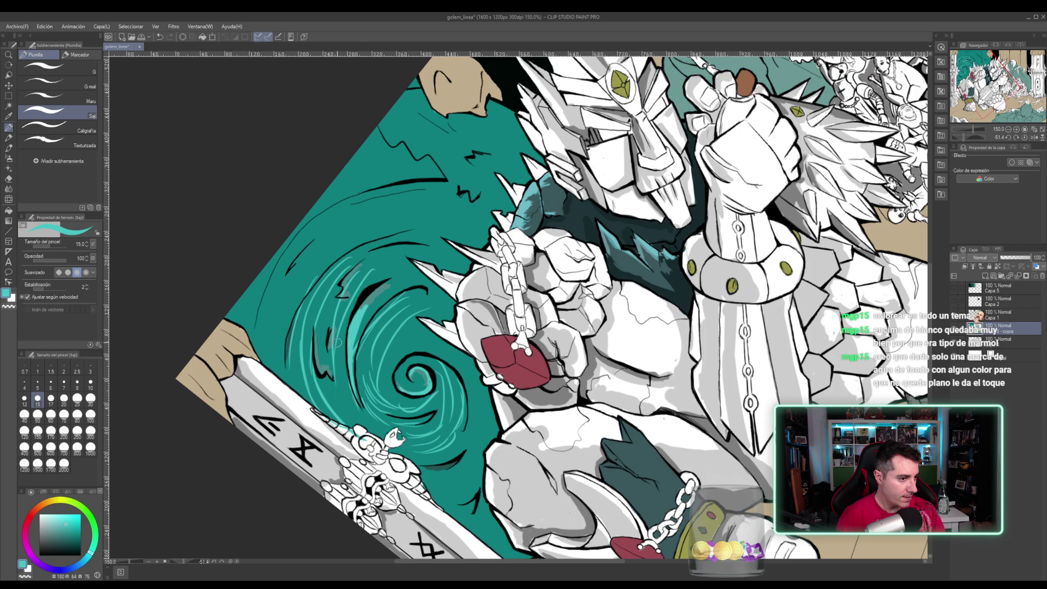
drag(323, 347, 376, 427)
- Fill the outer band of the whirlpool with sweeping turquoise strokes running from the canvas edge down to the rune pillar
drag(327, 248, 278, 334)
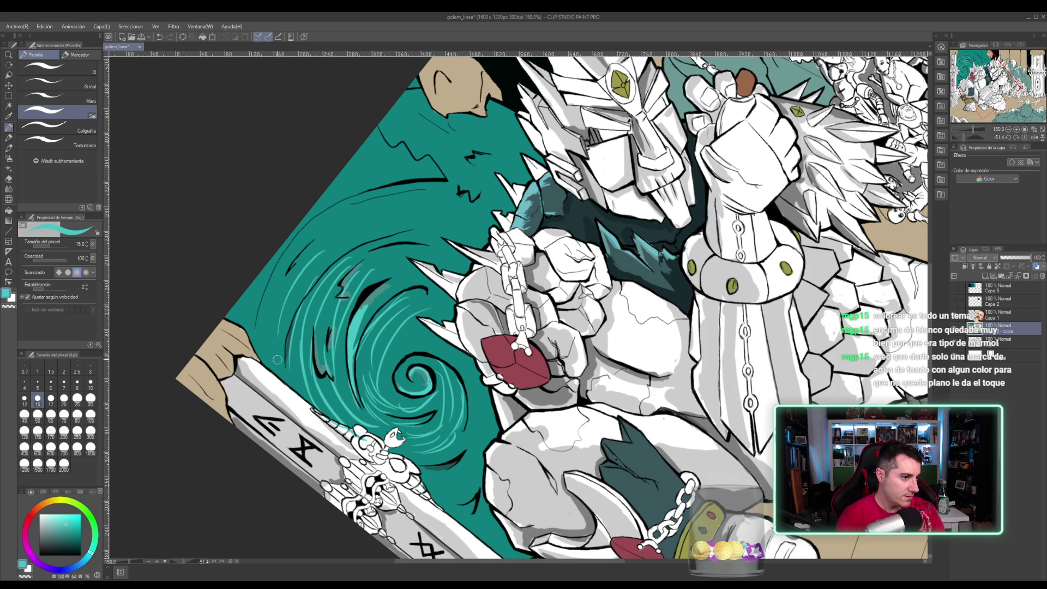
mouse_move(319, 227)
mouse_down()
mouse_move(281, 316)
mouse_move(358, 221)
mouse_move(267, 330)
mouse_up()
drag(367, 216, 270, 349)
drag(318, 271, 271, 358)
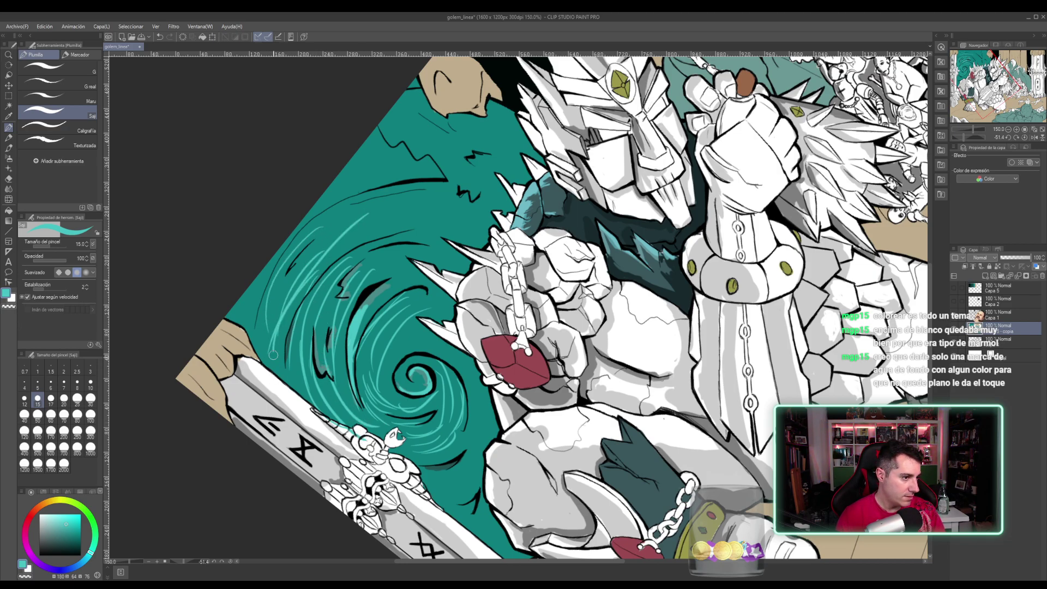
drag(305, 231, 269, 341)
drag(285, 243, 251, 339)
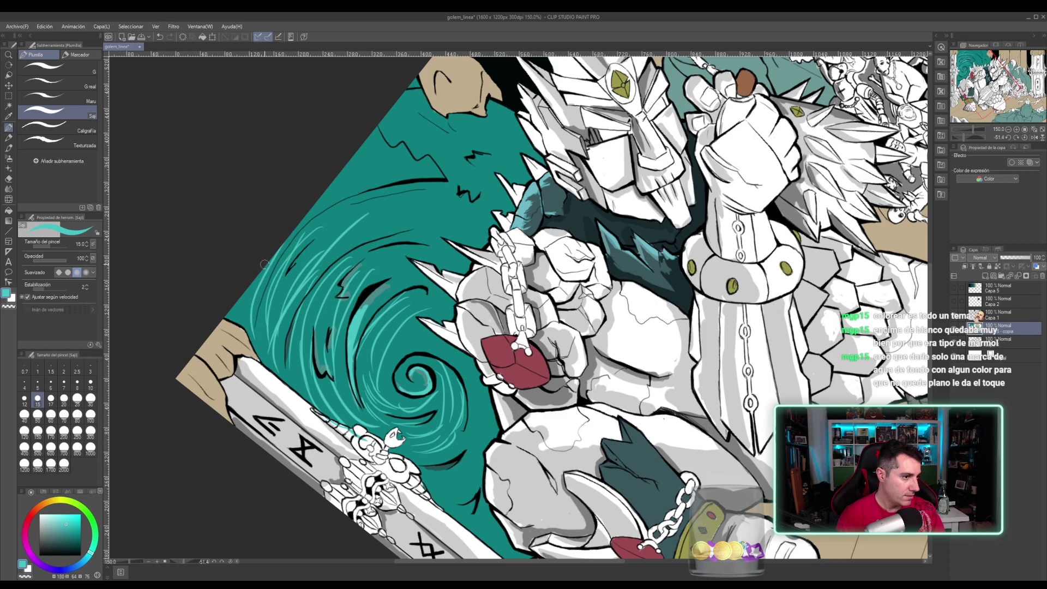
drag(258, 275, 240, 325)
drag(312, 235, 269, 365)
drag(306, 285, 285, 386)
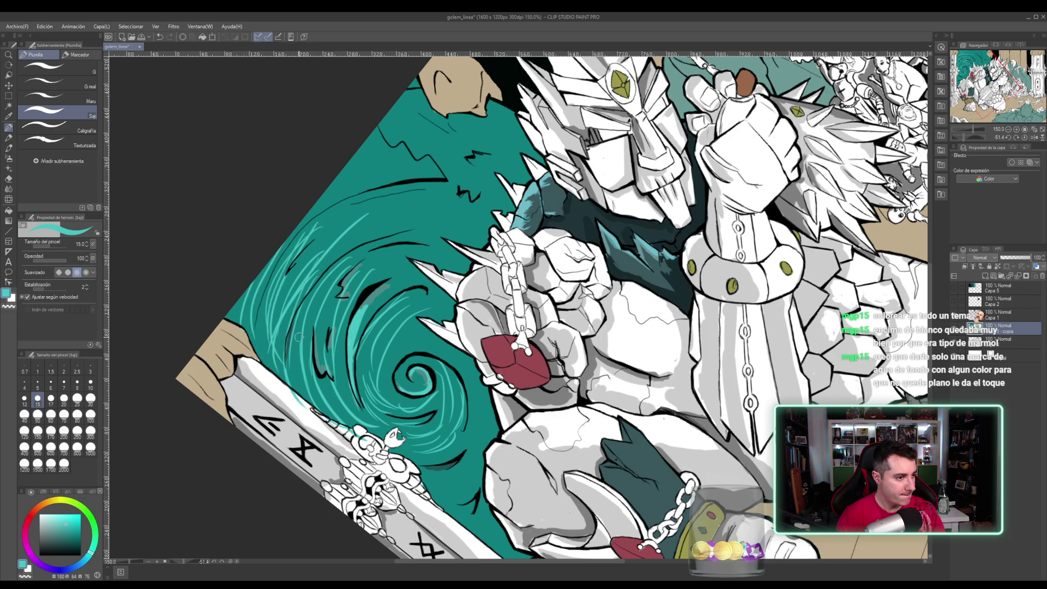
drag(303, 337, 288, 396)
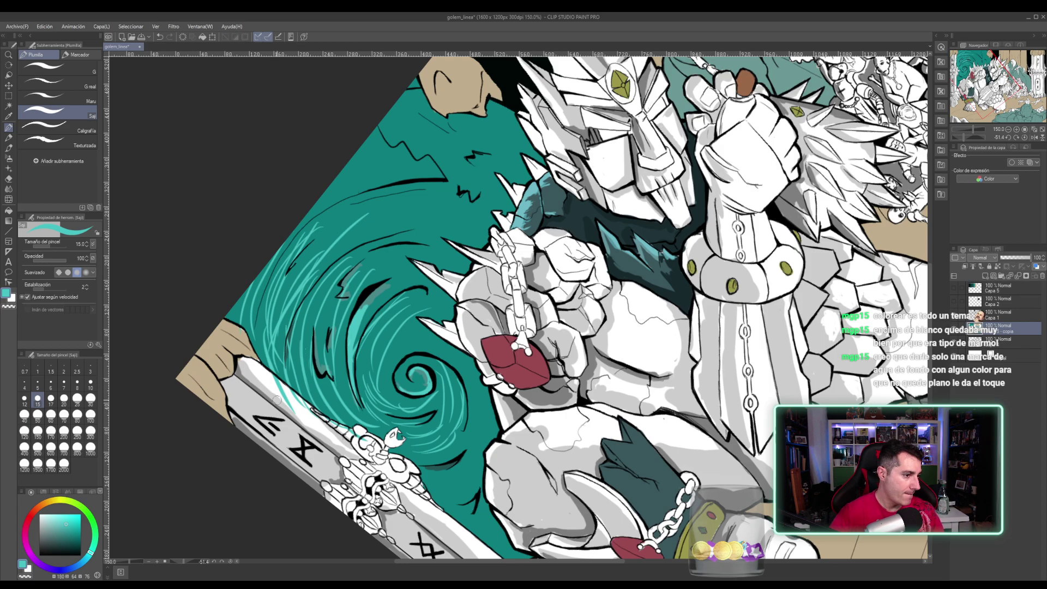
- Erase the turquoise strokes that spill onto the rune pillar and its ornament, and return to the pen
key(e)
mouse_move(283, 393)
mouse_down()
mouse_move(293, 410)
mouse_move(279, 387)
mouse_move(298, 399)
mouse_up()
mouse_move(330, 434)
mouse_down()
mouse_move(357, 435)
mouse_move(347, 432)
mouse_up()
key(p)
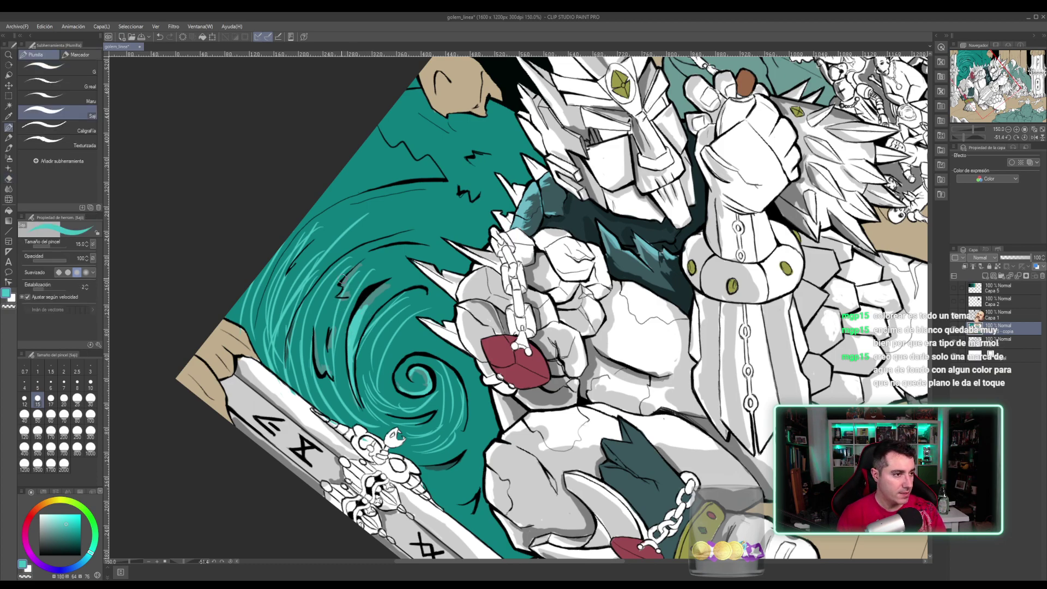
- Extend the turquoise water strokes from the outer whirlpool up to the tan rock and the golem's shoulder spikes
key(shift+space)
drag(360, 247, 387, 365)
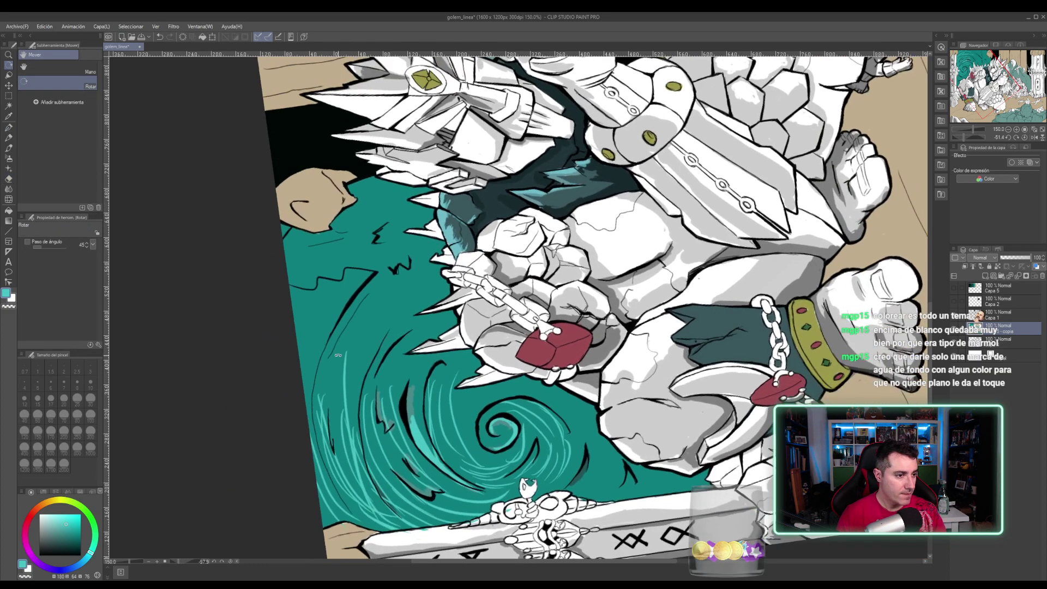
mouse_move(409, 294)
mouse_down()
mouse_move(353, 429)
mouse_move(387, 382)
mouse_move(394, 395)
mouse_move(365, 435)
mouse_move(391, 336)
mouse_move(331, 423)
mouse_up()
drag(401, 271, 321, 418)
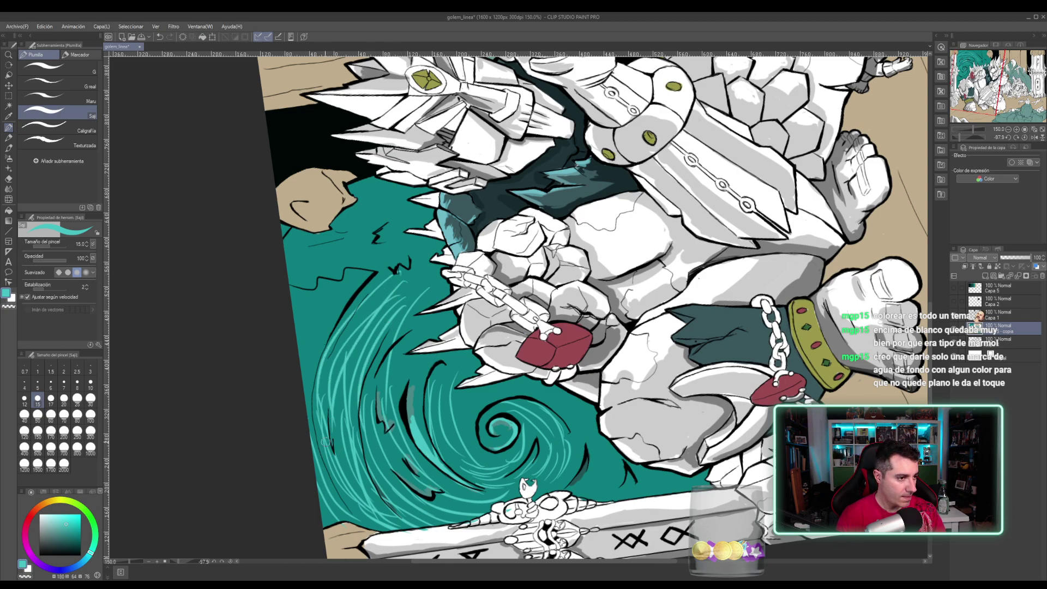
mouse_move(355, 285)
mouse_down()
mouse_move(301, 369)
mouse_move(296, 329)
mouse_up()
mouse_move(374, 217)
mouse_down()
mouse_move(293, 324)
mouse_move(289, 296)
mouse_up()
drag(344, 225, 289, 279)
mouse_move(411, 207)
mouse_down()
mouse_move(362, 258)
mouse_move(299, 359)
mouse_up()
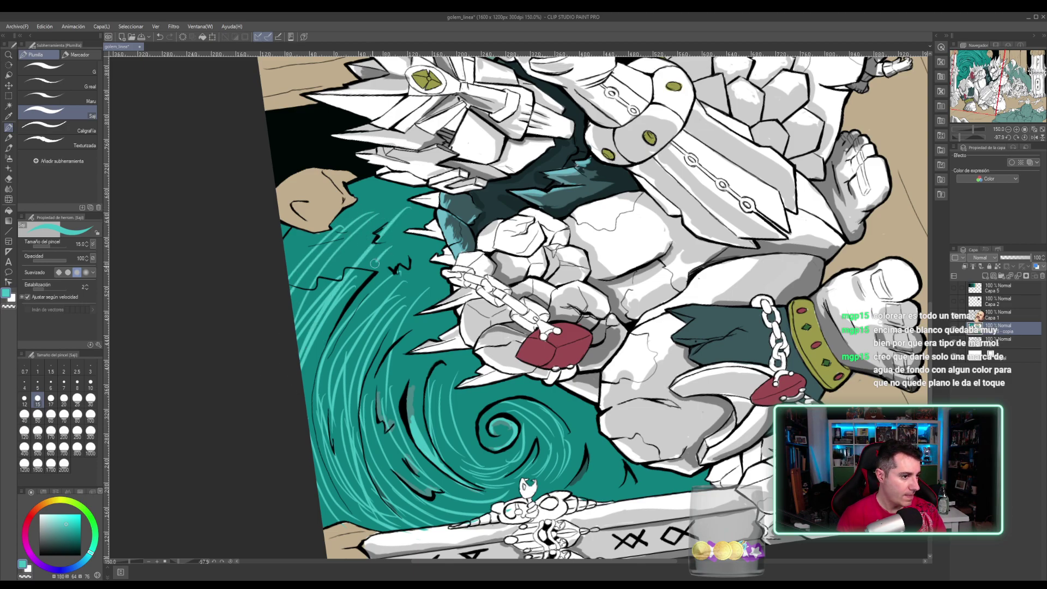
- Thicken the water texture between the tan rock and the whirlpool with more long curved turquoise strokes
drag(379, 260, 319, 395)
mouse_move(364, 225)
mouse_down()
mouse_move(297, 318)
mouse_move(289, 288)
mouse_up()
drag(310, 246, 283, 275)
drag(401, 200, 299, 353)
mouse_move(365, 261)
mouse_down()
mouse_move(313, 367)
mouse_move(311, 419)
mouse_up()
drag(354, 270, 302, 390)
mouse_move(343, 304)
mouse_down()
mouse_move(314, 491)
mouse_move(344, 362)
mouse_up()
drag(381, 361, 345, 466)
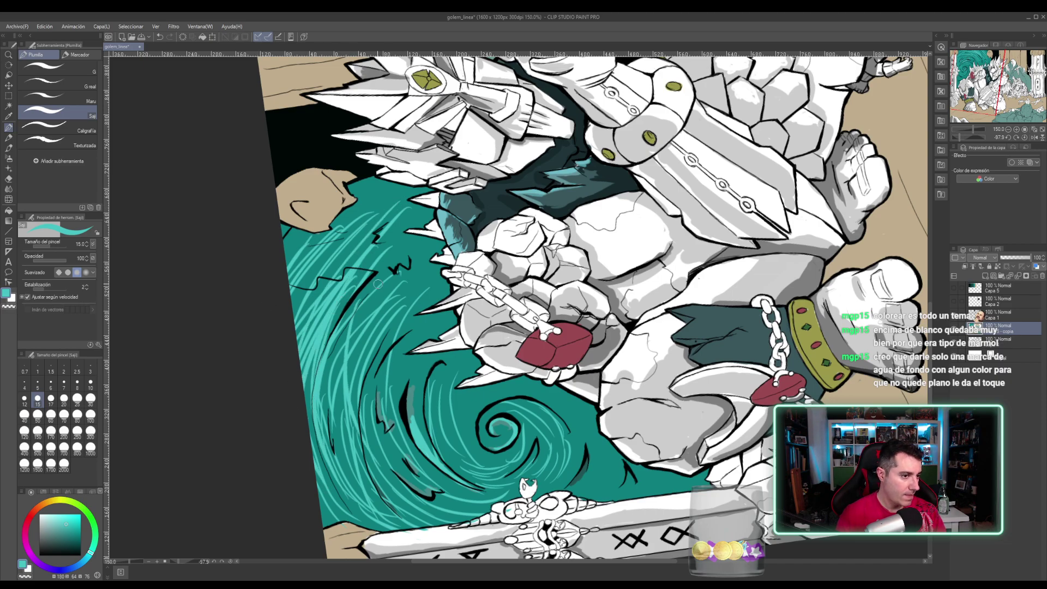
- Paint short turquoise strokes in the bare water beside the golem's shoulder spikes and around the small zigzag marks
key(r)
drag(378, 284, 430, 413)
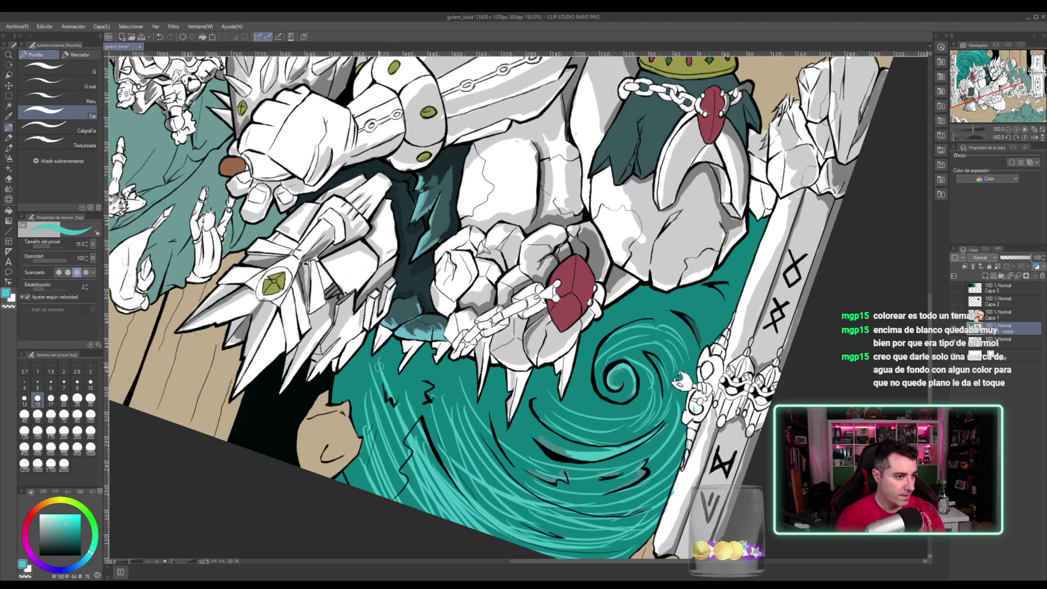
drag(366, 343, 360, 419)
drag(398, 339, 384, 378)
drag(401, 402, 388, 435)
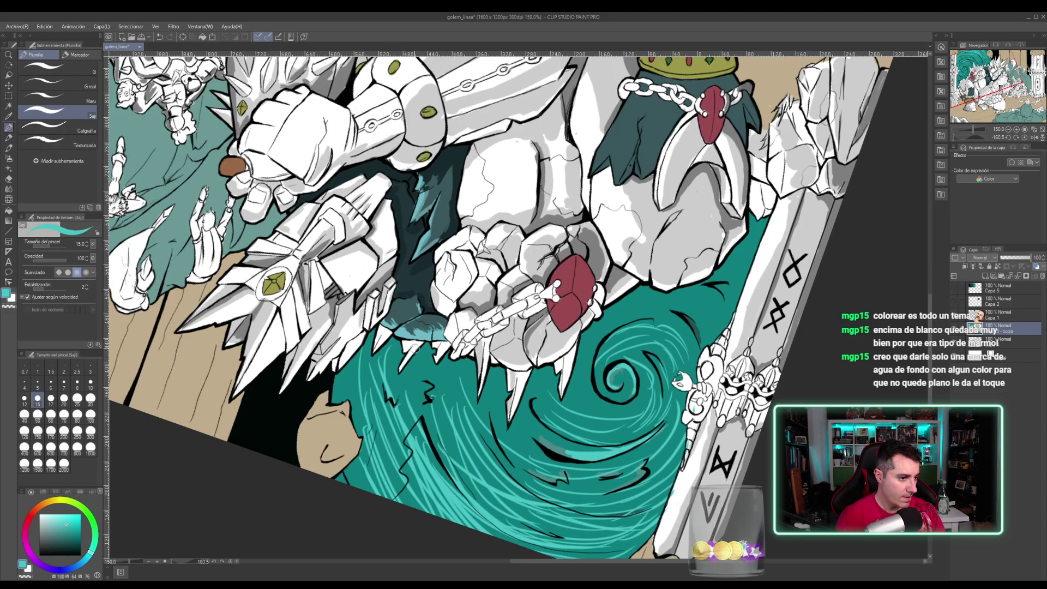
drag(424, 355, 414, 402)
drag(453, 405, 425, 465)
drag(440, 342, 430, 389)
drag(442, 403, 430, 448)
- Draw curved turquoise strokes sweeping from the golem's shoulder spikes into the lines around the spiral
mouse_move(450, 354)
mouse_down()
mouse_move(480, 464)
mouse_move(517, 468)
mouse_up()
mouse_move(503, 360)
mouse_down()
mouse_move(498, 428)
mouse_move(524, 465)
mouse_up()
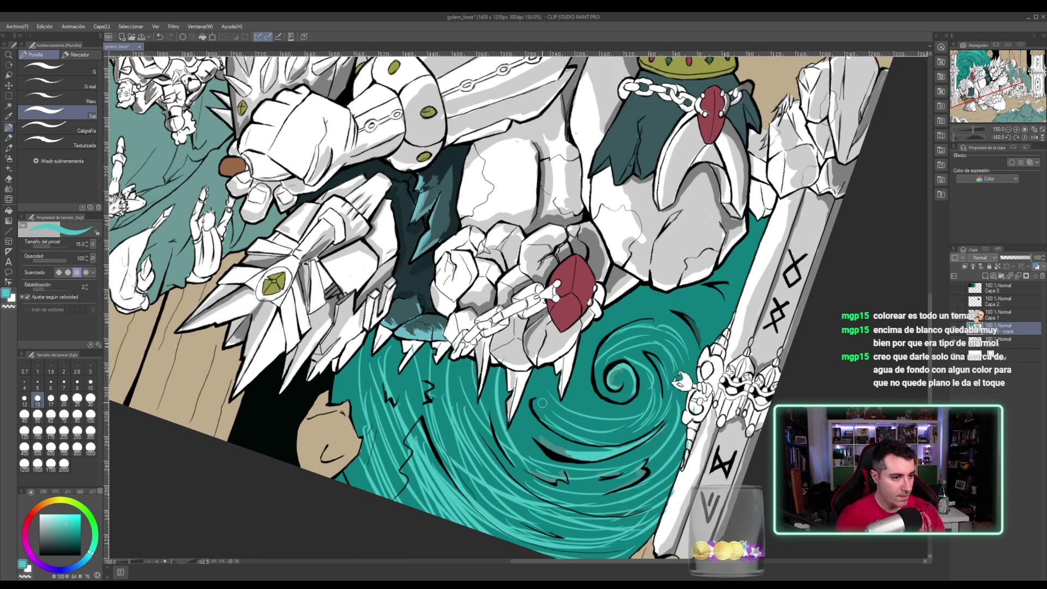
drag(536, 408, 619, 442)
drag(522, 433, 571, 456)
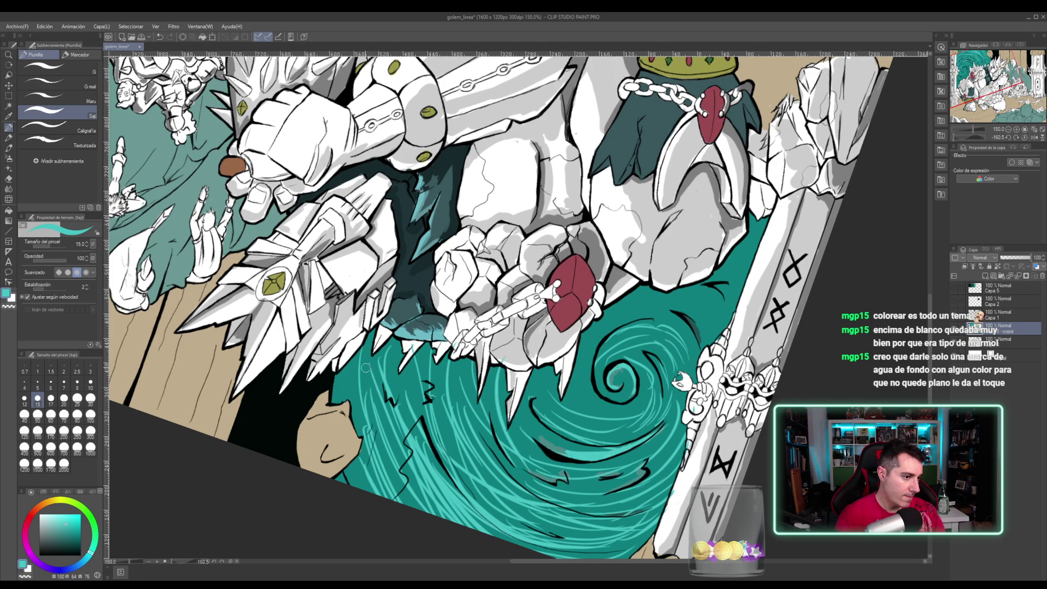
- Fill the remaining gaps between the tan rock, the jagged line and the shoulder spikes with extra turquoise strokes
drag(357, 351, 347, 415)
drag(388, 344, 378, 390)
mouse_move(427, 394)
mouse_down()
mouse_move(385, 480)
mouse_move(406, 511)
mouse_up()
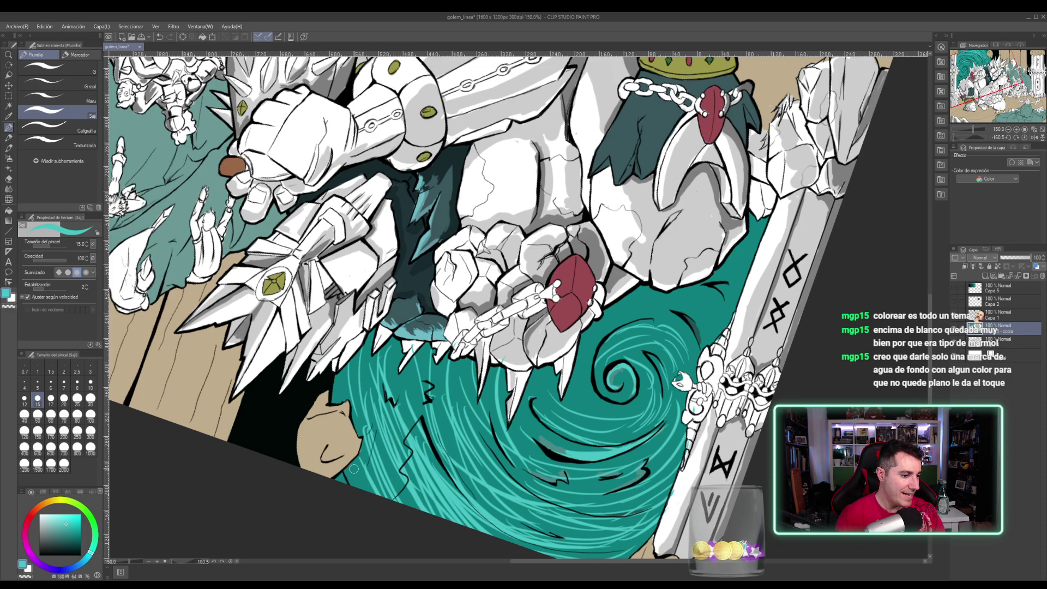
drag(367, 463, 350, 490)
drag(398, 455, 373, 501)
drag(415, 433, 380, 507)
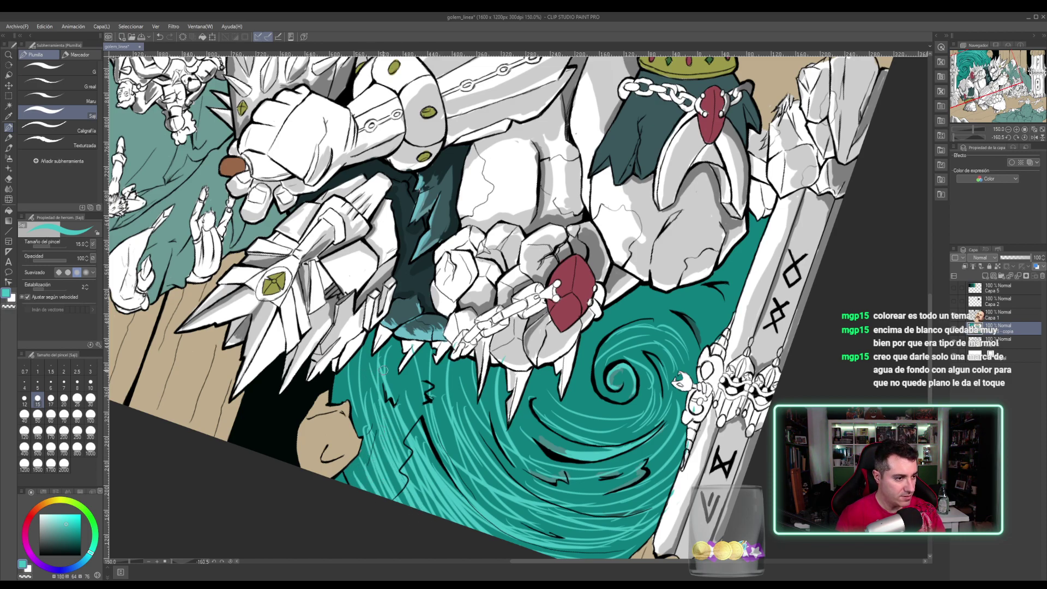
drag(389, 353, 363, 450)
drag(395, 353, 431, 450)
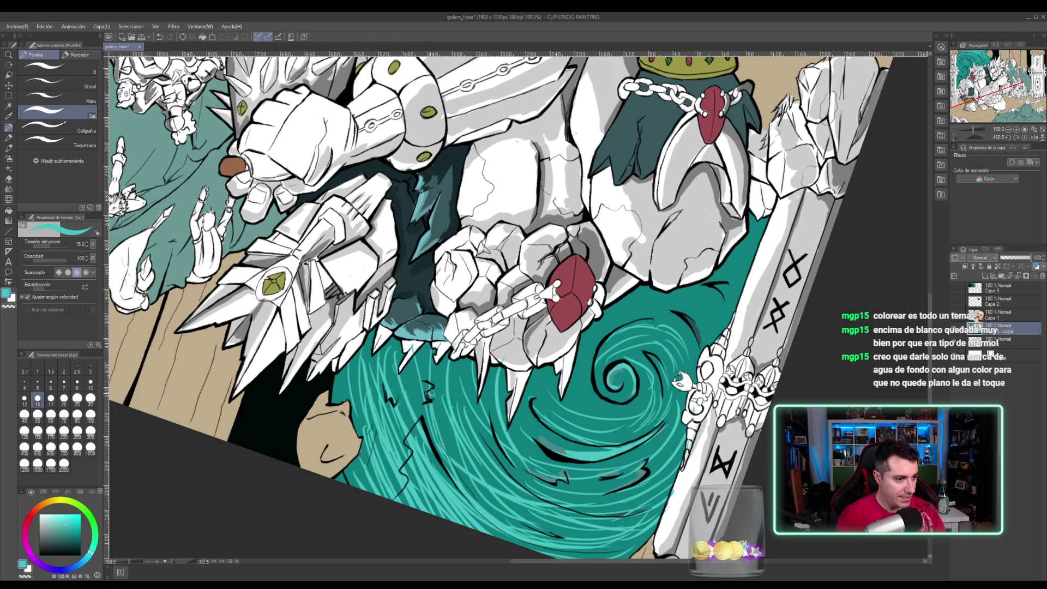
drag(410, 369, 454, 465)
drag(433, 389, 492, 476)
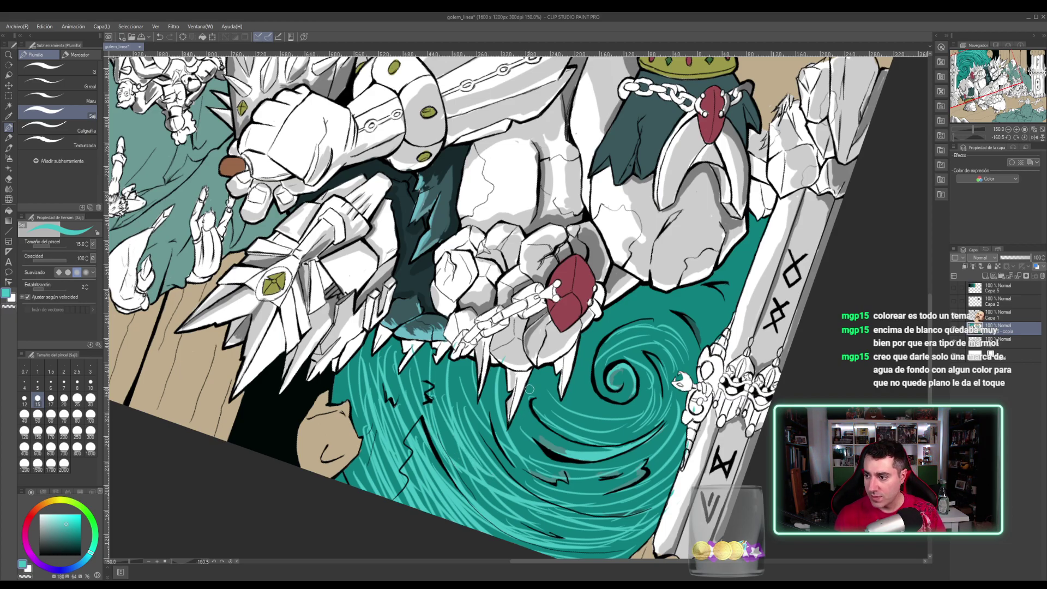
- Add curved turquoise strokes to the water below the spiral, above it, and up the narrow strip beside the rune column
key(r)
drag(547, 403, 552, 398)
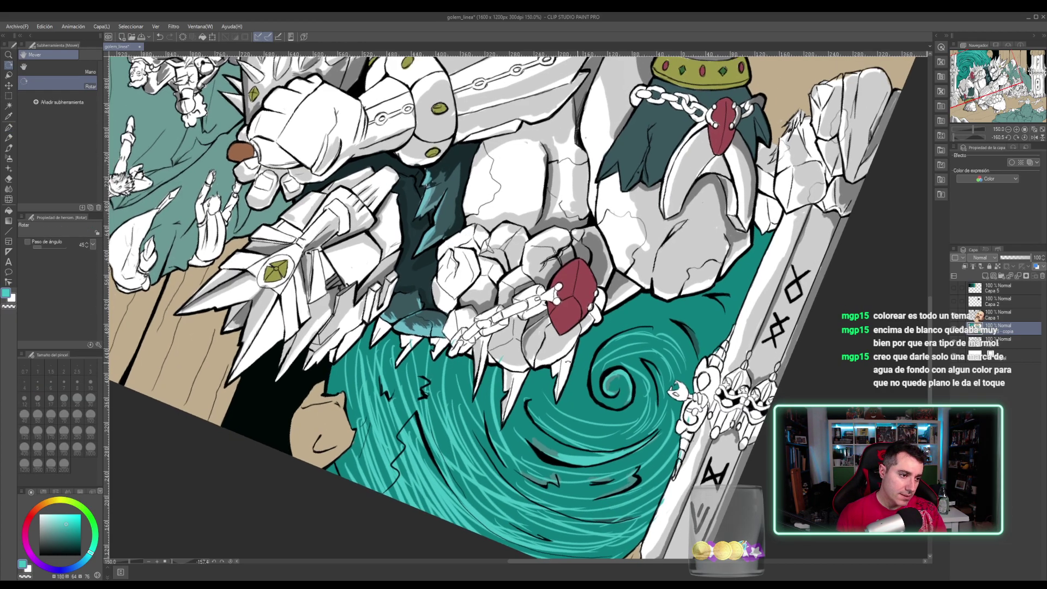
drag(567, 363, 601, 326)
key(p)
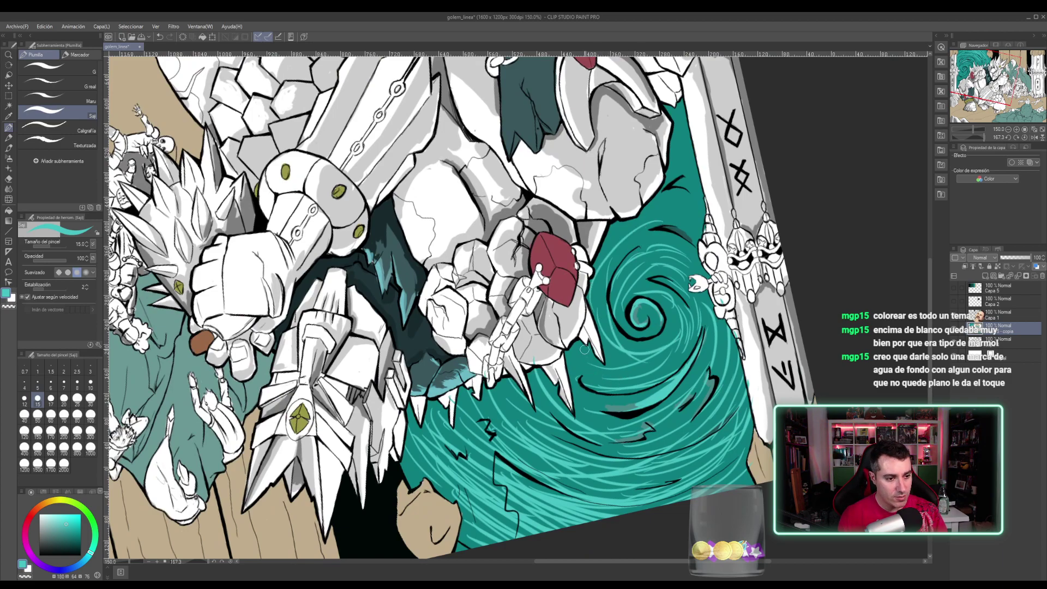
drag(582, 356, 677, 369)
drag(576, 357, 676, 377)
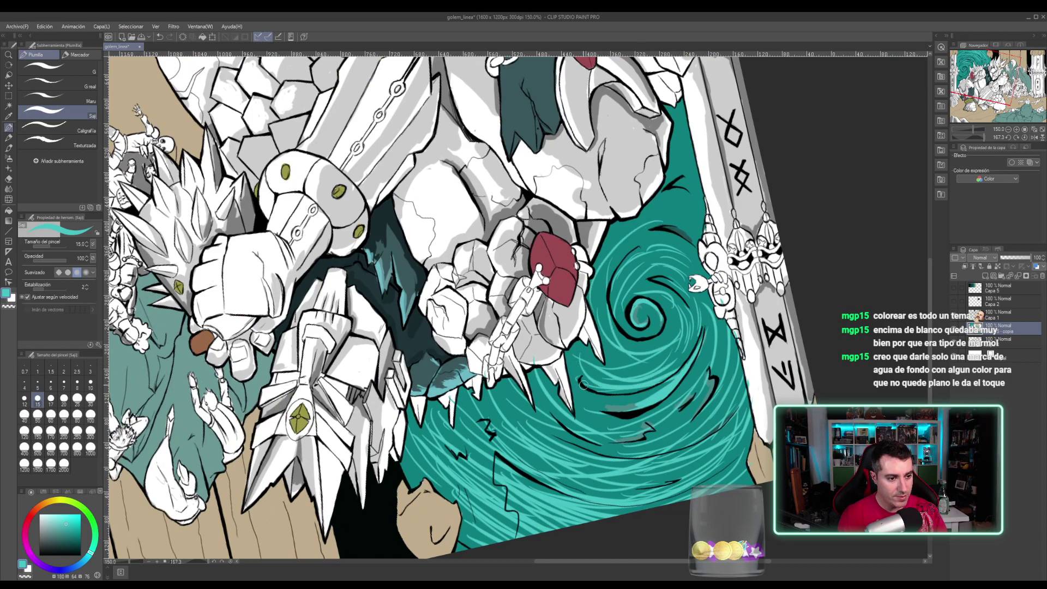
drag(584, 384, 656, 393)
drag(603, 243, 702, 221)
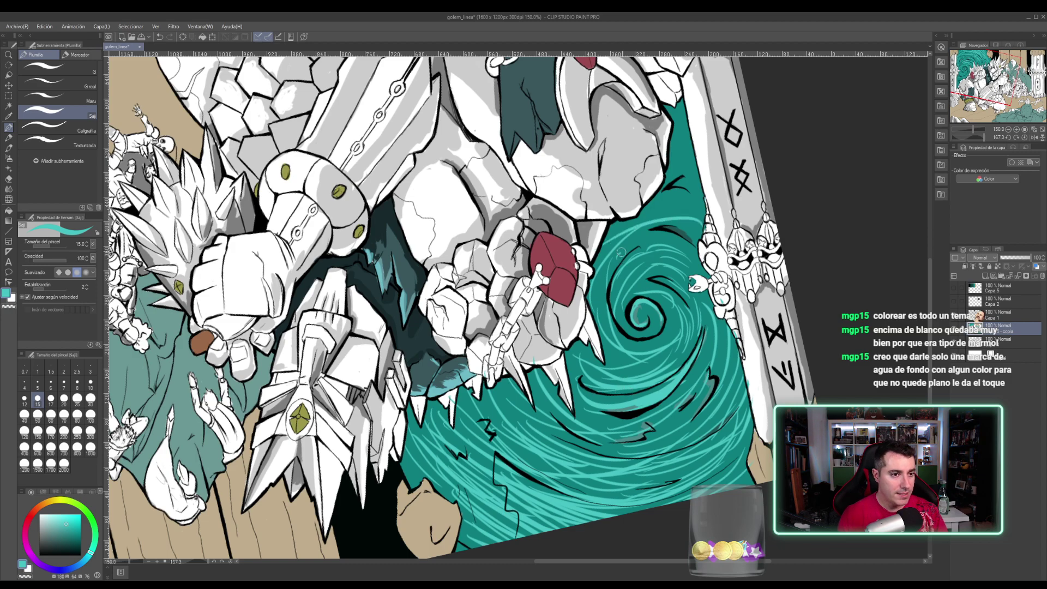
drag(621, 252, 696, 243)
mouse_move(651, 210)
mouse_down()
mouse_move(697, 207)
mouse_move(696, 197)
mouse_up()
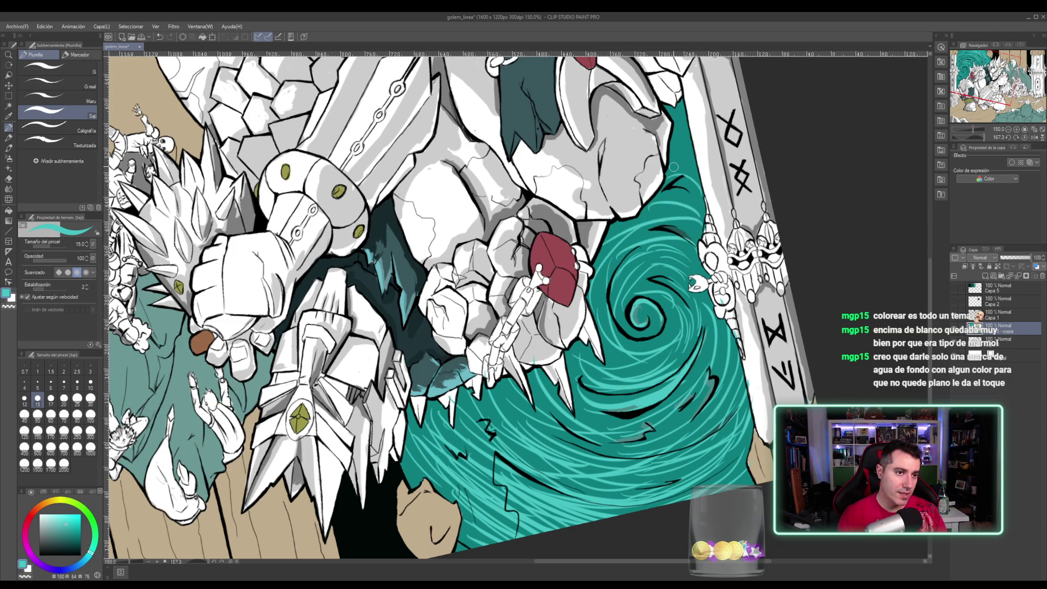
mouse_move(673, 160)
mouse_down()
mouse_move(696, 172)
mouse_move(688, 147)
mouse_move(698, 154)
mouse_up()
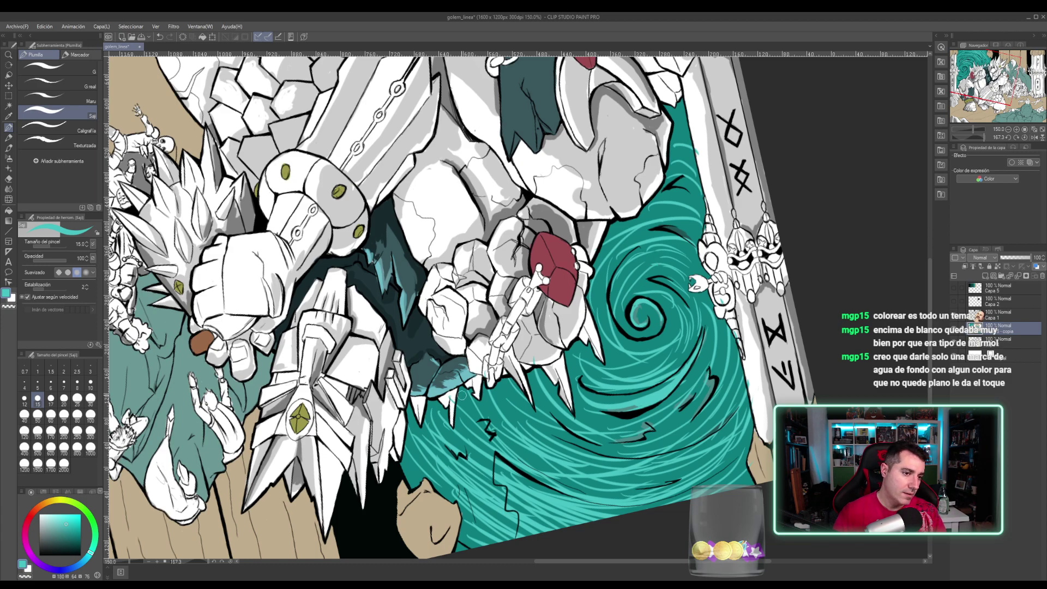
click(53, 520)
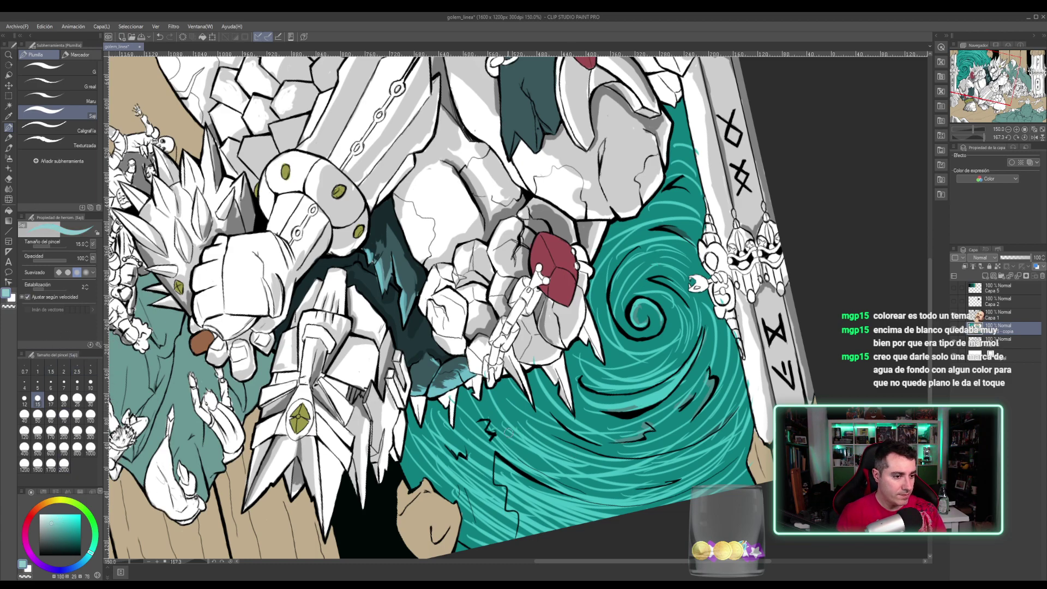
drag(507, 433, 532, 455)
key(ctrl+z)
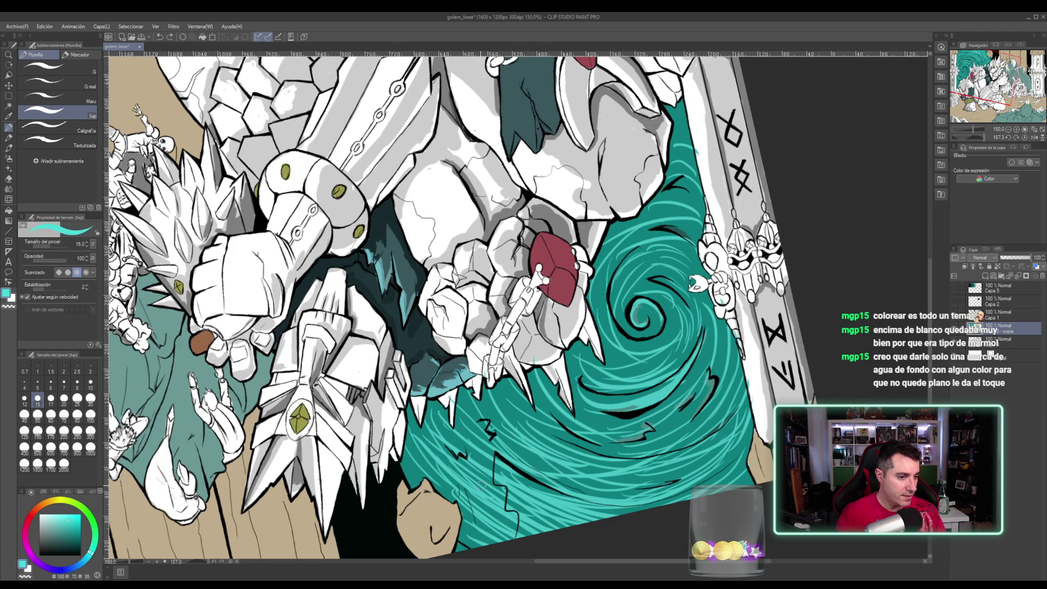
drag(507, 442, 613, 462)
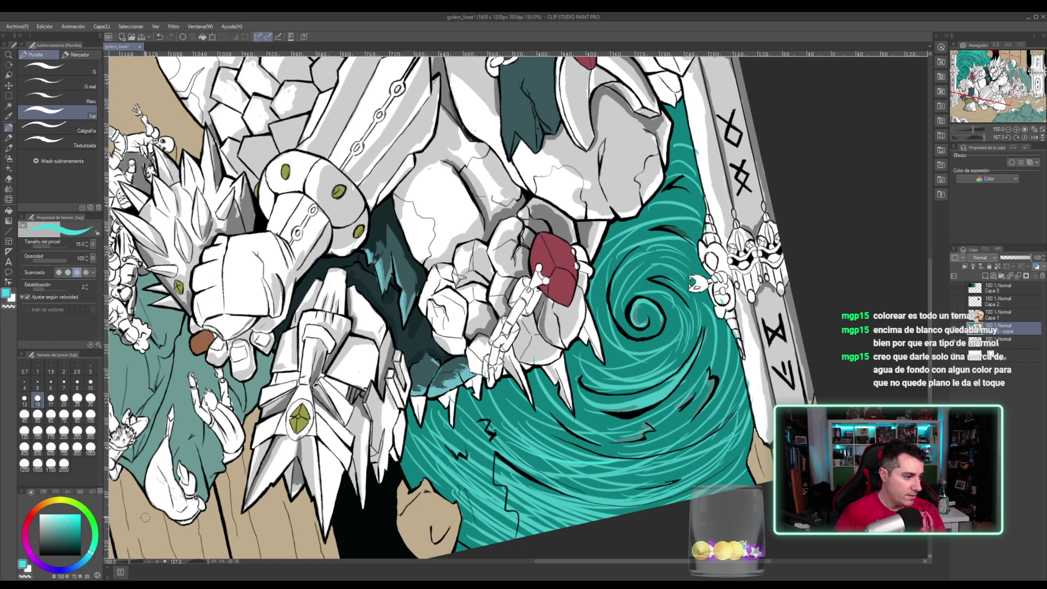
- Choose a bright cyan and paint long highlight strokes across the water between the zigzag crack and the spiral
click(80, 514)
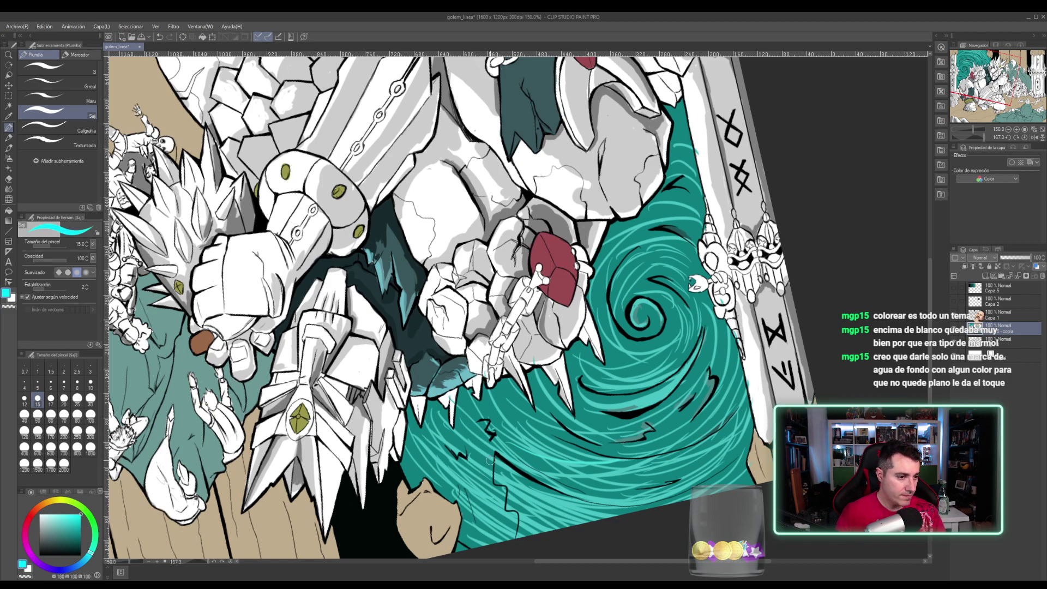
drag(476, 454, 582, 489)
drag(472, 484, 580, 502)
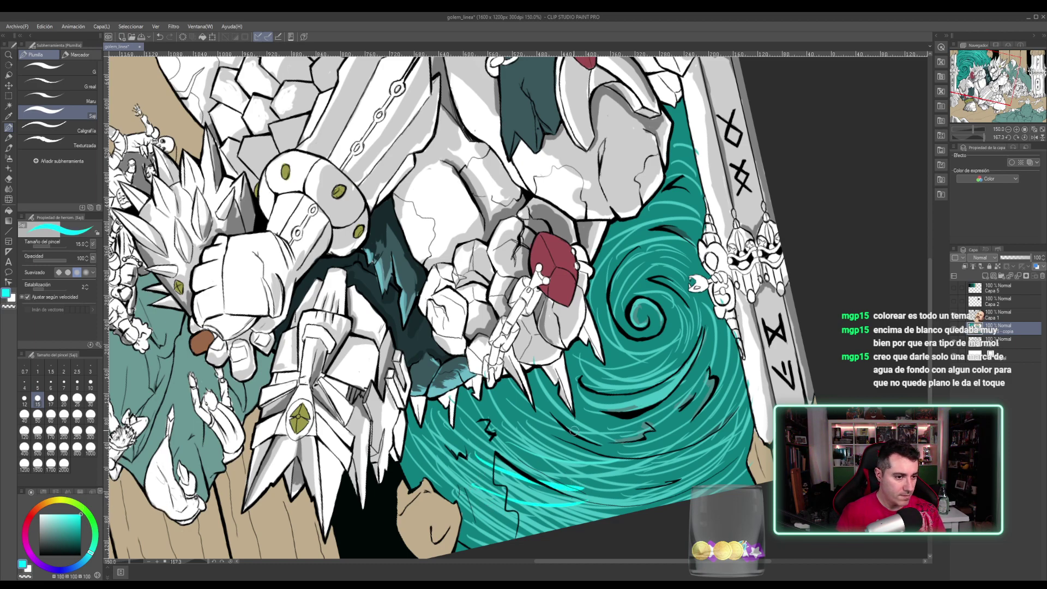
drag(556, 460, 680, 428)
drag(609, 486, 709, 418)
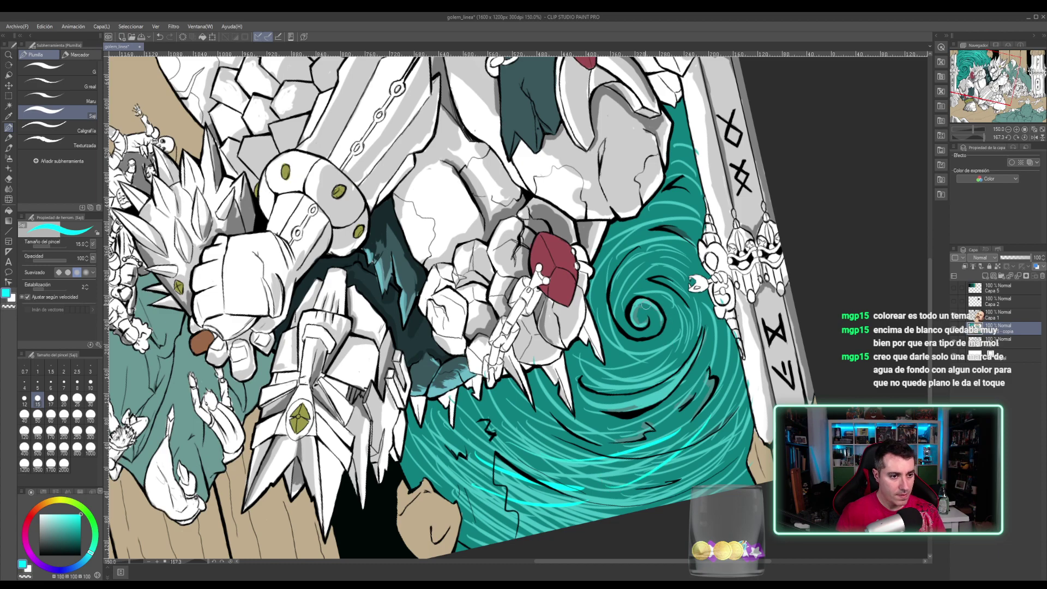
mouse_move(645, 306)
mouse_down()
mouse_move(654, 297)
mouse_move(670, 319)
mouse_move(599, 418)
mouse_move(655, 421)
mouse_up()
drag(504, 414, 607, 419)
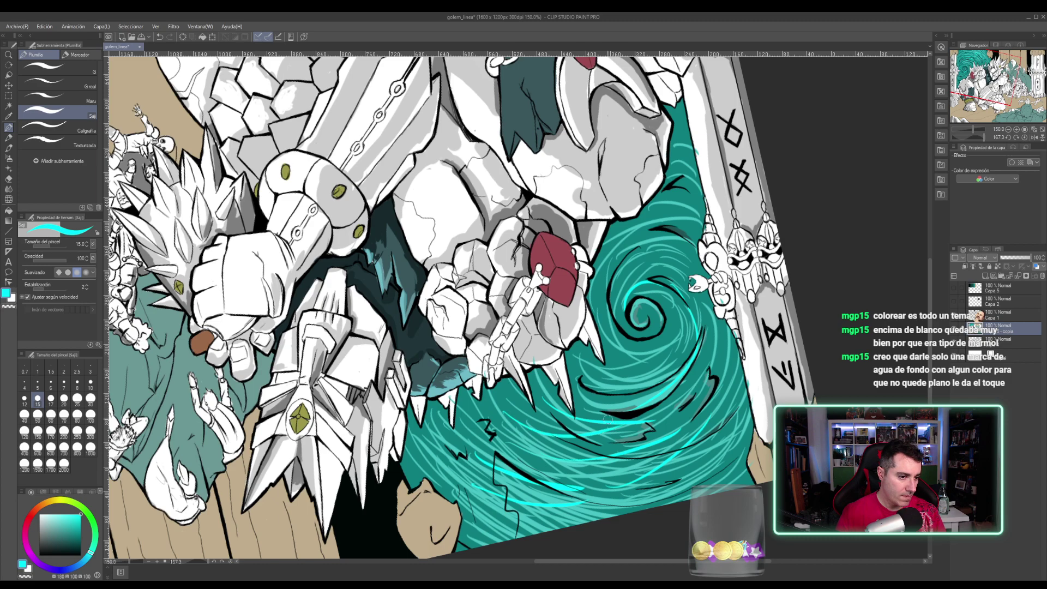
- Sweep more bright cyan highlights around the whirlpool's outer curves, from the water near the zigzag marks to beside the rune column
drag(712, 343, 679, 460)
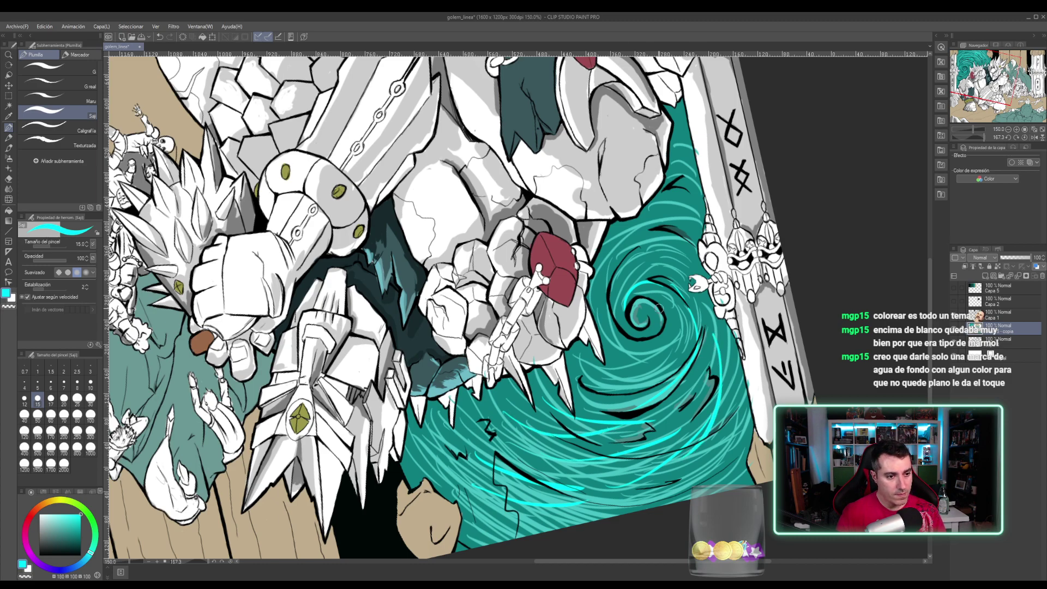
mouse_move(650, 247)
mouse_down()
mouse_move(690, 272)
mouse_move(652, 362)
mouse_up()
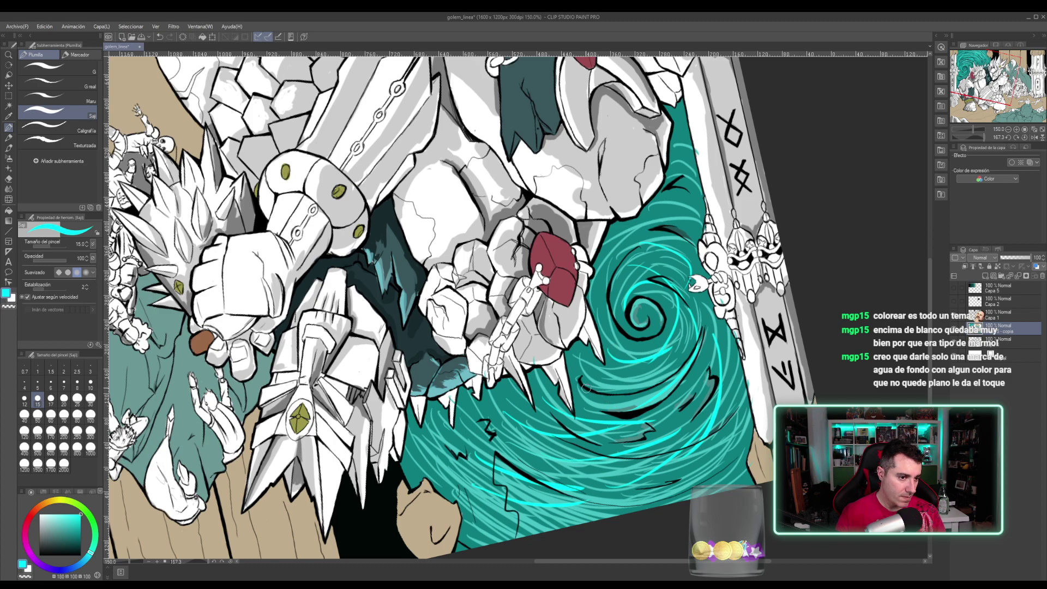
drag(584, 387, 674, 371)
drag(542, 423, 604, 428)
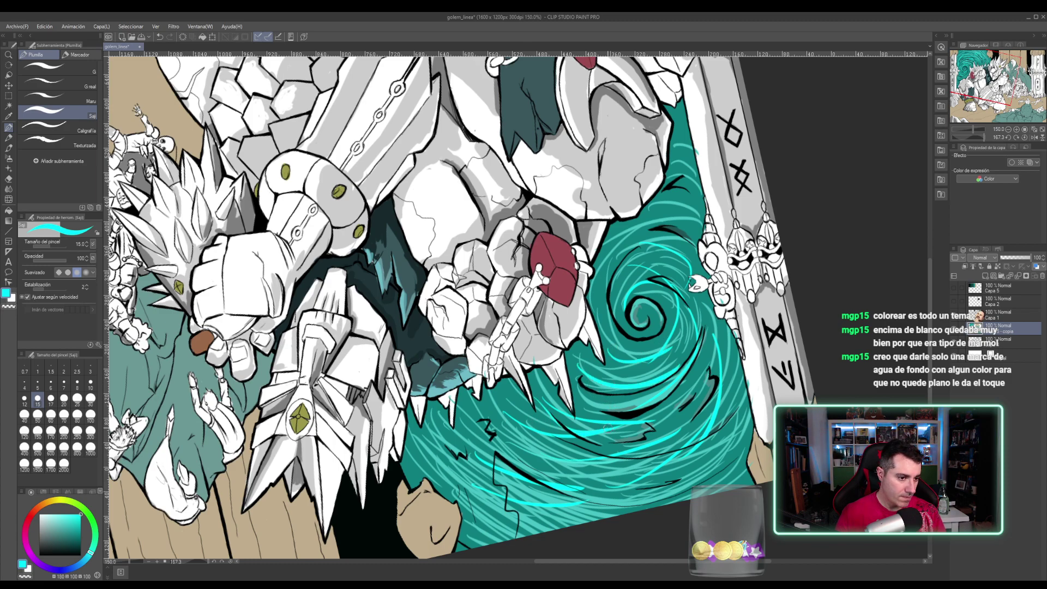
drag(493, 439, 647, 467)
mouse_move(550, 507)
mouse_down()
mouse_move(643, 509)
mouse_move(734, 415)
mouse_up()
mouse_move(584, 473)
mouse_down()
mouse_move(698, 438)
mouse_move(738, 394)
mouse_up()
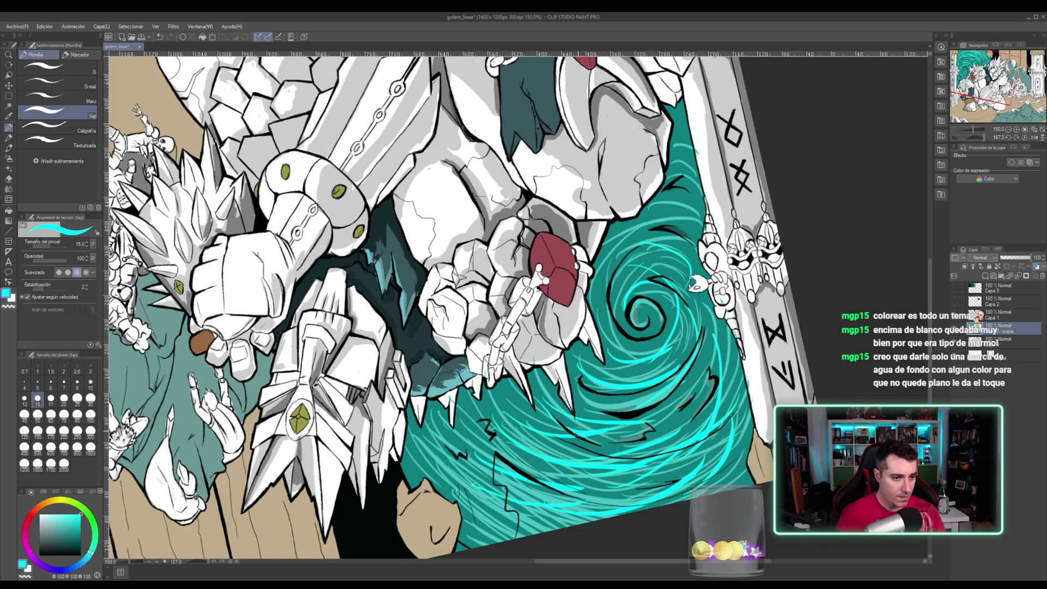
drag(536, 417, 596, 434)
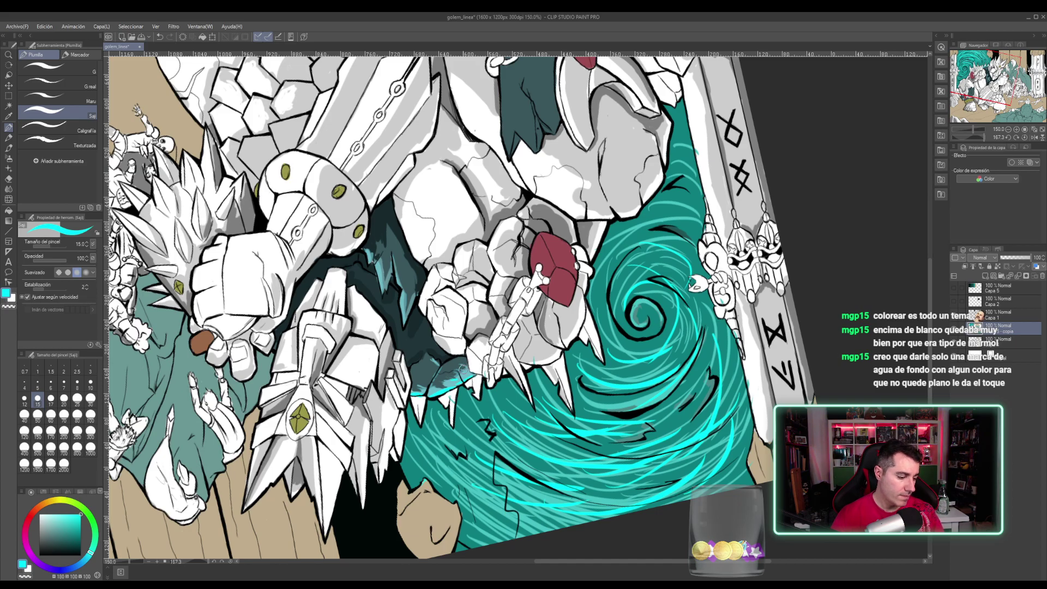
- Paint short curved cyan strokes around the centre of the whirlpool's spiral
key(shift+space)
drag(464, 368, 578, 224)
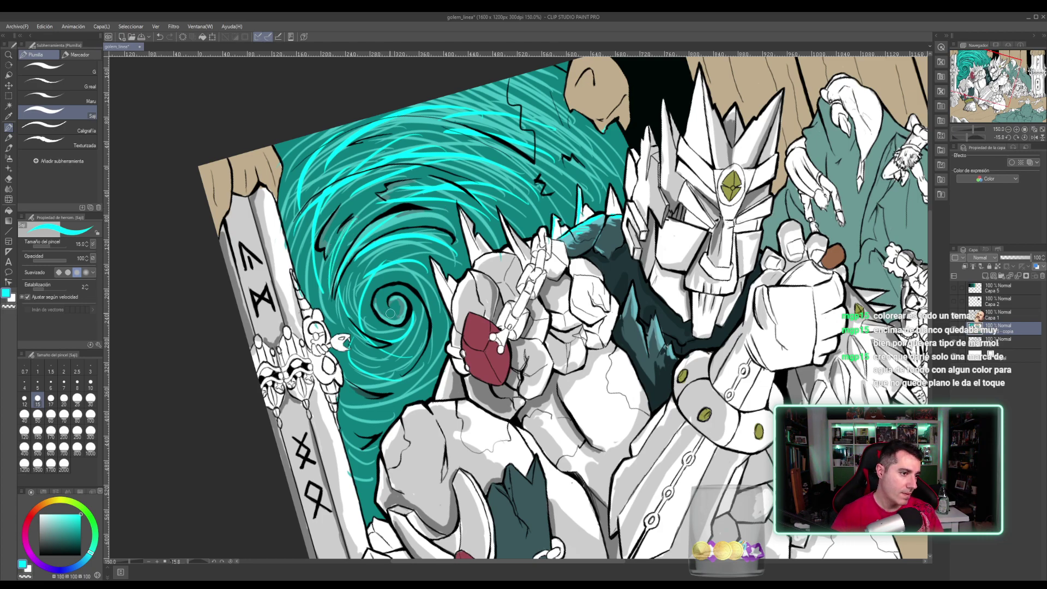
mouse_move(379, 311)
mouse_down()
mouse_move(417, 297)
mouse_move(401, 316)
mouse_move(388, 306)
mouse_move(418, 296)
mouse_move(422, 341)
mouse_move(404, 361)
mouse_up()
mouse_move(417, 289)
mouse_down()
mouse_move(427, 311)
mouse_move(403, 378)
mouse_up()
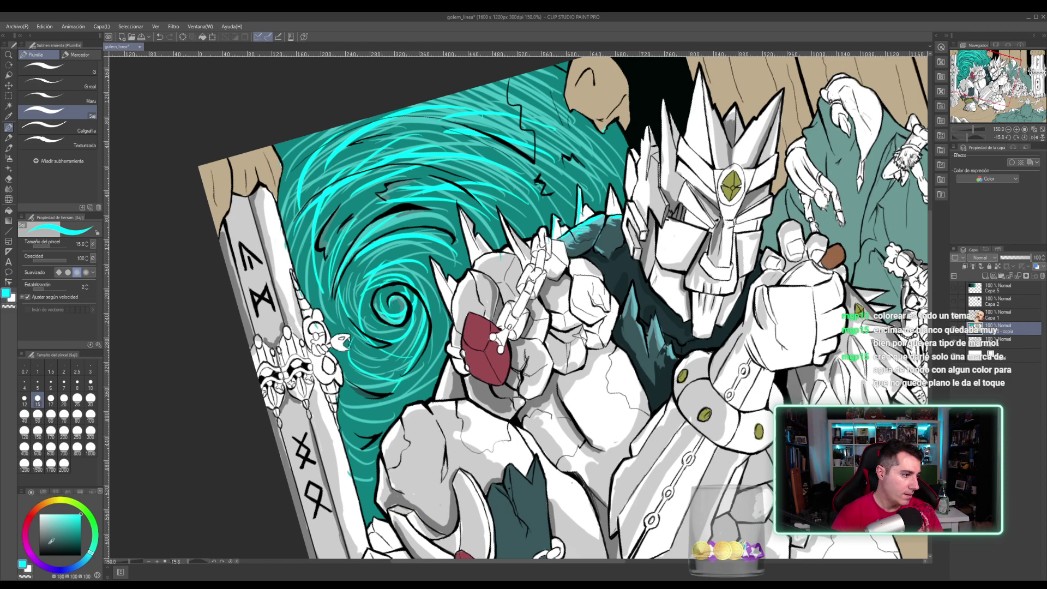
- Switch to white and add thin curved highlight strokes along the whirlpool's swirling bands
click(39, 514)
mouse_move(346, 249)
mouse_down()
mouse_move(410, 264)
mouse_move(419, 256)
mouse_up()
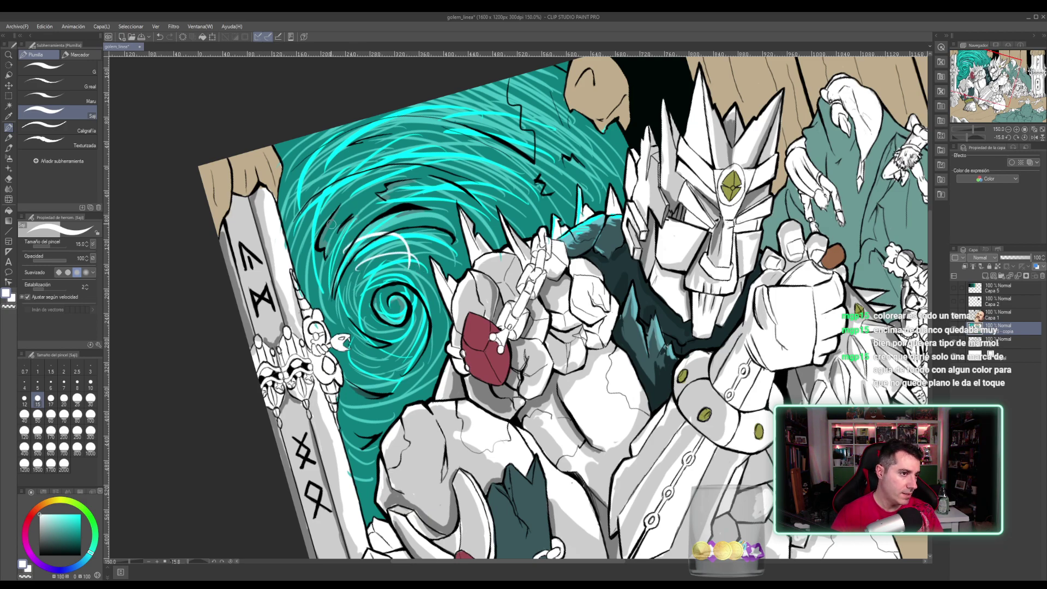
drag(386, 184, 481, 173)
drag(349, 179, 499, 174)
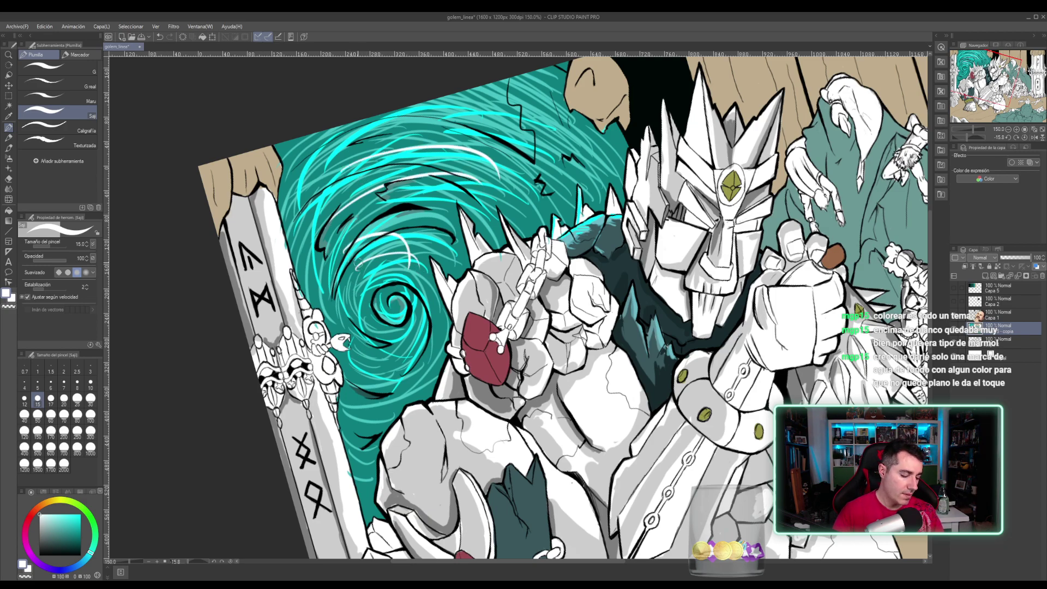
scroll(358, 264, down, 5)
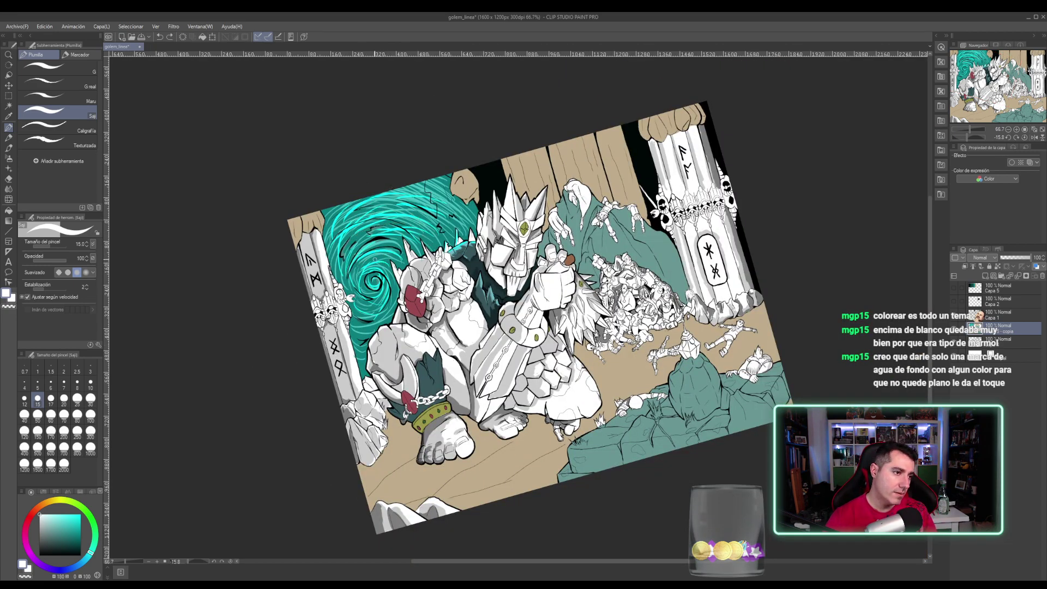
mouse_move(354, 282)
mouse_down()
mouse_move(346, 254)
mouse_move(355, 238)
mouse_move(421, 232)
mouse_up()
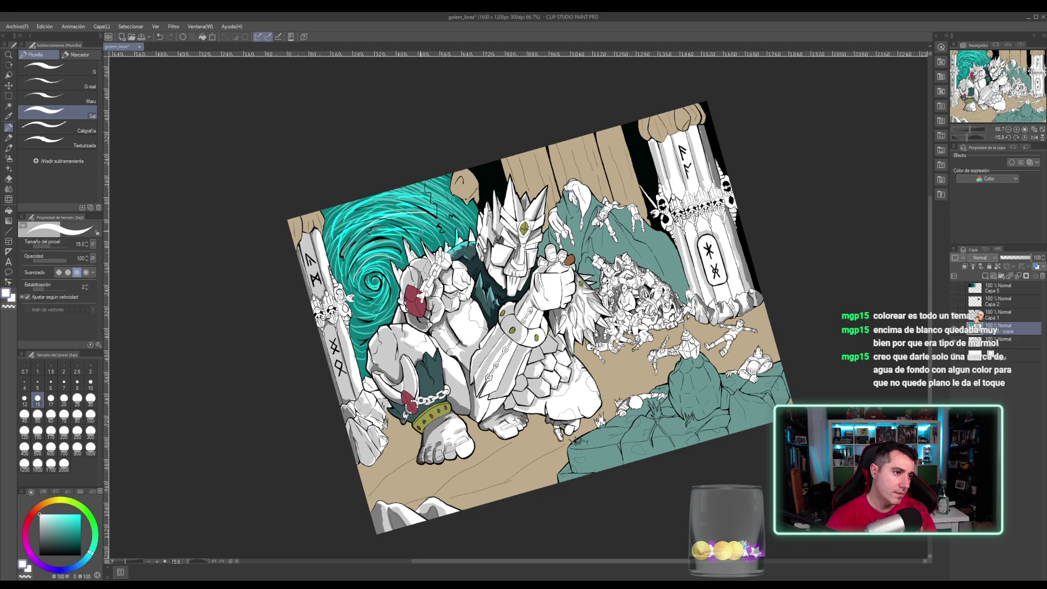
mouse_move(349, 225)
mouse_down()
mouse_move(442, 206)
mouse_move(428, 233)
mouse_up()
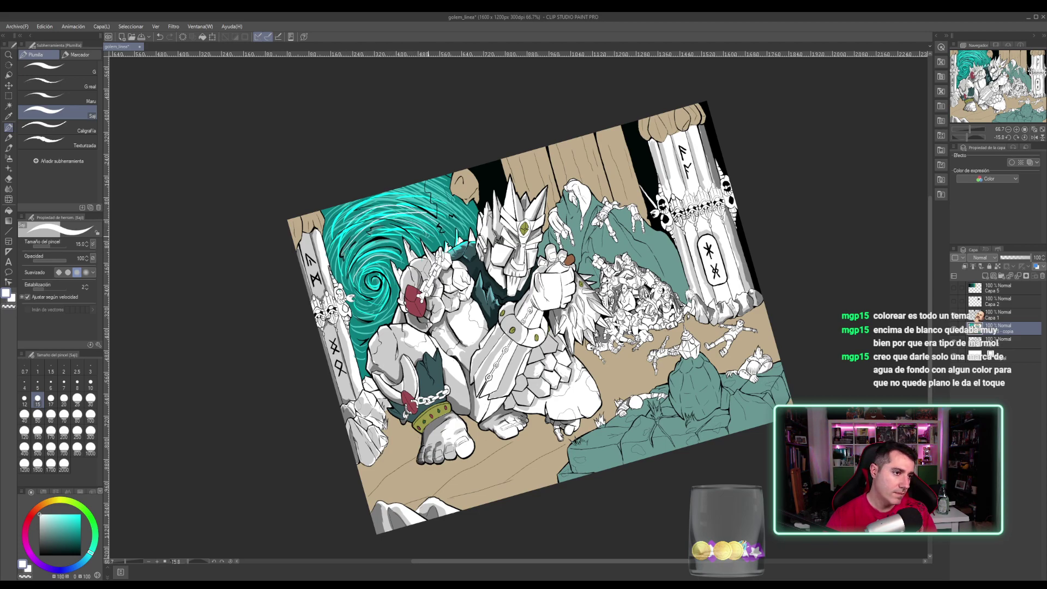
drag(356, 325, 390, 311)
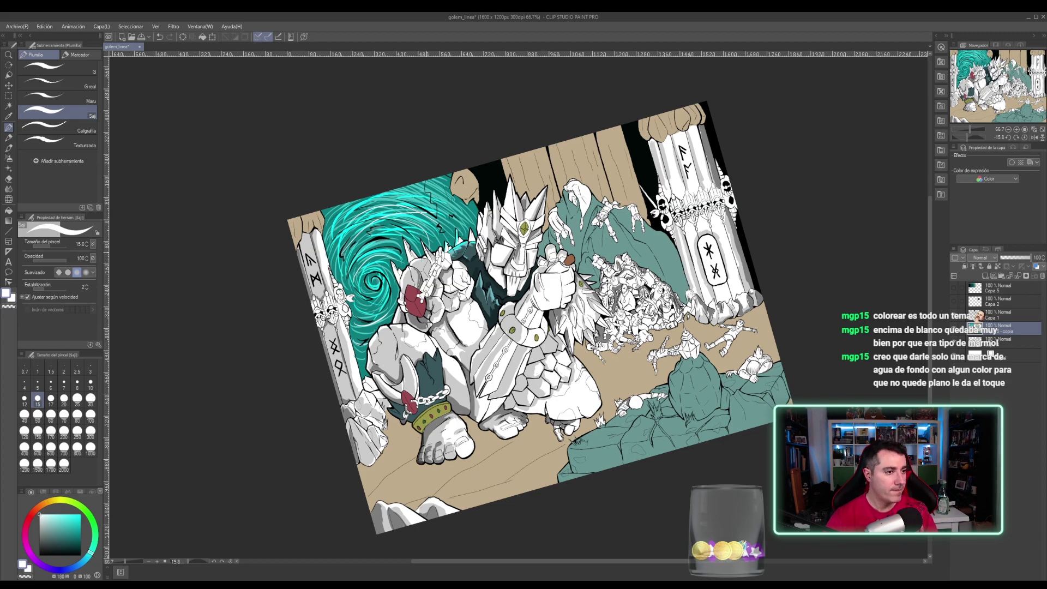
- Save the golem illustration
key(shift+space)
drag(494, 308, 472, 299)
key(ctrl+s)
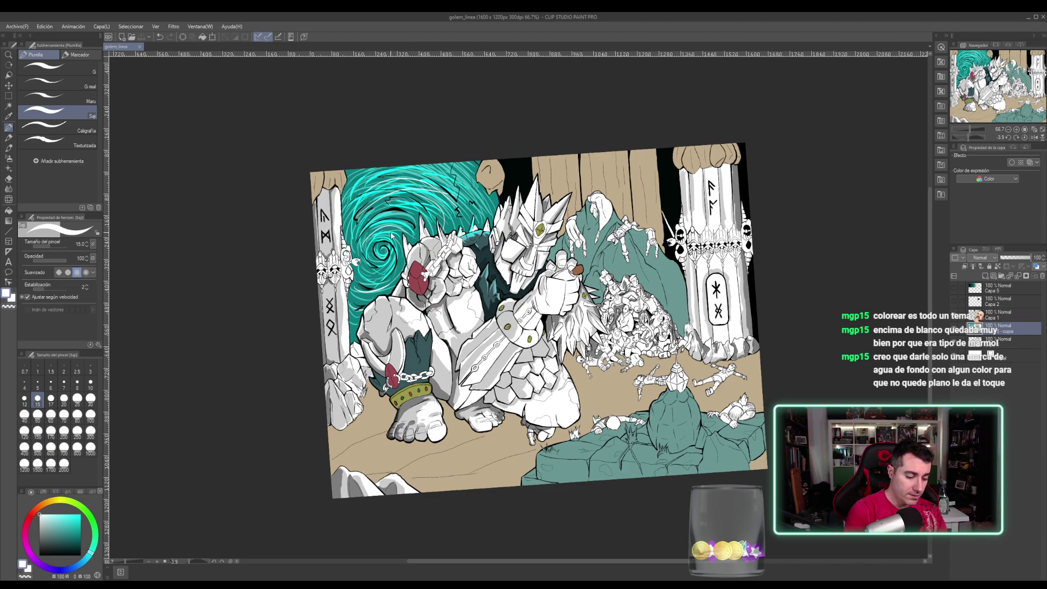
- Sample the dark teal from the golem's back and paint the shoulder stones beside and below the large red gem
scroll(391, 235, up, 2)
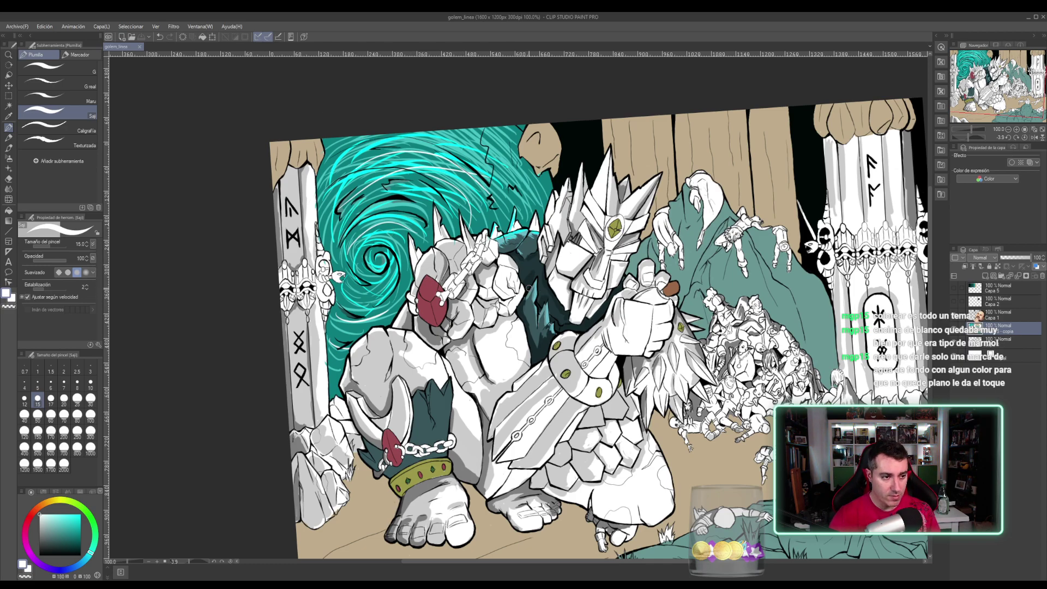
alt+click(524, 243)
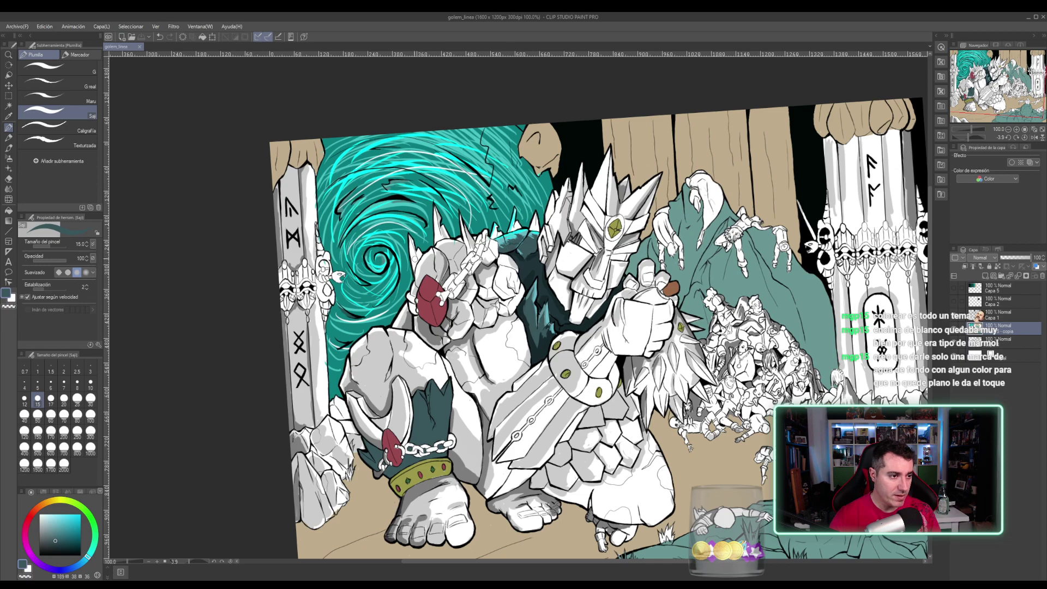
drag(425, 264, 414, 295)
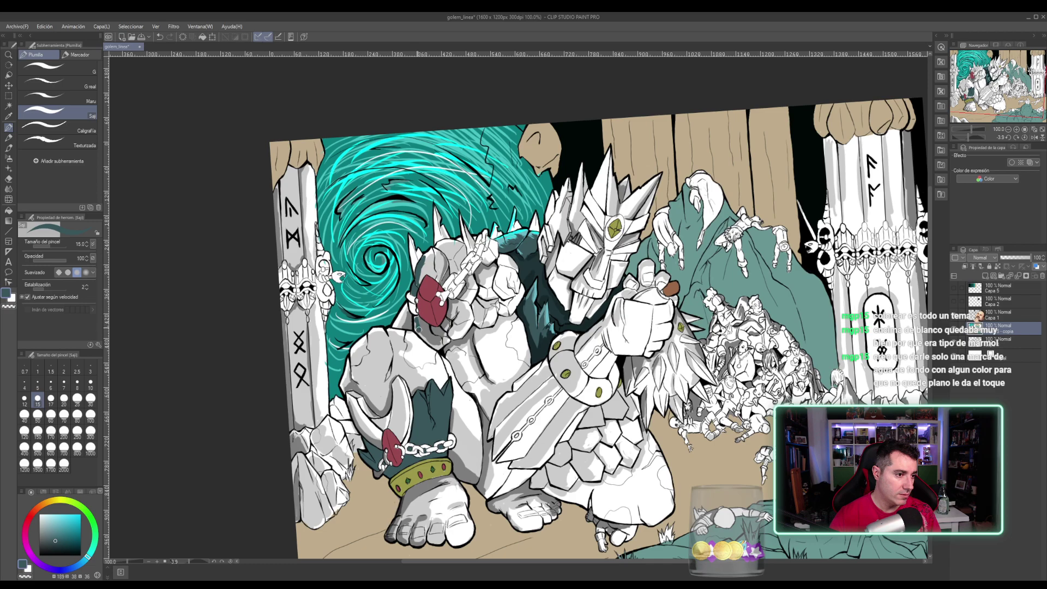
mouse_move(415, 317)
mouse_down()
mouse_move(438, 348)
mouse_move(444, 337)
mouse_move(432, 335)
mouse_move(451, 317)
mouse_move(455, 337)
mouse_move(474, 313)
mouse_move(452, 305)
mouse_up()
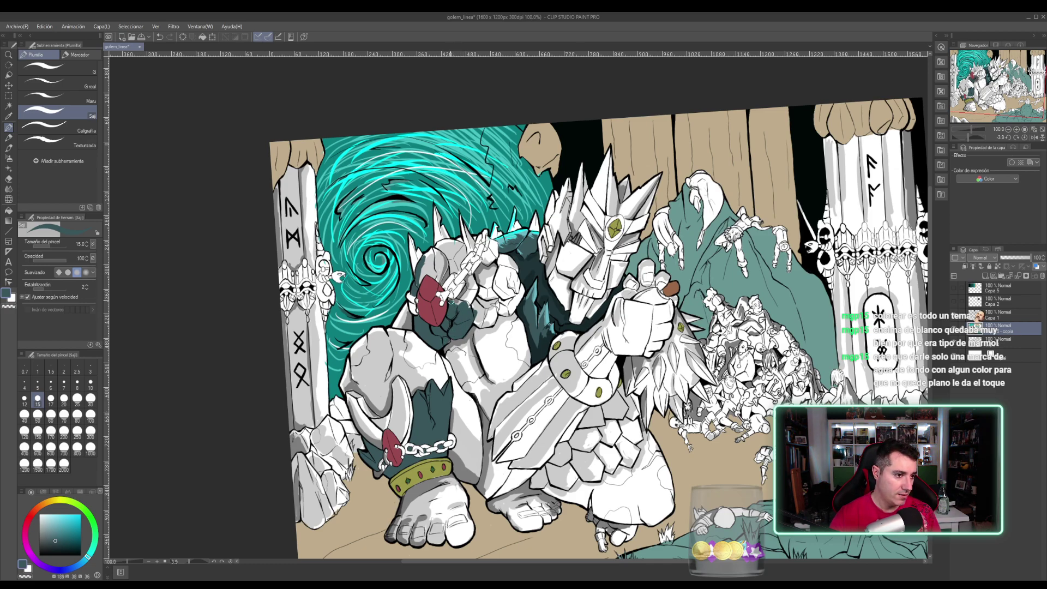
- Fill the remaining shoulder and upper-back stones around the chain and large red gem with the sampled dark teal
drag(461, 301, 492, 246)
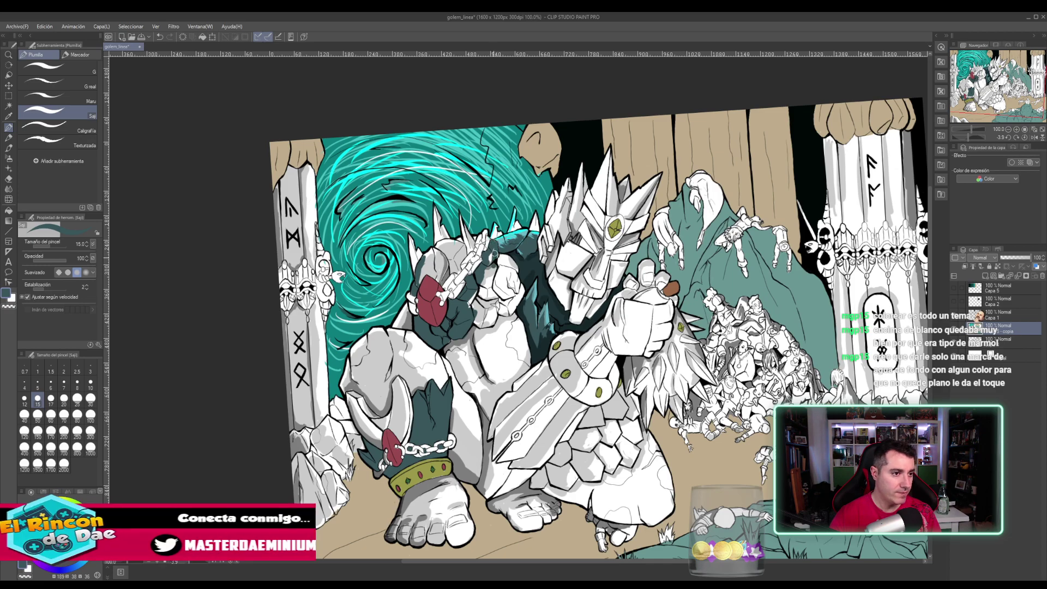
mouse_move(499, 271)
mouse_down()
mouse_move(483, 284)
mouse_move(468, 307)
mouse_move(485, 295)
mouse_move(486, 320)
mouse_move(476, 323)
mouse_move(491, 321)
mouse_move(510, 267)
mouse_move(506, 313)
mouse_move(521, 291)
mouse_move(508, 308)
mouse_move(520, 290)
mouse_up()
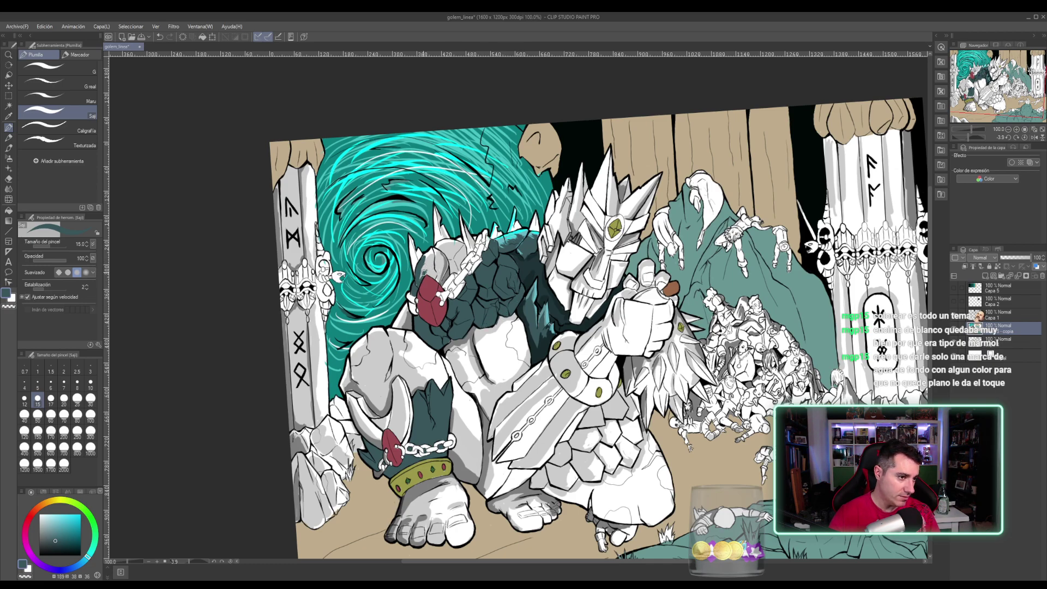
drag(427, 256, 459, 245)
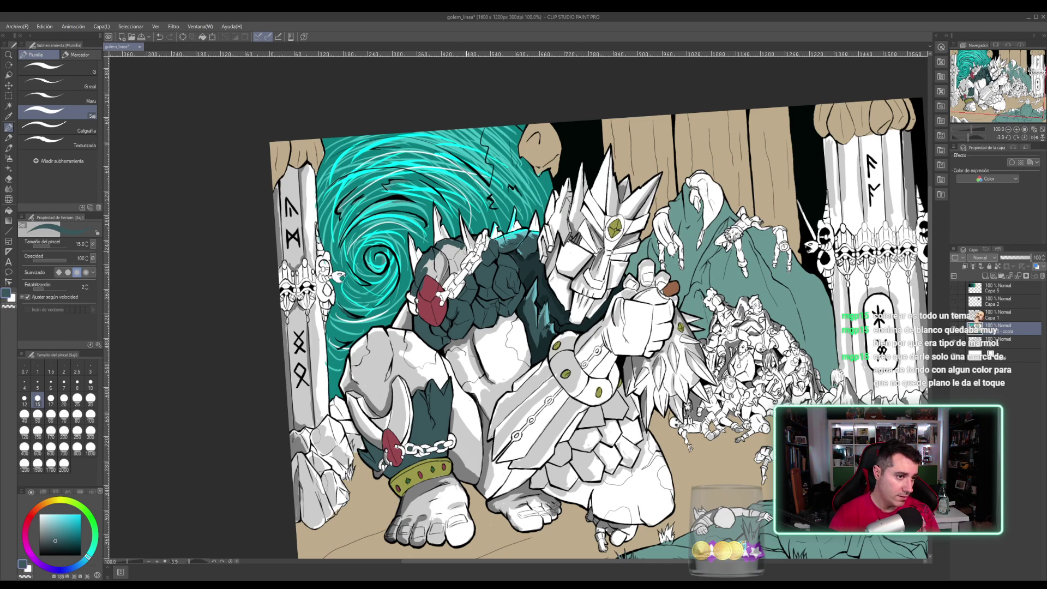
drag(464, 248, 445, 279)
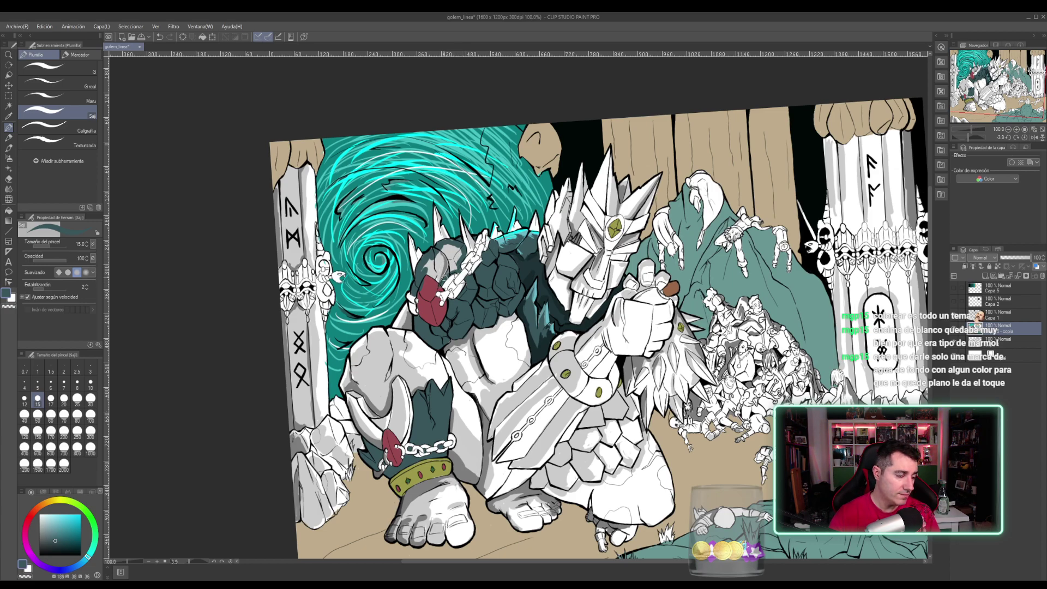
alt+click(431, 287)
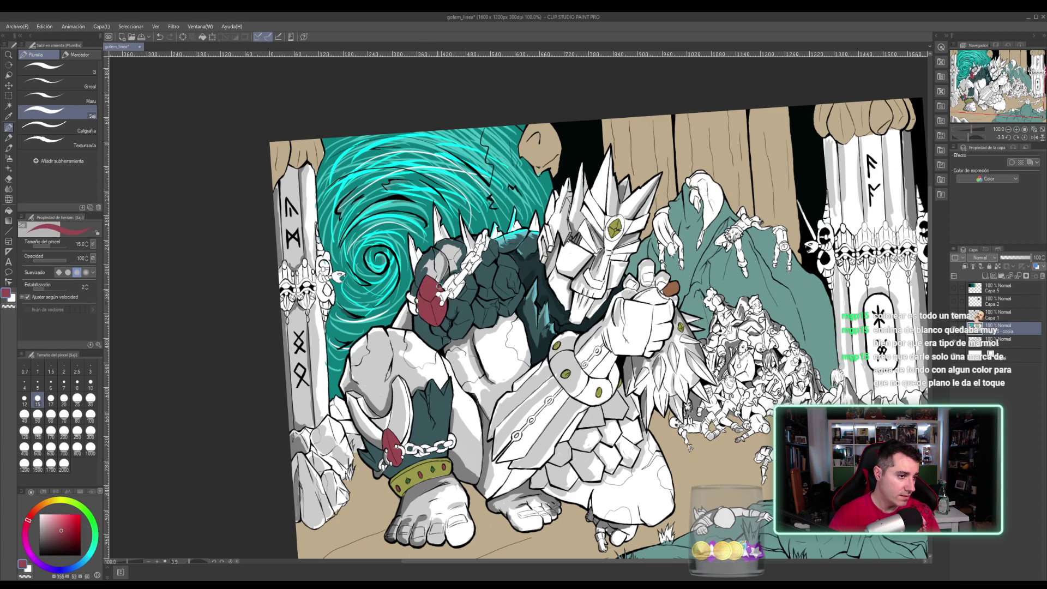
alt+click(419, 275)
mouse_move(430, 259)
mouse_down()
mouse_move(424, 271)
mouse_move(440, 279)
mouse_move(432, 262)
mouse_move(442, 252)
mouse_move(445, 273)
mouse_move(459, 251)
mouse_move(445, 252)
mouse_up()
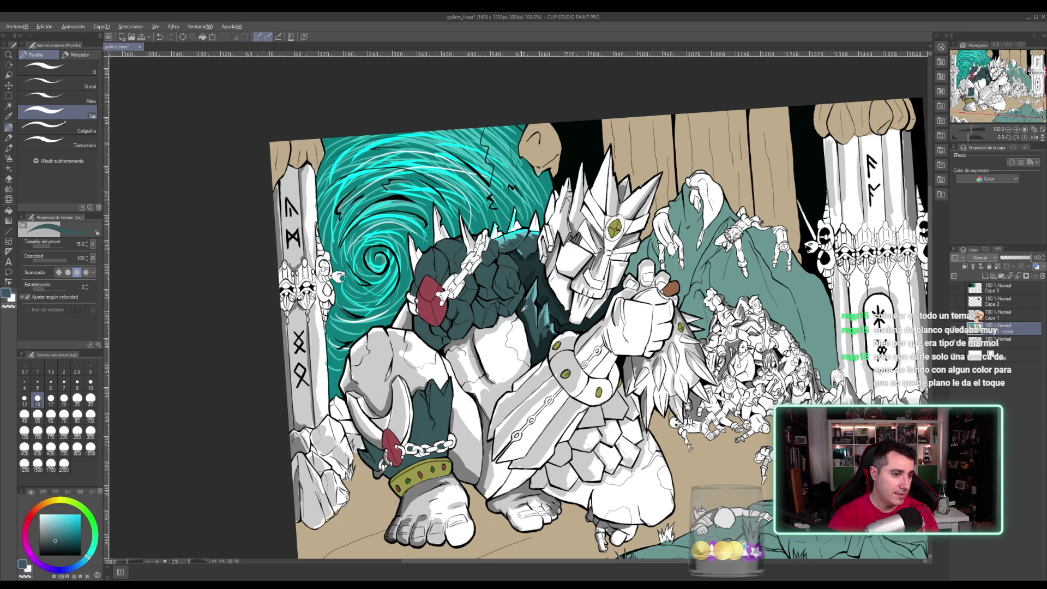
- Shade the shoulder and back stones with sampled darker teals, resampling the gem's red to keep its edges clean
alt+click(519, 311)
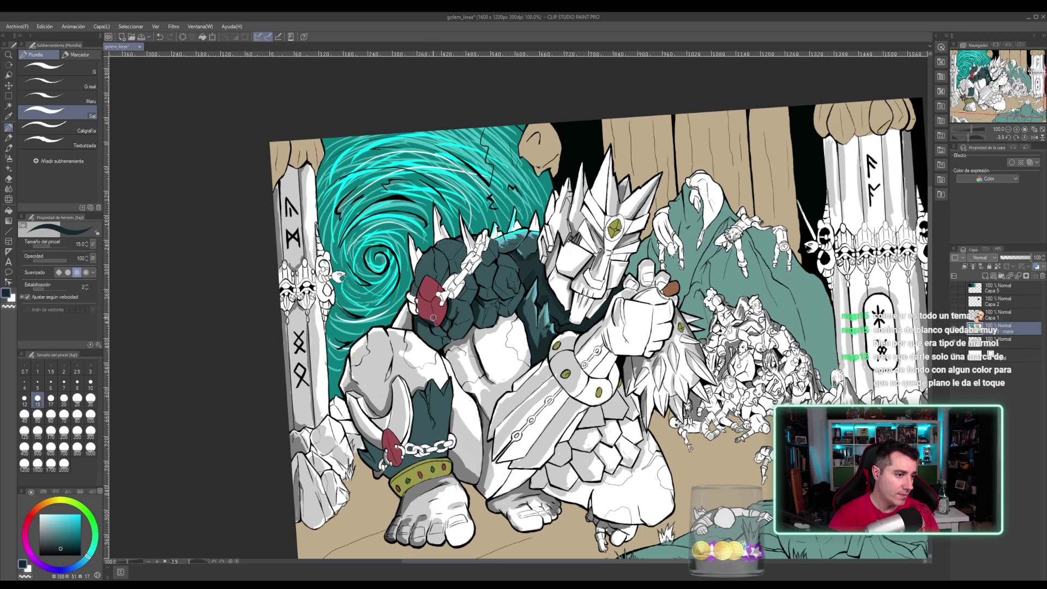
alt+click(430, 321)
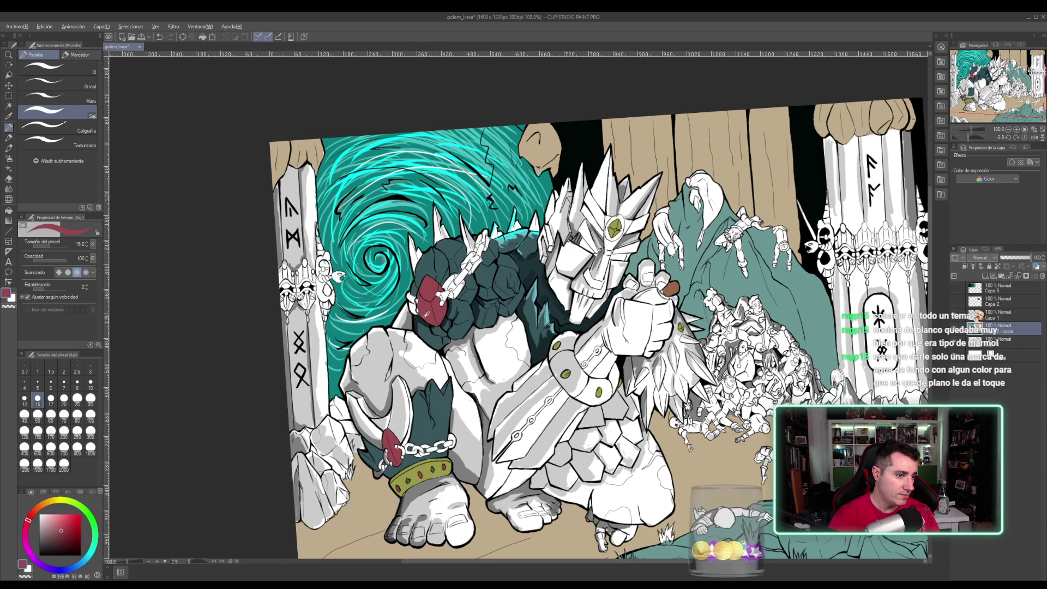
alt+click(420, 325)
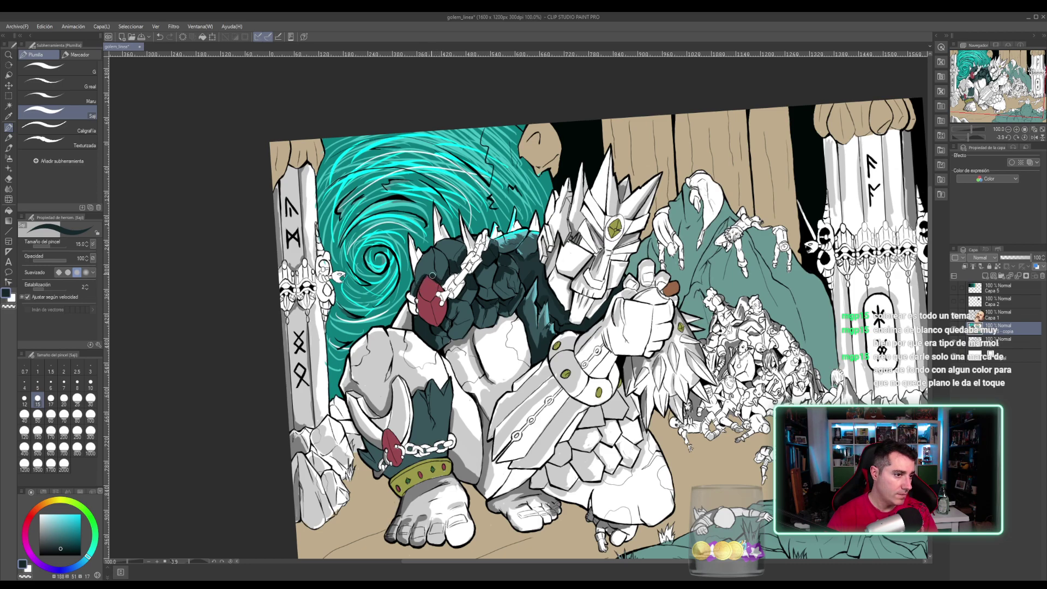
alt+click(431, 287)
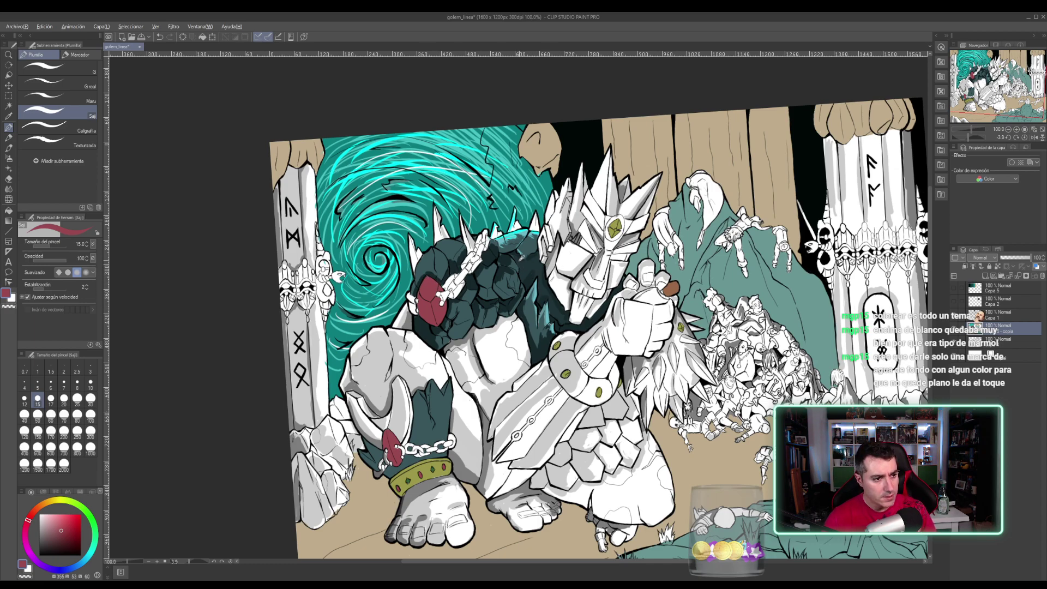
alt+click(527, 269)
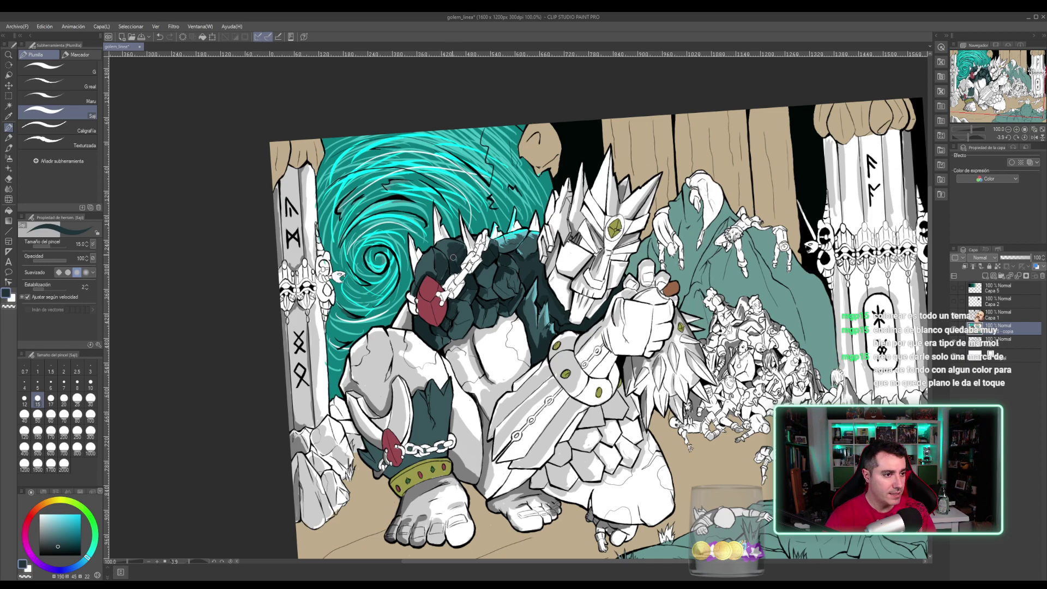
- Add bright cyan rim highlights along the golem's upper back and shoulder, and refine the stones with sampled teal tones
drag(647, 359, 504, 296)
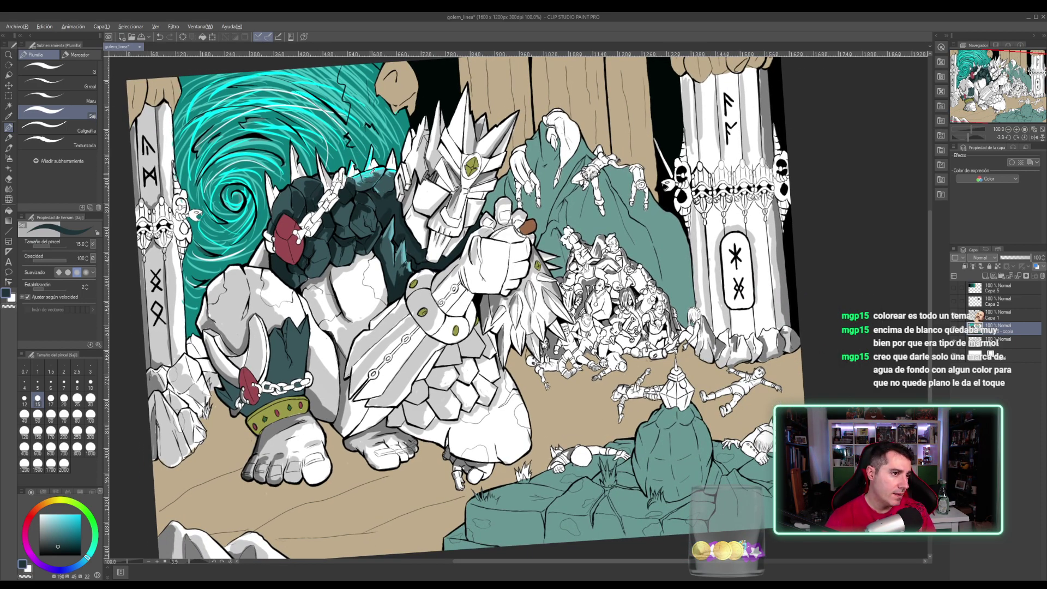
alt+click(378, 170)
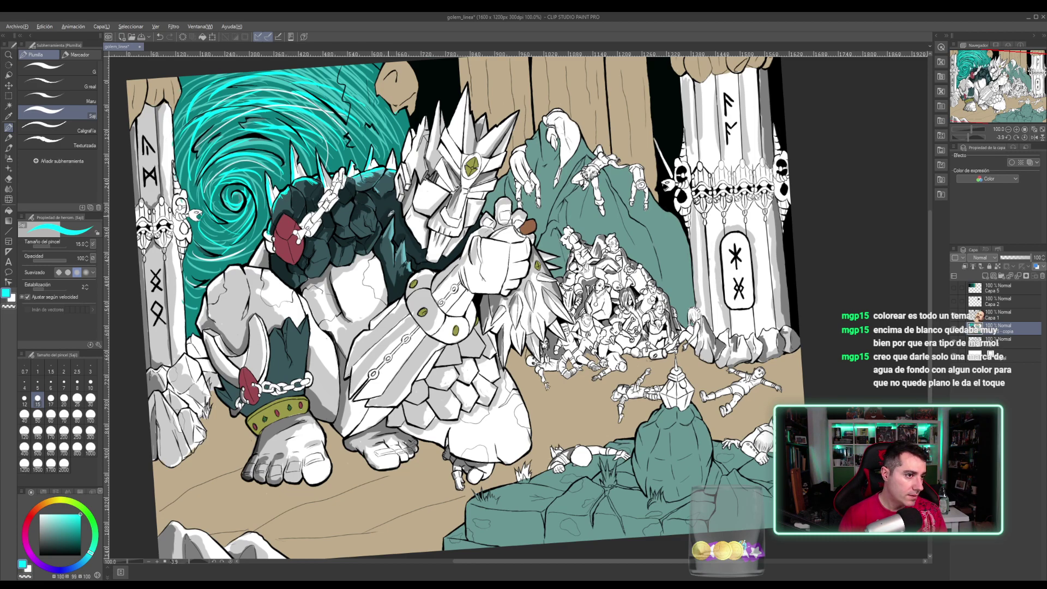
alt+click(391, 238)
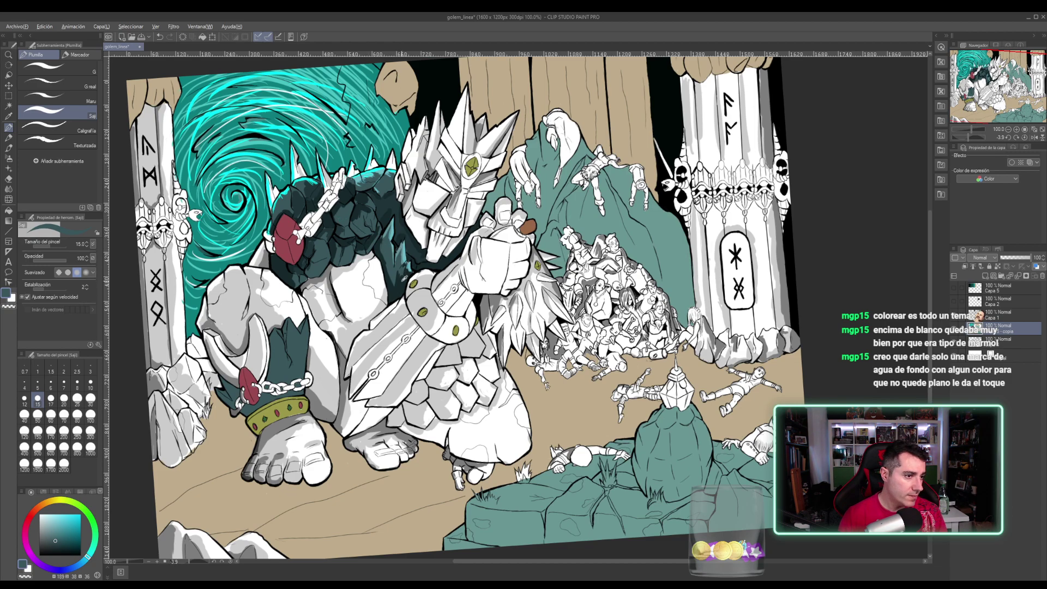
alt+click(404, 279)
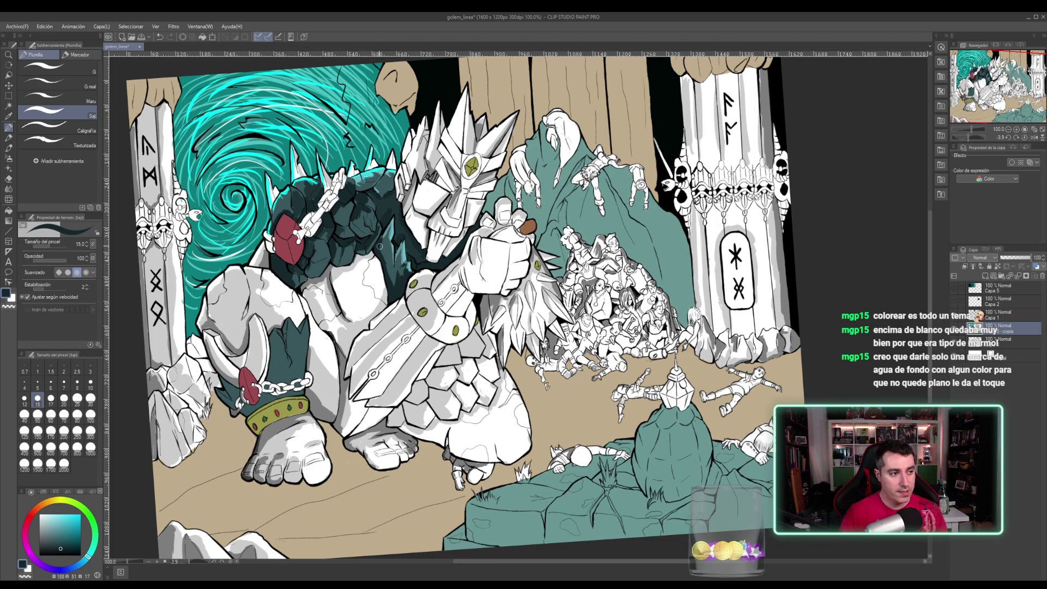
click(59, 499)
click(64, 528)
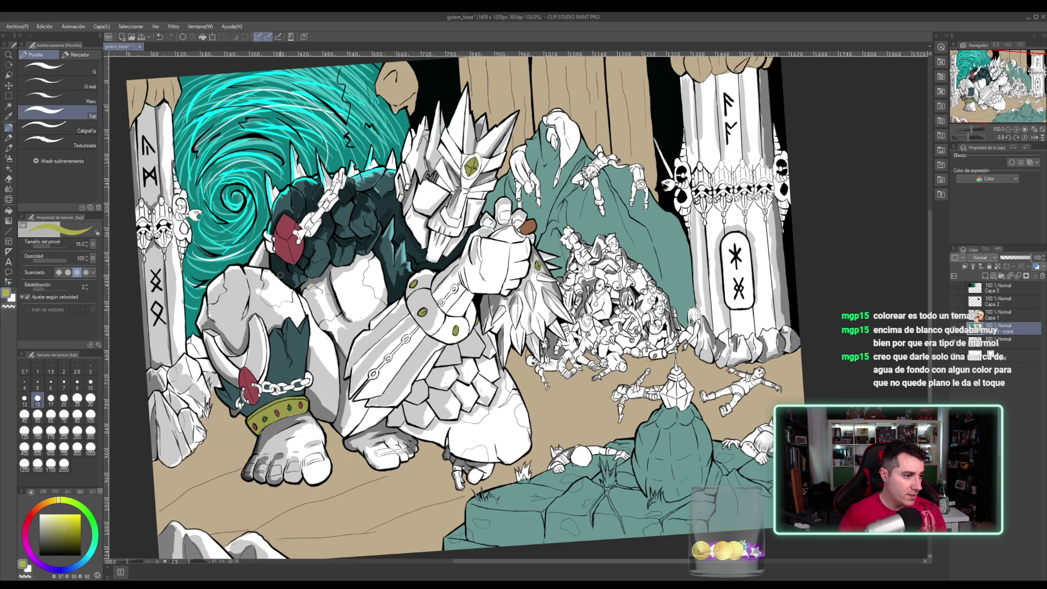
drag(326, 249, 328, 270)
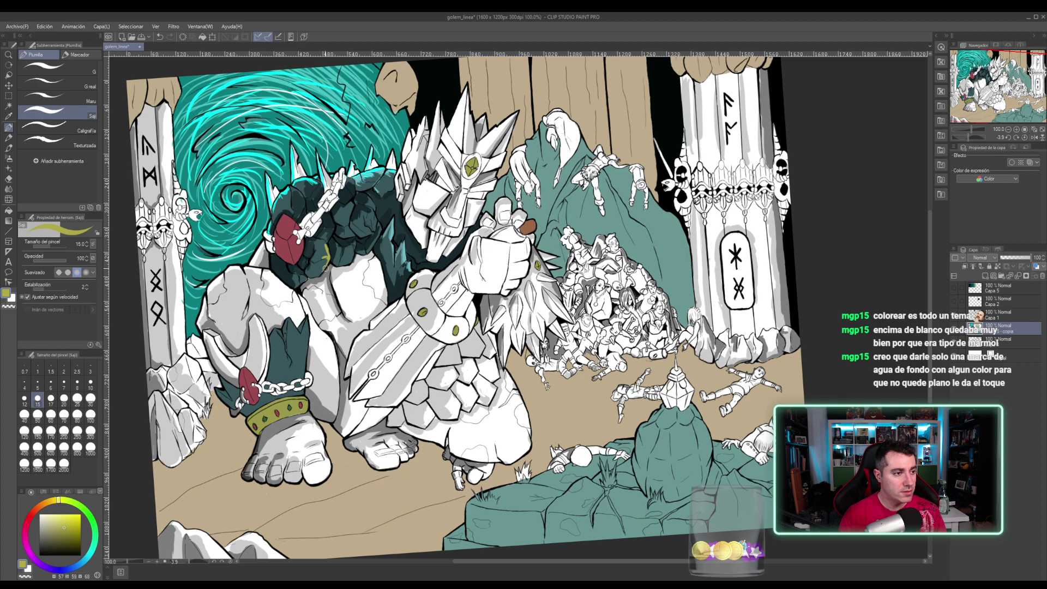
key(ctrl+z)
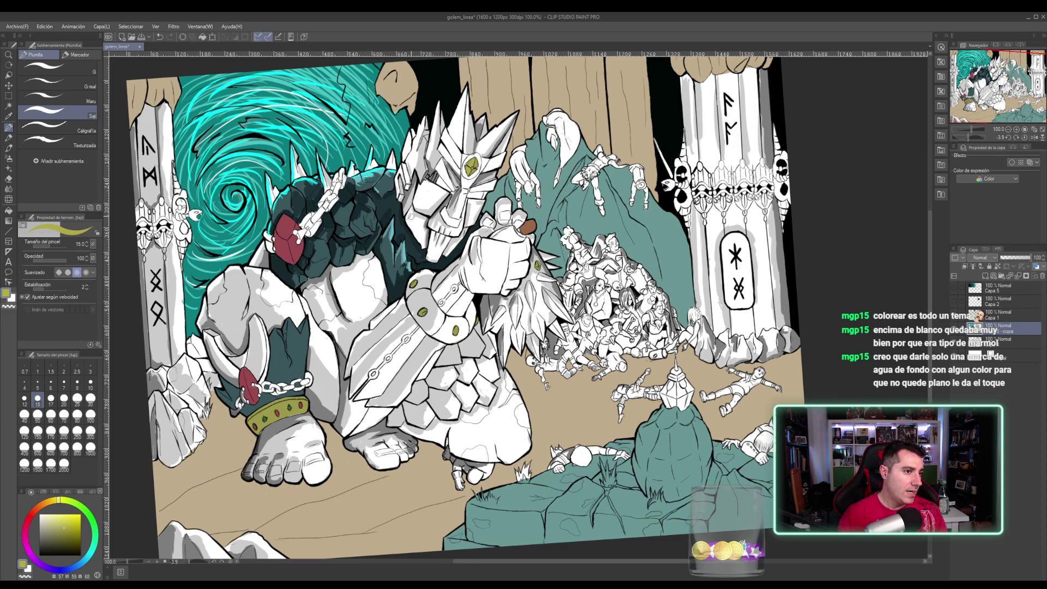
- Save the illustration, sample the mid-dark teal from the back and paint one stone plate on the golem's hip
key(ctrl+s)
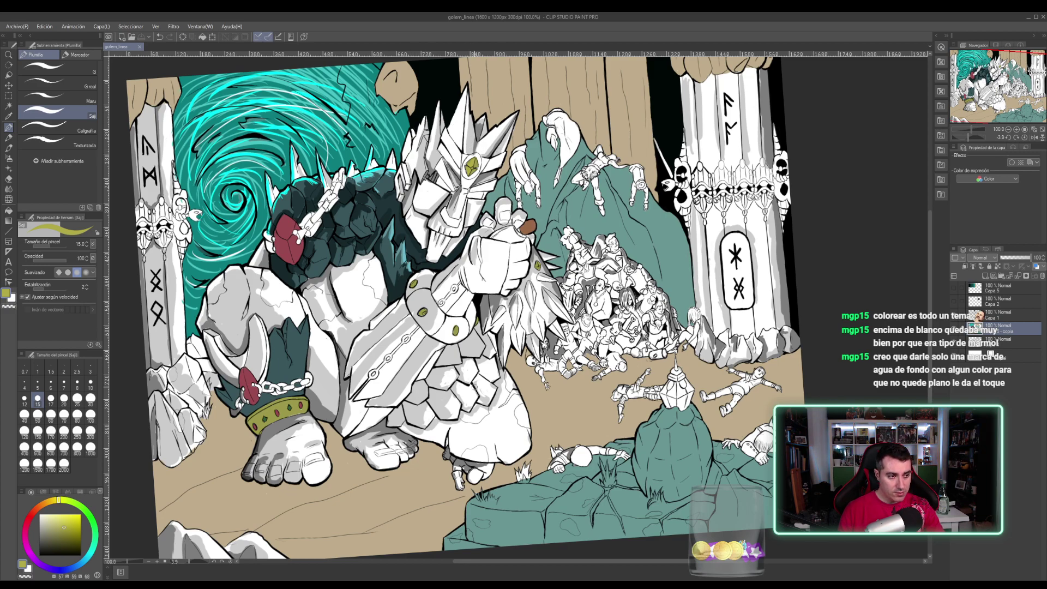
alt+click(344, 213)
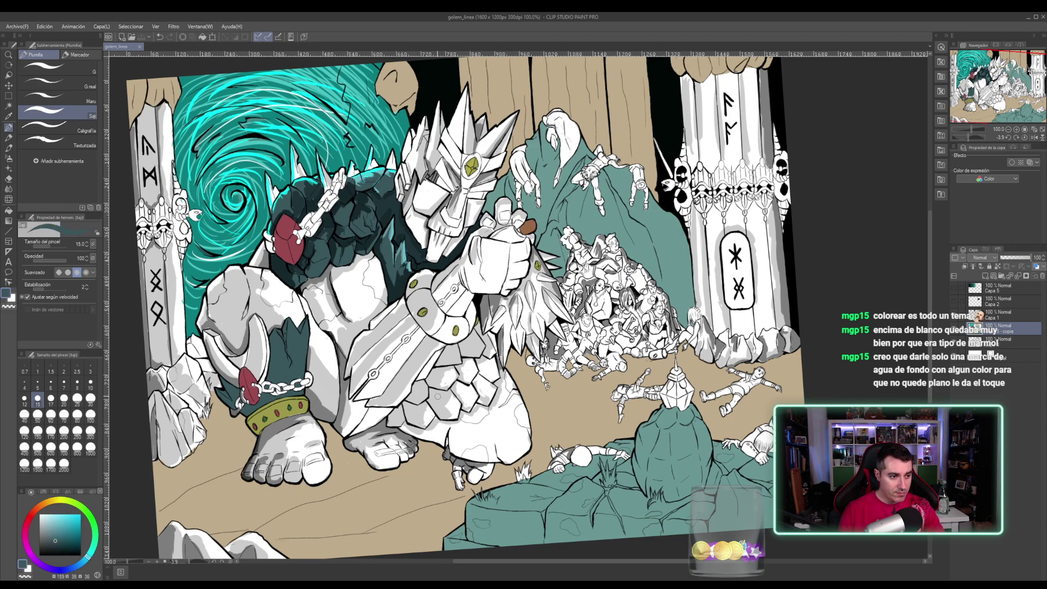
mouse_move(424, 396)
mouse_down()
mouse_move(413, 384)
mouse_move(429, 382)
mouse_move(407, 398)
mouse_move(414, 389)
mouse_up()
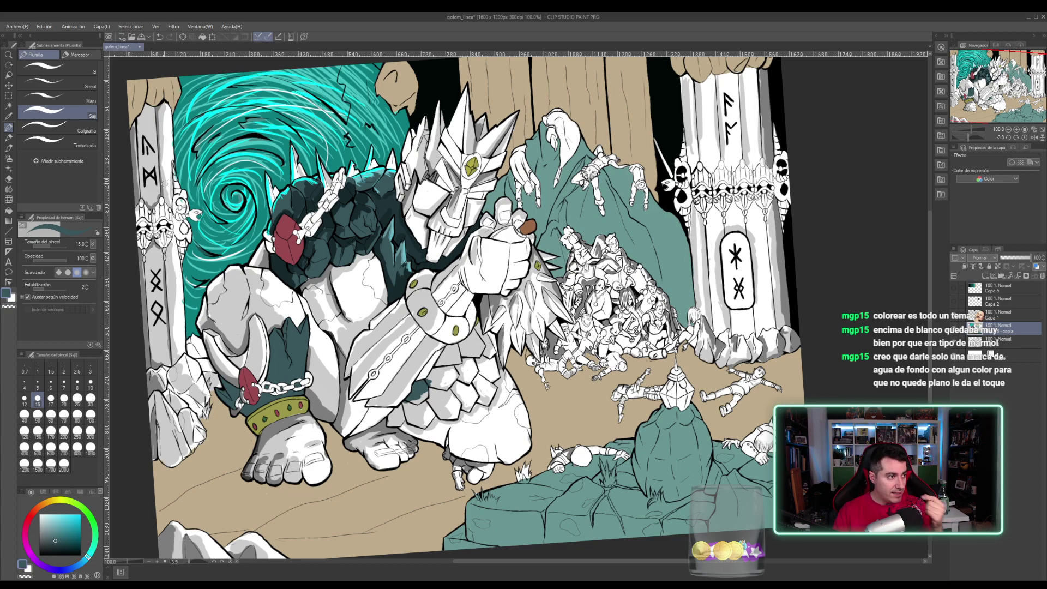
- Smudge the highlights and shadows on the golem's shoulder and back stones with the Punta del dedo blending tool at size 30
click(8, 188)
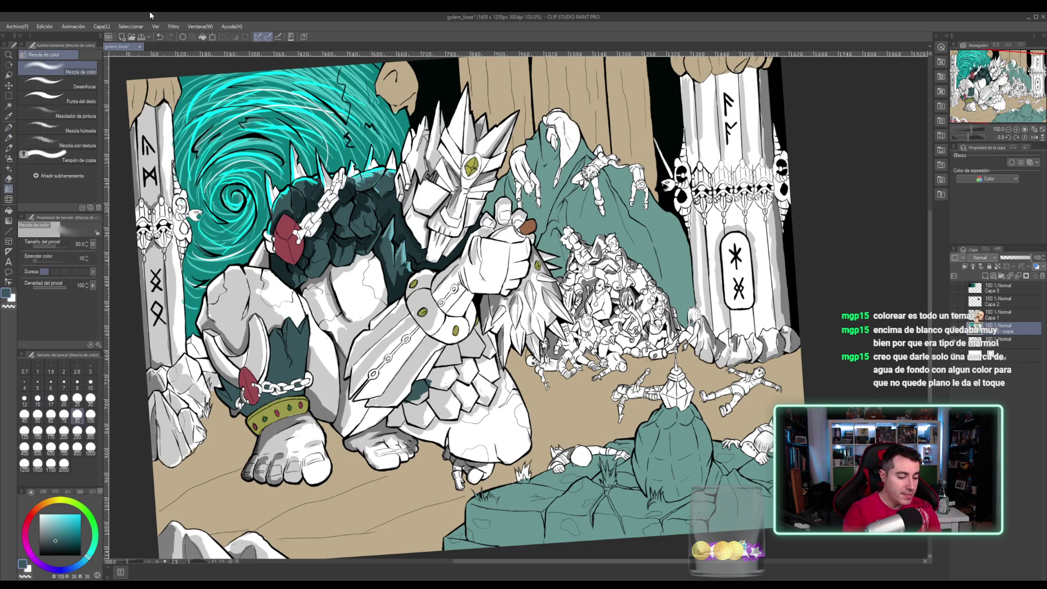
key(ctrl+plus)
key(ctrl+plus)
drag(237, 148, 400, 291)
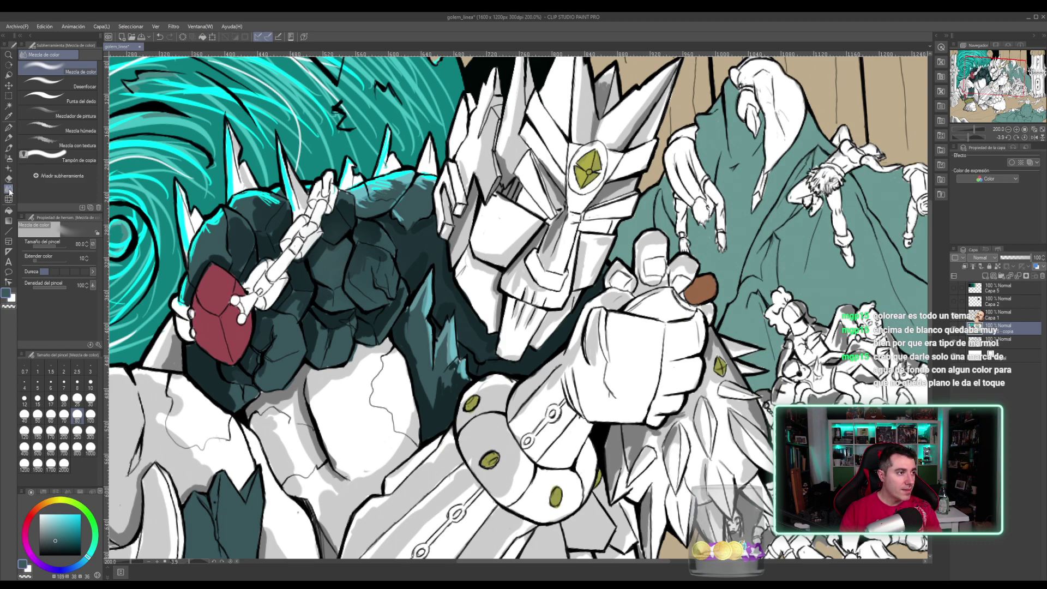
click(73, 98)
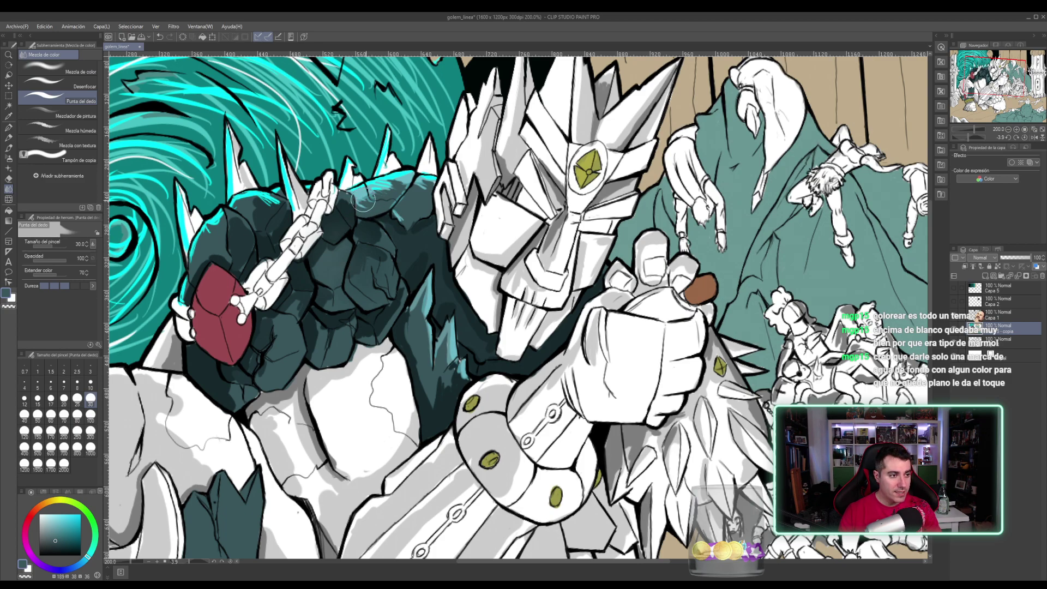
mouse_move(357, 200)
mouse_down()
mouse_move(375, 202)
mouse_move(366, 181)
mouse_move(387, 196)
mouse_move(395, 193)
mouse_move(384, 185)
mouse_move(409, 178)
mouse_move(357, 197)
mouse_up()
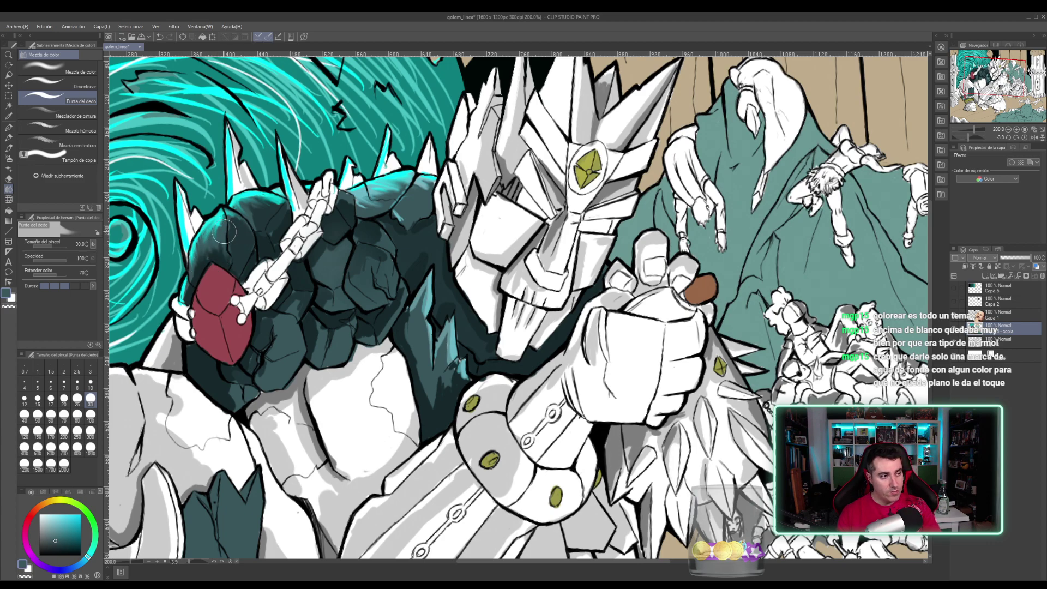
drag(227, 229, 253, 205)
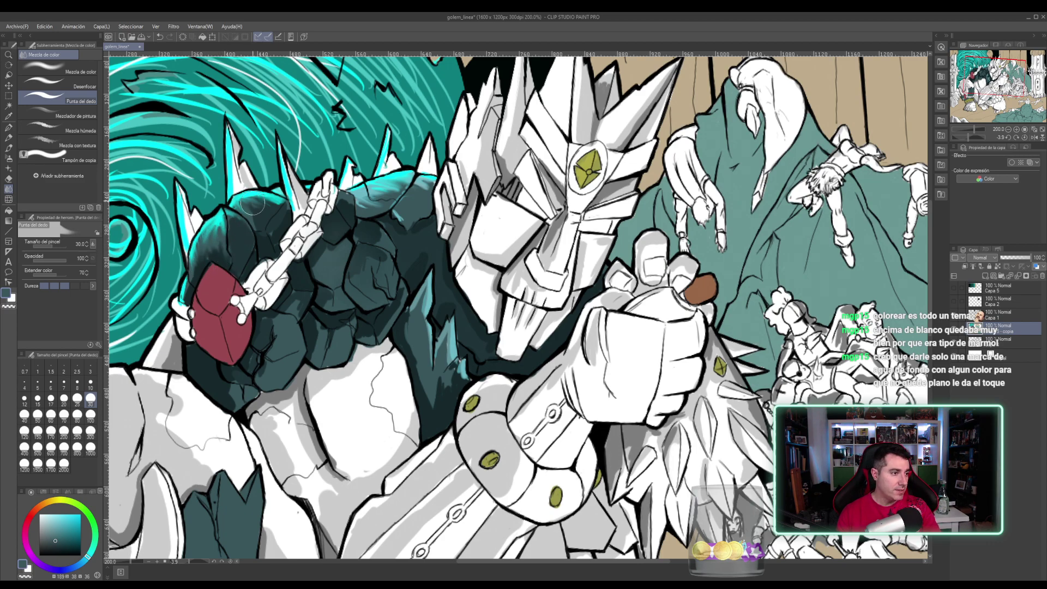
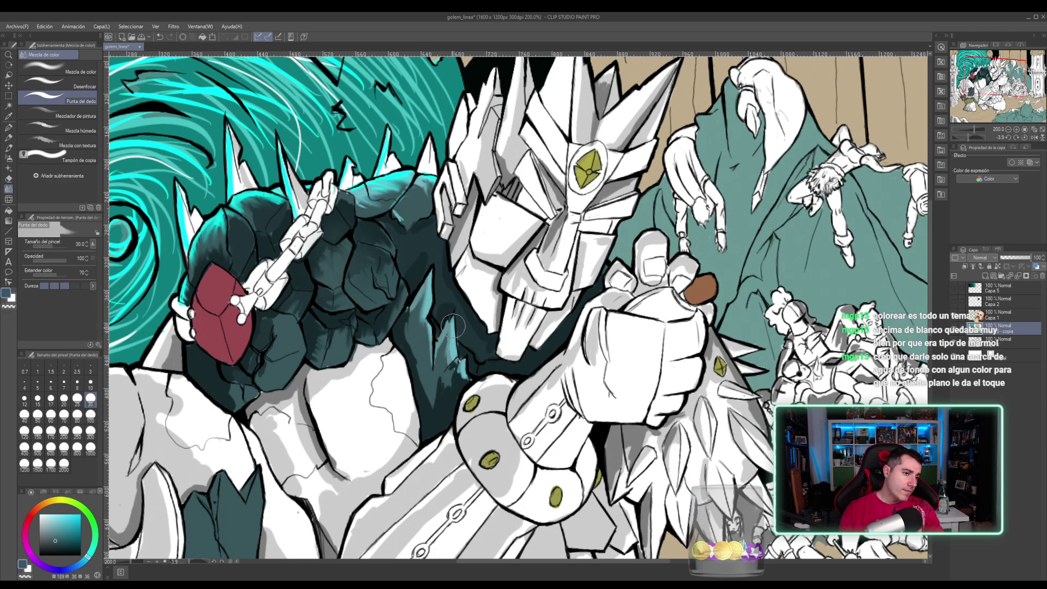
- Smudge the teal shading on the chest crystals and the back stone beside the head, and save the illustration
mouse_move(452, 326)
mouse_down()
mouse_move(448, 375)
mouse_move(460, 381)
mouse_move(463, 370)
mouse_move(452, 408)
mouse_move(461, 388)
mouse_move(433, 323)
mouse_up()
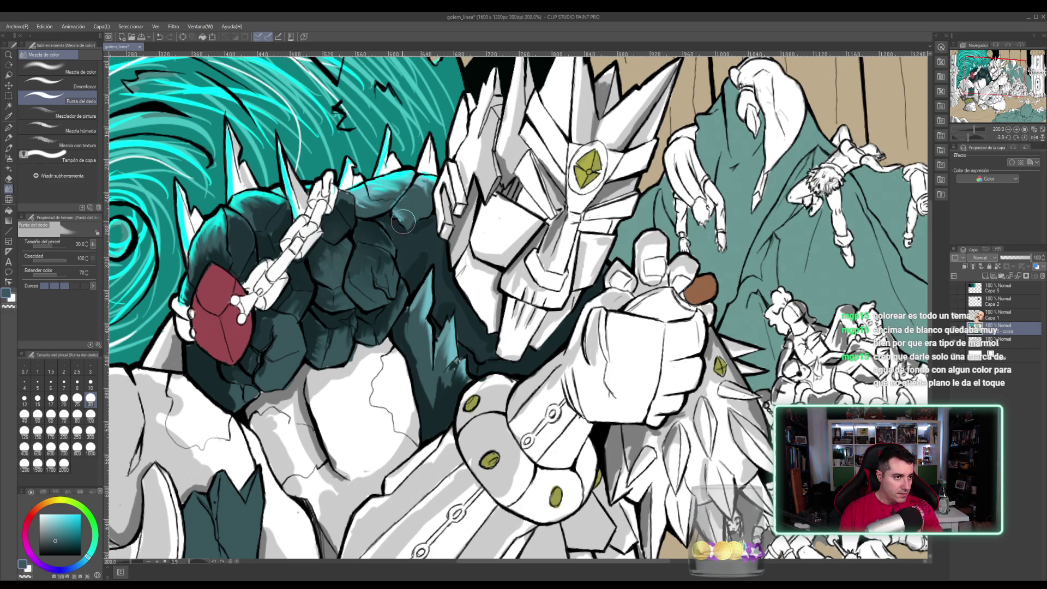
mouse_move(404, 221)
mouse_down()
mouse_move(393, 216)
mouse_move(416, 202)
mouse_move(404, 150)
mouse_move(393, 173)
mouse_move(378, 142)
mouse_move(368, 159)
mouse_move(386, 213)
mouse_move(371, 210)
mouse_move(385, 215)
mouse_move(355, 215)
mouse_move(389, 208)
mouse_up()
scroll(381, 198, down, 2)
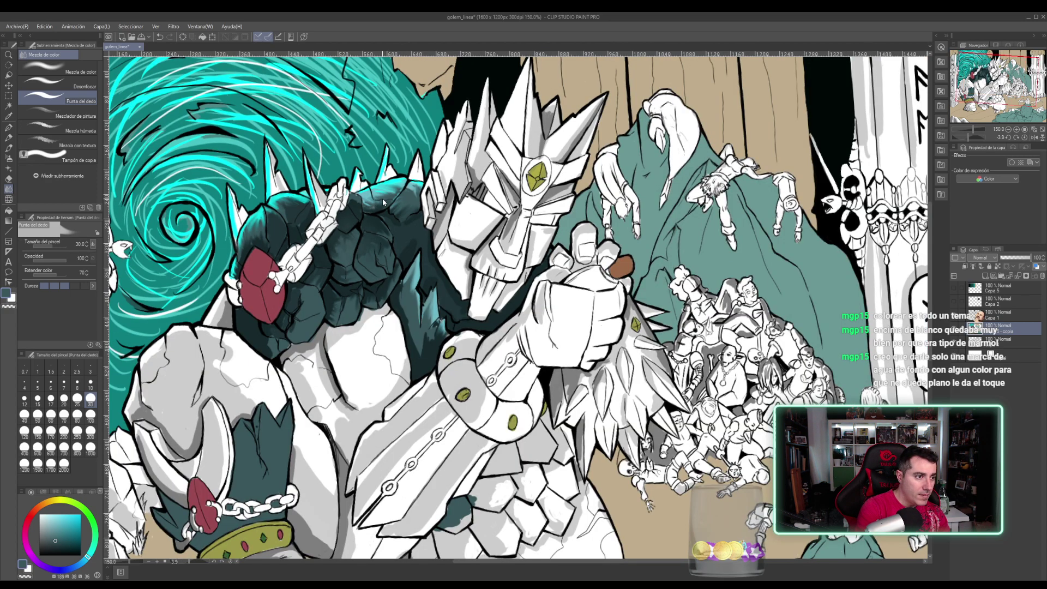
key(ctrl+s)
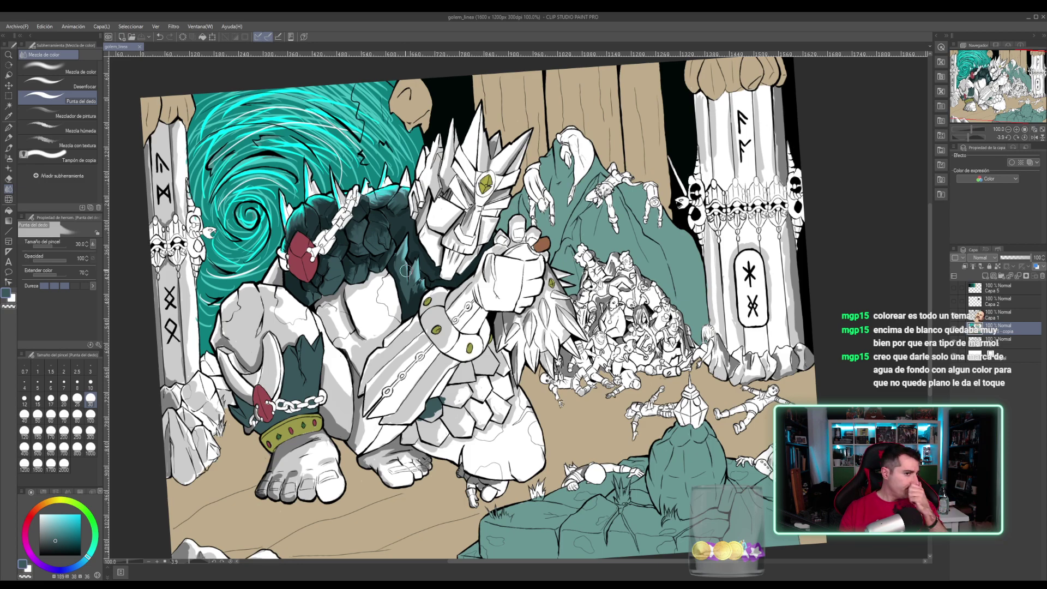
- Smudge the whirlpool's water strokes along the spiral with the Punta del dedo tool enlarged to size 300, and return to the pen
drag(233, 193, 237, 188)
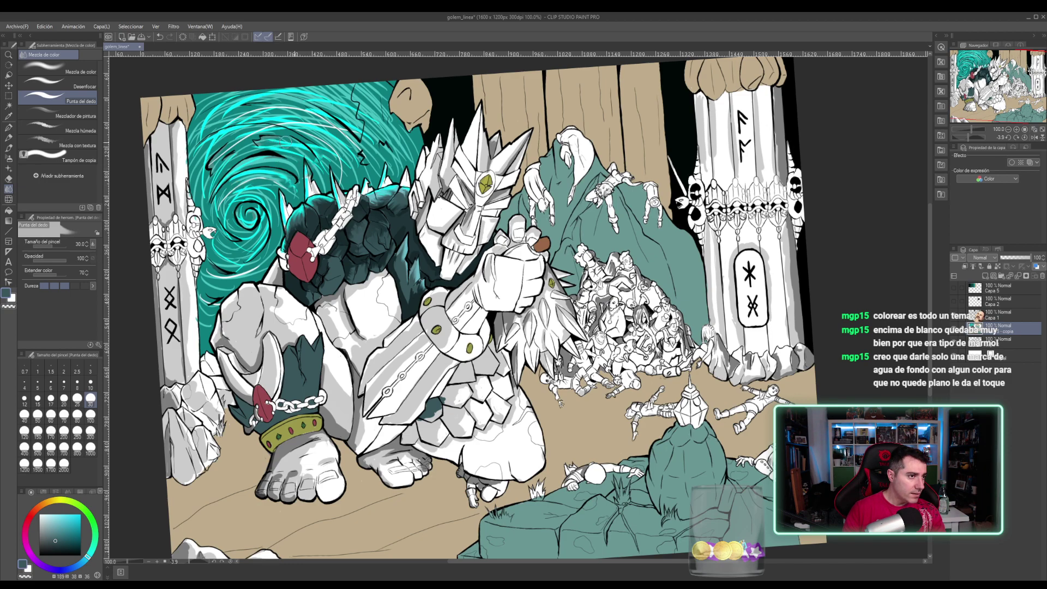
drag(313, 140, 350, 153)
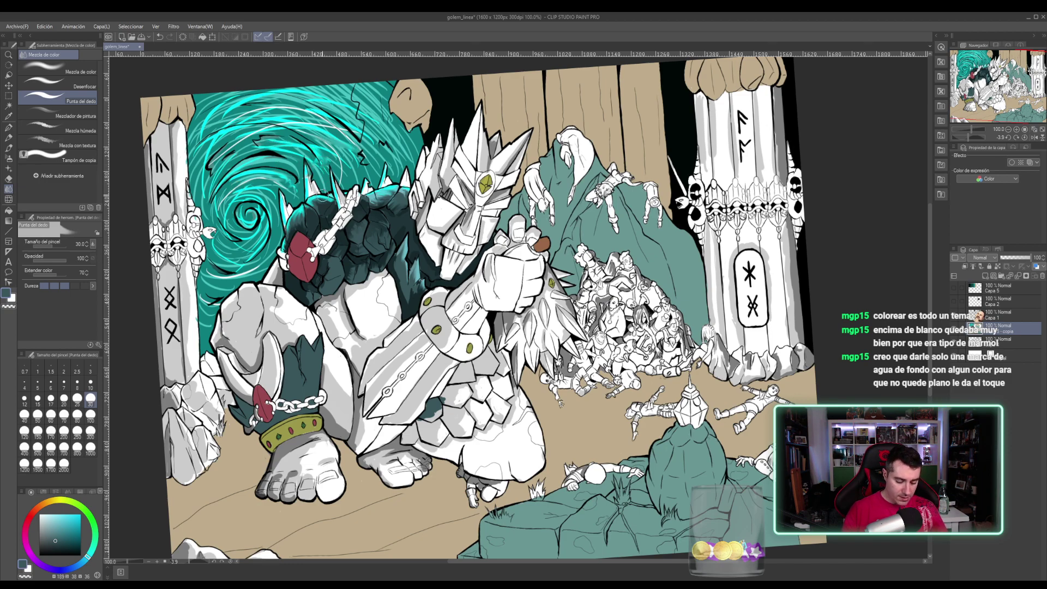
click(91, 431)
mouse_move(265, 117)
mouse_down()
mouse_move(258, 139)
mouse_move(294, 110)
mouse_move(263, 115)
mouse_move(375, 126)
mouse_move(299, 105)
mouse_move(410, 133)
mouse_up()
drag(303, 124, 376, 164)
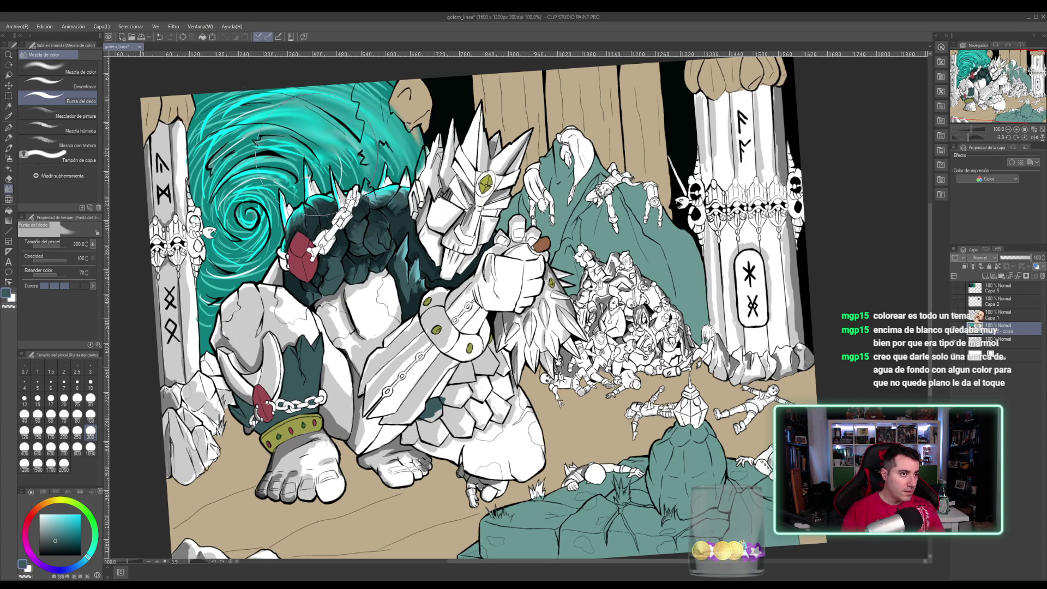
mouse_move(301, 144)
mouse_down()
mouse_move(368, 192)
mouse_move(348, 176)
mouse_move(375, 184)
mouse_move(362, 161)
mouse_move(381, 172)
mouse_move(320, 141)
mouse_move(317, 121)
mouse_move(376, 169)
mouse_move(315, 148)
mouse_move(351, 174)
mouse_move(305, 148)
mouse_move(338, 181)
mouse_move(250, 136)
mouse_move(273, 135)
mouse_move(247, 136)
mouse_move(262, 132)
mouse_move(206, 157)
mouse_move(253, 114)
mouse_move(206, 154)
mouse_move(249, 99)
mouse_move(211, 129)
mouse_move(231, 108)
mouse_move(252, 126)
mouse_move(201, 173)
mouse_move(272, 152)
mouse_move(216, 206)
mouse_move(280, 178)
mouse_move(240, 215)
mouse_move(273, 174)
mouse_move(250, 239)
mouse_move(266, 199)
mouse_move(249, 228)
mouse_move(235, 201)
mouse_move(267, 213)
mouse_move(256, 208)
mouse_move(251, 218)
mouse_move(213, 175)
mouse_move(231, 148)
mouse_move(193, 186)
mouse_move(255, 120)
mouse_move(212, 174)
mouse_move(240, 191)
mouse_move(287, 180)
mouse_move(286, 191)
mouse_move(229, 260)
mouse_move(263, 240)
mouse_move(224, 252)
mouse_move(217, 229)
mouse_move(261, 242)
mouse_up()
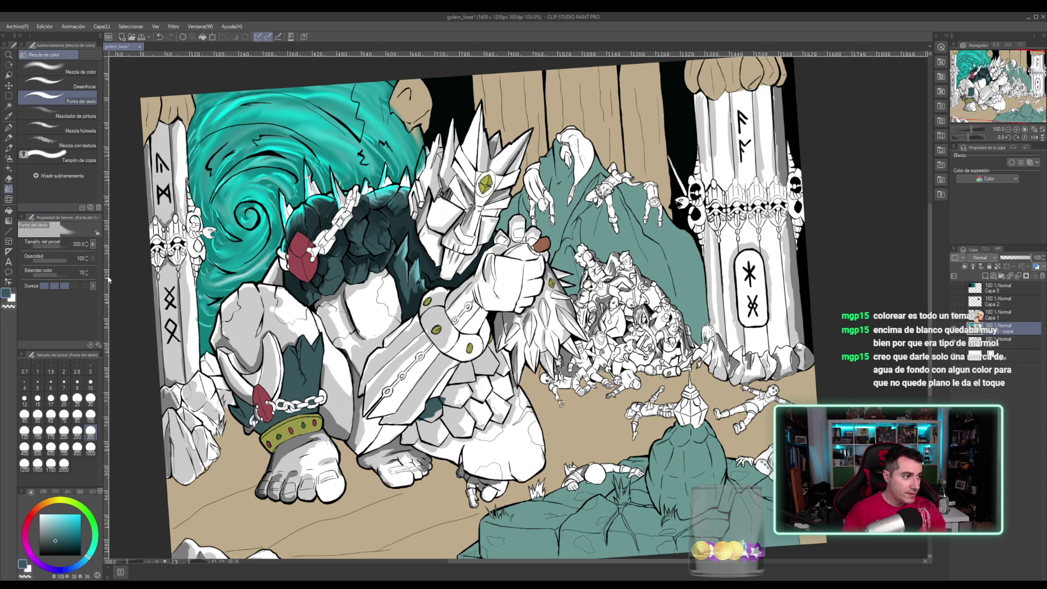
key(p)
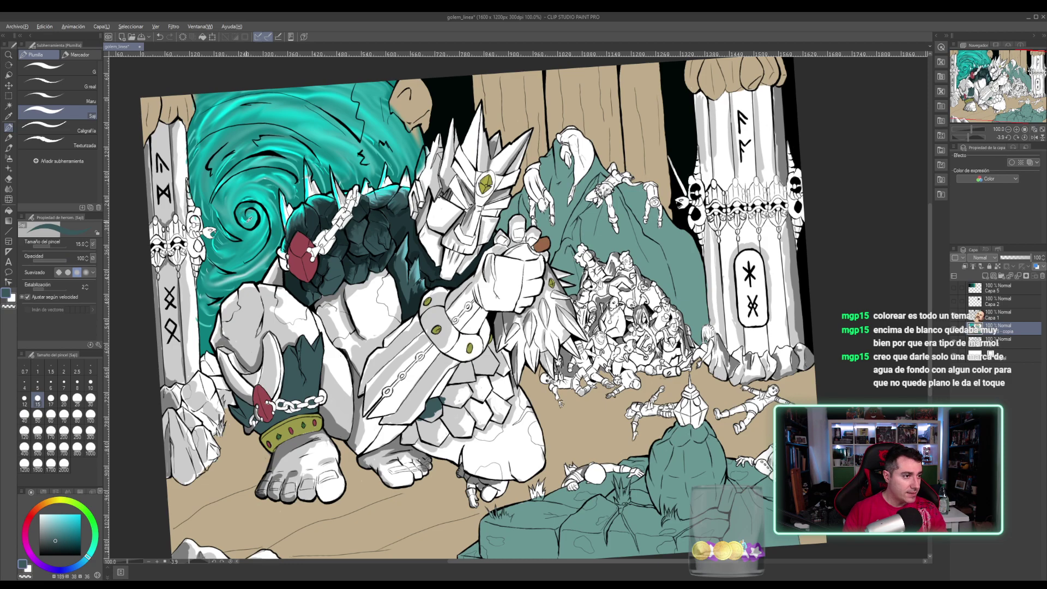
alt+click(246, 214)
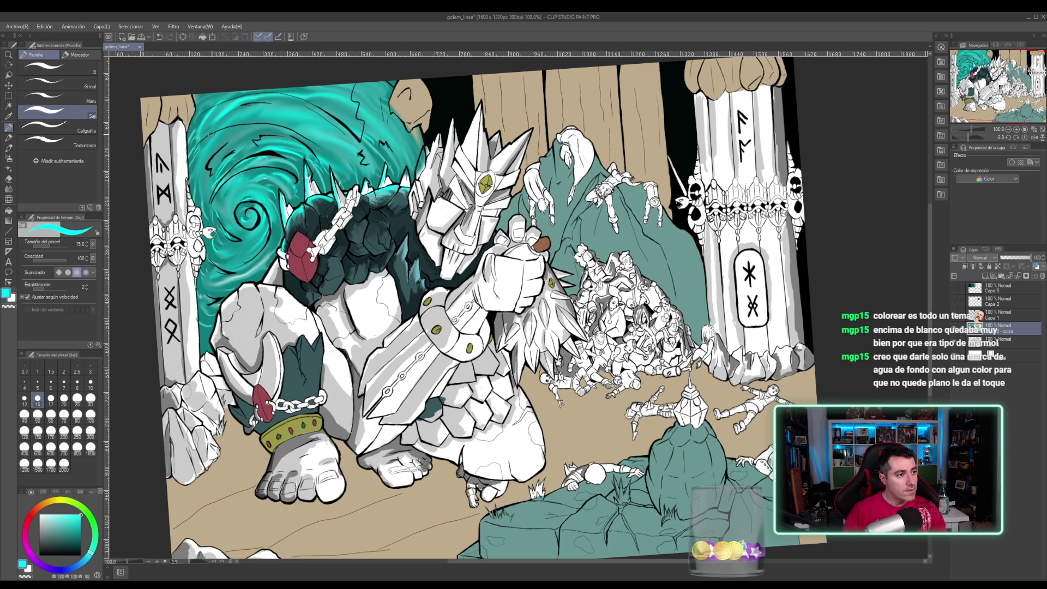
mouse_move(197, 140)
mouse_down()
mouse_move(338, 117)
mouse_move(357, 143)
mouse_up()
drag(299, 124, 338, 136)
key(ctrl+z)
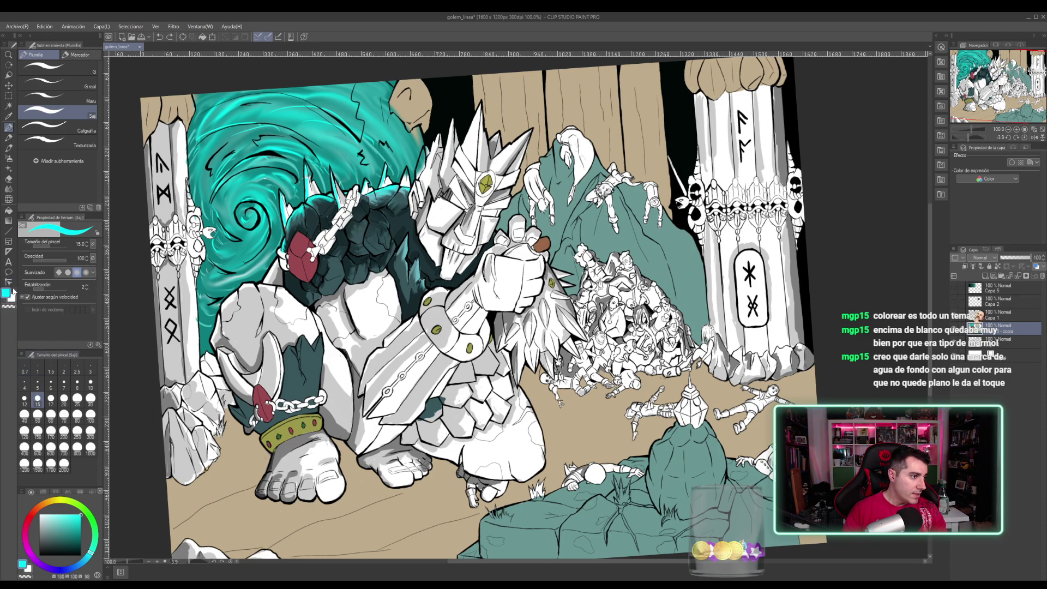
- Switch to white and paint thin, jagged lightning-like strokes across the teal whirlpool with the size 15 pen
key(x)
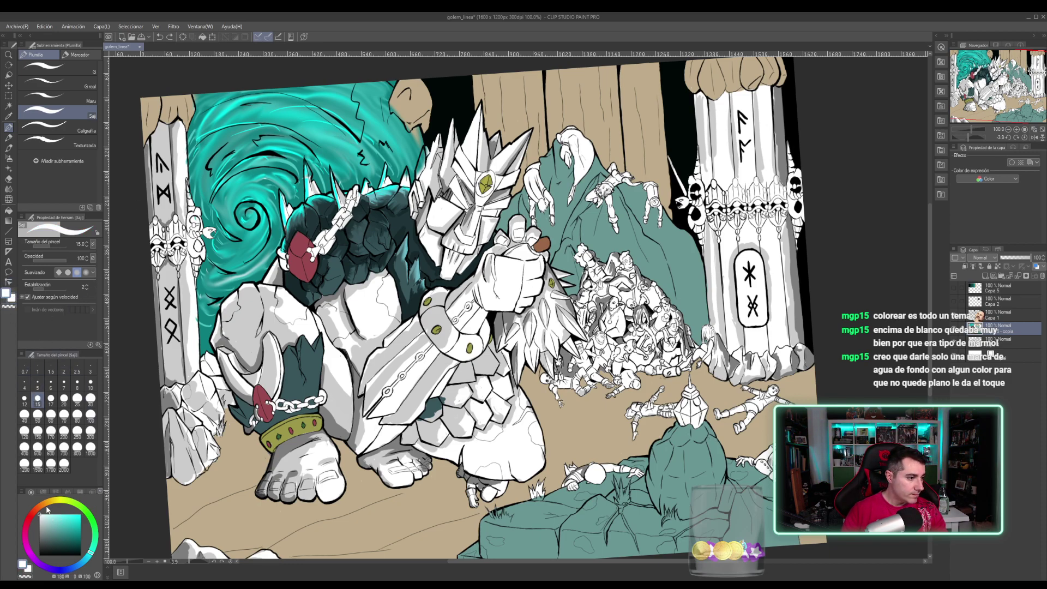
drag(289, 121, 321, 129)
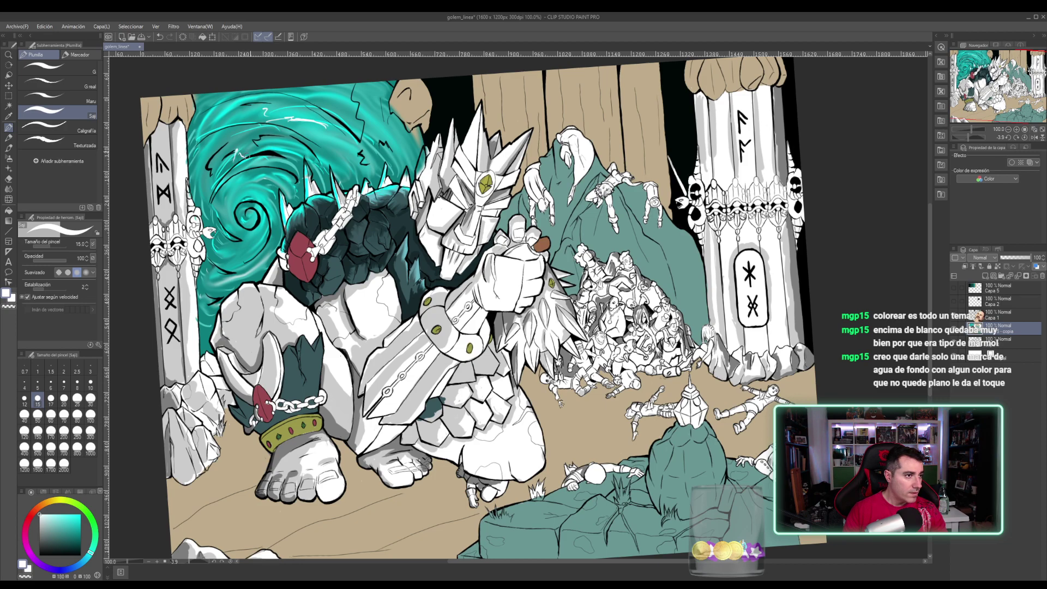
drag(262, 140, 279, 138)
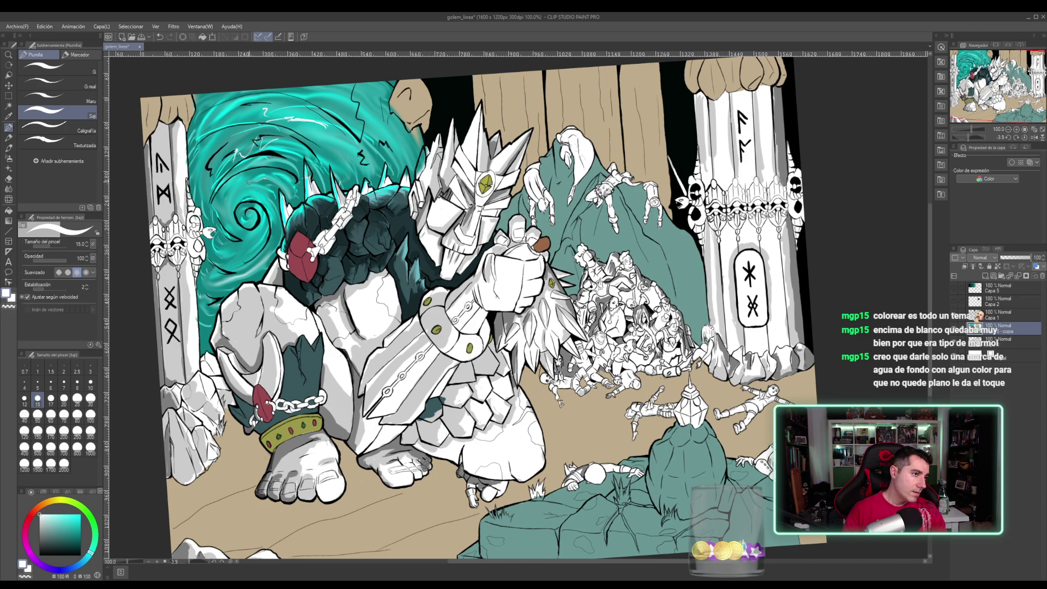
key(ctrl+z)
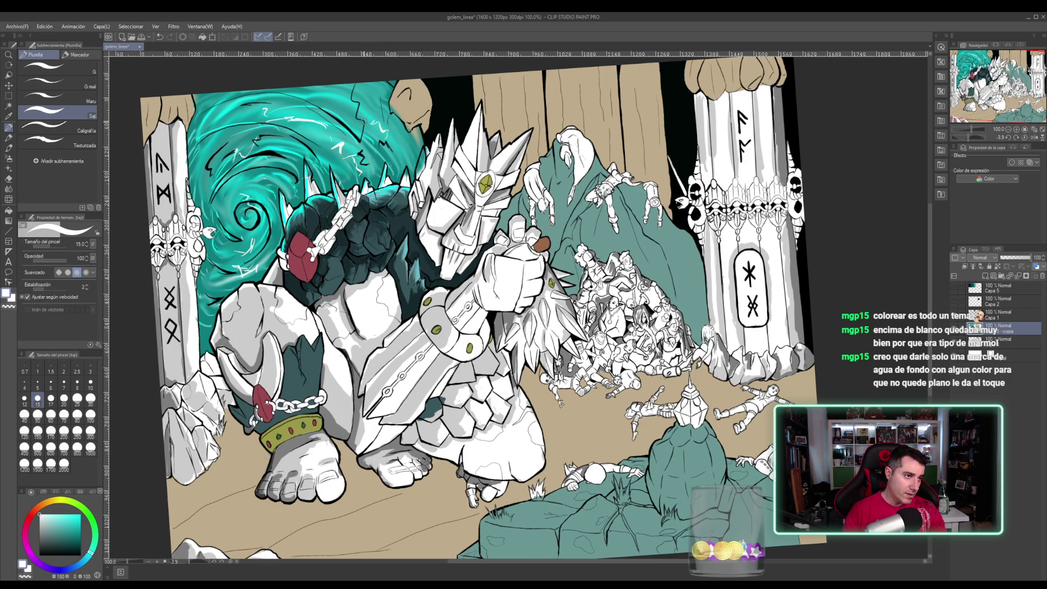
drag(352, 100, 361, 114)
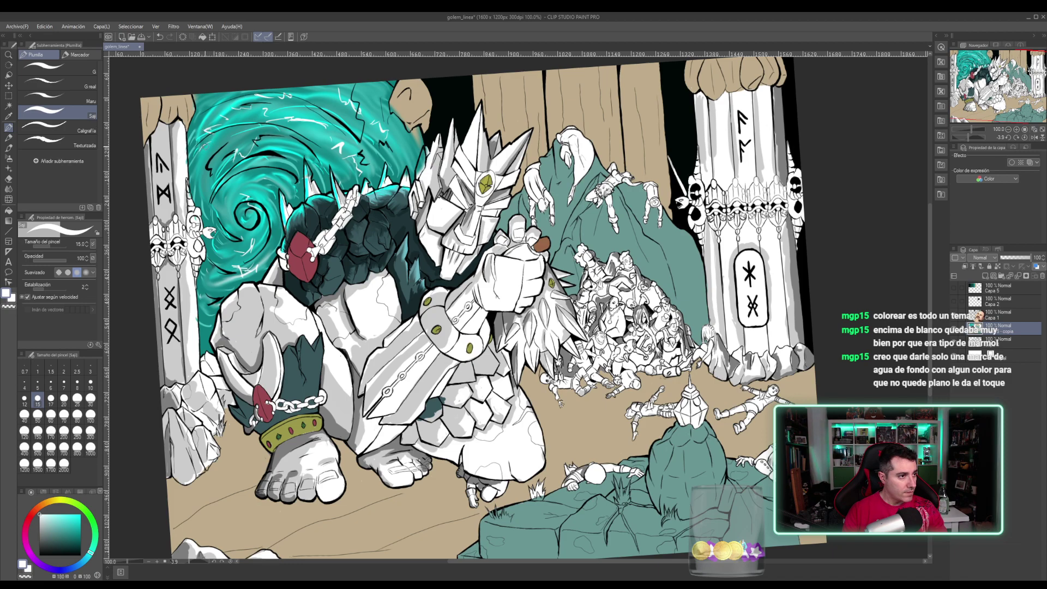
drag(192, 158, 206, 146)
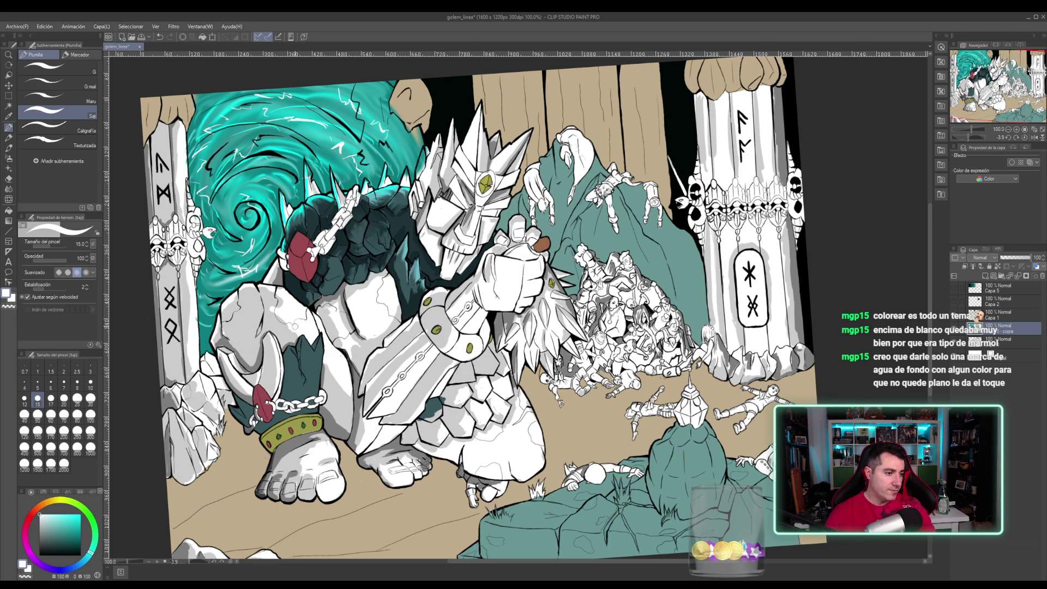
- Darken the golem's forearm cuff beside the red gem with sampled dark teal and add sampled light teal highlights to its jagged crystals
alt+click(343, 240)
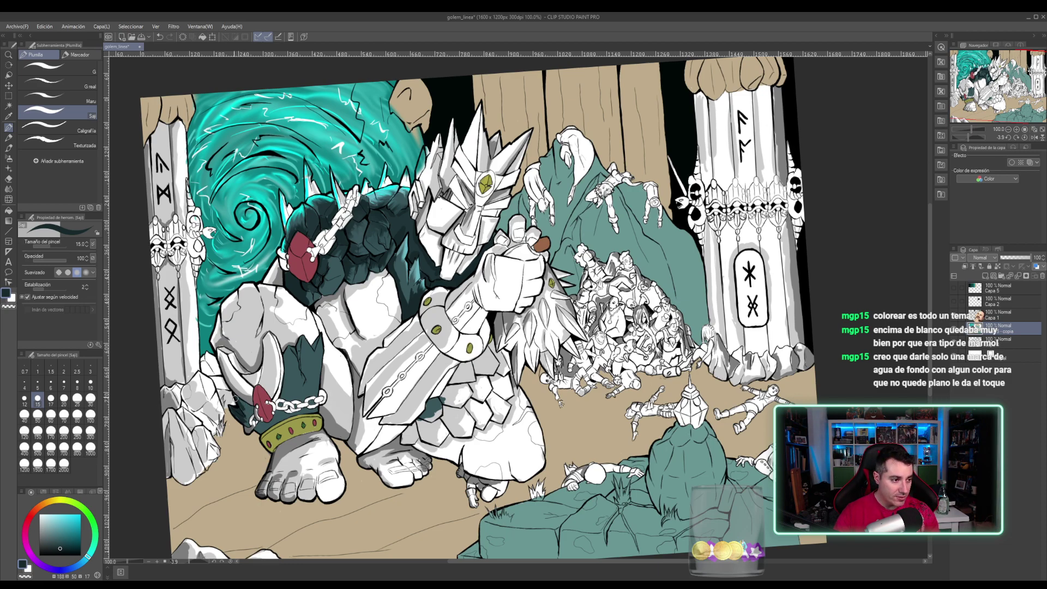
drag(247, 411, 250, 410)
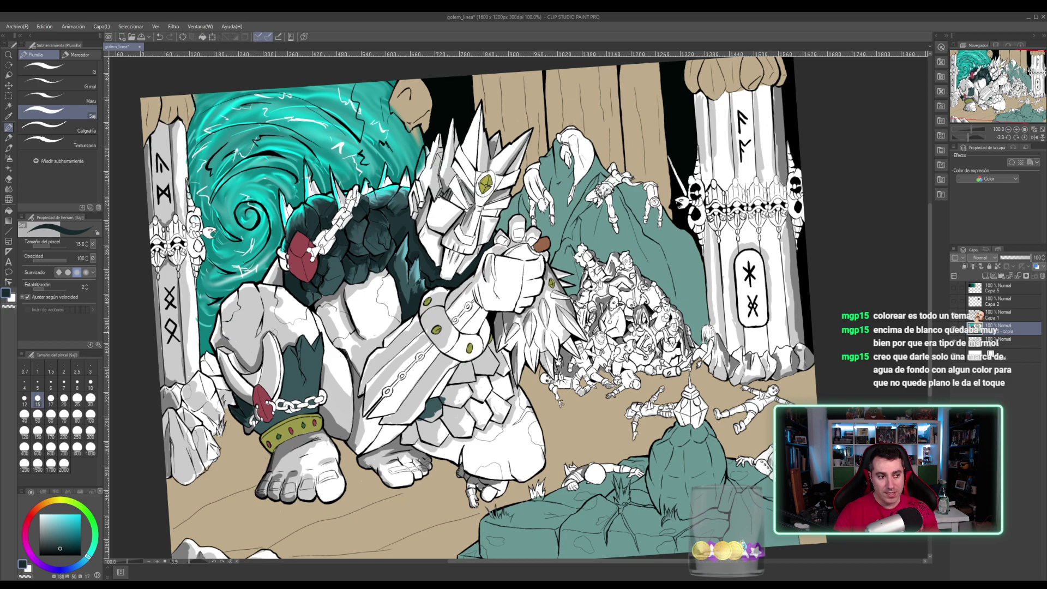
scroll(262, 340, up, 1)
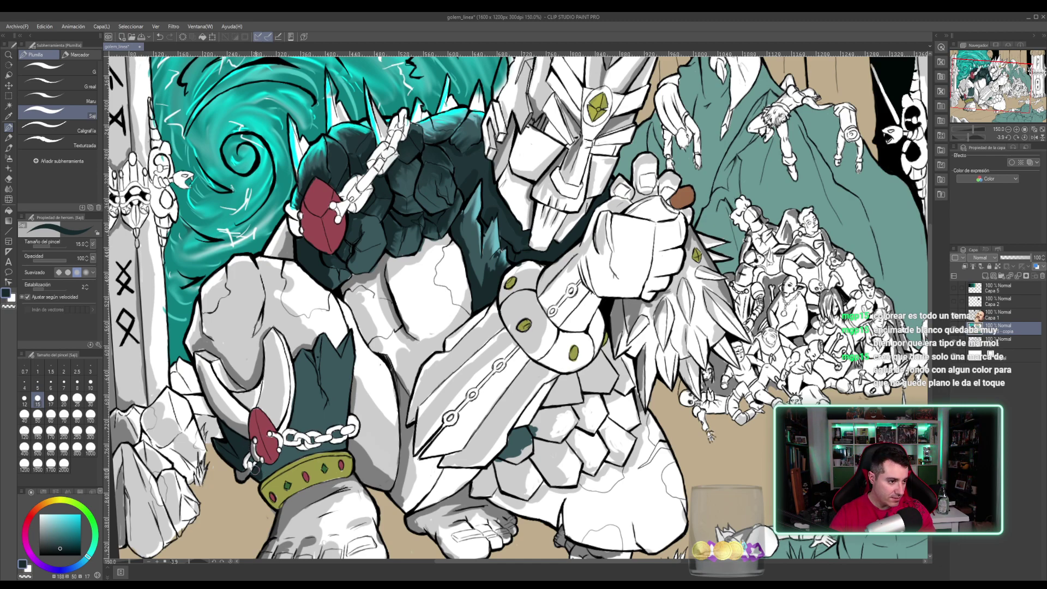
scroll(316, 295, up, 3)
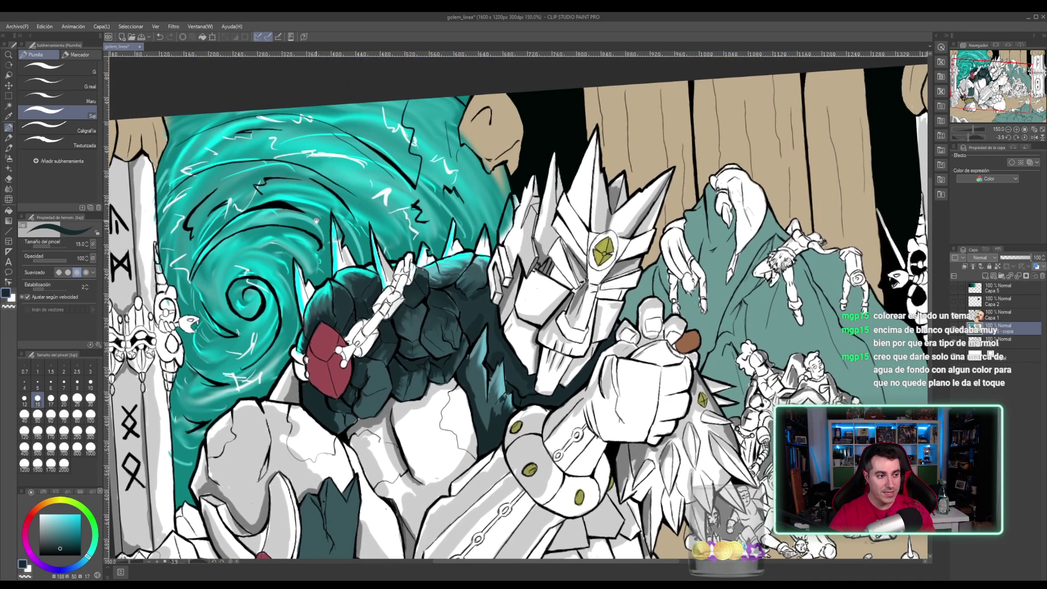
scroll(305, 319, down, 5)
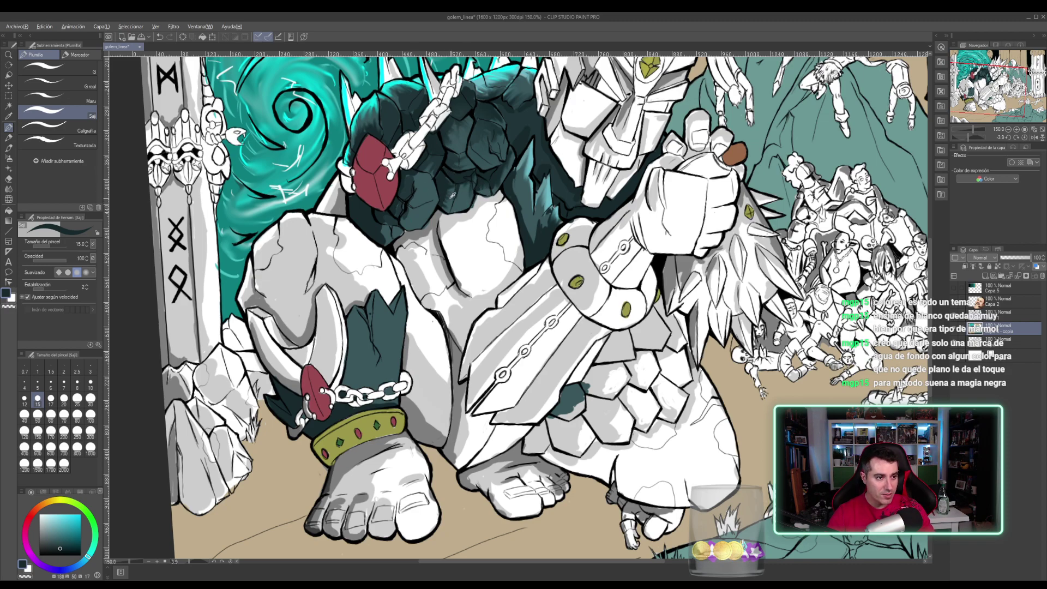
alt+click(461, 203)
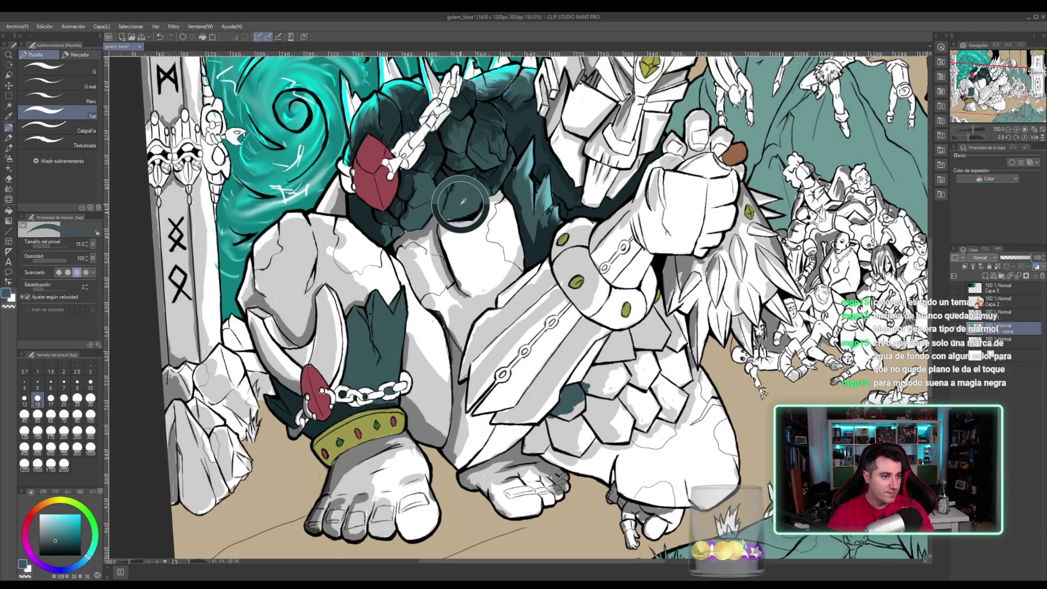
alt+click(528, 159)
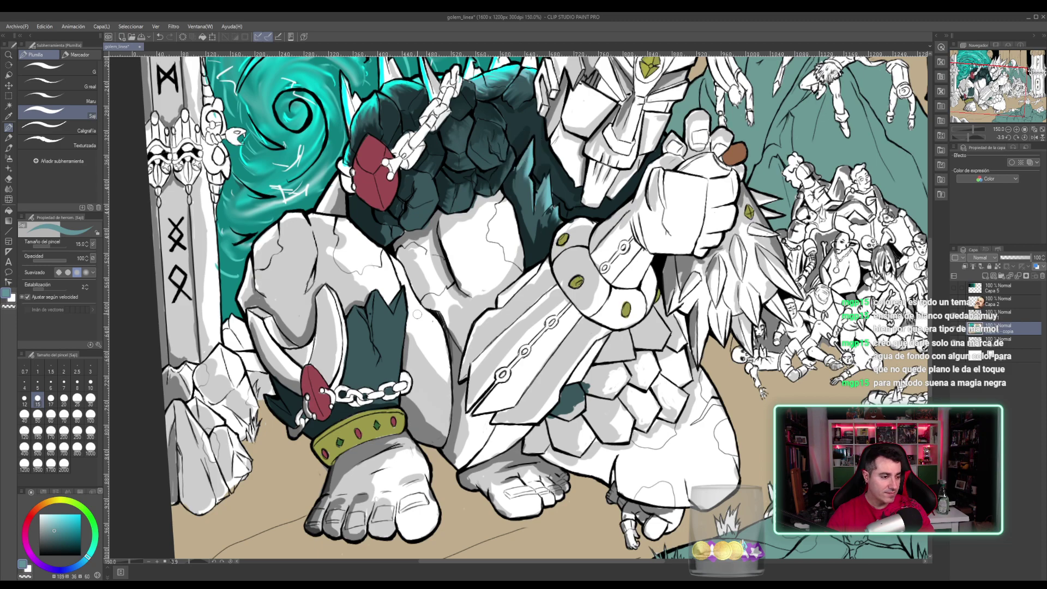
mouse_move(406, 315)
mouse_down()
mouse_move(399, 381)
mouse_move(384, 381)
mouse_up()
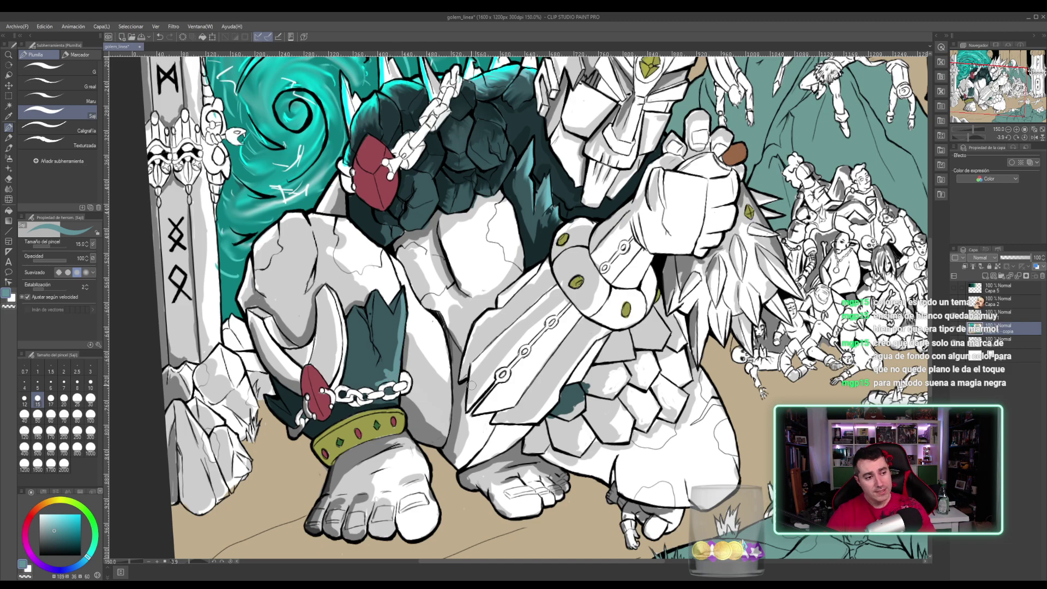
- Sample the mid-dark teal from the forearm crystals and paint the first stone plates at the lower edge of the golem's hip
scroll(435, 341, down, 1)
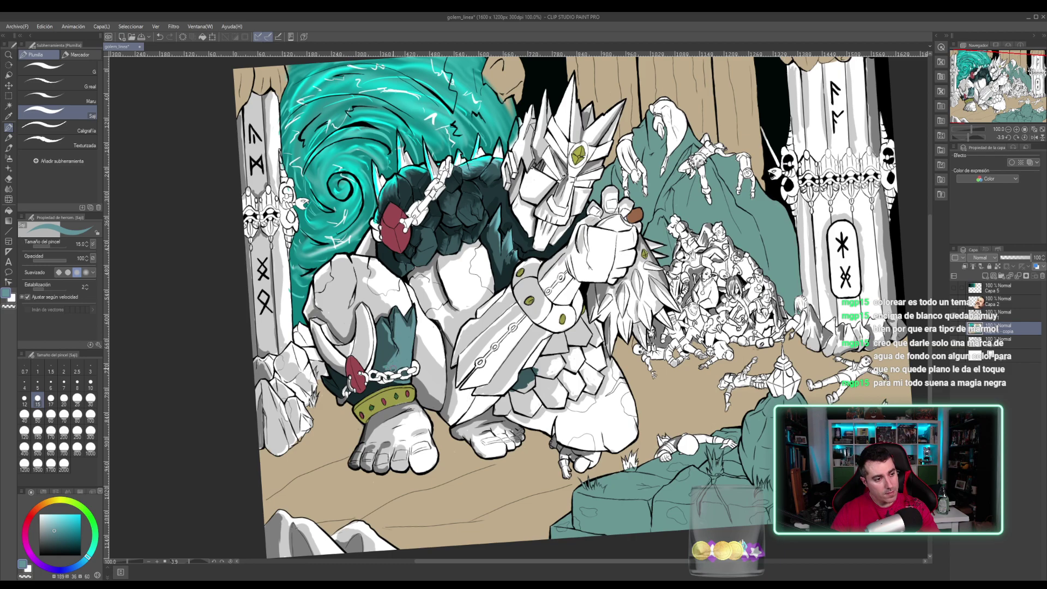
alt+click(387, 356)
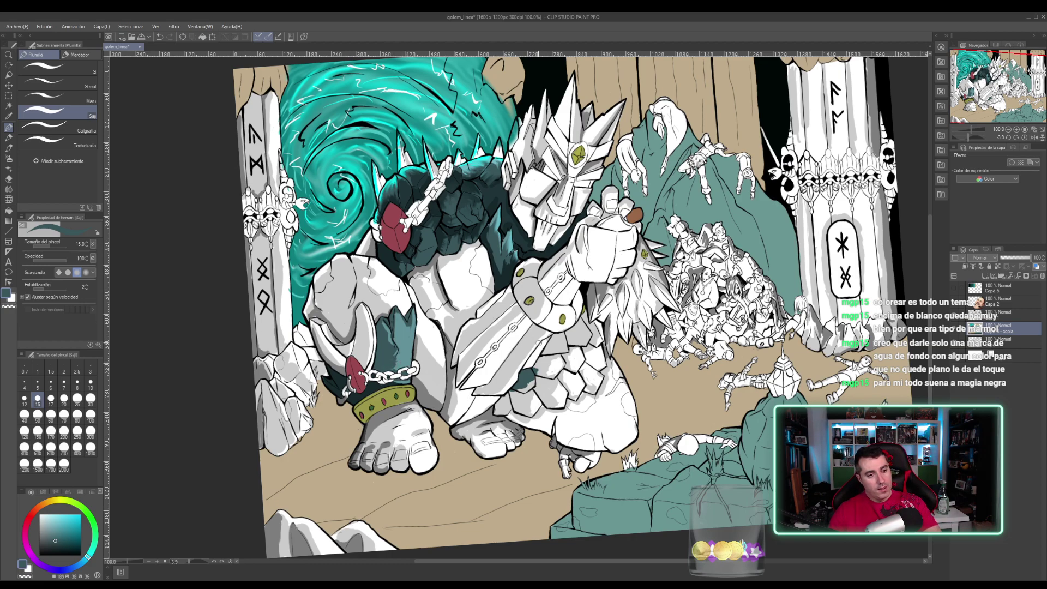
drag(527, 384, 507, 397)
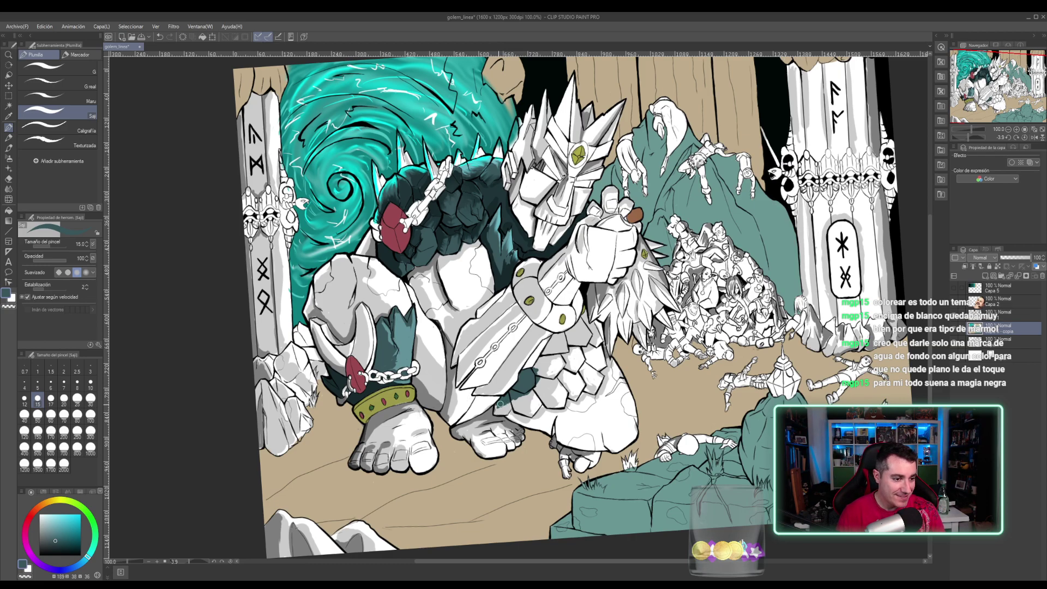
drag(497, 413, 506, 407)
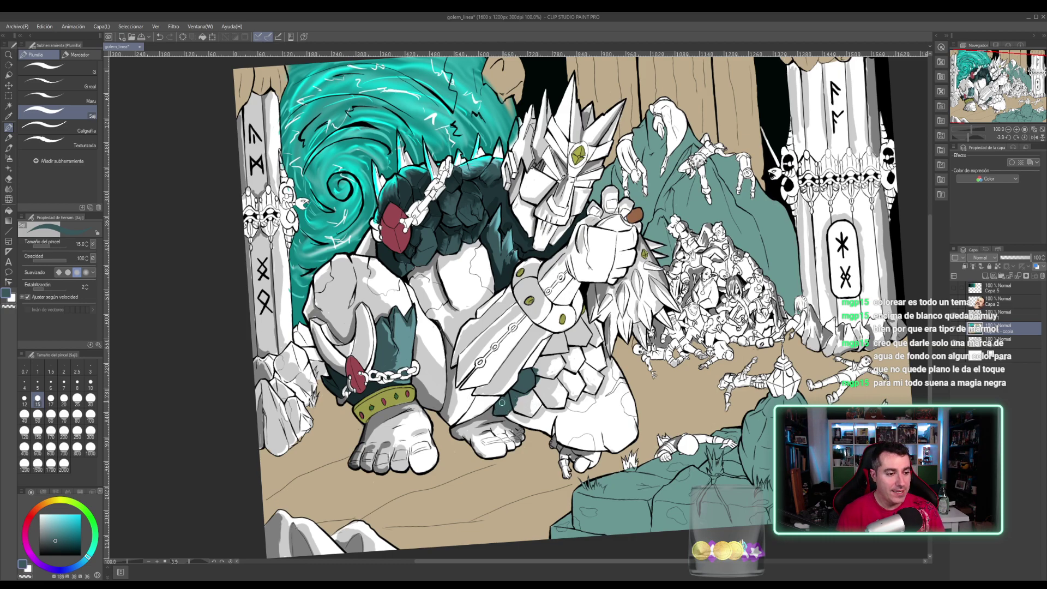
mouse_move(505, 399)
mouse_down()
mouse_move(526, 413)
mouse_move(540, 406)
mouse_move(532, 397)
mouse_move(533, 413)
mouse_move(540, 396)
mouse_up()
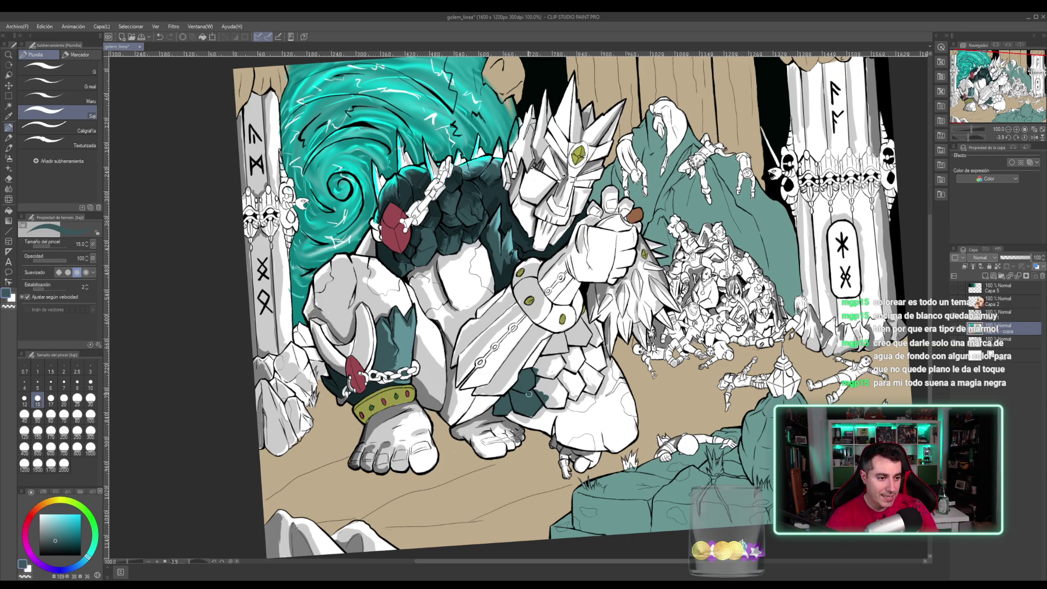
- Fill the remaining stone plates on the golem's hip and thigh with mid-dark teal, and shade them with a sampled darker teal
mouse_move(541, 366)
mouse_down()
mouse_move(551, 344)
mouse_move(493, 248)
mouse_move(450, 235)
mouse_up()
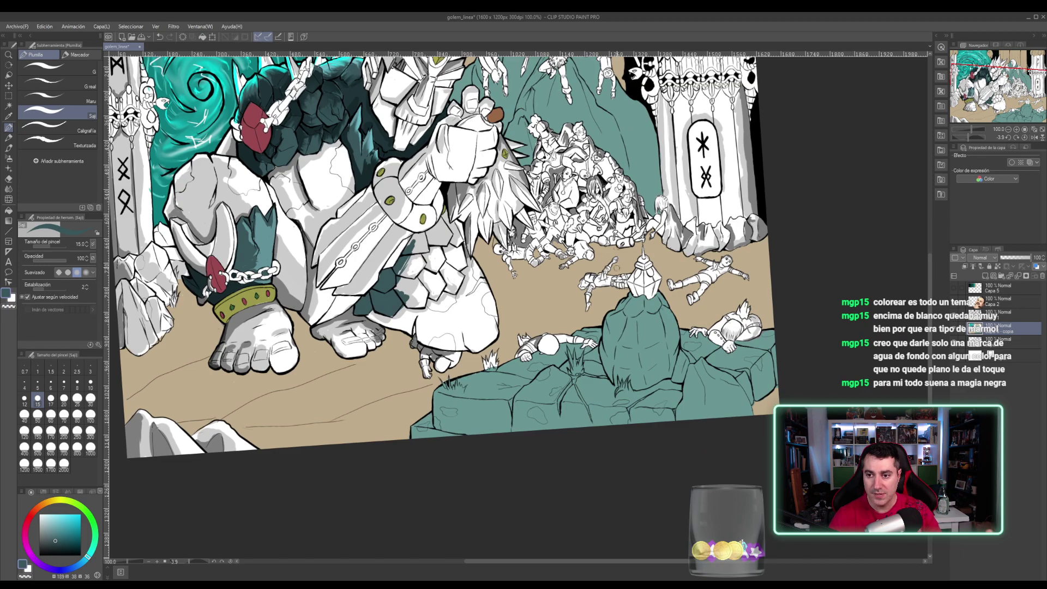
mouse_move(399, 264)
mouse_down()
mouse_move(491, 335)
mouse_move(480, 352)
mouse_move(497, 341)
mouse_move(486, 360)
mouse_move(501, 319)
mouse_up()
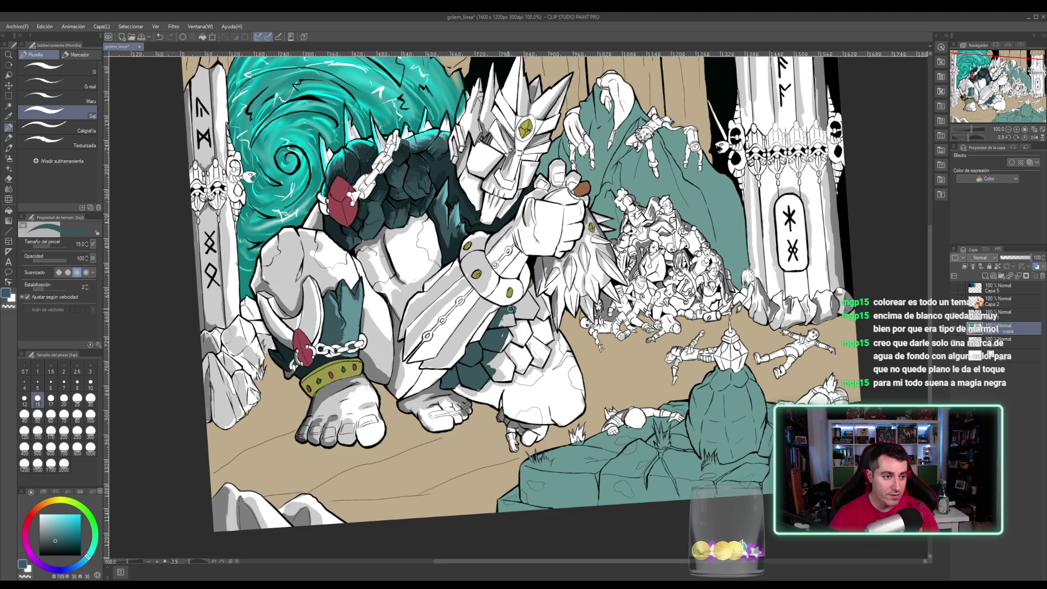
mouse_move(491, 331)
mouse_down()
mouse_move(514, 327)
mouse_move(517, 305)
mouse_up()
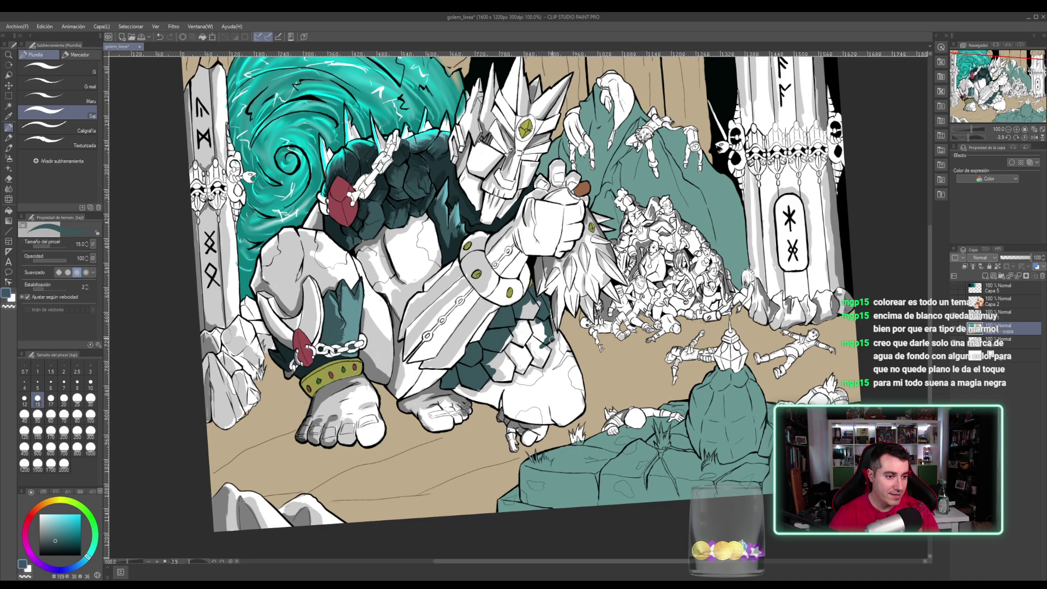
mouse_move(540, 309)
mouse_down()
mouse_move(531, 329)
mouse_move(533, 307)
mouse_move(522, 306)
mouse_move(491, 374)
mouse_move(512, 375)
mouse_move(502, 371)
mouse_move(516, 339)
mouse_move(509, 360)
mouse_move(523, 354)
mouse_move(512, 368)
mouse_move(526, 370)
mouse_move(534, 345)
mouse_move(538, 323)
mouse_move(514, 342)
mouse_move(521, 324)
mouse_move(507, 314)
mouse_move(524, 361)
mouse_move(541, 332)
mouse_move(552, 338)
mouse_move(533, 363)
mouse_up()
click(521, 326)
click(525, 361)
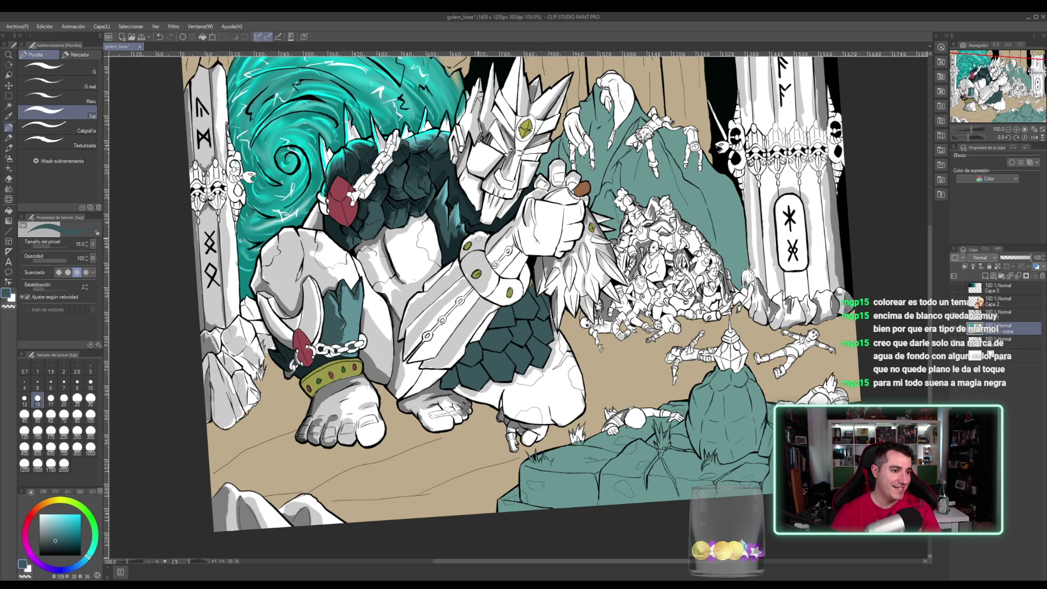
alt+click(449, 257)
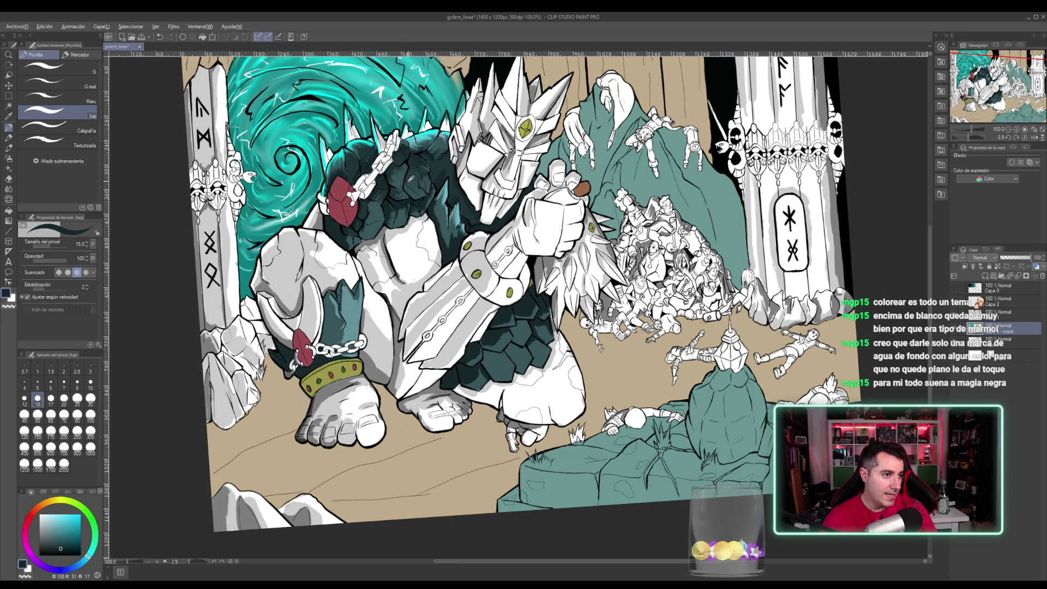
key(alt)
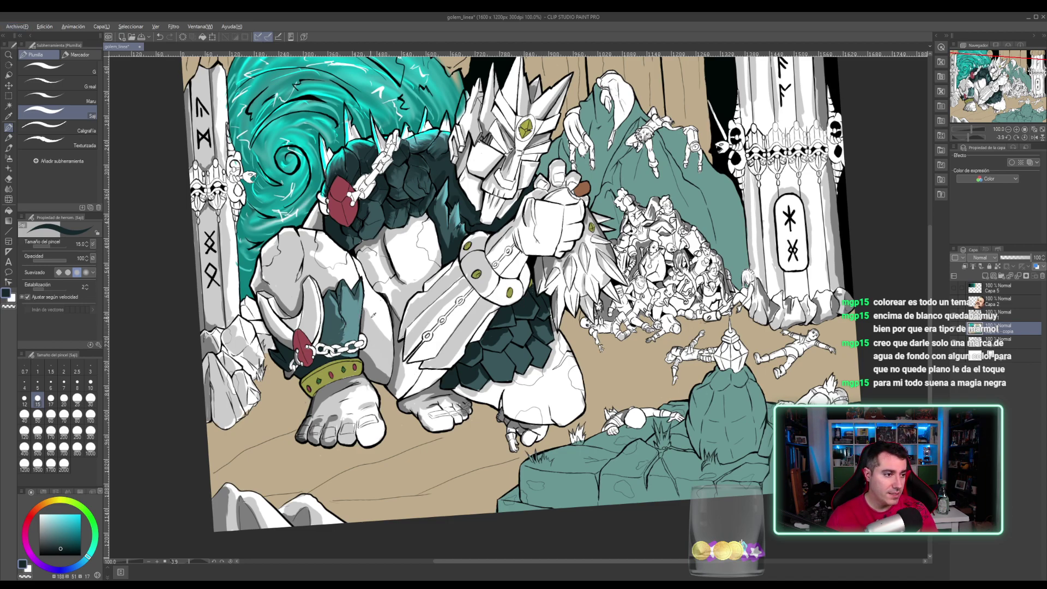
- Sample the light teal from the forearm crystals and paint all the crown crystals on the golem's head with it
alt+click(349, 316)
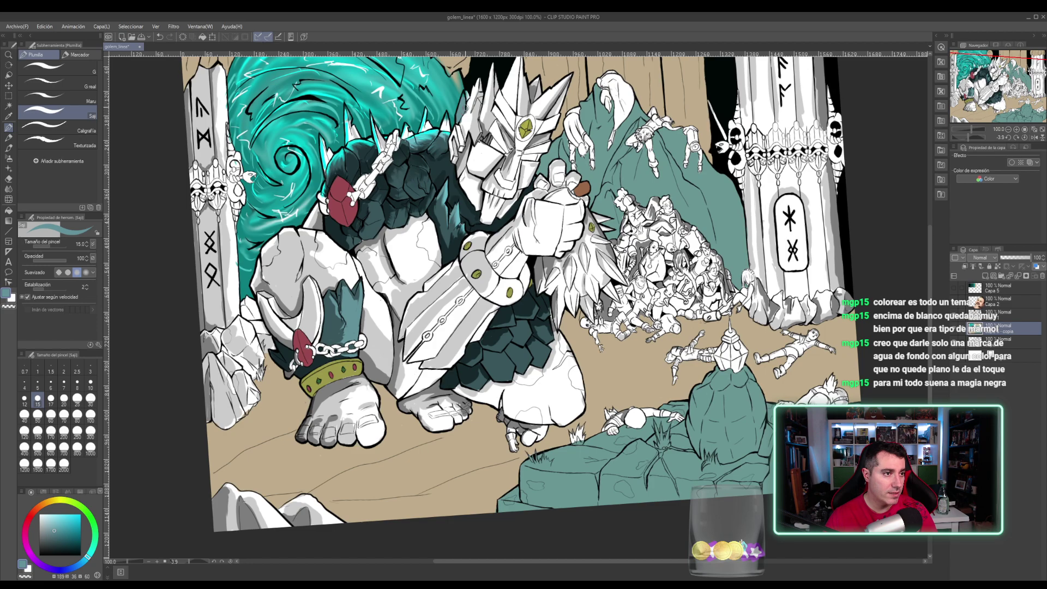
mouse_move(466, 96)
mouse_down()
mouse_move(463, 130)
mouse_move(478, 81)
mouse_move(476, 140)
mouse_move(479, 115)
mouse_move(478, 130)
mouse_up()
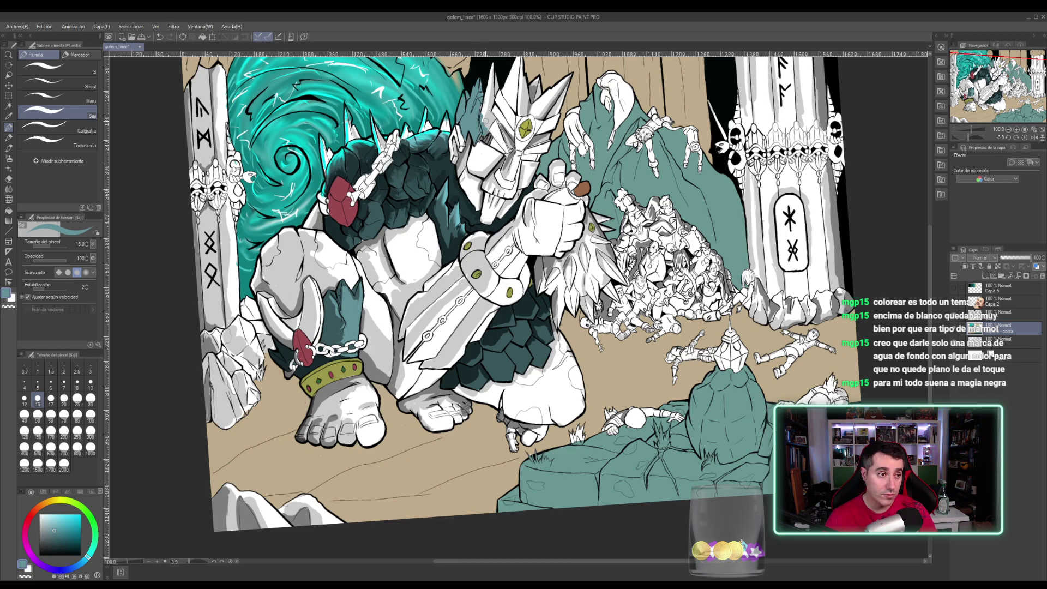
mouse_move(486, 120)
mouse_down()
mouse_move(450, 164)
mouse_move(454, 124)
mouse_up()
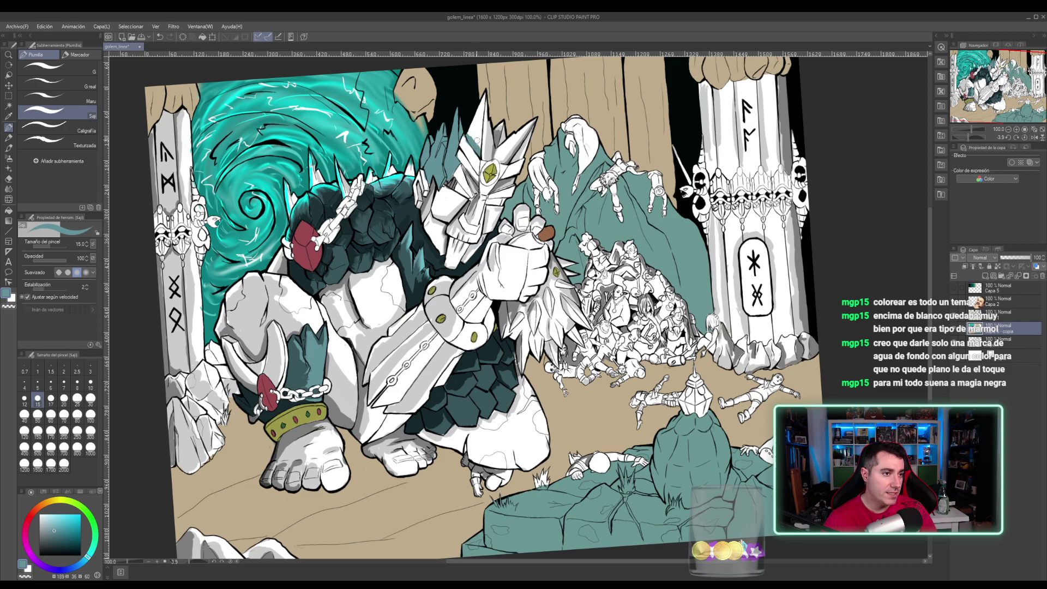
mouse_move(479, 116)
mouse_down()
mouse_move(480, 150)
mouse_move(480, 104)
mouse_move(486, 141)
mouse_up()
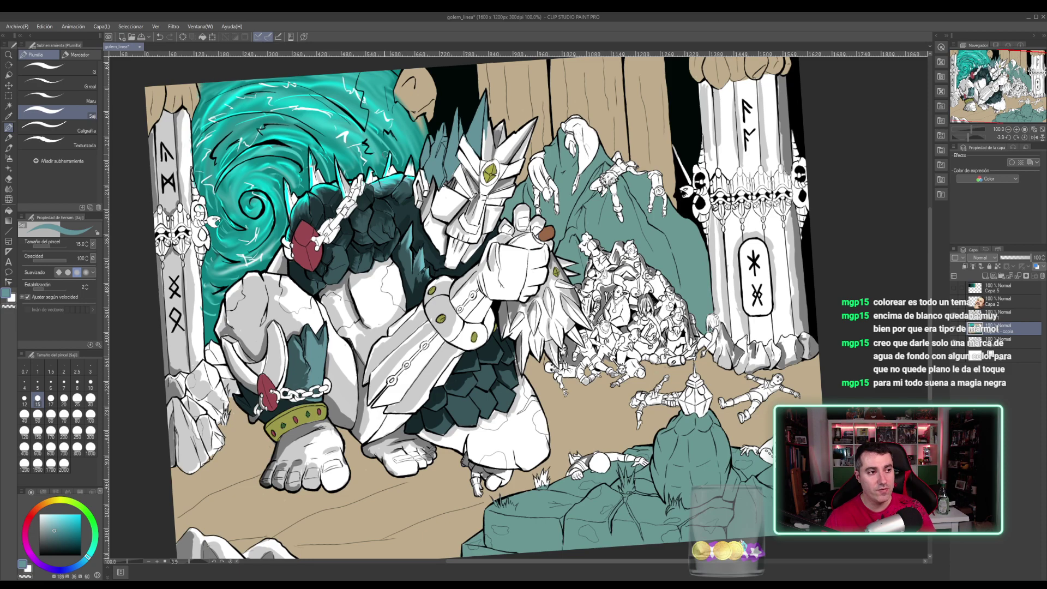
drag(486, 137, 482, 159)
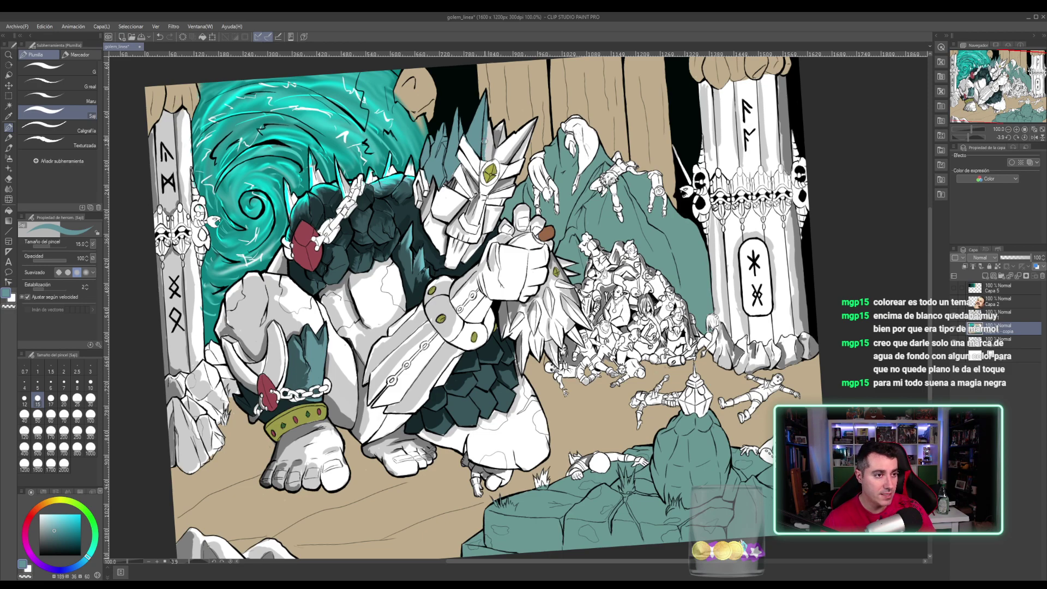
mouse_move(484, 145)
mouse_down()
mouse_move(489, 125)
mouse_move(489, 144)
mouse_up()
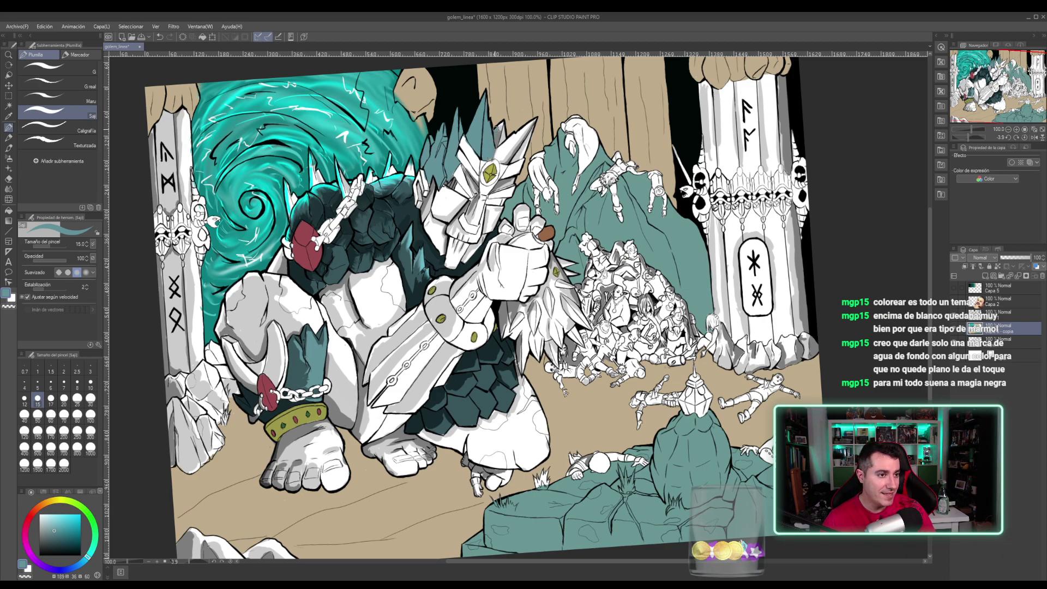
mouse_move(496, 130)
mouse_down()
mouse_move(504, 144)
mouse_move(493, 157)
mouse_move(508, 156)
mouse_move(512, 146)
mouse_move(500, 150)
mouse_move(527, 129)
mouse_move(513, 162)
mouse_move(522, 157)
mouse_up()
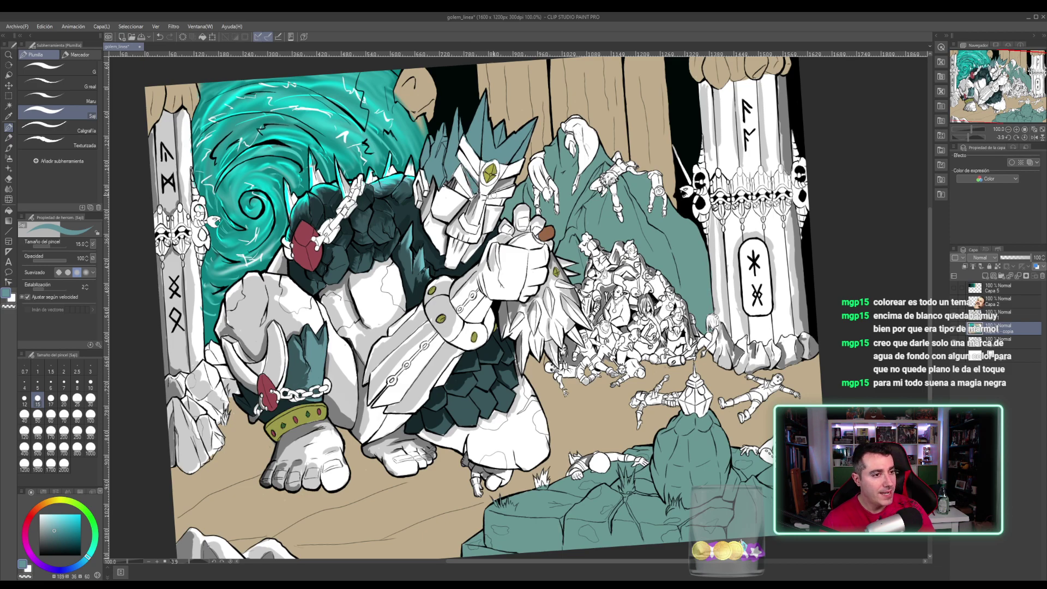
scroll(457, 197, up, 1)
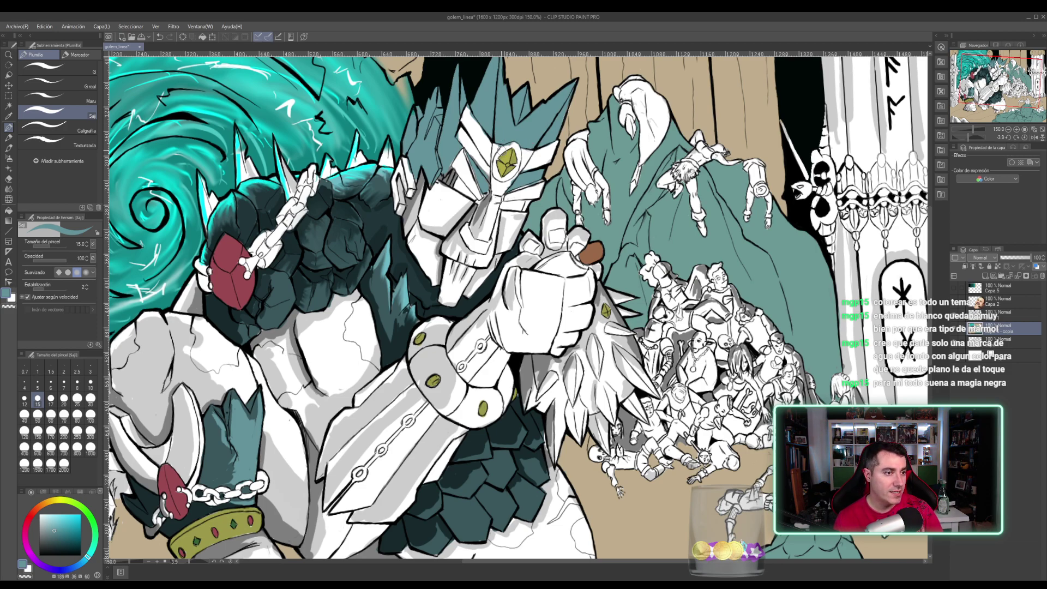
- Sample the olive gold from the golem's ankle band and paint the left arm of the crown's headband with it
key(e)
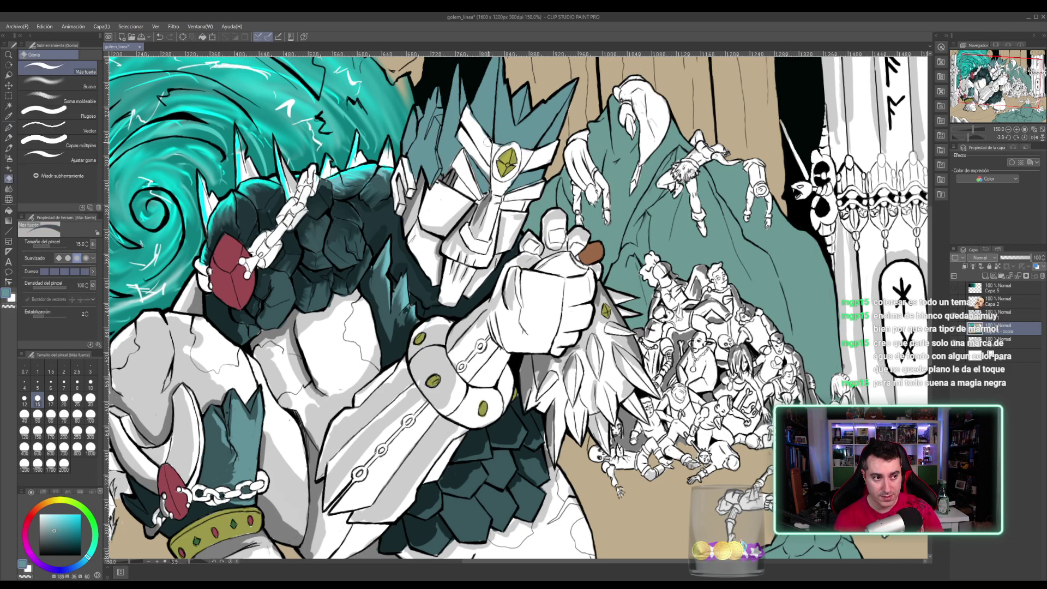
key(i)
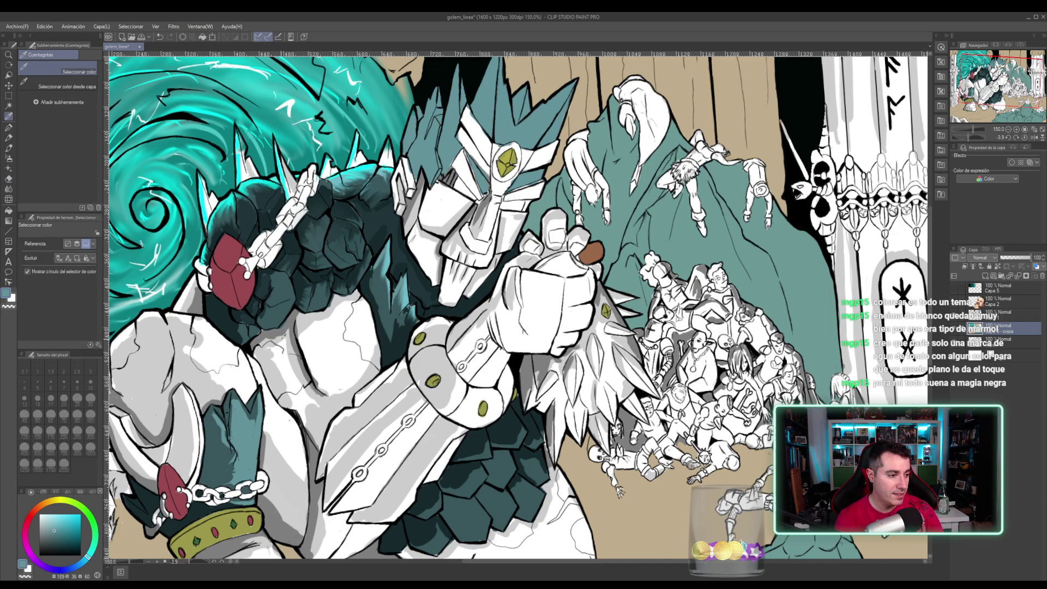
click(224, 522)
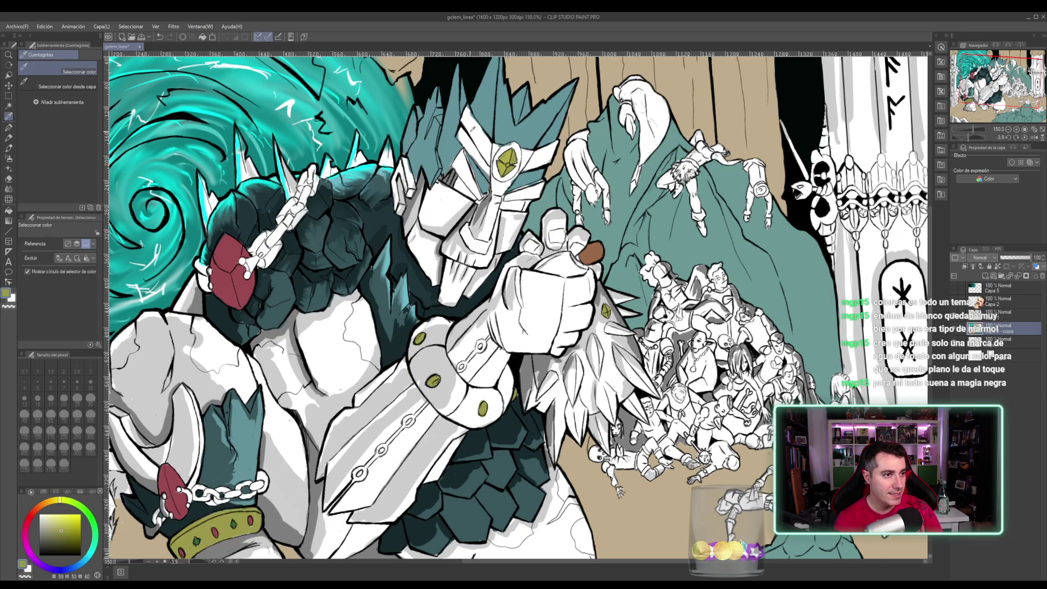
key(p)
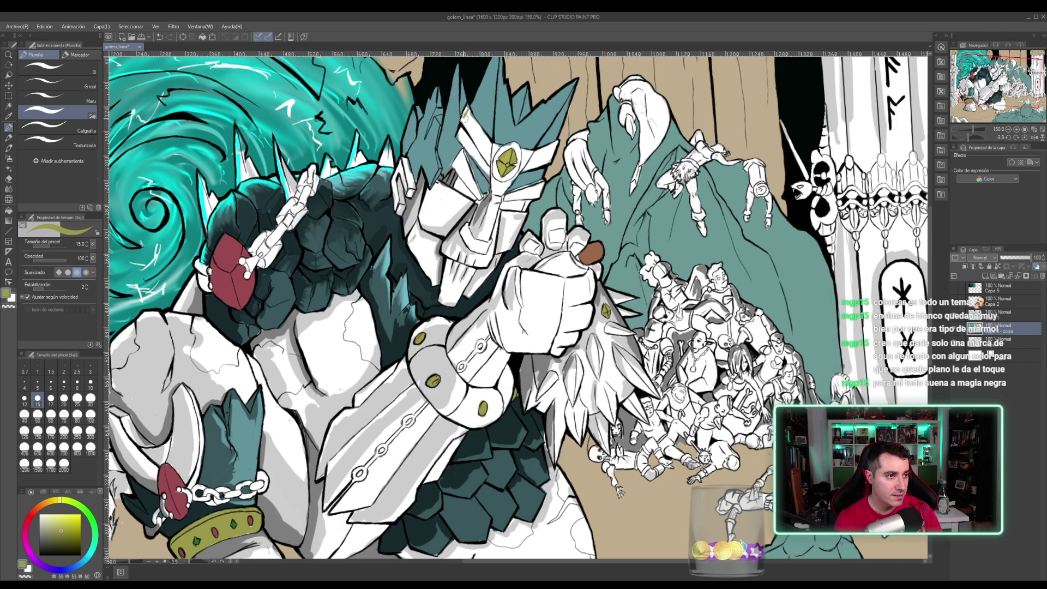
mouse_move(464, 108)
mouse_down()
mouse_move(480, 131)
mouse_move(463, 123)
mouse_move(460, 133)
mouse_move(473, 149)
mouse_move(465, 143)
mouse_move(478, 141)
mouse_move(465, 146)
mouse_move(493, 162)
mouse_move(476, 161)
mouse_move(488, 176)
mouse_move(492, 162)
mouse_up()
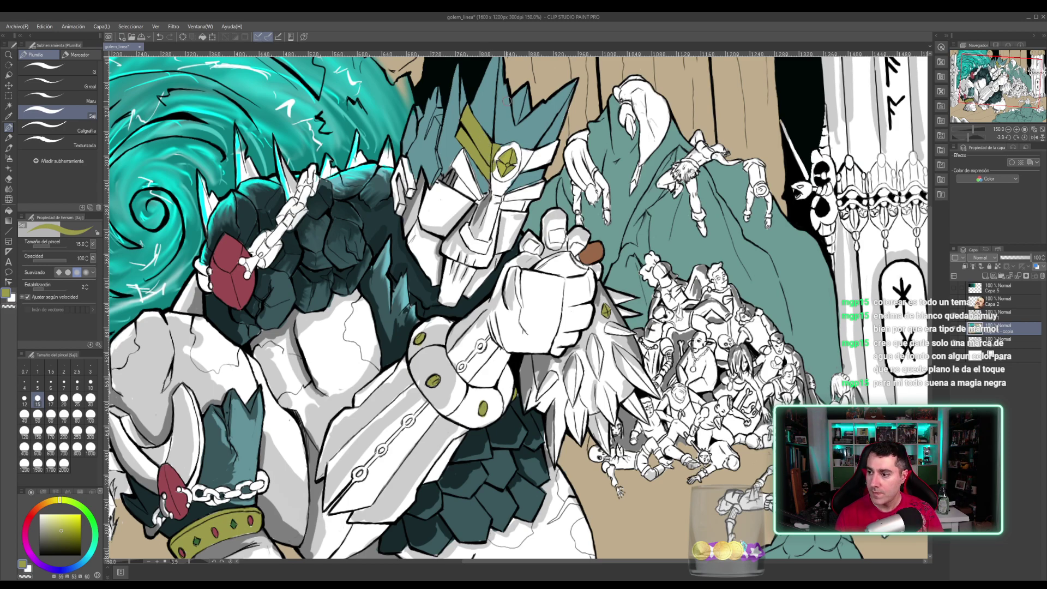
- Paint the oval setting around the headband's central gem and the point below it in olive gold
scroll(507, 103, up, 3)
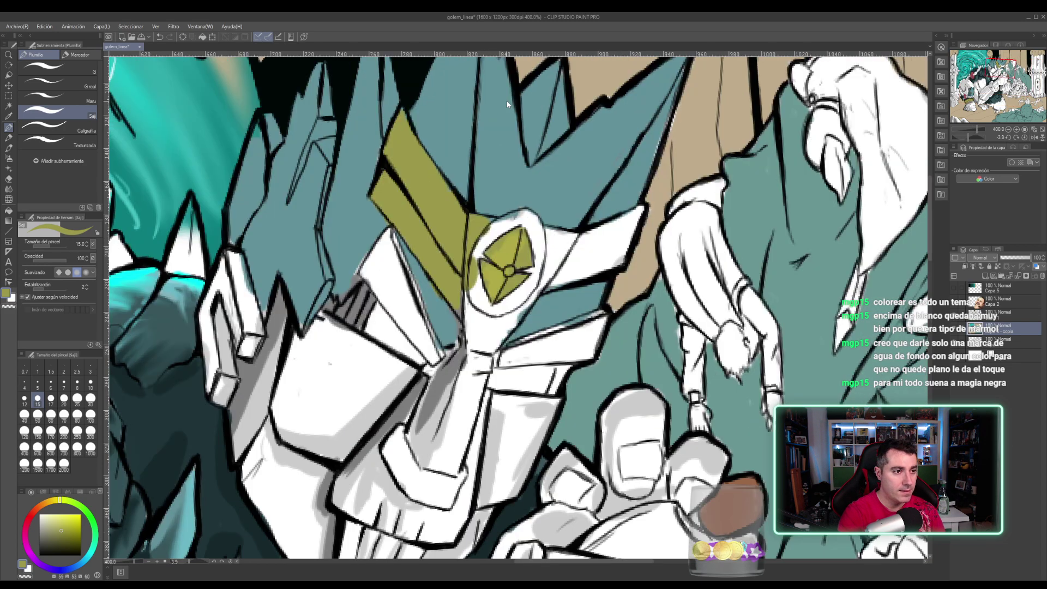
mouse_move(452, 303)
mouse_down()
mouse_move(394, 231)
mouse_move(379, 234)
mouse_move(385, 253)
mouse_move(379, 211)
mouse_move(391, 211)
mouse_move(395, 276)
mouse_move(403, 263)
mouse_move(401, 276)
mouse_move(418, 268)
mouse_move(411, 278)
mouse_move(417, 266)
mouse_move(405, 260)
mouse_move(398, 209)
mouse_move(421, 256)
mouse_move(448, 222)
mouse_move(421, 272)
mouse_move(467, 207)
mouse_move(437, 239)
mouse_move(475, 206)
mouse_up()
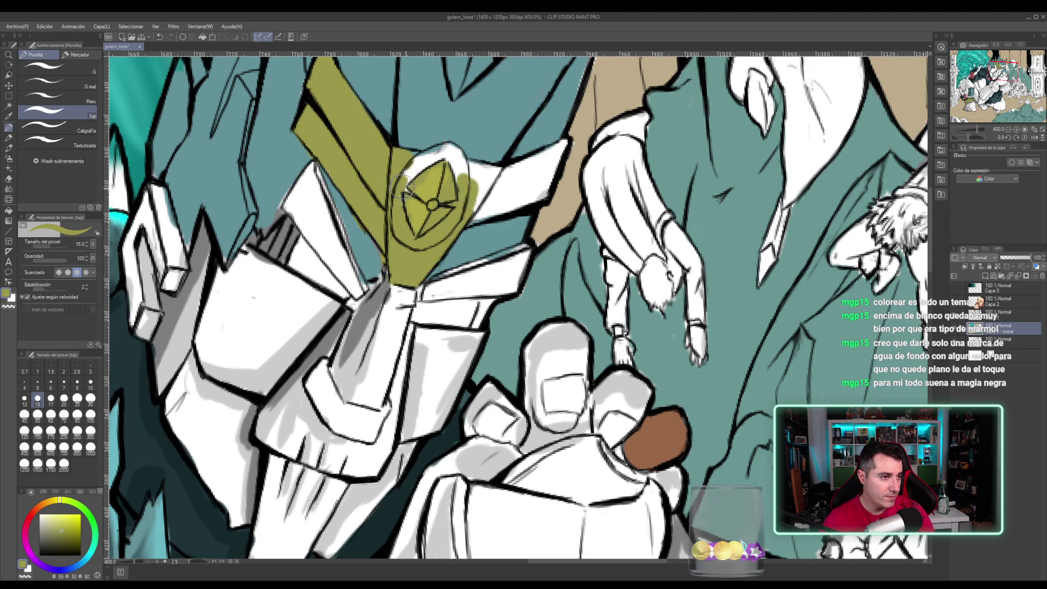
mouse_move(398, 207)
mouse_down()
mouse_move(443, 152)
mouse_move(407, 159)
mouse_move(432, 152)
mouse_move(452, 158)
mouse_move(461, 179)
mouse_move(449, 151)
mouse_move(467, 179)
mouse_move(473, 169)
mouse_move(484, 183)
mouse_move(481, 173)
mouse_move(494, 175)
mouse_move(473, 212)
mouse_move(493, 169)
mouse_move(479, 194)
mouse_up()
- Fill the right arm of the headband with sampled olive gold, cleaning its edges with the sampled crown teal
alt+click(364, 257)
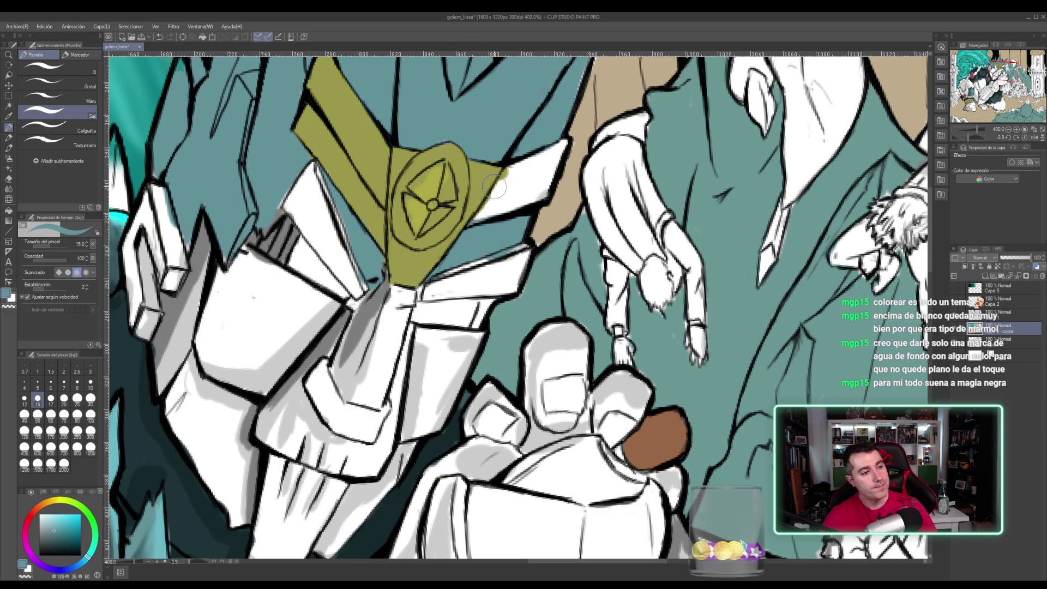
alt+click(470, 224)
drag(502, 170, 471, 217)
alt+click(484, 185)
mouse_move(509, 174)
mouse_down()
mouse_move(485, 207)
mouse_move(493, 215)
mouse_move(466, 218)
mouse_move(551, 197)
mouse_move(521, 195)
mouse_move(540, 178)
mouse_move(523, 175)
mouse_move(570, 140)
mouse_move(541, 191)
mouse_up()
alt+click(584, 139)
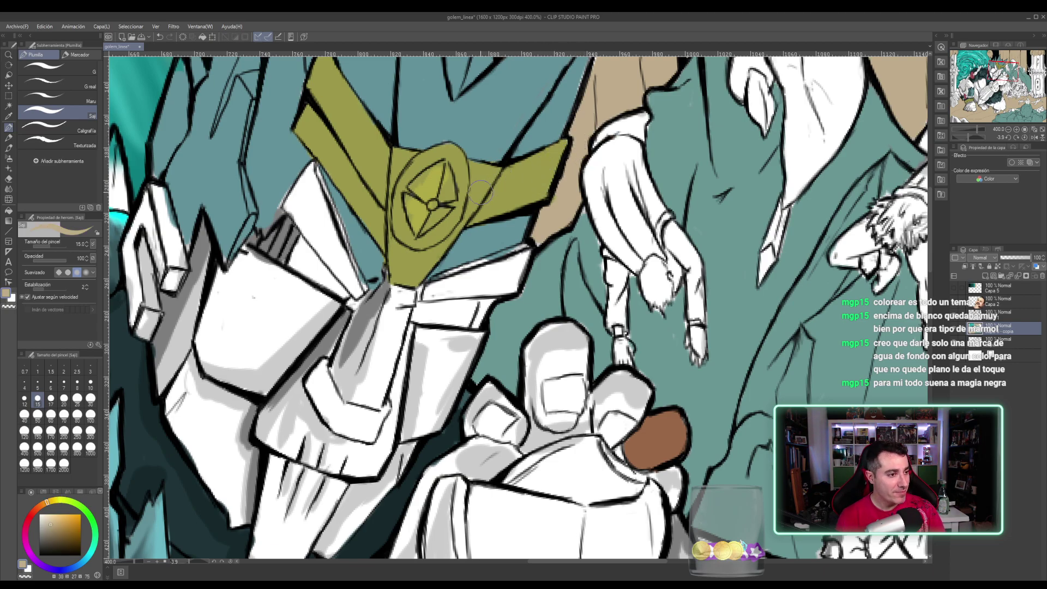
- Sample the crown's light teal, paint the left brow plate under the headband, and undo the last stroke
alt+click(341, 208)
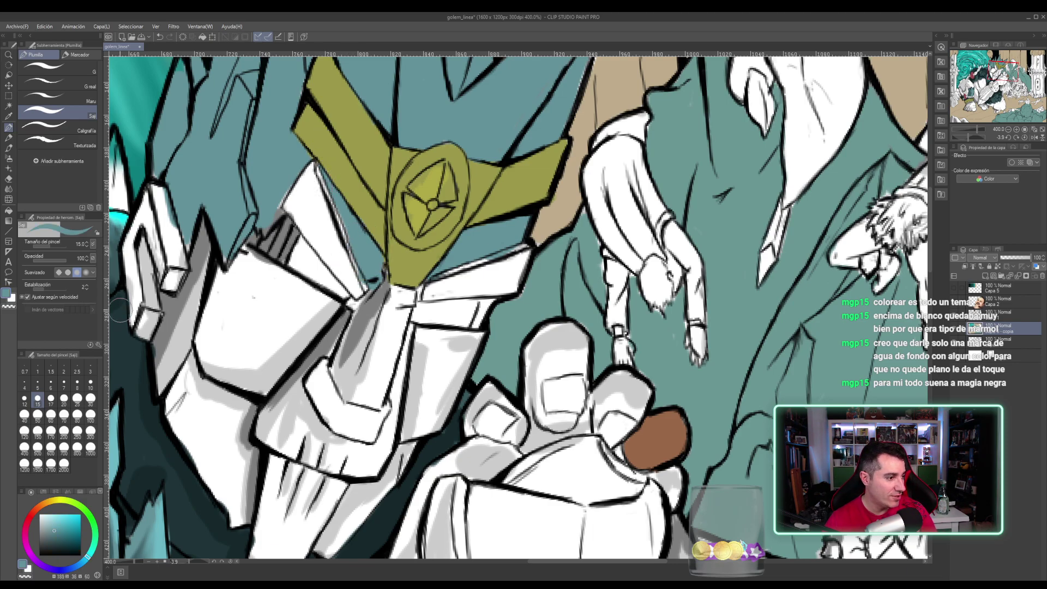
mouse_move(285, 202)
mouse_down()
mouse_move(308, 174)
mouse_move(321, 208)
mouse_move(314, 178)
mouse_move(334, 238)
mouse_up()
mouse_move(321, 181)
mouse_down()
mouse_move(342, 252)
mouse_move(302, 191)
mouse_move(317, 229)
mouse_move(310, 236)
mouse_move(296, 182)
mouse_move(339, 247)
mouse_move(335, 209)
mouse_move(359, 278)
mouse_move(347, 251)
mouse_move(333, 251)
mouse_move(338, 267)
mouse_move(309, 234)
mouse_move(346, 289)
mouse_move(357, 290)
mouse_move(341, 265)
mouse_up()
drag(228, 330, 290, 196)
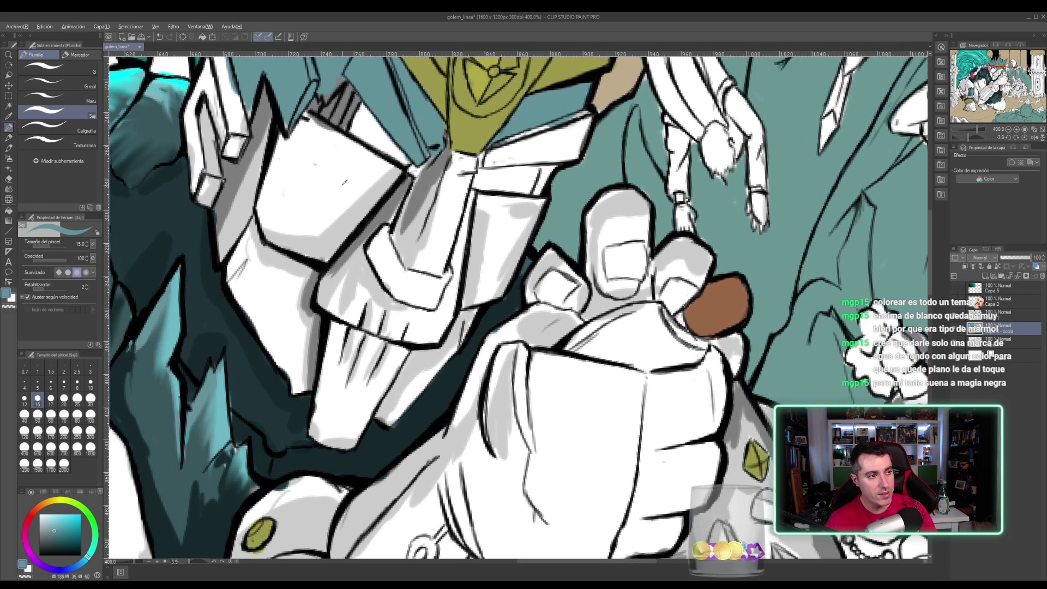
drag(463, 106, 422, 183)
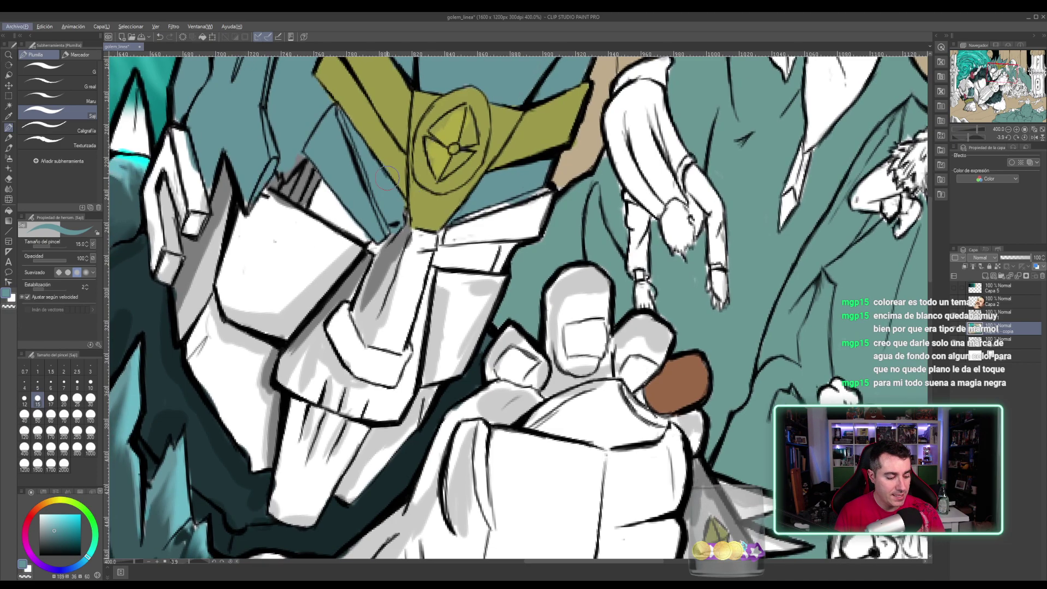
mouse_move(308, 221)
mouse_down()
mouse_move(336, 203)
mouse_move(457, 176)
mouse_up()
key(ctrl+z)
- Rotate the canvas and paint the right brow plate and the small area beside the nose bridge in light teal
key(r)
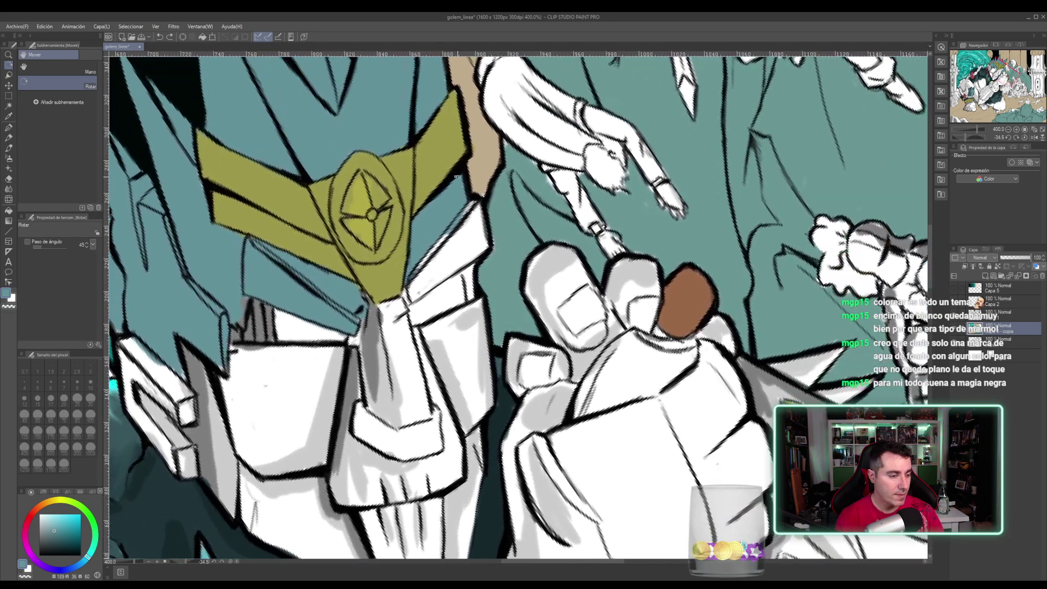
key(p)
mouse_move(450, 235)
mouse_down()
mouse_move(421, 261)
mouse_move(408, 304)
mouse_move(482, 240)
mouse_move(457, 267)
mouse_move(478, 248)
mouse_move(471, 205)
mouse_move(431, 257)
mouse_move(471, 217)
mouse_move(482, 248)
mouse_move(476, 203)
mouse_up()
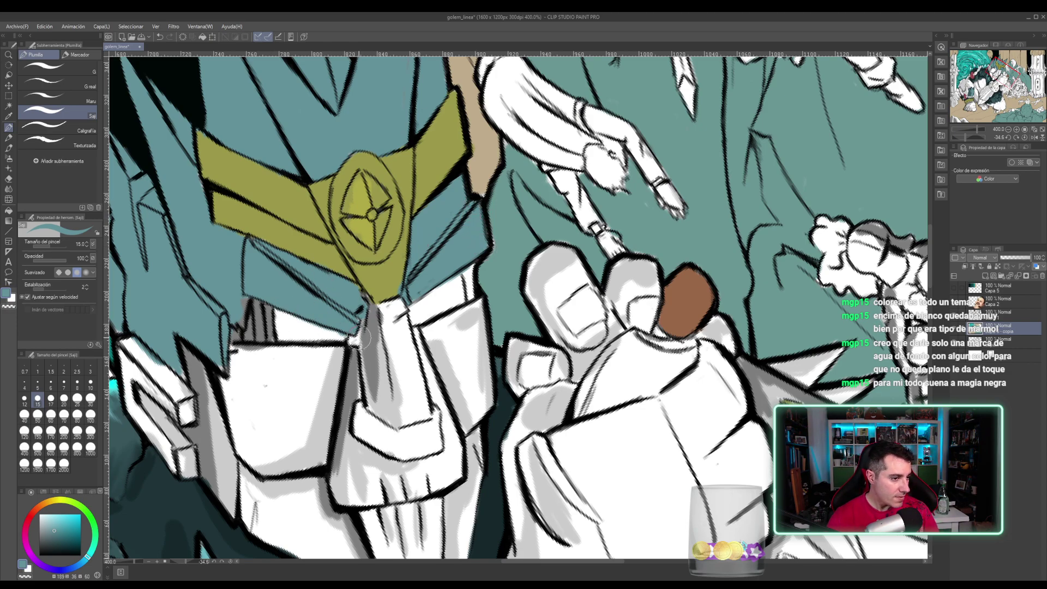
mouse_move(351, 345)
mouse_down()
mouse_move(364, 314)
mouse_move(352, 346)
mouse_up()
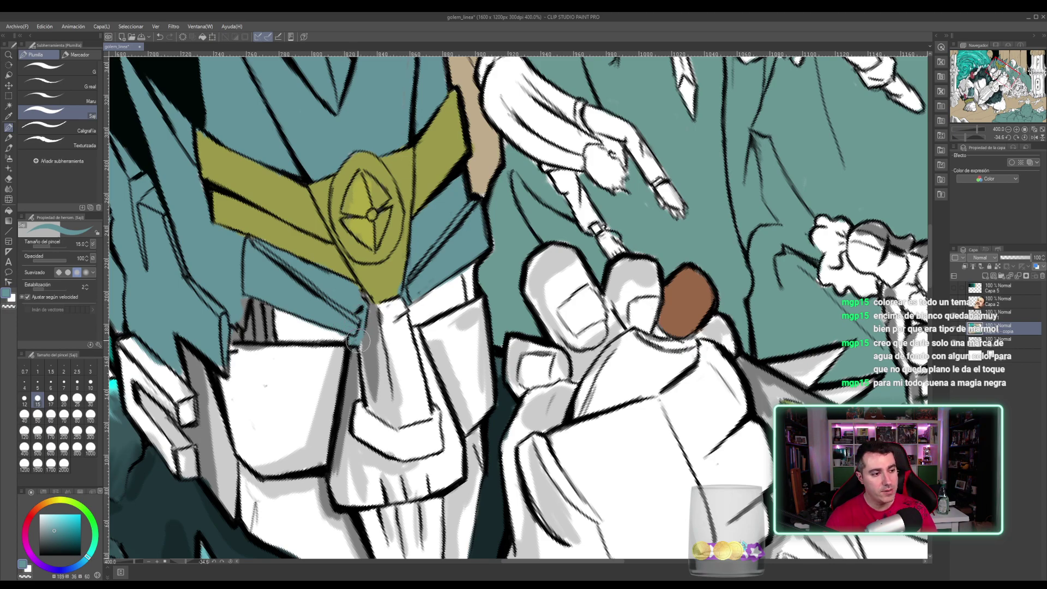
drag(294, 341, 351, 283)
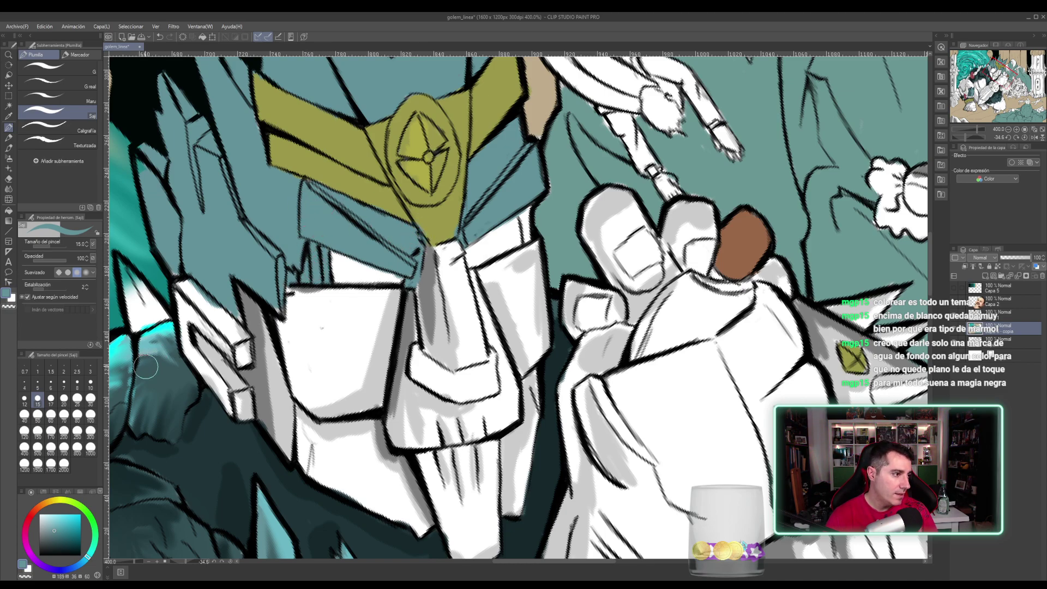
- Choose a darker teal and fill the shadowed recesses around both of the golem's eyes, beneath the brow plates
click(63, 543)
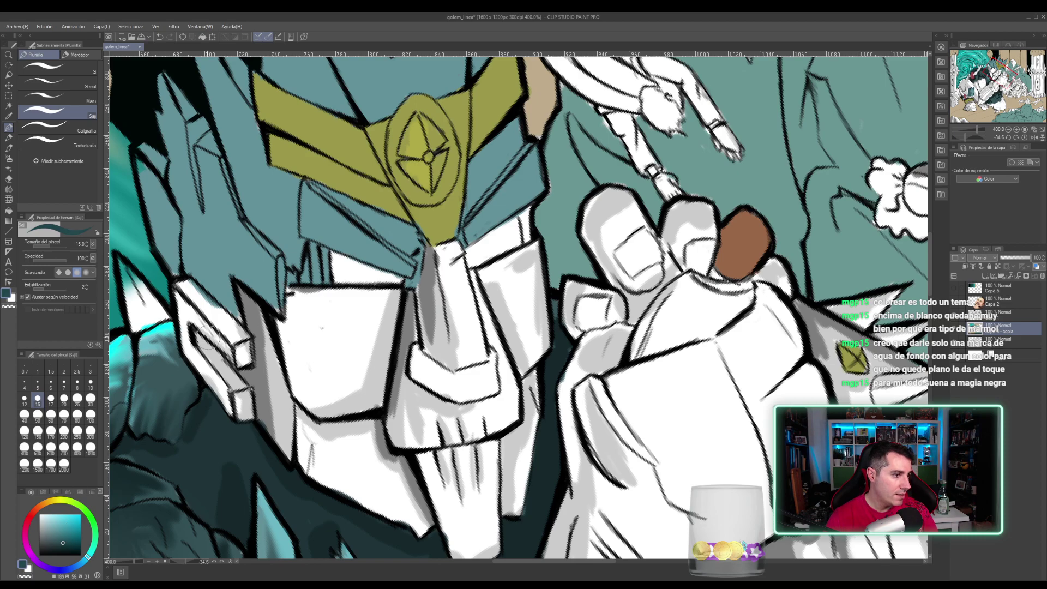
mouse_move(314, 265)
mouse_down()
mouse_move(313, 243)
mouse_move(326, 252)
mouse_move(326, 278)
mouse_move(289, 281)
mouse_move(313, 256)
mouse_move(326, 283)
mouse_move(322, 255)
mouse_up()
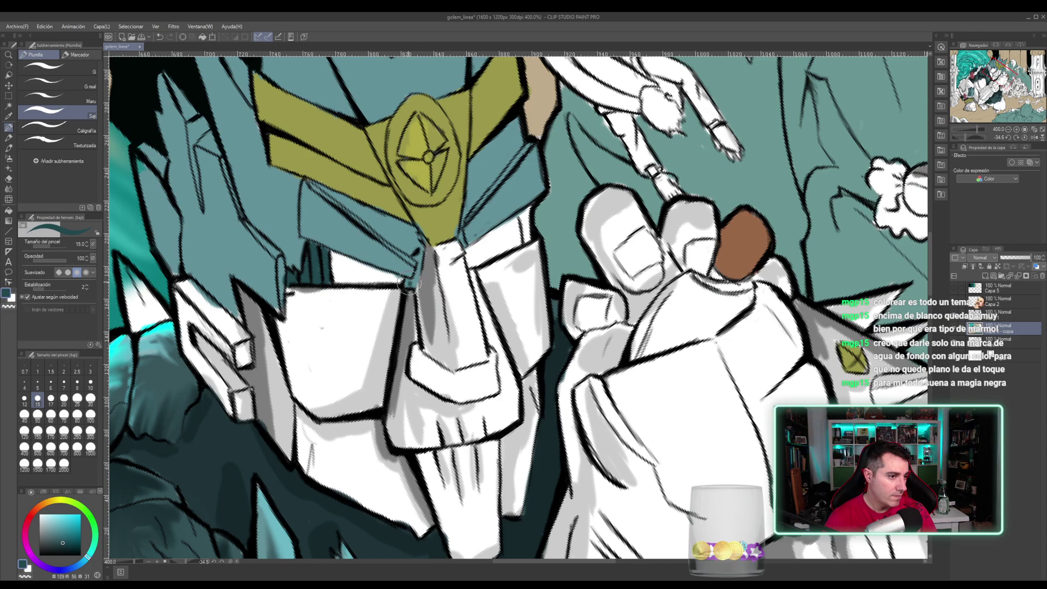
mouse_move(409, 283)
mouse_down()
mouse_move(420, 254)
mouse_move(416, 275)
mouse_up()
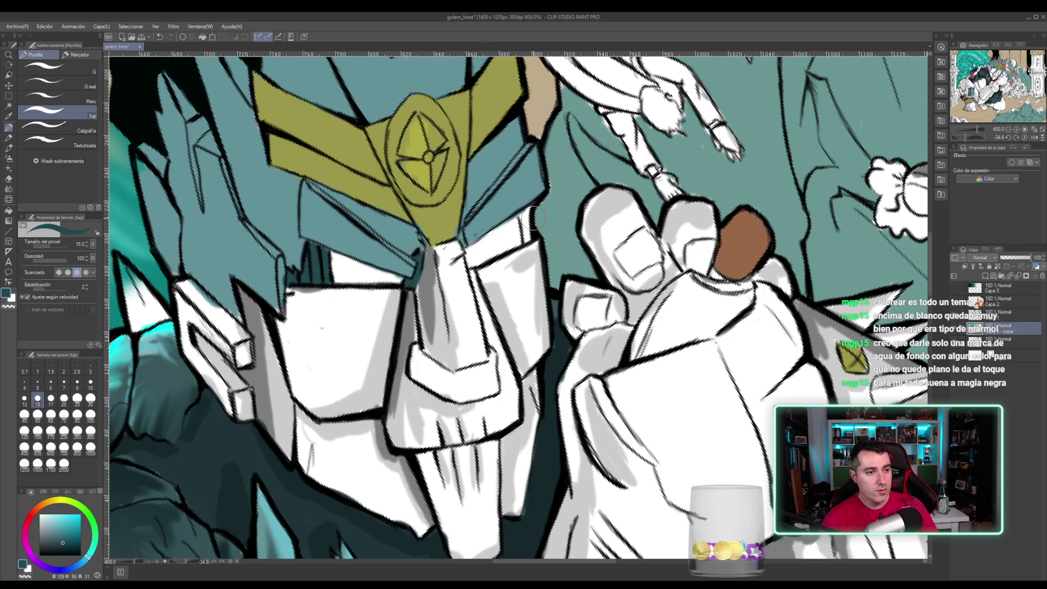
drag(531, 217, 527, 224)
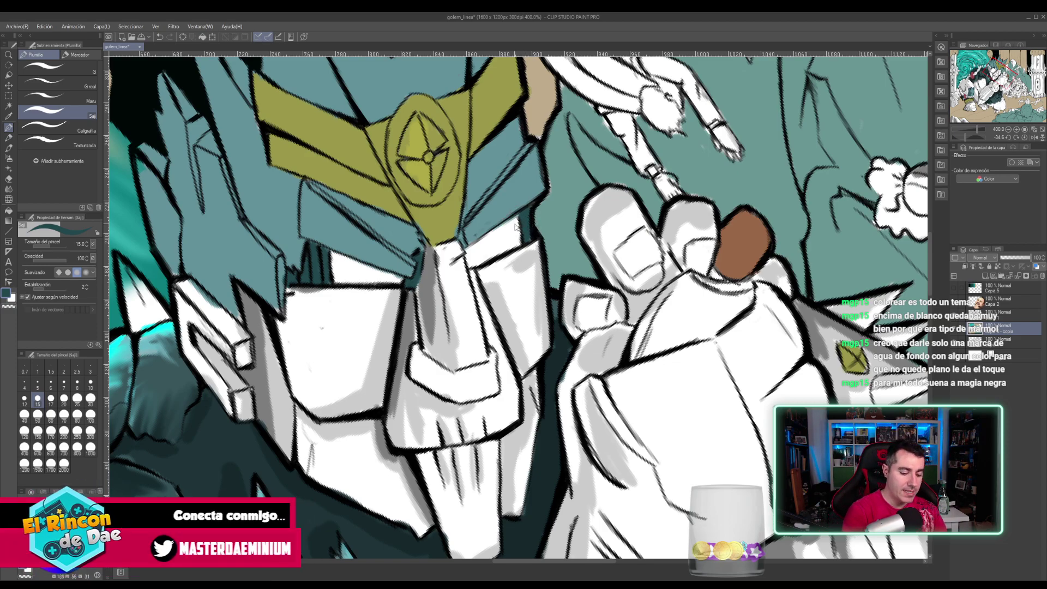
- Rotate the canvas back to an almost level view and save the illustration
scroll(516, 226, down, 3)
scroll(516, 226, down, 3)
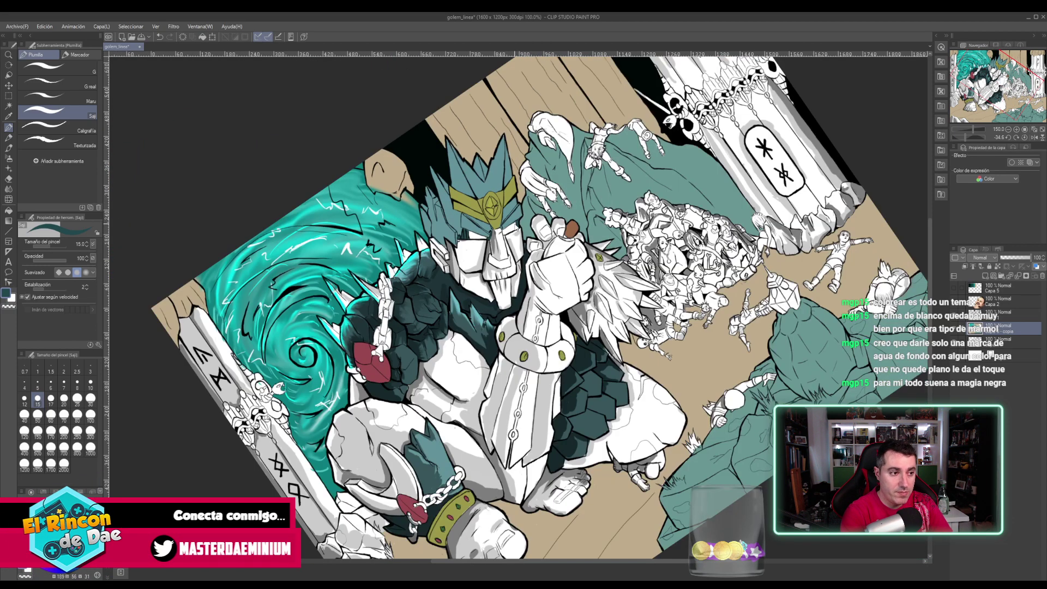
key(r)
drag(308, 250, 452, 257)
key(r)
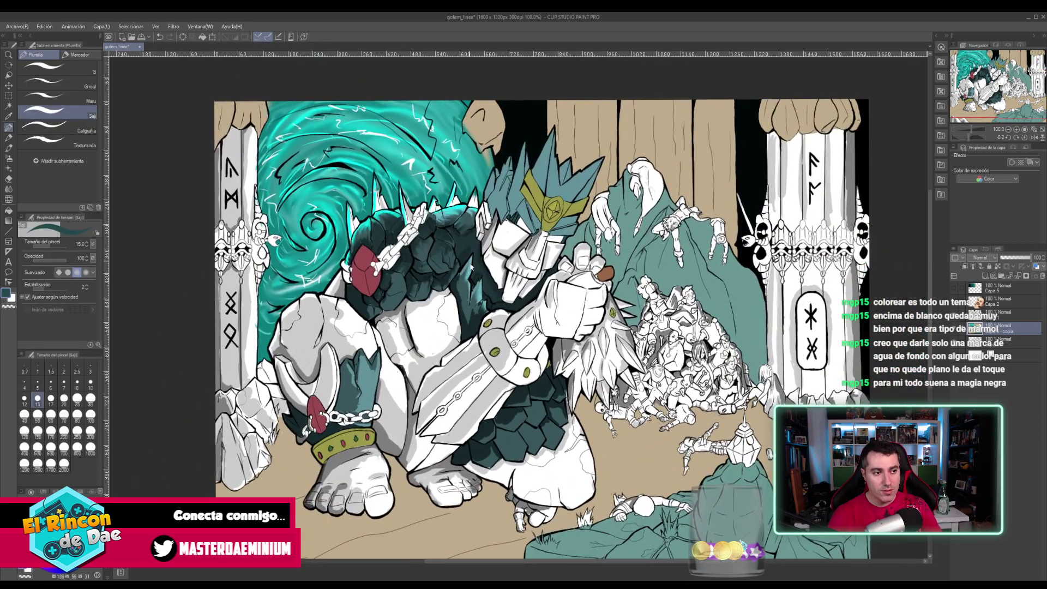
key(ctrl+s)
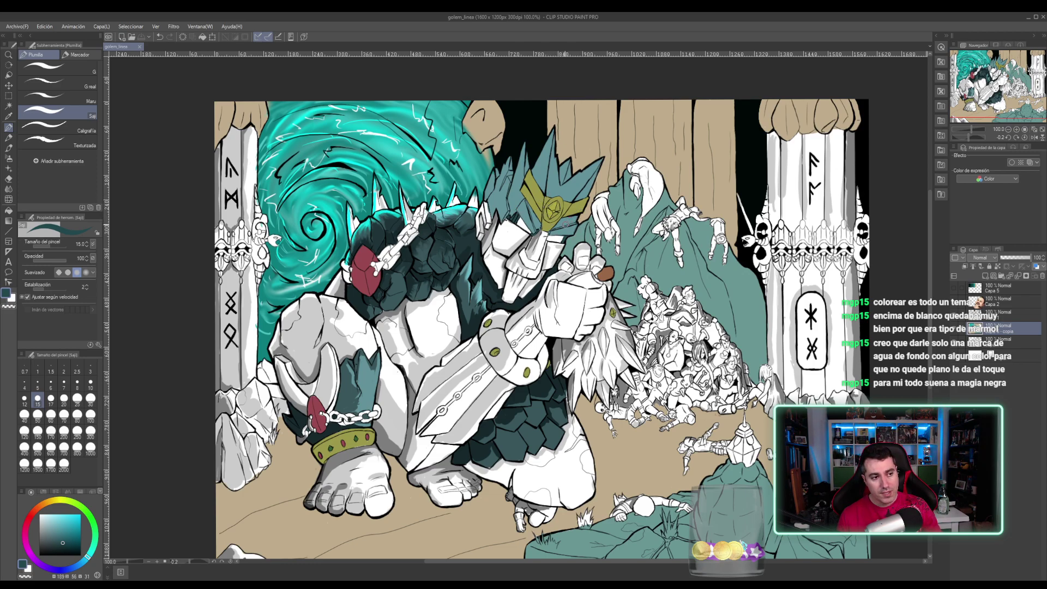
- On the line art layer, draw the missing lower strip of the headband's right arm in sampled black
scroll(489, 232, up, 6)
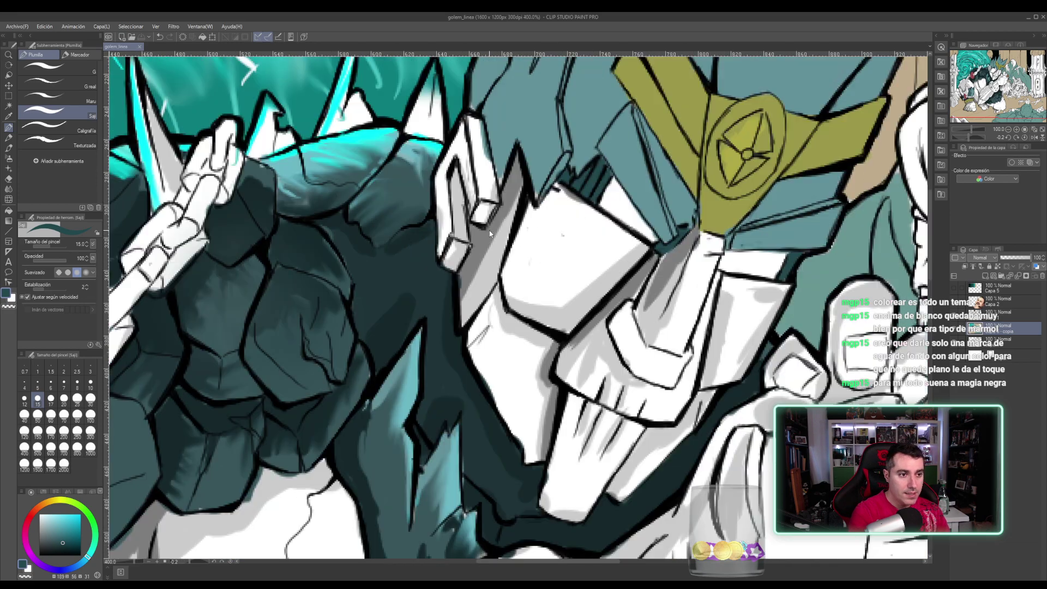
drag(559, 100, 422, 124)
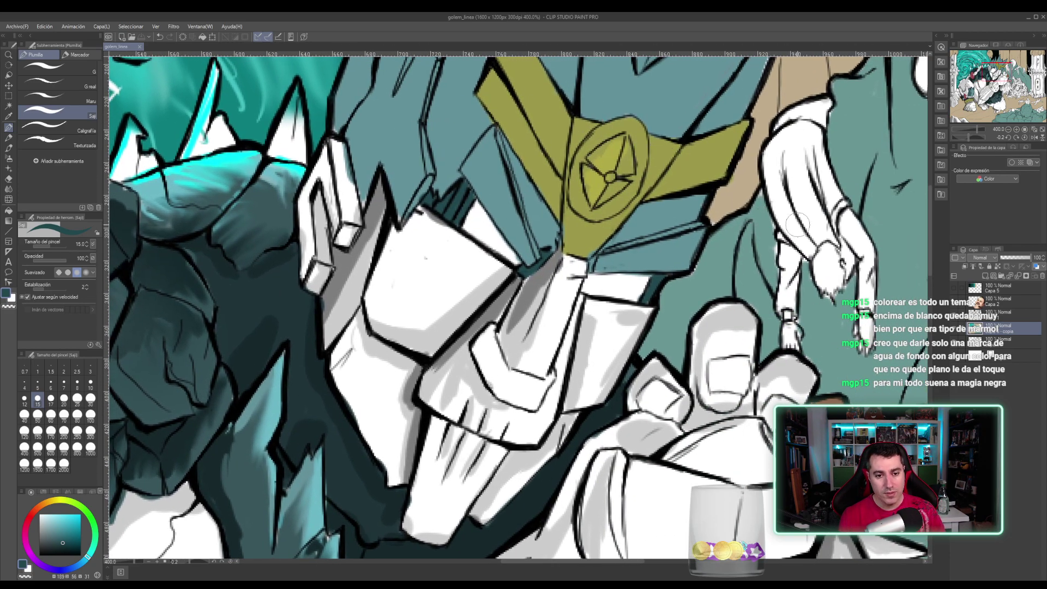
click(954, 315)
click(954, 314)
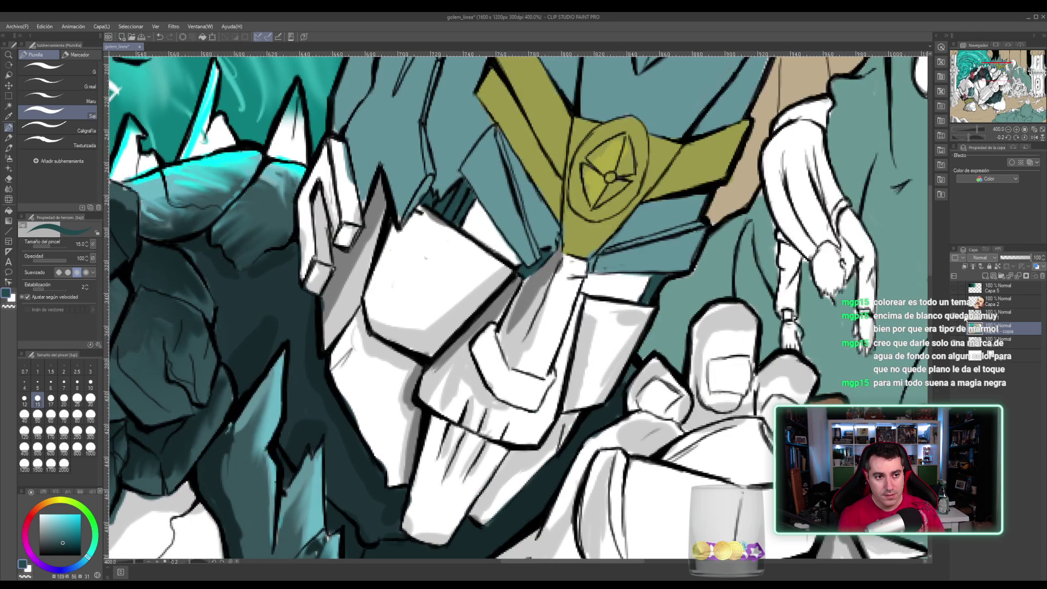
click(1004, 315)
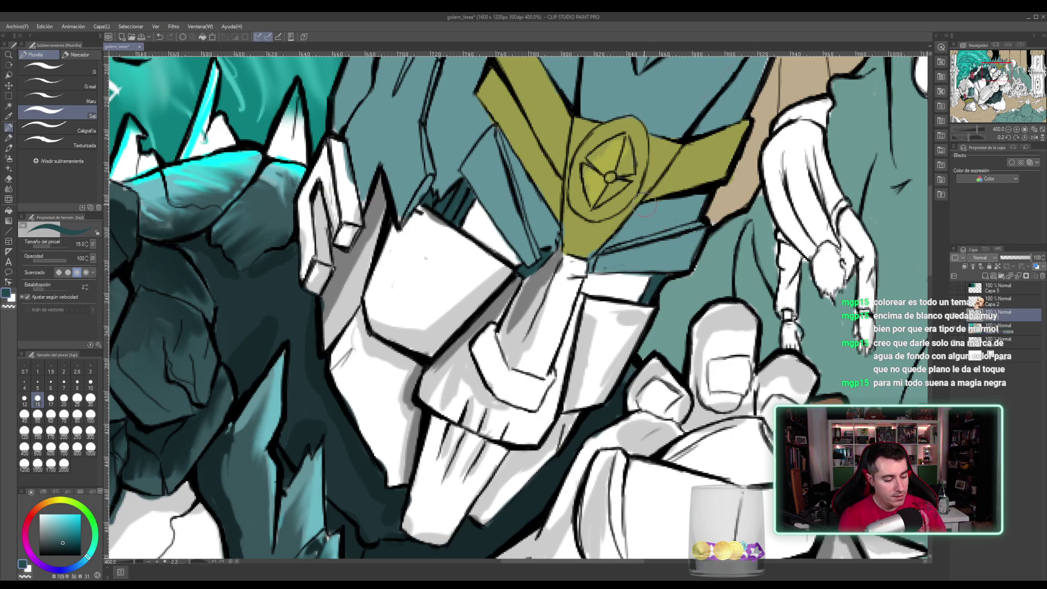
alt+click(702, 188)
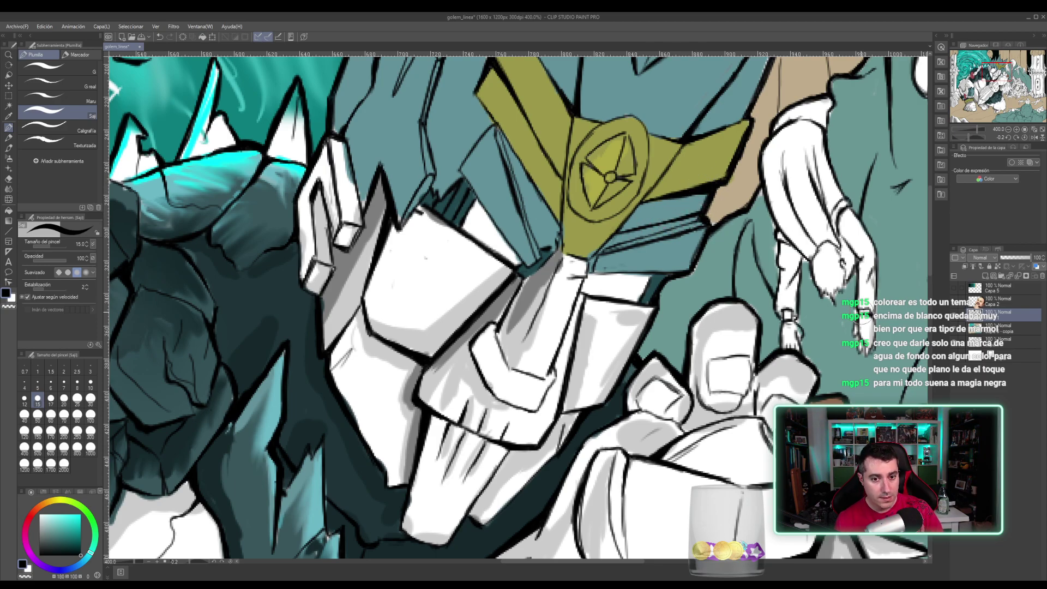
- On the color layer, paint the headband's new lower right strip with sampled olive gold and save the illustration
click(1004, 328)
key(i)
click(693, 164)
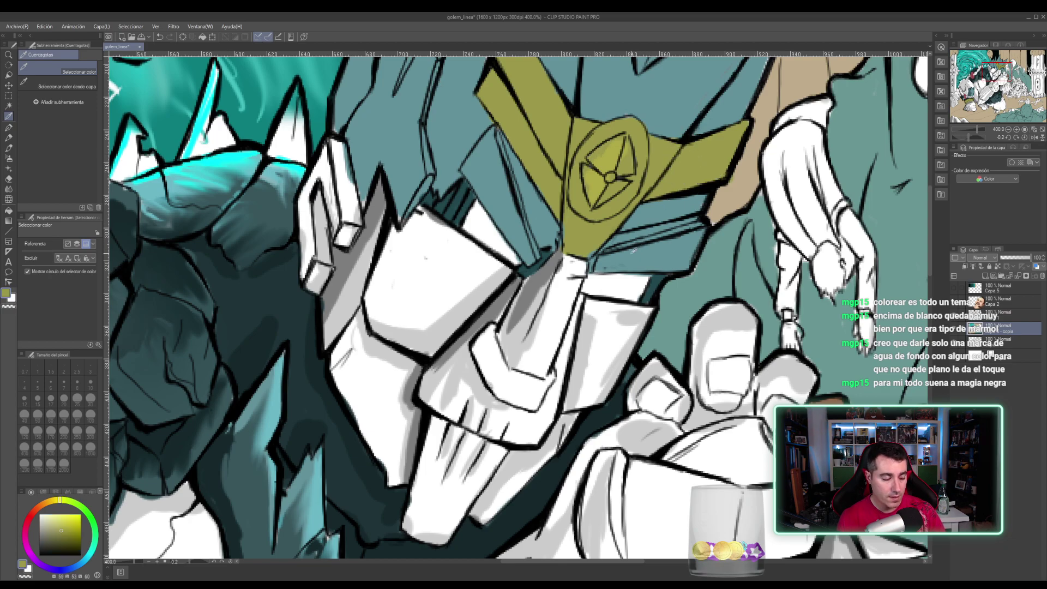
key(p)
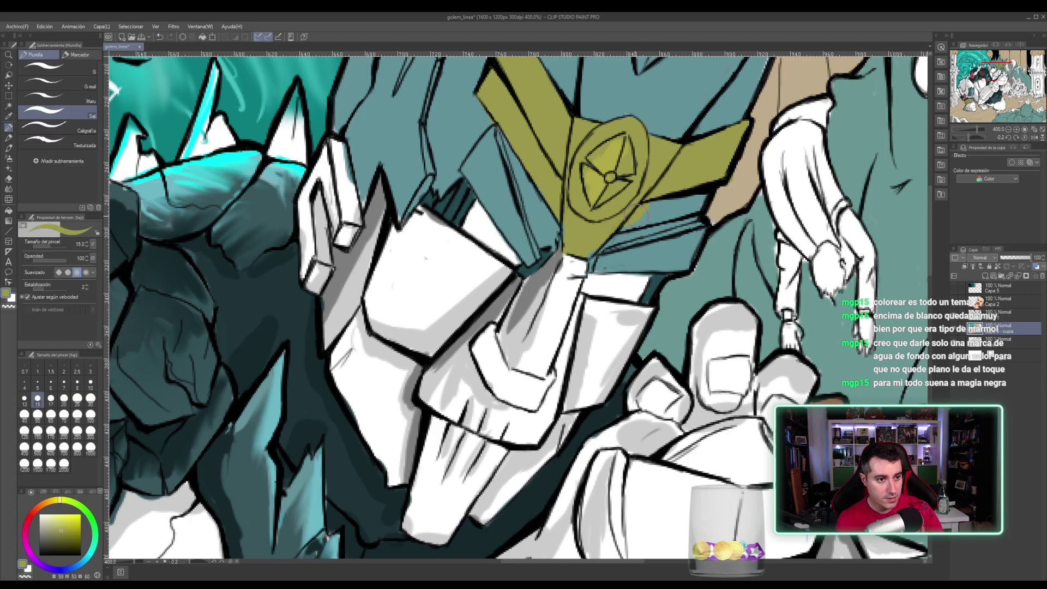
mouse_move(639, 212)
mouse_down()
mouse_move(661, 219)
mouse_move(624, 231)
mouse_move(695, 203)
mouse_up()
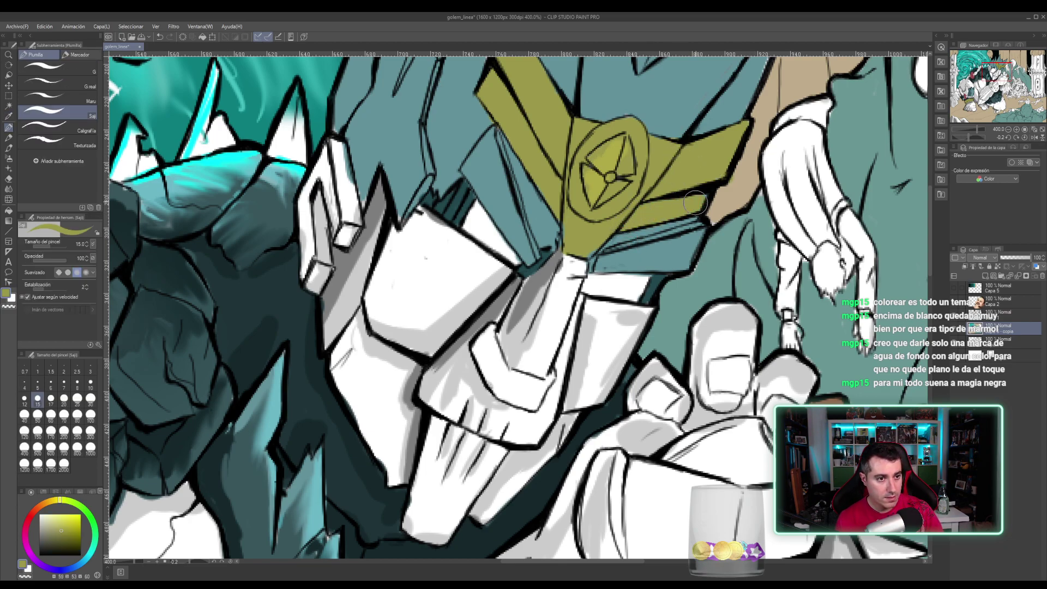
scroll(656, 204, down, 3)
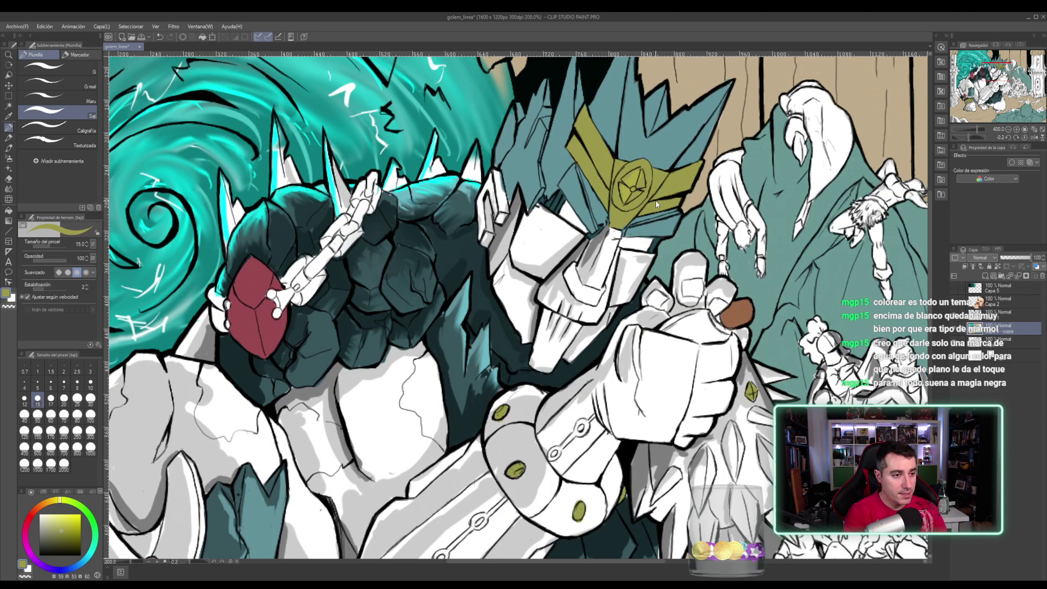
scroll(656, 204, down, 2)
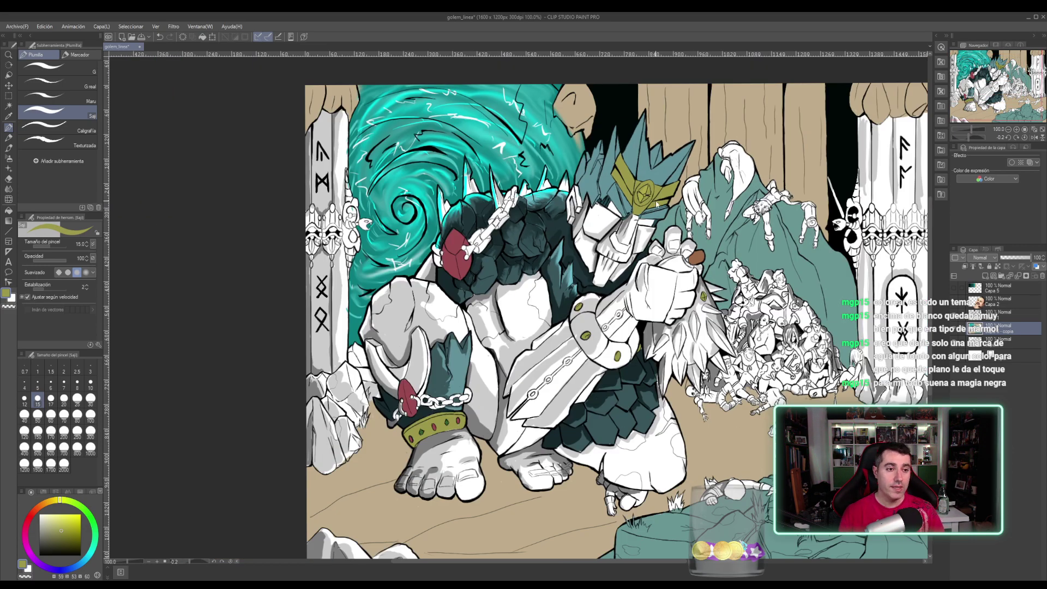
key(ctrl+s)
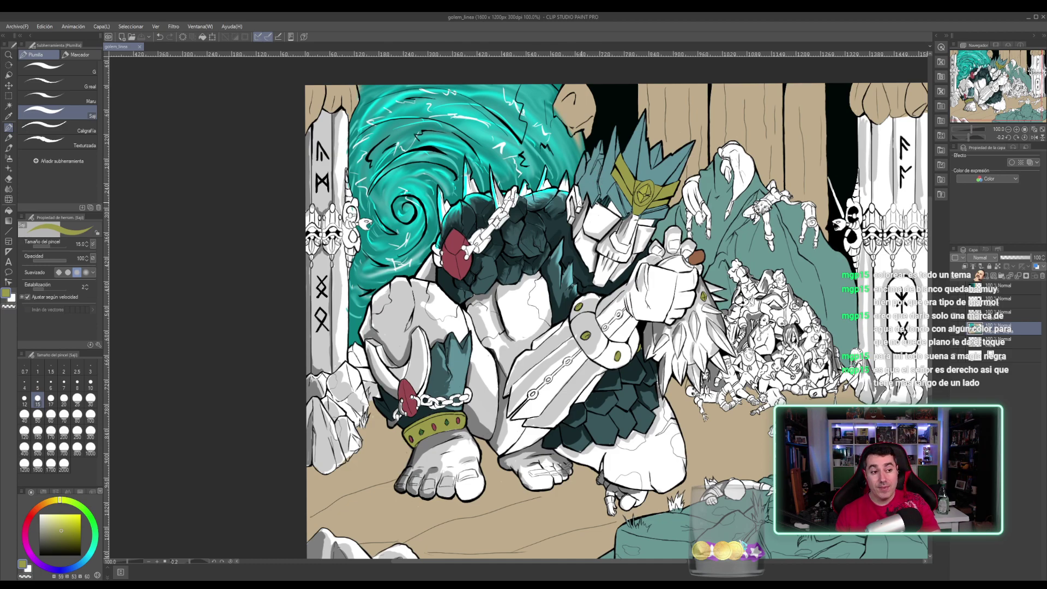
- Sample dark teal from the golem's stone plates and shade the recesses of the crystals along the side and back of its head
alt+click(552, 238)
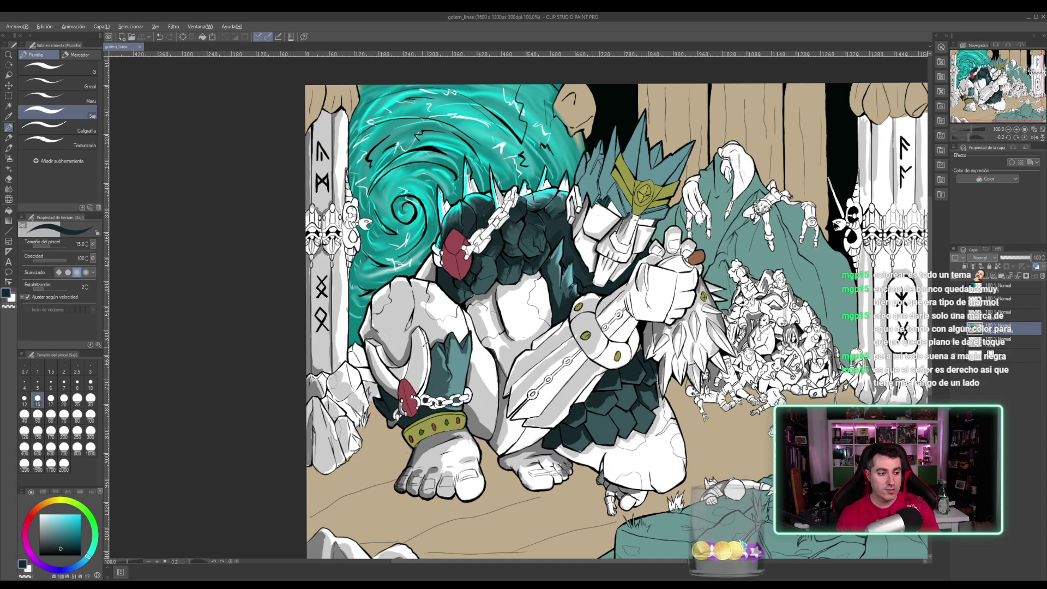
alt+click(441, 377)
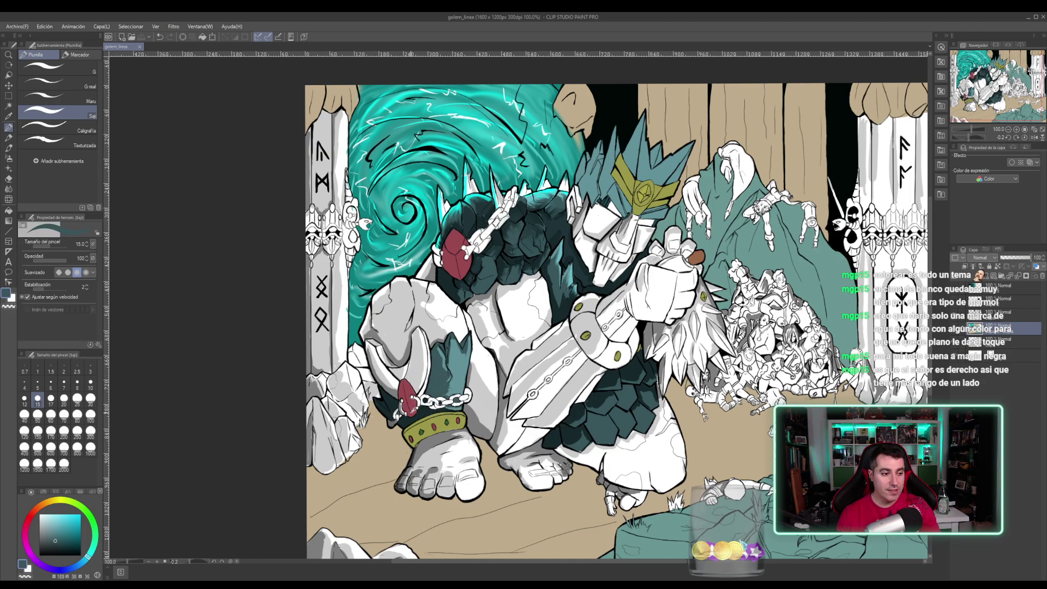
alt+click(412, 413)
scroll(408, 381, up, 1)
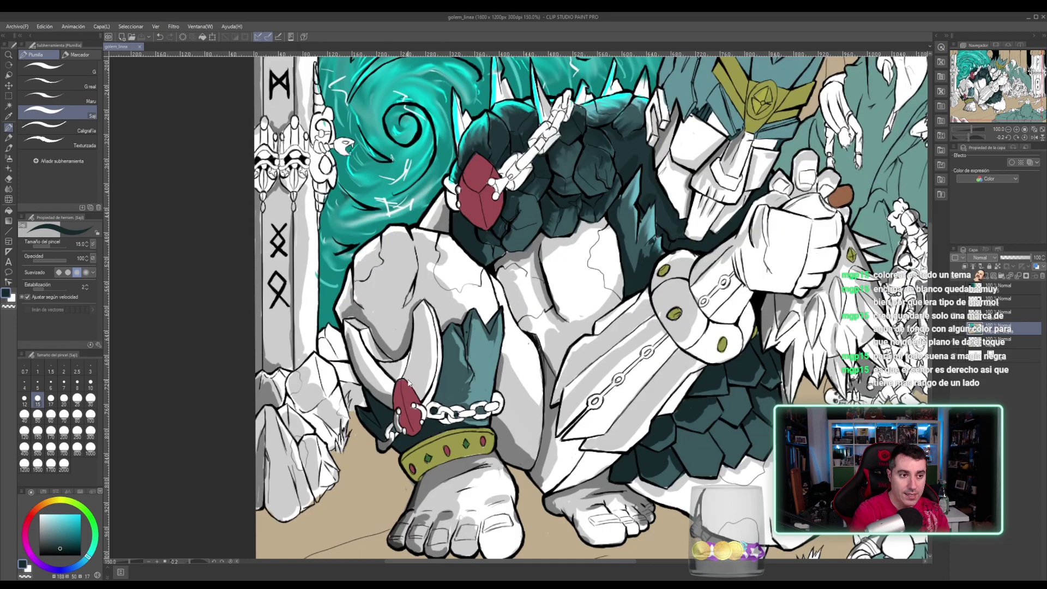
scroll(408, 383, up, 1)
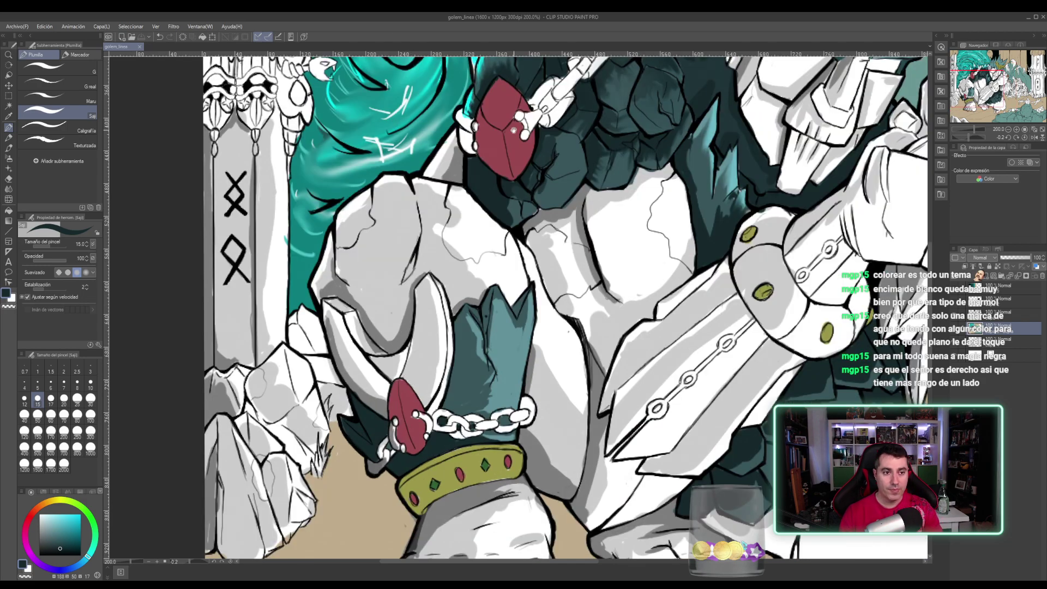
mouse_move(510, 153)
mouse_down()
mouse_move(399, 276)
mouse_move(383, 268)
mouse_move(358, 284)
mouse_up()
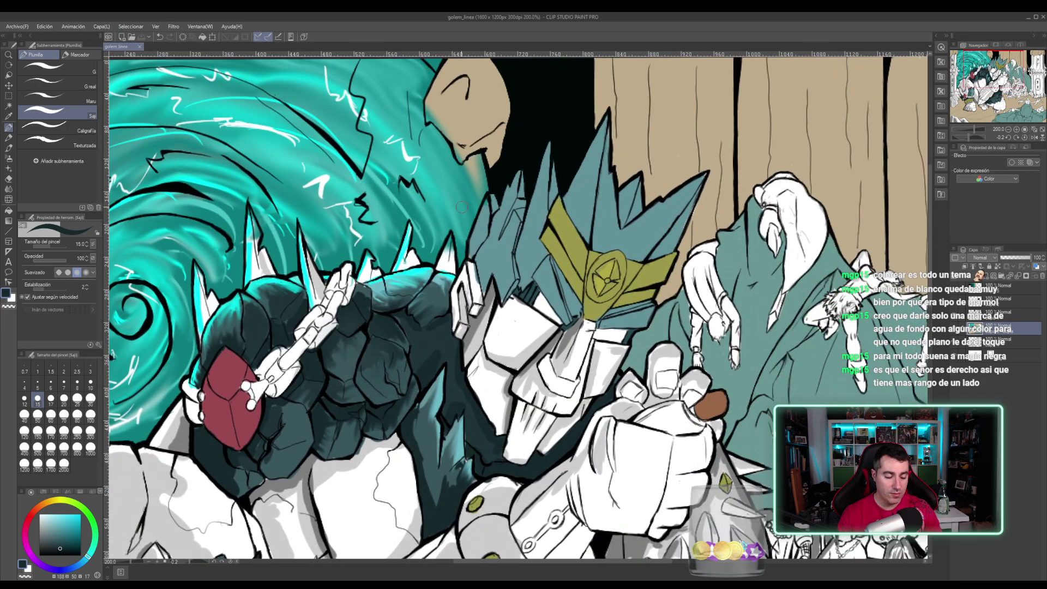
key(p)
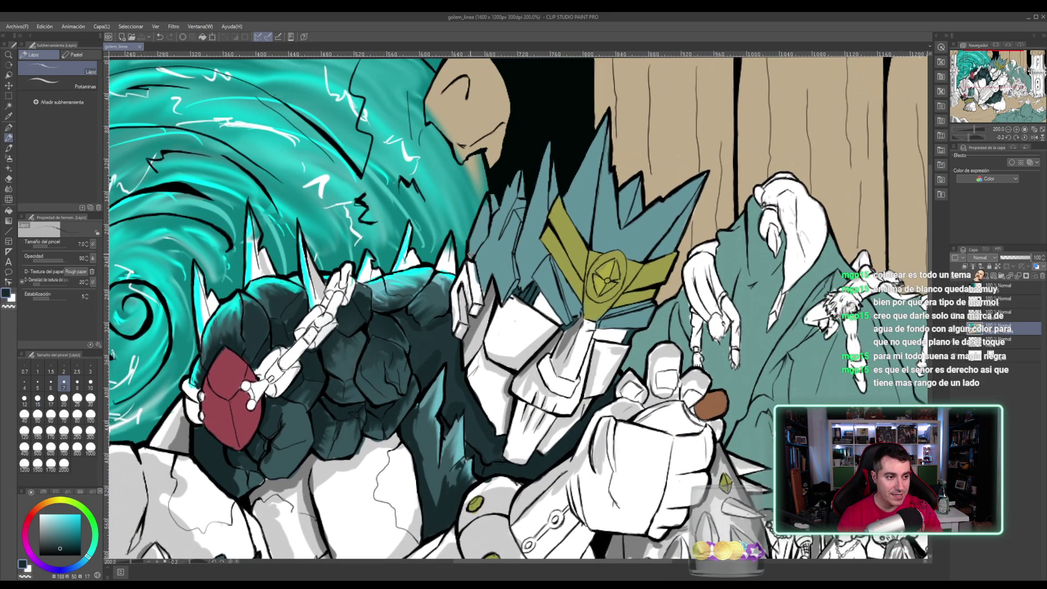
key(p)
mouse_move(471, 244)
mouse_down()
mouse_move(476, 249)
mouse_move(491, 204)
mouse_move(471, 255)
mouse_up()
key(ctrl+z)
drag(488, 215, 476, 246)
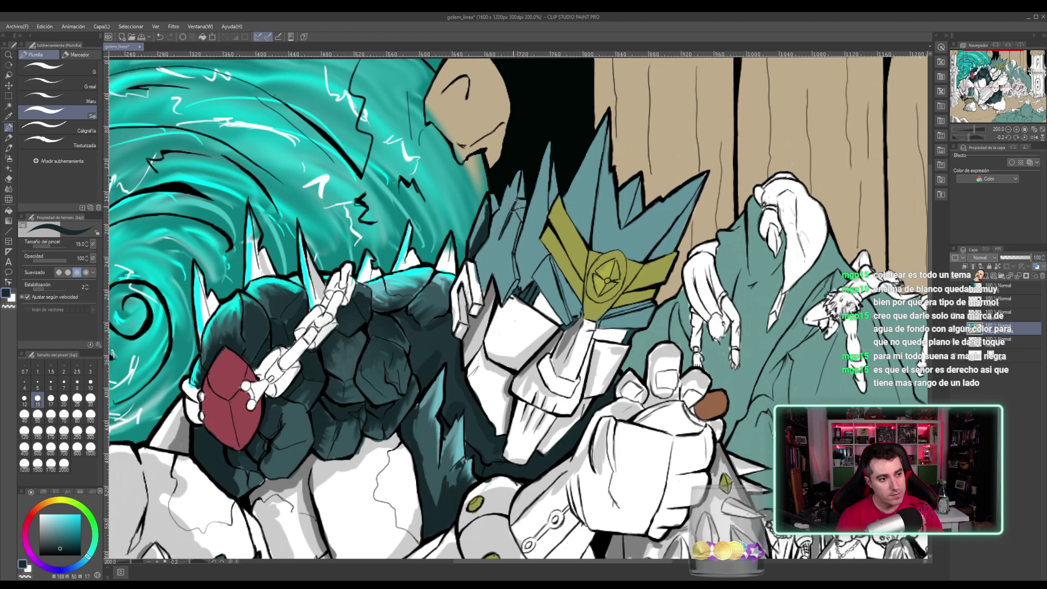
mouse_move(514, 206)
mouse_down()
mouse_move(506, 224)
mouse_move(519, 203)
mouse_move(520, 211)
mouse_up()
key(ctrl+z)
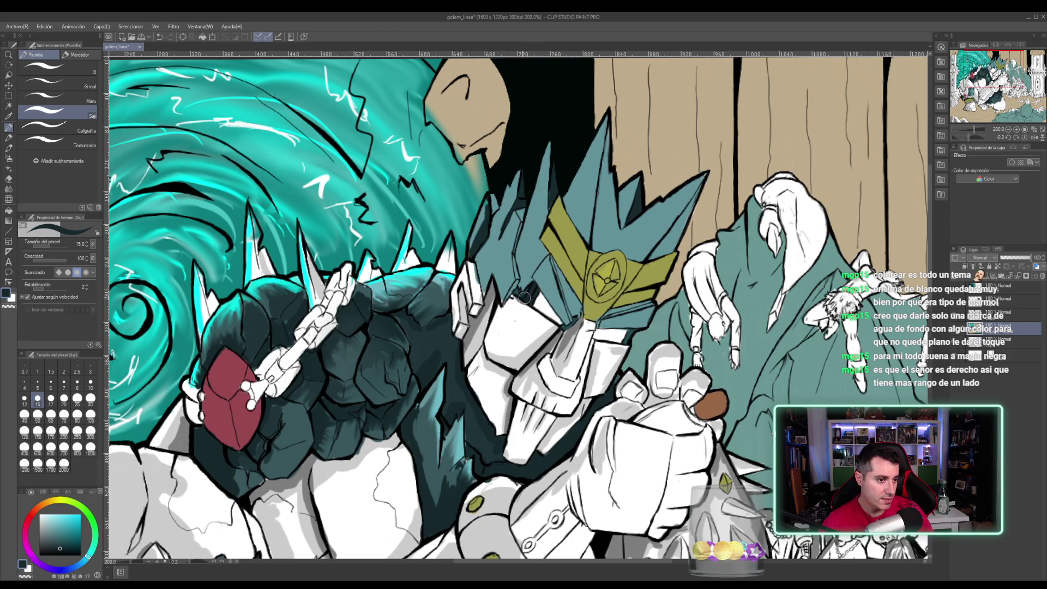
- Sample a mid teal from the brow and shade the brow plates directly beneath the headband
alt+click(631, 333)
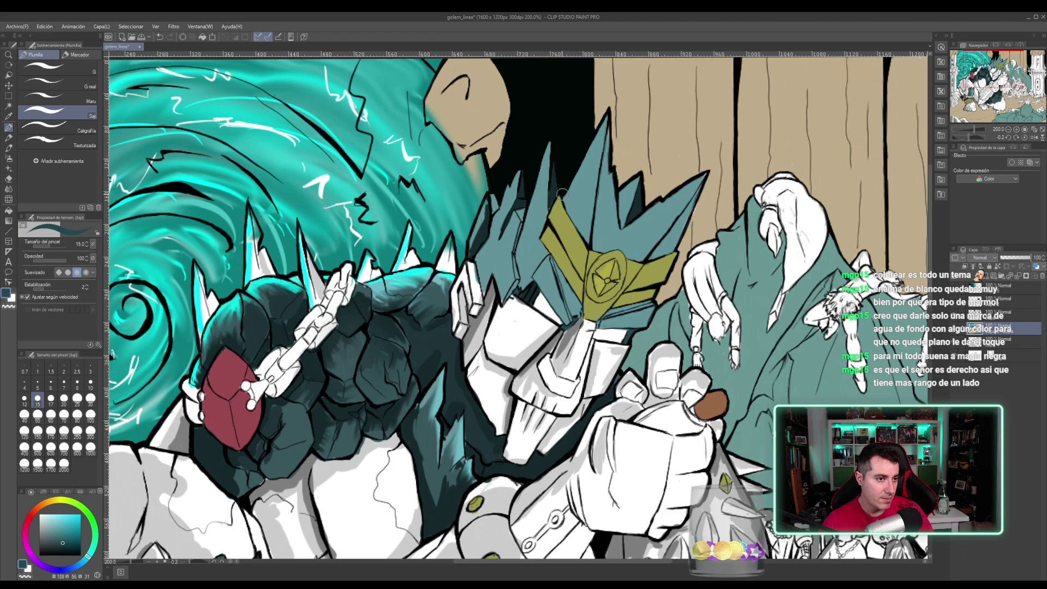
mouse_move(556, 270)
mouse_down()
mouse_move(573, 317)
mouse_move(574, 284)
mouse_move(563, 281)
mouse_move(577, 304)
mouse_move(552, 257)
mouse_move(572, 296)
mouse_up()
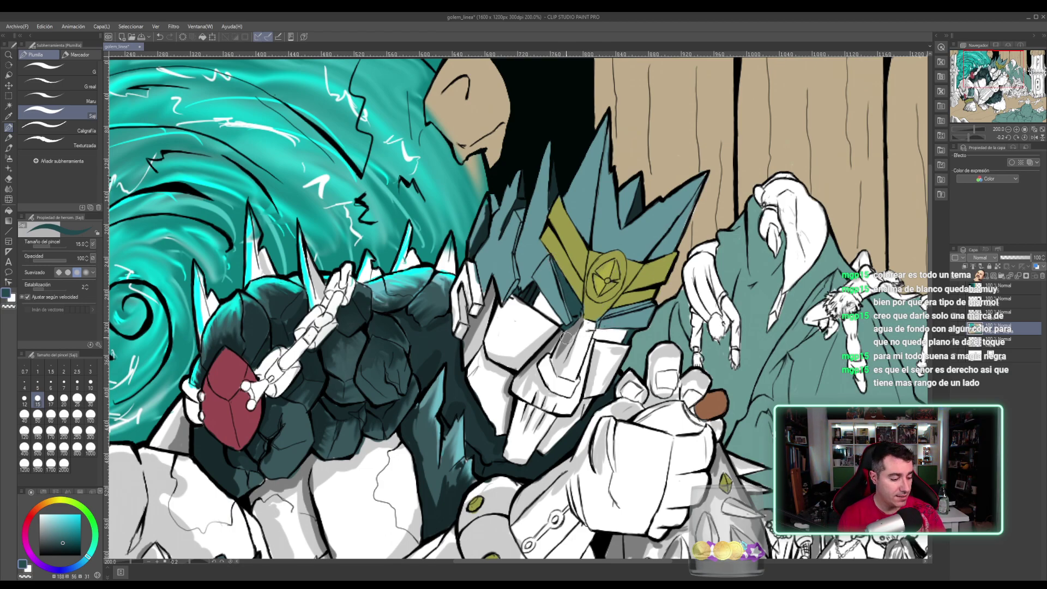
key(r)
drag(564, 336, 601, 258)
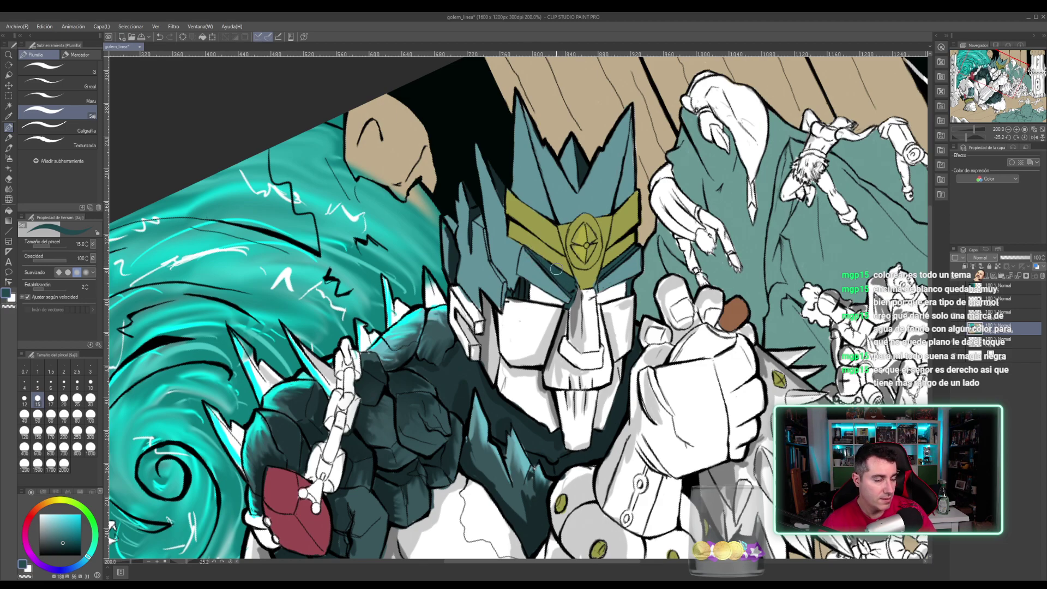
- Paint the shadowed faces of the block beside the golem's cheek and the gap by its eye with sampled dark teals
drag(540, 278, 538, 166)
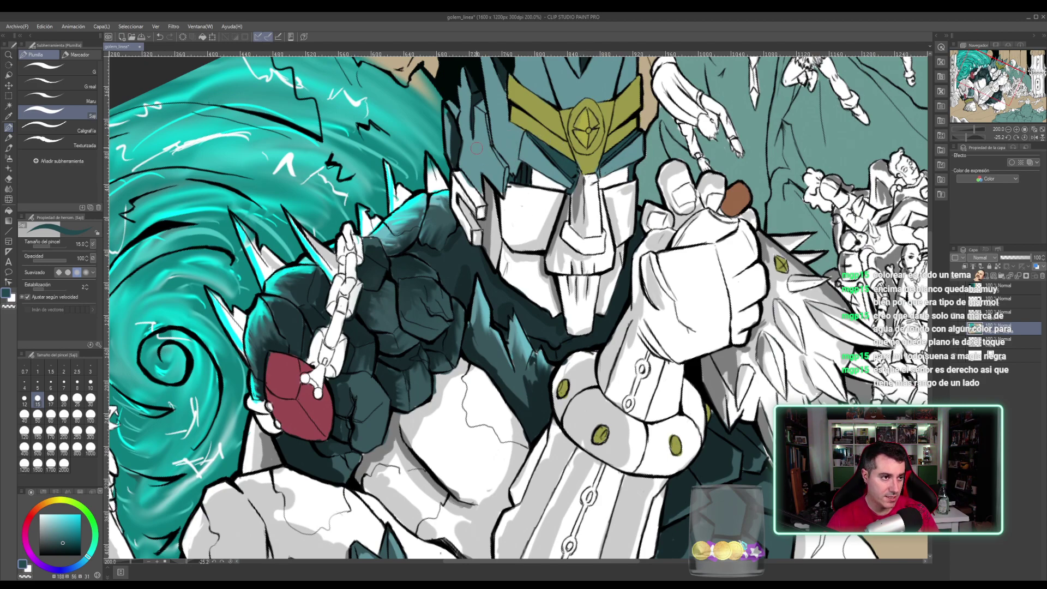
alt+click(460, 140)
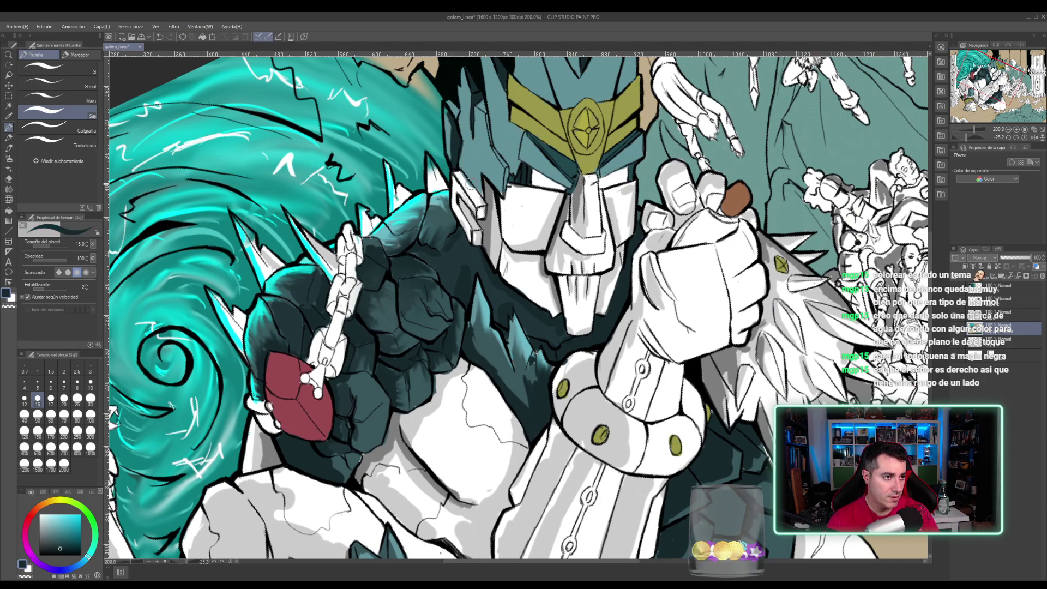
mouse_move(464, 208)
mouse_down()
mouse_move(479, 229)
mouse_move(467, 209)
mouse_move(472, 217)
mouse_up()
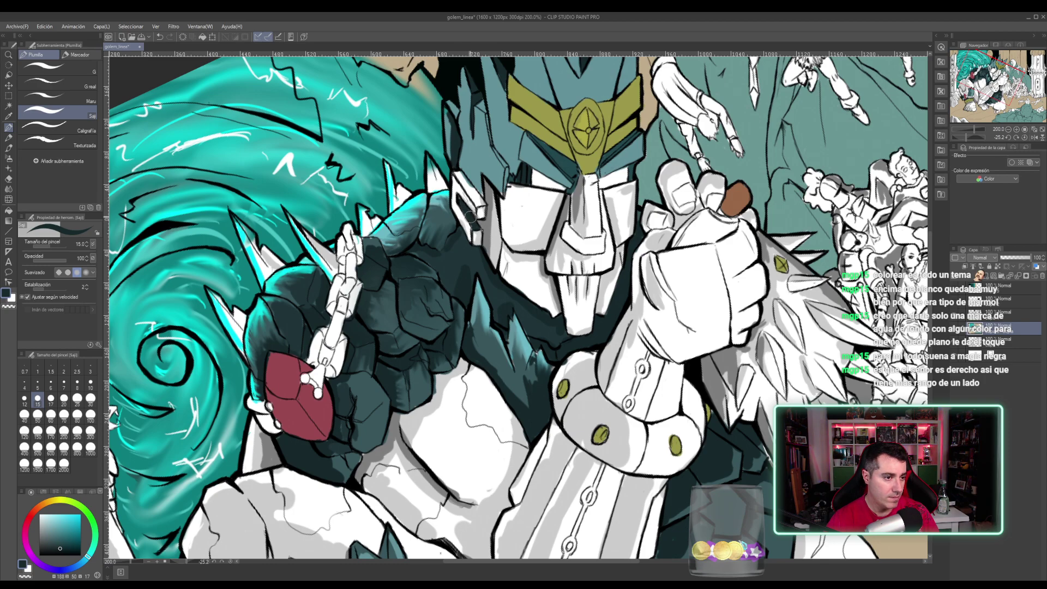
alt+click(448, 306)
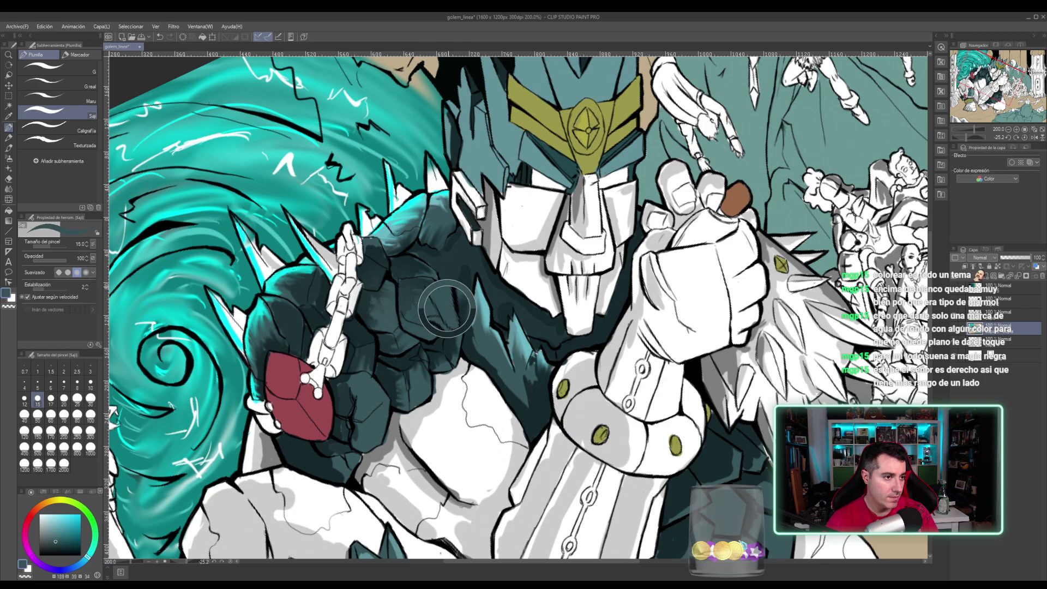
mouse_move(458, 188)
mouse_down()
mouse_move(454, 178)
mouse_move(453, 206)
mouse_move(454, 191)
mouse_move(476, 244)
mouse_move(485, 207)
mouse_move(483, 216)
mouse_up()
alt+click(472, 221)
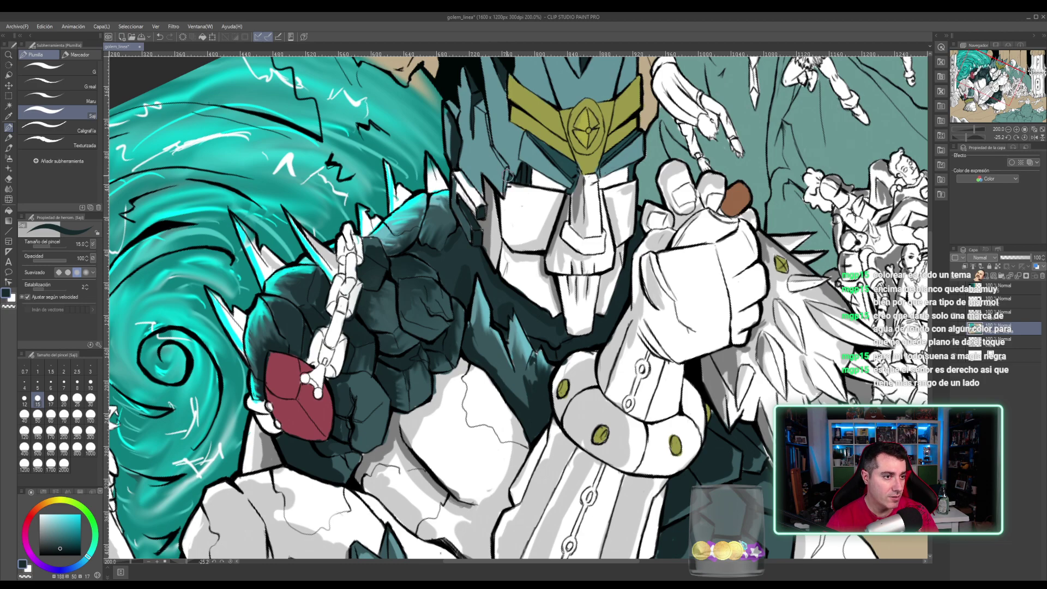
mouse_move(508, 175)
mouse_down()
mouse_move(504, 198)
mouse_move(506, 169)
mouse_up()
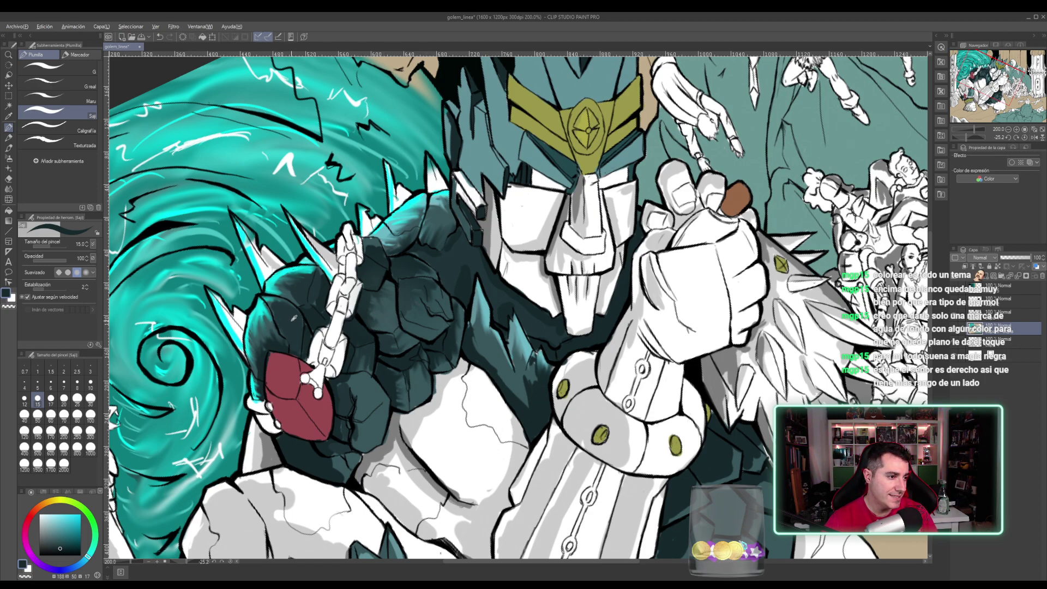
- Sample the head crystals' teal, darken it, and shade the crystal cluster on the side of the golem's head
alt+click(291, 320)
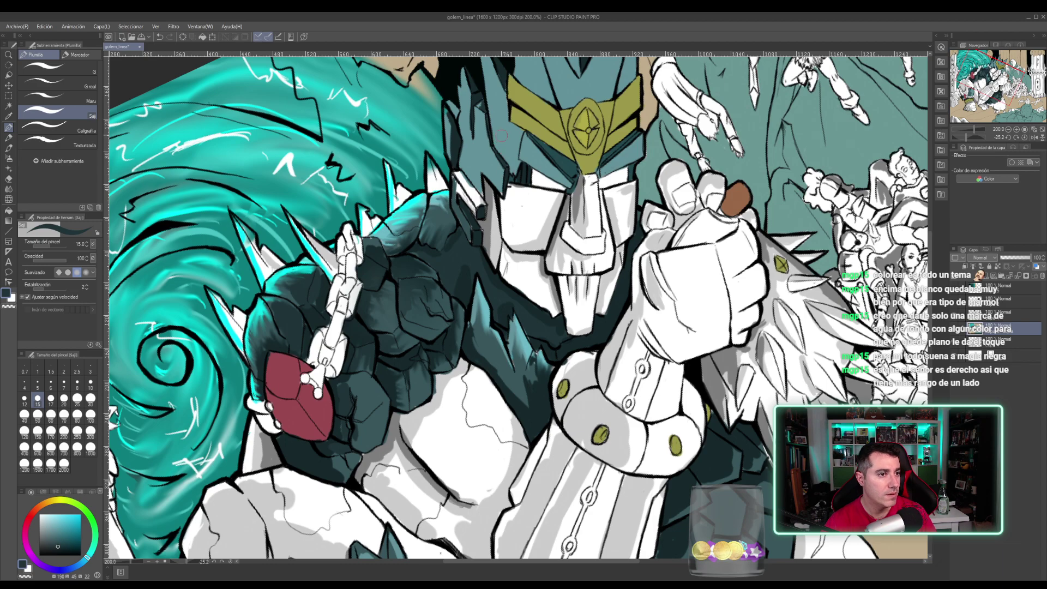
drag(502, 135, 395, 223)
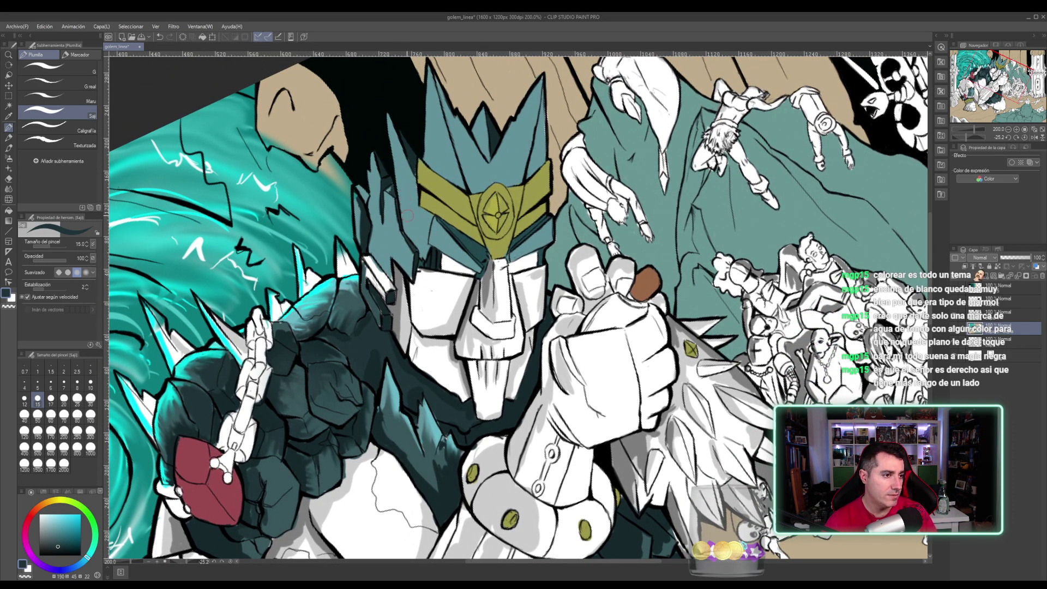
alt+click(394, 235)
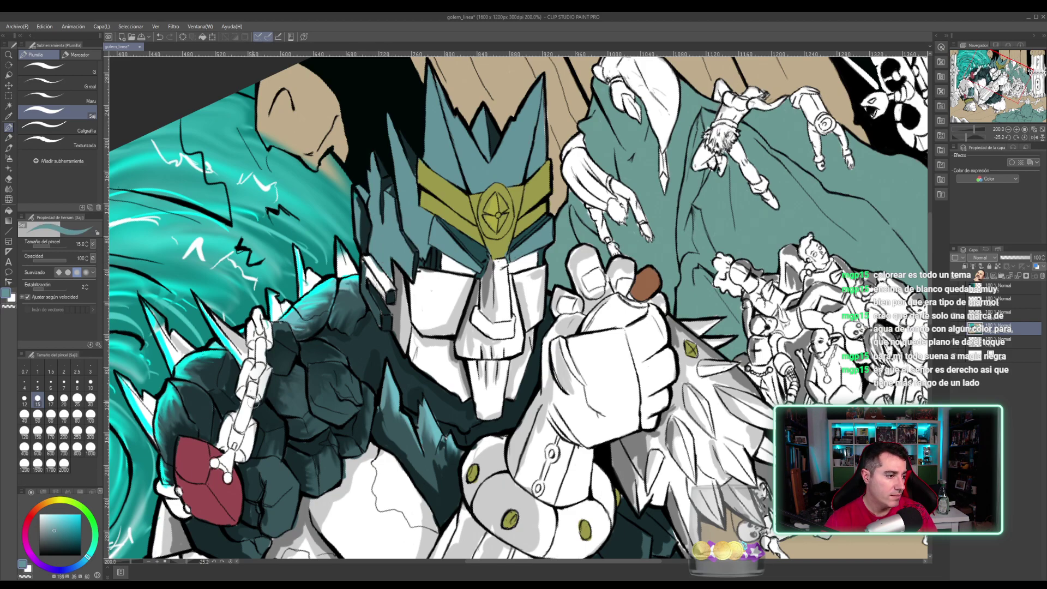
drag(59, 530, 61, 539)
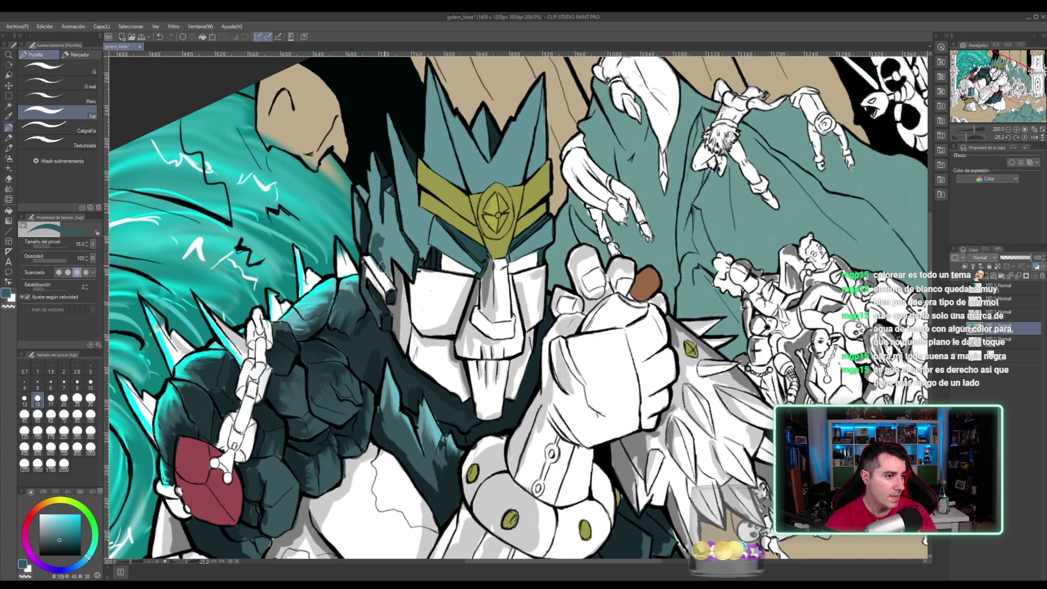
drag(385, 267, 389, 273)
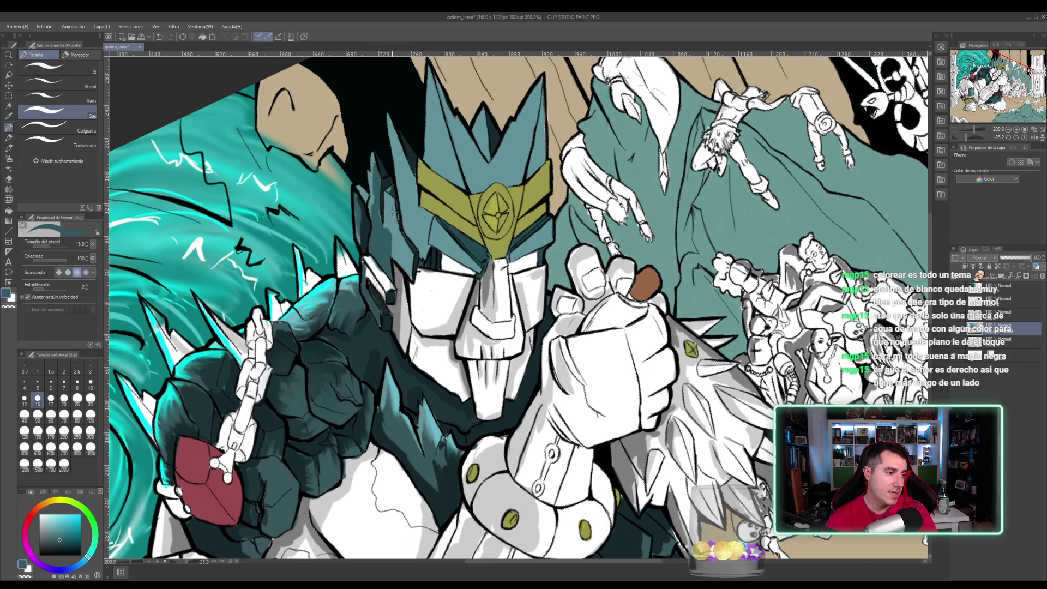
drag(394, 200, 407, 256)
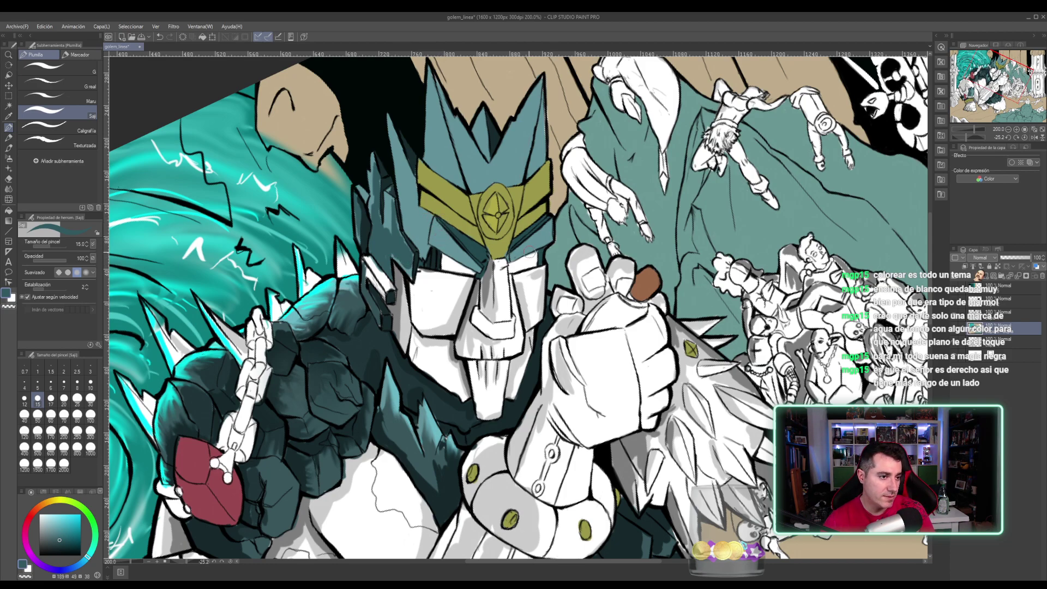
- Shade the far brow plate, the crown's small middle crystal and the outer edge of its far spike in darker teals
mouse_move(514, 257)
mouse_down()
mouse_move(526, 242)
mouse_move(518, 250)
mouse_move(532, 250)
mouse_move(511, 255)
mouse_up()
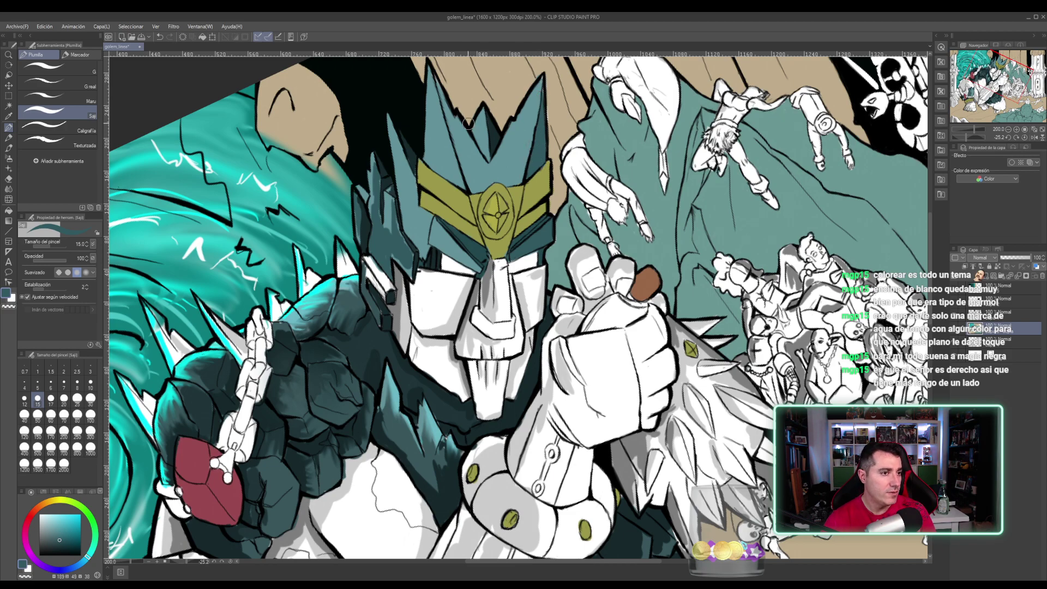
mouse_move(477, 127)
mouse_down()
mouse_move(480, 115)
mouse_move(486, 147)
mouse_move(475, 132)
mouse_move(489, 156)
mouse_up()
alt+click(496, 141)
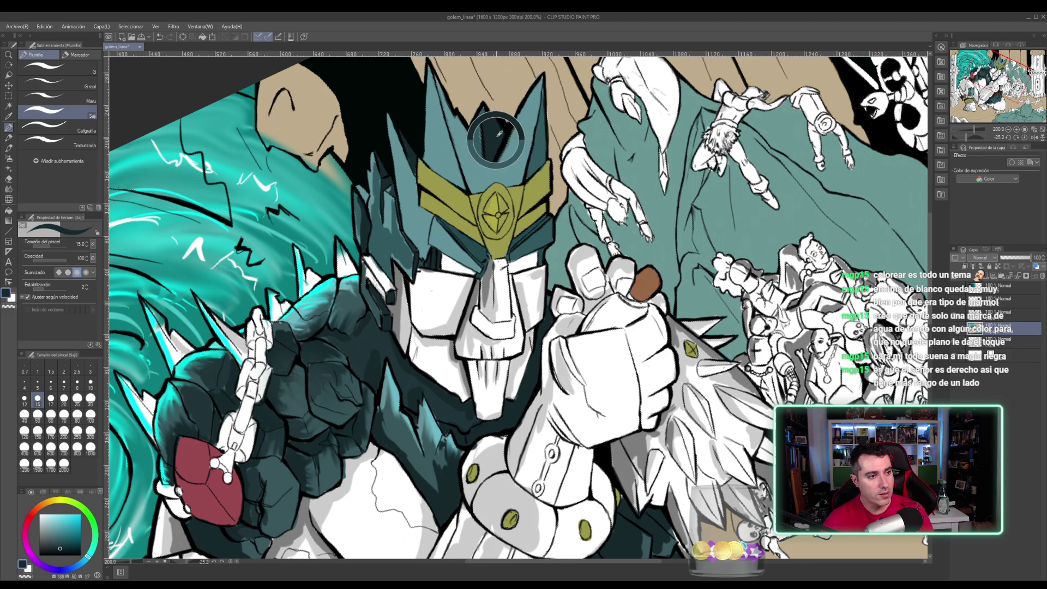
drag(545, 114, 532, 176)
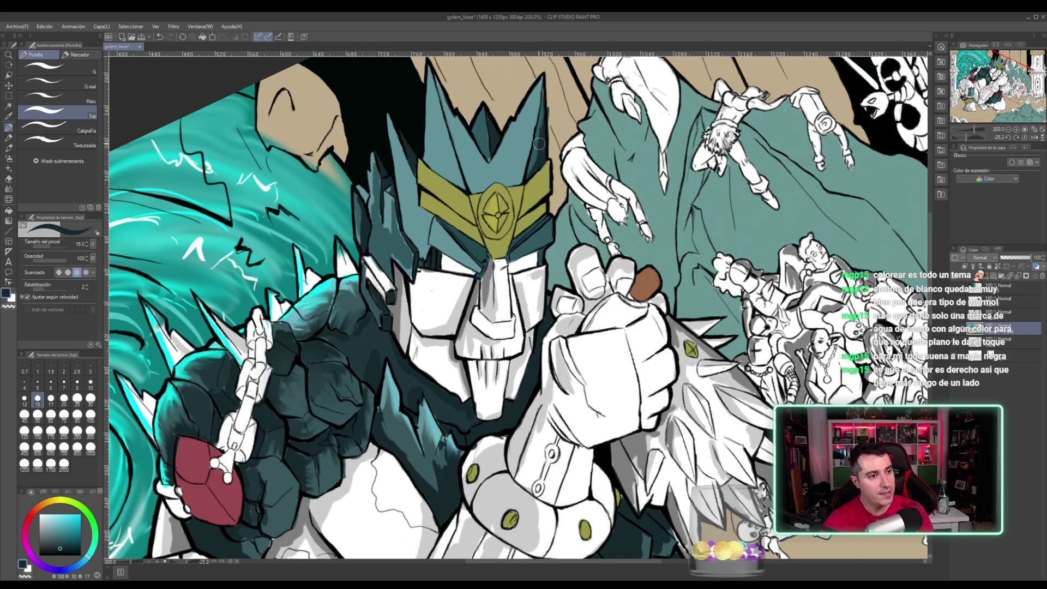
drag(545, 110, 539, 142)
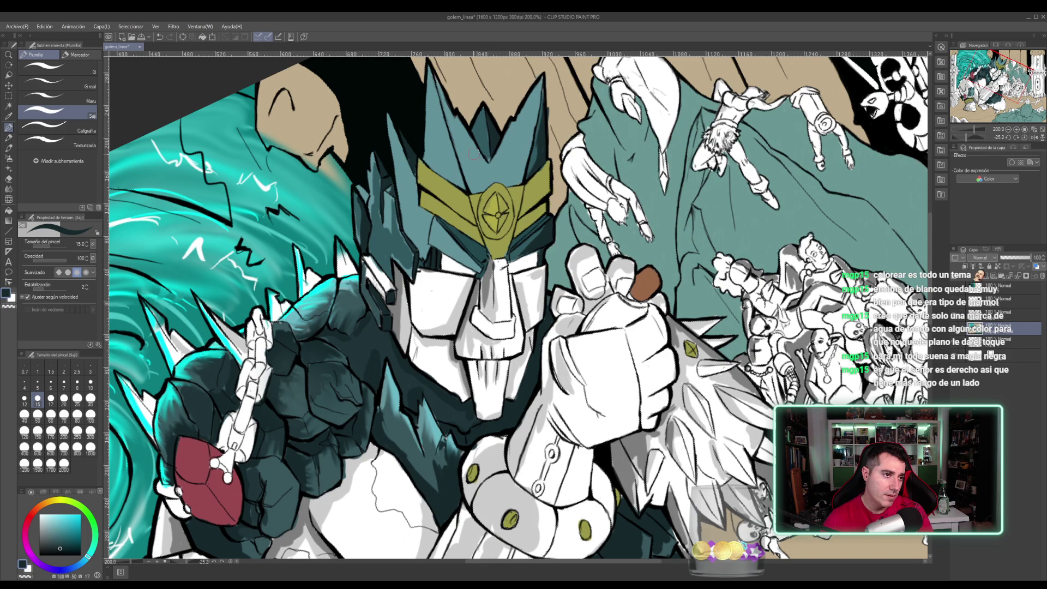
- Sample the mid teal and shade the crown's large front spike and the area above the headband's emblem
alt+click(480, 132)
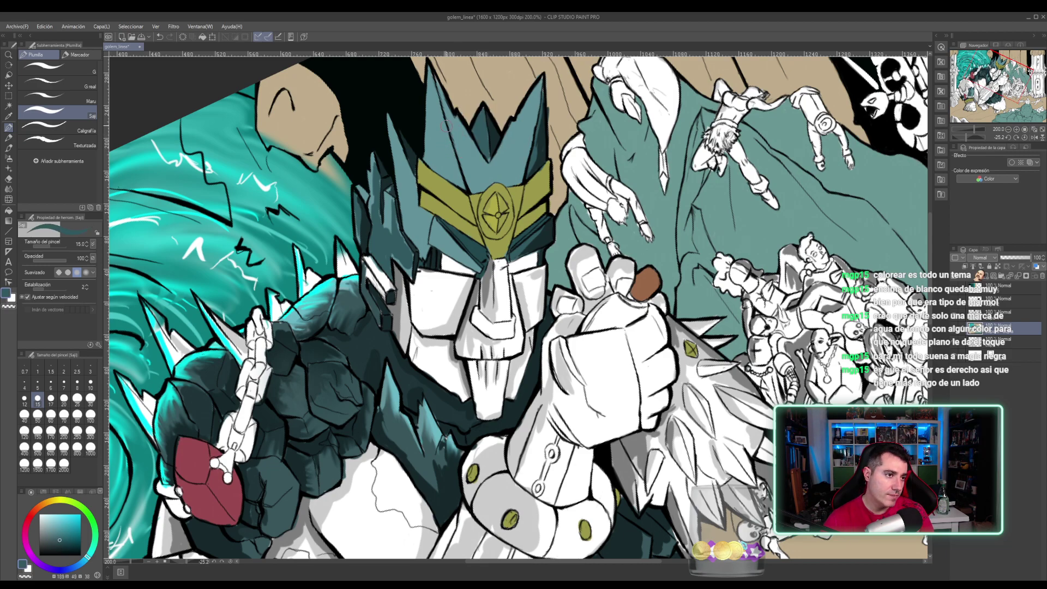
mouse_move(442, 92)
mouse_down()
mouse_move(448, 113)
mouse_move(435, 73)
mouse_move(455, 137)
mouse_move(445, 104)
mouse_move(483, 163)
mouse_up()
mouse_move(460, 128)
mouse_down()
mouse_move(478, 163)
mouse_move(466, 164)
mouse_move(450, 123)
mouse_move(463, 175)
mouse_move(457, 135)
mouse_move(467, 177)
mouse_move(476, 151)
mouse_move(468, 188)
mouse_move(497, 176)
mouse_up()
alt+click(494, 189)
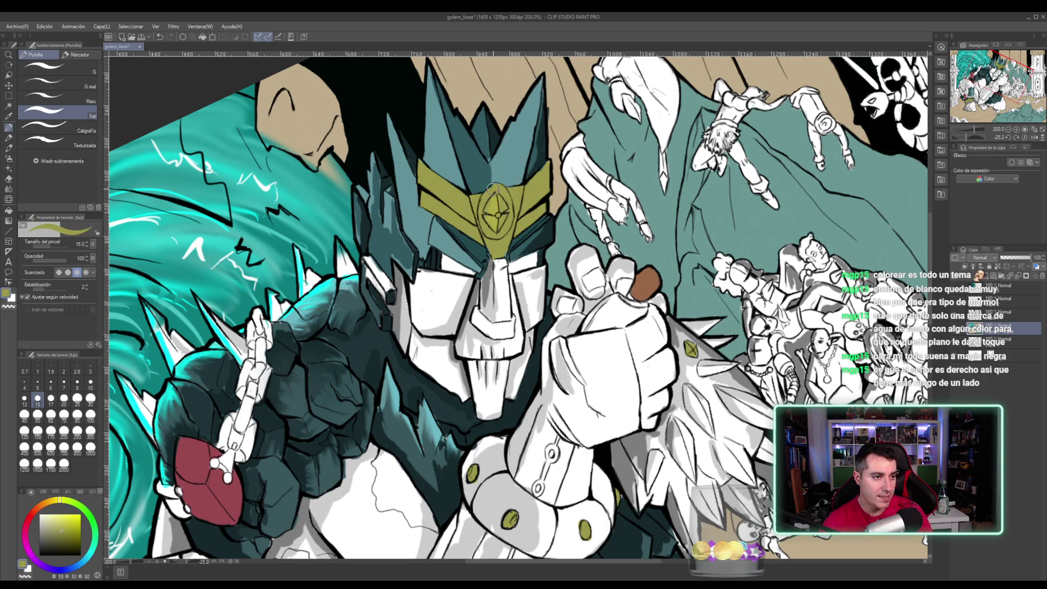
alt+click(484, 142)
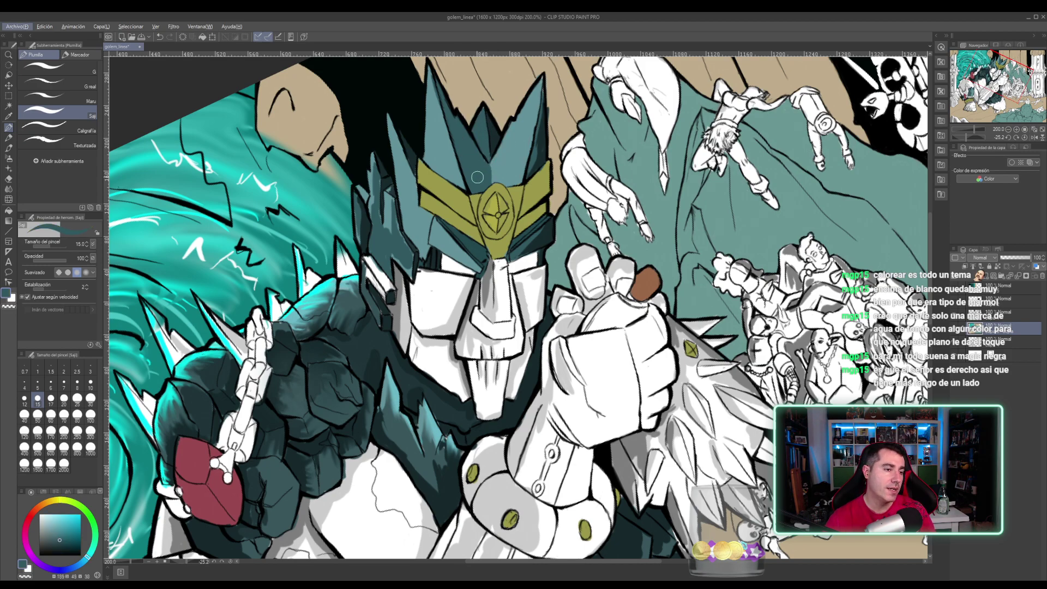
- Sample the dark brow teal and the crown's mid teal, and shade the near brow plate below the headband beside its emblem
scroll(460, 159, down, 2)
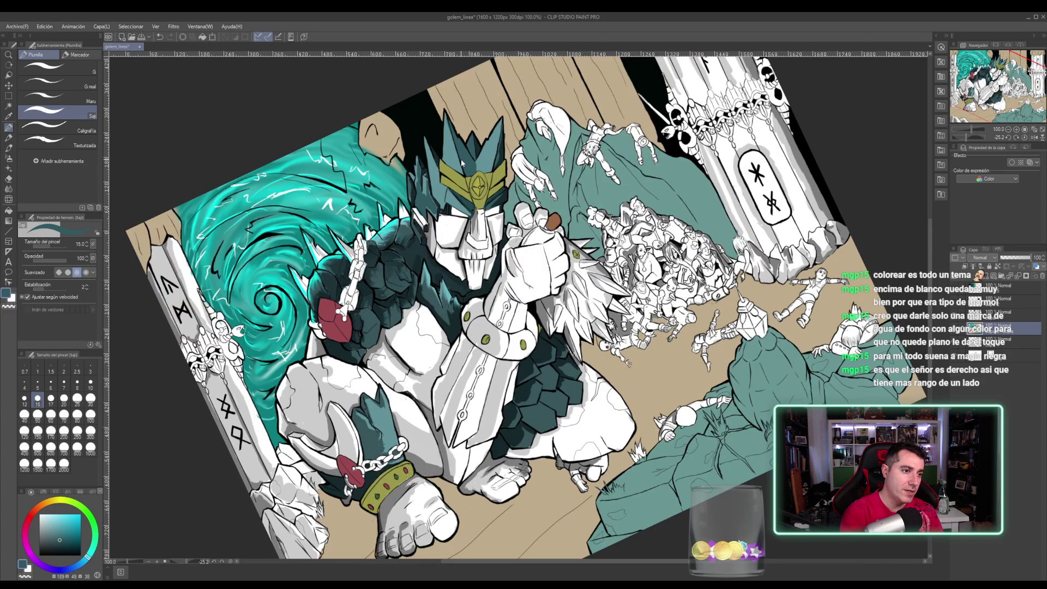
scroll(462, 161, down, 2)
scroll(461, 162, up, 2)
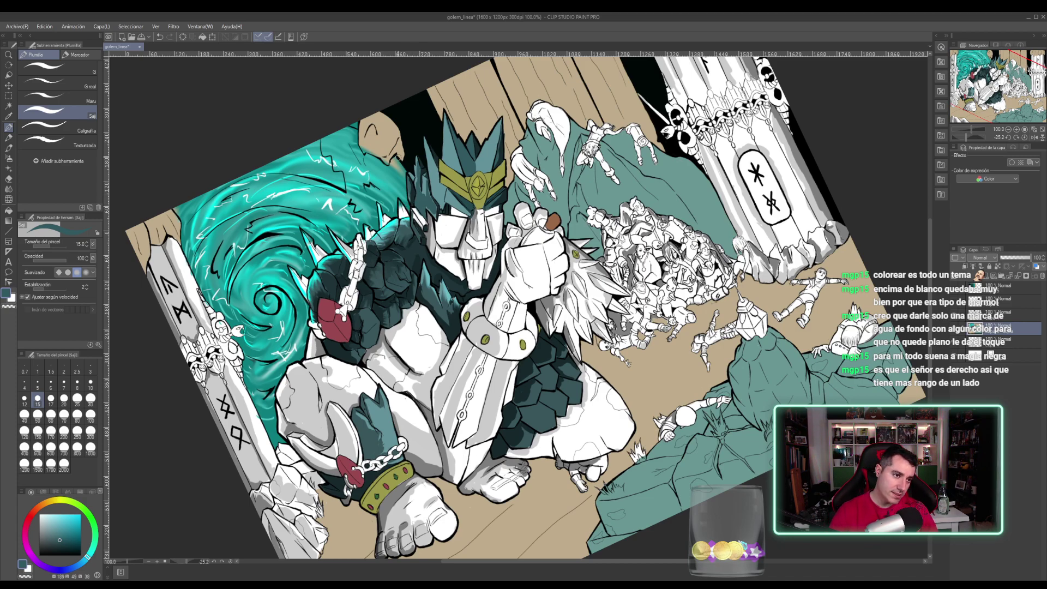
scroll(398, 159, up, 2)
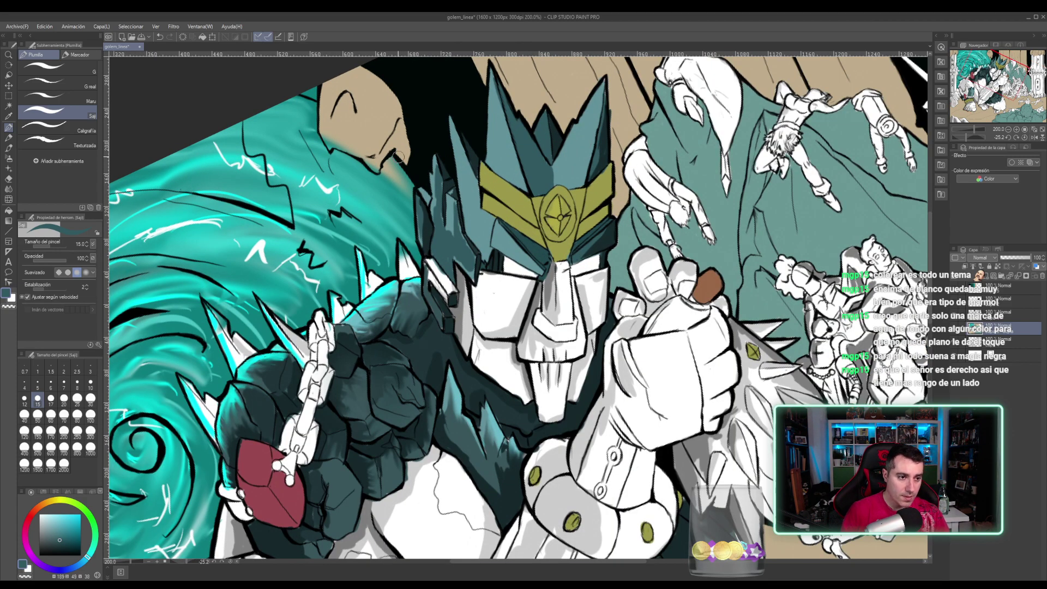
key(i)
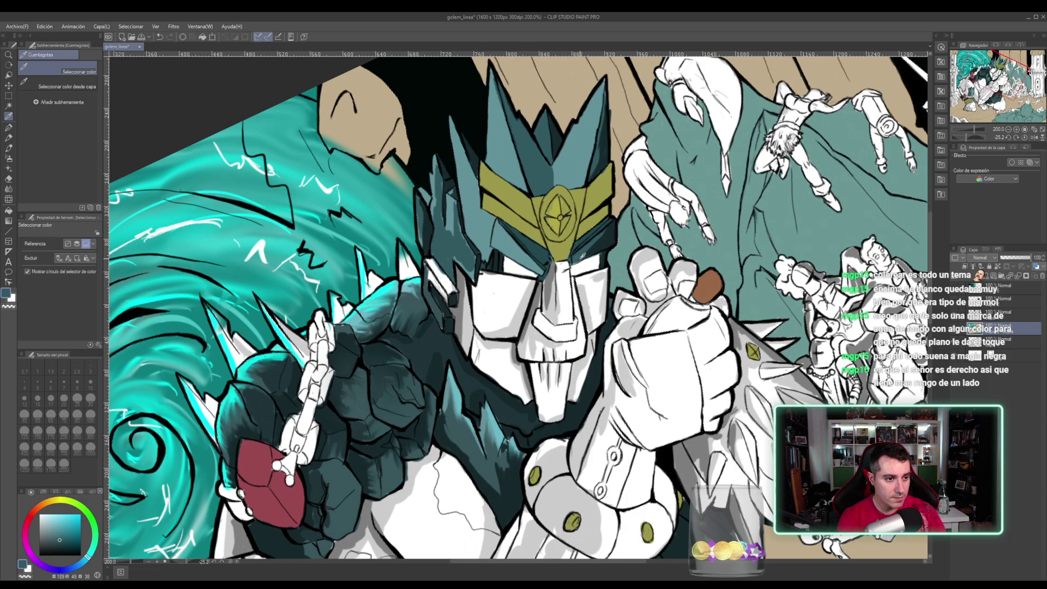
click(580, 258)
key(p)
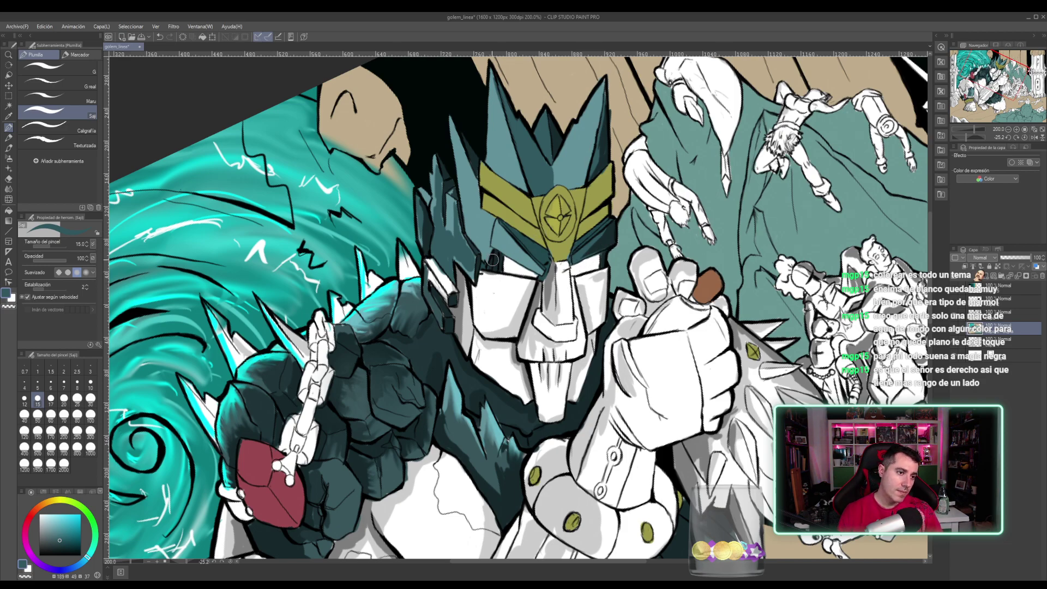
alt+click(540, 174)
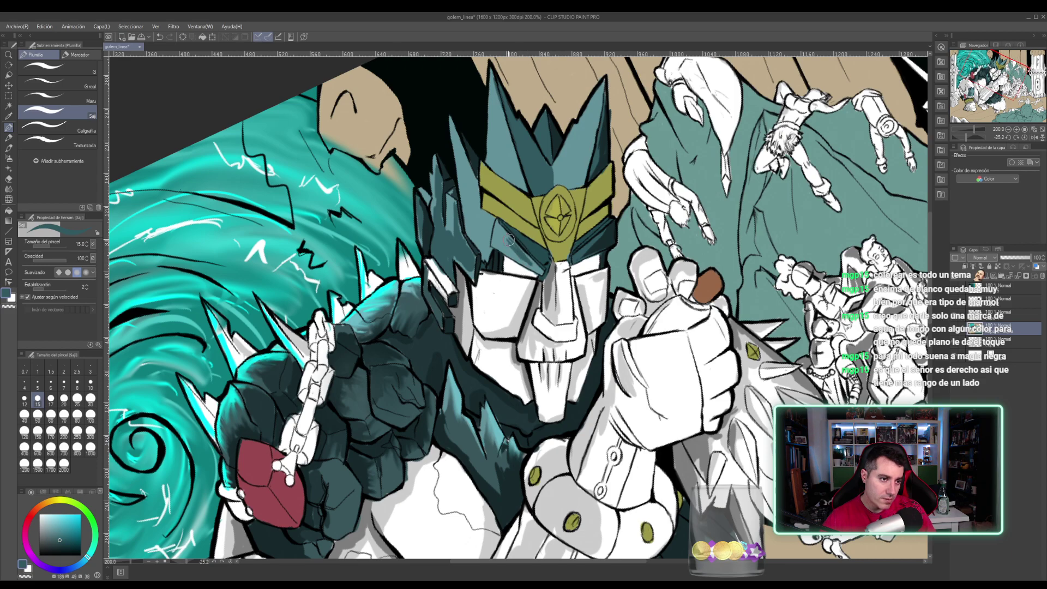
mouse_move(520, 255)
mouse_down()
mouse_move(534, 270)
mouse_move(500, 240)
mouse_move(510, 250)
mouse_up()
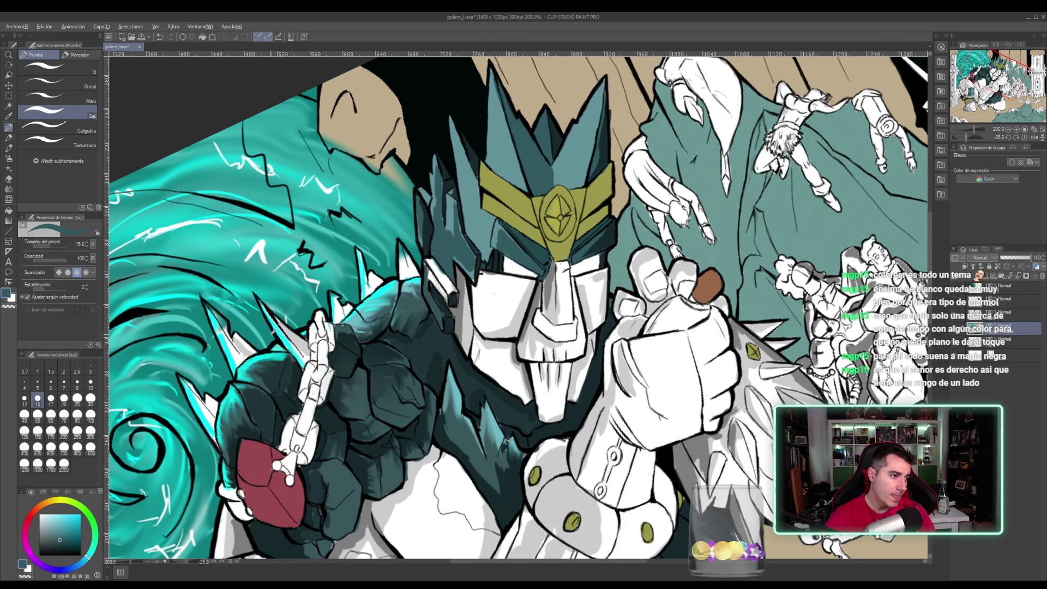
- Sample the bright cyan from the shoulder's glowing edge and paint rim light along the portal-facing edges of the head crystals and crown spikes
alt+click(284, 335)
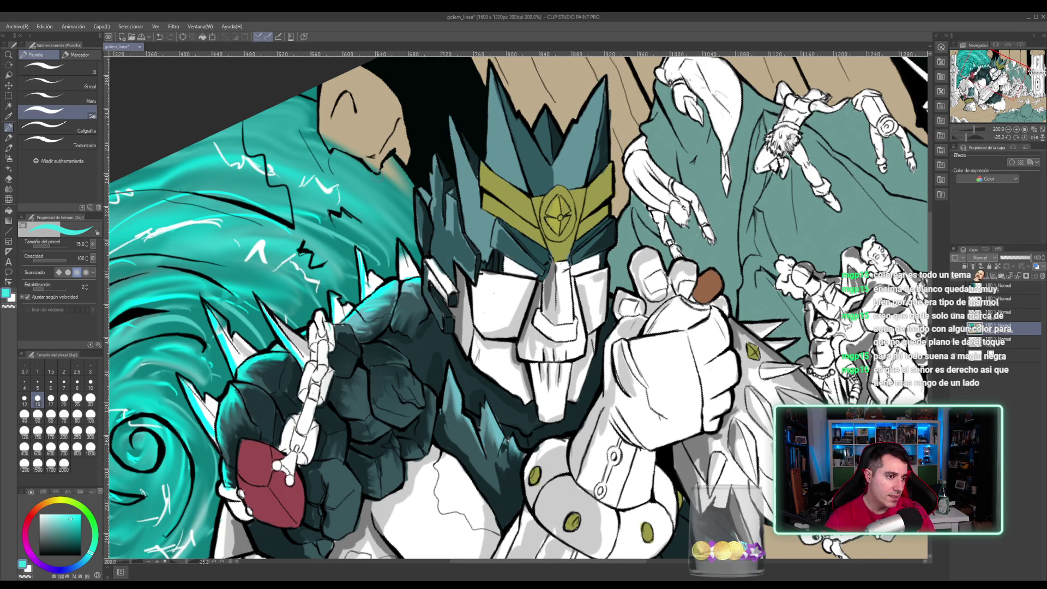
drag(417, 188, 418, 236)
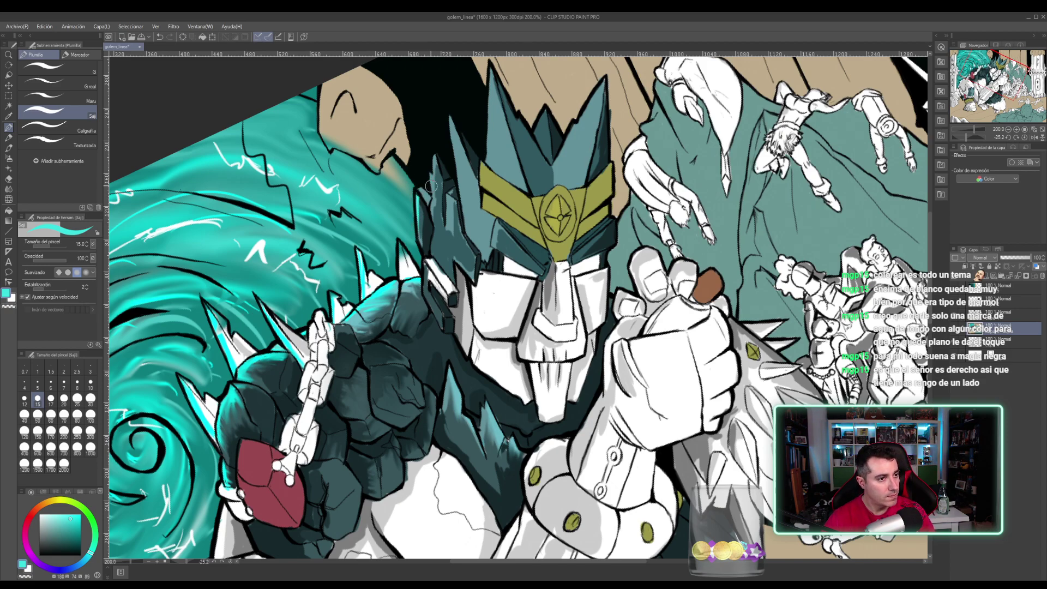
drag(435, 157, 433, 175)
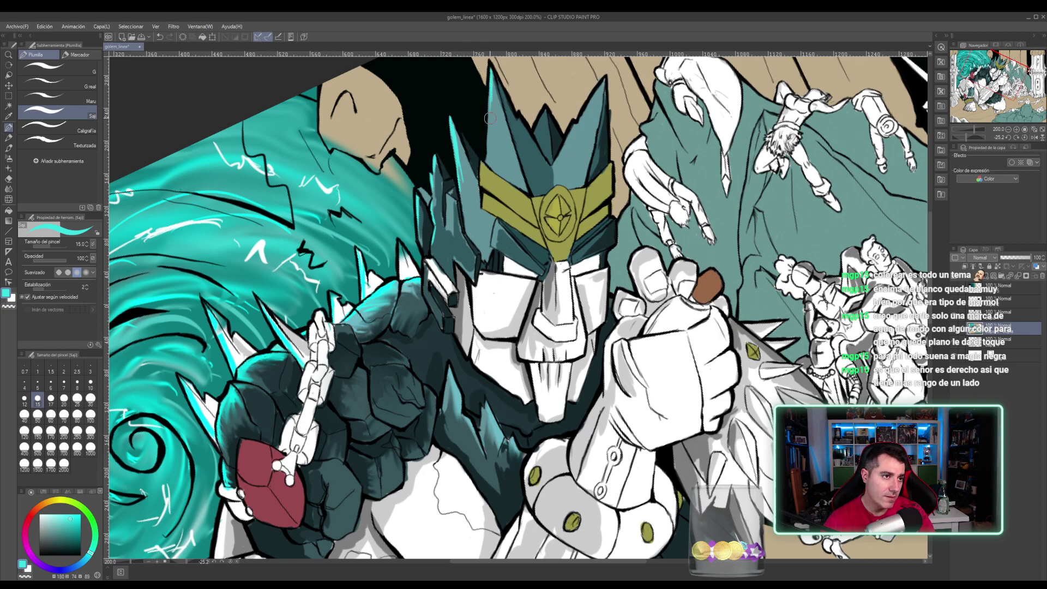
mouse_move(491, 85)
mouse_down()
mouse_move(488, 113)
mouse_move(495, 82)
mouse_up()
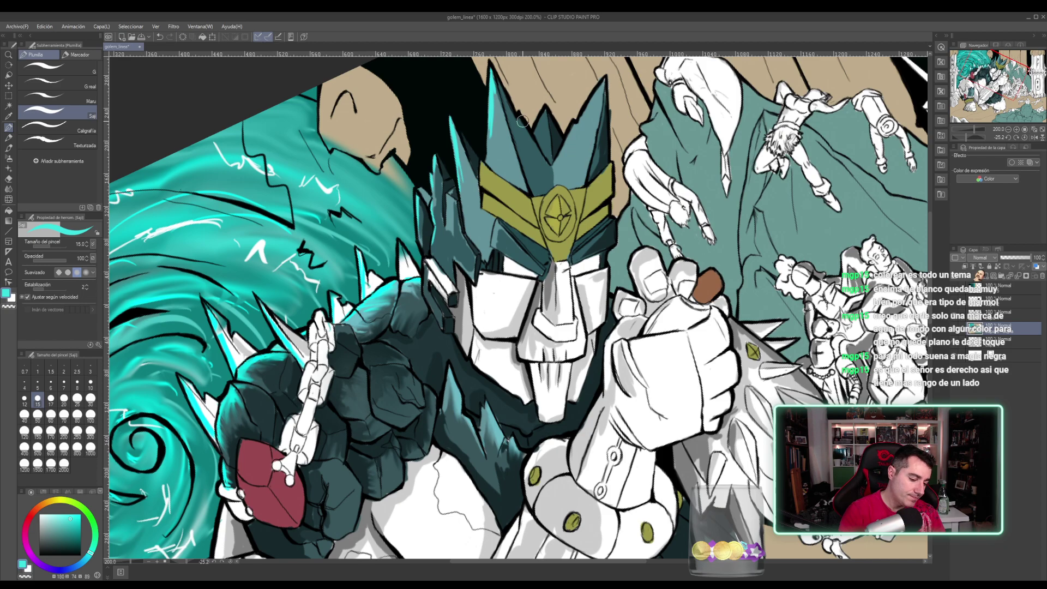
- Smudge the bright cyan highlights along the golem's crown and side-helmet spikes using the Punta del dedo blending tool at size 40
scroll(522, 120, down, 3)
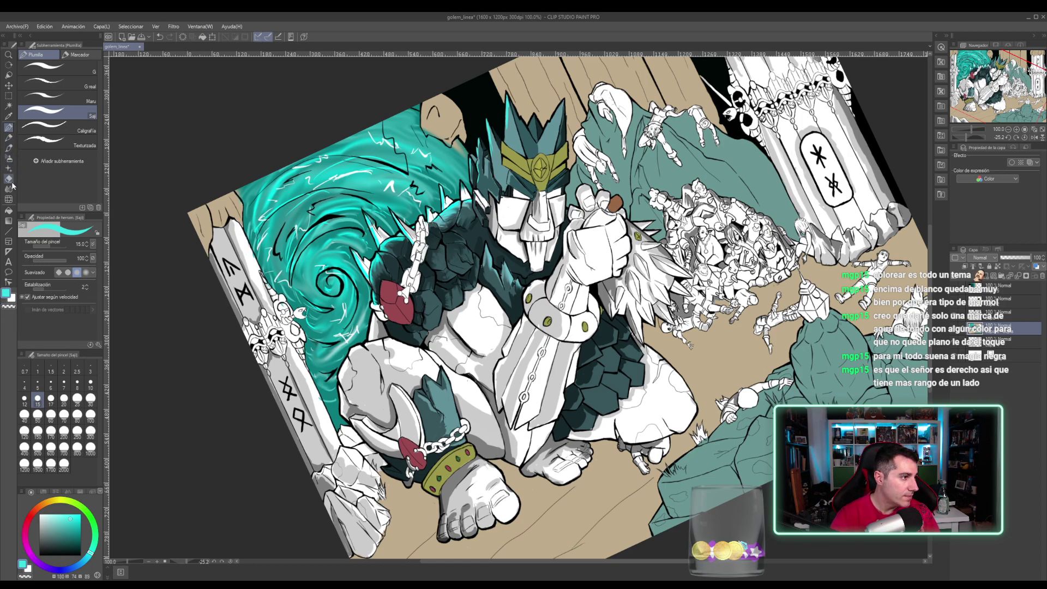
click(9, 189)
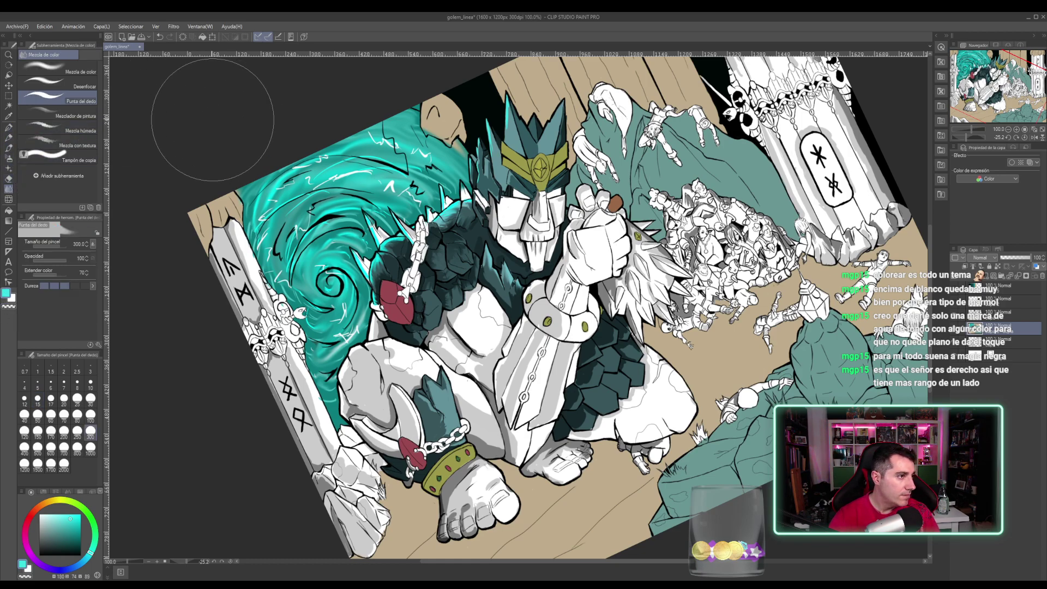
key(ctrl+plus)
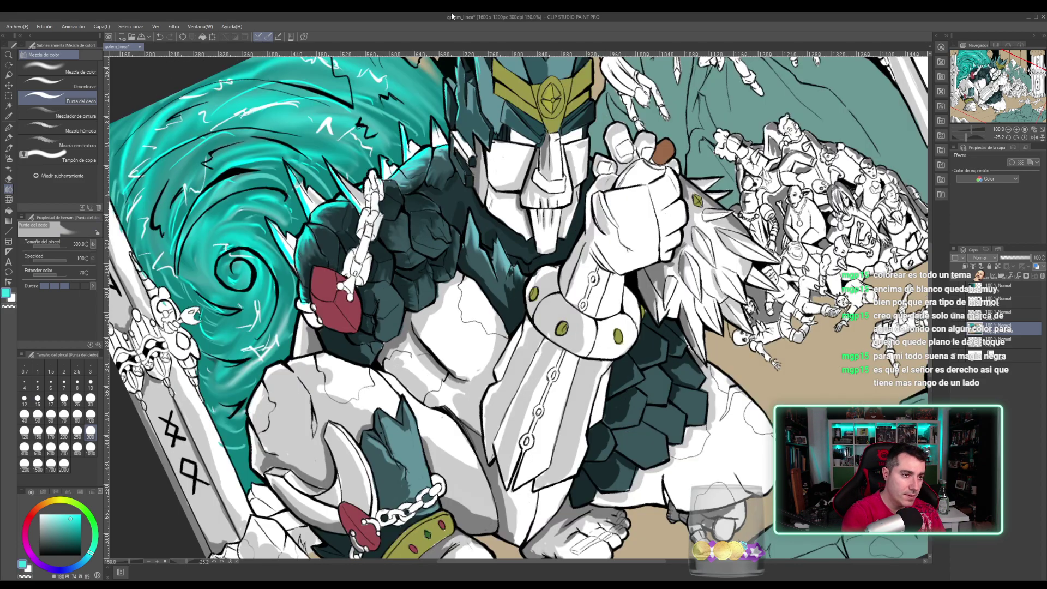
key(ctrl+plus)
drag(451, 73, 438, 254)
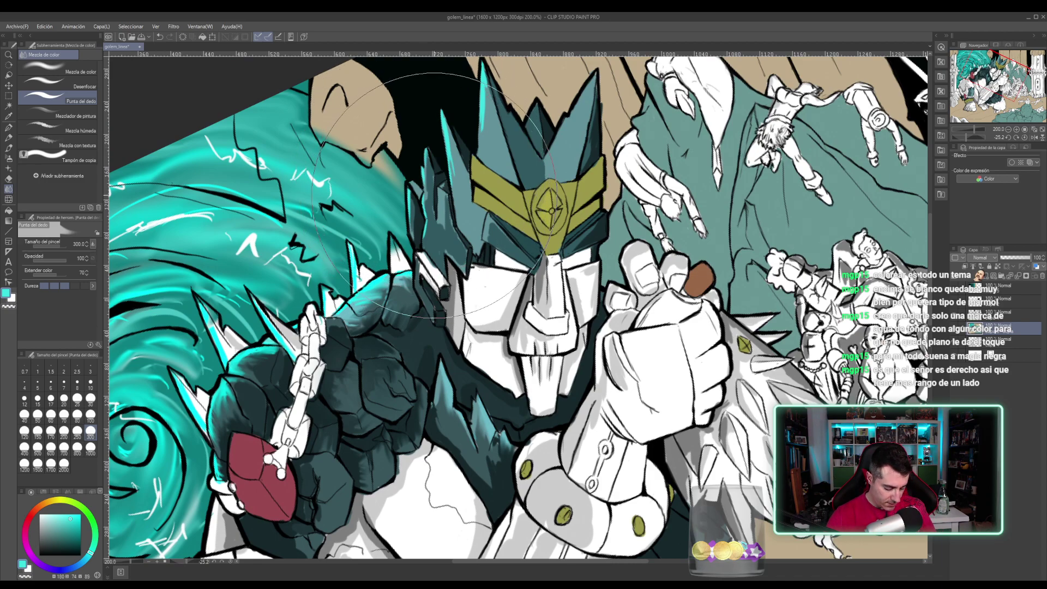
click(38, 415)
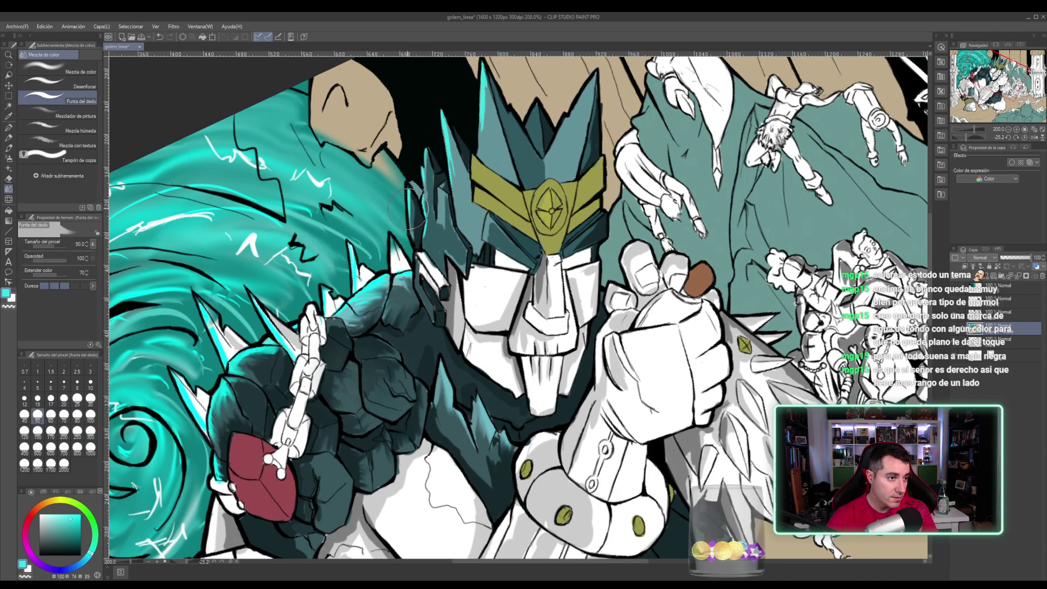
key(bracketleft)
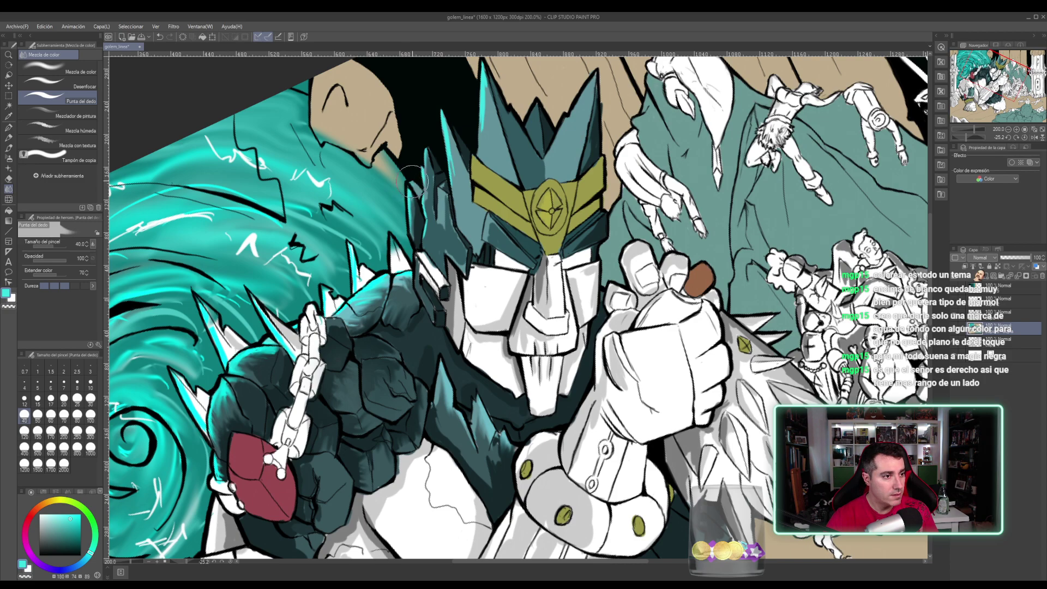
mouse_move(412, 179)
mouse_down()
mouse_move(435, 213)
mouse_move(430, 255)
mouse_move(423, 154)
mouse_move(430, 177)
mouse_move(462, 156)
mouse_move(449, 178)
mouse_move(458, 182)
mouse_move(437, 131)
mouse_move(438, 122)
mouse_move(452, 145)
mouse_move(437, 118)
mouse_move(447, 116)
mouse_move(446, 190)
mouse_up()
mouse_move(479, 120)
mouse_down()
mouse_move(490, 127)
mouse_move(481, 131)
mouse_move(489, 106)
mouse_move(481, 87)
mouse_up()
mouse_move(493, 206)
mouse_down()
mouse_move(507, 245)
mouse_move(499, 261)
mouse_move(445, 226)
mouse_up()
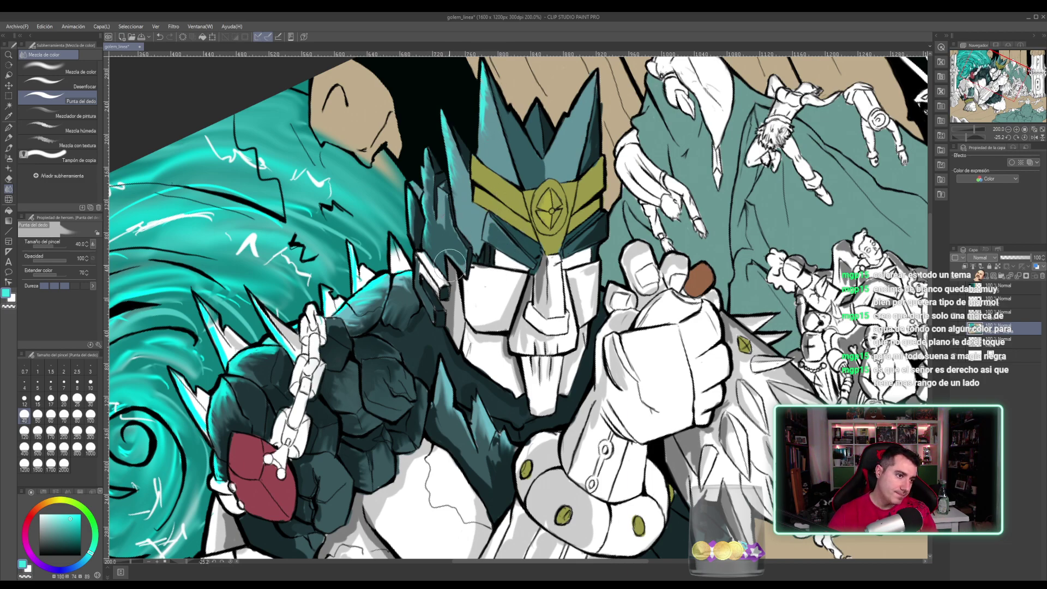
- Fill the white gap between the side-helmet spikes and the golem's cheek with dark teal sampled from the helmet
alt+click(440, 248)
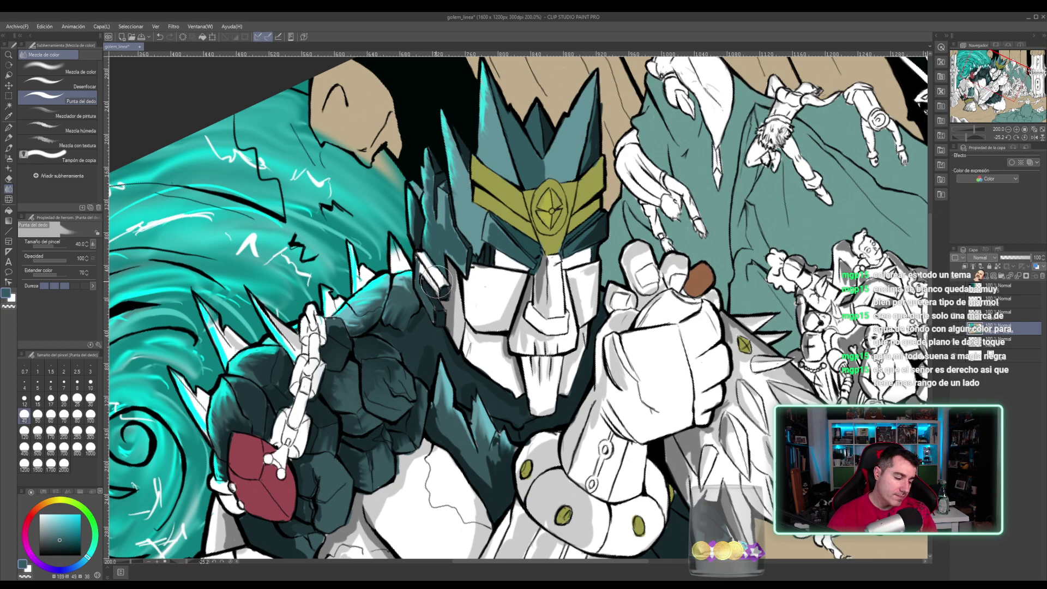
key(p)
drag(421, 256, 425, 259)
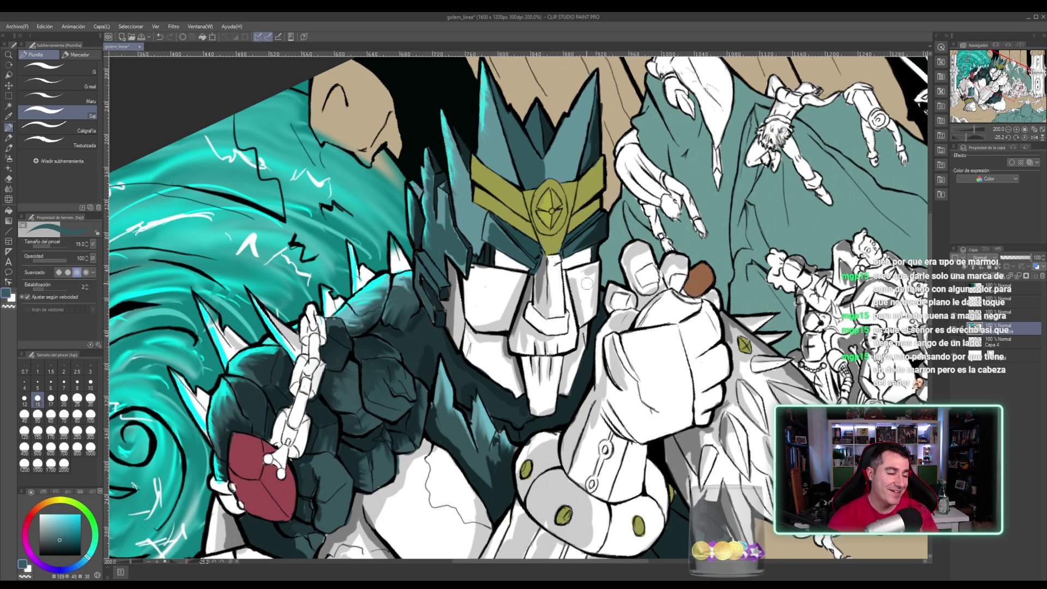
- Shade the lower part of the golem's side-helmet plates with near-black teal sampled from the artwork
alt+click(424, 284)
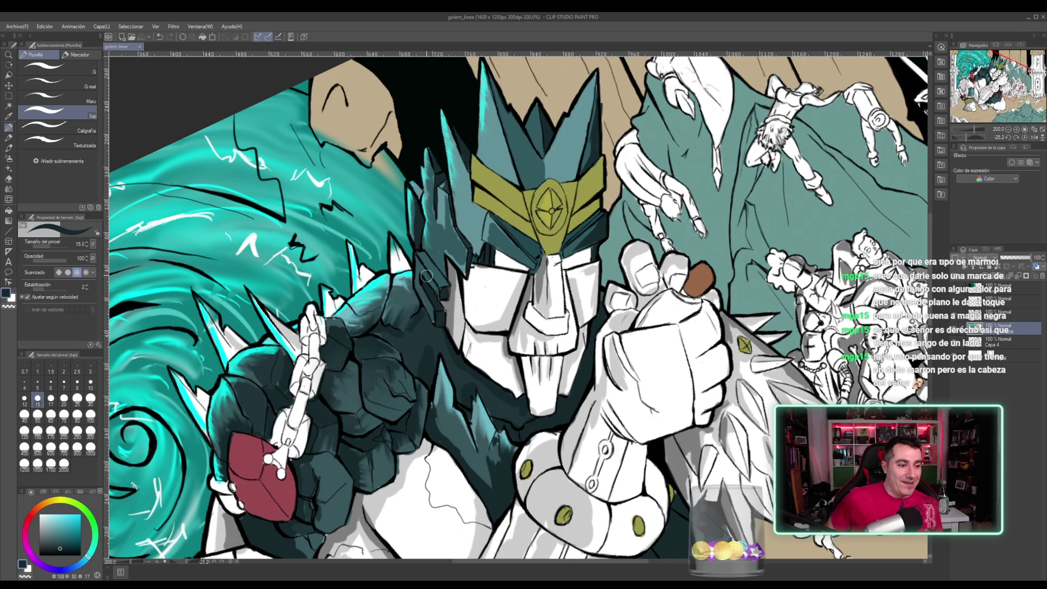
scroll(426, 275, down, 1)
scroll(426, 275, down, 3)
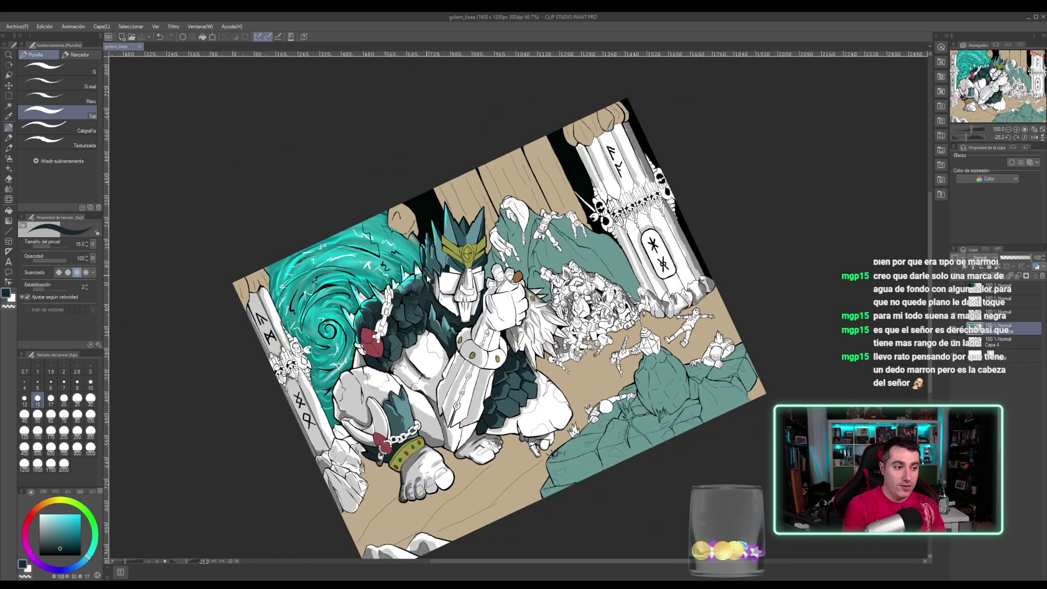
scroll(426, 275, up, 1)
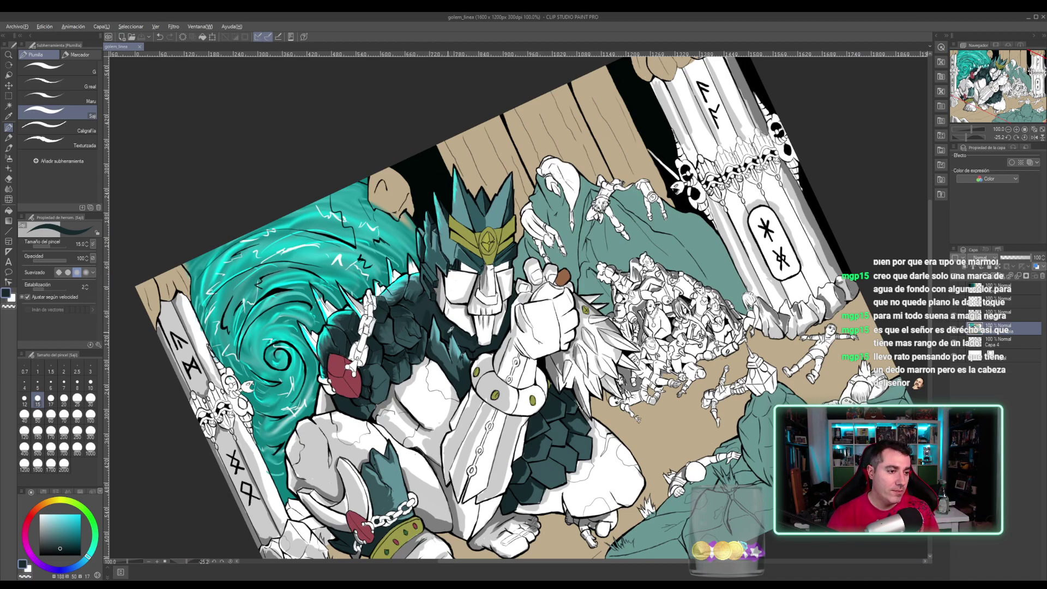
alt+click(466, 383)
alt+click(467, 382)
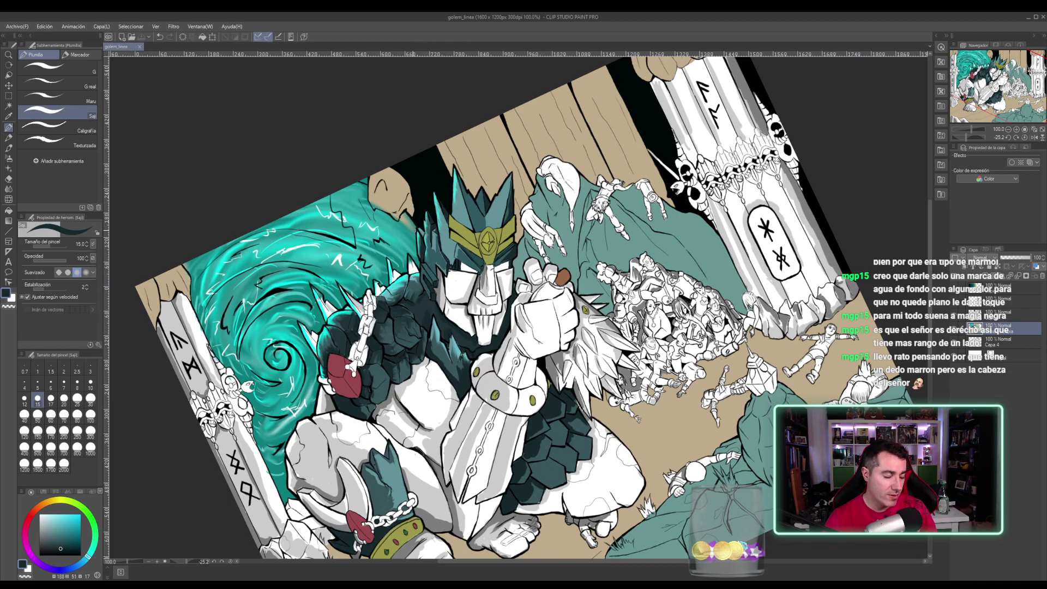
drag(428, 267, 430, 271)
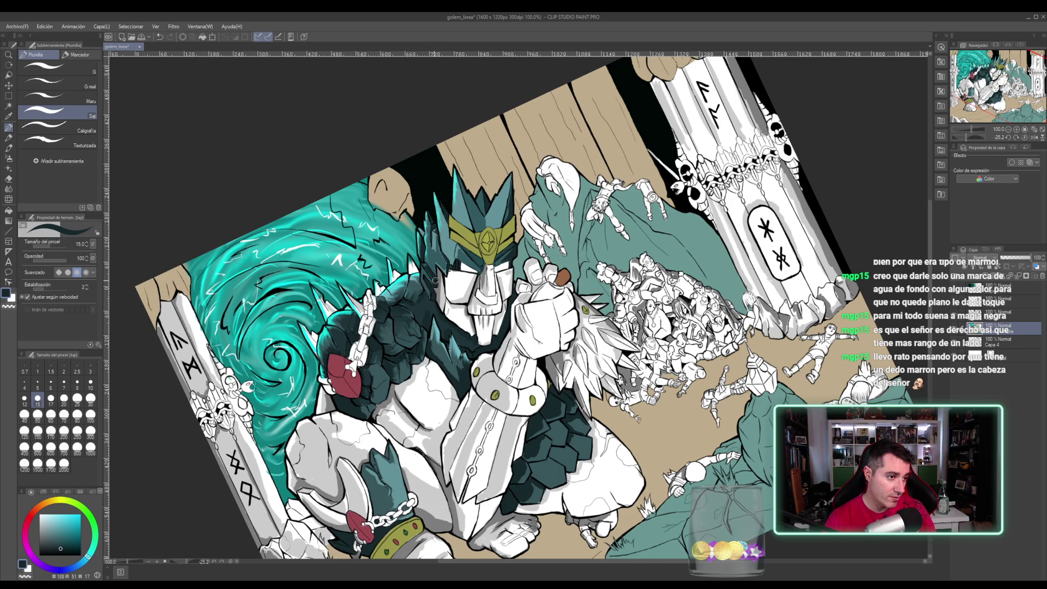
- Sample the helmet's mid teal and the shoulder spike's bright cyan to add edge highlights to the side-helmet spikes
alt+click(430, 266)
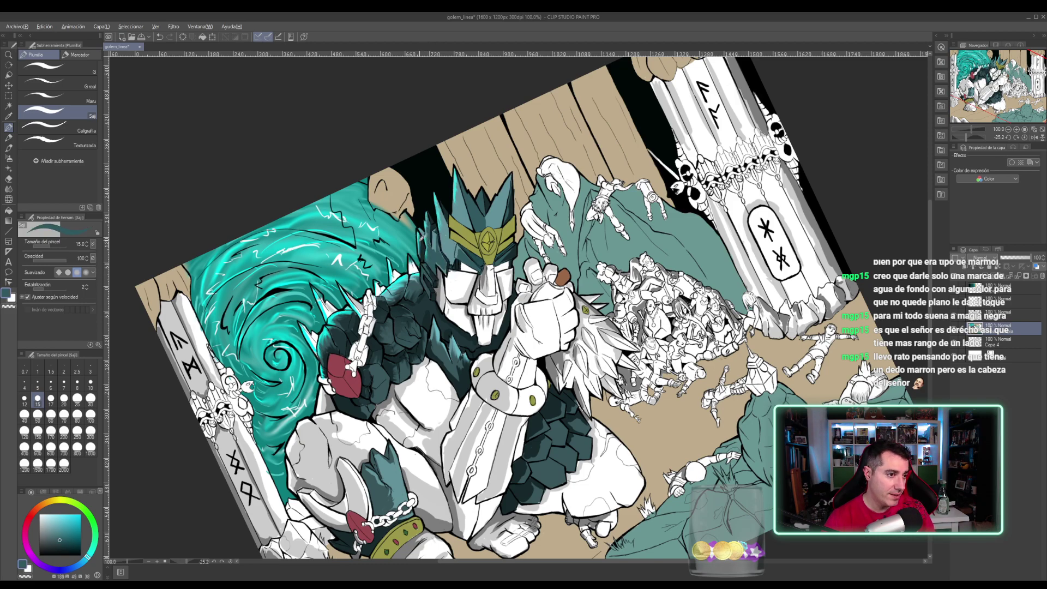
alt+click(398, 272)
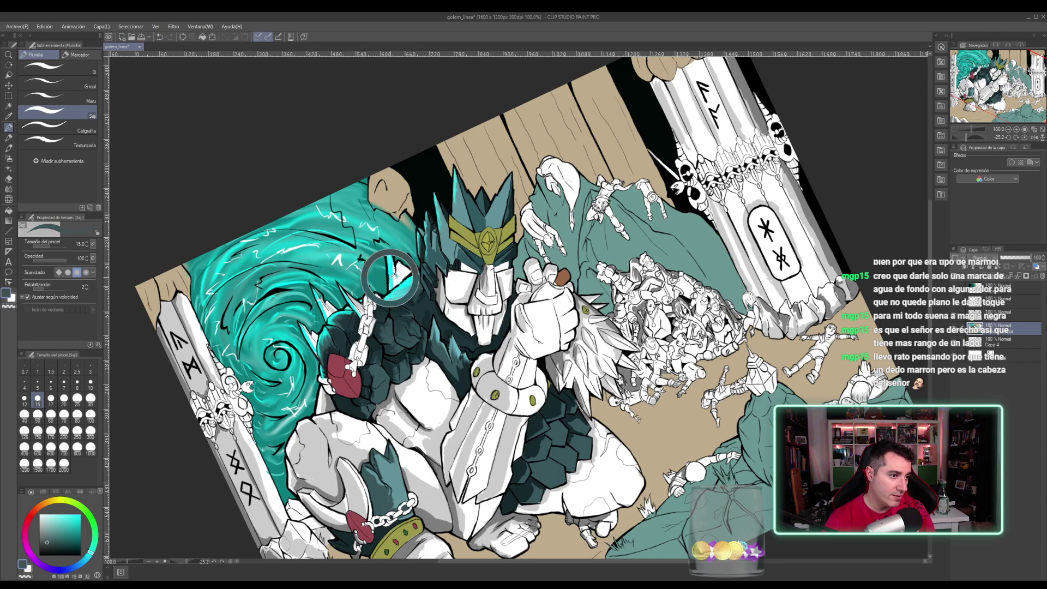
alt+click(392, 265)
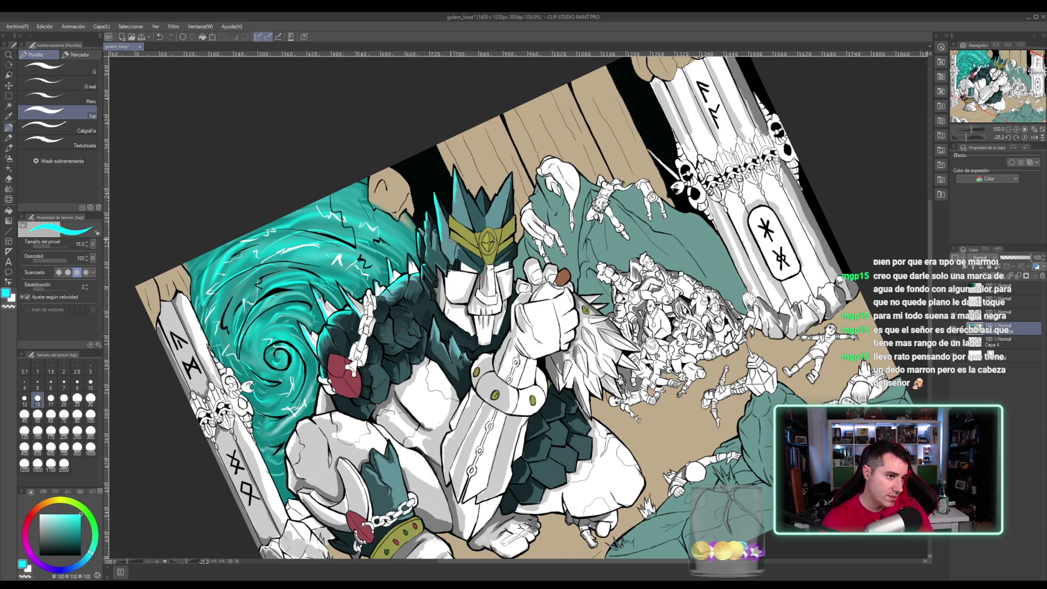
- Detail the side-helmet spikes with alternating light blue and mid teal sampled from them, and save the file
alt+click(442, 240)
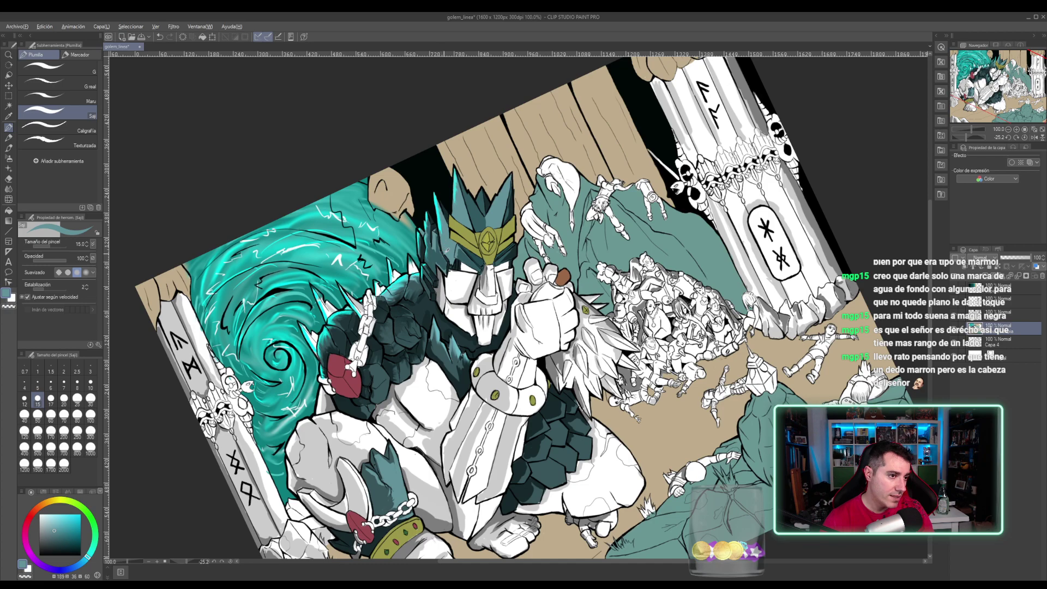
alt+click(442, 250)
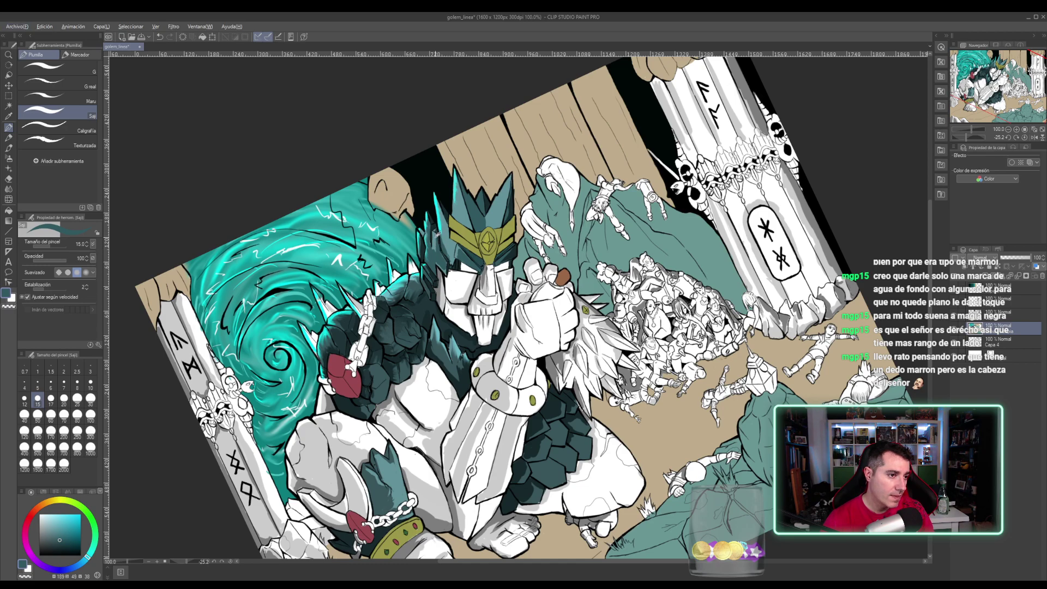
alt+click(438, 240)
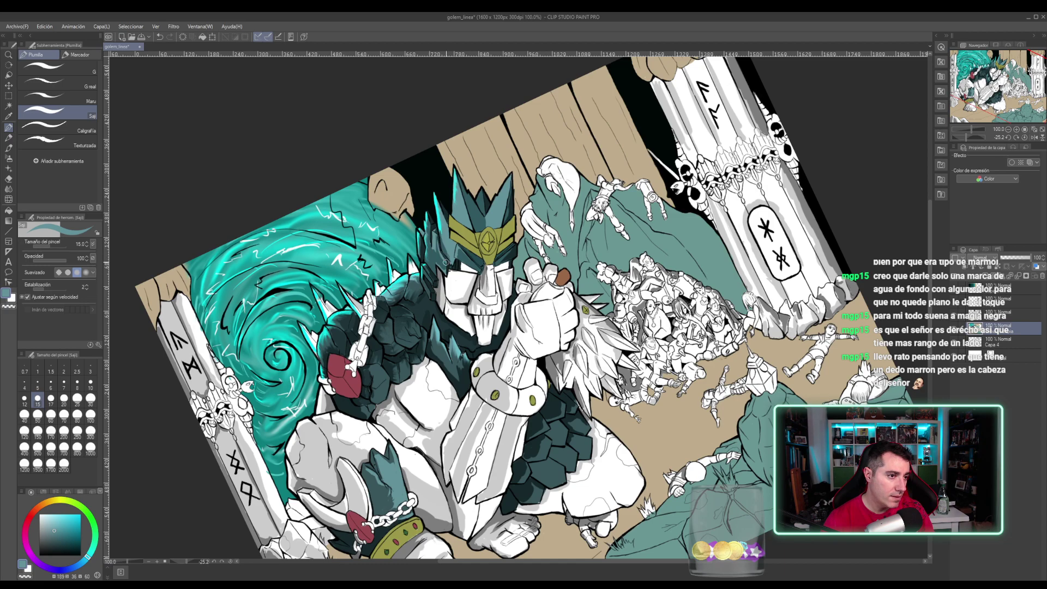
alt+click(438, 251)
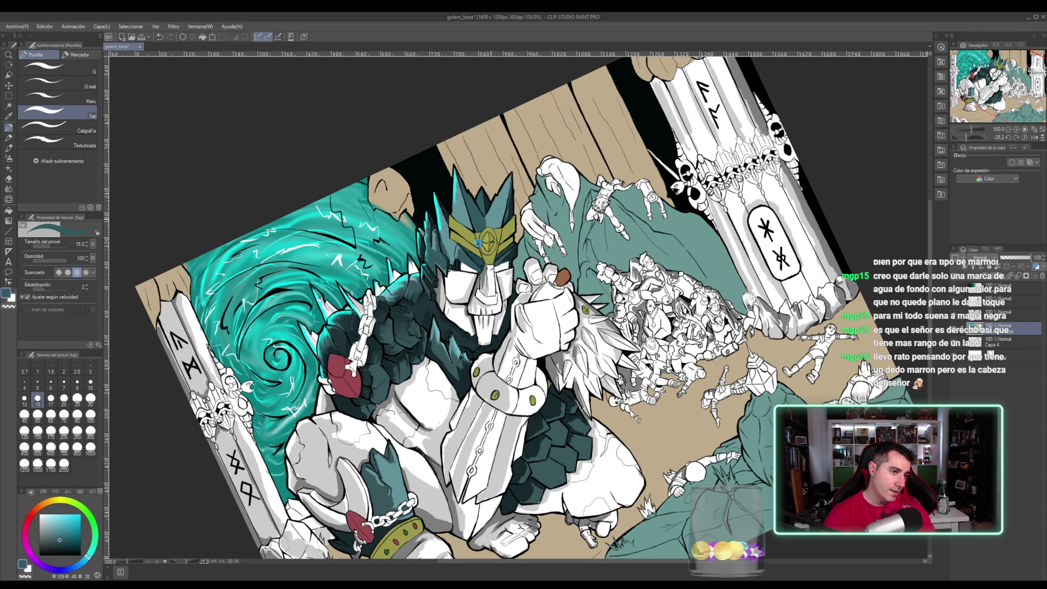
key(ctrl+s)
- Add more light blue accents to the side-helmet spikes beside the crown and save the illustration
scroll(436, 255, down, 2)
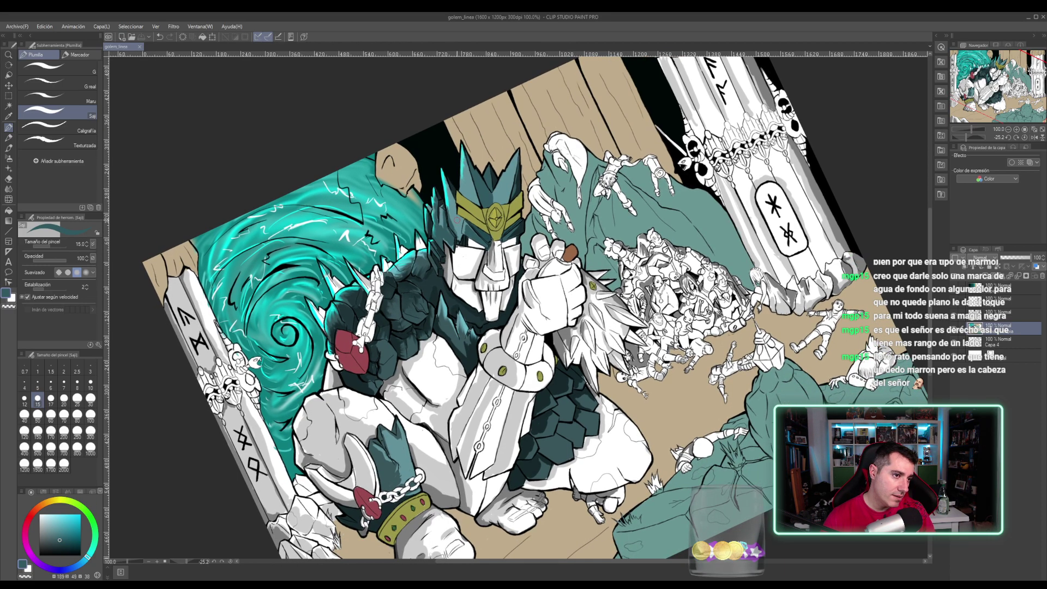
alt+click(436, 243)
click(436, 233)
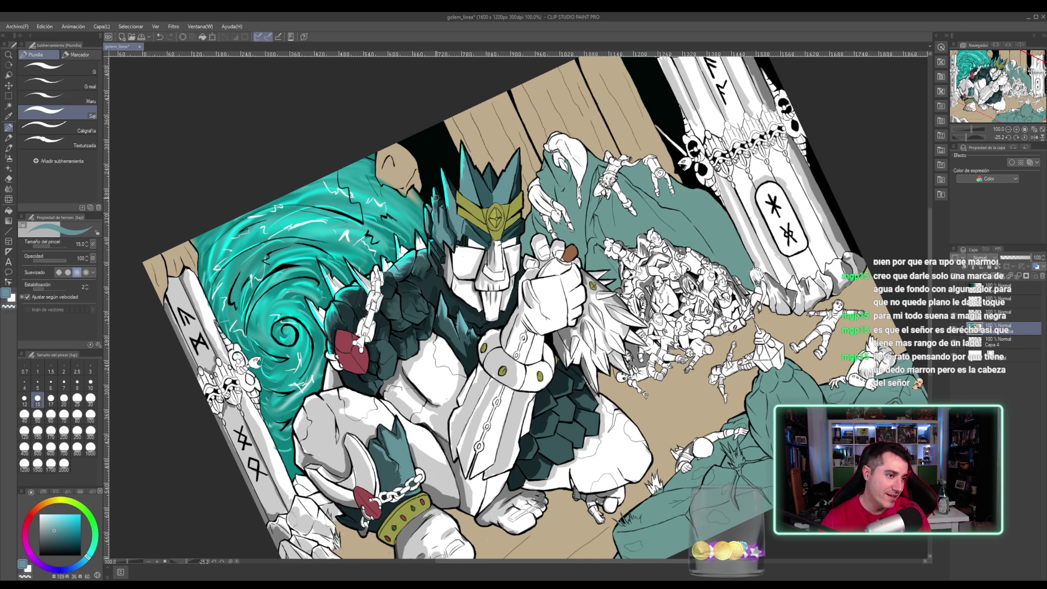
key(ctrl+s)
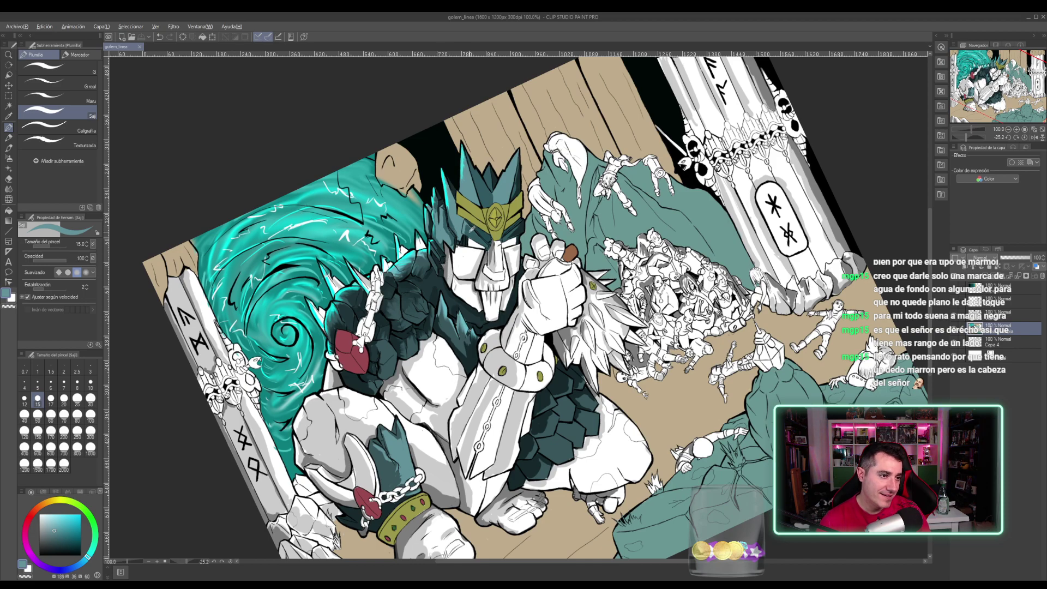
- Paint the golem's portal-side cheek, jaw and teeth in medium grey sampled from the edge of the face
key(alt)
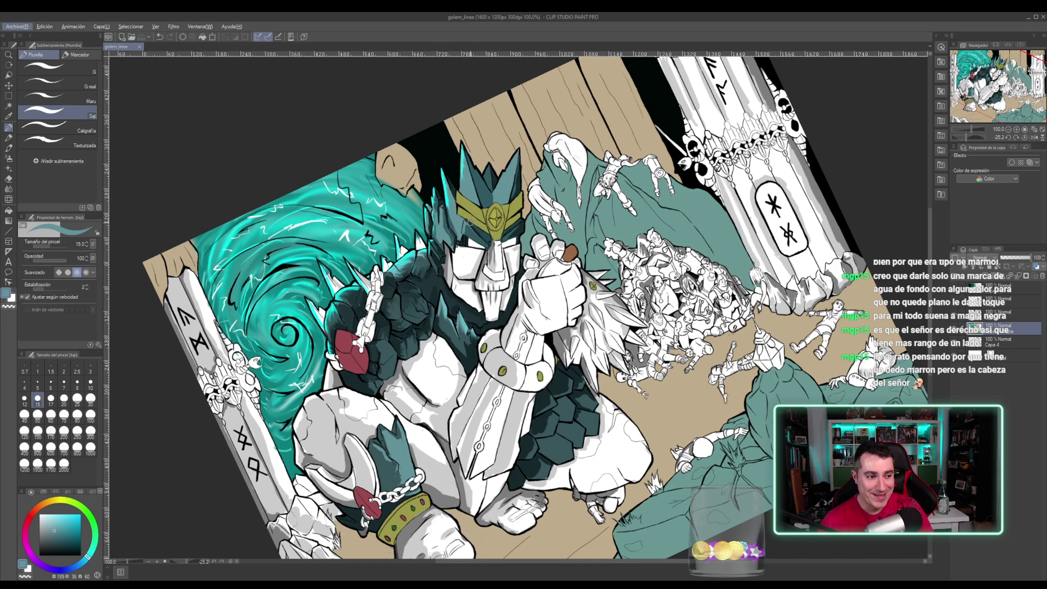
alt+click(446, 264)
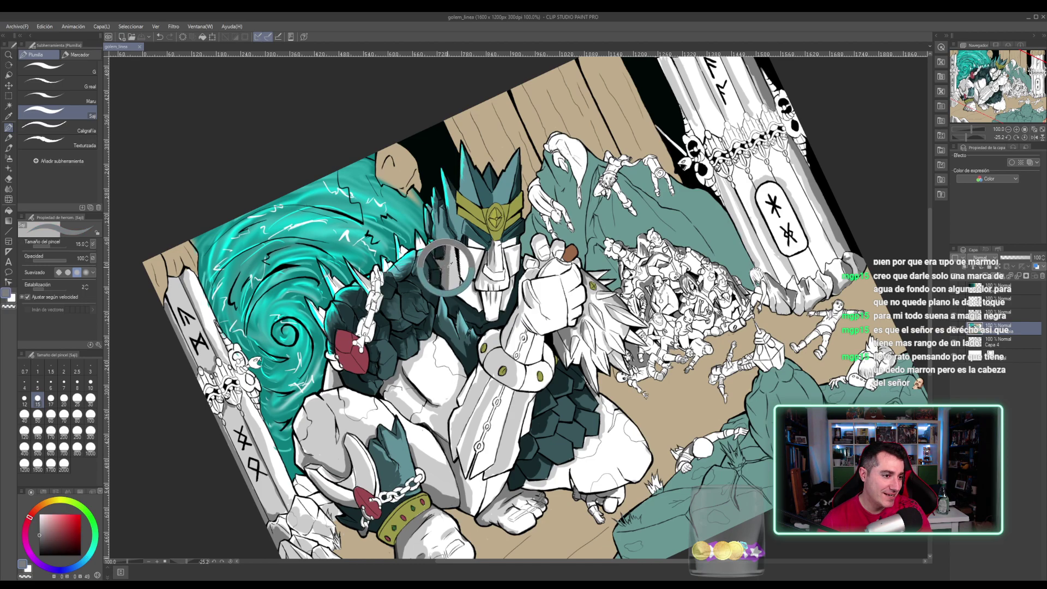
click(449, 264)
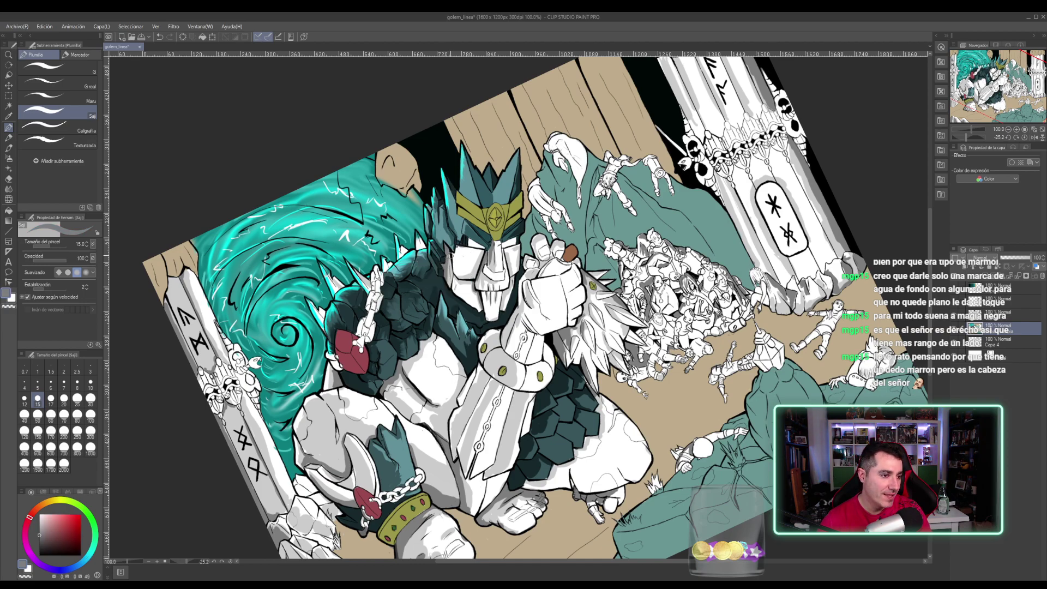
mouse_move(451, 255)
mouse_down()
mouse_move(462, 250)
mouse_move(483, 250)
mouse_move(471, 269)
mouse_move(472, 252)
mouse_move(468, 289)
mouse_move(453, 275)
mouse_move(453, 301)
mouse_move(452, 280)
mouse_move(480, 309)
mouse_move(479, 276)
mouse_move(493, 280)
mouse_move(495, 315)
mouse_up()
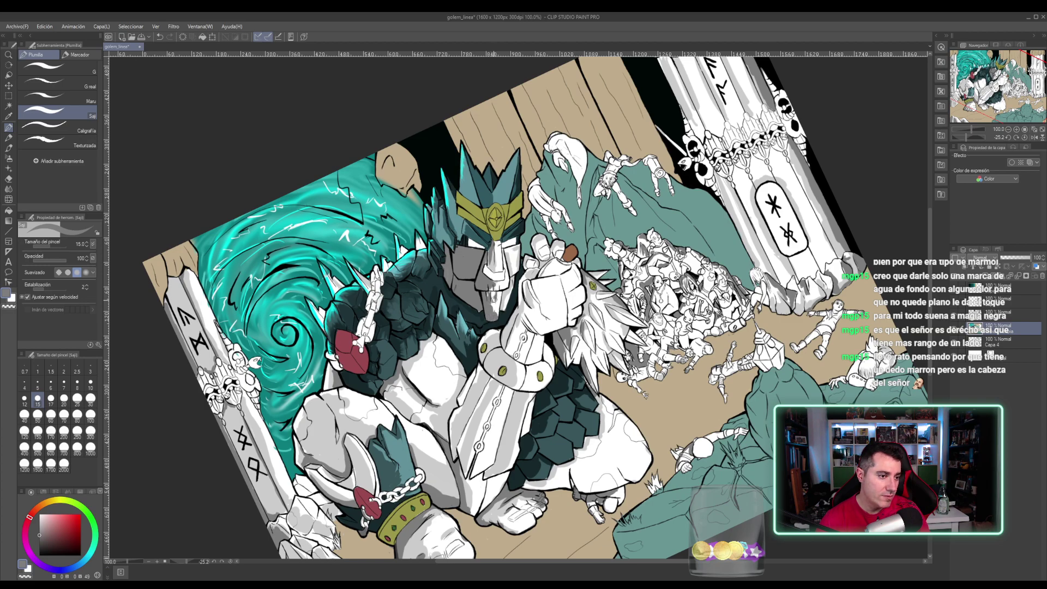
mouse_move(494, 293)
mouse_down()
mouse_move(491, 301)
mouse_move(503, 283)
mouse_move(501, 304)
mouse_up()
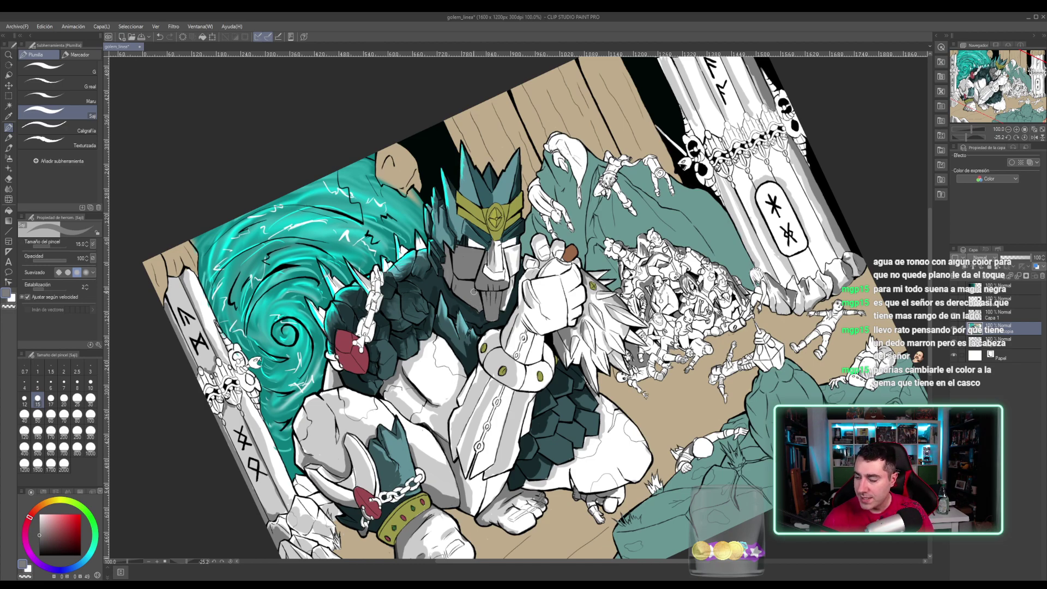
- Extend the medium grey over the golem's nose, from the bridge below the crown to the nostrils
scroll(451, 255, up, 2)
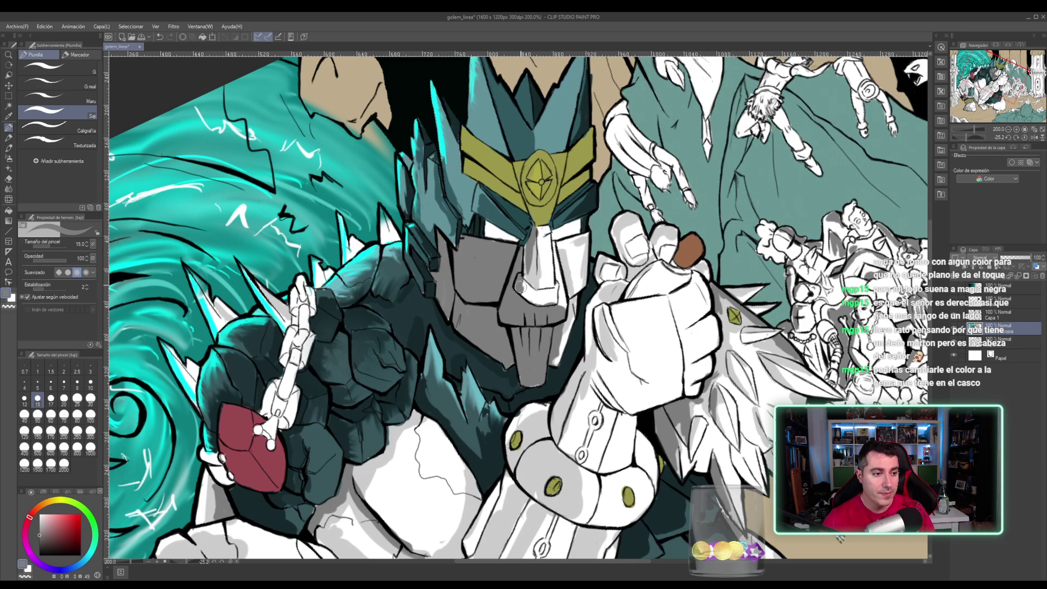
mouse_move(520, 287)
mouse_down()
mouse_move(544, 149)
mouse_move(545, 218)
mouse_move(540, 268)
mouse_up()
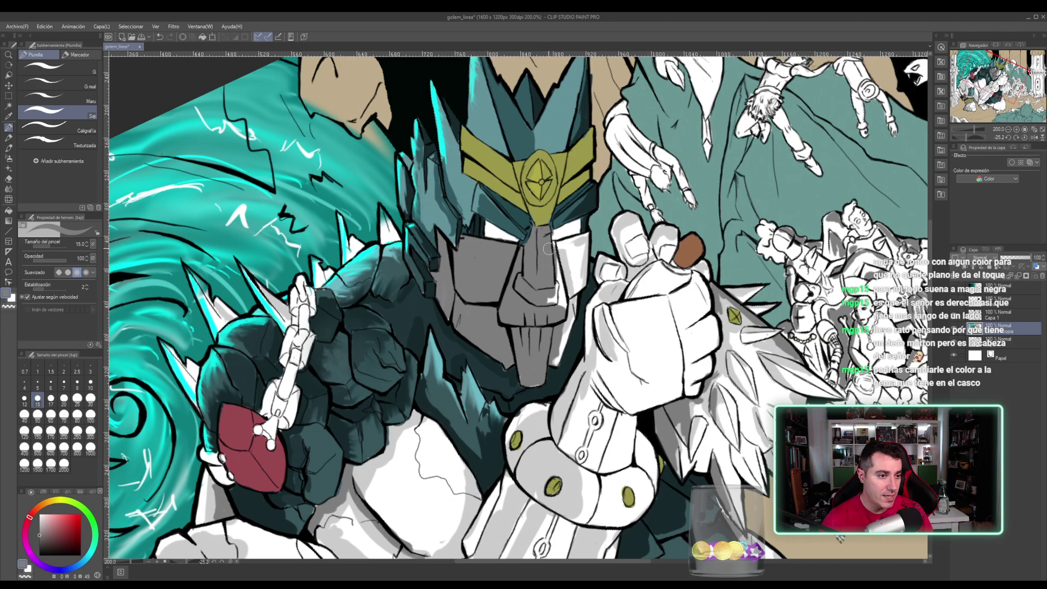
drag(549, 249, 555, 298)
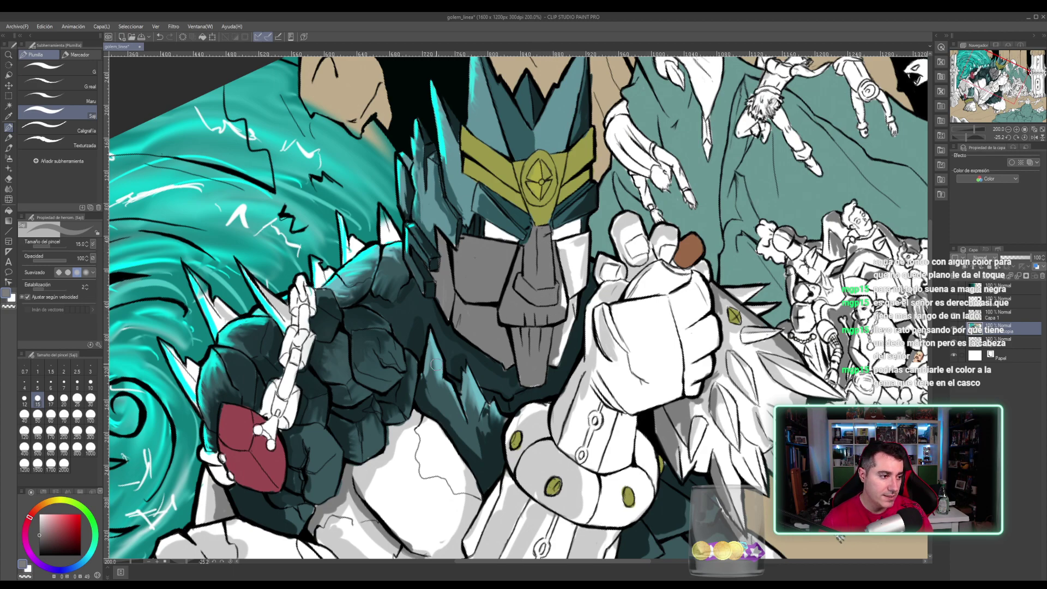
- Paint the crown's central gem in the red sampled from the shoulder gem, and resample the nose's grey
alt+click(261, 460)
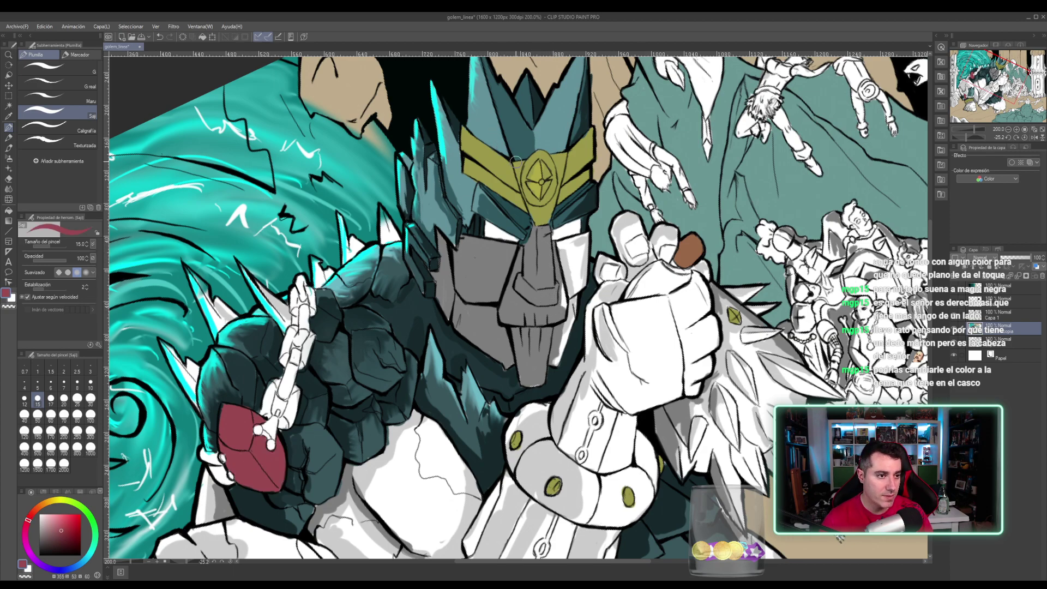
mouse_move(537, 168)
mouse_down()
mouse_move(535, 194)
mouse_move(548, 181)
mouse_up()
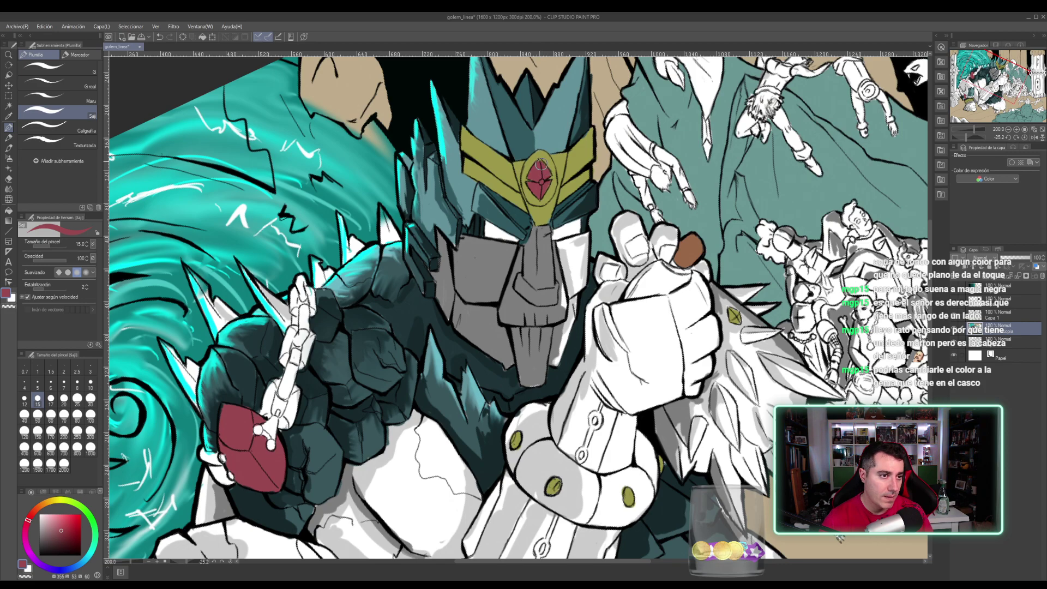
alt+click(548, 267)
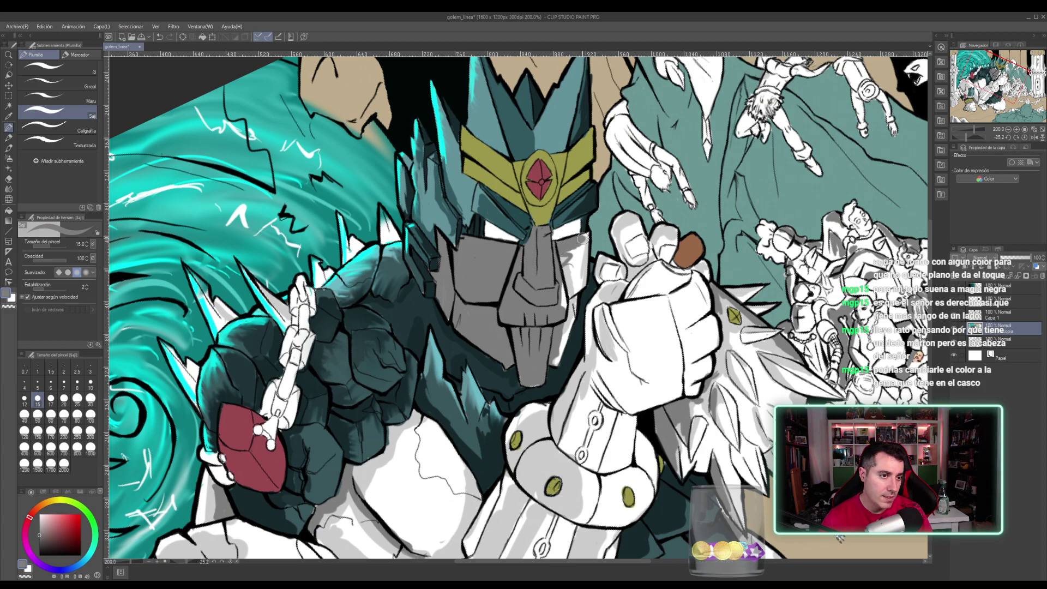
- Paint the golem's fist-side cheek and jaw in the same medium grey as the nose
mouse_move(585, 246)
mouse_down()
mouse_move(580, 288)
mouse_move(571, 255)
mouse_move(557, 273)
mouse_move(544, 252)
mouse_move(579, 284)
mouse_up()
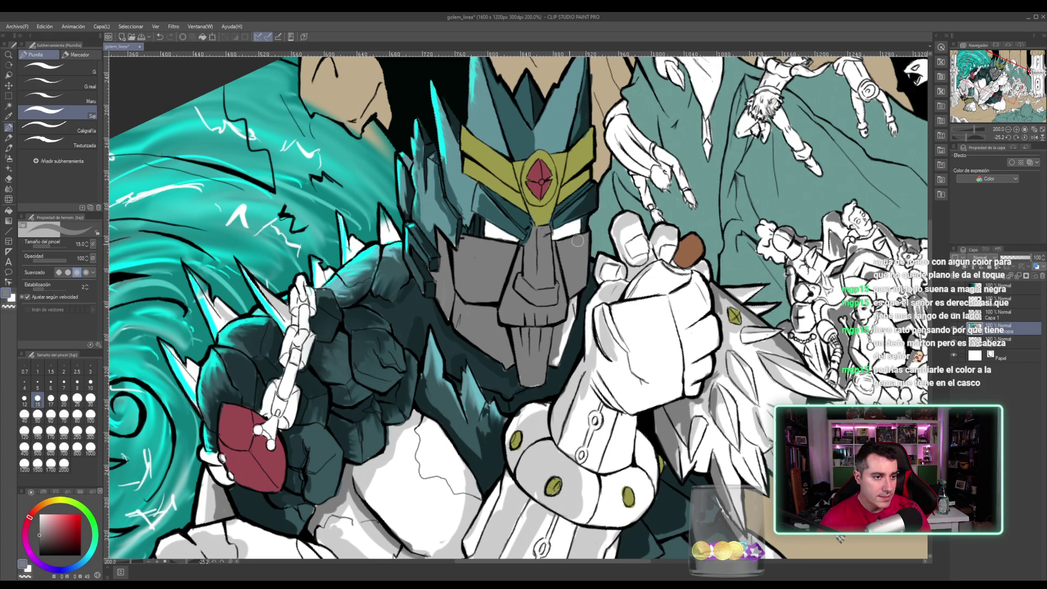
mouse_move(565, 320)
mouse_down()
mouse_move(570, 305)
mouse_move(555, 364)
mouse_move(567, 309)
mouse_up()
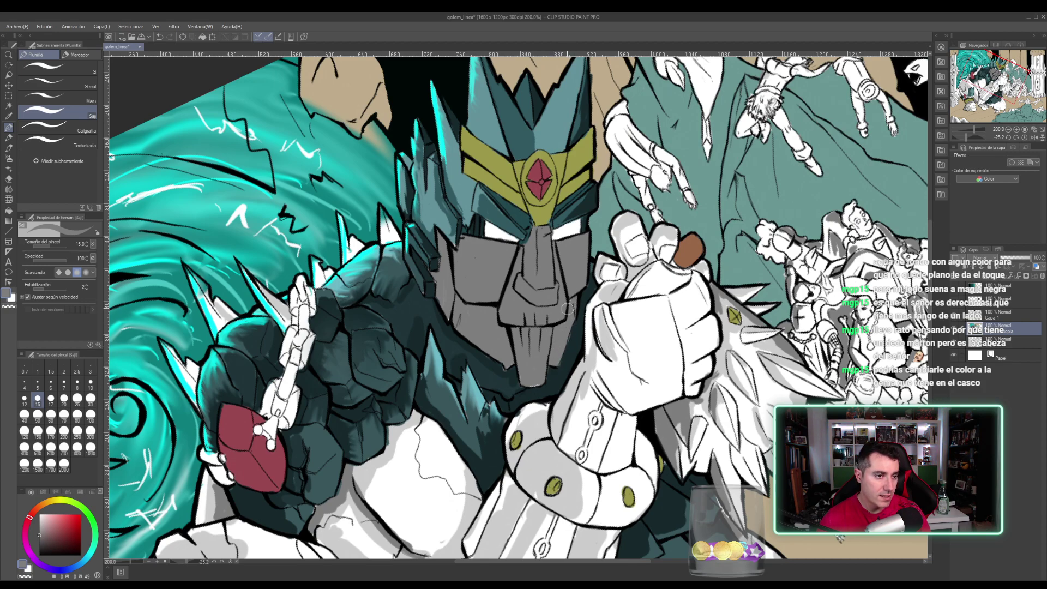
- Retouch around the golem's eyes with the helmet's blue and the eye's white, and shade the eye whites in light grey
alt+click(479, 191)
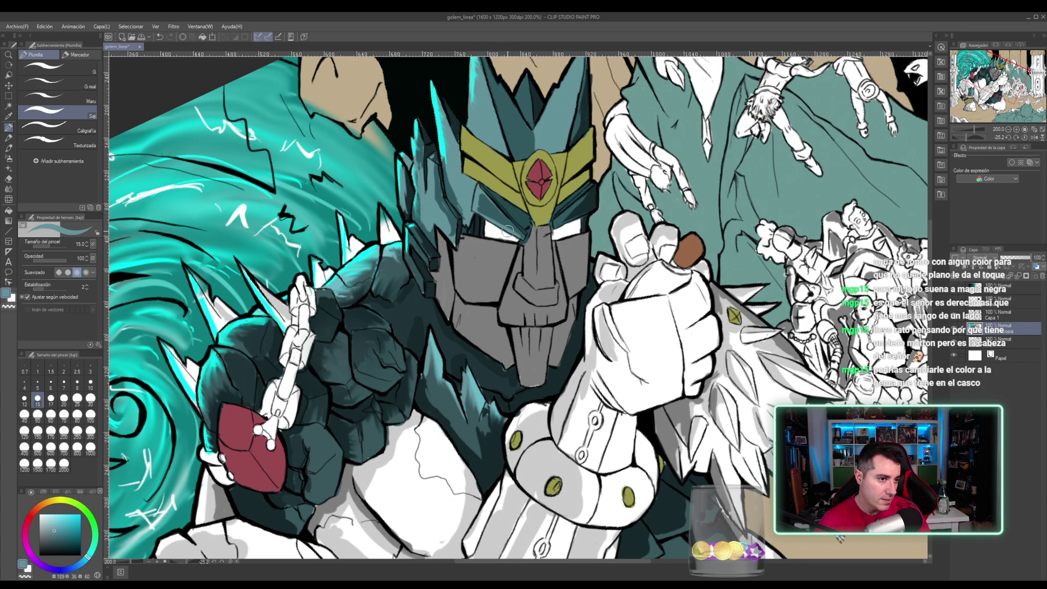
alt+click(567, 233)
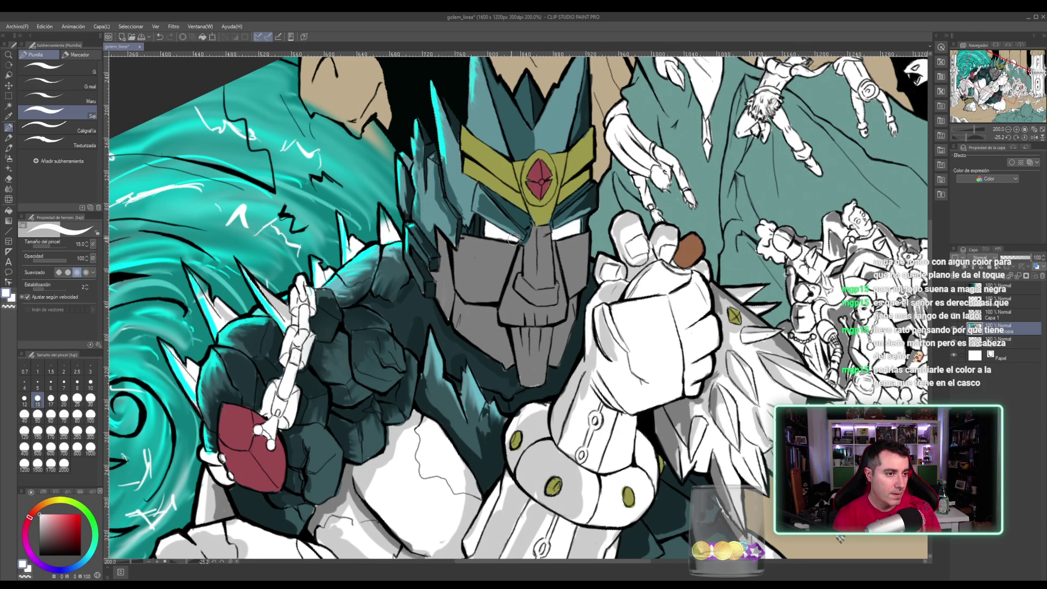
key(alt)
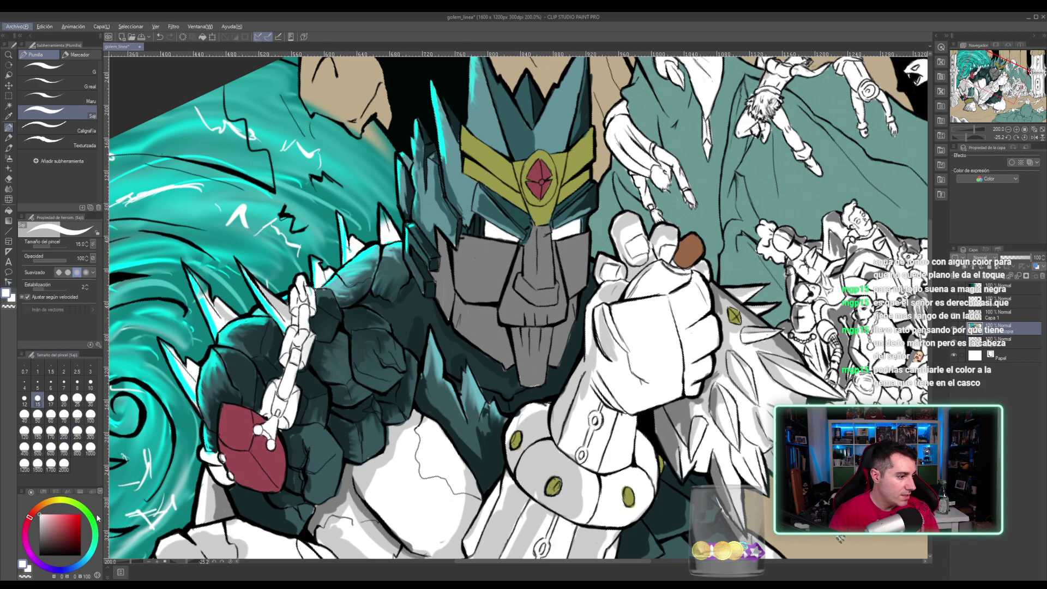
key(alt)
click(43, 518)
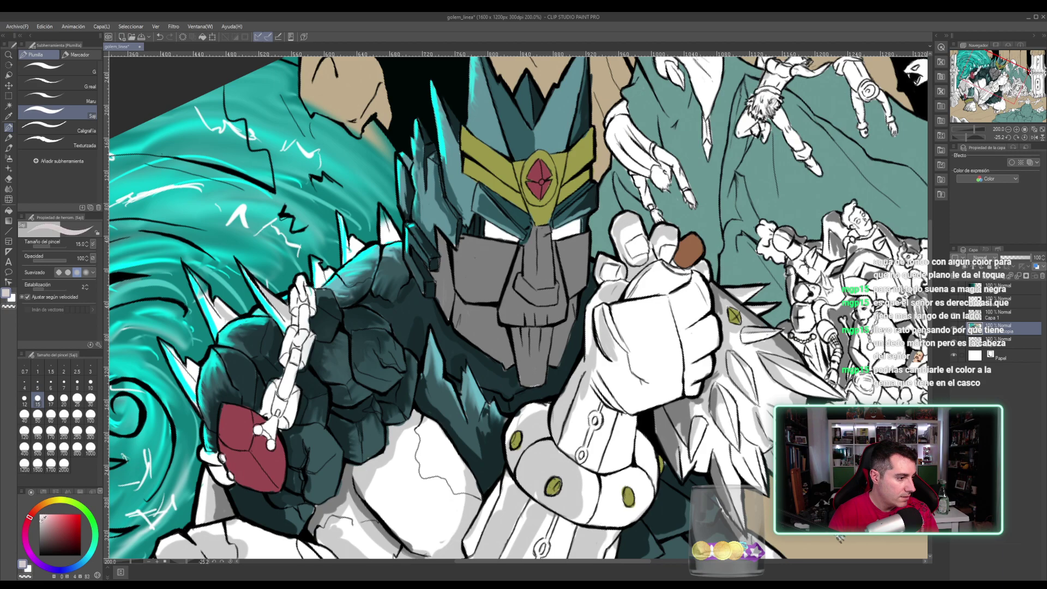
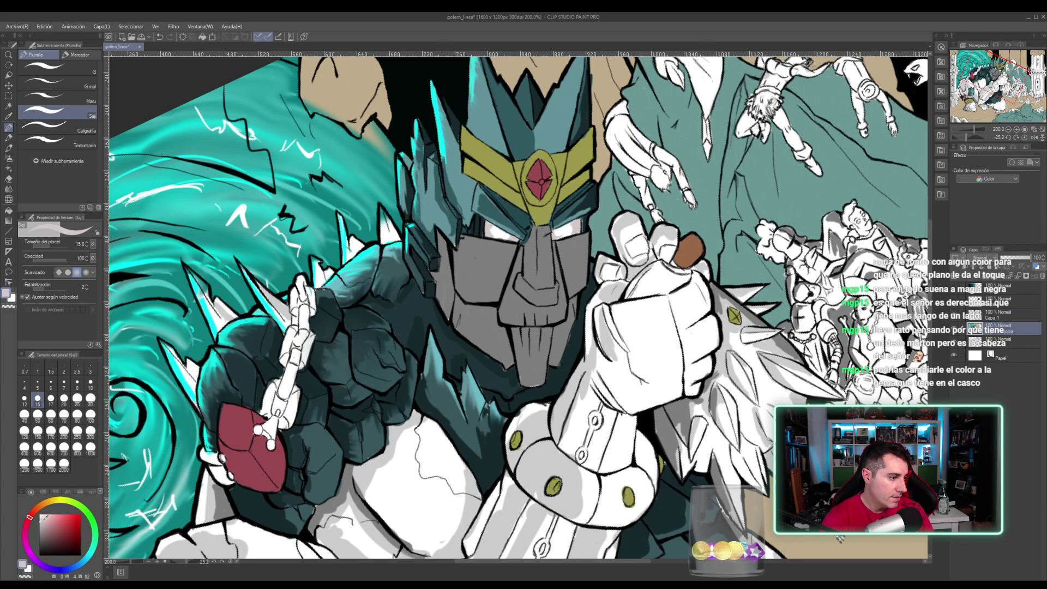
- Shade the edges and inner corners of both eyes in darker grey, retouching the portal-side eye's outer edge with the neighbouring dark teal
drag(44, 516, 42, 530)
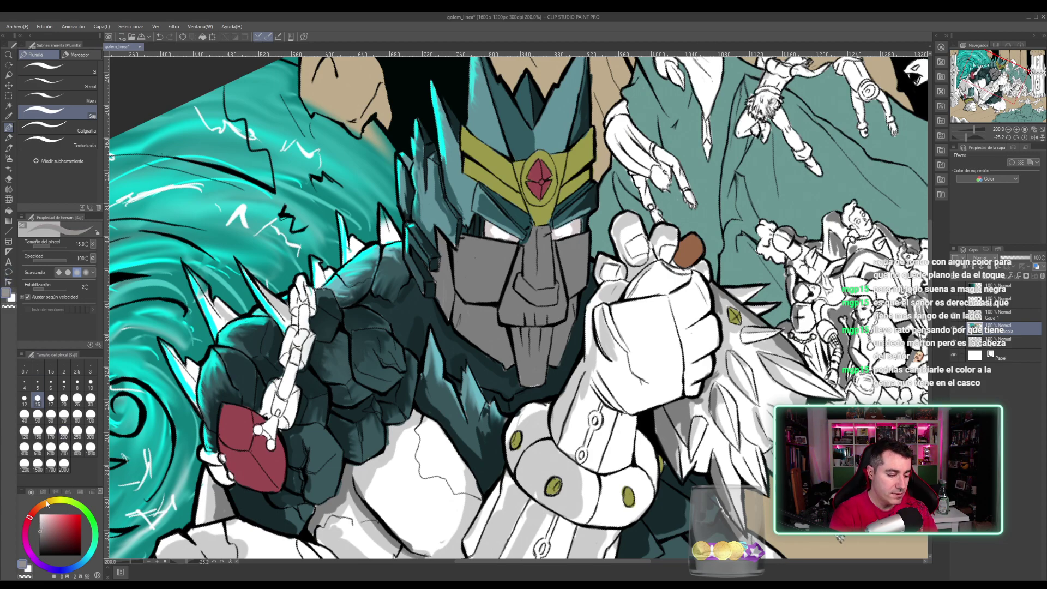
key(ctrl+plus)
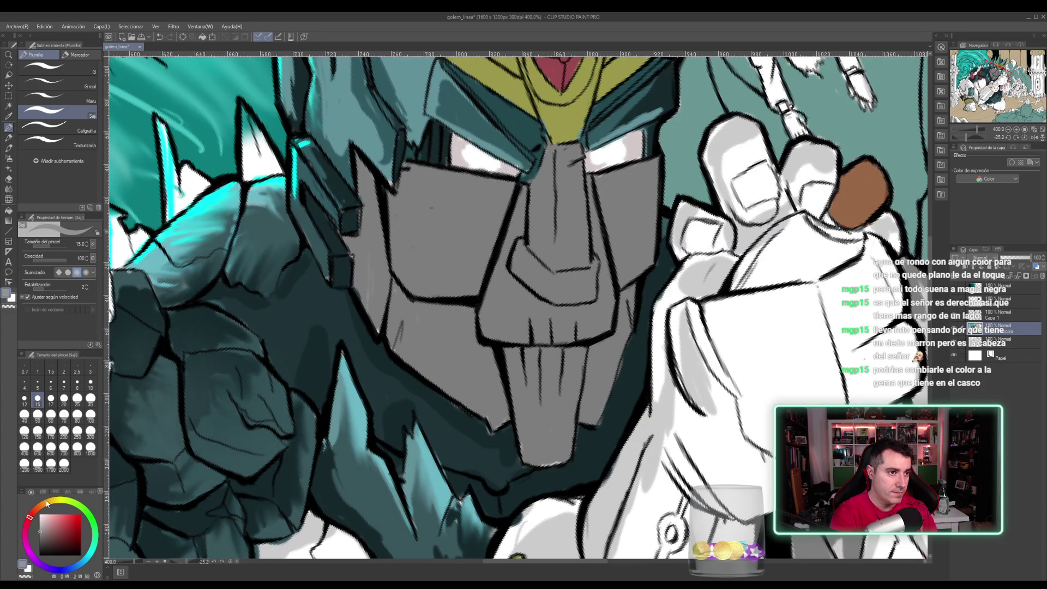
alt+click(448, 135)
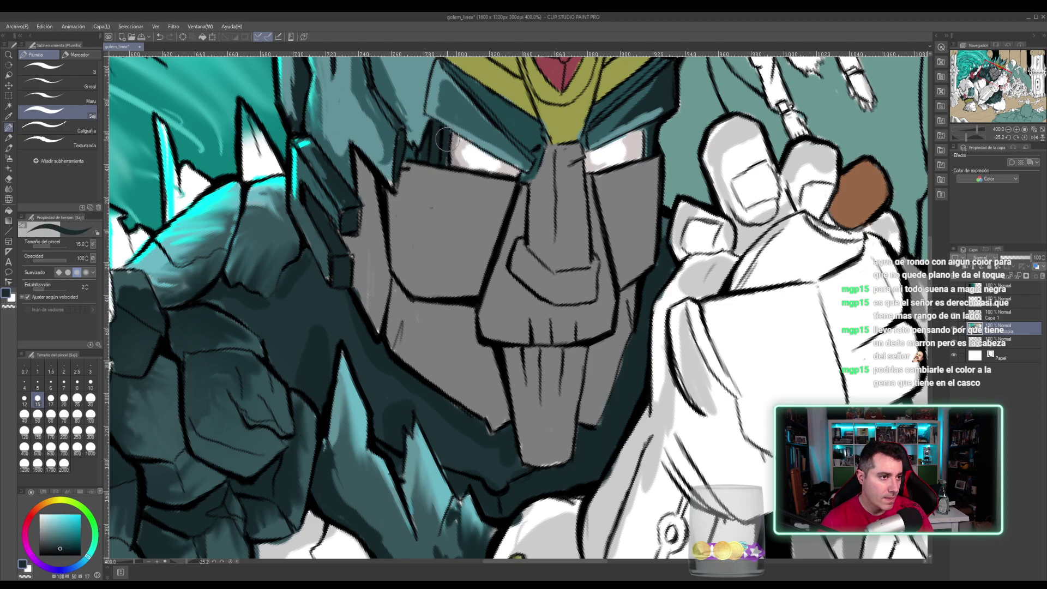
drag(452, 151, 473, 153)
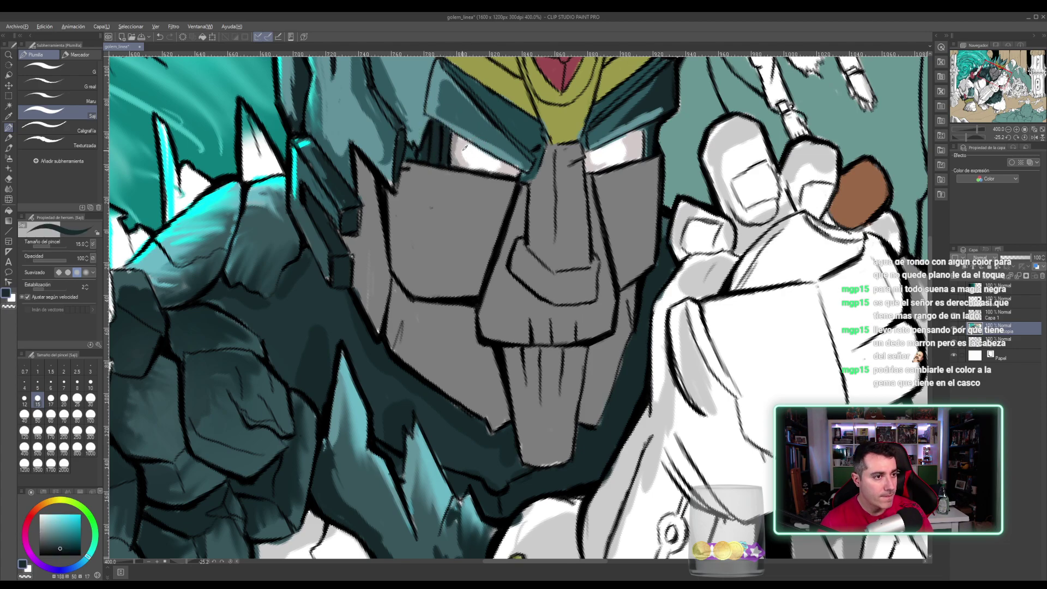
alt+click(455, 142)
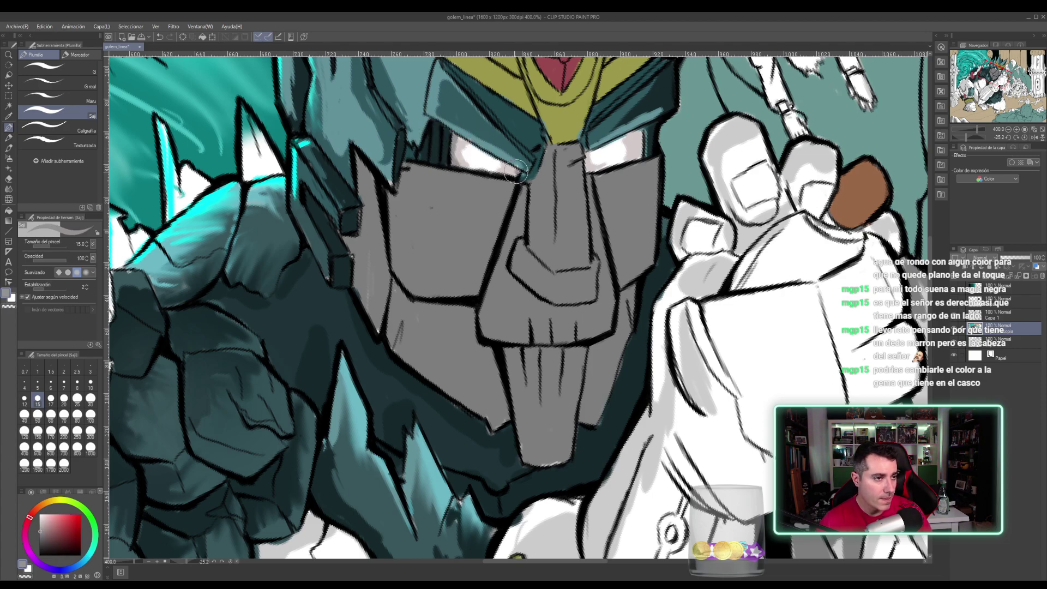
drag(514, 173, 512, 171)
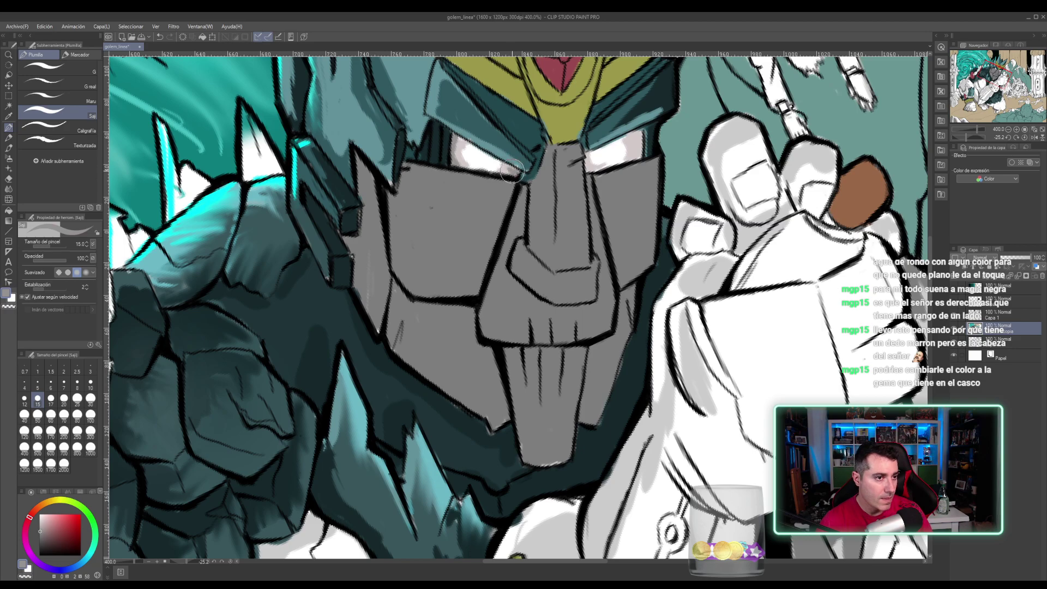
mouse_move(588, 164)
mouse_down()
mouse_move(647, 156)
mouse_move(640, 135)
mouse_move(638, 160)
mouse_move(642, 139)
mouse_move(624, 135)
mouse_move(643, 132)
mouse_move(631, 165)
mouse_up()
- Refine the fist-side eye with white and light grey sampled from it and blue from its brow, and save the illustration
alt+click(609, 160)
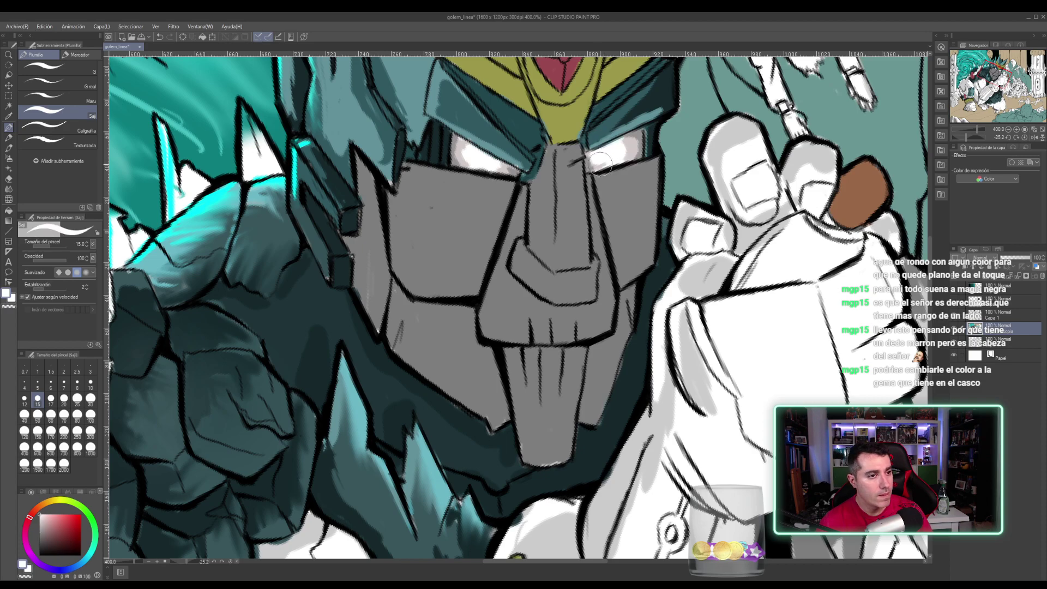
alt+click(630, 144)
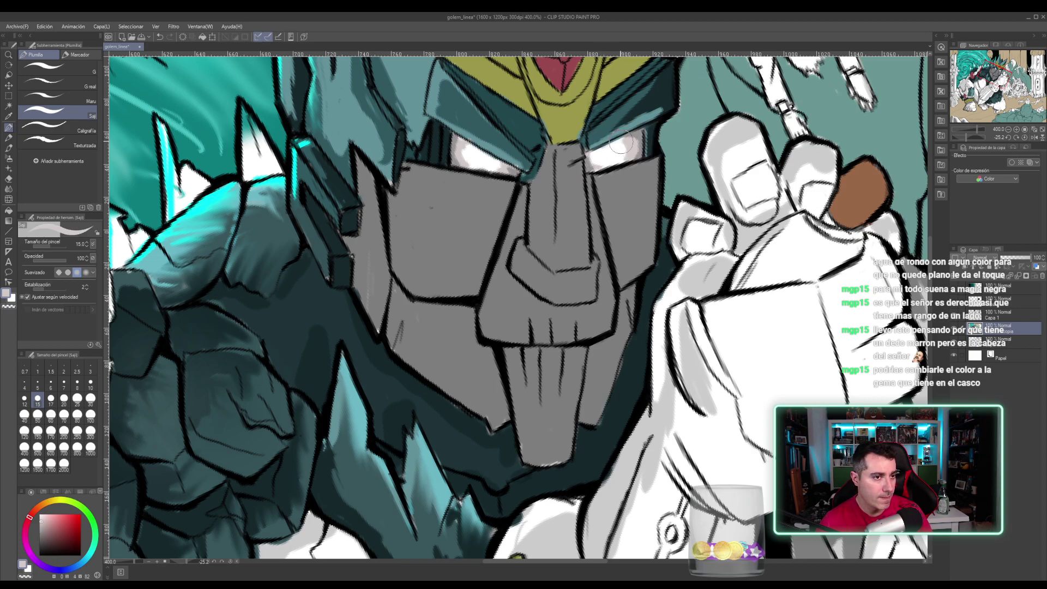
alt+click(618, 134)
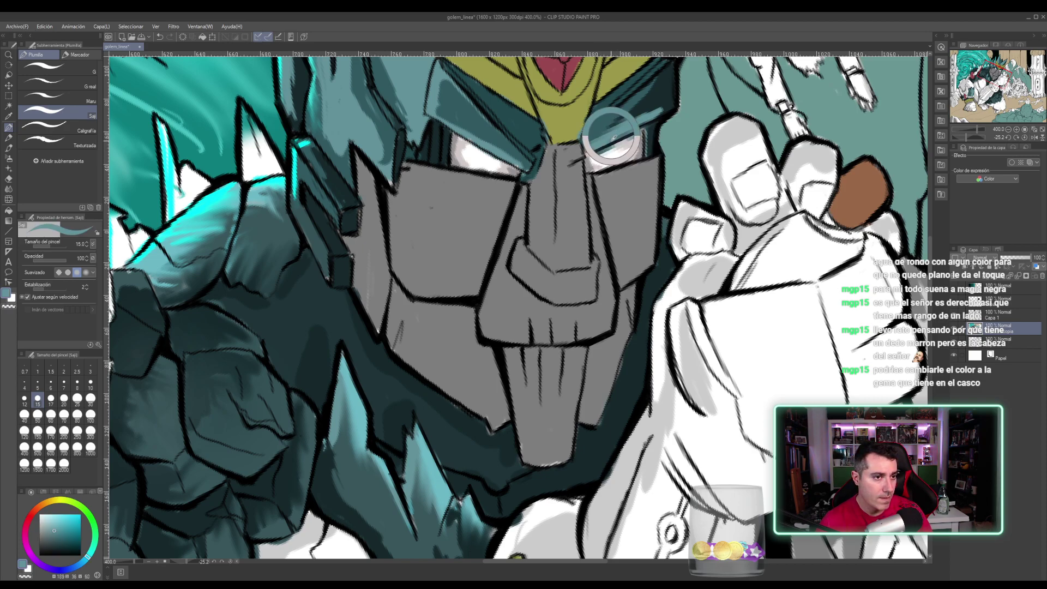
alt+click(635, 143)
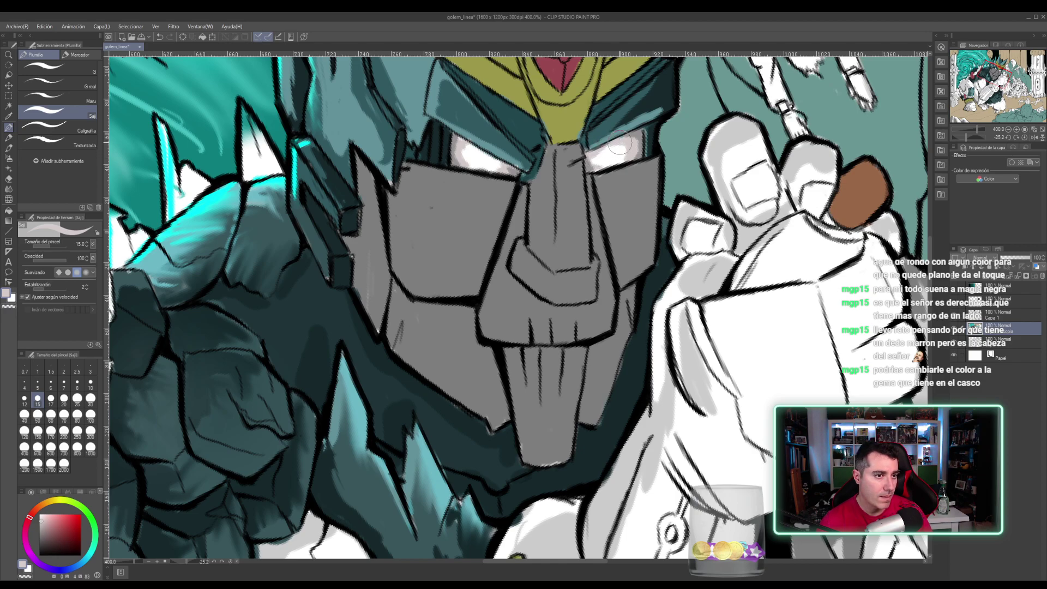
alt+click(616, 152)
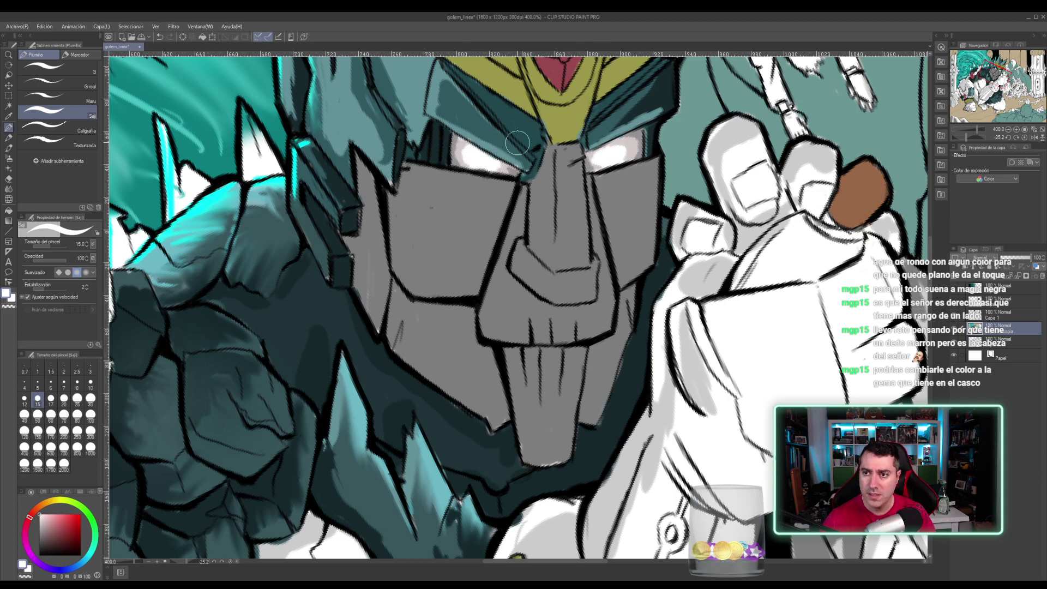
key(ctrl+s)
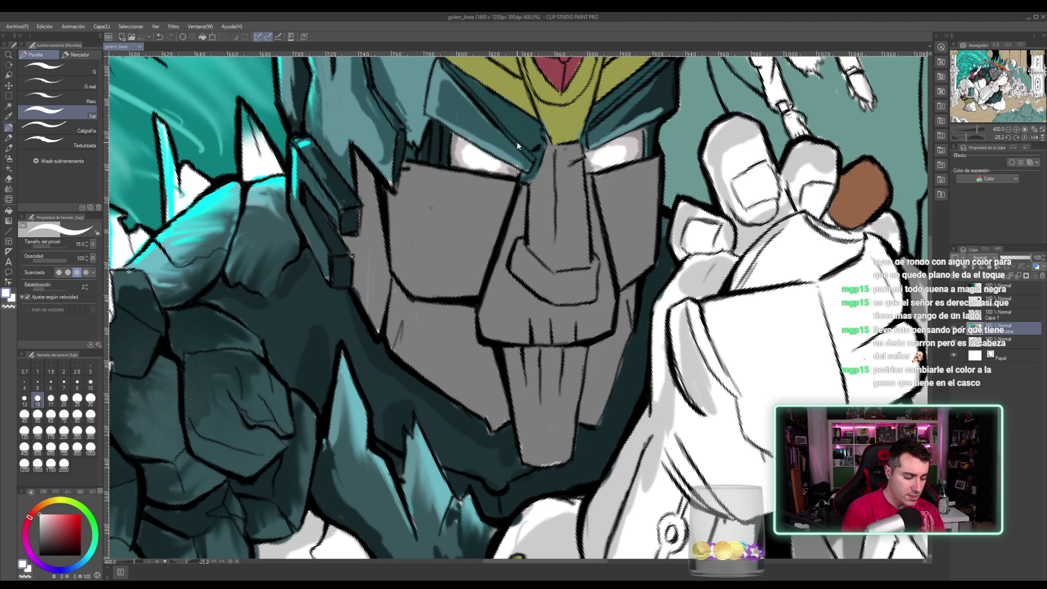
- Deepen the inner corners of both eyes with the grey sampled from the portal-side eye's corner
scroll(516, 142, down, 2)
scroll(515, 141, up, 2)
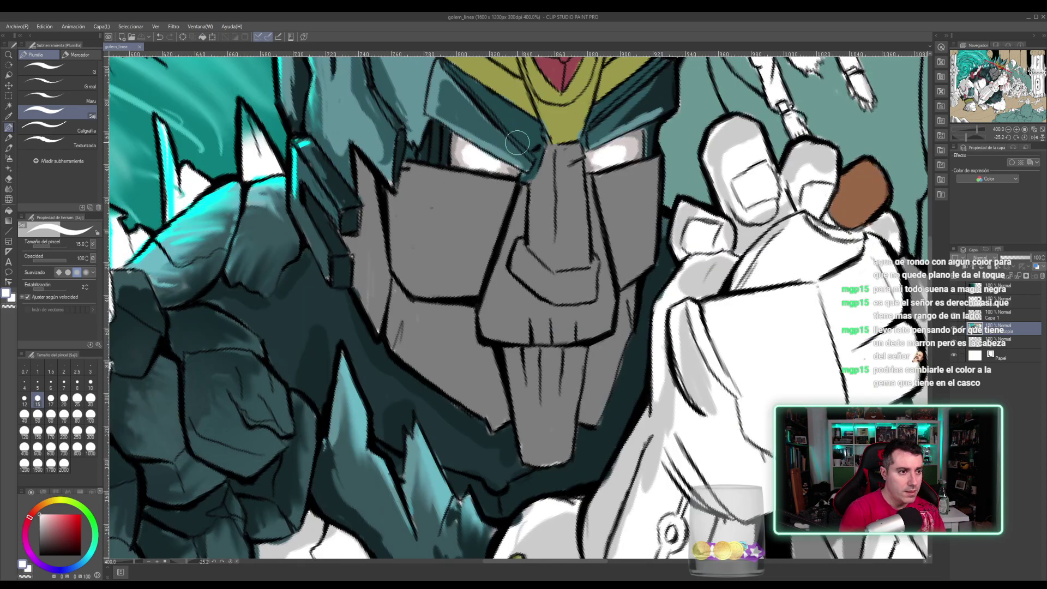
alt+click(514, 171)
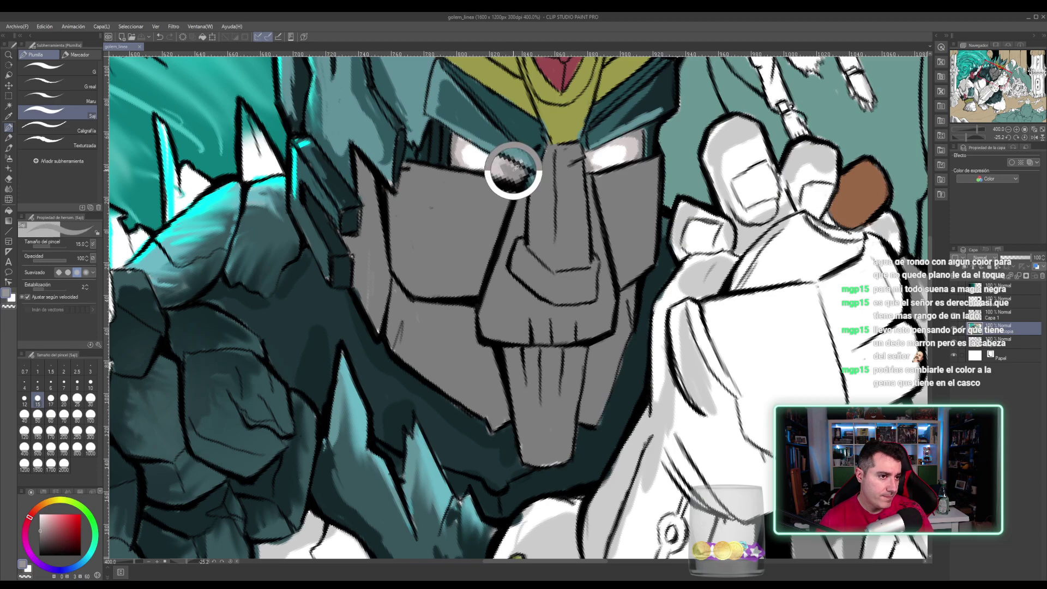
drag(513, 174, 511, 171)
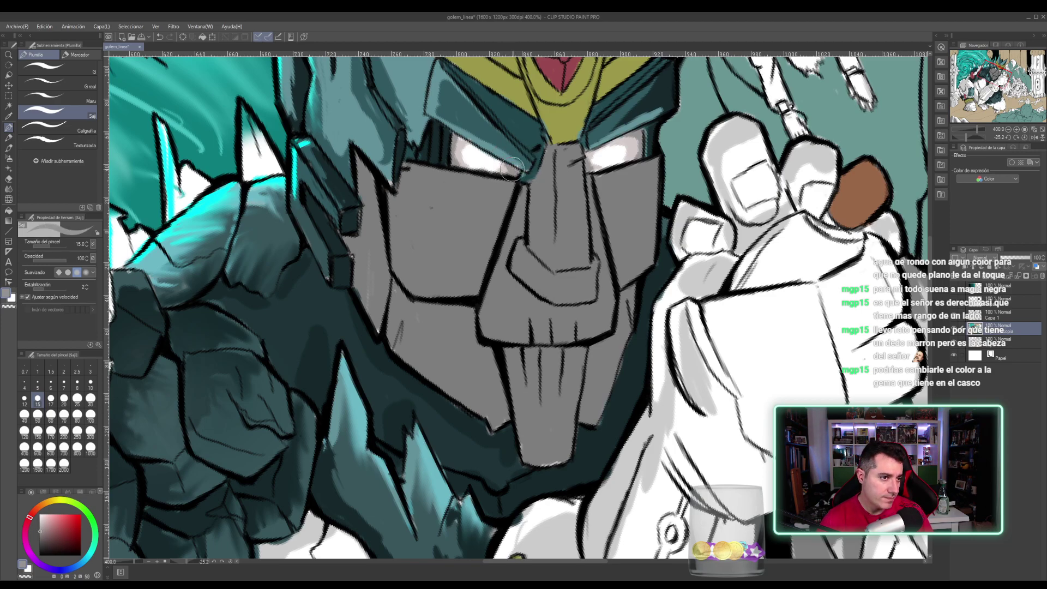
drag(590, 166, 593, 168)
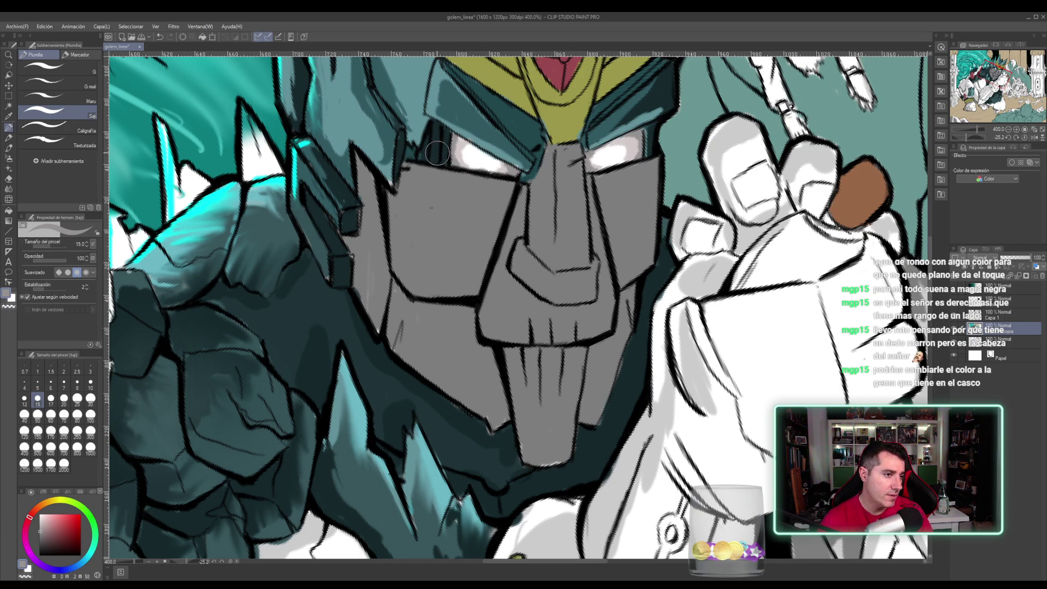
- Paint a glow inside both eyes in a paler version of the cyan sampled from the shoulder spike's edge
alt+click(180, 173)
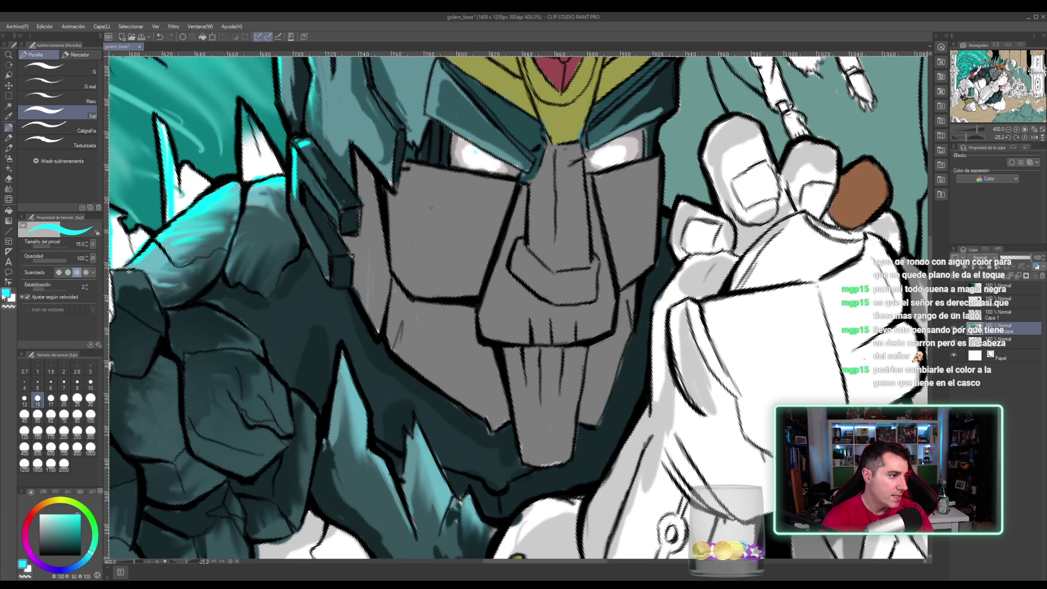
click(66, 512)
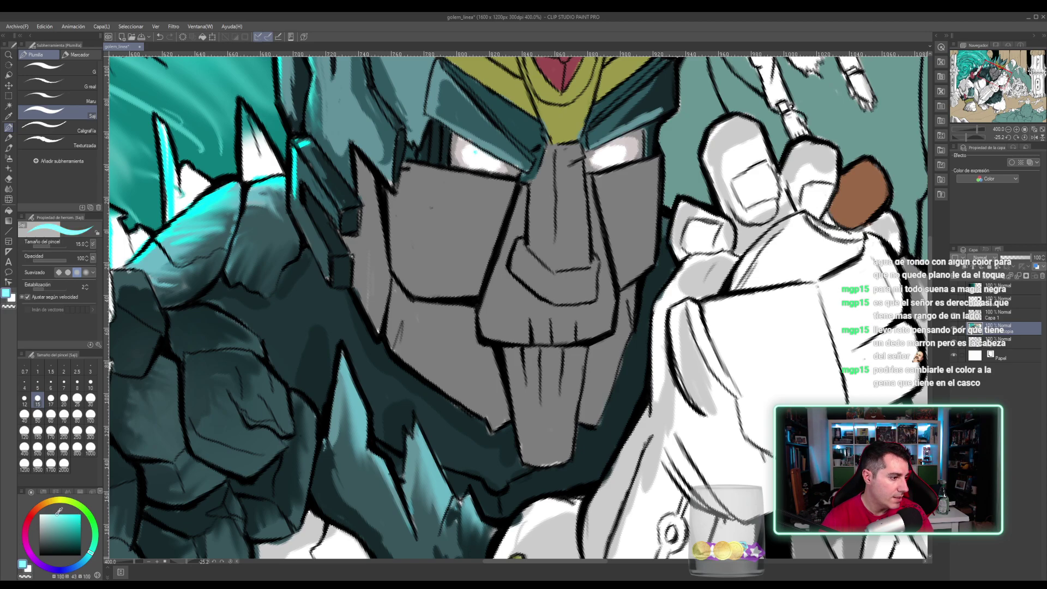
click(54, 514)
mouse_move(461, 143)
mouse_down()
mouse_move(482, 153)
mouse_move(471, 149)
mouse_move(497, 165)
mouse_move(469, 166)
mouse_move(494, 165)
mouse_up()
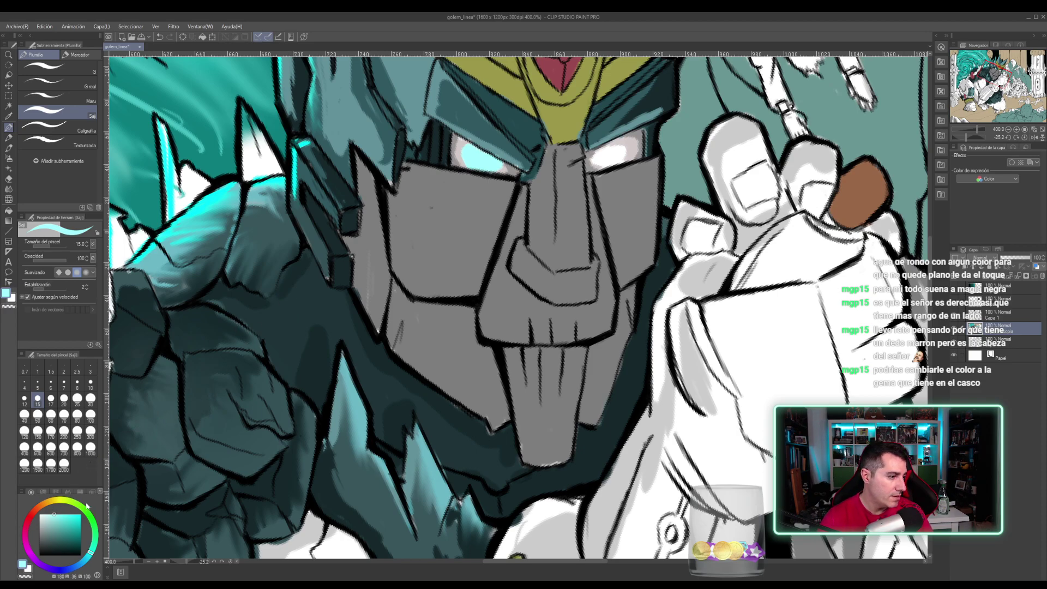
mouse_move(598, 155)
mouse_down()
mouse_move(614, 163)
mouse_move(597, 157)
mouse_move(620, 150)
mouse_move(599, 160)
mouse_up()
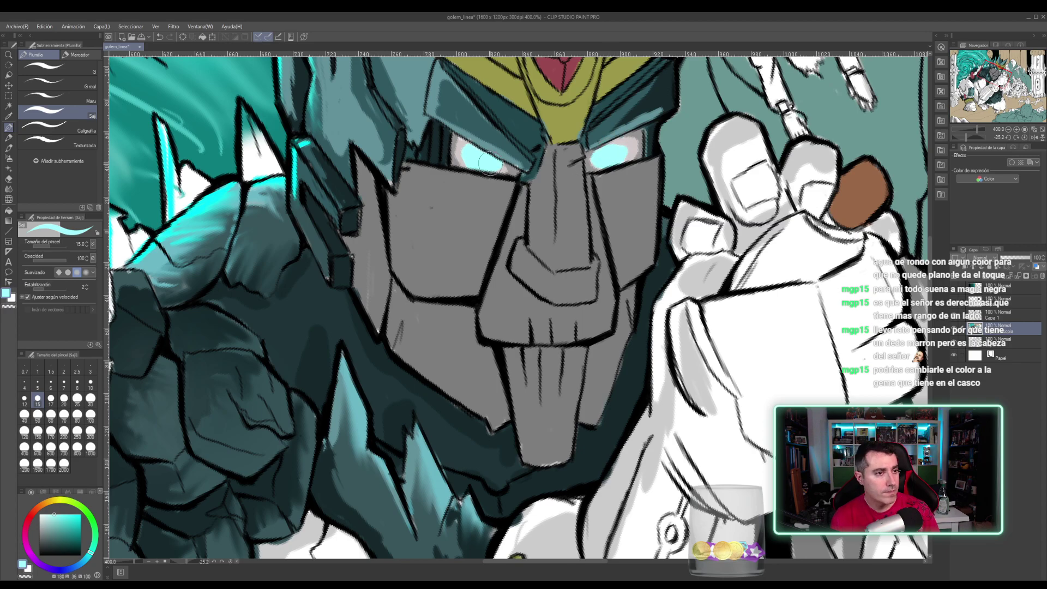
- Intensify the glow of both eyes with saturated cyan sampled from the shoulder spike
alt+click(173, 176)
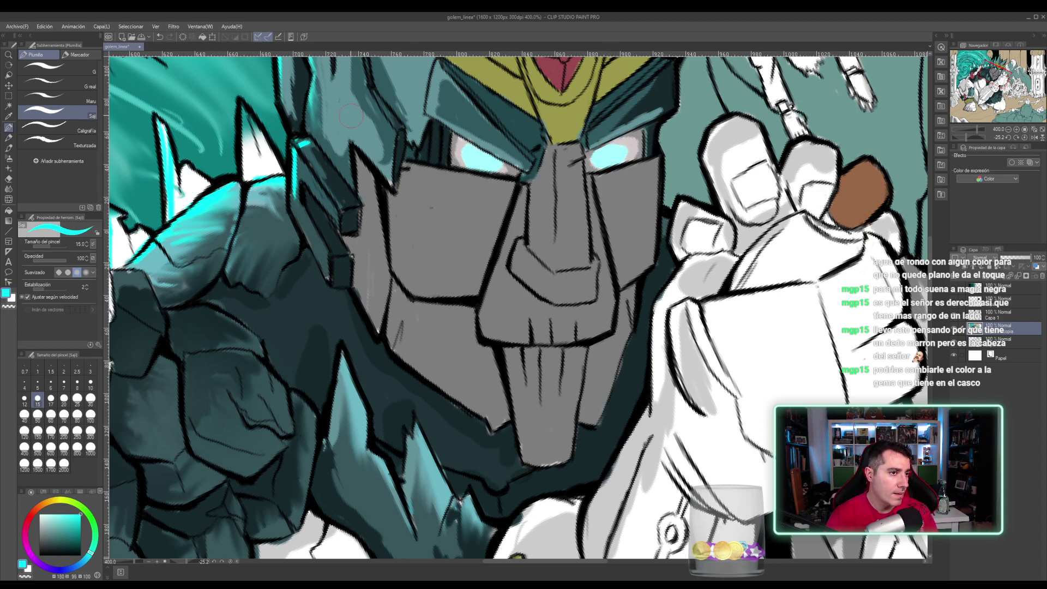
drag(469, 150, 478, 167)
drag(630, 147, 626, 145)
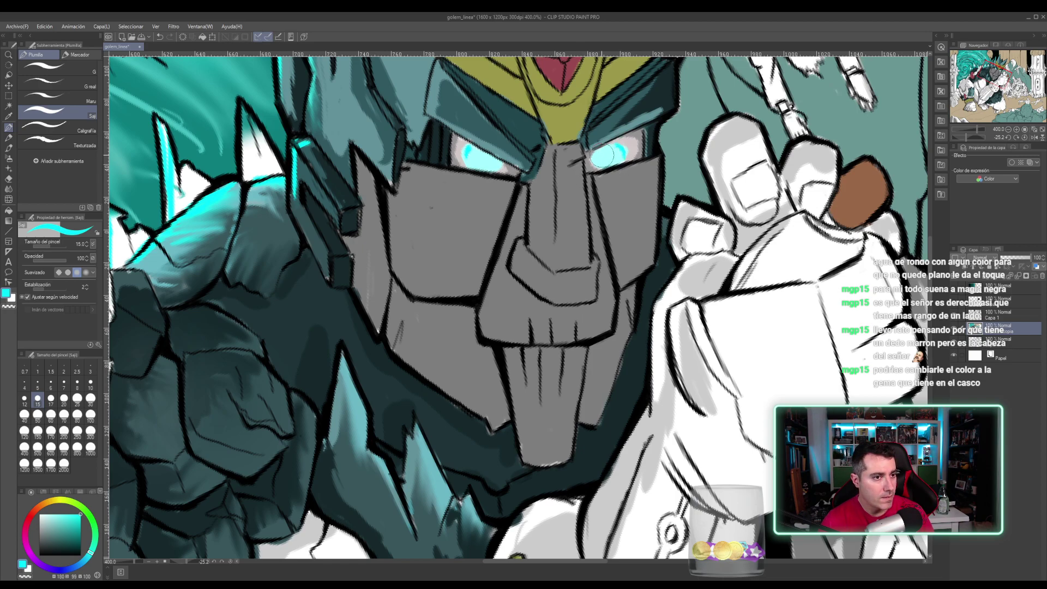
- Refine the glowing eyes with light grey sampled from the fist-side eye and white sampled from a shoulder spike
alt+click(631, 146)
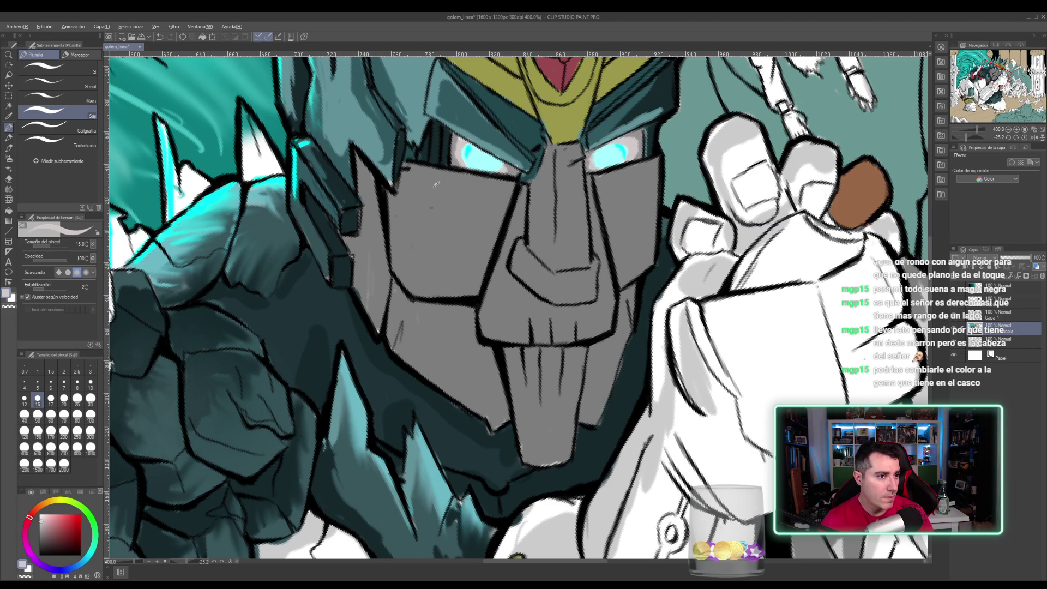
alt+click(250, 161)
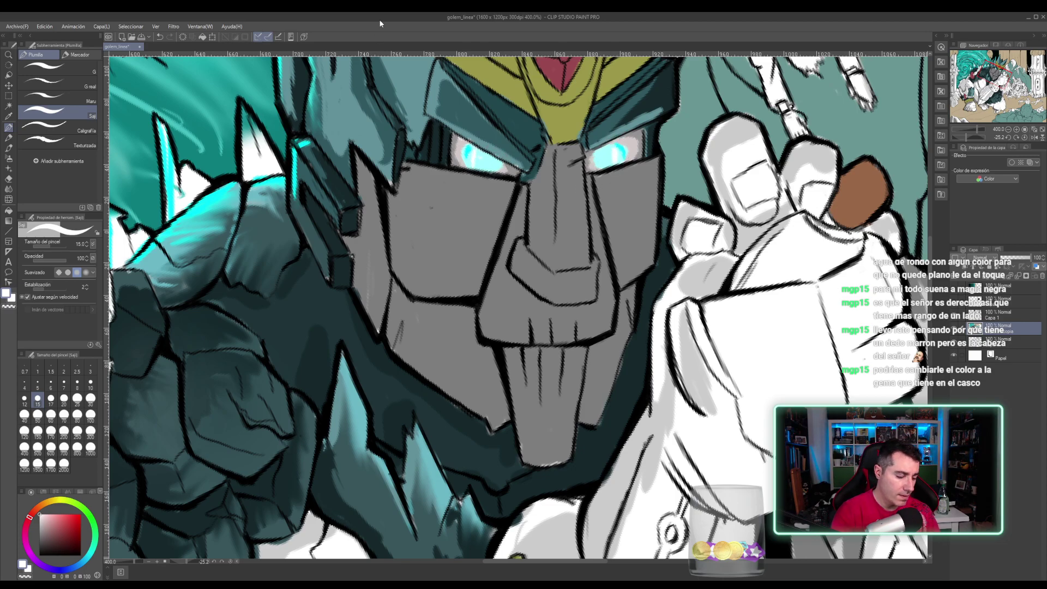
key(ctrl+minus)
key(ctrl+minus)
key(ctrl+minus)
key(ctrl+minus)
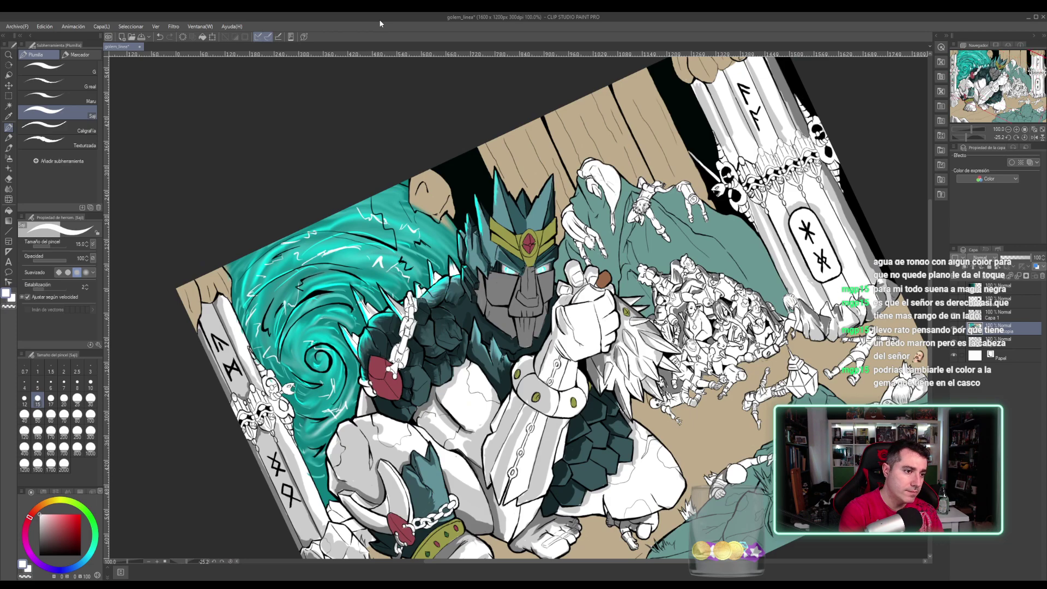
key(ctrl+plus)
key(ctrl+plus)
key(ctrl+plus)
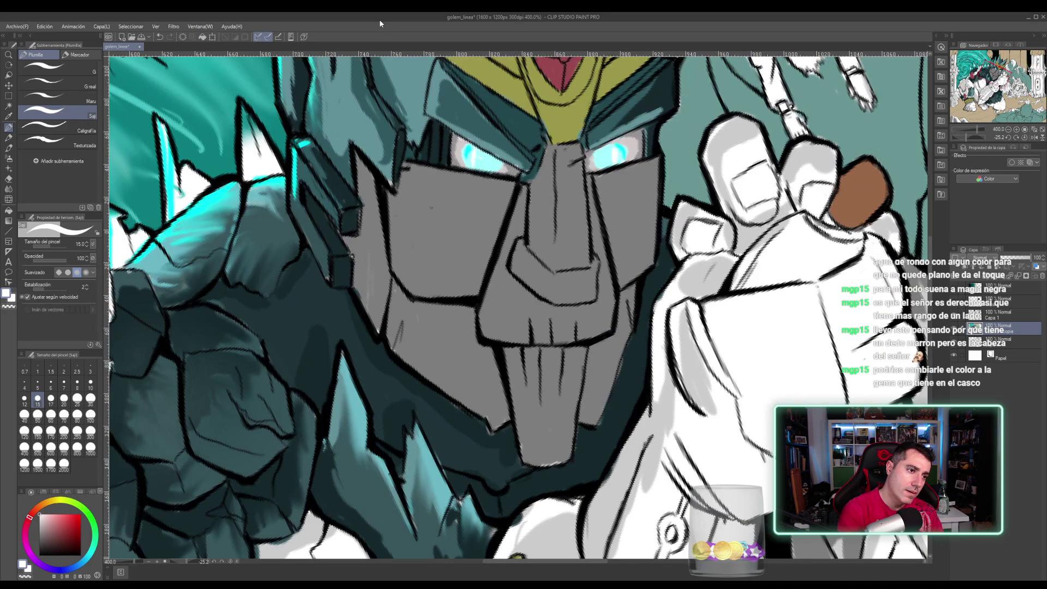
- Paint pale cyan light reflections along the cheek edges below both eyes and beside the nose bridge, using the eye glow's color
alt+click(487, 161)
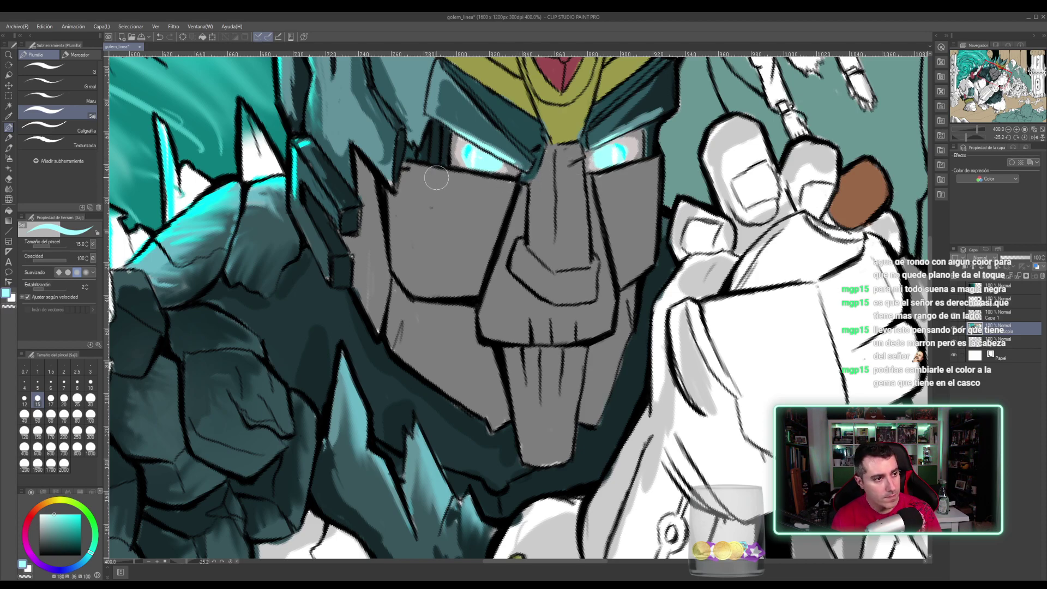
drag(436, 172, 507, 182)
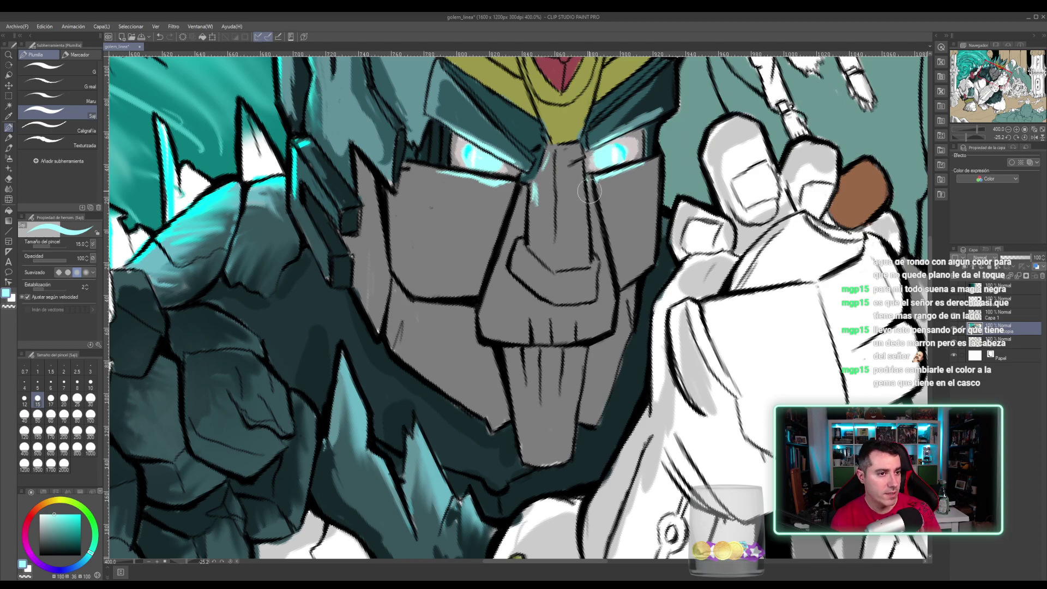
- Shade the shoulder-side temple plane and the area beside the chin in a darker tone of the face's sampled grey
scroll(568, 207, down, 5)
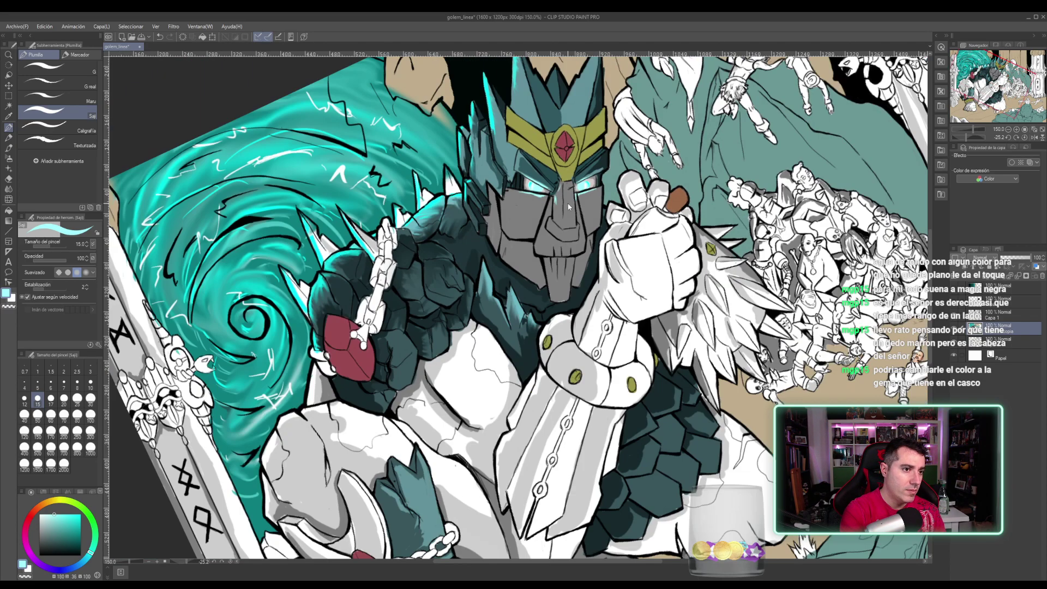
scroll(568, 206, up, 2)
scroll(568, 207, up, 3)
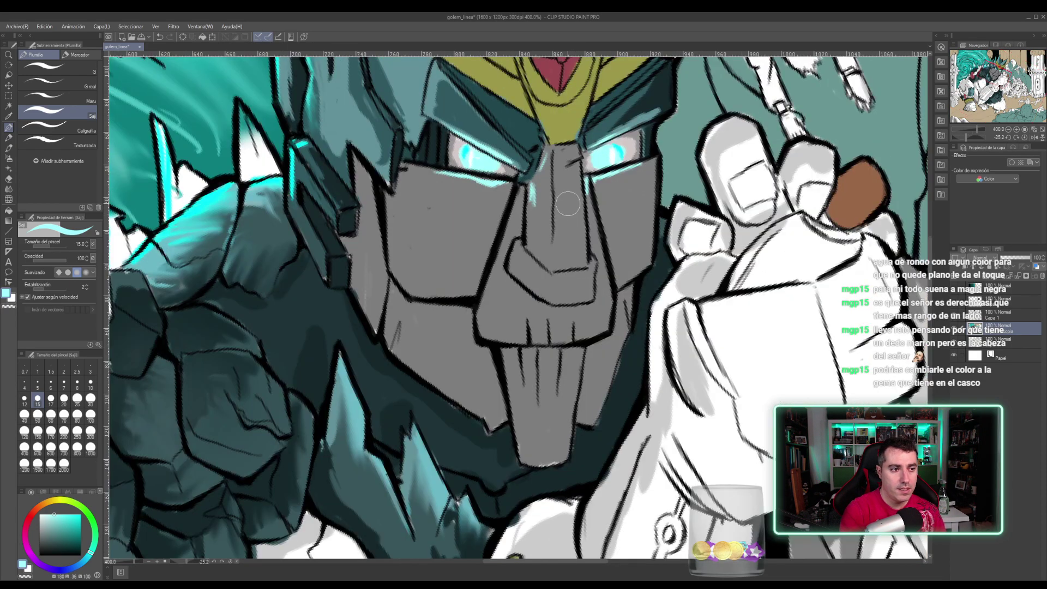
alt+click(434, 213)
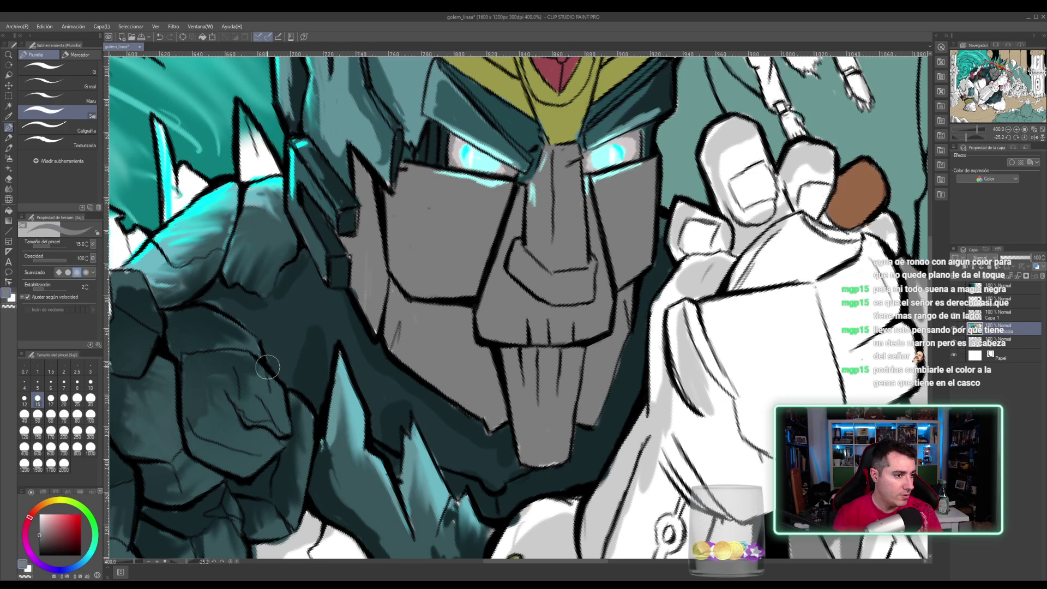
click(41, 547)
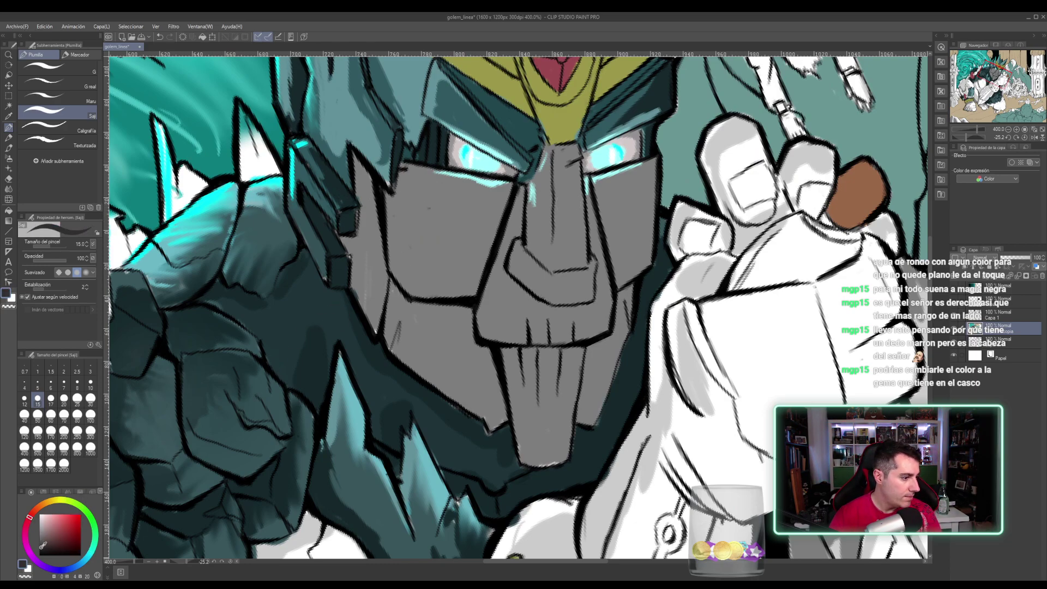
mouse_move(342, 237)
mouse_down()
mouse_move(355, 250)
mouse_move(356, 157)
mouse_move(371, 202)
mouse_move(355, 288)
mouse_move(372, 323)
mouse_move(371, 214)
mouse_move(382, 280)
mouse_move(374, 294)
mouse_move(373, 267)
mouse_move(383, 289)
mouse_move(376, 327)
mouse_move(386, 269)
mouse_up()
drag(468, 294, 414, 227)
mouse_move(431, 289)
mouse_down()
mouse_move(441, 357)
mouse_move(438, 299)
mouse_up()
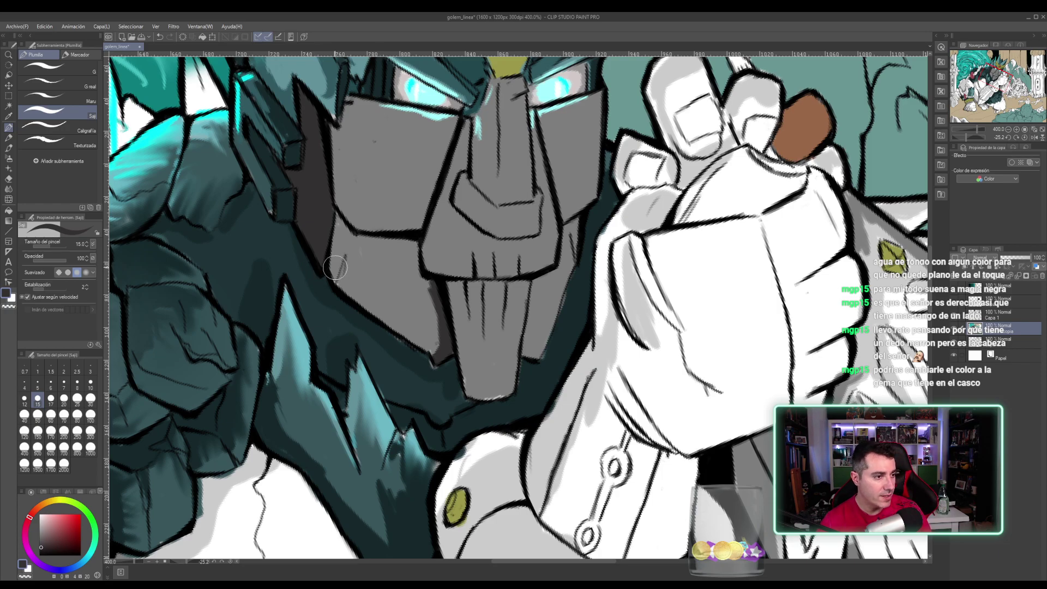
- Shade the shoulder-side jaw edge in dark grey and clean up its lower corner with the neck's sampled dark teal
mouse_move(335, 268)
mouse_down()
mouse_move(371, 309)
mouse_move(341, 293)
mouse_move(408, 333)
mouse_move(327, 283)
mouse_move(445, 354)
mouse_move(408, 341)
mouse_move(430, 355)
mouse_up()
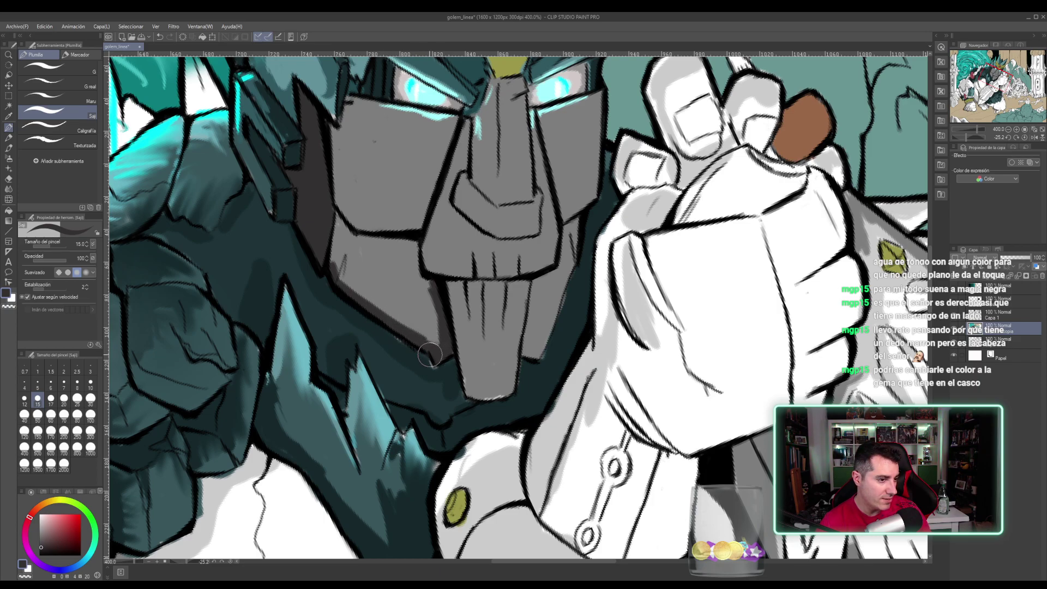
alt+click(409, 355)
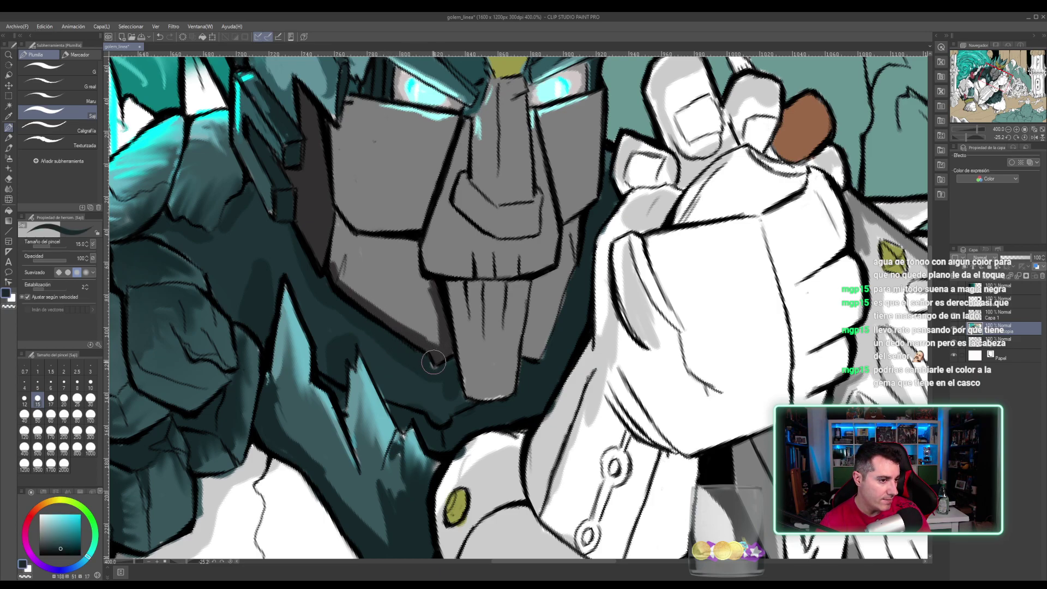
drag(426, 361, 434, 368)
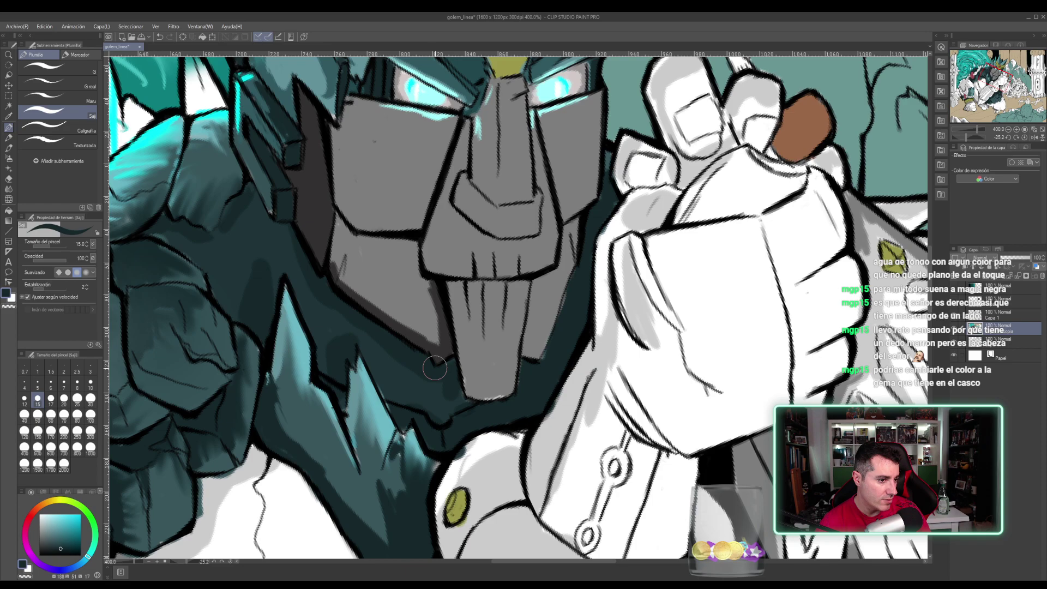
alt+click(418, 334)
mouse_move(391, 316)
mouse_down()
mouse_move(439, 344)
mouse_move(368, 308)
mouse_move(440, 341)
mouse_up()
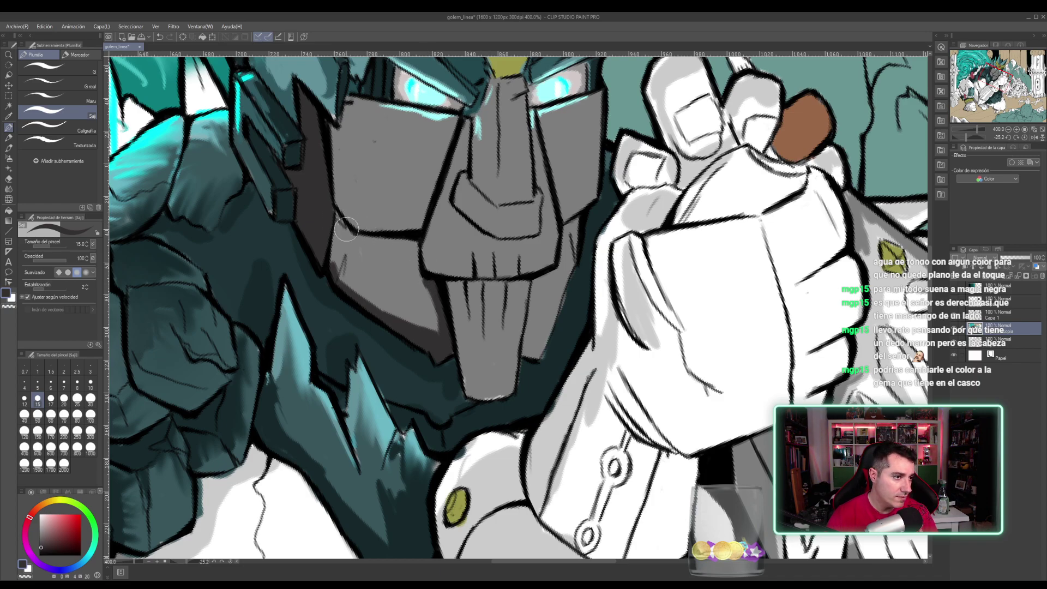
- Paint dark grey shadows beneath the shoulder-side cheek block and over the fist-side jaw
mouse_move(347, 229)
mouse_down()
mouse_move(334, 207)
mouse_move(350, 233)
mouse_move(391, 240)
mouse_move(353, 240)
mouse_move(413, 251)
mouse_move(388, 245)
mouse_move(399, 243)
mouse_up()
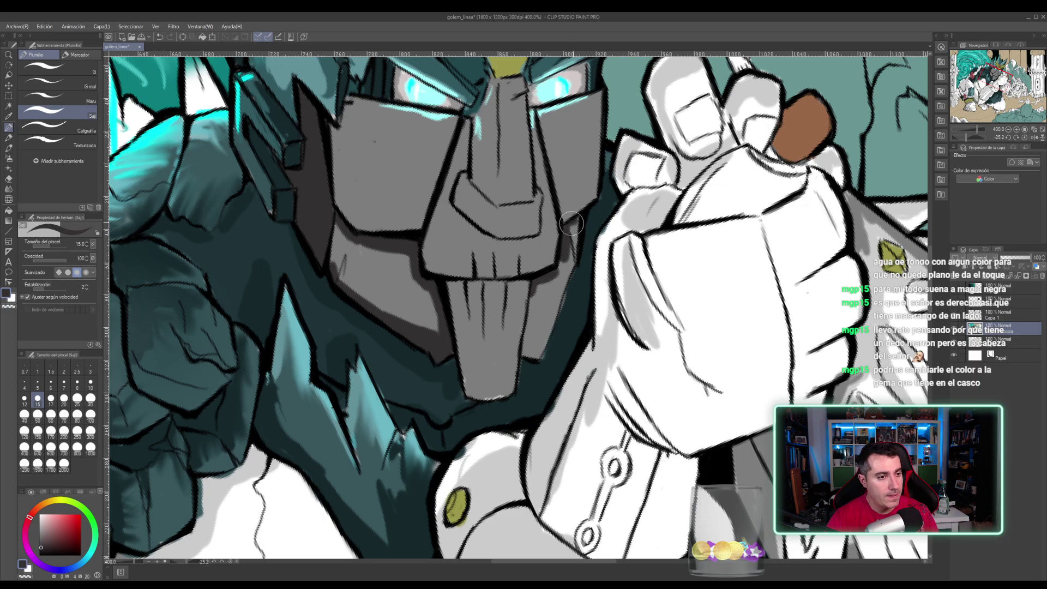
mouse_move(575, 238)
mouse_down()
mouse_move(570, 270)
mouse_move(559, 275)
mouse_move(561, 265)
mouse_move(537, 289)
mouse_move(526, 313)
mouse_move(527, 326)
mouse_move(534, 292)
mouse_move(523, 336)
mouse_move(534, 357)
mouse_move(535, 309)
mouse_move(531, 330)
mouse_move(549, 281)
mouse_move(530, 356)
mouse_move(570, 242)
mouse_move(561, 286)
mouse_move(575, 305)
mouse_move(573, 288)
mouse_move(545, 356)
mouse_move(579, 268)
mouse_move(546, 336)
mouse_up()
alt+click(577, 307)
alt+click(555, 296)
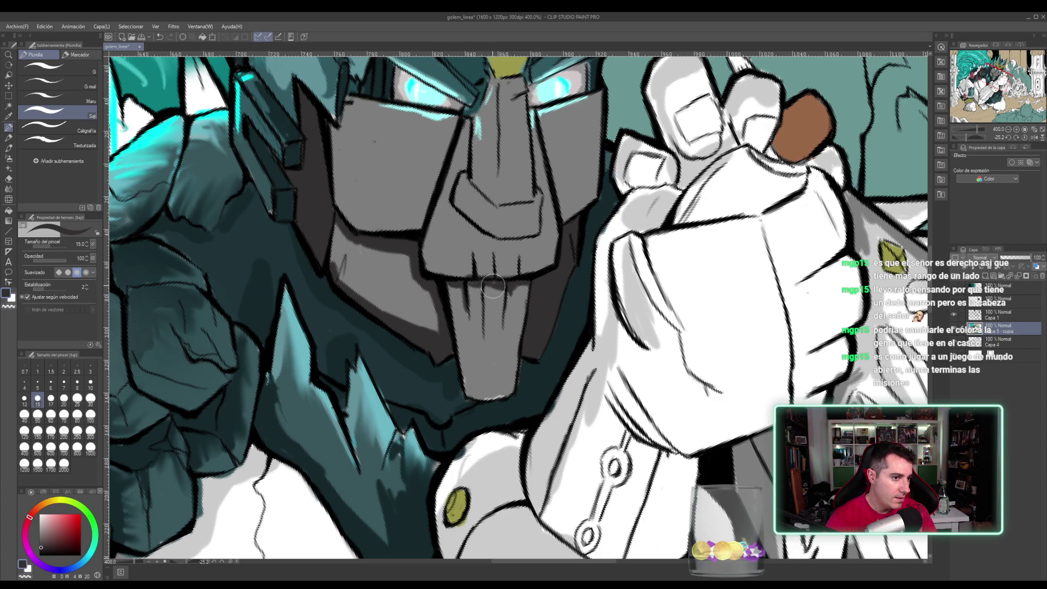
- Shade the top of the chin piece, the area below the nose and the muzzle's fist-side edge with sampled greys
drag(490, 282, 485, 320)
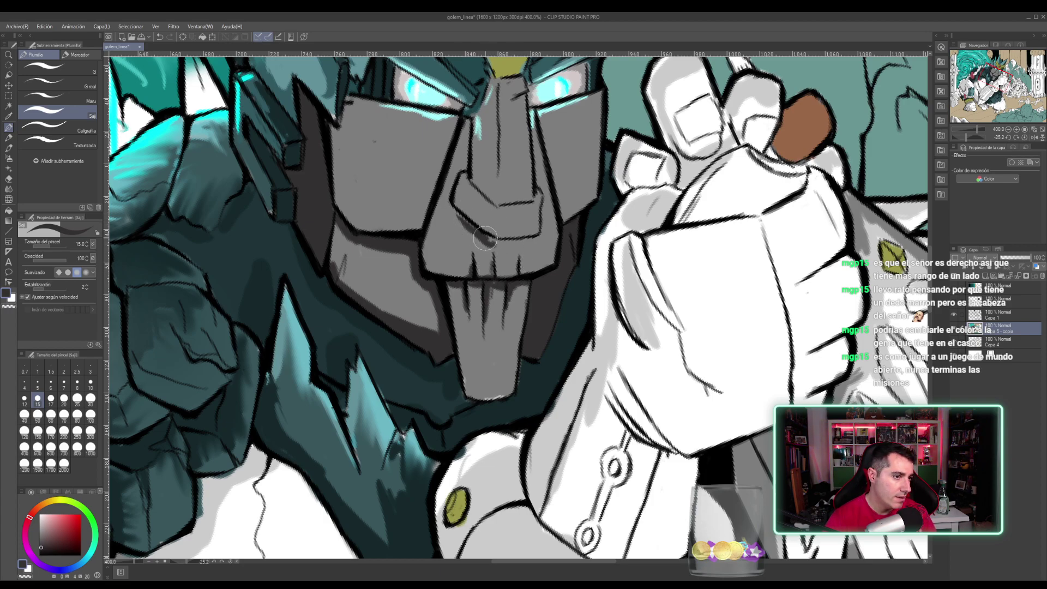
drag(491, 240, 512, 245)
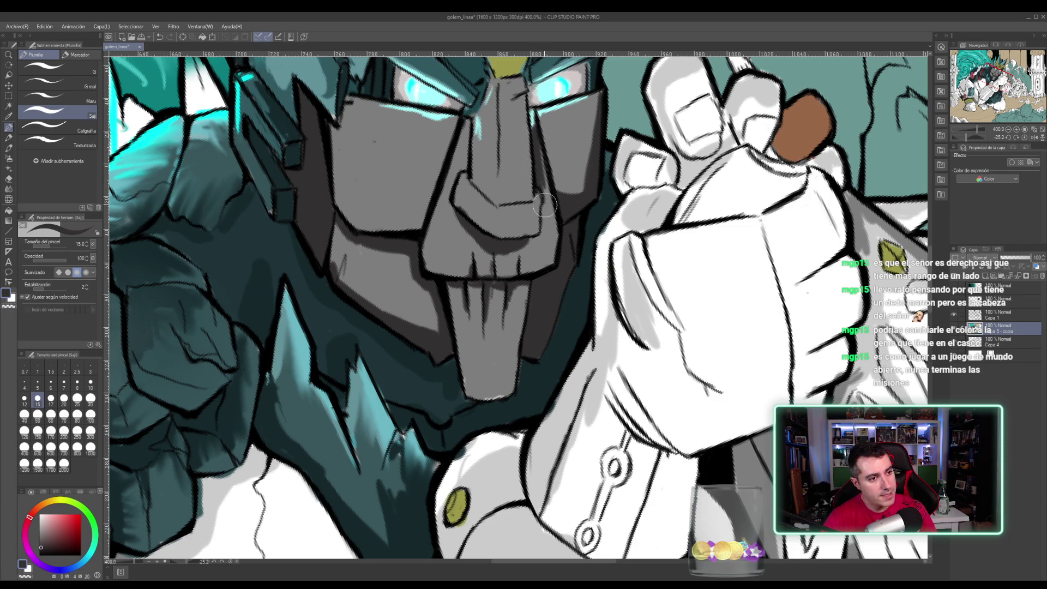
mouse_move(546, 232)
mouse_down()
mouse_move(537, 250)
mouse_move(529, 243)
mouse_move(539, 248)
mouse_up()
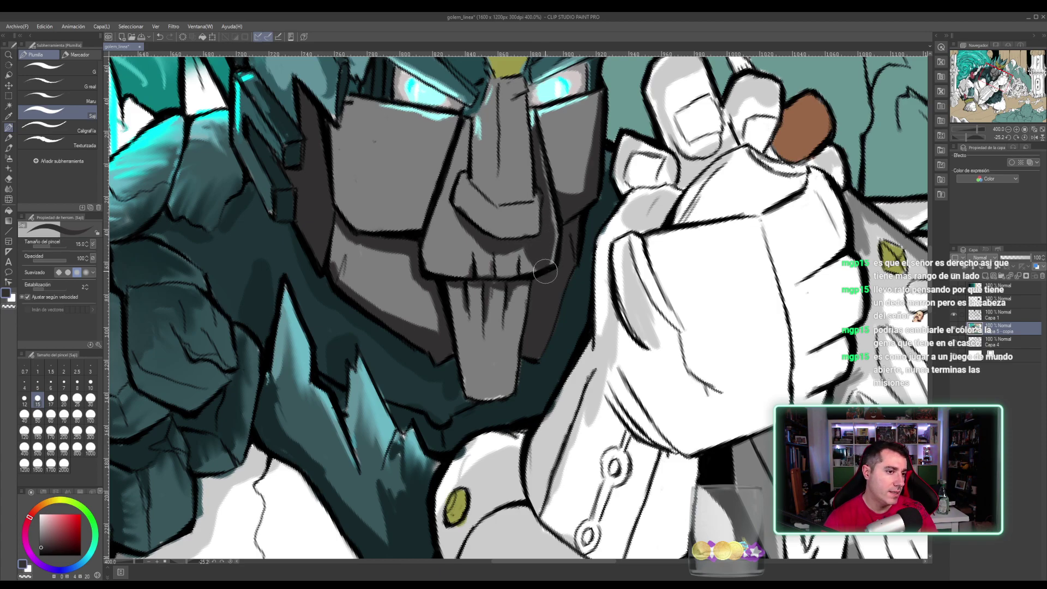
alt+click(530, 263)
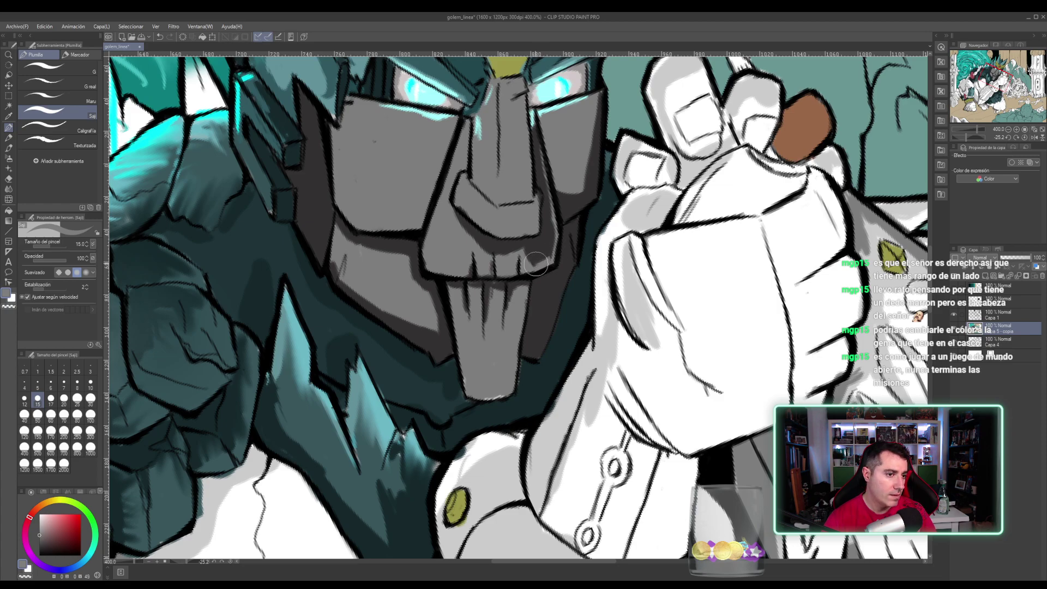
alt+click(521, 247)
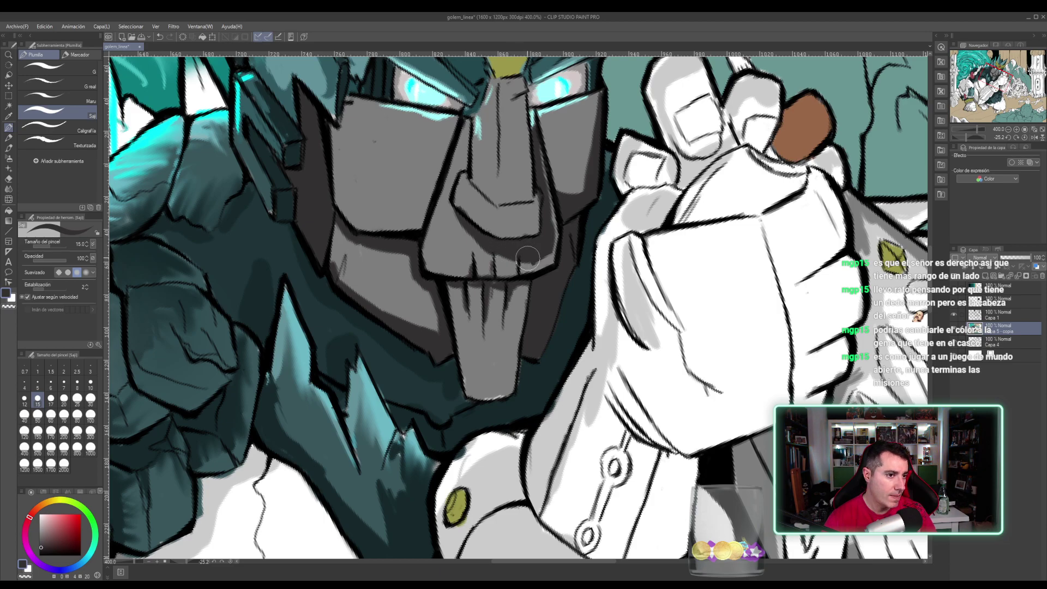
- Refine the face shading with sampled greys and paint lighter grey highlights on the cheeks, nose and jaw
key(ctrl+alt+0)
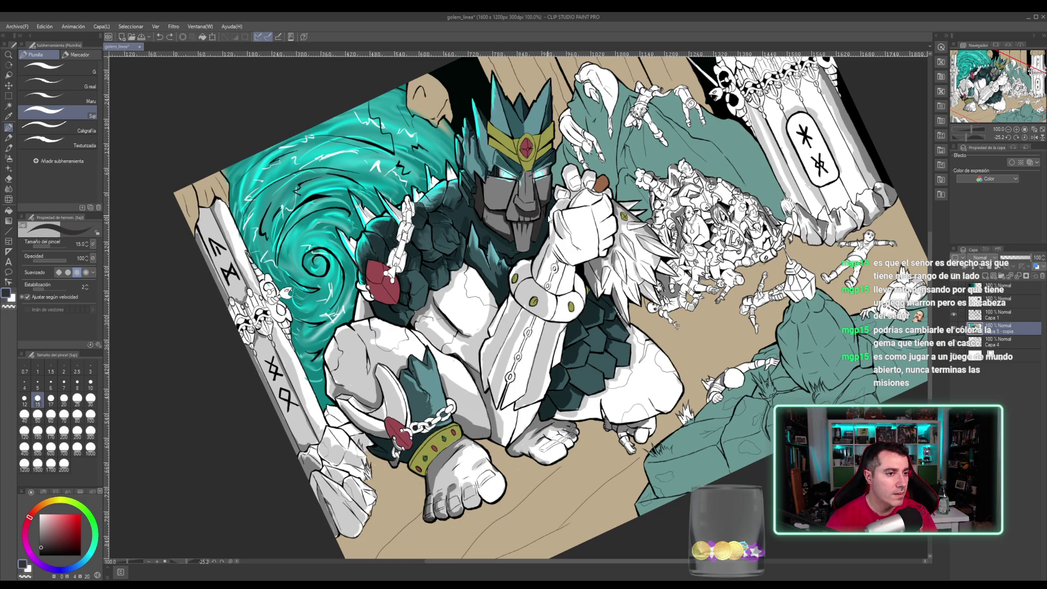
alt+click(512, 209)
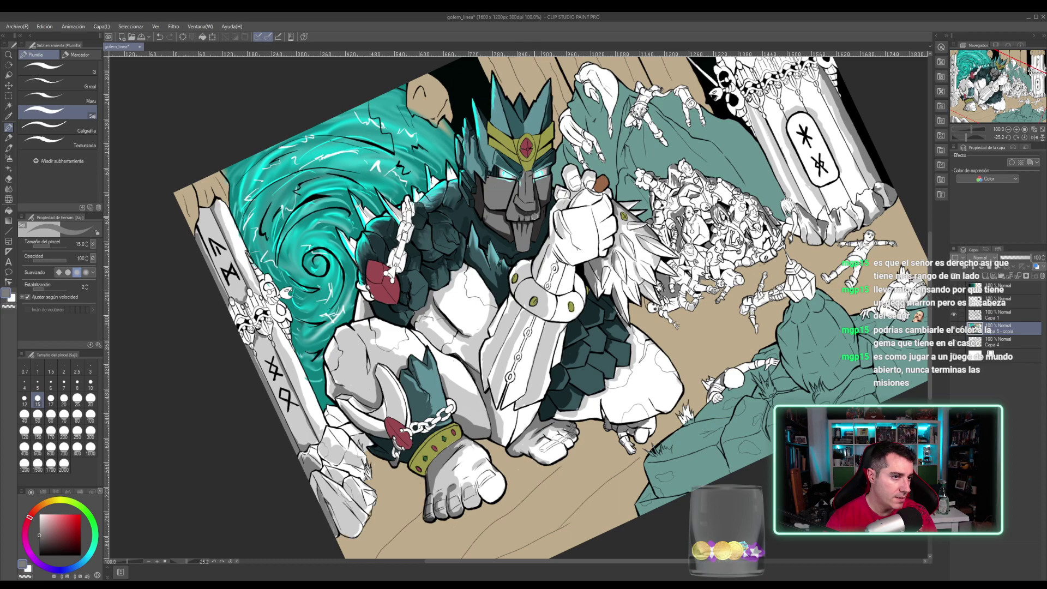
alt+click(538, 208)
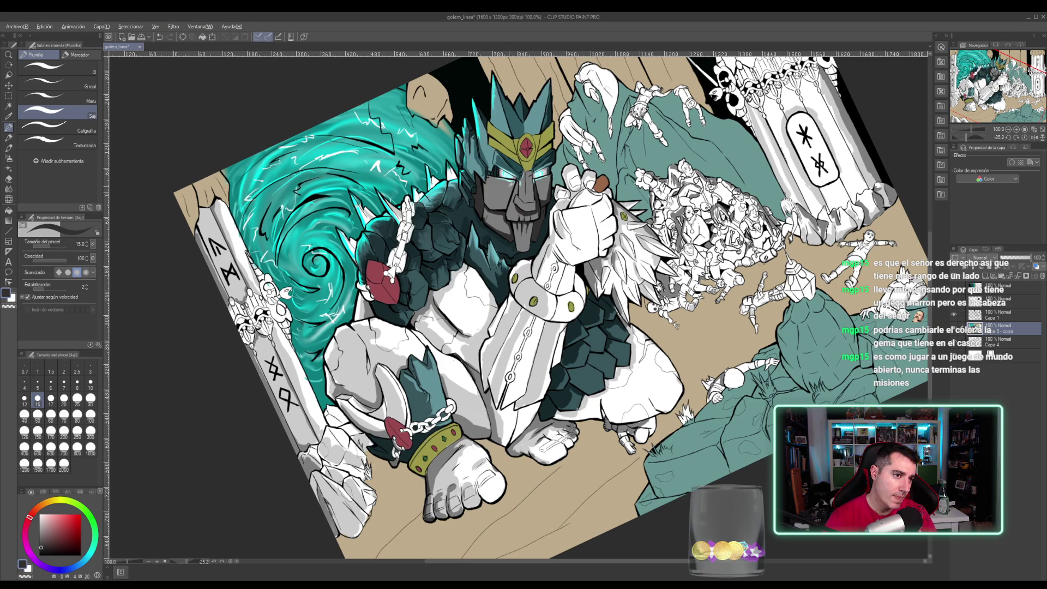
alt+click(503, 183)
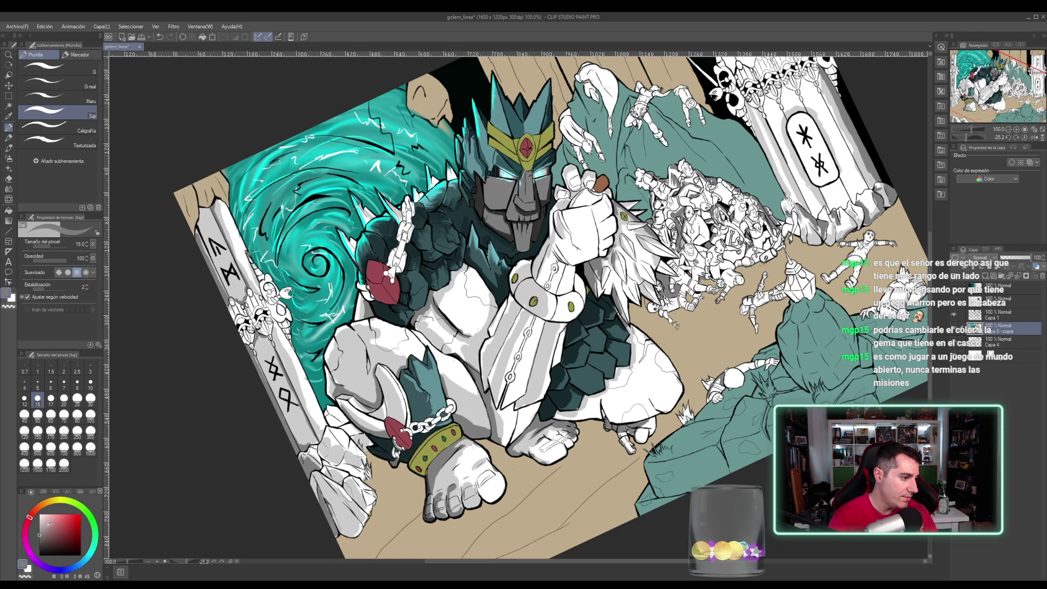
drag(45, 525, 40, 526)
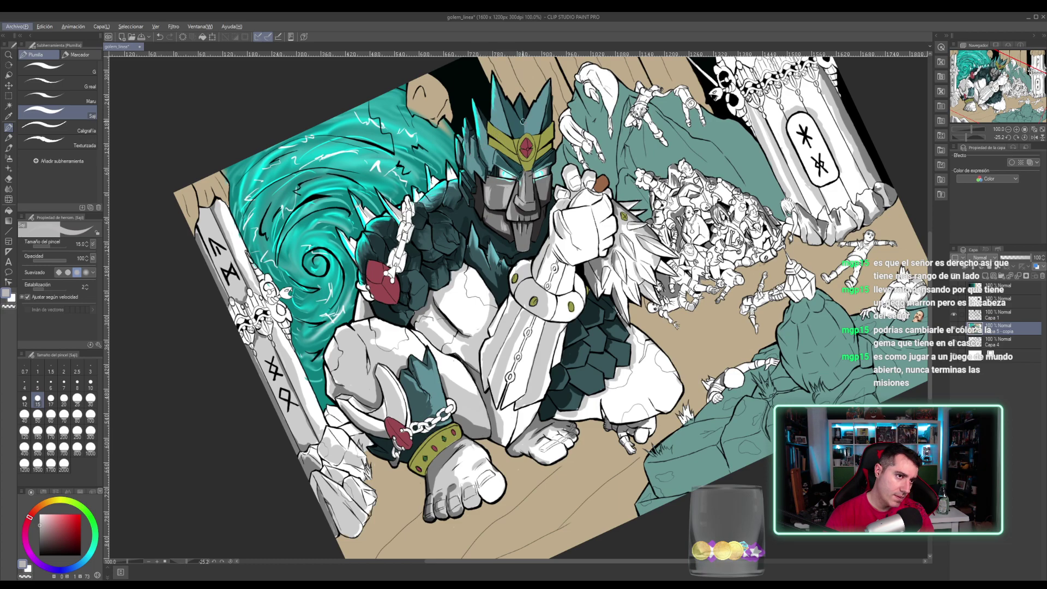
- Shade and highlight the crown's crystal spikes and helmet side with dark, medium and light teals sampled from the crown
alt+click(551, 120)
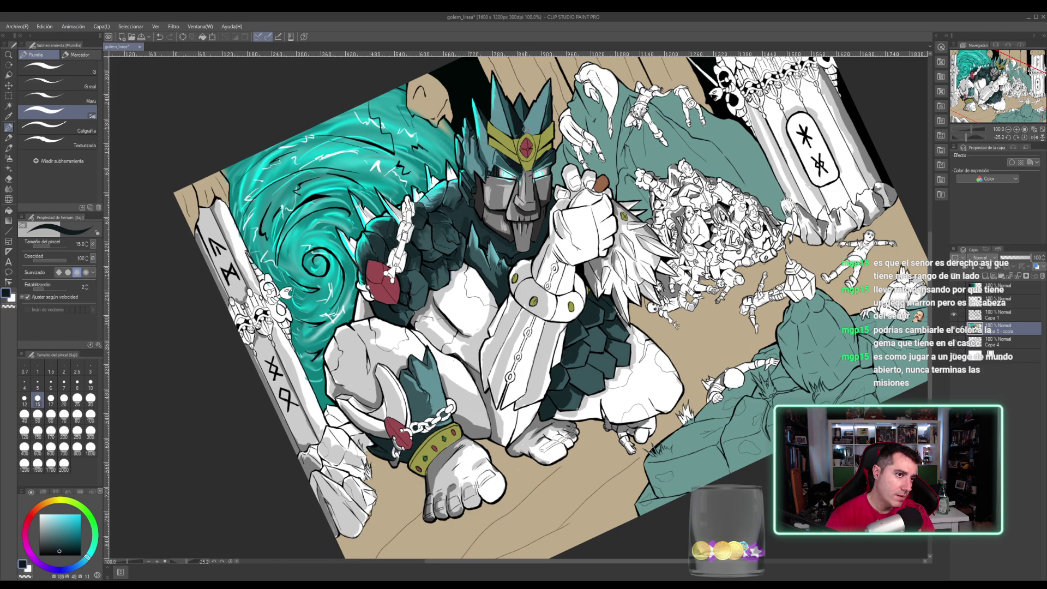
alt+click(534, 121)
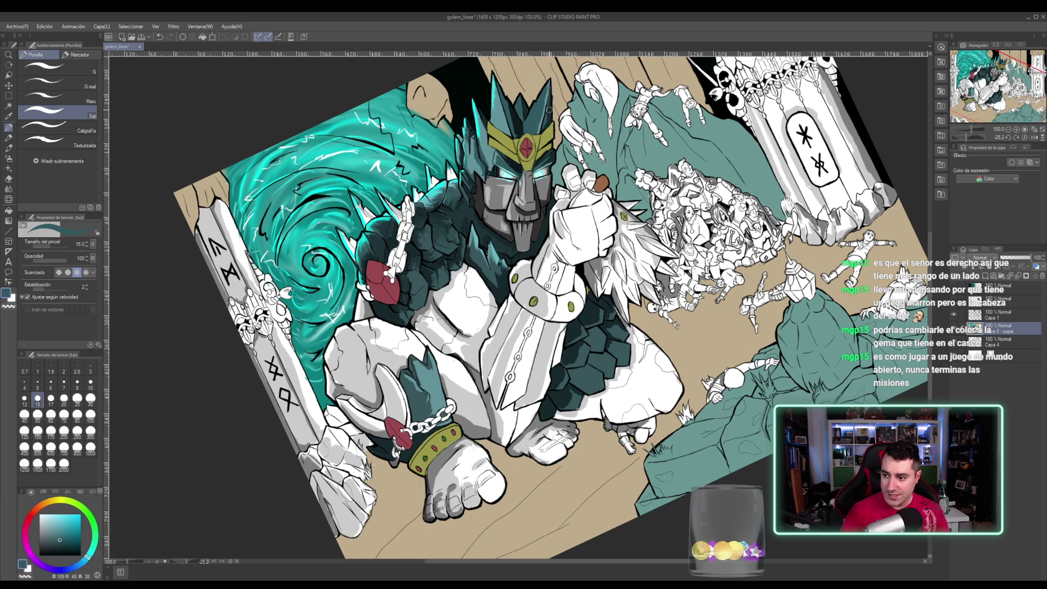
alt+click(498, 101)
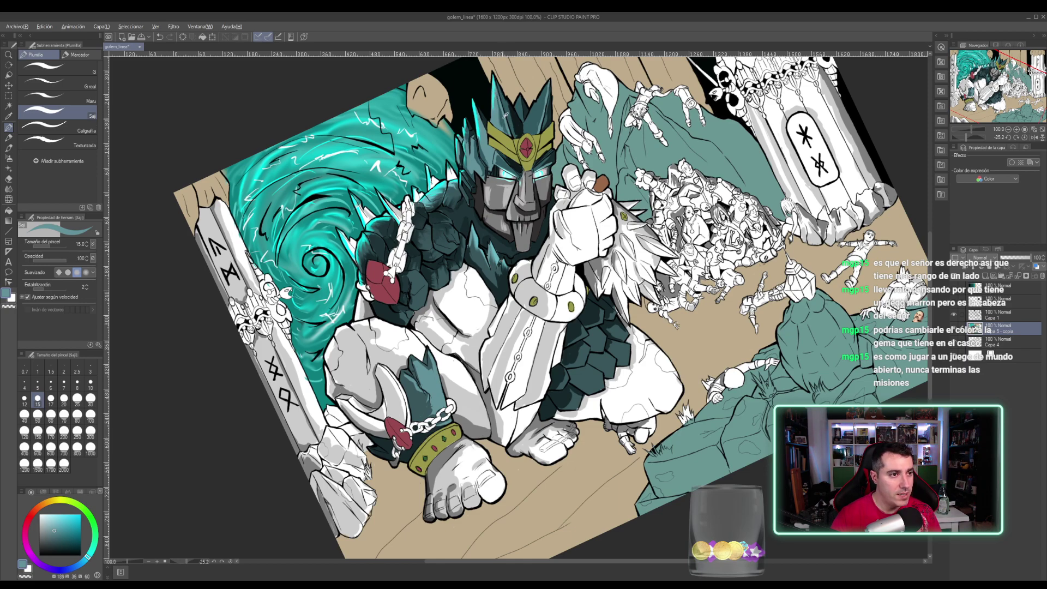
alt+click(500, 120)
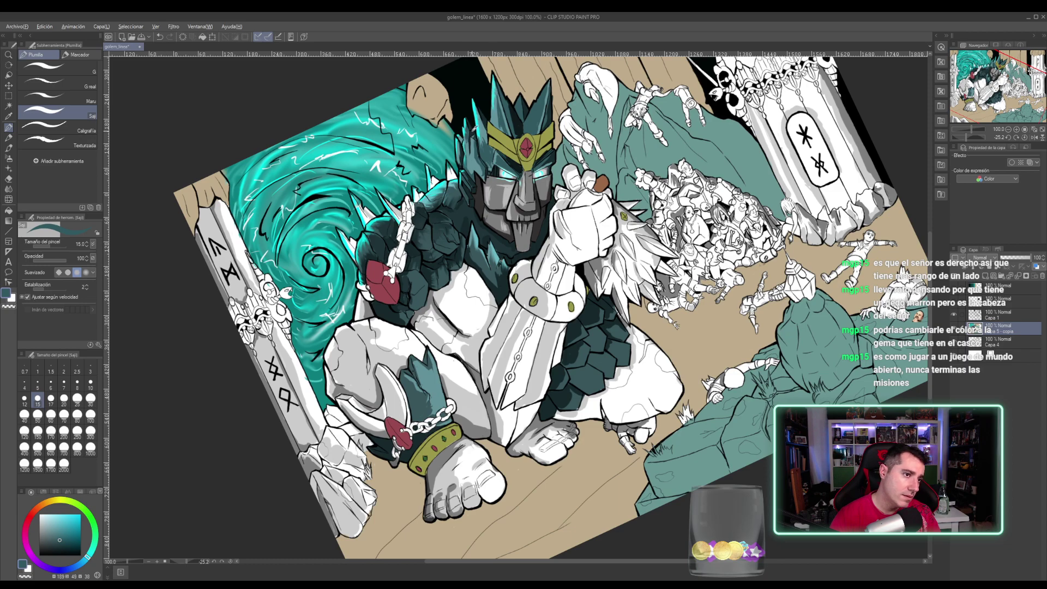
alt+click(485, 150)
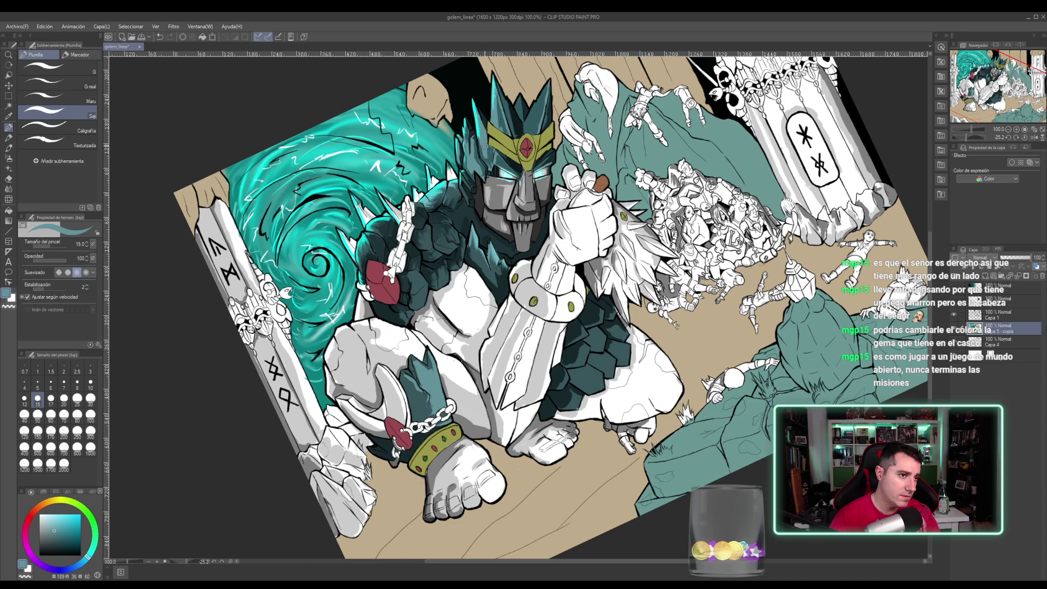
alt+click(490, 148)
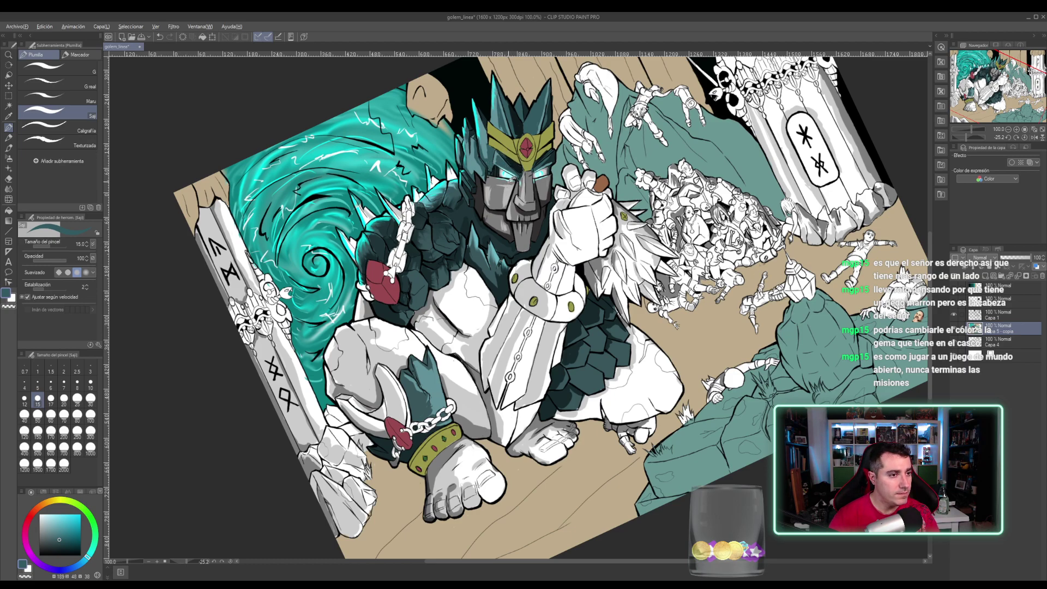
- Strengthen the light around the eyes with their sampled pale cyan, and save the illustration with the canvas rotation reset
alt+click(511, 179)
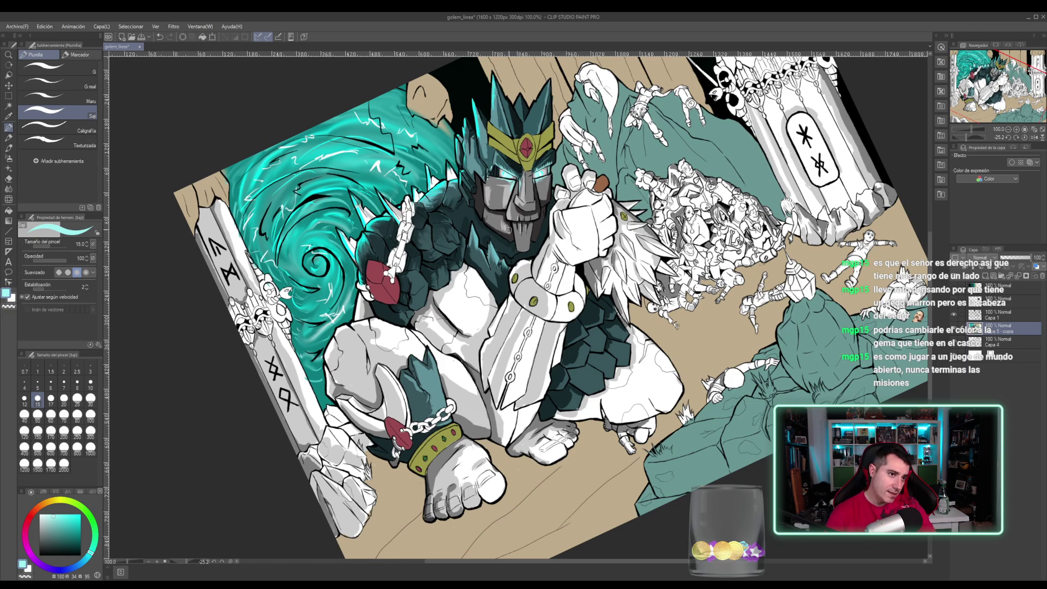
key(r)
double_click(496, 219)
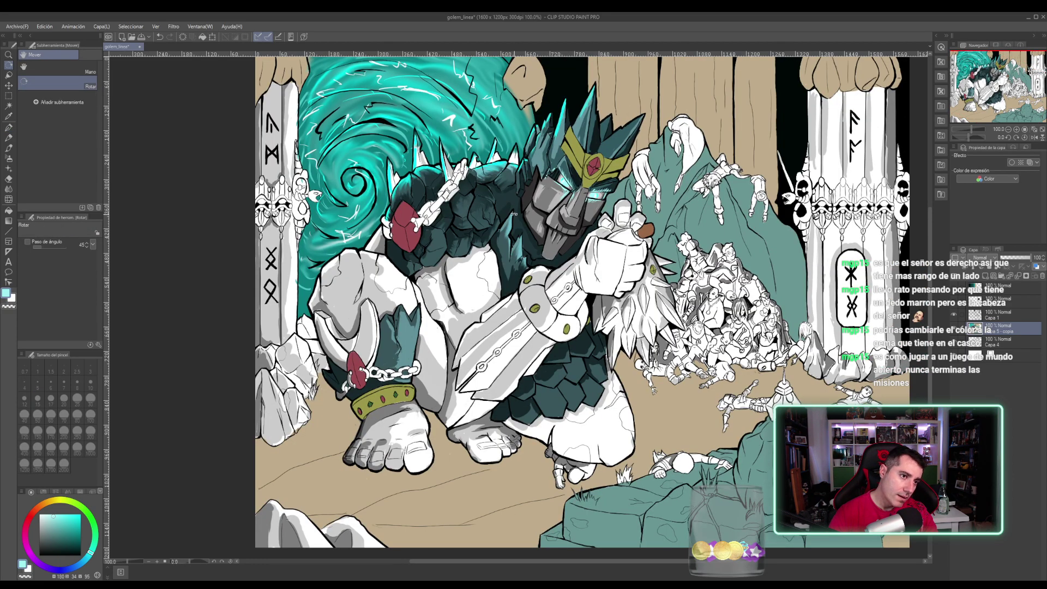
key(p)
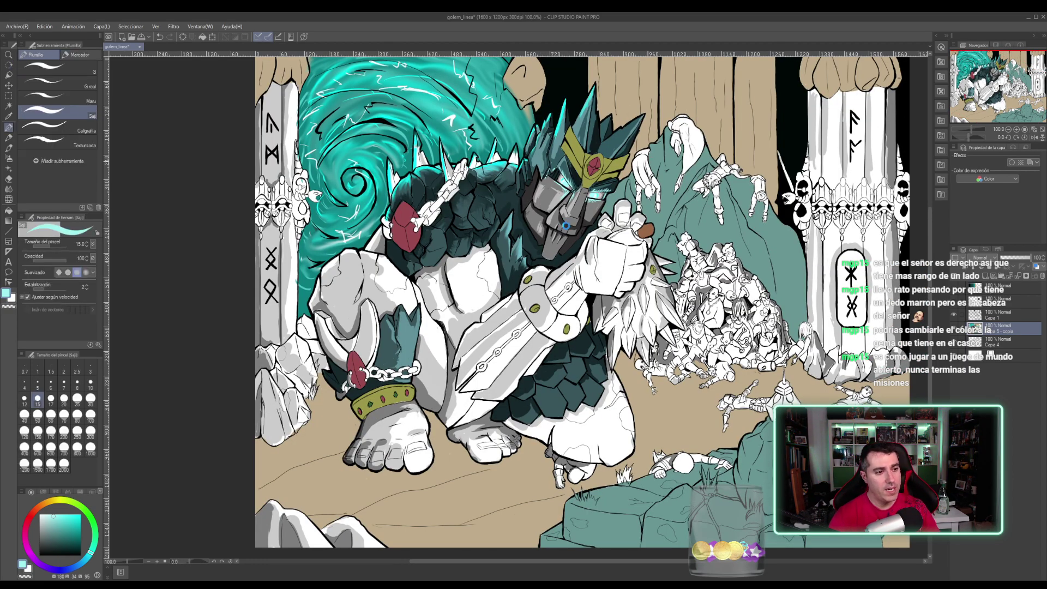
key(ctrl+s)
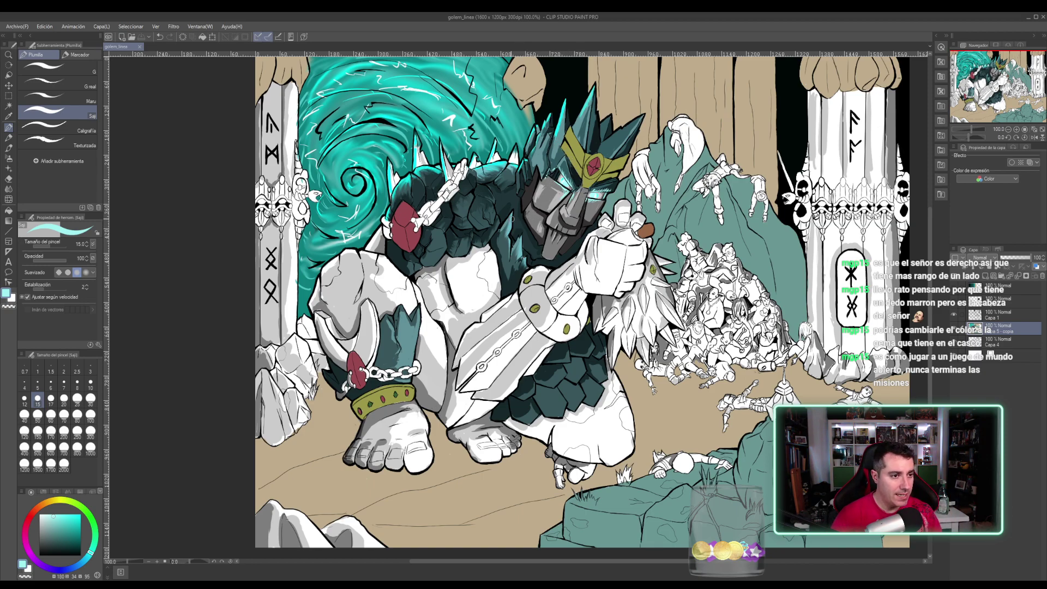
- Add small pale cyan light touches on the crystals beside the golem's face and helmet side, and save the illustration
drag(511, 217, 512, 229)
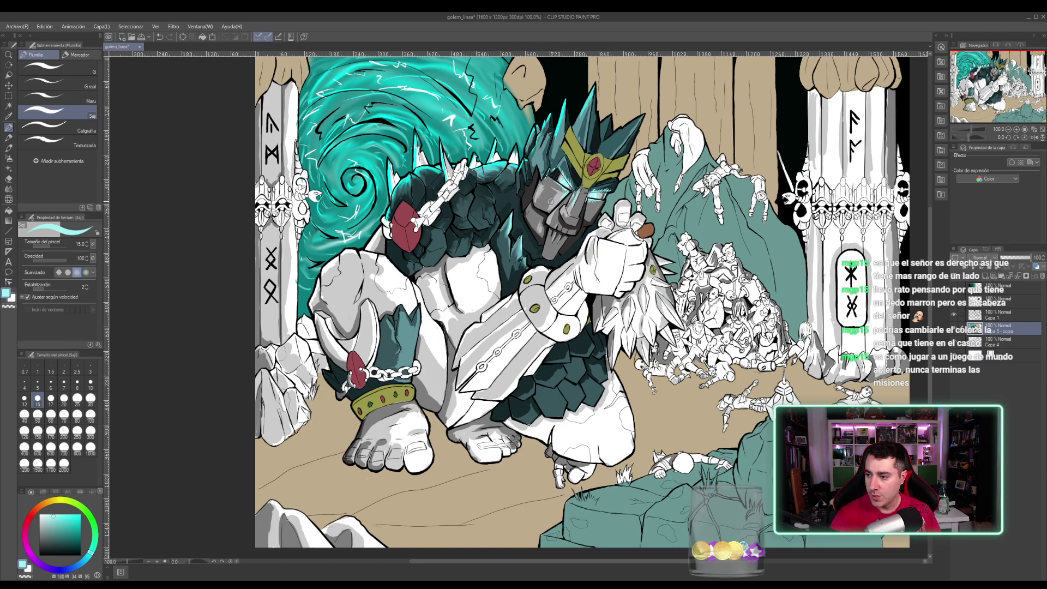
key(ctrl+s)
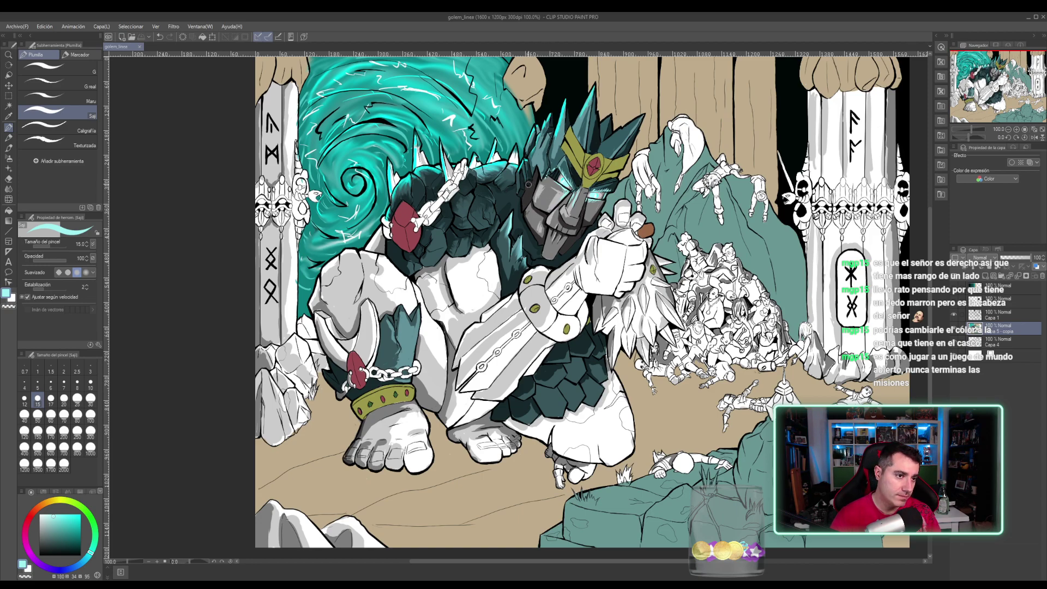
drag(531, 181, 529, 186)
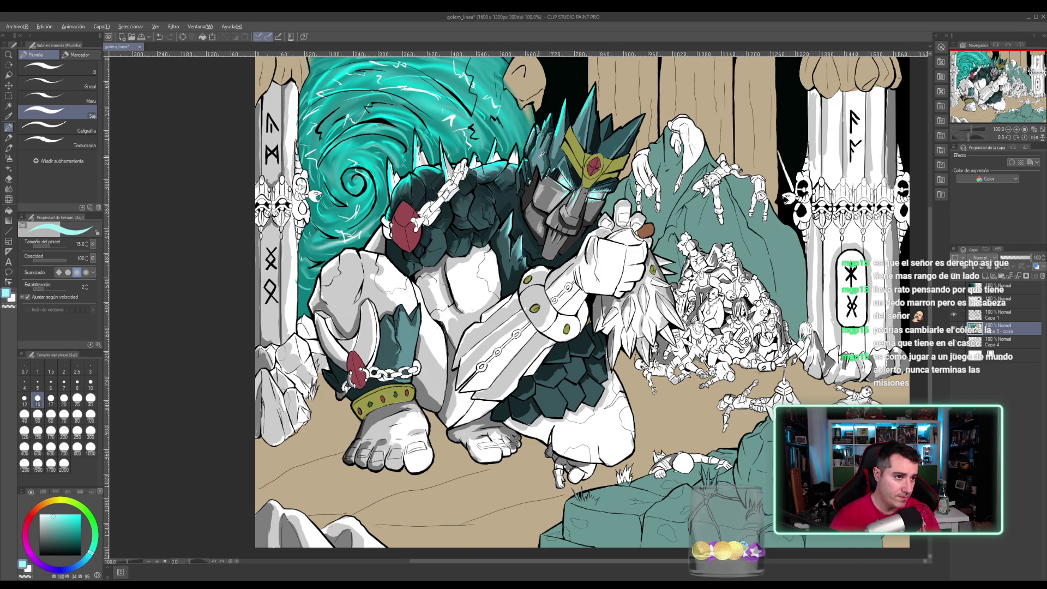
- Color the white shoulder spike in front of the swirl with sampled medium teal, checking it against the bright cyan edge light
alt+click(545, 153)
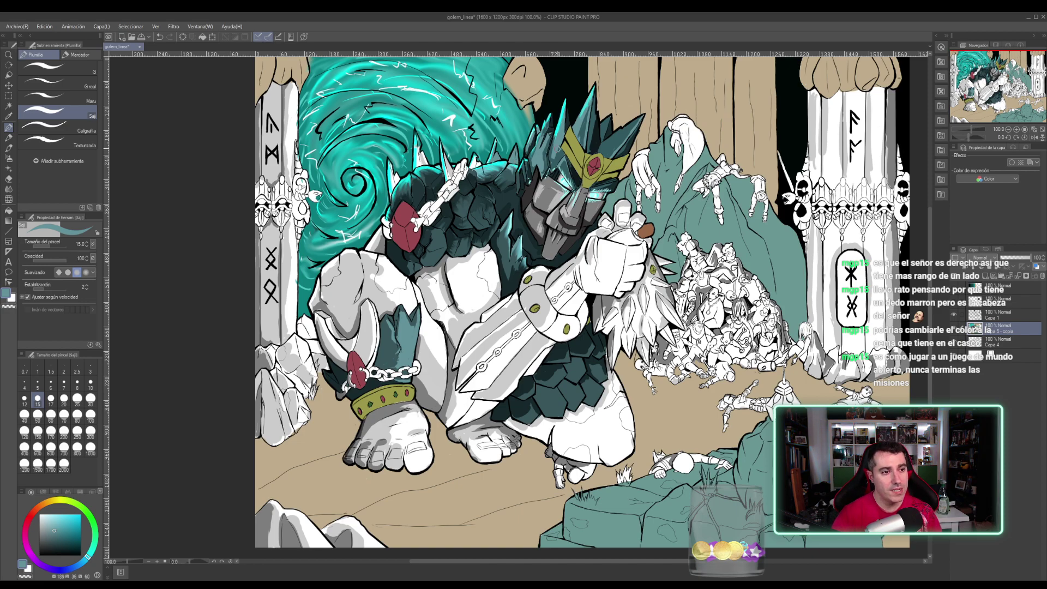
scroll(519, 145, up, 2)
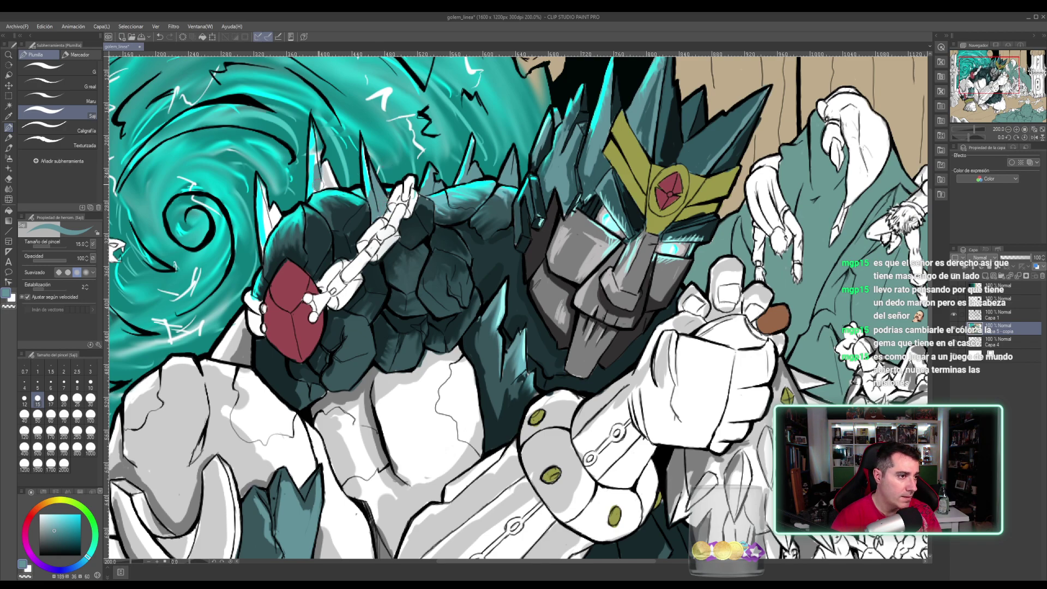
mouse_move(322, 187)
mouse_down()
mouse_move(336, 187)
mouse_move(324, 179)
mouse_move(333, 166)
mouse_move(333, 182)
mouse_move(317, 165)
mouse_move(322, 145)
mouse_move(320, 157)
mouse_up()
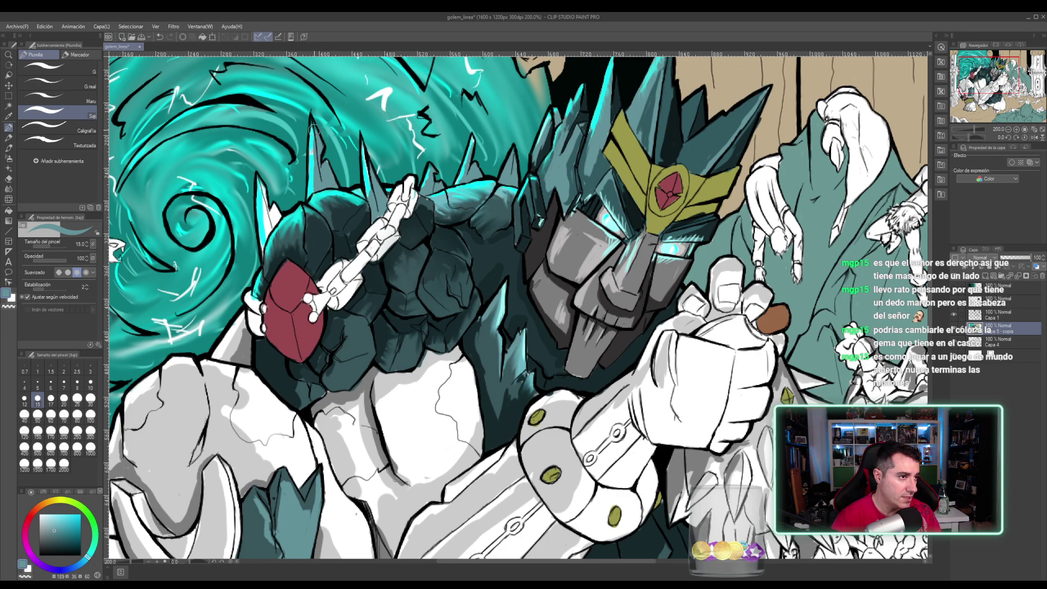
drag(311, 118, 313, 134)
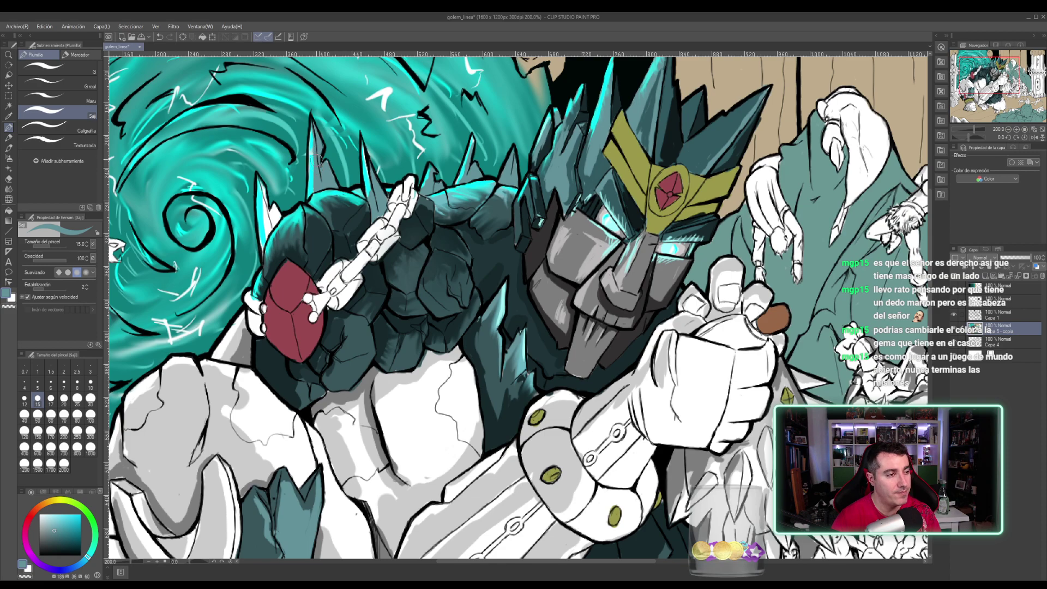
alt+click(312, 157)
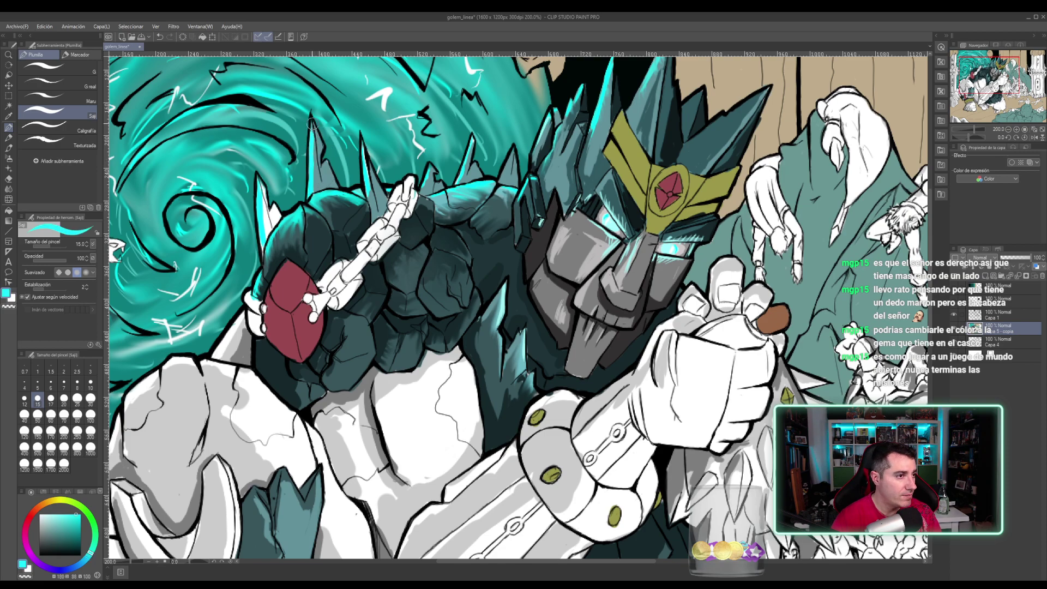
alt+click(321, 177)
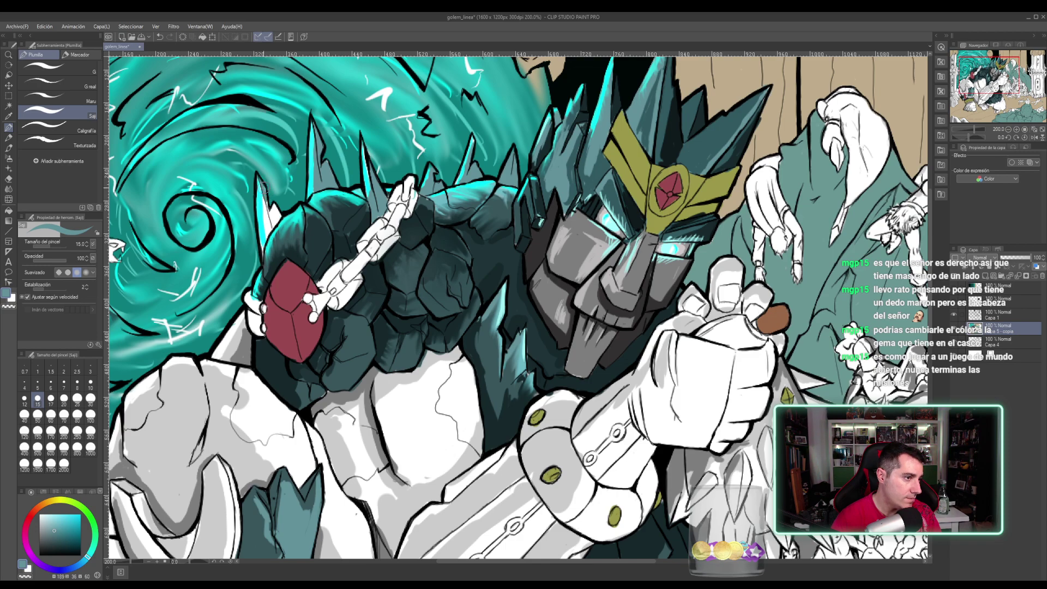
- Color the spike above the red shoulder gem and the stone below that gem with sampled teal and bright cyan
mouse_move(271, 217)
mouse_down()
mouse_move(266, 195)
mouse_move(274, 235)
mouse_move(266, 203)
mouse_move(282, 211)
mouse_move(274, 235)
mouse_move(264, 225)
mouse_move(258, 236)
mouse_move(264, 254)
mouse_move(261, 232)
mouse_up()
alt+click(262, 234)
drag(260, 182, 259, 196)
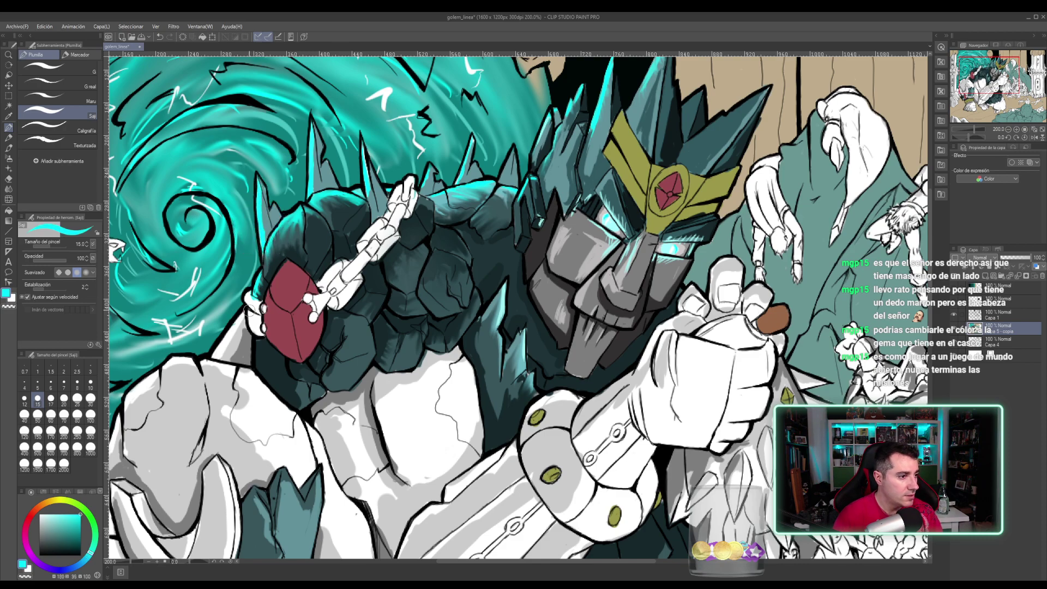
alt+click(271, 216)
mouse_move(243, 333)
mouse_down()
mouse_move(218, 354)
mouse_move(224, 342)
mouse_move(223, 357)
mouse_move(240, 362)
mouse_move(234, 335)
mouse_move(244, 325)
mouse_move(246, 360)
mouse_up()
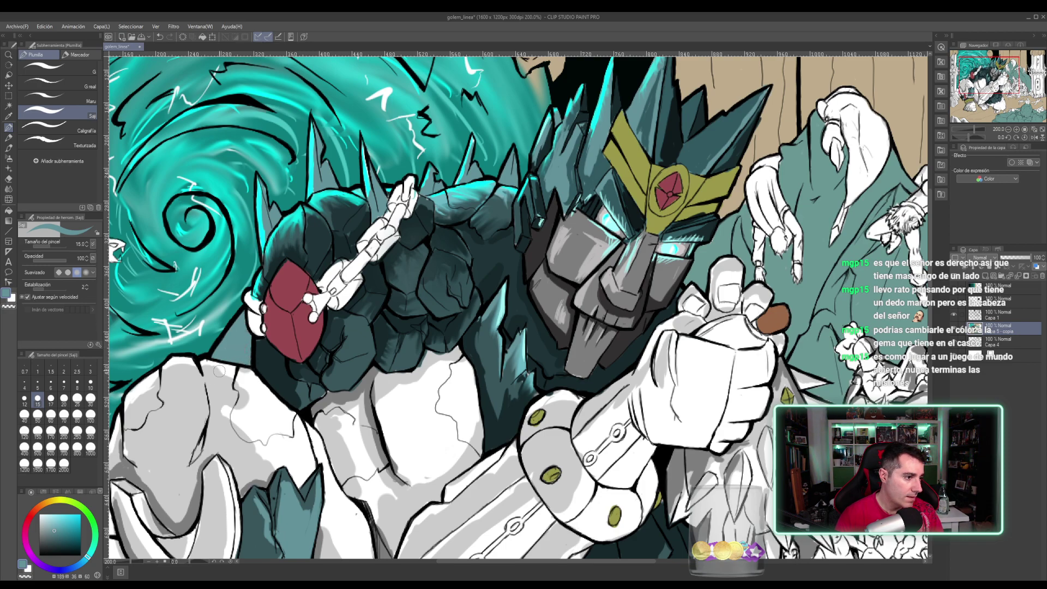
- Paint the golem's large cracked knee block above the tusks with the flat medium teal, covering all the grey and white areas
mouse_move(201, 373)
mouse_down()
mouse_move(280, 260)
mouse_move(356, 196)
mouse_move(313, 185)
mouse_move(338, 162)
mouse_move(348, 182)
mouse_move(333, 152)
mouse_move(335, 169)
mouse_move(341, 162)
mouse_move(325, 171)
mouse_move(319, 195)
mouse_move(315, 174)
mouse_move(290, 201)
mouse_up()
mouse_move(283, 202)
mouse_down()
mouse_move(287, 228)
mouse_move(258, 271)
mouse_move(263, 287)
mouse_move(263, 257)
mouse_move(272, 243)
mouse_move(271, 263)
mouse_move(284, 224)
mouse_move(288, 233)
mouse_move(274, 233)
mouse_move(279, 217)
mouse_move(280, 238)
mouse_move(330, 188)
mouse_up()
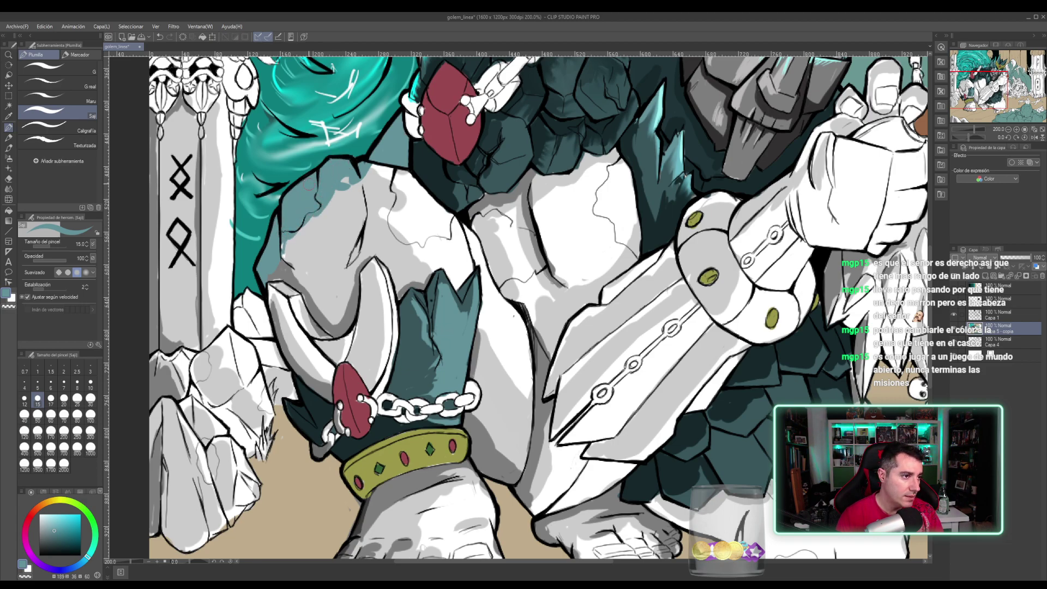
mouse_move(349, 172)
mouse_down()
mouse_move(359, 189)
mouse_move(383, 165)
mouse_move(389, 190)
mouse_move(411, 190)
mouse_move(435, 217)
mouse_up()
mouse_move(413, 178)
mouse_down()
mouse_move(462, 245)
mouse_move(469, 269)
mouse_move(457, 287)
mouse_move(446, 266)
mouse_move(457, 283)
mouse_up()
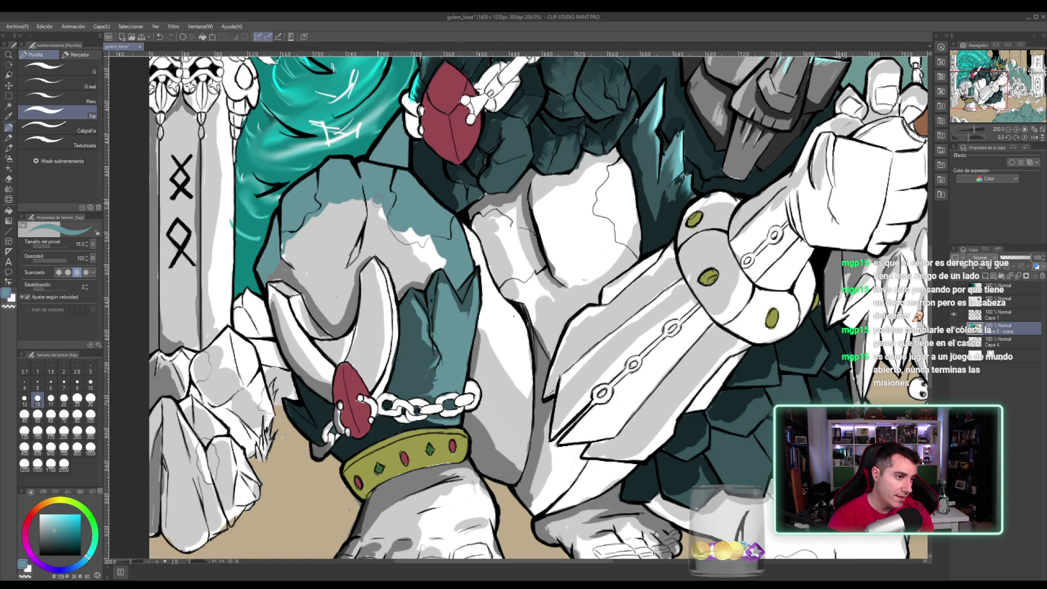
mouse_move(384, 222)
mouse_down()
mouse_move(396, 292)
mouse_move(413, 272)
mouse_move(416, 282)
mouse_move(398, 256)
mouse_move(406, 234)
mouse_move(406, 266)
mouse_move(419, 246)
mouse_move(426, 266)
mouse_move(438, 254)
mouse_move(434, 270)
mouse_up()
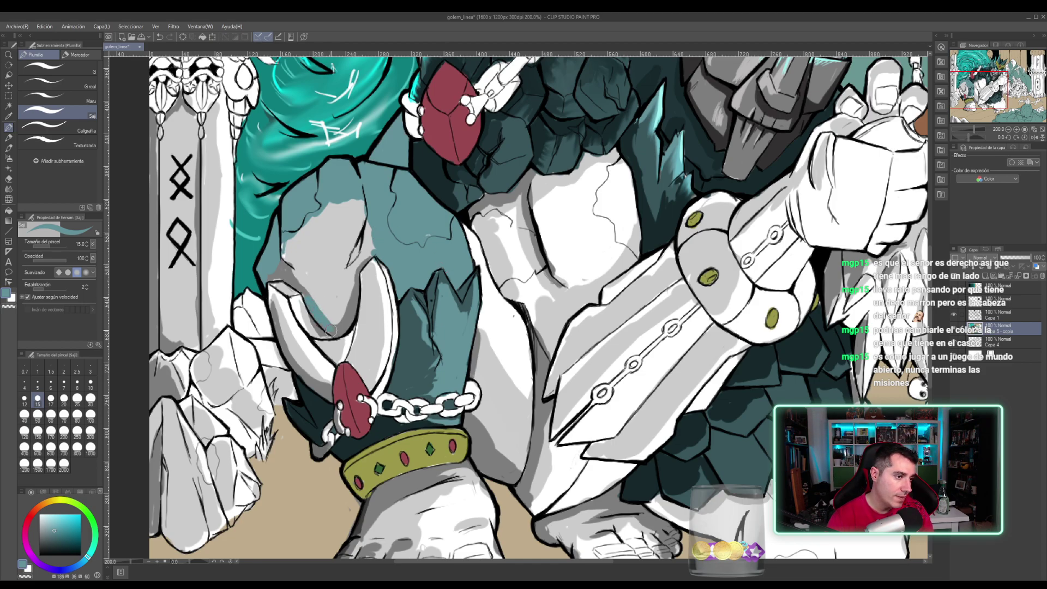
mouse_move(334, 333)
mouse_down()
mouse_move(355, 283)
mouse_move(327, 319)
mouse_up()
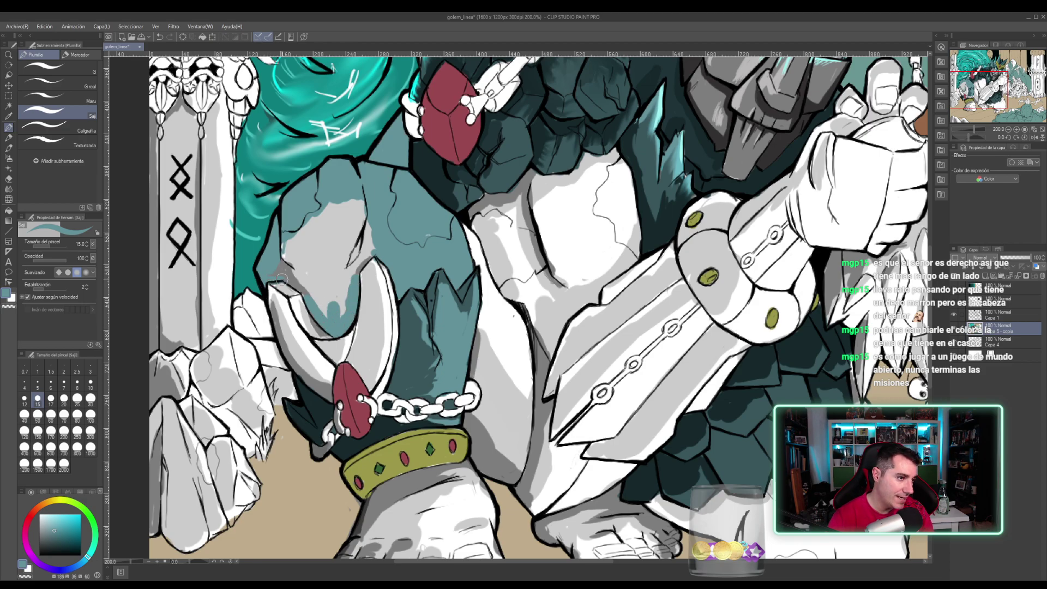
drag(282, 272, 286, 245)
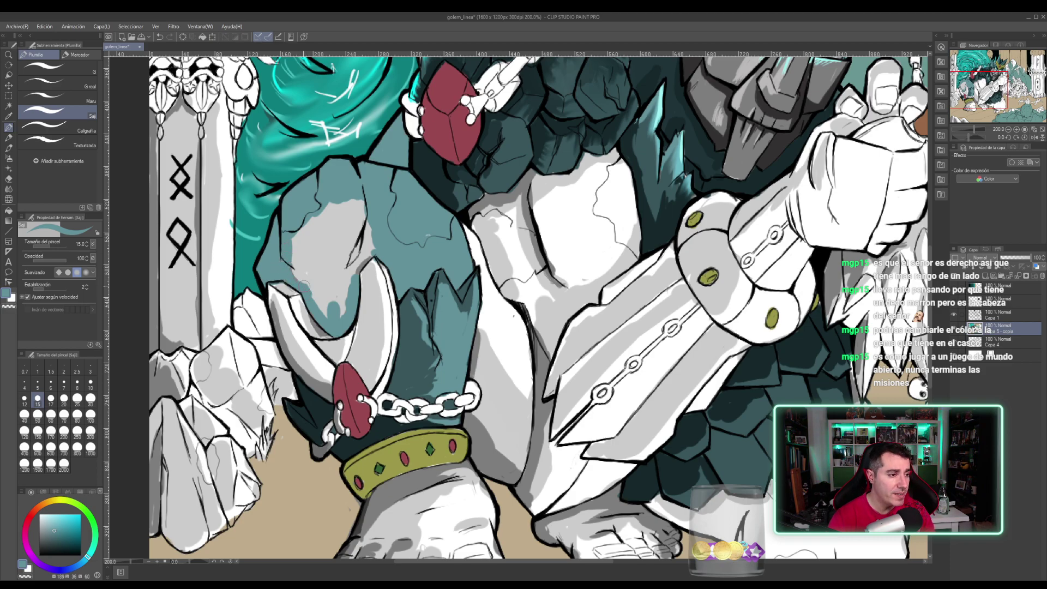
mouse_move(303, 285)
mouse_down()
mouse_move(301, 243)
mouse_move(324, 308)
mouse_move(356, 249)
mouse_up()
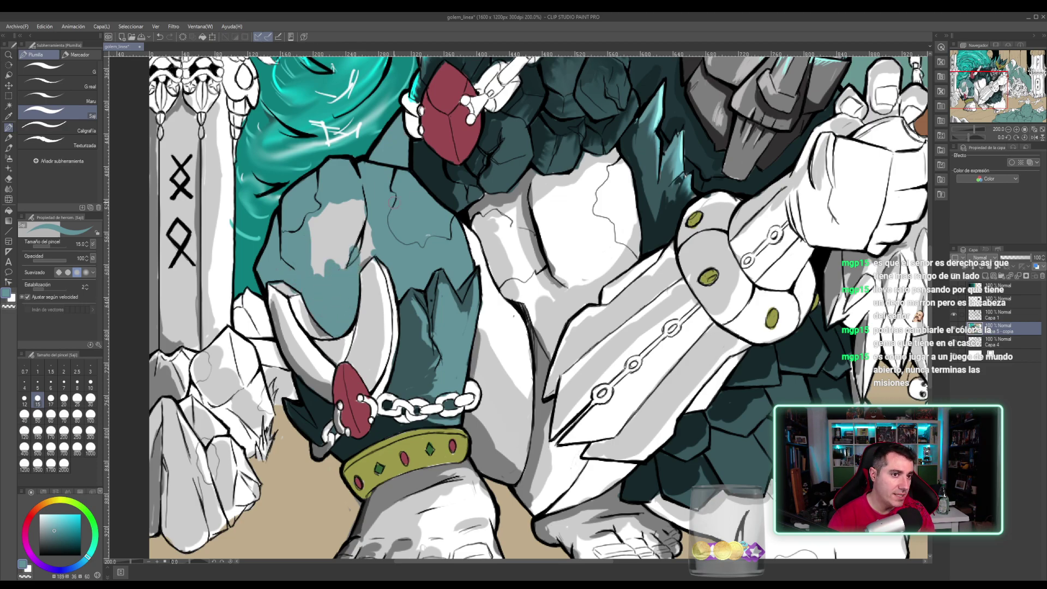
mouse_move(453, 172)
mouse_down()
mouse_move(338, 291)
mouse_move(351, 273)
mouse_move(409, 274)
mouse_move(461, 246)
mouse_up()
mouse_move(370, 286)
mouse_down()
mouse_move(353, 304)
mouse_move(367, 306)
mouse_move(359, 317)
mouse_move(371, 274)
mouse_move(363, 265)
mouse_move(379, 252)
mouse_move(316, 263)
mouse_up()
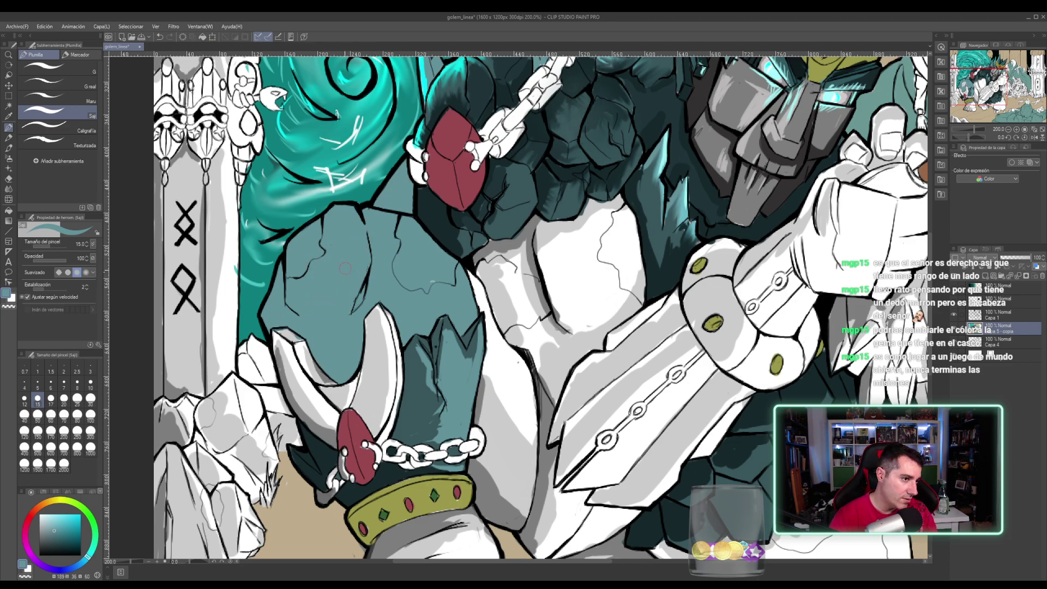
- Paint the banded foot, including all toes and the instep, flat medium teal up to the gold ankle band
drag(427, 392, 402, 240)
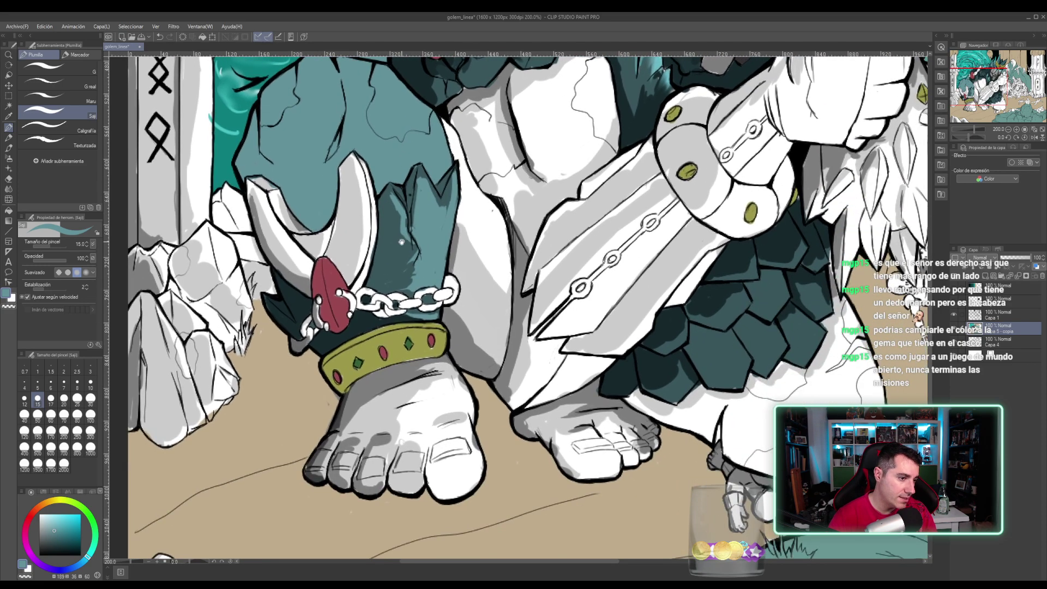
mouse_move(350, 390)
mouse_down()
mouse_move(329, 456)
mouse_move(312, 468)
mouse_move(313, 478)
mouse_move(340, 476)
mouse_up()
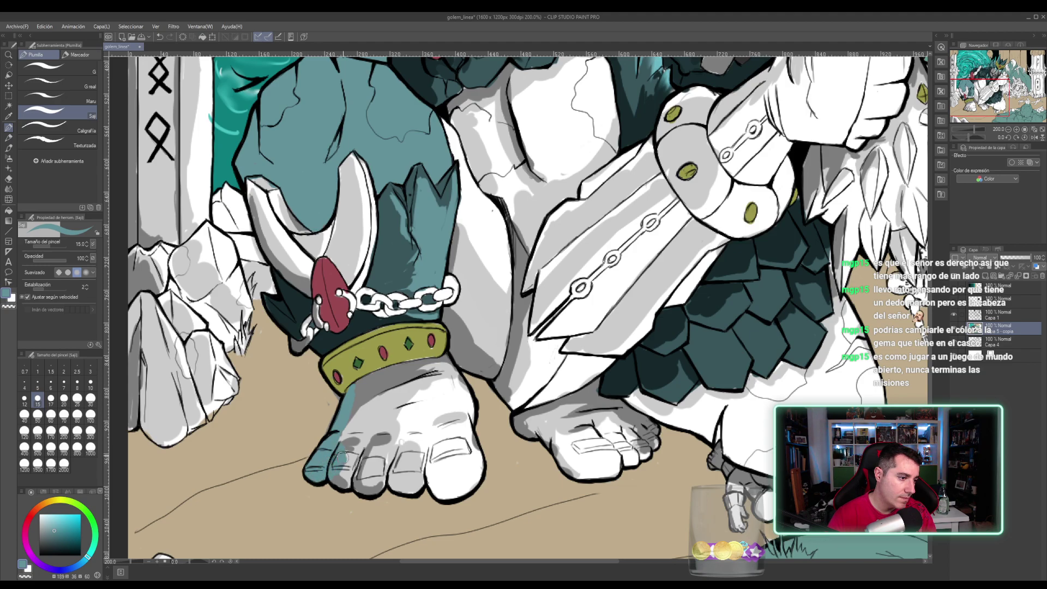
mouse_move(353, 418)
mouse_down()
mouse_move(342, 477)
mouse_move(364, 418)
mouse_up()
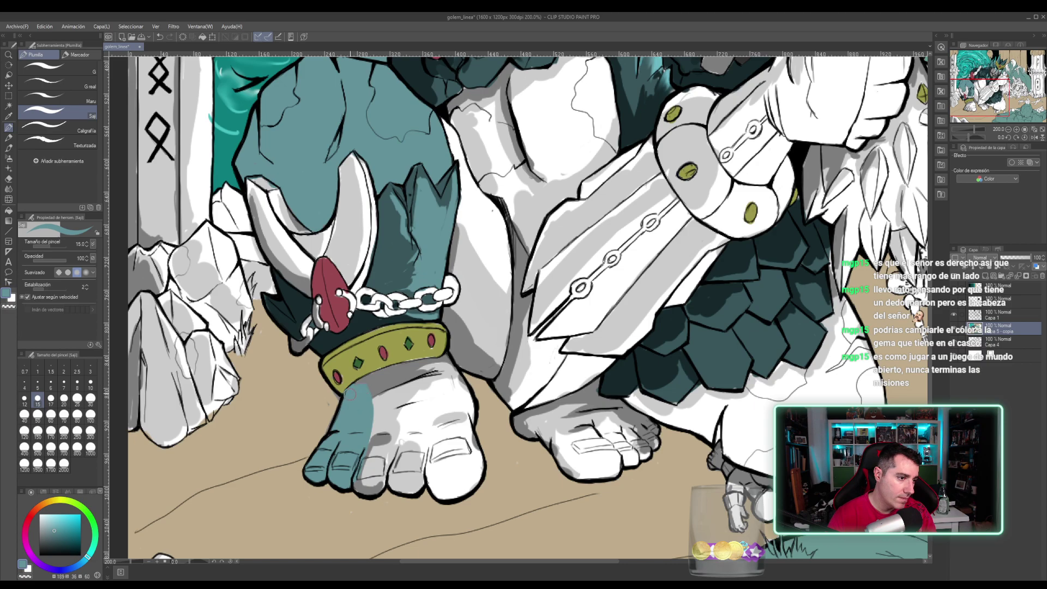
mouse_move(370, 463)
mouse_down()
mouse_move(374, 490)
mouse_move(407, 465)
mouse_move(396, 480)
mouse_move(409, 491)
mouse_move(439, 464)
mouse_move(429, 480)
mouse_move(441, 491)
mouse_move(446, 477)
mouse_move(452, 498)
mouse_move(473, 467)
mouse_move(487, 510)
mouse_move(466, 482)
mouse_move(479, 462)
mouse_move(455, 373)
mouse_up()
alt+click(489, 508)
alt+click(466, 484)
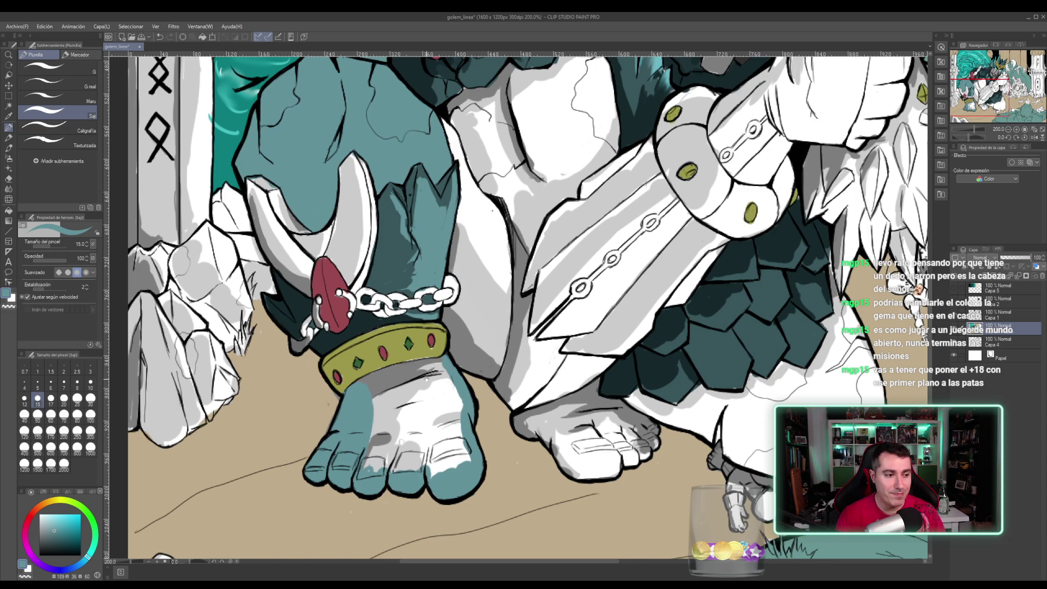
drag(426, 379, 588, 285)
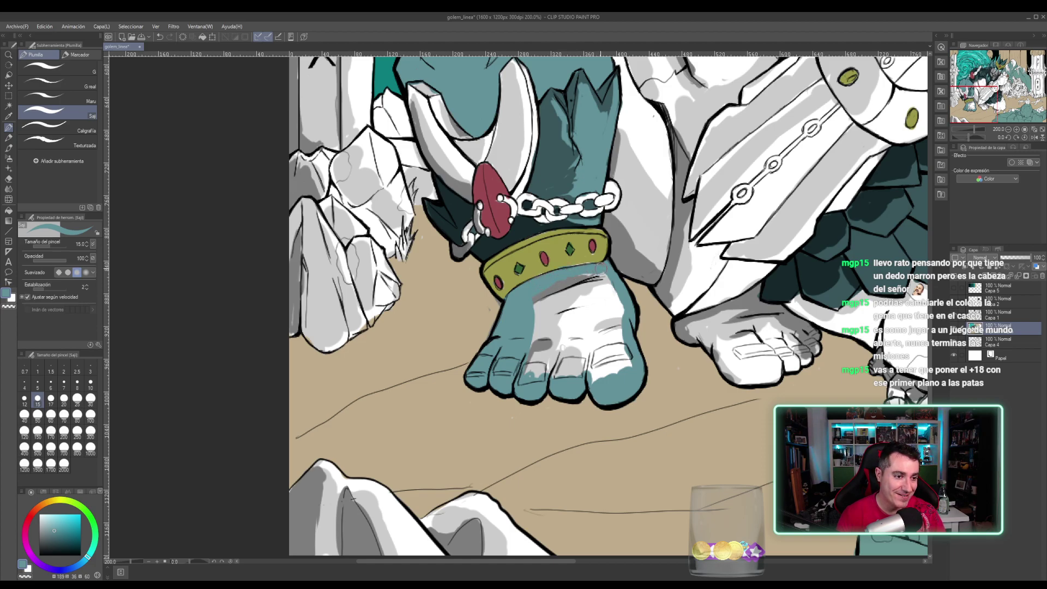
mouse_move(535, 298)
mouse_down()
mouse_move(524, 330)
mouse_move(527, 378)
mouse_move(566, 335)
mouse_move(556, 352)
mouse_move(572, 364)
mouse_move(566, 382)
mouse_move(601, 353)
mouse_move(627, 365)
mouse_move(611, 358)
mouse_move(615, 334)
mouse_move(605, 334)
mouse_move(601, 366)
mouse_move(592, 333)
mouse_move(605, 278)
mouse_move(585, 297)
mouse_move(582, 284)
mouse_move(548, 312)
mouse_up()
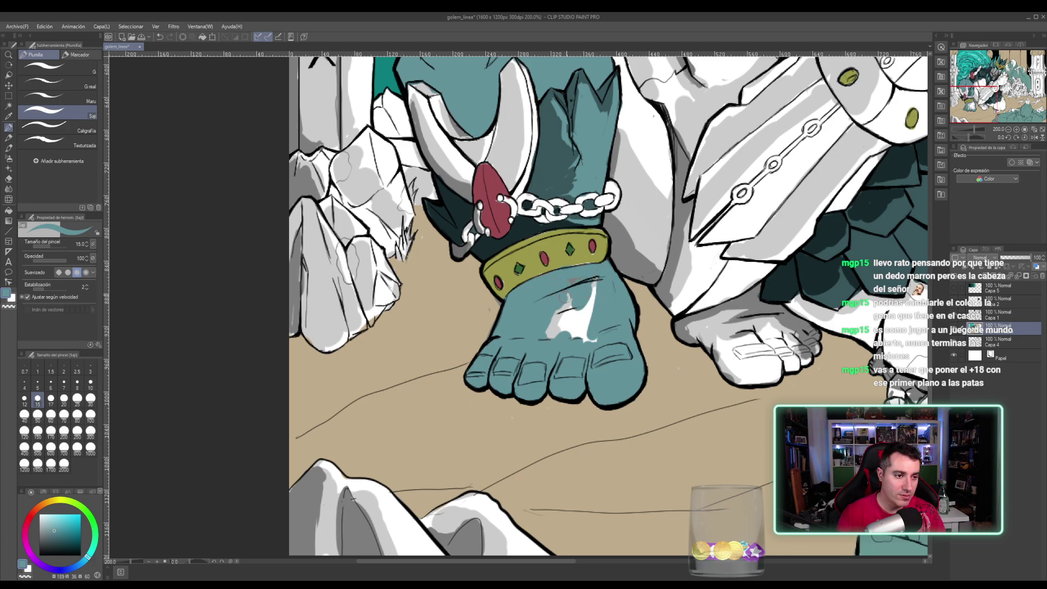
mouse_move(586, 283)
mouse_down()
mouse_move(583, 311)
mouse_move(585, 289)
mouse_move(583, 343)
mouse_up()
alt+click(587, 254)
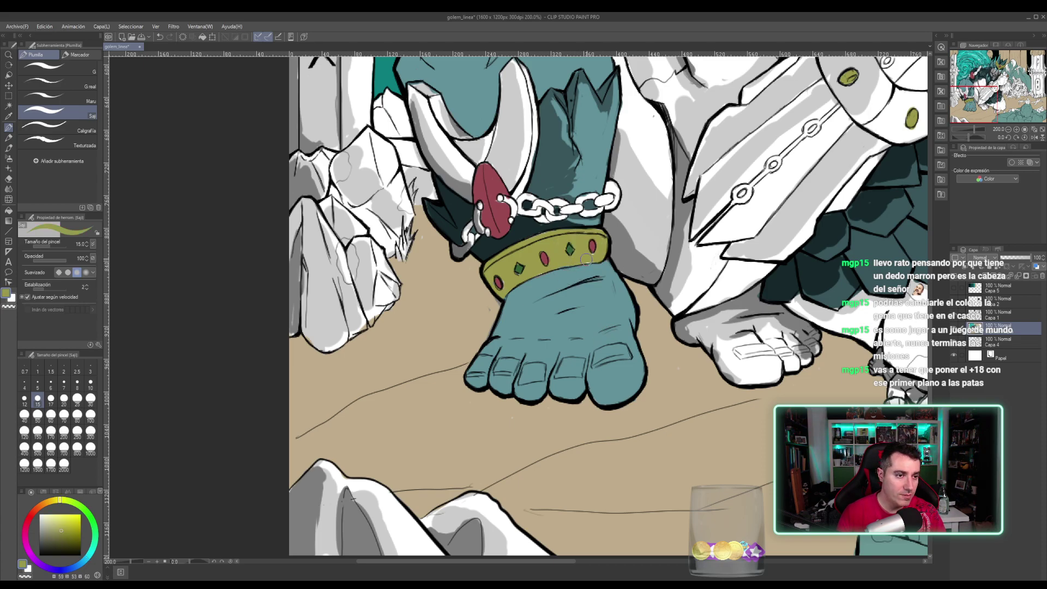
alt+click(592, 277)
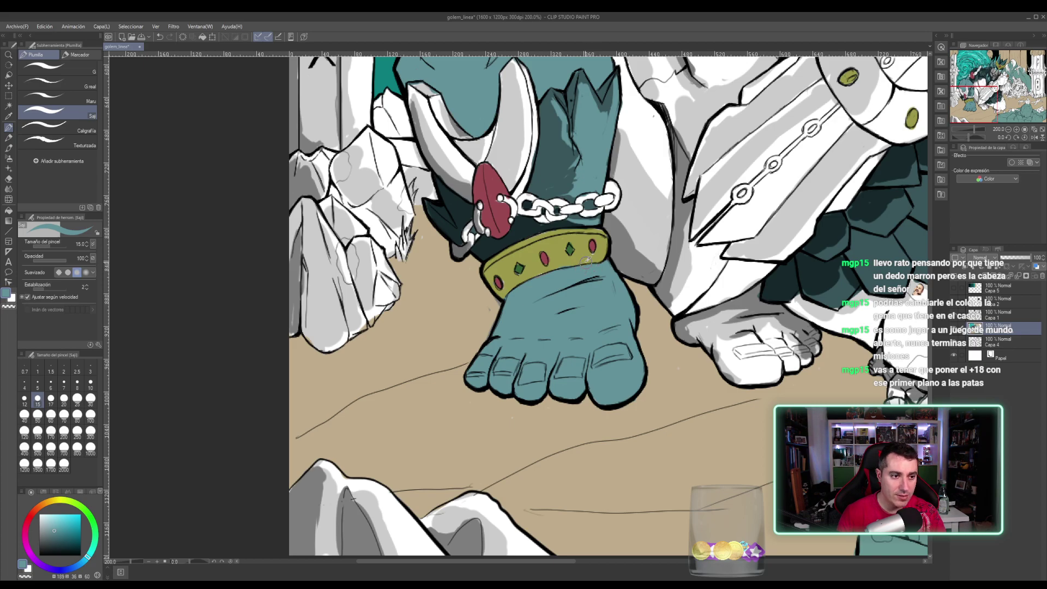
- Paint the curved tusk between the knee and the shin olive gold with the color sampled from the ankle band, cleaning up its edges
alt+click(593, 257)
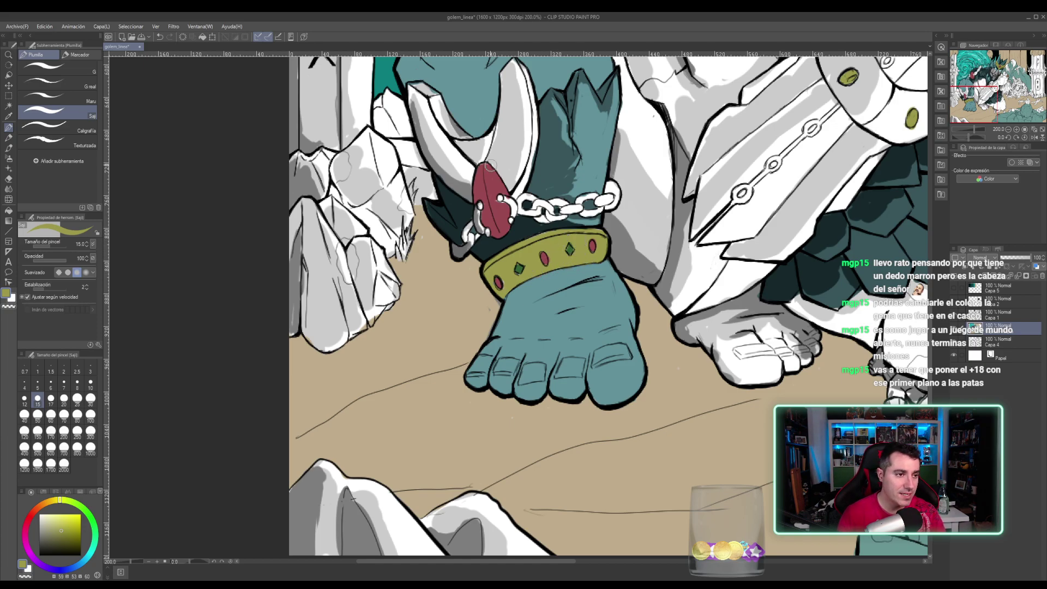
mouse_move(489, 166)
mouse_down()
mouse_move(501, 122)
mouse_move(490, 160)
mouse_move(517, 192)
mouse_move(525, 168)
mouse_move(523, 187)
mouse_move(530, 142)
mouse_move(510, 163)
mouse_move(491, 149)
mouse_move(510, 98)
mouse_move(524, 140)
mouse_up()
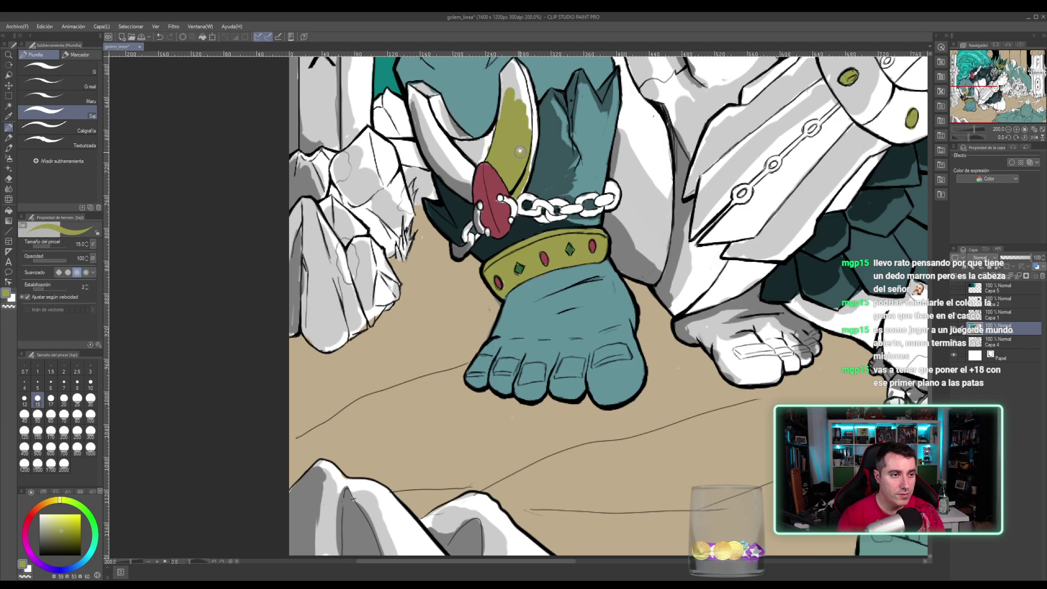
mouse_move(512, 71)
mouse_down()
mouse_move(487, 128)
mouse_move(480, 177)
mouse_up()
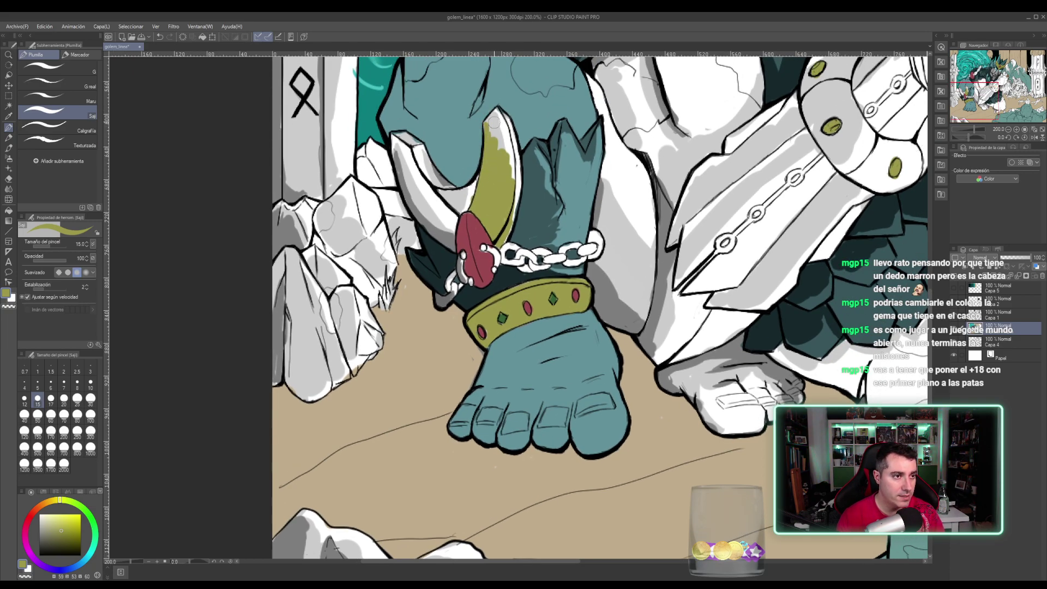
drag(494, 122, 490, 121)
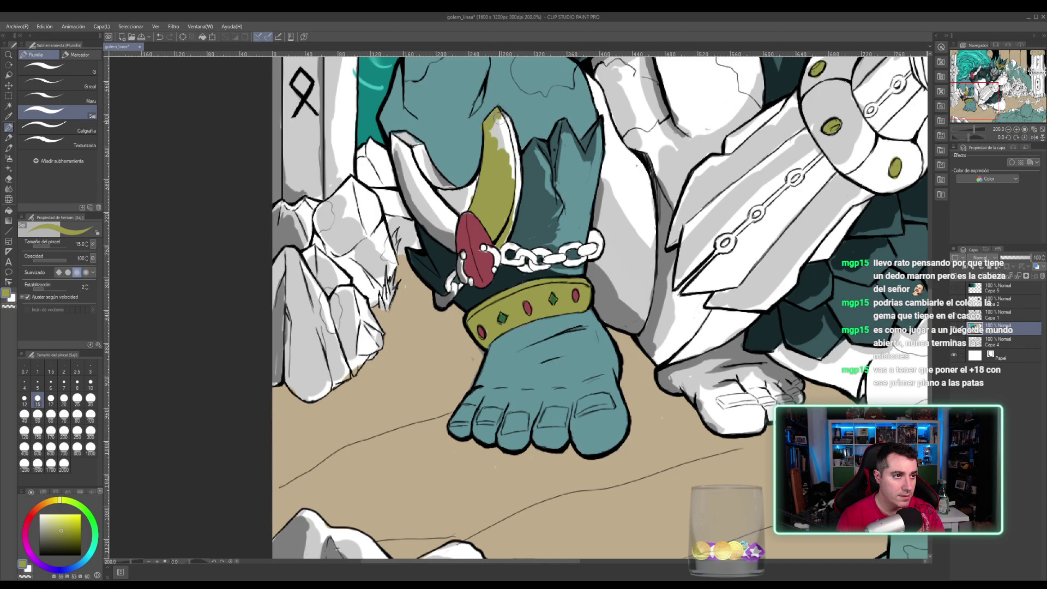
alt+click(473, 130)
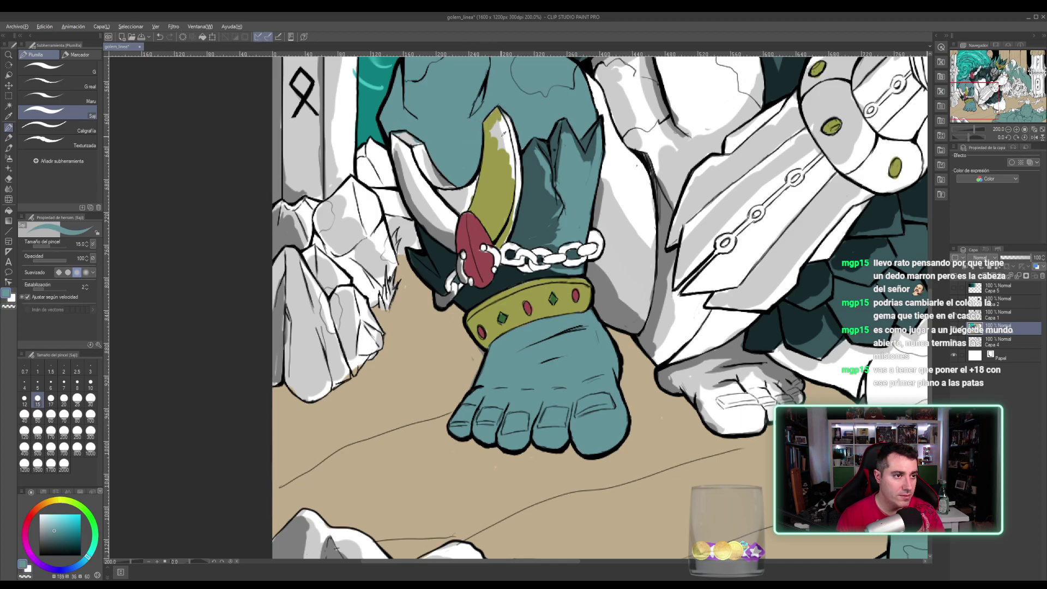
alt+click(491, 131)
mouse_move(496, 124)
mouse_down()
mouse_move(504, 152)
mouse_move(494, 117)
mouse_up()
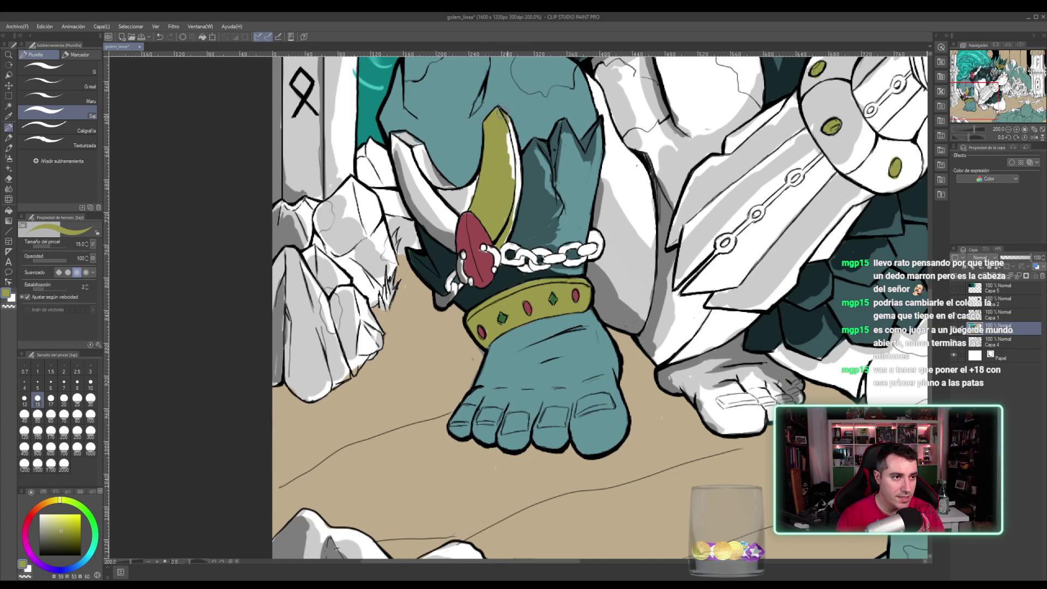
drag(506, 117, 511, 163)
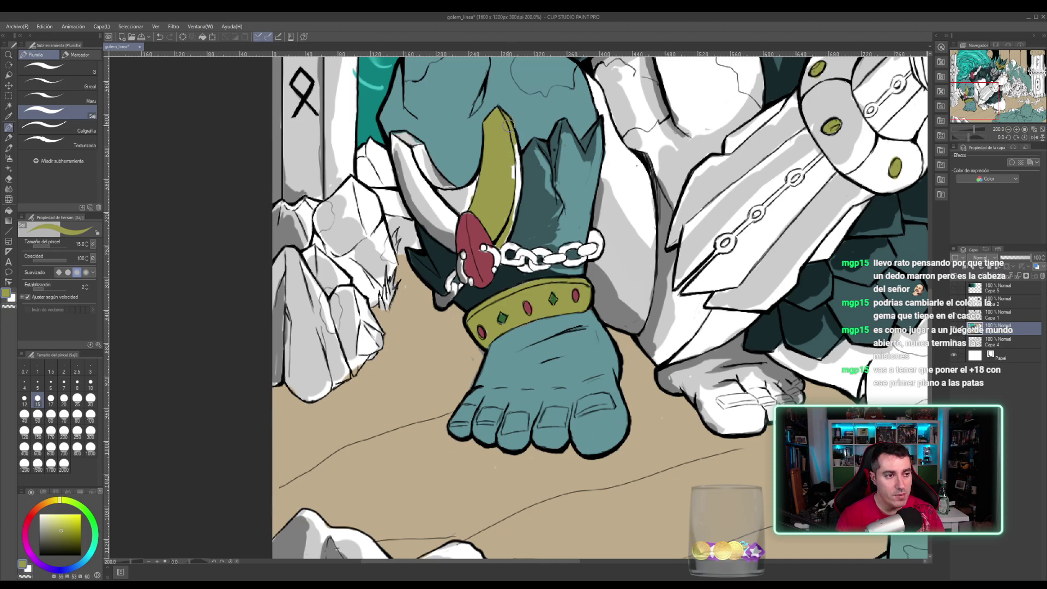
mouse_move(508, 126)
mouse_down()
mouse_move(517, 201)
mouse_move(503, 242)
mouse_up()
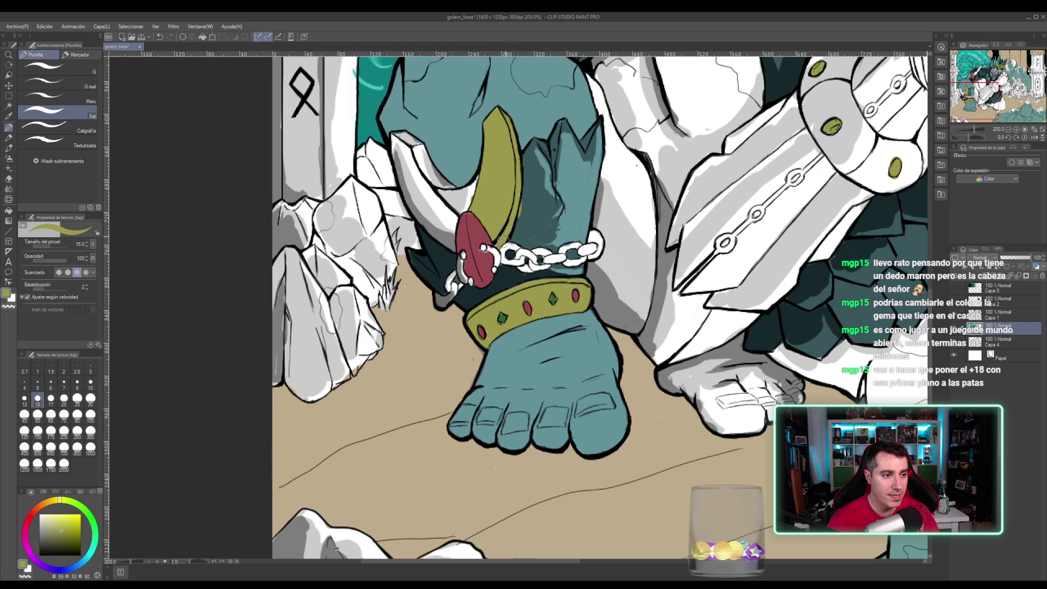
alt+click(523, 212)
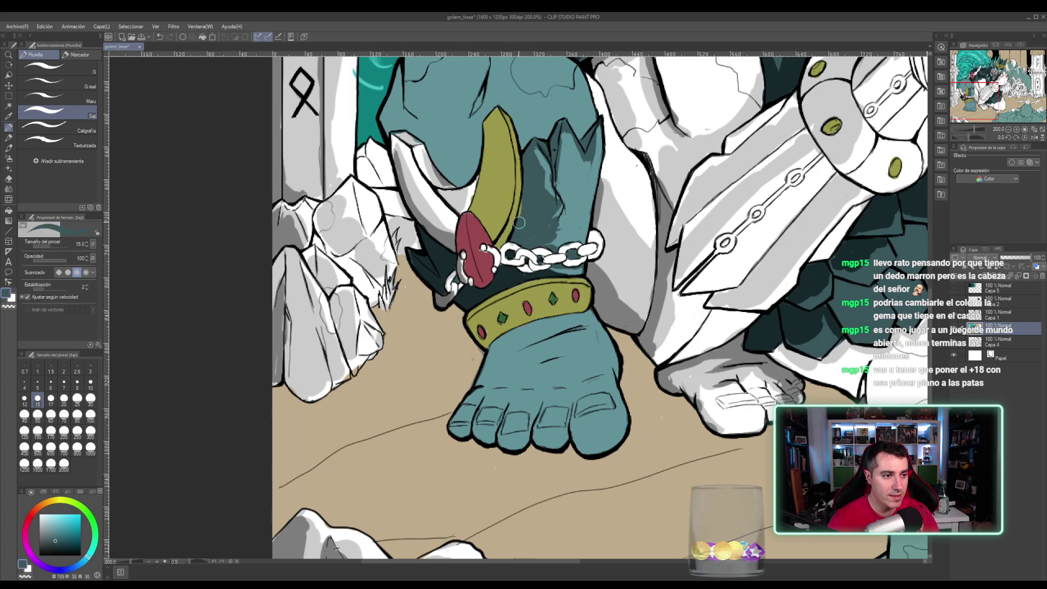
- Paint the remaining white tusk below the knee olive gold with the color sampled from the finished tusk
alt+click(510, 196)
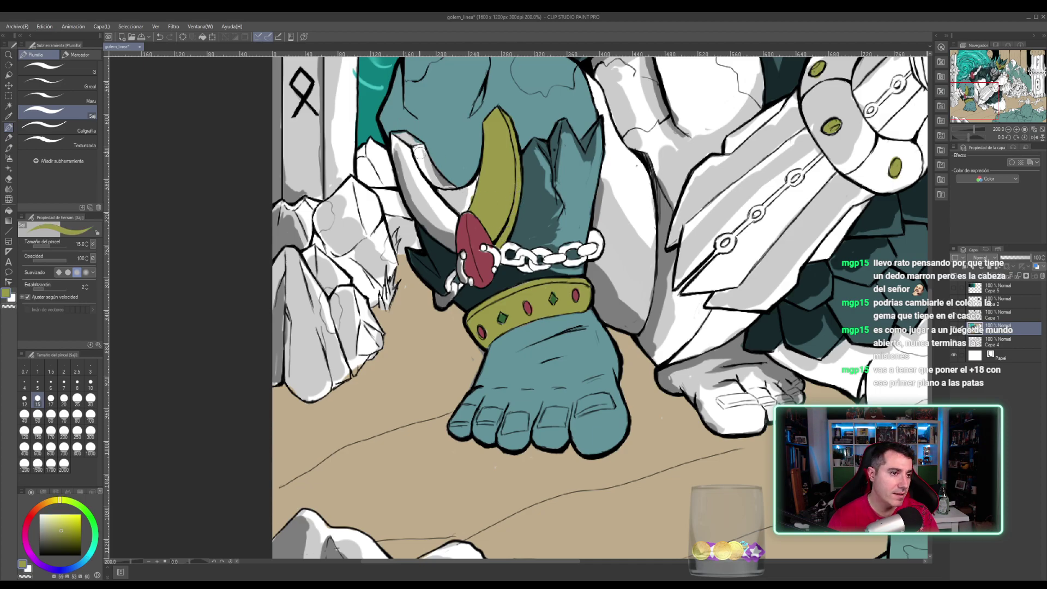
drag(405, 153, 410, 179)
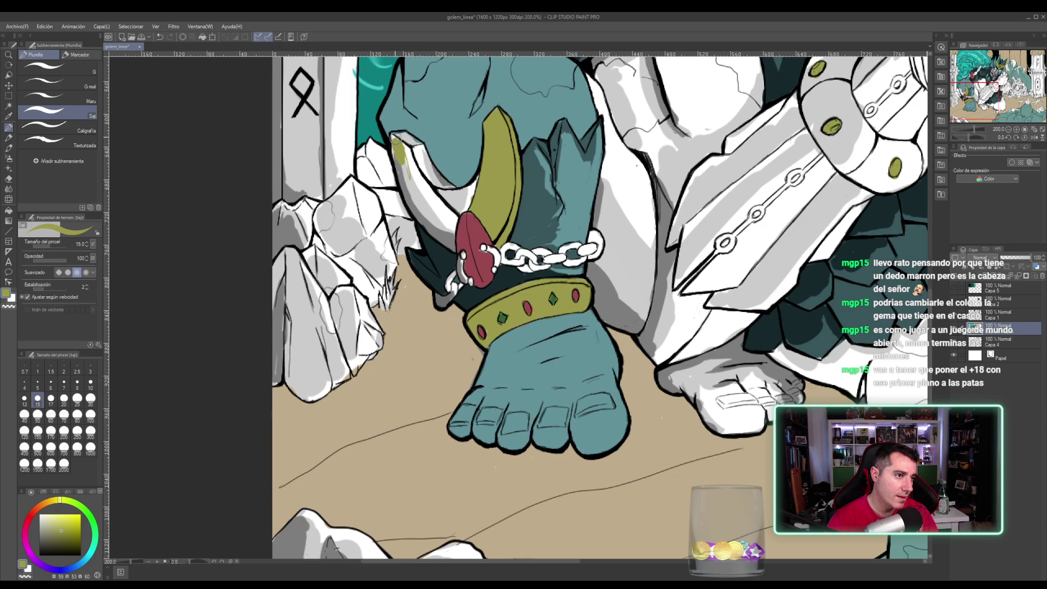
mouse_move(393, 136)
mouse_down()
mouse_move(413, 207)
mouse_move(404, 179)
mouse_move(446, 243)
mouse_move(420, 222)
mouse_move(455, 251)
mouse_move(460, 216)
mouse_move(452, 248)
mouse_move(446, 227)
mouse_move(452, 242)
mouse_move(439, 237)
mouse_move(452, 249)
mouse_move(405, 182)
mouse_move(414, 197)
mouse_move(447, 208)
mouse_move(394, 137)
mouse_move(419, 148)
mouse_move(423, 174)
mouse_move(426, 158)
mouse_move(430, 177)
mouse_move(442, 172)
mouse_move(446, 184)
mouse_move(434, 168)
mouse_move(448, 203)
mouse_move(464, 202)
mouse_move(455, 214)
mouse_move(467, 182)
mouse_up()
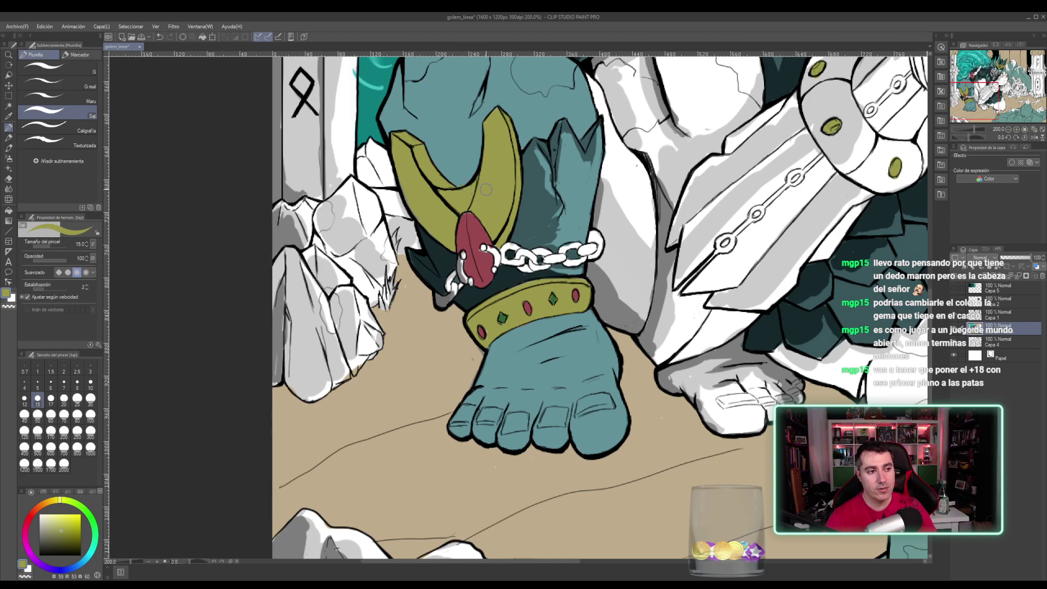
- Paint the rings hooked through the red gem below the tusks olive gold and retouch the gem with its sampled red
alt+click(476, 235)
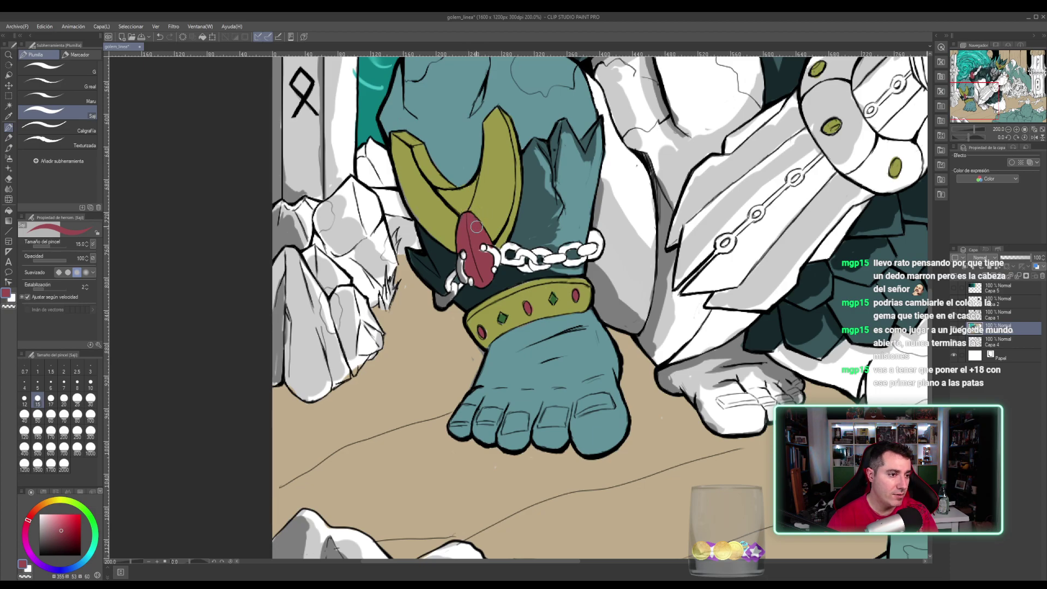
alt+click(492, 202)
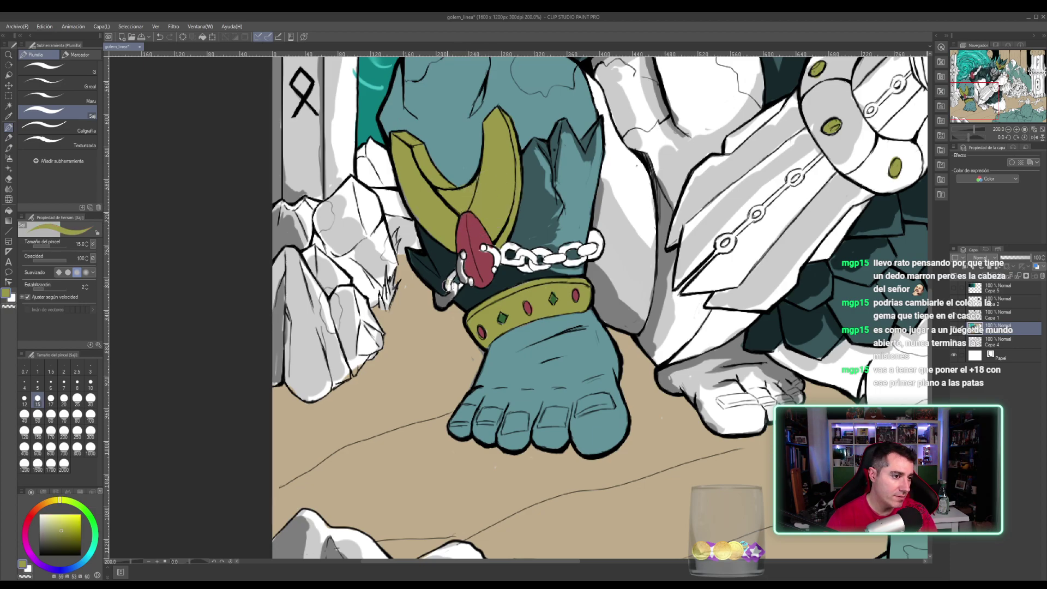
mouse_move(447, 287)
mouse_down()
mouse_move(453, 274)
mouse_move(440, 304)
mouse_move(452, 293)
mouse_move(435, 294)
mouse_move(447, 300)
mouse_move(460, 256)
mouse_move(469, 279)
mouse_up()
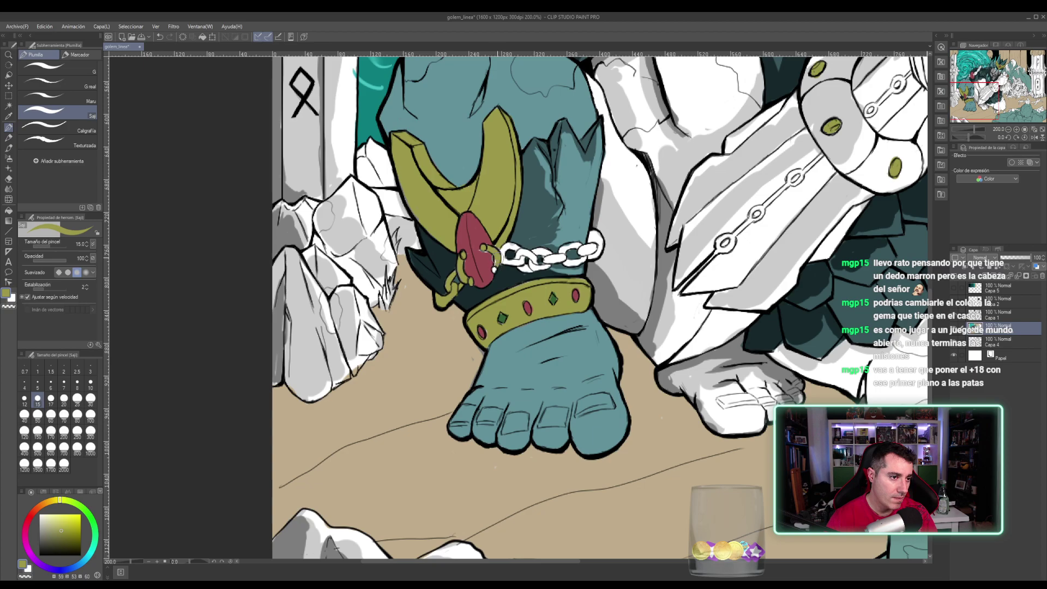
alt+click(488, 258)
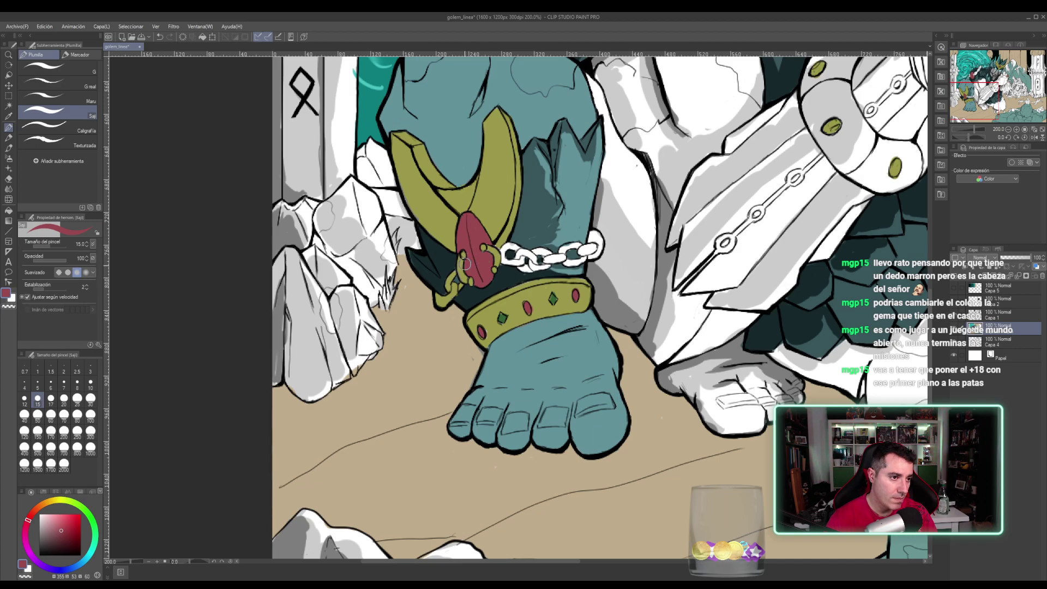
- Paint the chain running from the red gem across the shin olive gold, covering every link up to its end
alt+click(505, 207)
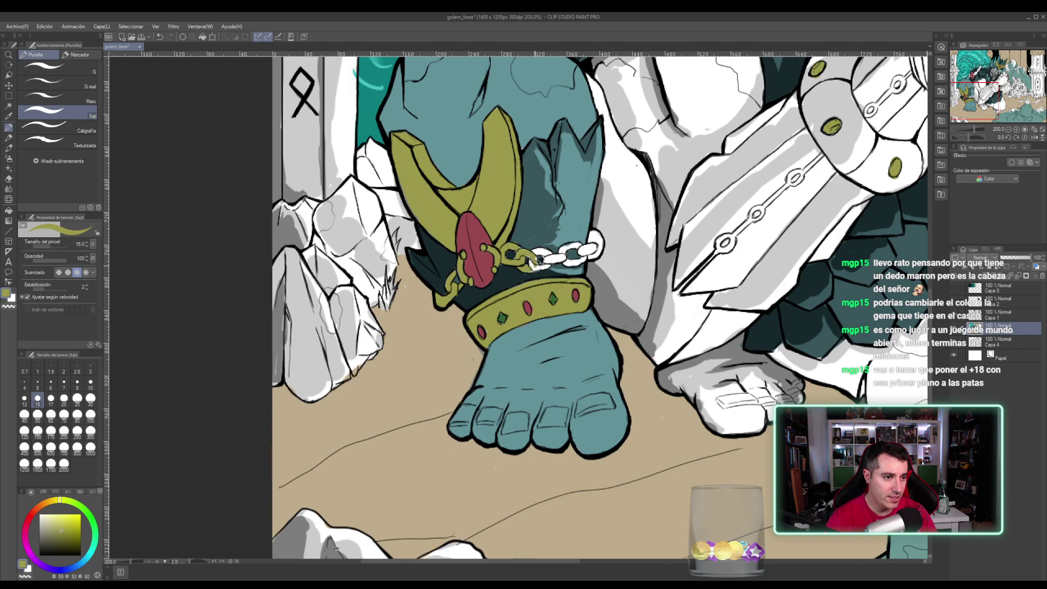
drag(533, 267, 531, 264)
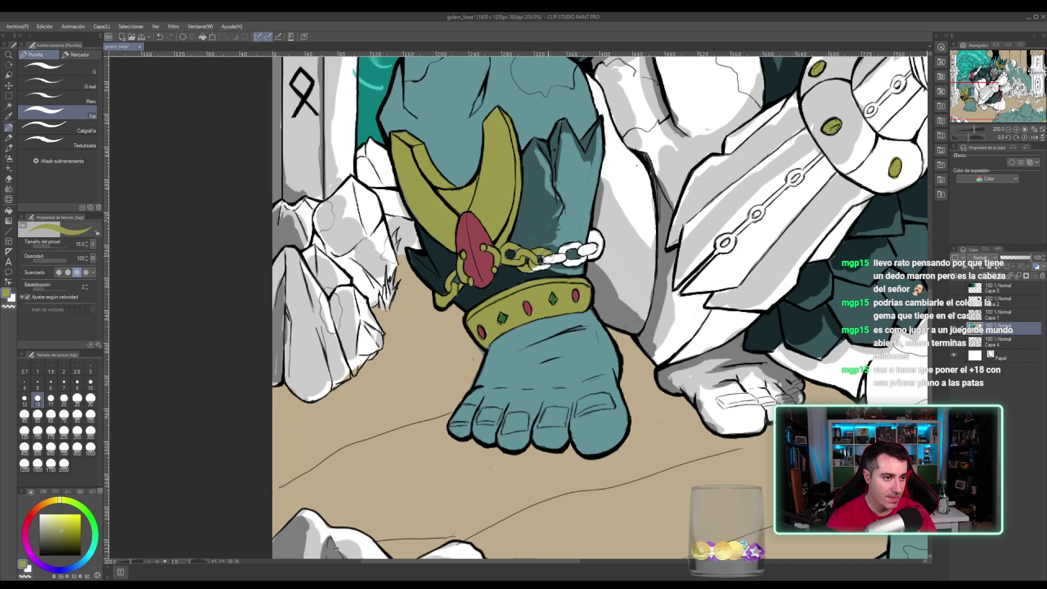
drag(548, 259, 527, 231)
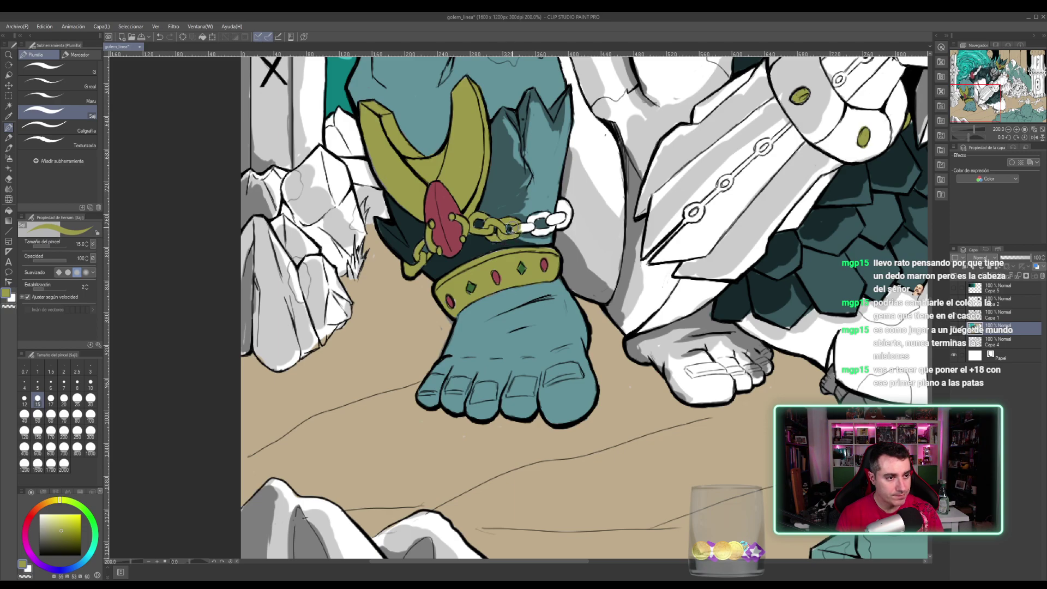
drag(520, 228, 524, 228)
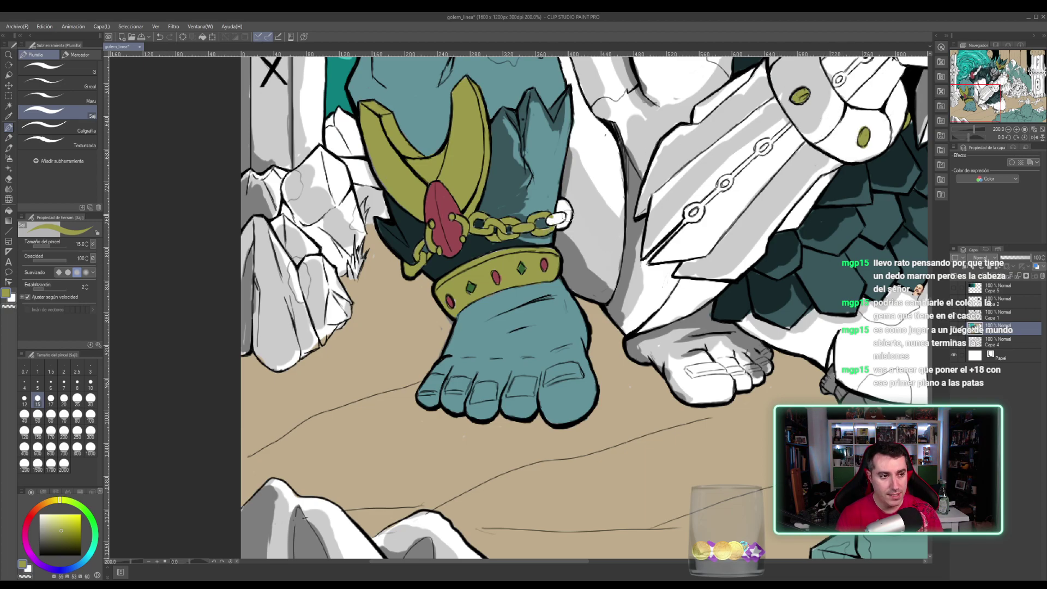
mouse_move(550, 219)
mouse_down()
mouse_move(562, 224)
mouse_move(560, 208)
mouse_up()
- Paint the clasps on both sides of the red shoulder gem olive gold and fill the white gap beside it with dark teal
drag(452, 156, 480, 367)
drag(527, 117, 457, 232)
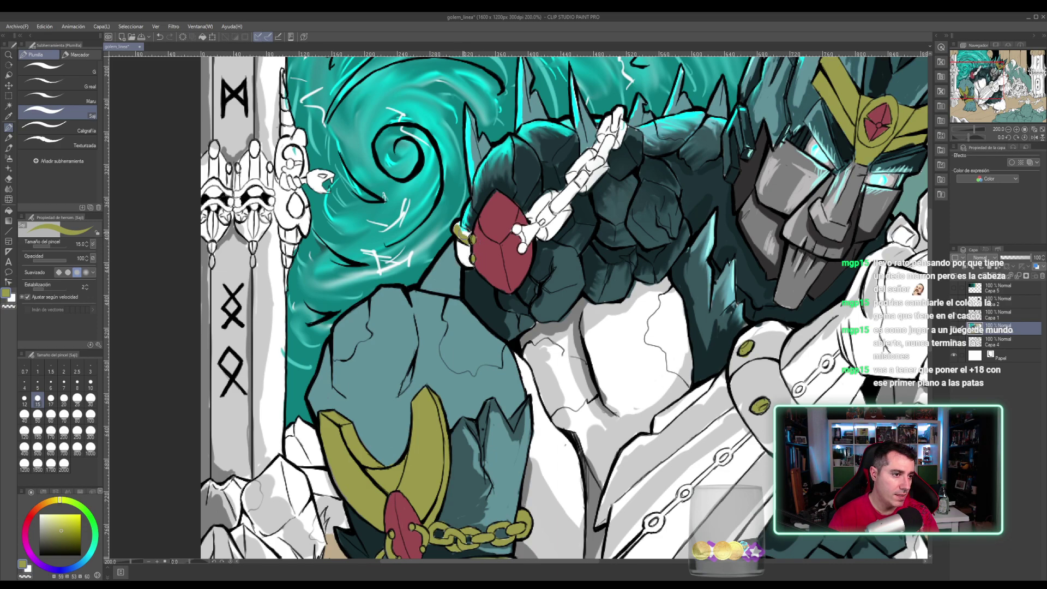
drag(464, 235, 467, 232)
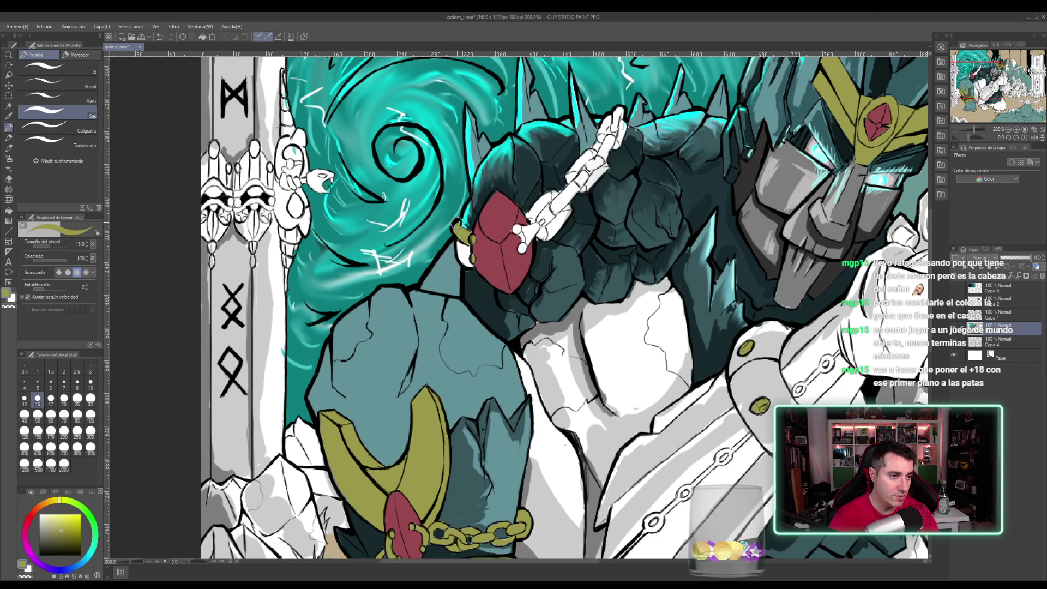
alt+click(472, 220)
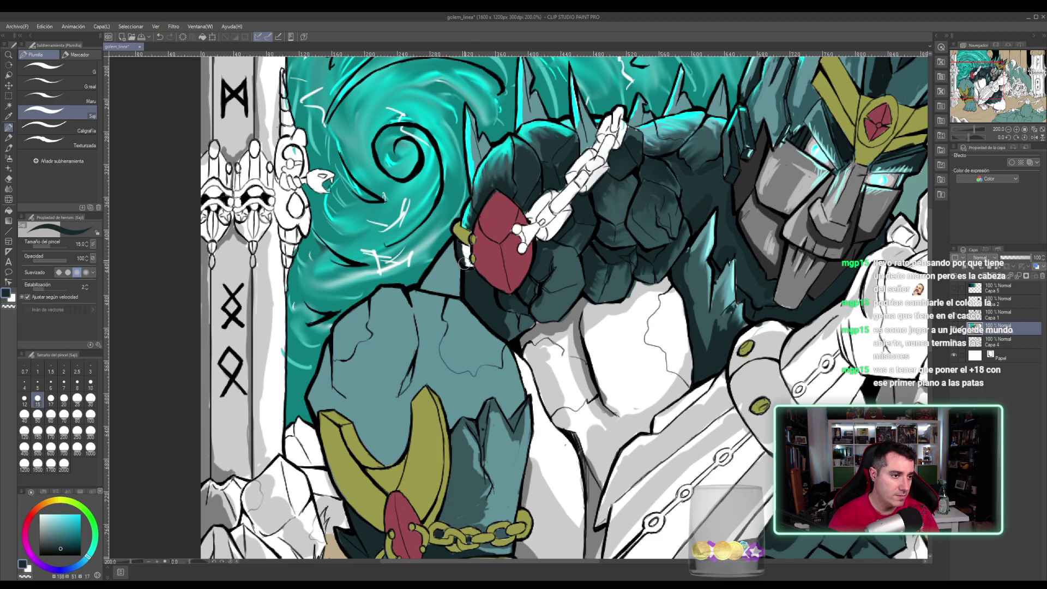
drag(464, 264, 471, 241)
alt+click(465, 233)
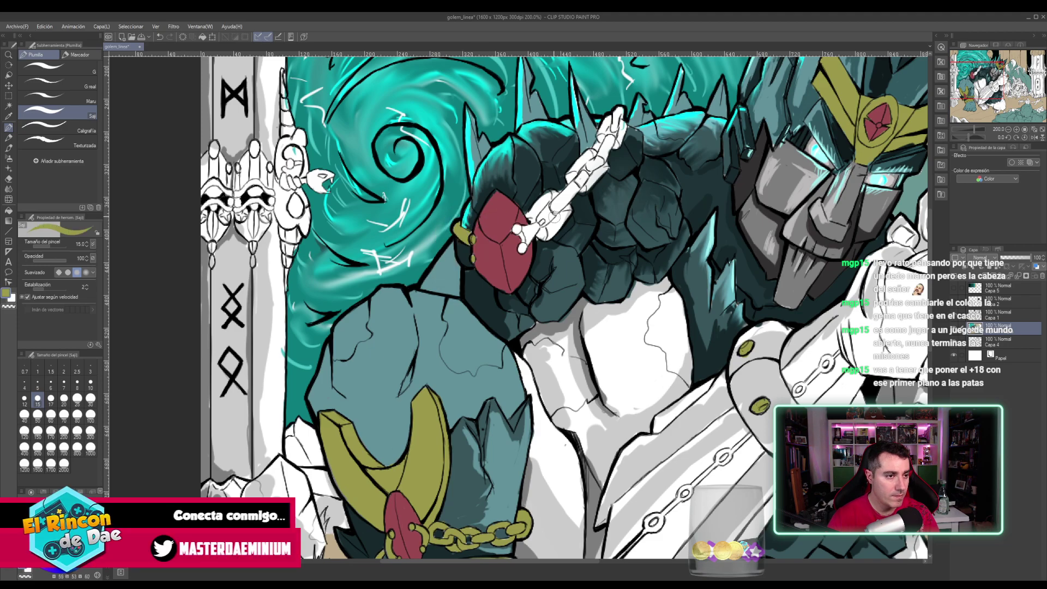
mouse_move(531, 213)
mouse_down()
mouse_move(516, 228)
mouse_move(521, 249)
mouse_move(523, 239)
mouse_up()
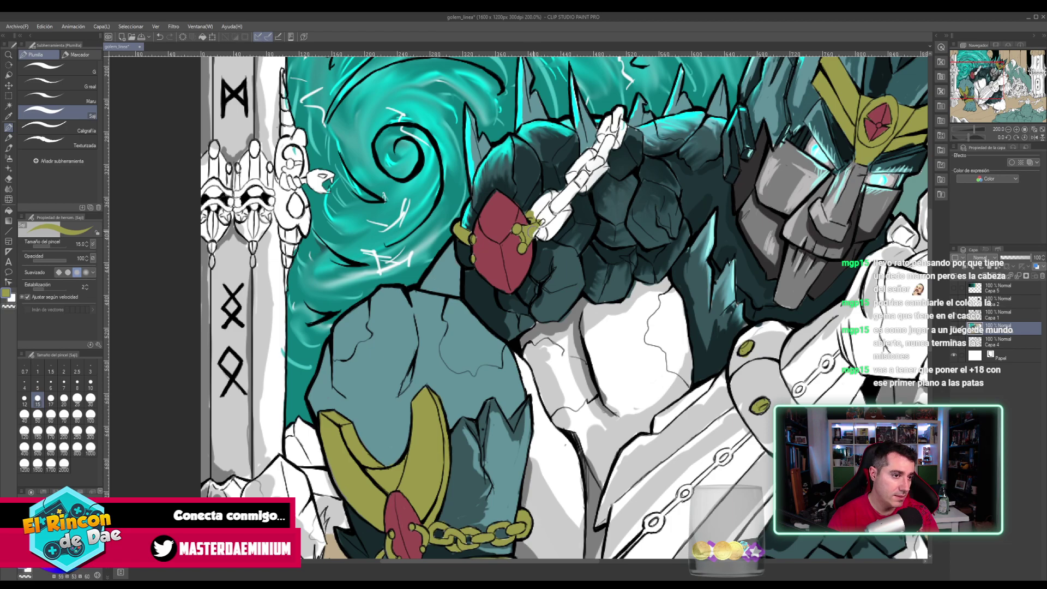
- Fill the gaps inside the shoulder chain's links with the dark teal sampled from the surrounding stone
alt+click(536, 195)
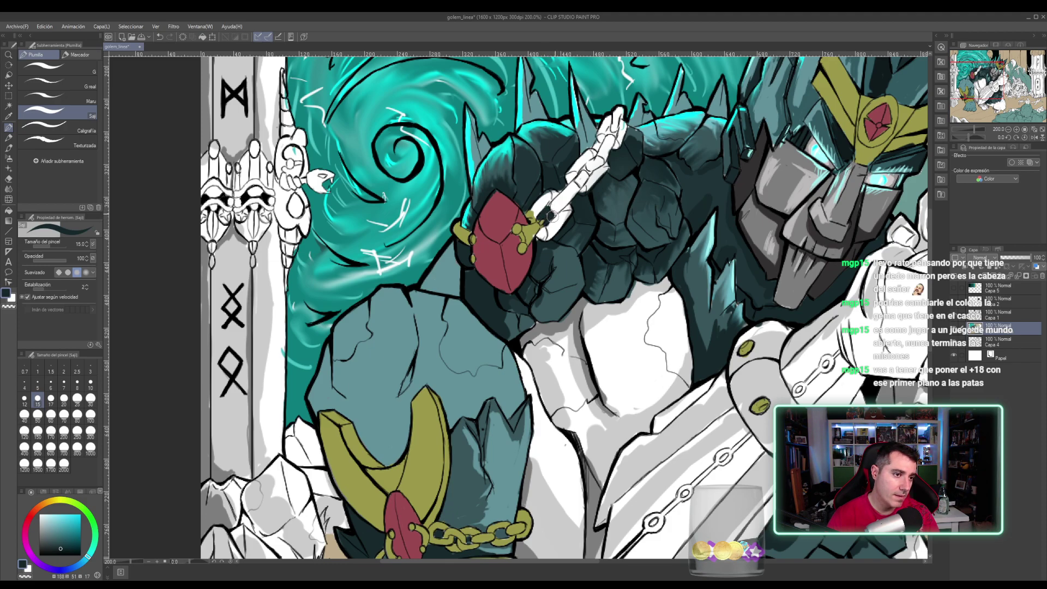
drag(553, 216, 551, 216)
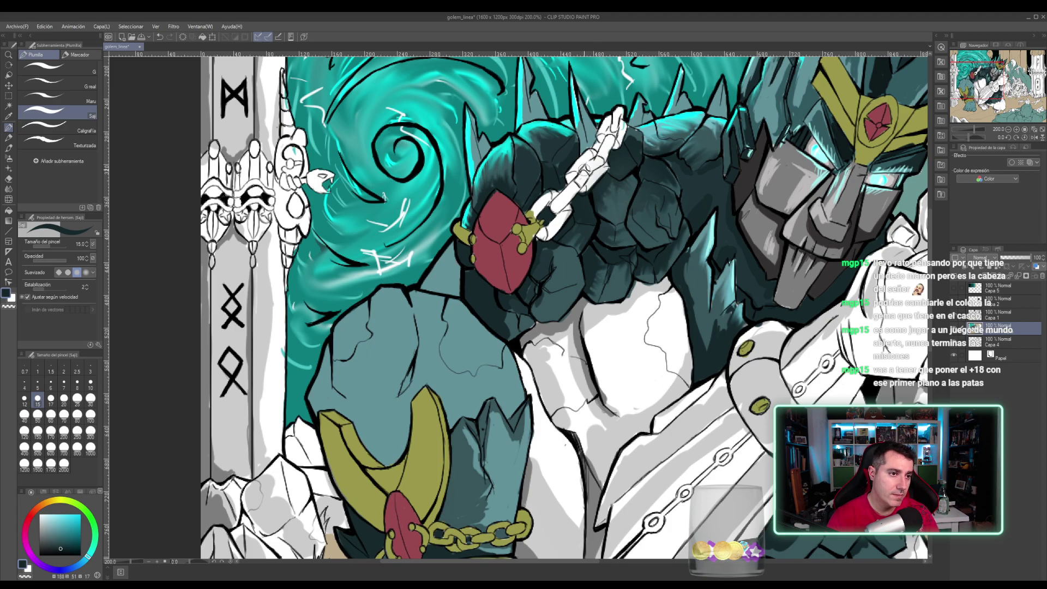
drag(583, 171, 584, 167)
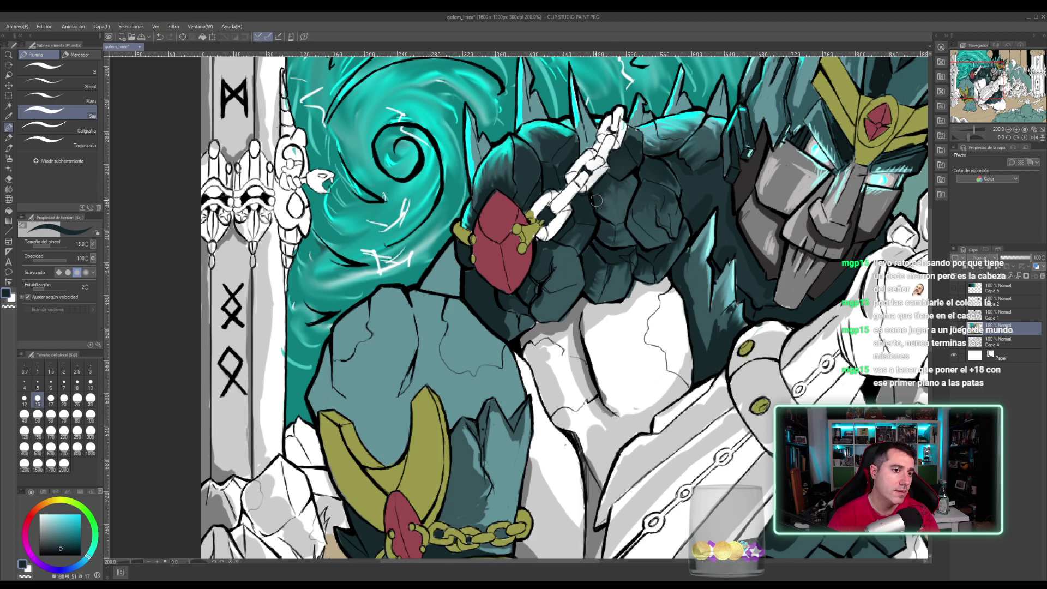
- Paint the lower links of the shoulder chain, those nearest the red gem, with sampled olive gold
alt+click(528, 233)
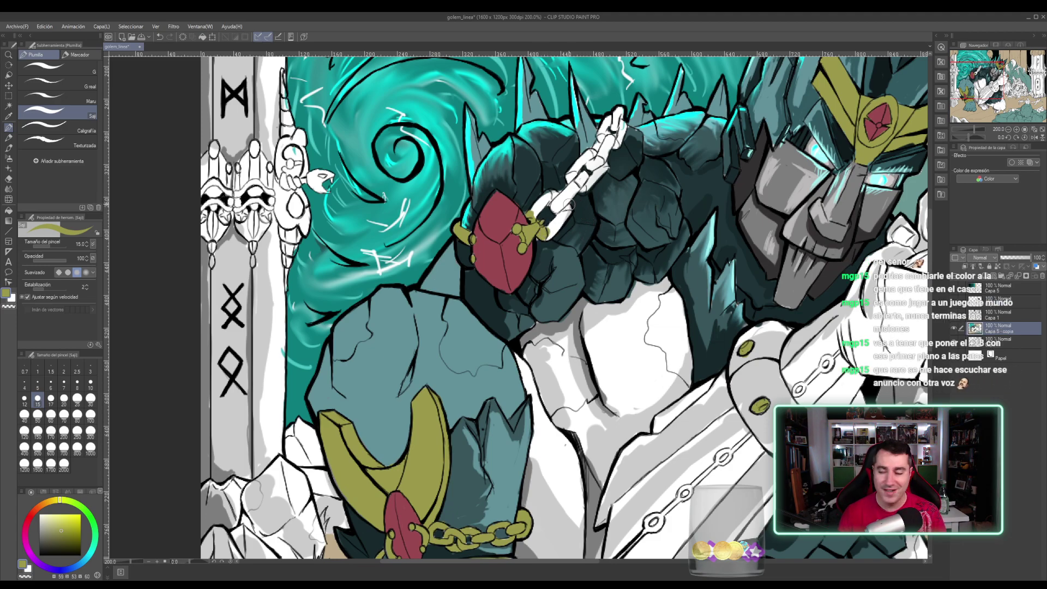
mouse_move(549, 214)
mouse_down()
mouse_move(556, 229)
mouse_move(567, 216)
mouse_move(550, 236)
mouse_up()
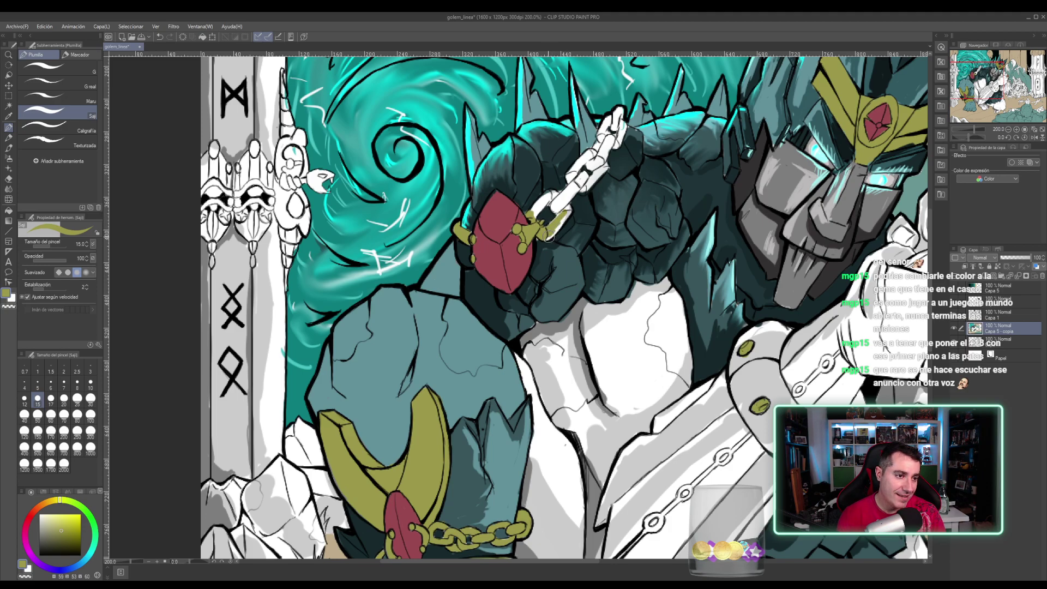
alt+click(539, 240)
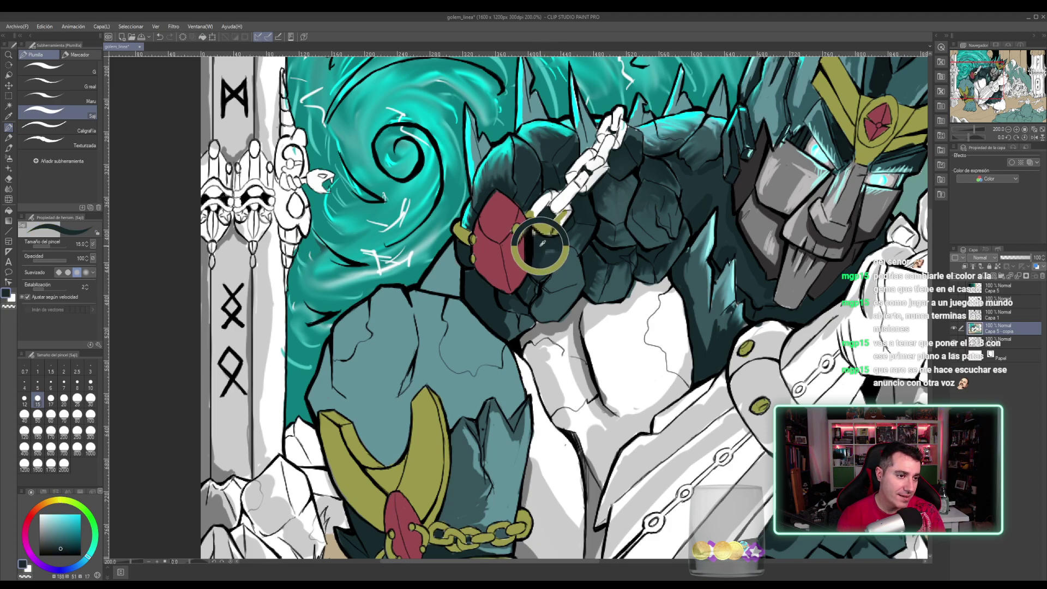
alt+click(539, 238)
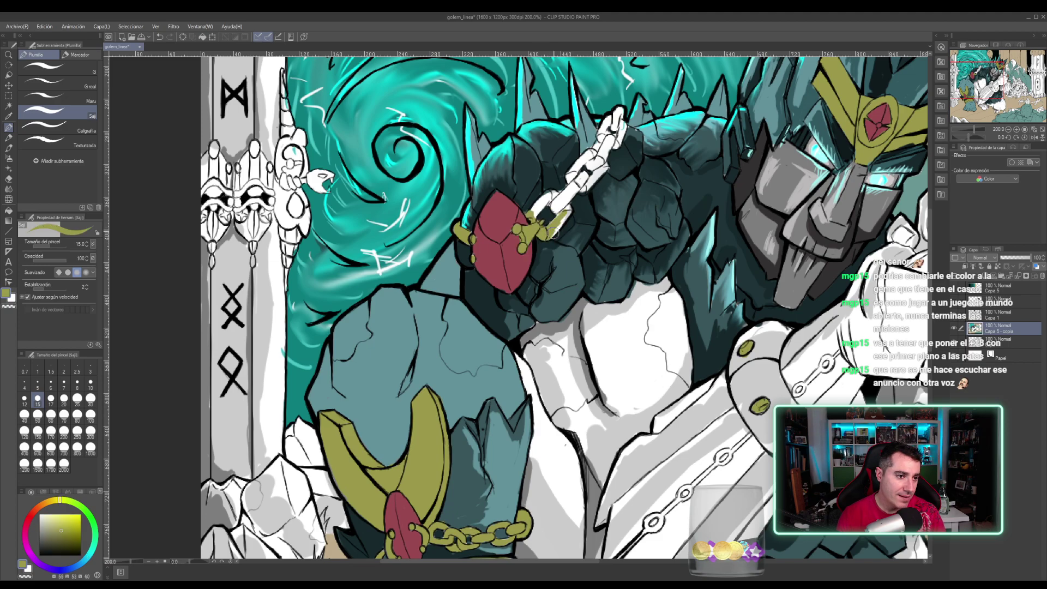
mouse_move(547, 239)
mouse_down()
mouse_move(540, 201)
mouse_move(535, 215)
mouse_move(548, 192)
mouse_move(540, 197)
mouse_move(553, 191)
mouse_move(556, 212)
mouse_move(572, 192)
mouse_move(561, 199)
mouse_move(559, 180)
mouse_move(570, 209)
mouse_up()
alt+click(562, 187)
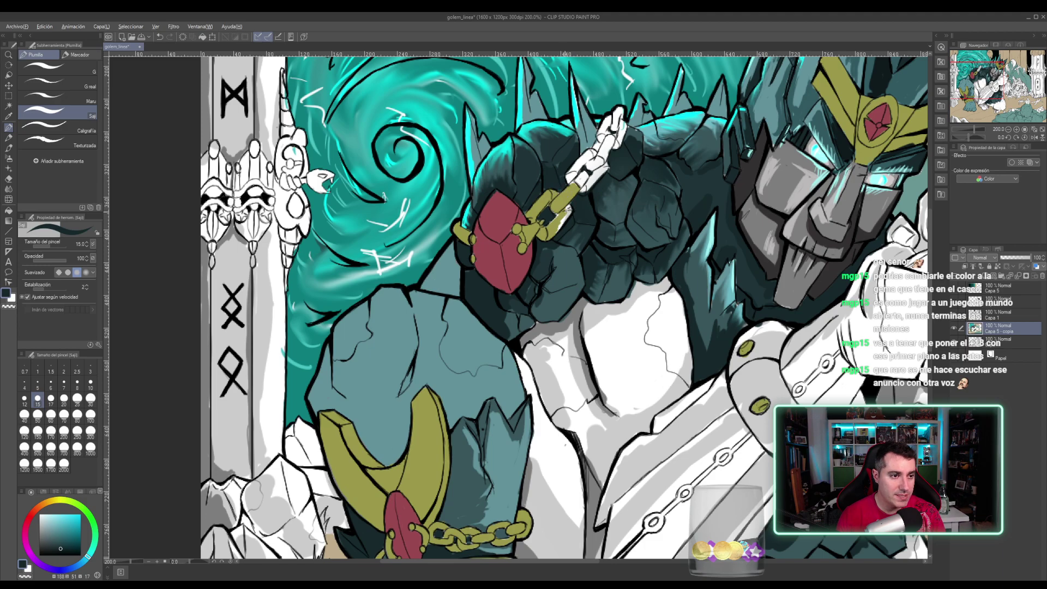
alt+click(558, 213)
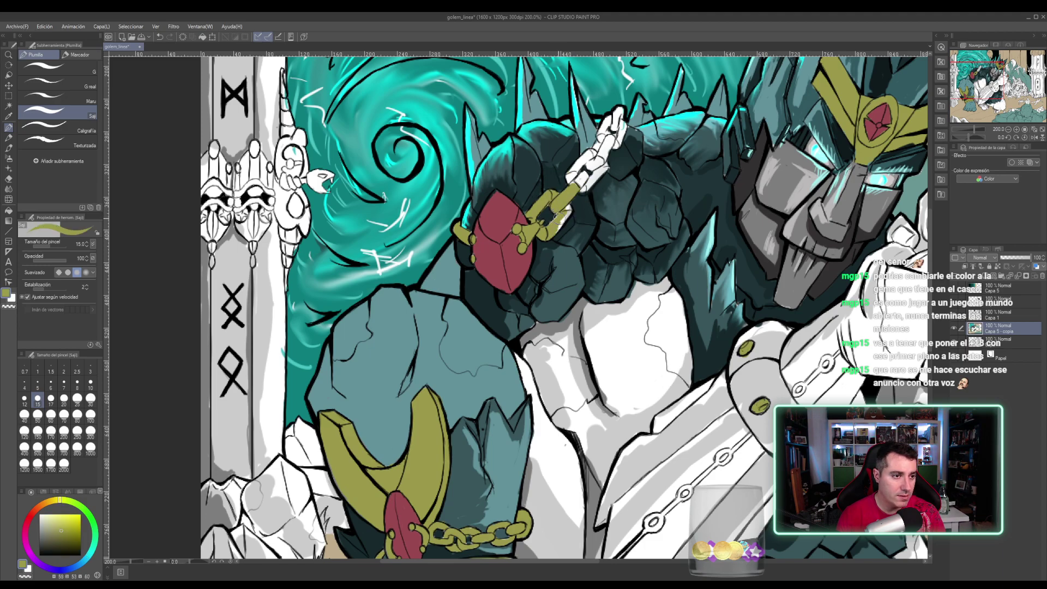
mouse_move(557, 221)
mouse_down()
mouse_move(553, 234)
mouse_move(580, 183)
mouse_move(574, 176)
mouse_up()
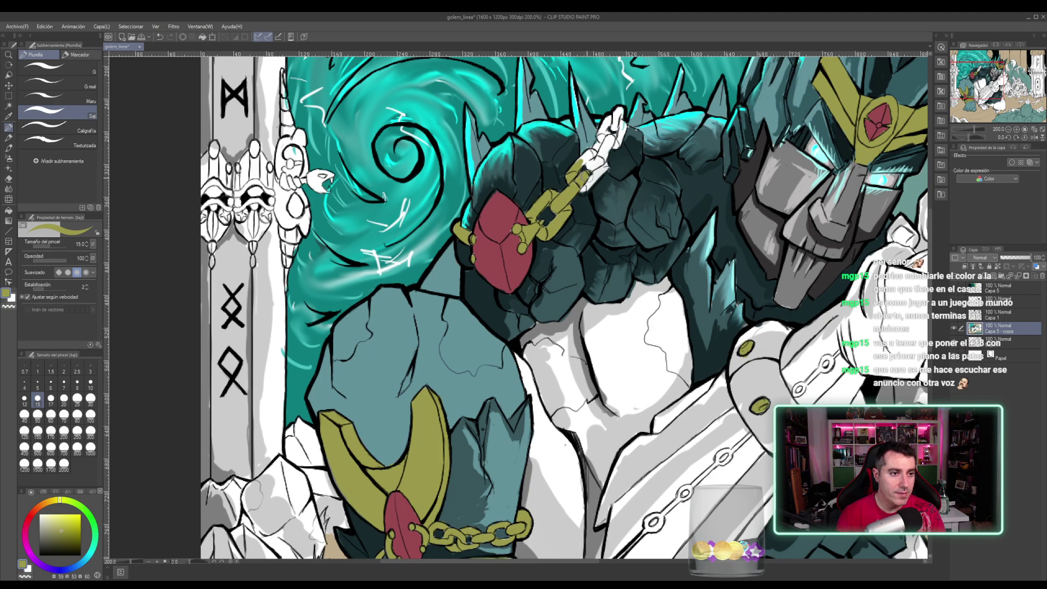
- Paint the upper links of the shoulder chain olive gold to the chain's tip, retouching the gaps with sampled dark teal
alt+click(588, 170)
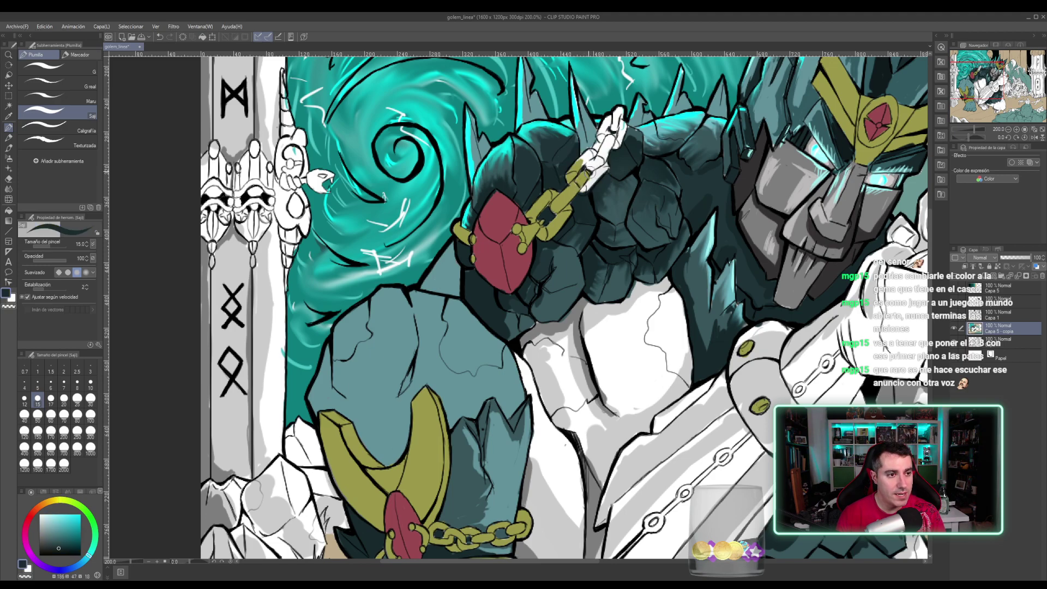
alt+click(567, 175)
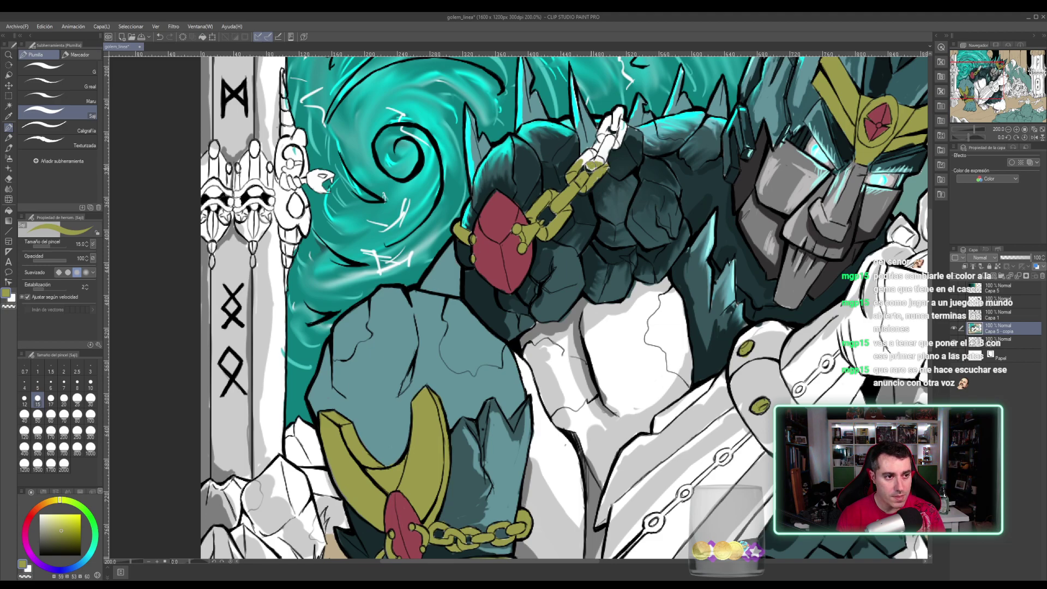
drag(590, 153, 590, 151)
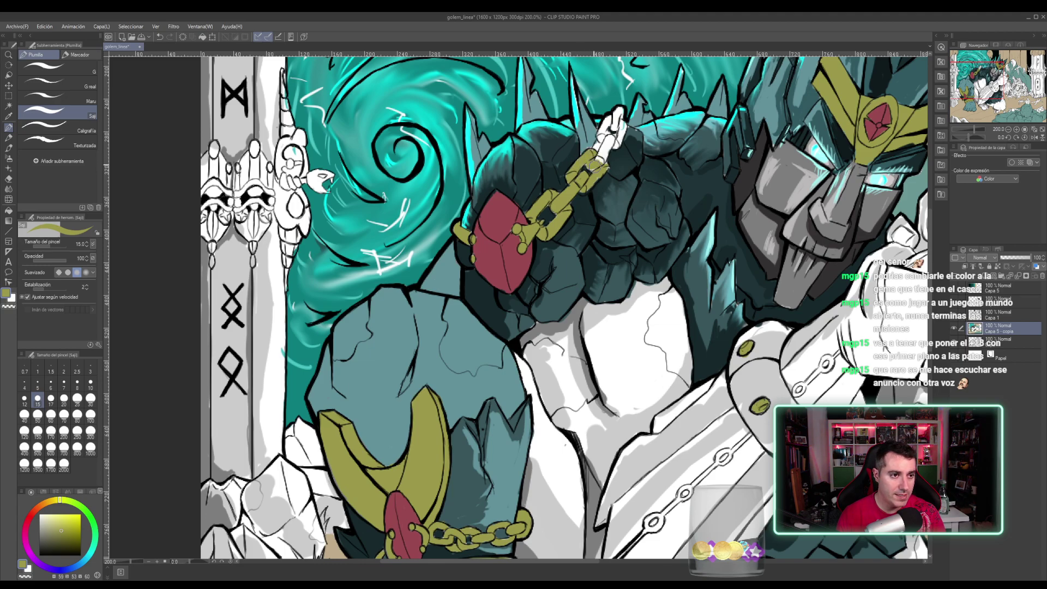
mouse_move(600, 151)
mouse_down()
mouse_move(601, 142)
mouse_move(606, 167)
mouse_up()
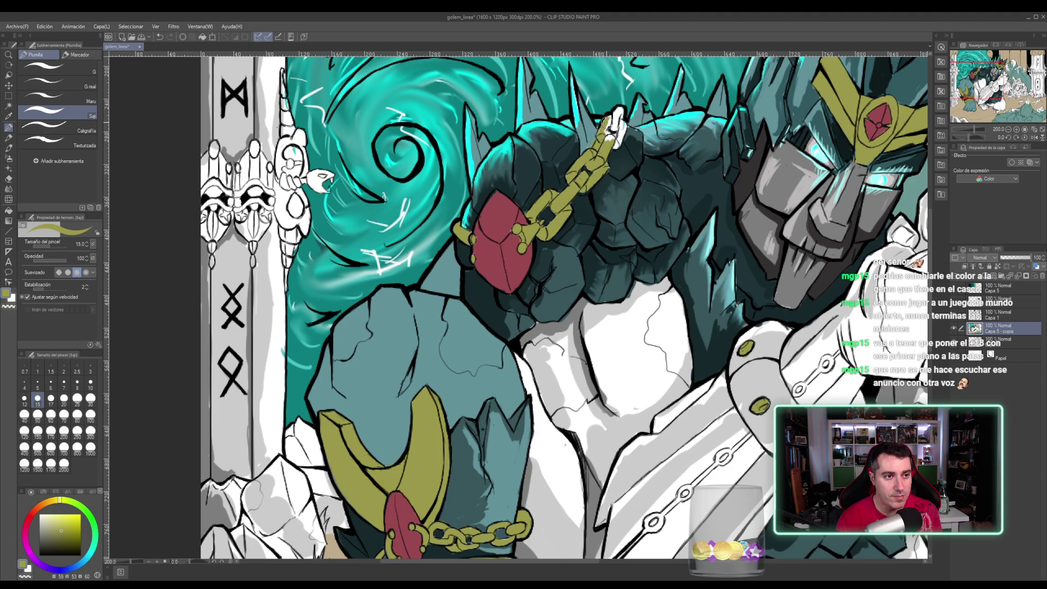
drag(612, 120, 607, 134)
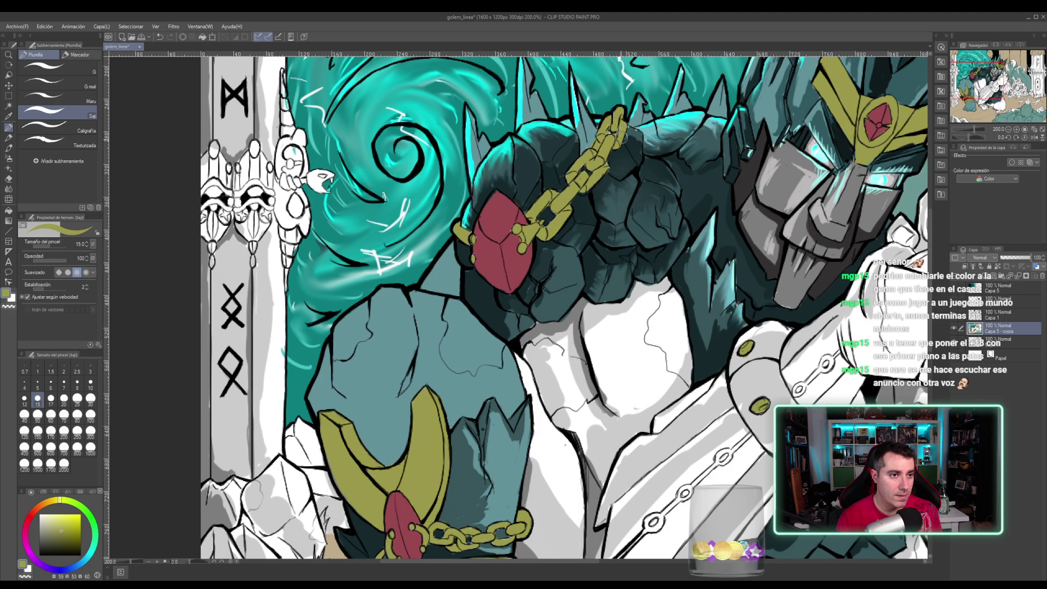
alt+click(624, 167)
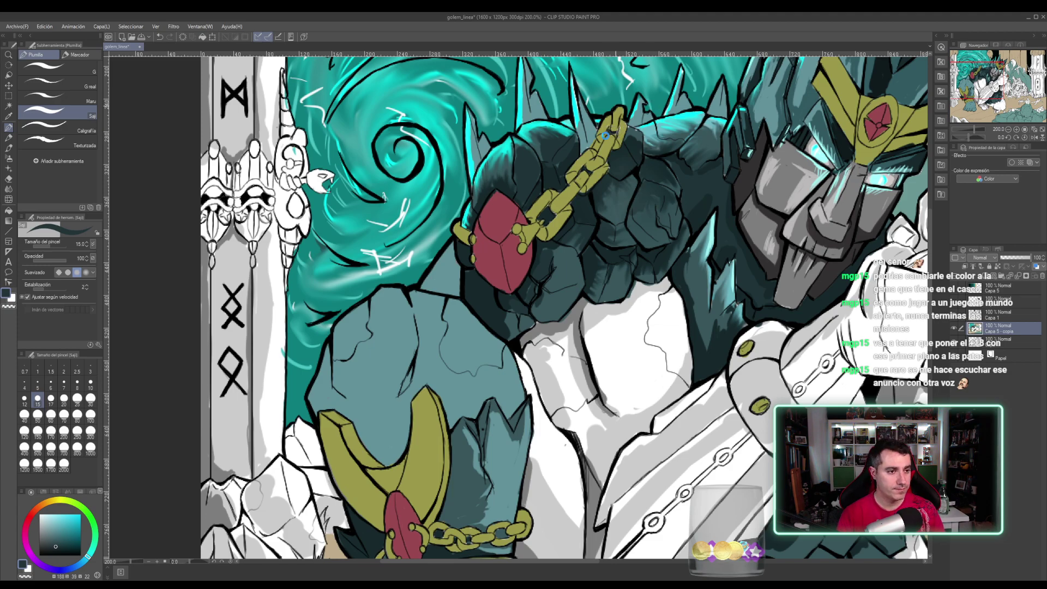
- Paint the upper border of the raised forearm's bracer and both borders of its wrist section with sampled olive gold
scroll(605, 135, down, 3)
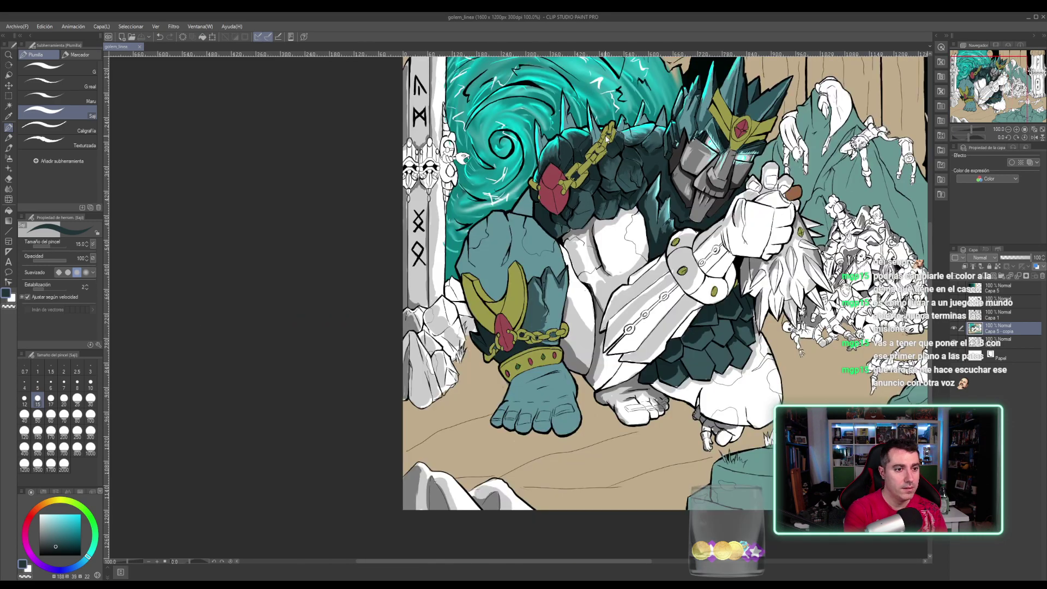
scroll(607, 139, up, 1)
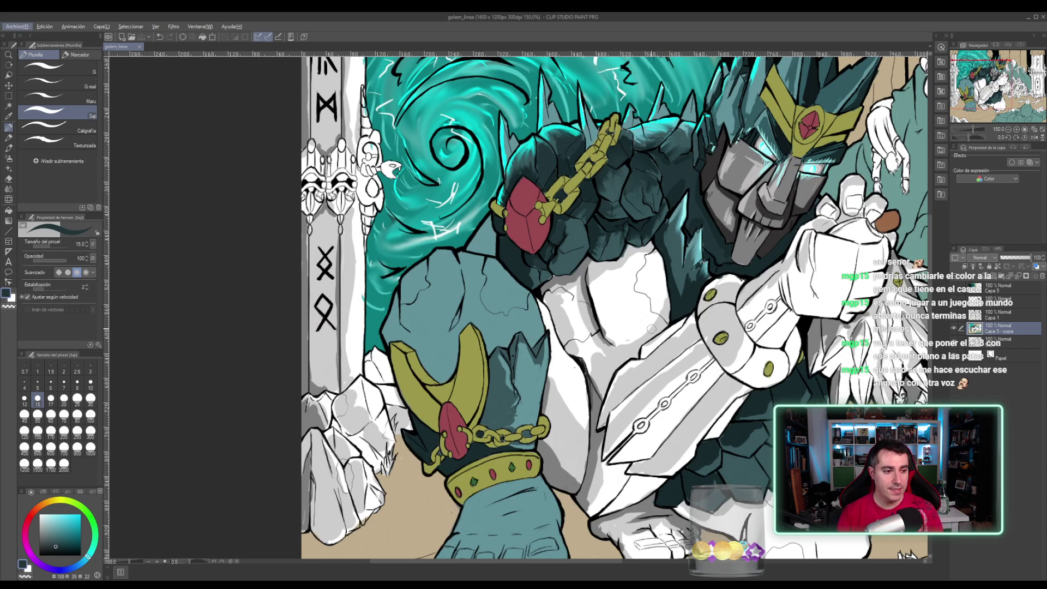
alt+click(518, 294)
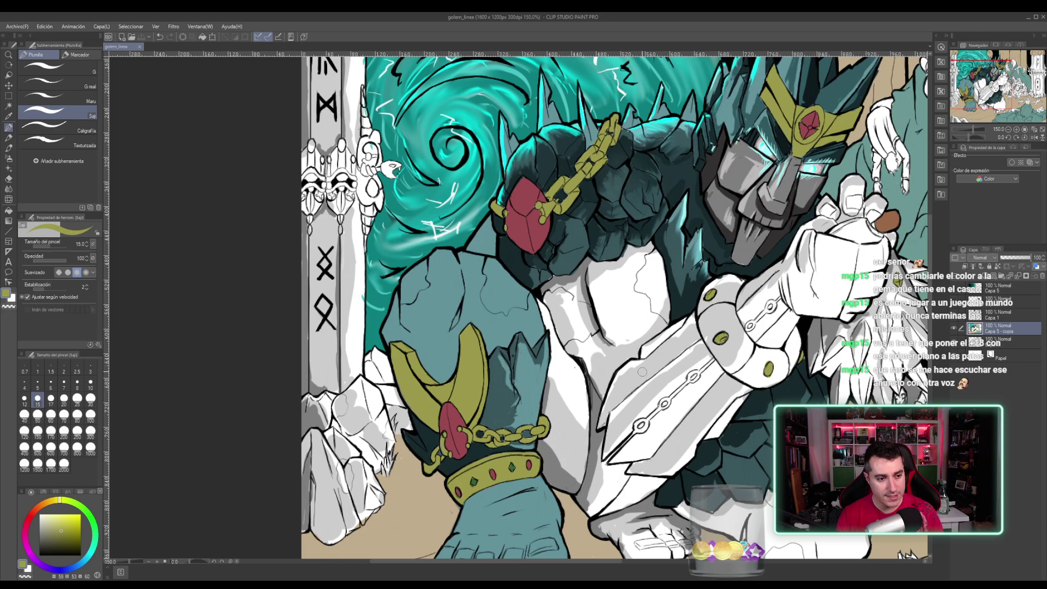
mouse_move(632, 361)
mouse_down()
mouse_move(600, 426)
mouse_move(615, 408)
mouse_up()
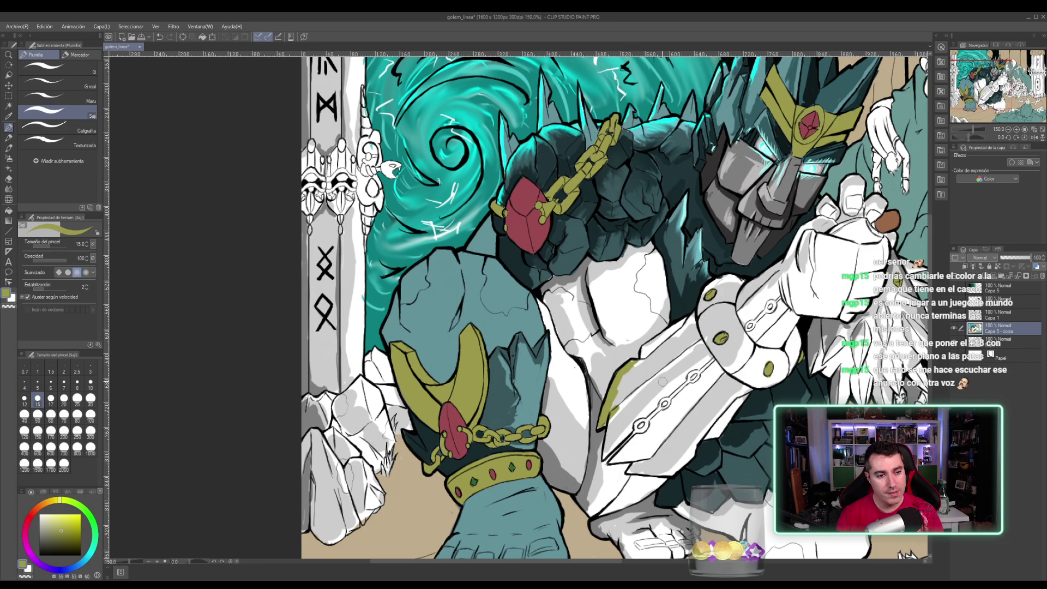
mouse_move(631, 380)
mouse_down()
mouse_move(635, 369)
mouse_move(608, 403)
mouse_move(674, 349)
mouse_move(646, 363)
mouse_move(668, 355)
mouse_move(660, 371)
mouse_move(683, 344)
mouse_move(657, 354)
mouse_move(689, 319)
mouse_move(687, 339)
mouse_up()
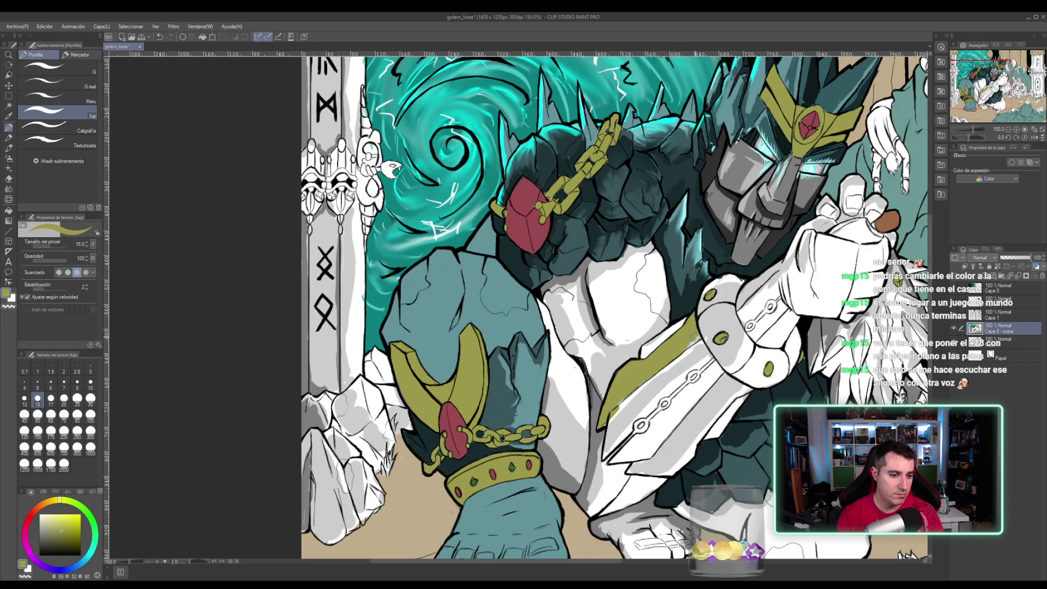
mouse_move(747, 288)
mouse_down()
mouse_move(739, 304)
mouse_move(777, 265)
mouse_up()
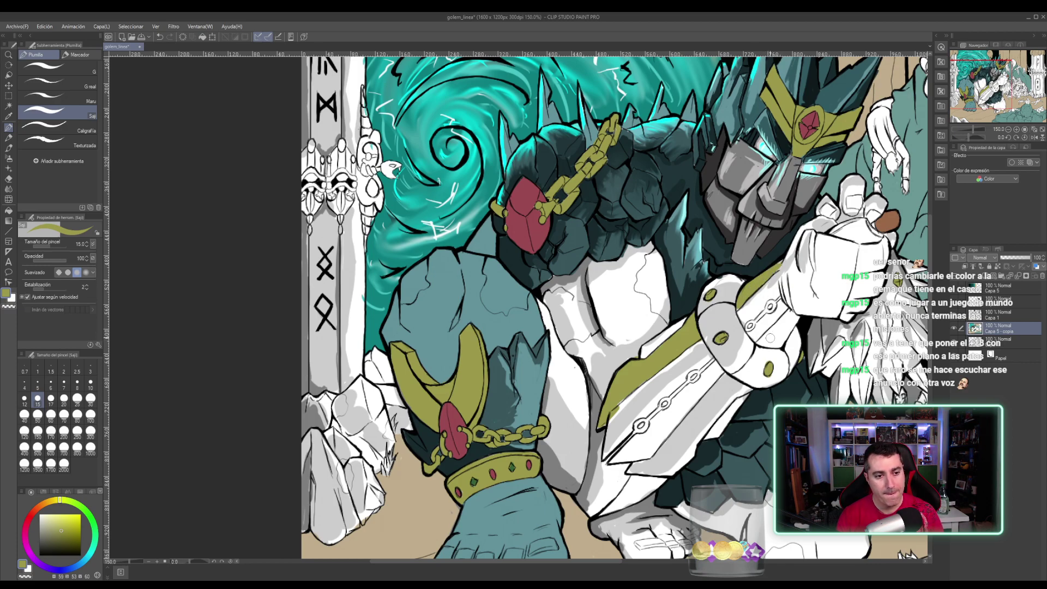
mouse_move(770, 337)
mouse_down()
mouse_move(760, 342)
mouse_move(784, 327)
mouse_move(772, 322)
mouse_move(773, 336)
mouse_move(785, 328)
mouse_move(788, 338)
mouse_move(789, 315)
mouse_up()
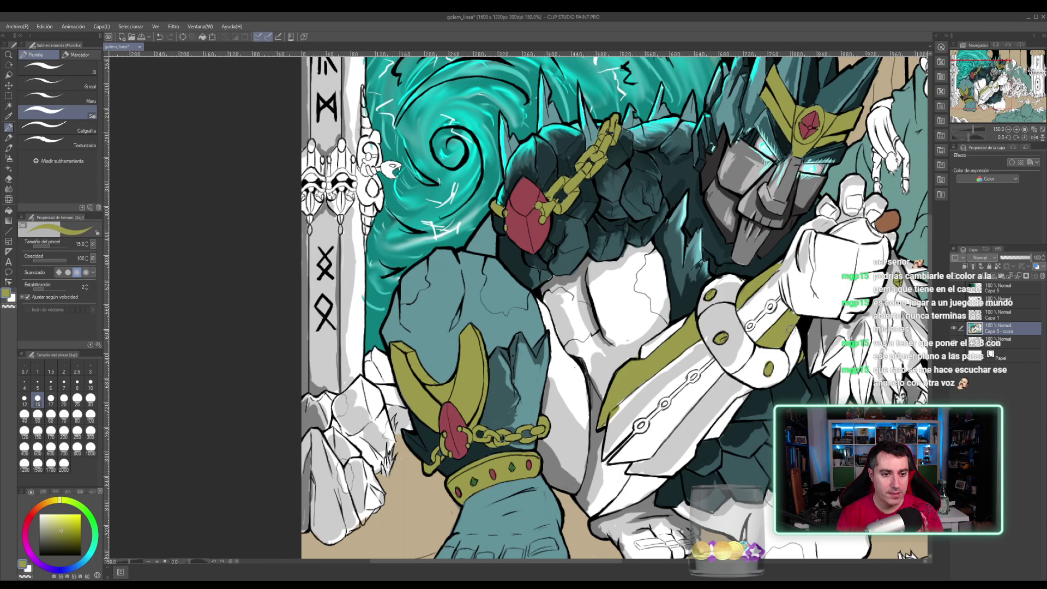
- Paint the lower border of the bracer olive gold, from the round-studded band down to its pointed end
drag(760, 347, 761, 232)
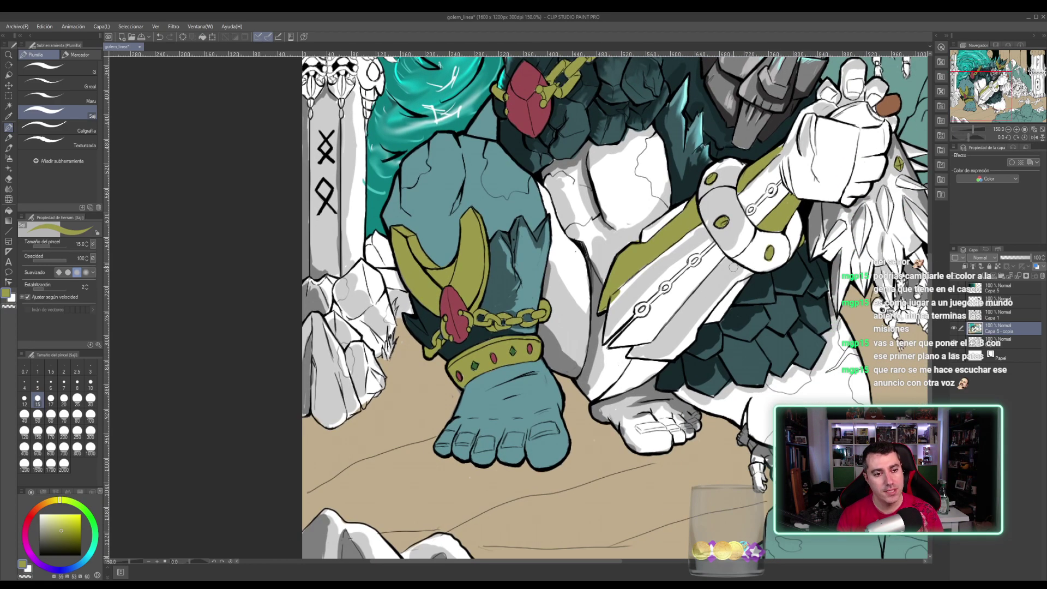
mouse_move(727, 263)
mouse_down()
mouse_move(753, 274)
mouse_move(708, 292)
mouse_move(723, 265)
mouse_move(698, 294)
mouse_up()
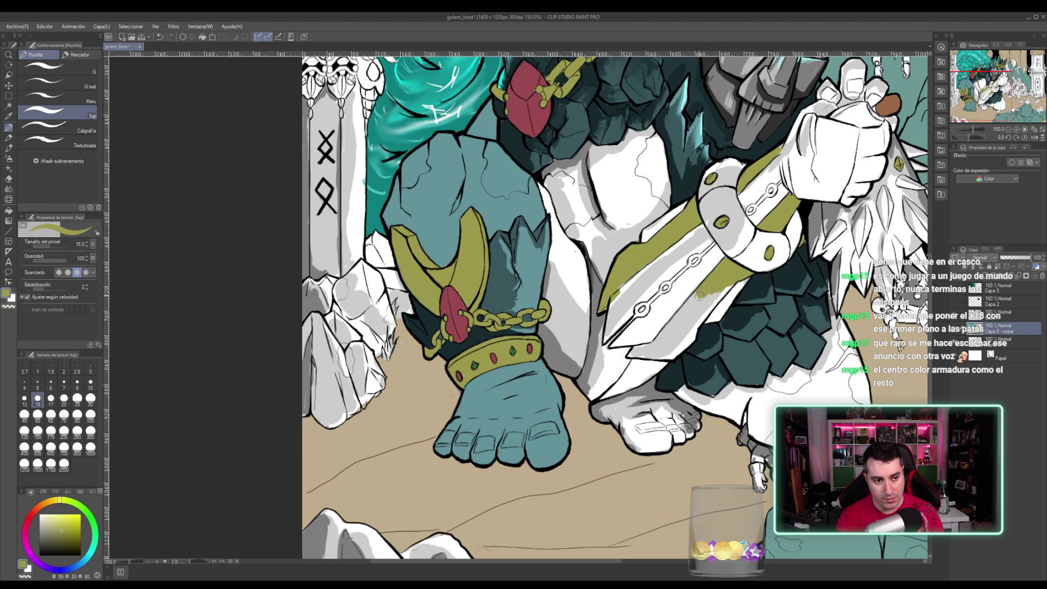
mouse_move(701, 300)
mouse_down()
mouse_move(677, 320)
mouse_move(697, 293)
mouse_move(692, 309)
mouse_move(734, 277)
mouse_move(690, 332)
mouse_move(712, 307)
mouse_move(675, 327)
mouse_move(685, 330)
mouse_move(675, 331)
mouse_move(675, 318)
mouse_move(634, 351)
mouse_move(647, 356)
mouse_move(685, 318)
mouse_move(671, 334)
mouse_up()
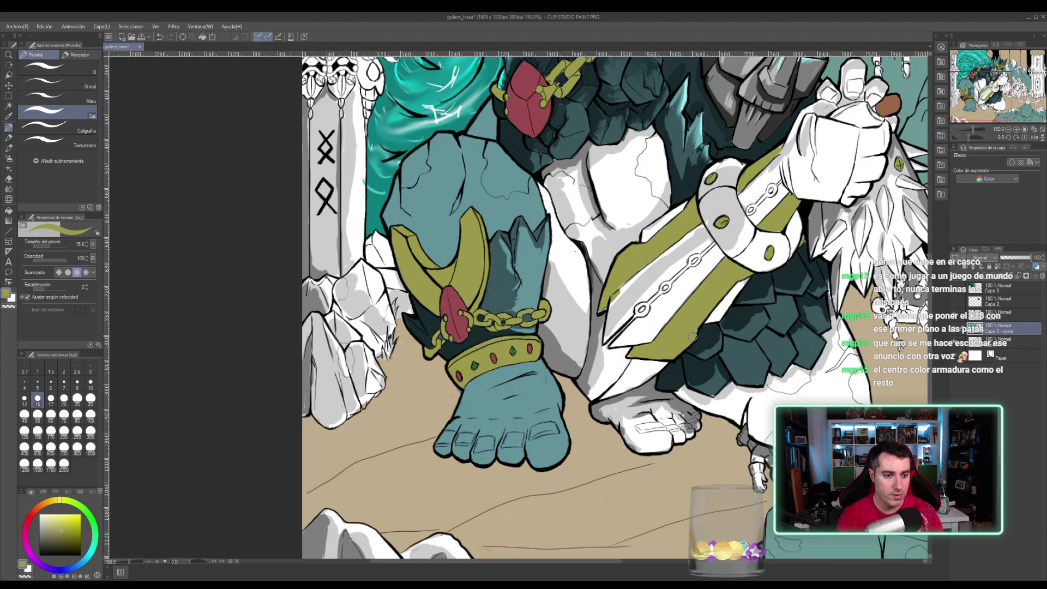
- Fill the bracer's central panel above the engraved chain line with dark teal sampled from the stone scales
alt+click(743, 353)
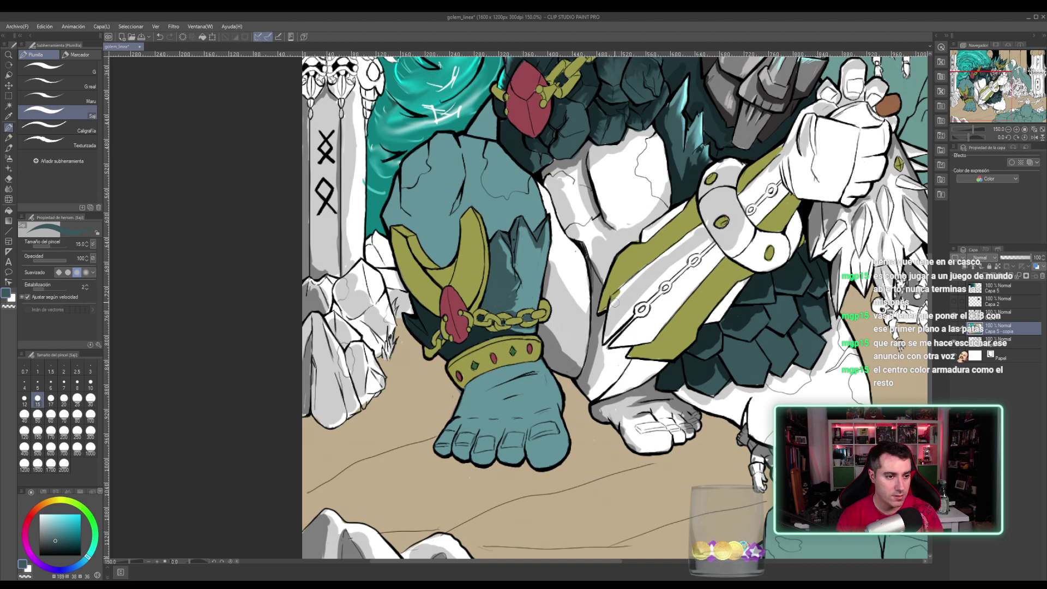
mouse_move(614, 294)
mouse_down()
mouse_move(632, 281)
mouse_move(605, 336)
mouse_move(629, 313)
mouse_move(616, 299)
mouse_move(635, 284)
mouse_move(620, 322)
mouse_up()
mouse_move(641, 274)
mouse_down()
mouse_move(652, 267)
mouse_move(627, 283)
mouse_move(702, 225)
mouse_up()
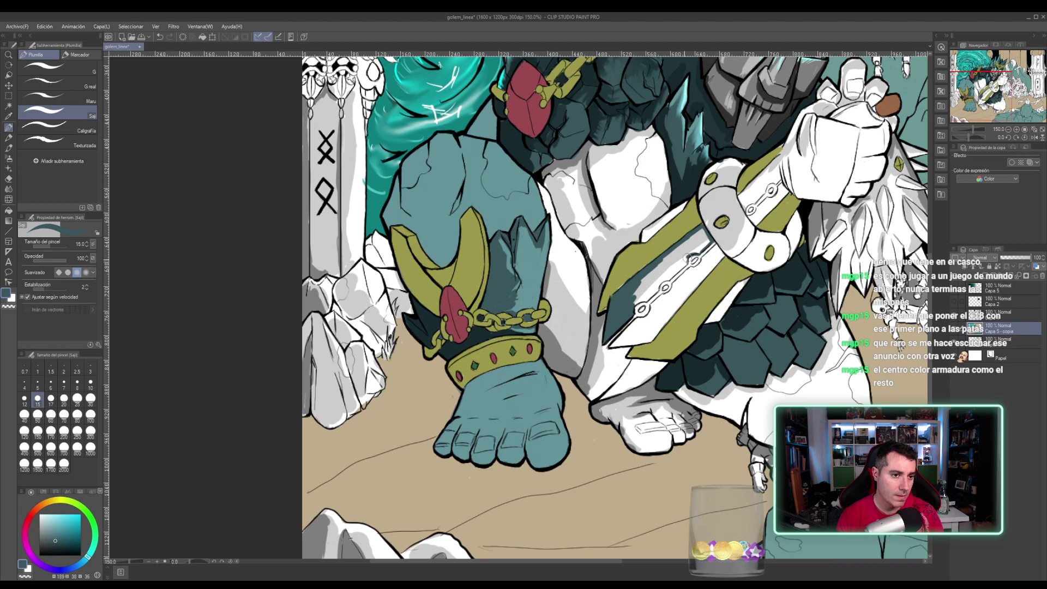
mouse_move(686, 262)
mouse_down()
mouse_move(710, 240)
mouse_move(702, 231)
mouse_move(669, 258)
mouse_move(700, 246)
mouse_move(675, 261)
mouse_move(668, 282)
mouse_move(632, 305)
mouse_move(644, 283)
mouse_move(632, 289)
mouse_move(666, 256)
mouse_move(673, 267)
mouse_move(651, 294)
mouse_up()
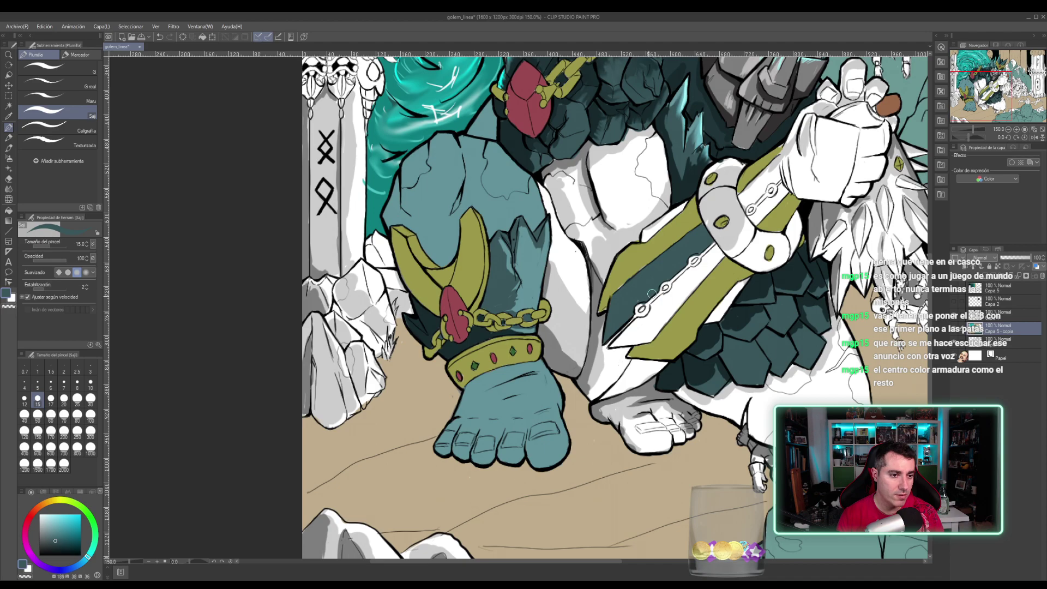
- Fill the bracer panel below the engraved chain line with the sampled dark teal, leaving the chain links white
alt+click(618, 286)
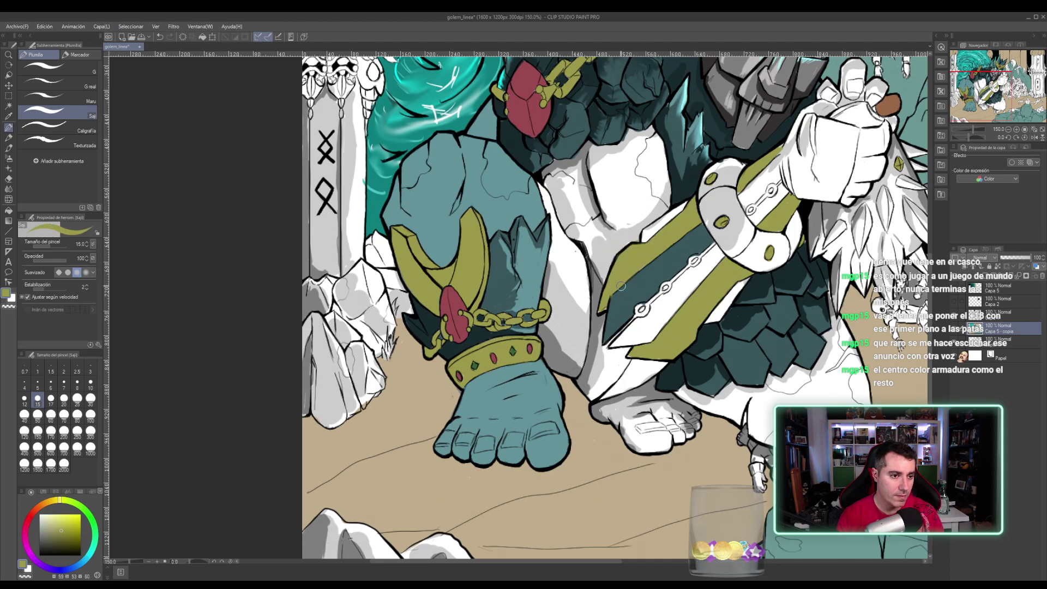
alt+click(641, 276)
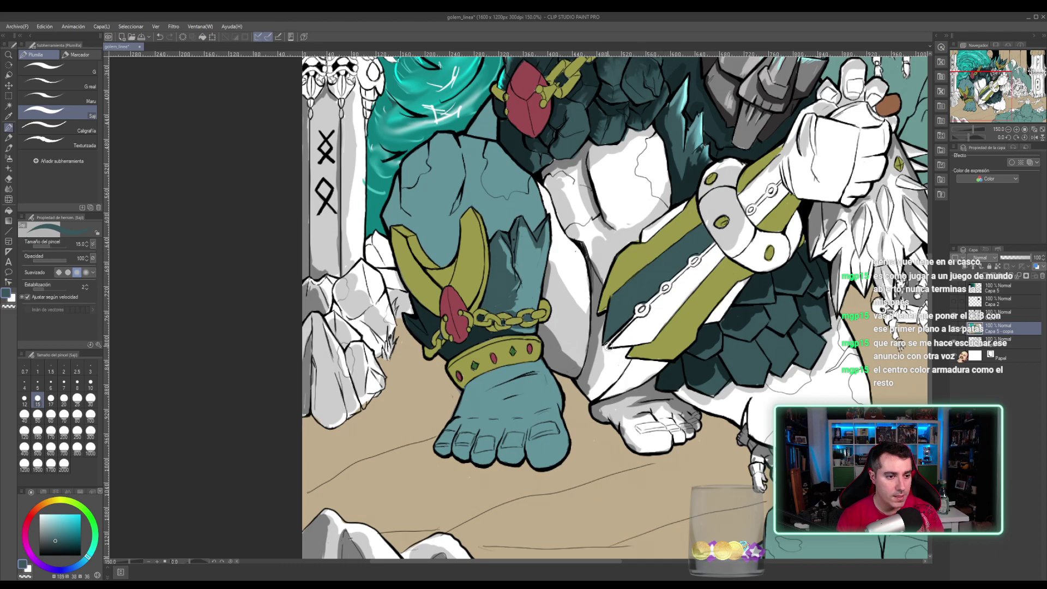
drag(612, 347, 710, 252)
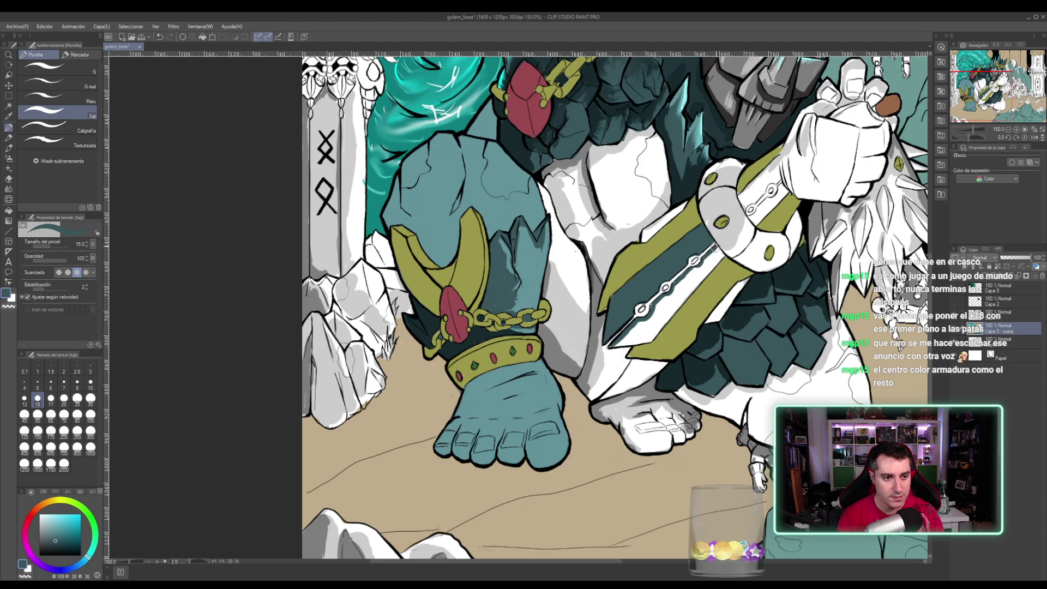
mouse_move(714, 246)
mouse_down()
mouse_move(665, 318)
mouse_move(682, 303)
mouse_move(611, 351)
mouse_move(655, 336)
mouse_move(672, 317)
mouse_move(645, 339)
mouse_move(621, 341)
mouse_move(638, 324)
mouse_move(620, 341)
mouse_move(649, 336)
mouse_move(660, 303)
mouse_up()
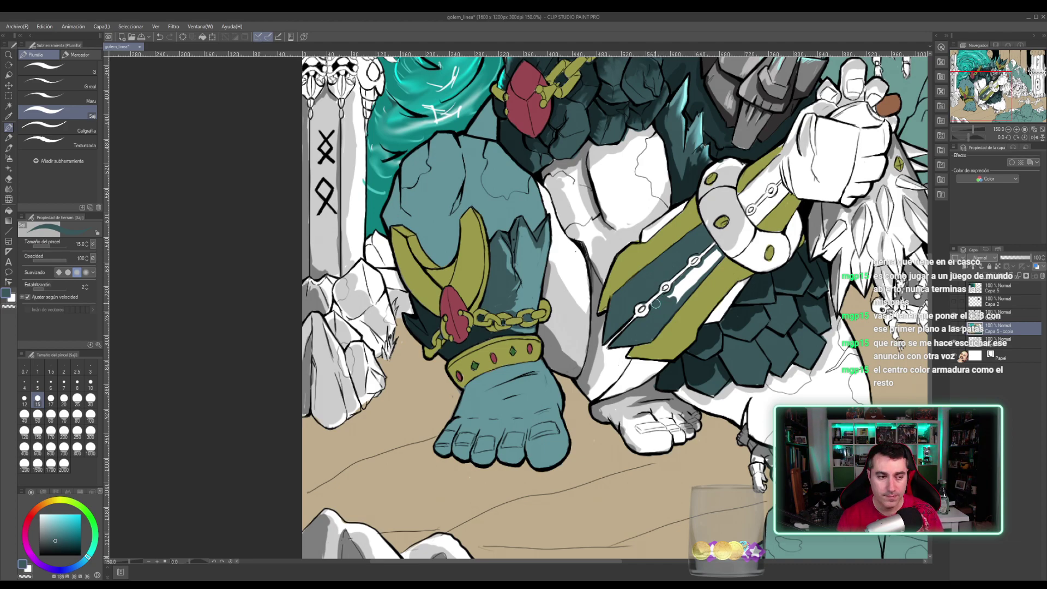
mouse_move(656, 304)
mouse_down()
mouse_move(678, 301)
mouse_move(686, 281)
mouse_move(682, 294)
mouse_move(677, 286)
mouse_move(709, 258)
mouse_up()
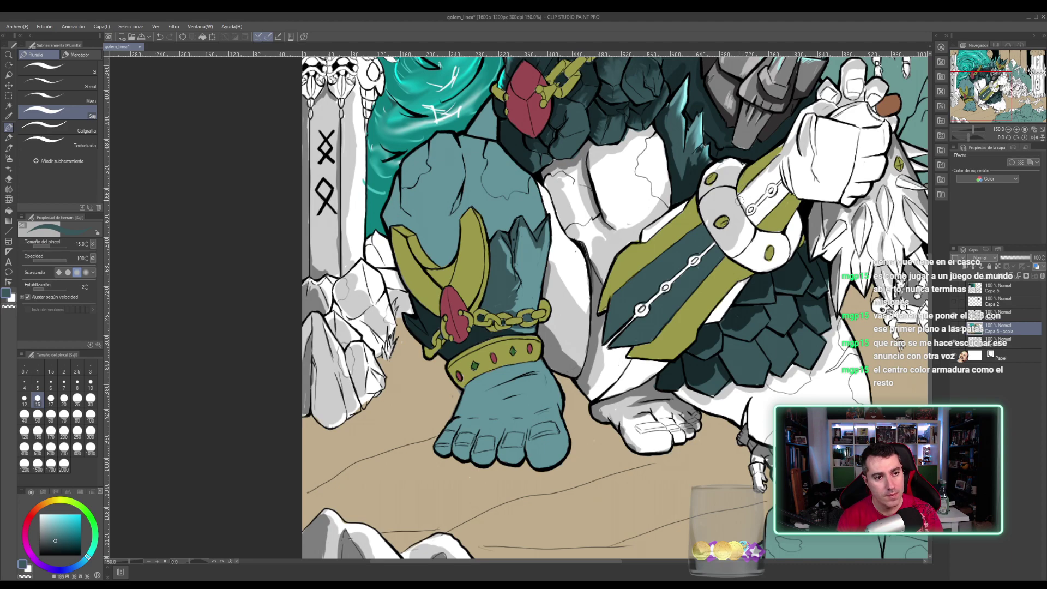
- Paint the bracer's wrist panel around the chain links and the back of the raised hand dark teal
mouse_move(747, 188)
mouse_down()
mouse_move(801, 130)
mouse_move(804, 140)
mouse_move(788, 143)
mouse_move(794, 132)
mouse_move(784, 156)
mouse_move(802, 112)
mouse_move(780, 155)
mouse_move(807, 119)
mouse_move(811, 146)
mouse_move(819, 120)
mouse_move(855, 129)
mouse_move(840, 196)
mouse_move(799, 196)
mouse_move(795, 186)
mouse_move(810, 198)
mouse_move(844, 192)
mouse_move(801, 169)
mouse_move(795, 148)
mouse_move(772, 176)
mouse_up()
key(ctrl+z)
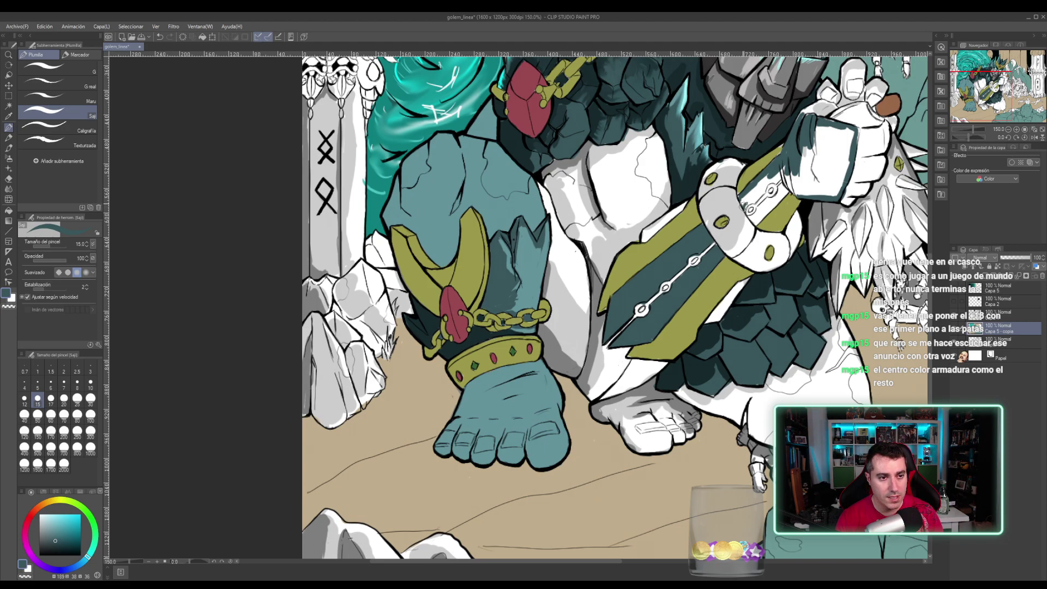
mouse_move(741, 199)
mouse_down()
mouse_move(762, 182)
mouse_move(748, 199)
mouse_up()
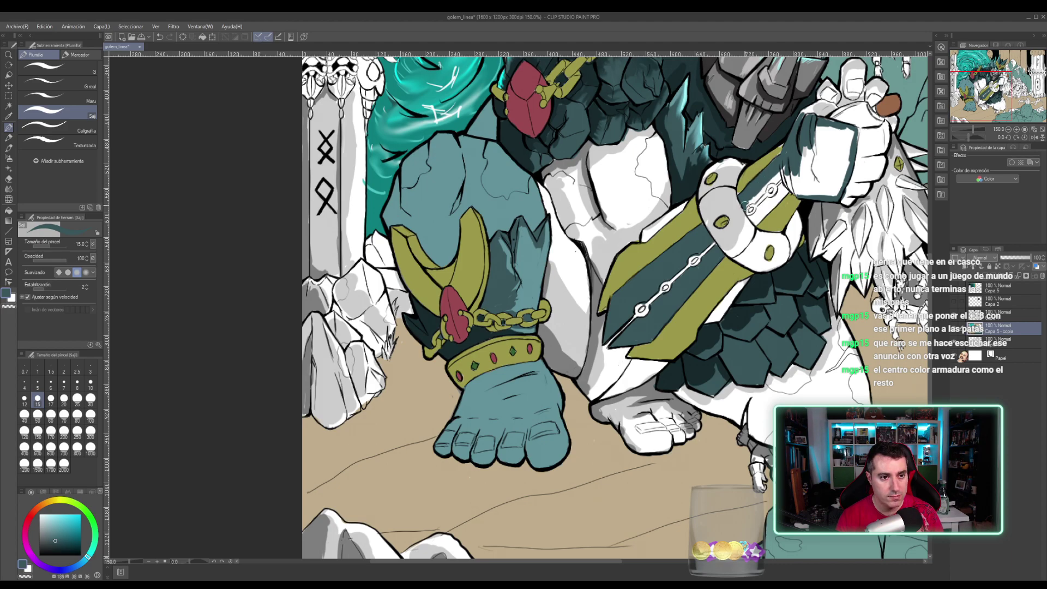
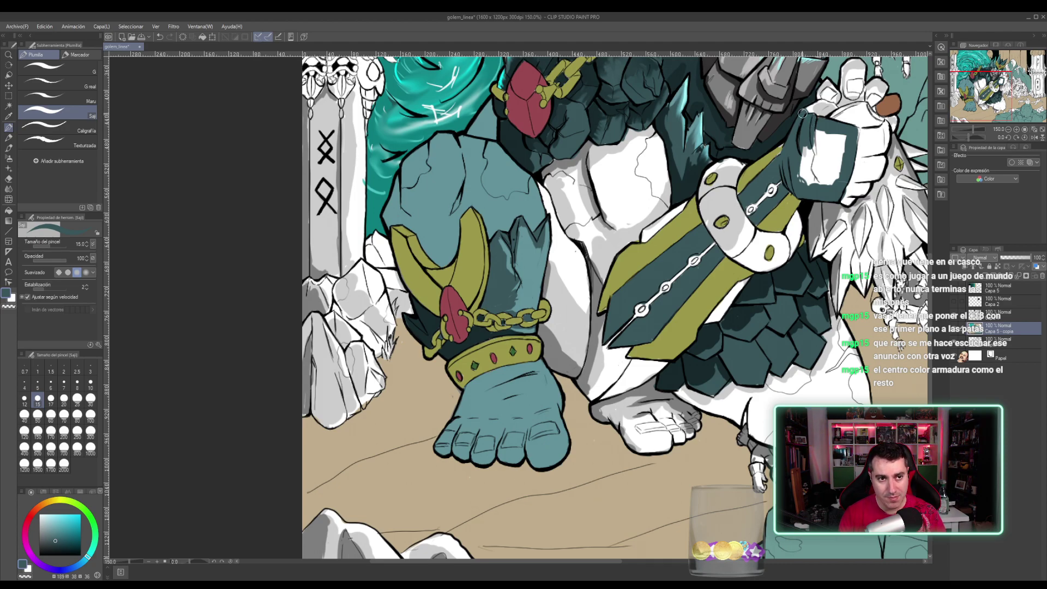
mouse_move(806, 153)
mouse_down()
mouse_move(815, 187)
mouse_move(844, 166)
mouse_move(838, 156)
mouse_move(830, 168)
mouse_move(829, 139)
mouse_move(807, 149)
mouse_up()
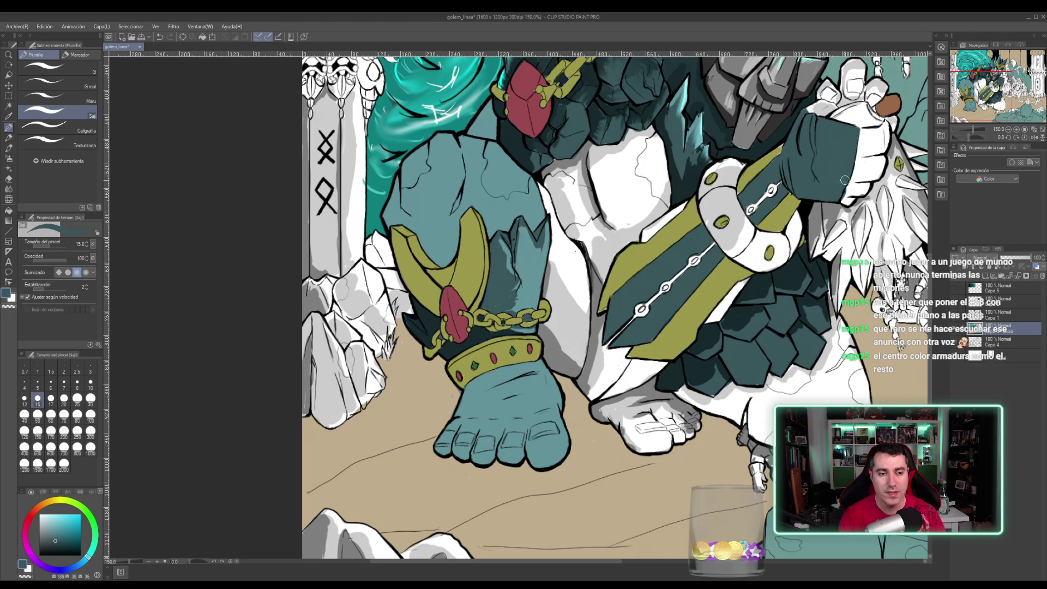
- Repaint the jagged stone guard above the other arm's gold chain with dark teal sampled from the stone scales
key(alt)
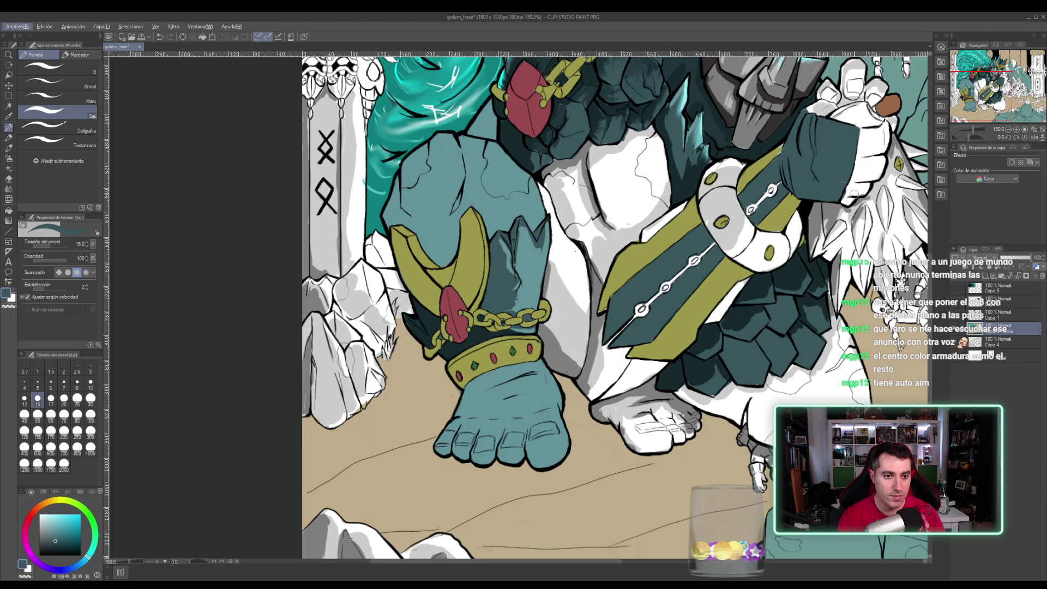
key(alt)
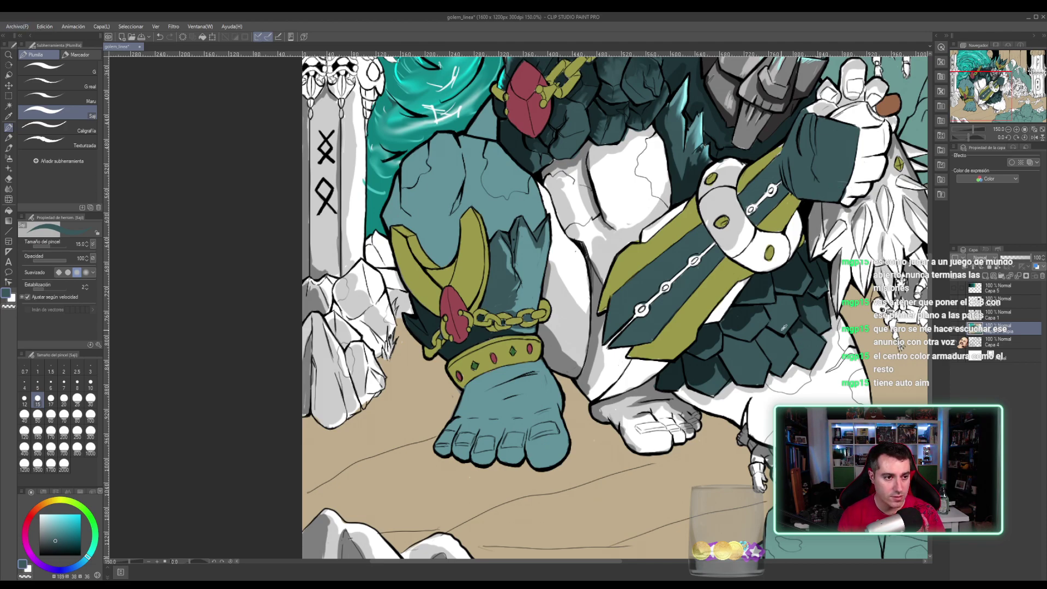
alt+click(527, 211)
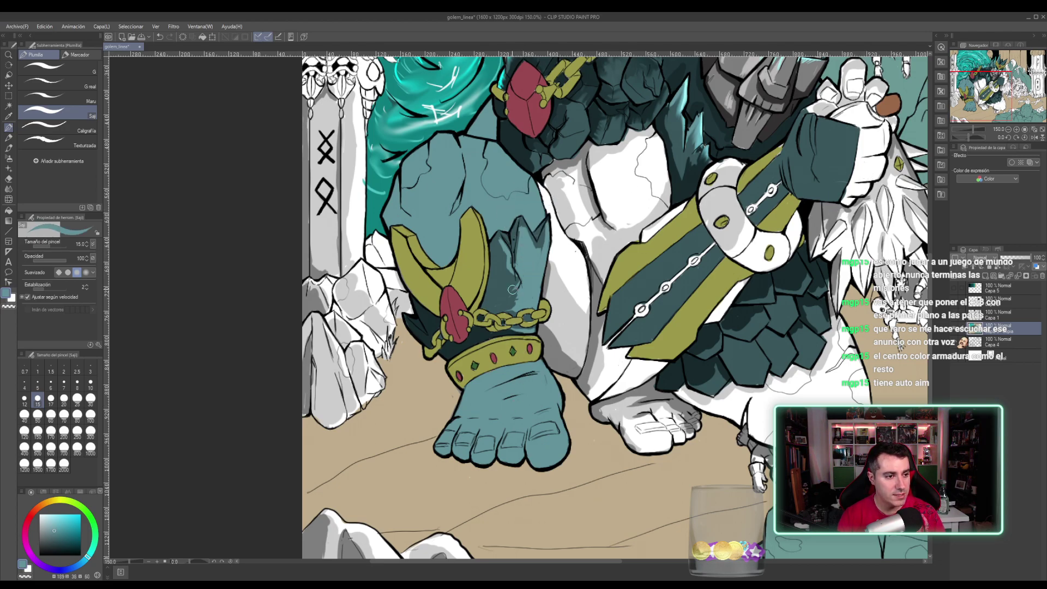
alt+click(743, 347)
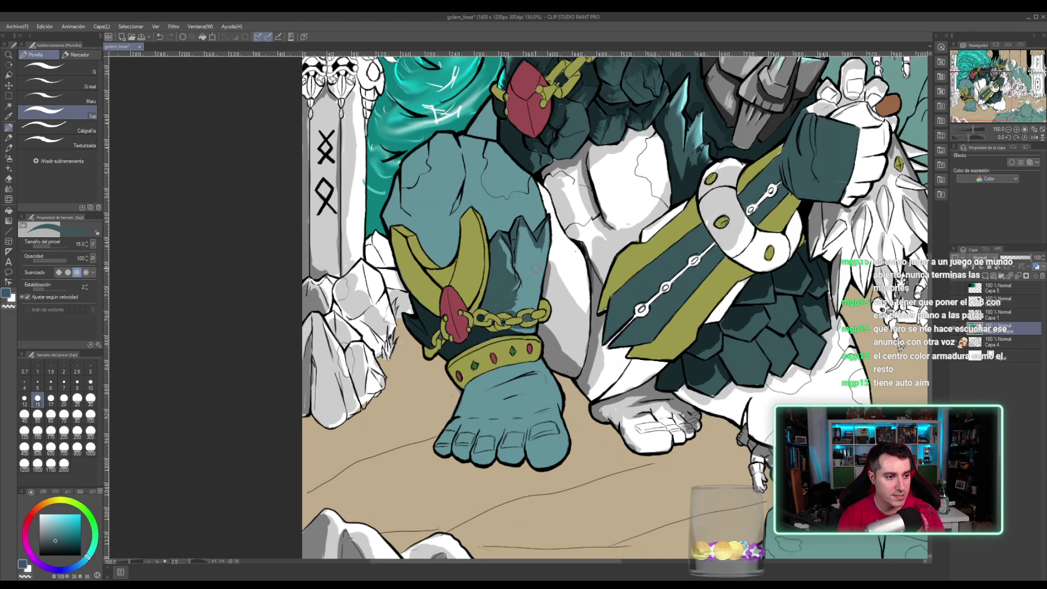
mouse_move(529, 266)
mouse_down()
mouse_move(521, 229)
mouse_move(518, 262)
mouse_move(502, 245)
mouse_move(517, 279)
mouse_move(526, 266)
mouse_up()
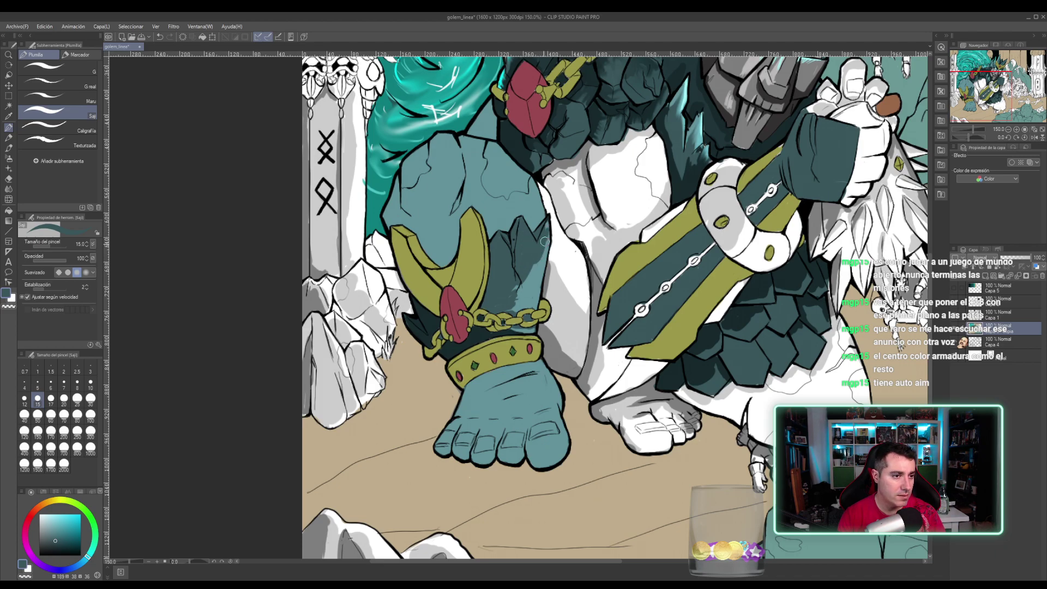
drag(544, 255, 539, 286)
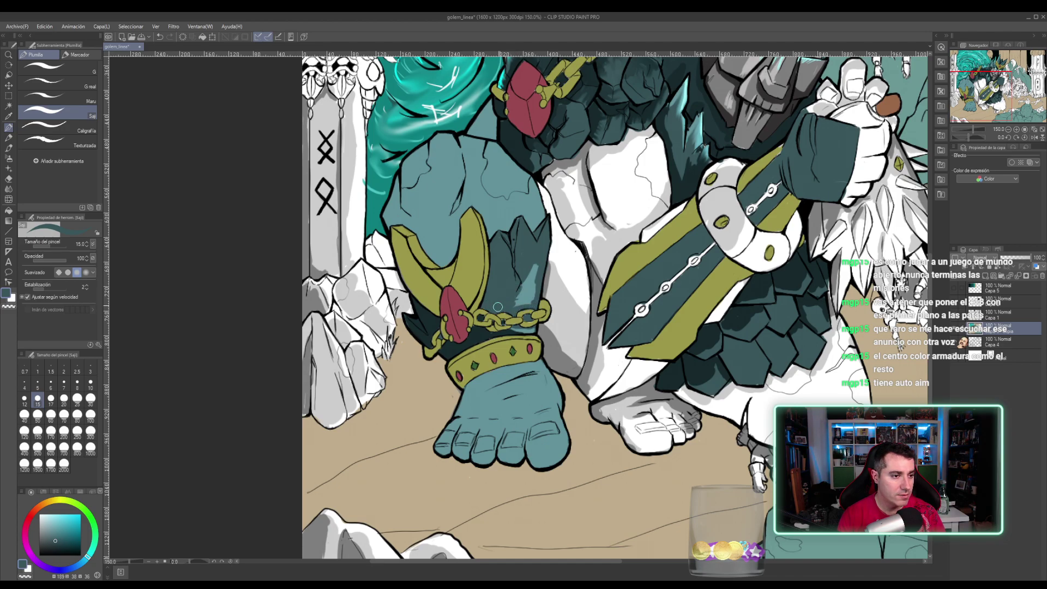
mouse_move(497, 307)
mouse_down()
mouse_move(522, 280)
mouse_move(524, 299)
mouse_up()
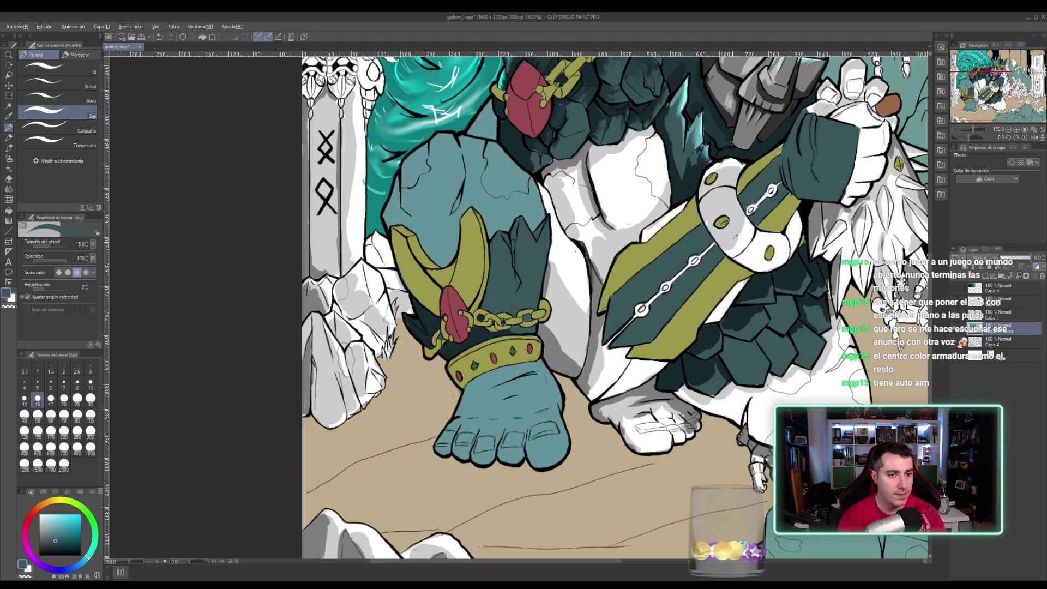
- Paint the edges and upper part of the white body area behind the planted arm with the arm's lighter teal
alt+click(515, 190)
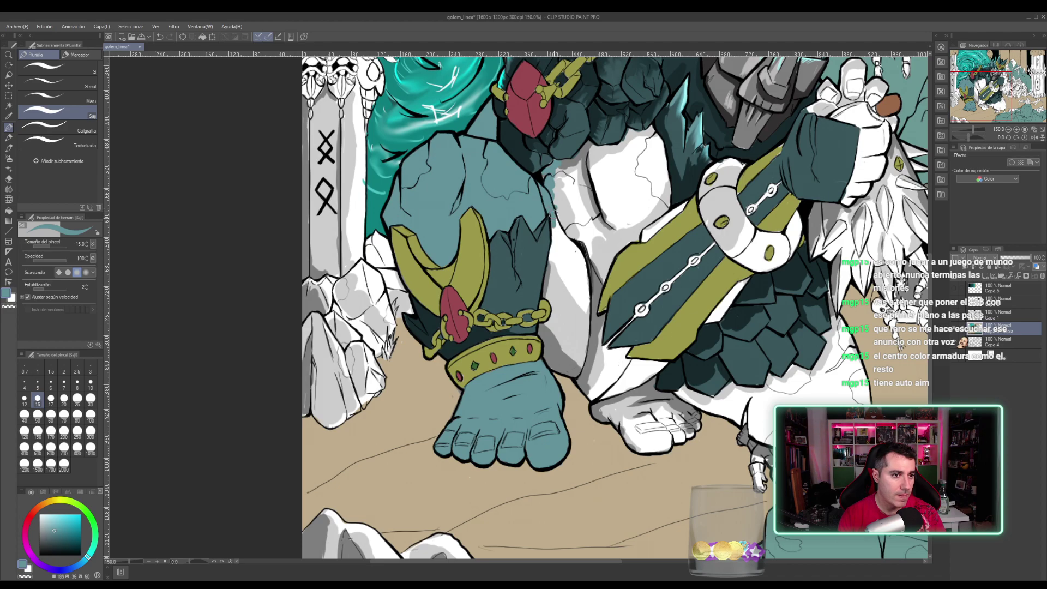
drag(552, 212, 555, 244)
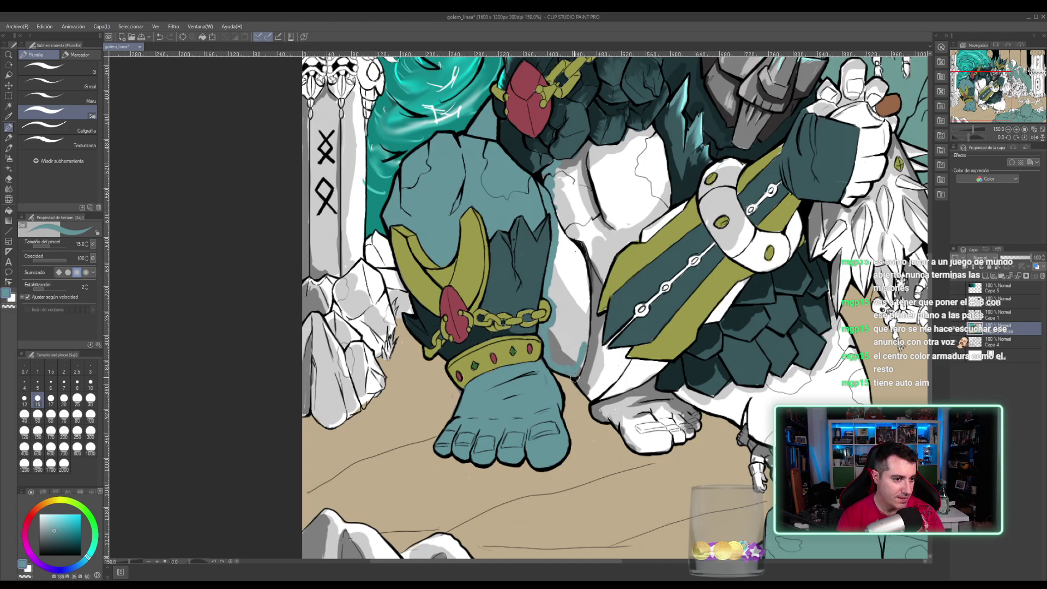
mouse_move(579, 348)
mouse_down()
mouse_move(585, 315)
mouse_move(581, 351)
mouse_move(585, 283)
mouse_up()
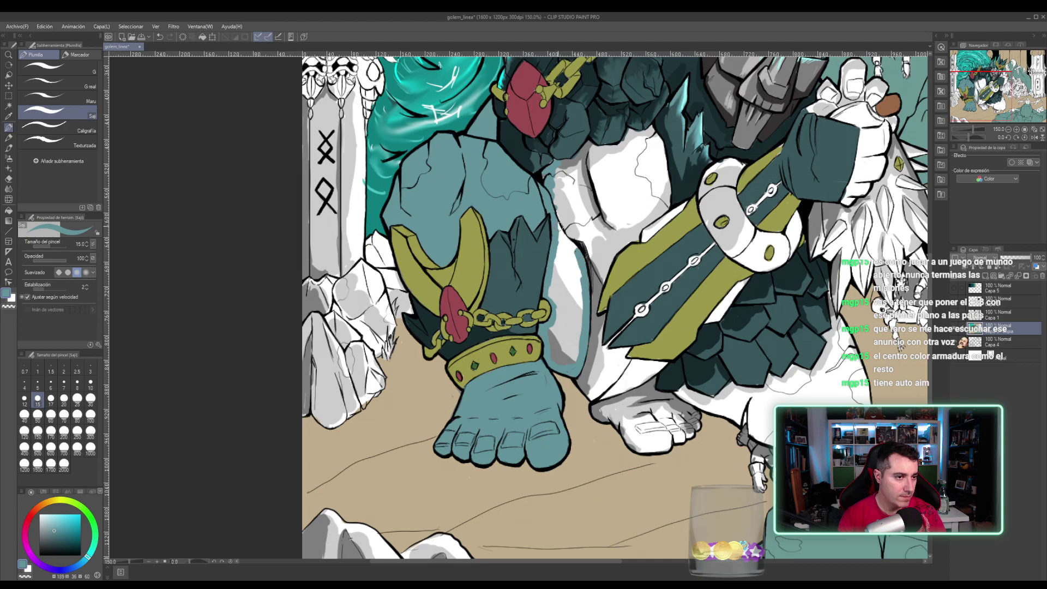
mouse_move(561, 233)
mouse_down()
mouse_move(572, 251)
mouse_move(554, 290)
mouse_up()
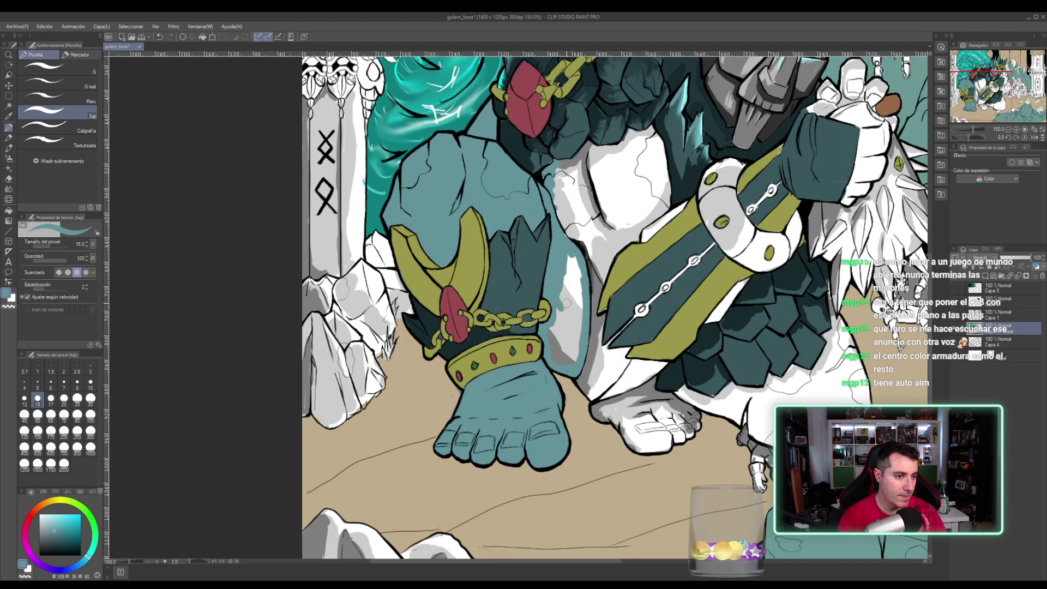
- Enlarge the brush to 50 and fill the remaining white of the body area behind the planted arm with lighter teal
key(bracketright)
key(bracketright)
key(bracketright)
key(bracketright)
key(bracketright)
key(bracketright)
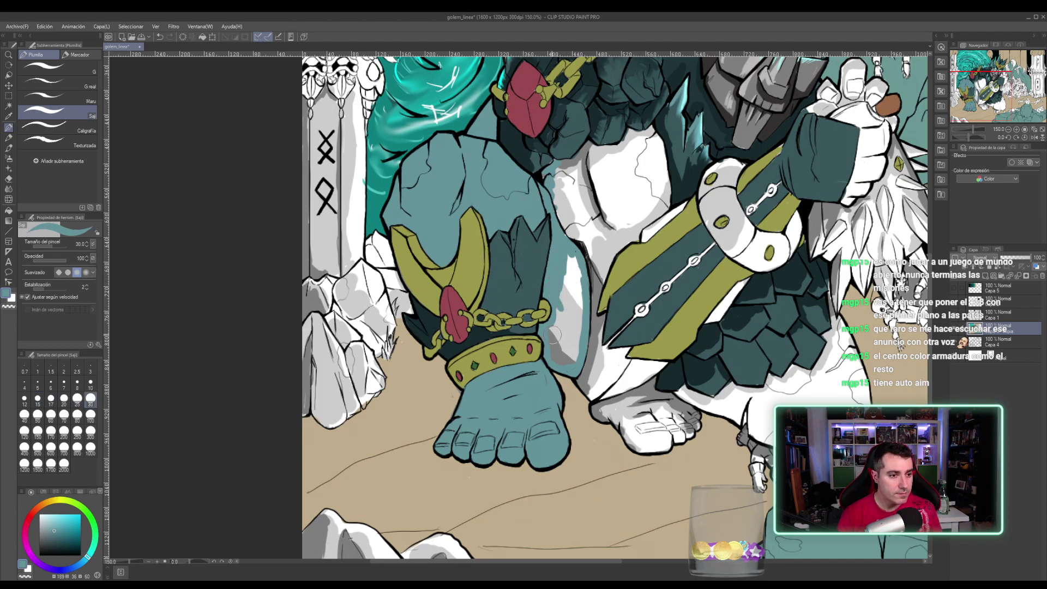
mouse_move(563, 328)
mouse_down()
mouse_move(559, 357)
mouse_move(569, 354)
mouse_move(562, 316)
mouse_move(572, 264)
mouse_move(581, 324)
mouse_up()
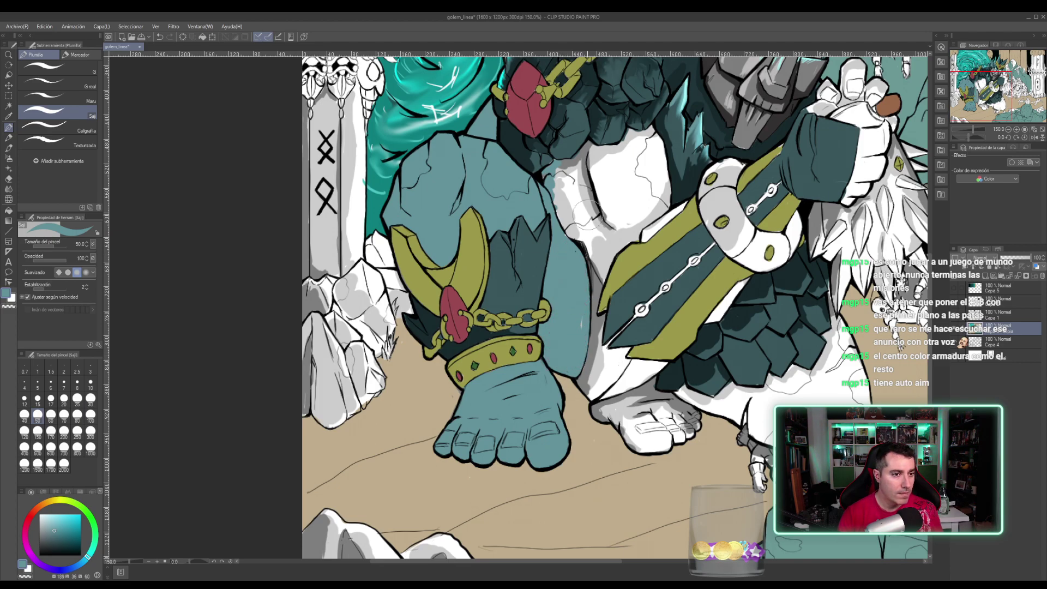
- Fill the remaining white of the golem's torso beside the bracer, the rear foot and the kneeling leg with lighter teal
mouse_move(589, 223)
mouse_down()
mouse_move(591, 196)
mouse_move(568, 208)
mouse_move(561, 174)
mouse_move(546, 177)
mouse_move(553, 187)
mouse_move(547, 177)
mouse_move(581, 159)
mouse_up()
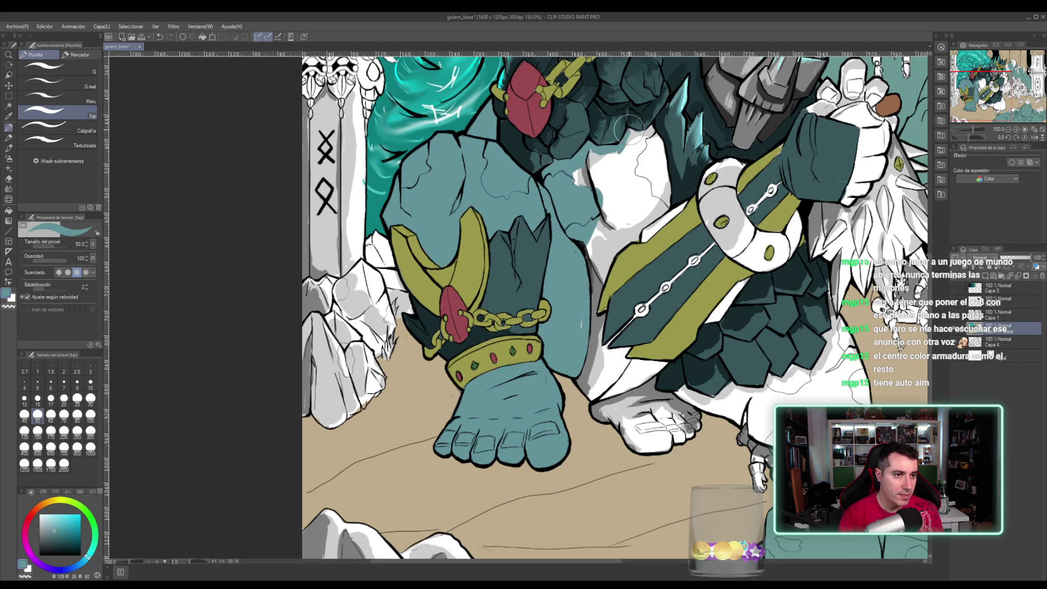
mouse_move(627, 128)
mouse_down()
mouse_move(620, 155)
mouse_move(635, 151)
mouse_up()
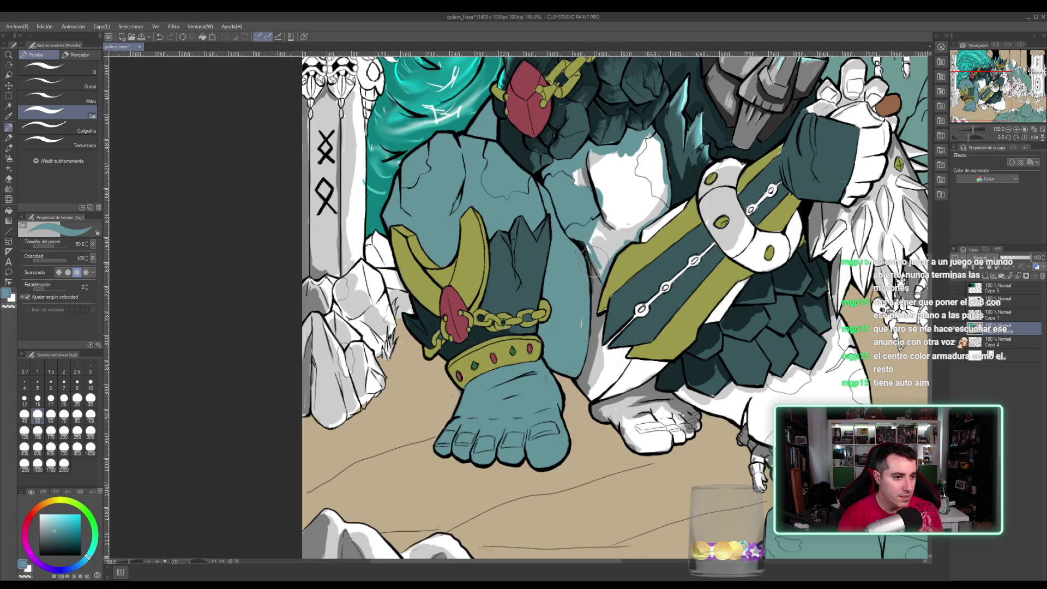
drag(597, 229, 600, 257)
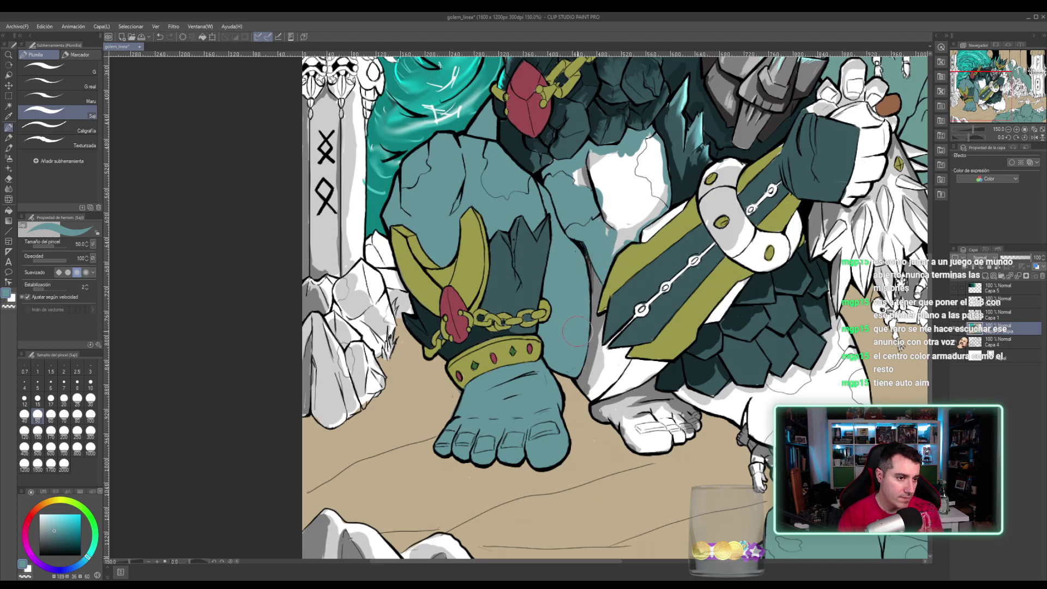
mouse_move(600, 223)
mouse_down()
mouse_move(601, 188)
mouse_move(587, 165)
mouse_move(577, 171)
mouse_move(615, 157)
mouse_move(600, 170)
mouse_move(608, 157)
mouse_move(616, 168)
mouse_move(605, 223)
mouse_move(608, 209)
mouse_move(635, 213)
mouse_move(614, 237)
mouse_move(630, 226)
mouse_move(620, 245)
mouse_move(639, 227)
mouse_move(634, 239)
mouse_move(628, 211)
mouse_move(649, 201)
mouse_move(638, 227)
mouse_move(660, 193)
mouse_move(660, 207)
mouse_move(657, 184)
mouse_move(663, 190)
mouse_move(642, 197)
mouse_move(628, 188)
mouse_move(648, 140)
mouse_move(658, 169)
mouse_move(656, 147)
mouse_up()
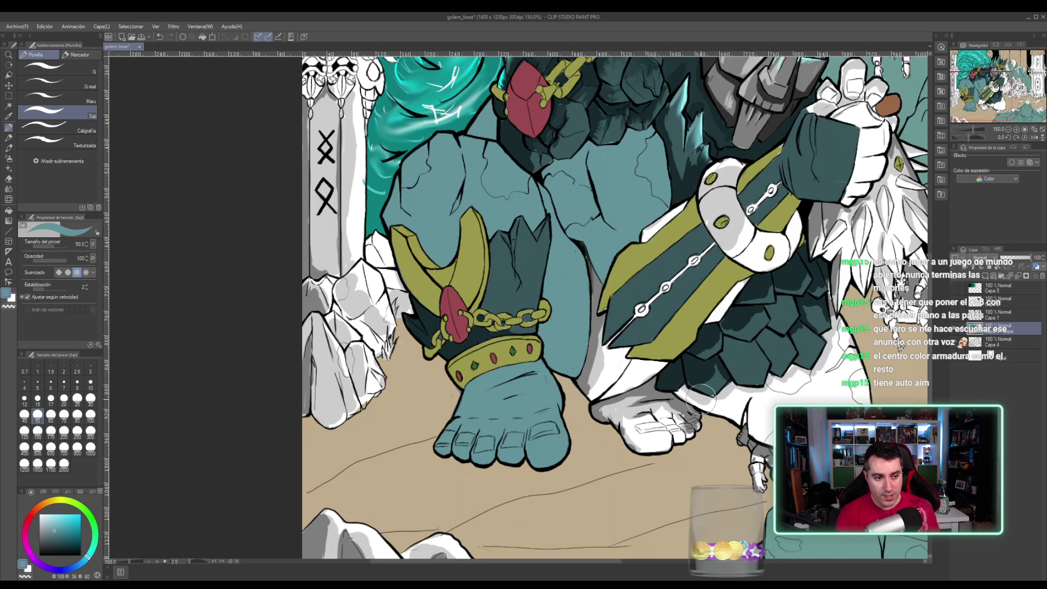
mouse_move(684, 393)
mouse_down()
mouse_move(605, 407)
mouse_move(592, 398)
mouse_move(602, 412)
mouse_move(653, 382)
mouse_move(657, 390)
mouse_move(651, 382)
mouse_move(660, 396)
mouse_move(673, 387)
mouse_move(654, 408)
mouse_move(643, 386)
mouse_move(626, 409)
mouse_move(619, 428)
mouse_move(638, 442)
mouse_move(642, 435)
mouse_move(636, 443)
mouse_move(663, 442)
mouse_move(649, 450)
mouse_move(668, 447)
mouse_move(666, 430)
mouse_move(638, 426)
mouse_move(680, 441)
mouse_move(690, 430)
mouse_move(693, 414)
mouse_move(665, 405)
mouse_move(689, 387)
mouse_move(709, 398)
mouse_move(692, 417)
mouse_move(726, 404)
mouse_move(734, 382)
mouse_move(733, 412)
mouse_move(719, 419)
mouse_move(736, 421)
mouse_move(750, 413)
mouse_move(742, 390)
mouse_move(766, 399)
mouse_move(769, 376)
mouse_move(820, 371)
mouse_move(826, 360)
mouse_move(812, 377)
mouse_move(827, 280)
mouse_up()
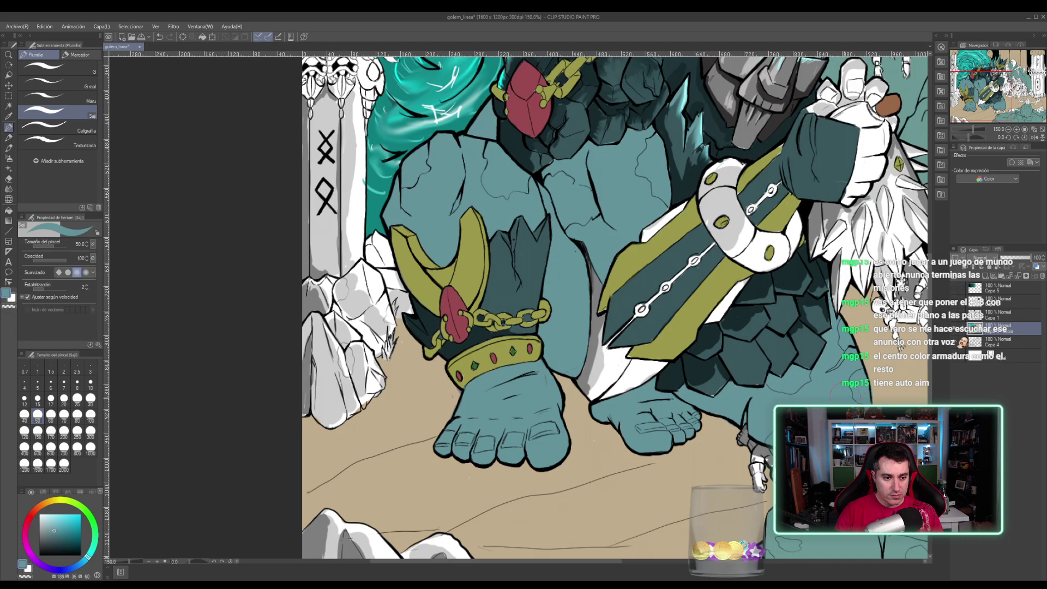
- Paint the grey and white area below the bracer's tip dark teal, and clean up the rear foot's upper edge with lighter teal
alt+click(756, 368)
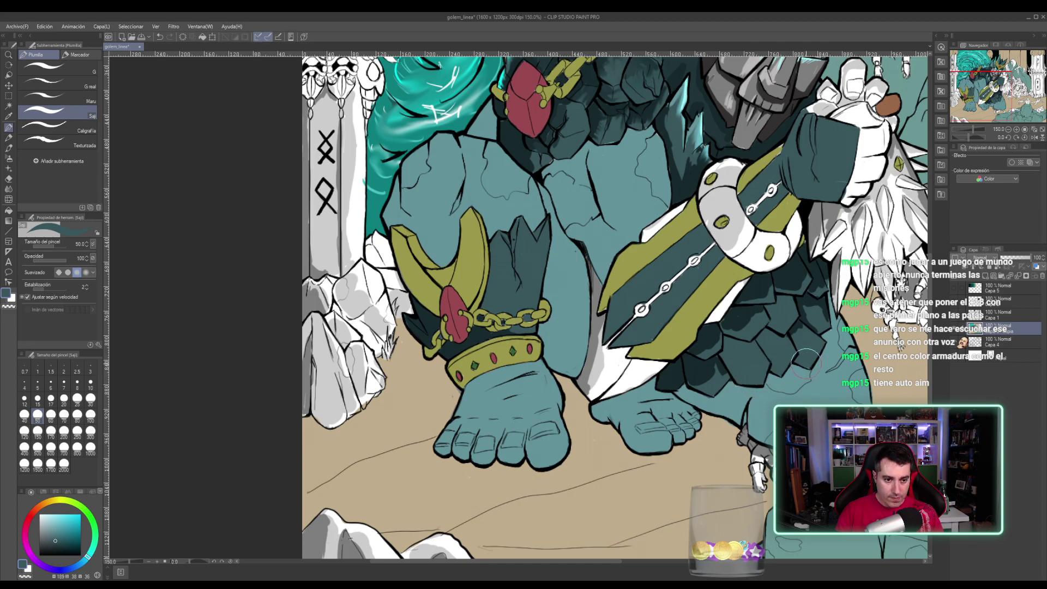
scroll(815, 357, up, 3)
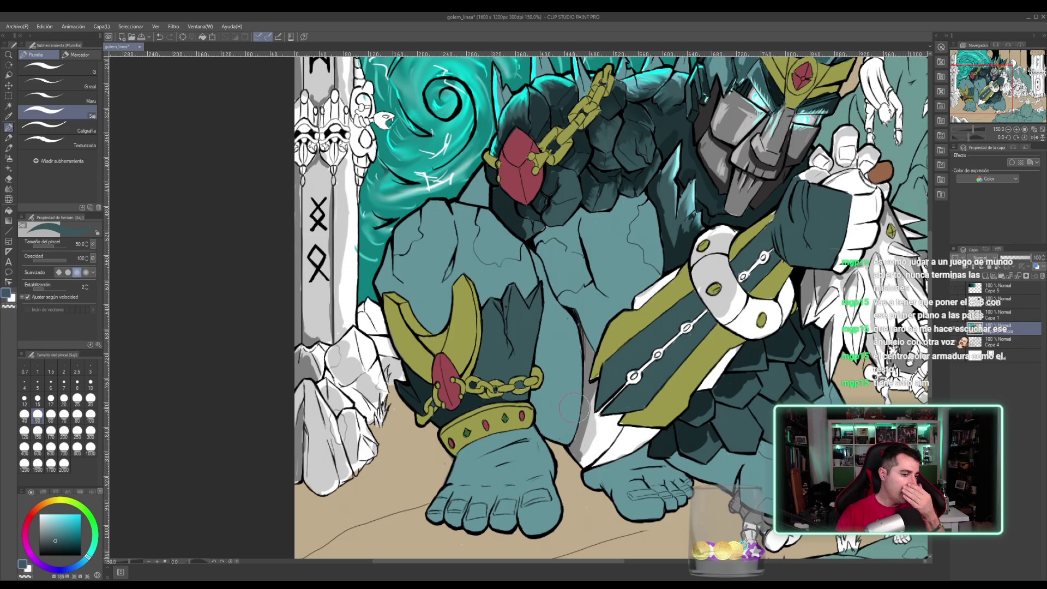
alt+click(607, 349)
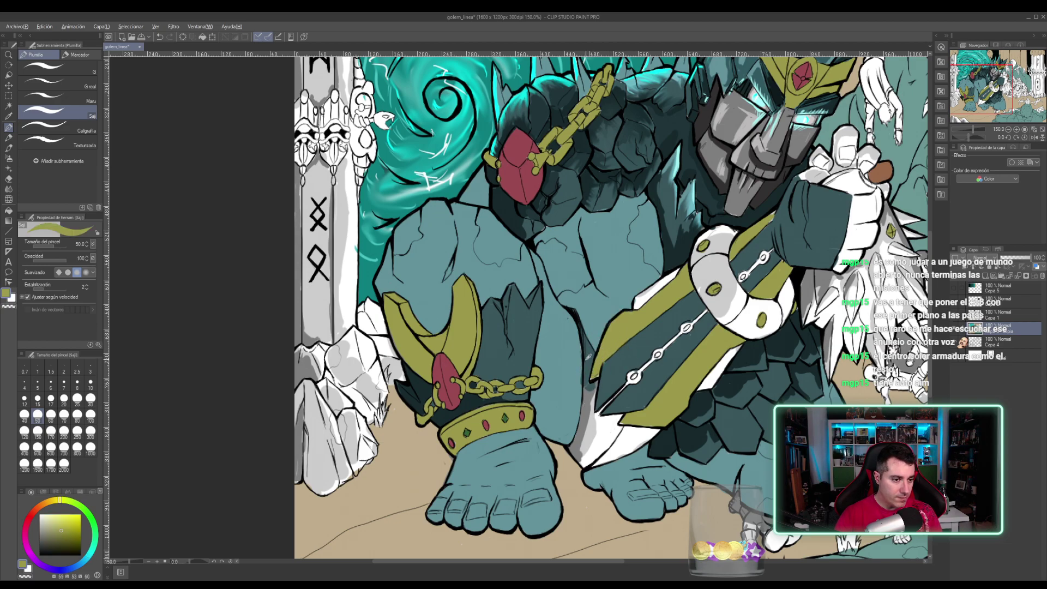
alt+click(586, 355)
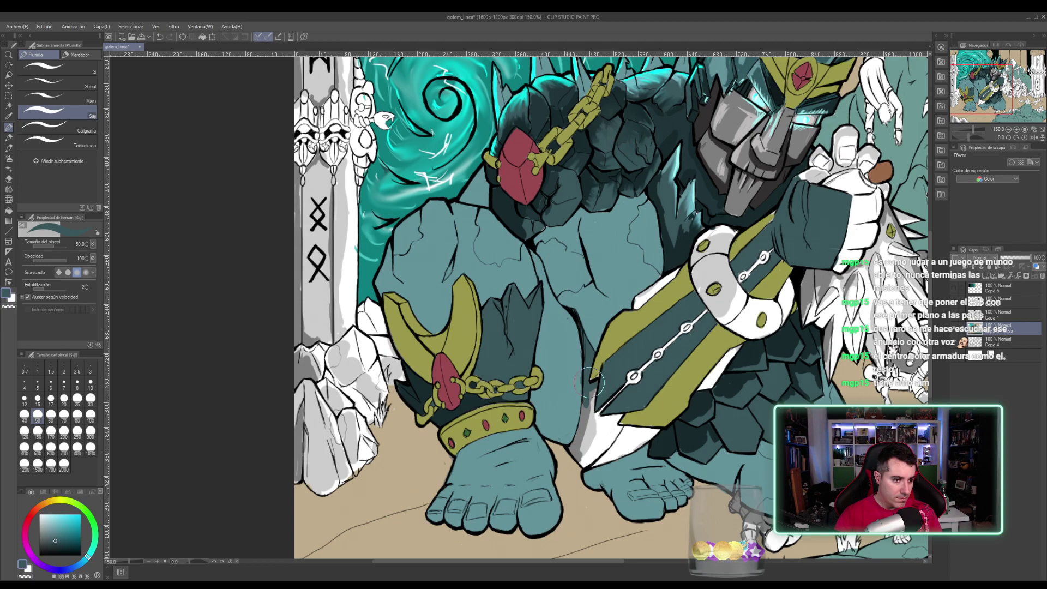
drag(588, 417, 582, 424)
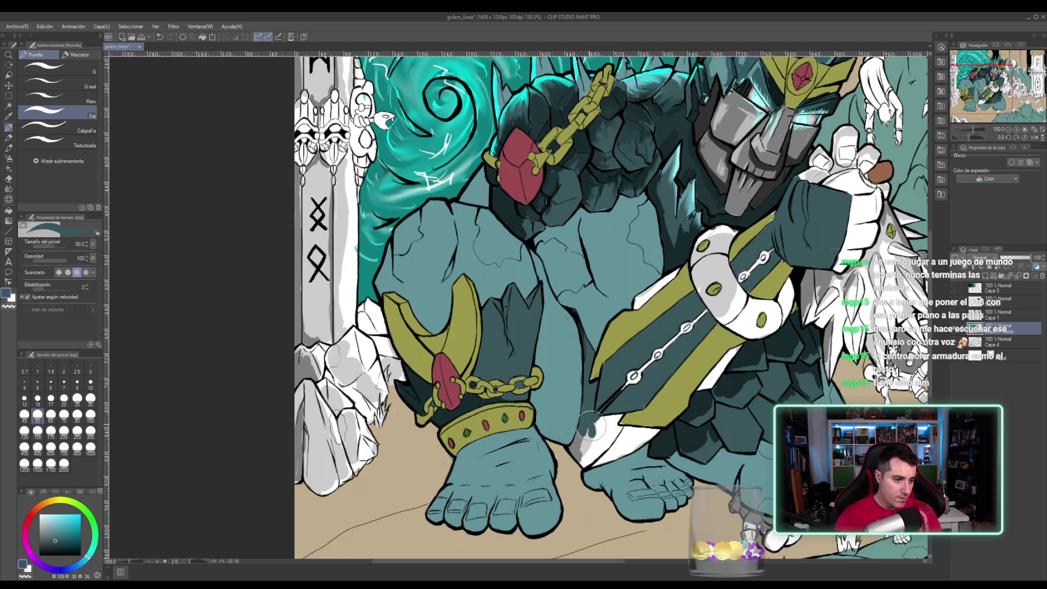
mouse_move(572, 443)
mouse_down()
mouse_move(608, 449)
mouse_move(590, 461)
mouse_move(603, 435)
mouse_move(589, 439)
mouse_move(609, 419)
mouse_move(622, 417)
mouse_move(610, 441)
mouse_move(633, 418)
mouse_move(638, 431)
mouse_move(624, 432)
mouse_move(658, 429)
mouse_move(593, 465)
mouse_move(649, 433)
mouse_move(617, 446)
mouse_move(637, 433)
mouse_move(621, 453)
mouse_up()
alt+click(623, 473)
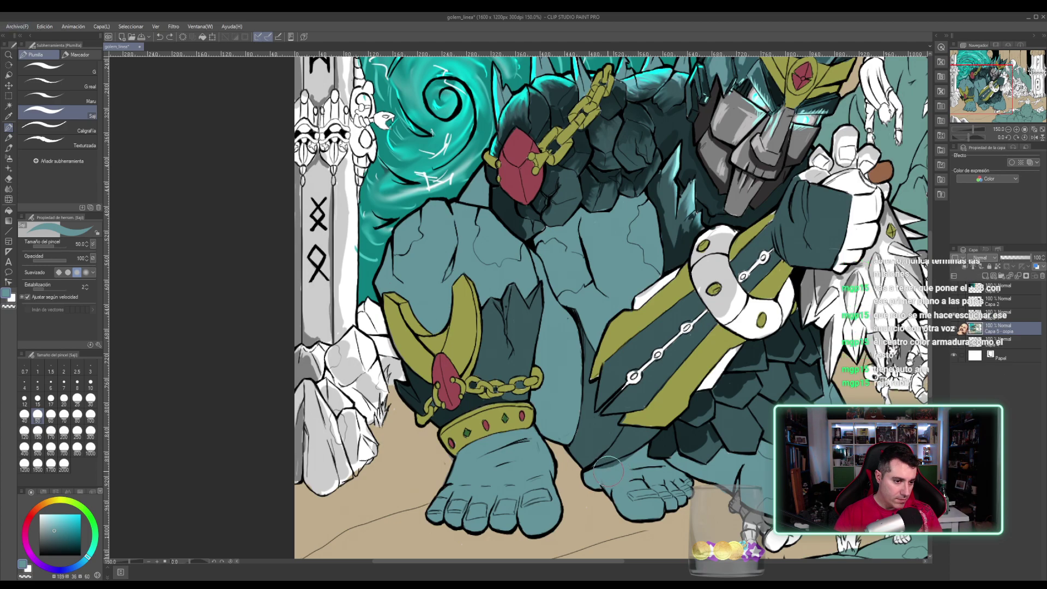
mouse_move(603, 469)
mouse_down()
mouse_move(620, 465)
mouse_move(598, 471)
mouse_up()
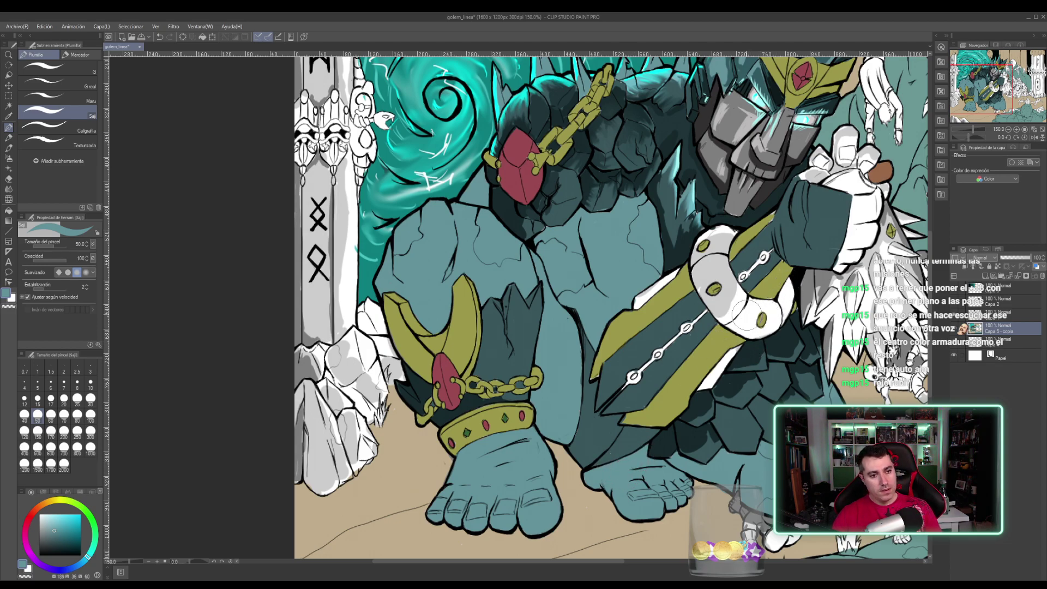
- Paint the white slivers along both outer edges of the bracer dark teal and save the illustration
alt+click(692, 309)
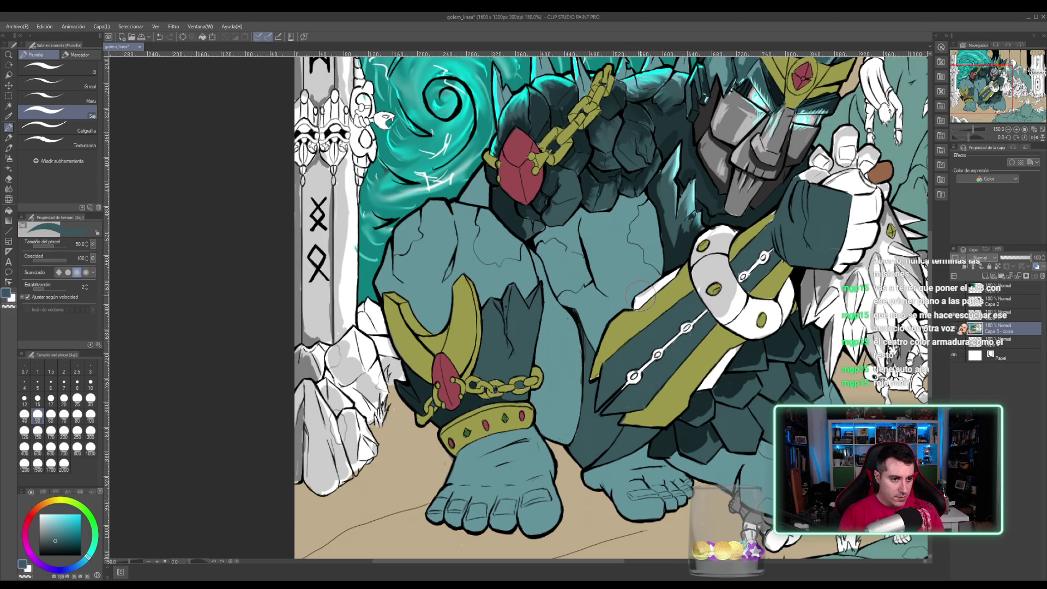
mouse_move(639, 296)
mouse_down()
mouse_move(638, 305)
mouse_move(650, 294)
mouse_move(641, 311)
mouse_move(678, 270)
mouse_move(666, 281)
mouse_up()
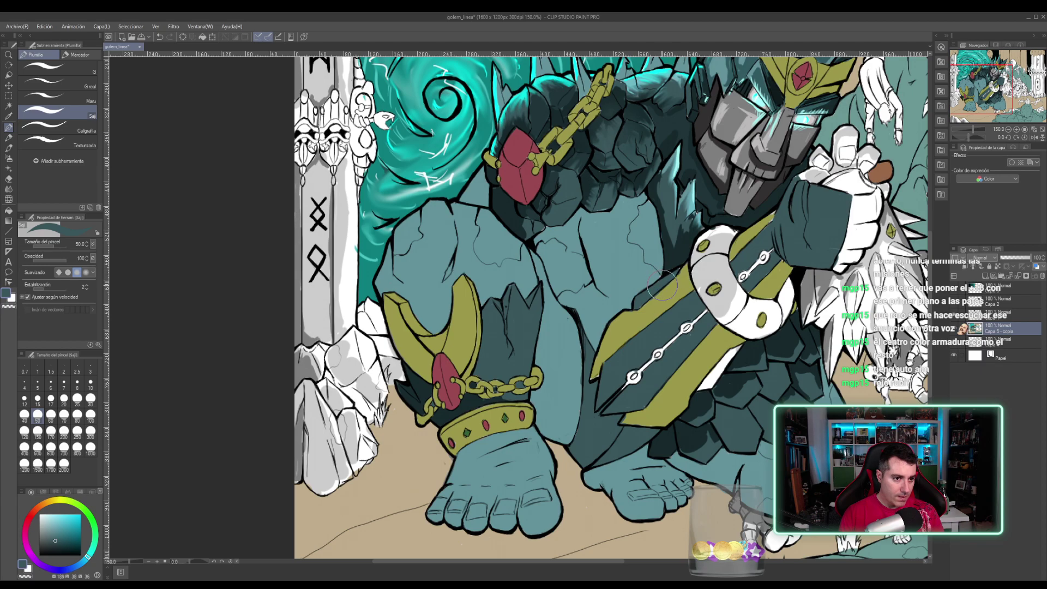
alt+click(657, 269)
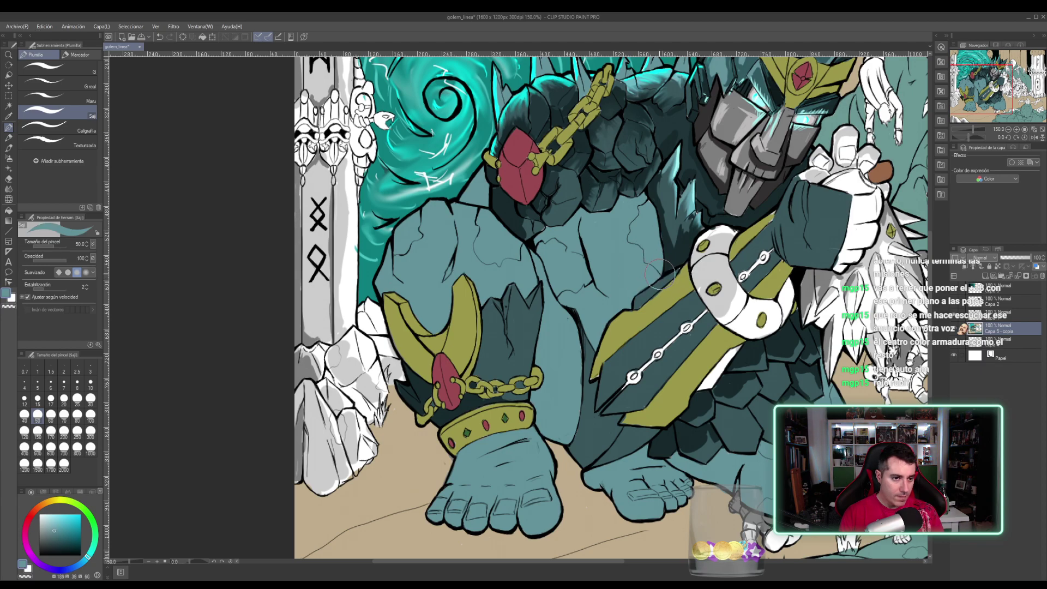
alt+click(759, 277)
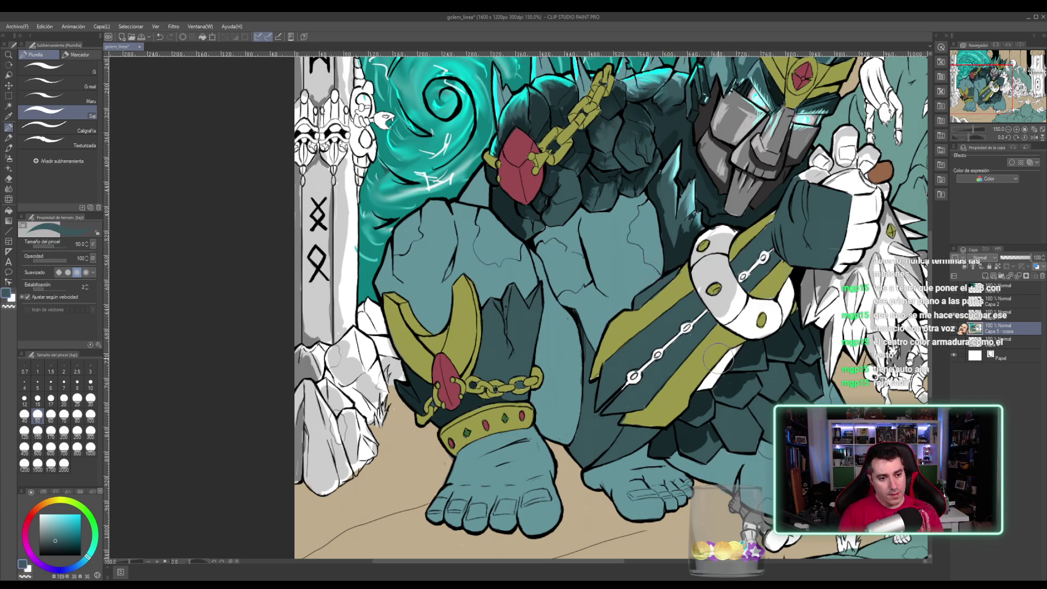
mouse_move(727, 361)
mouse_down()
mouse_move(704, 390)
mouse_move(738, 348)
mouse_move(714, 382)
mouse_up()
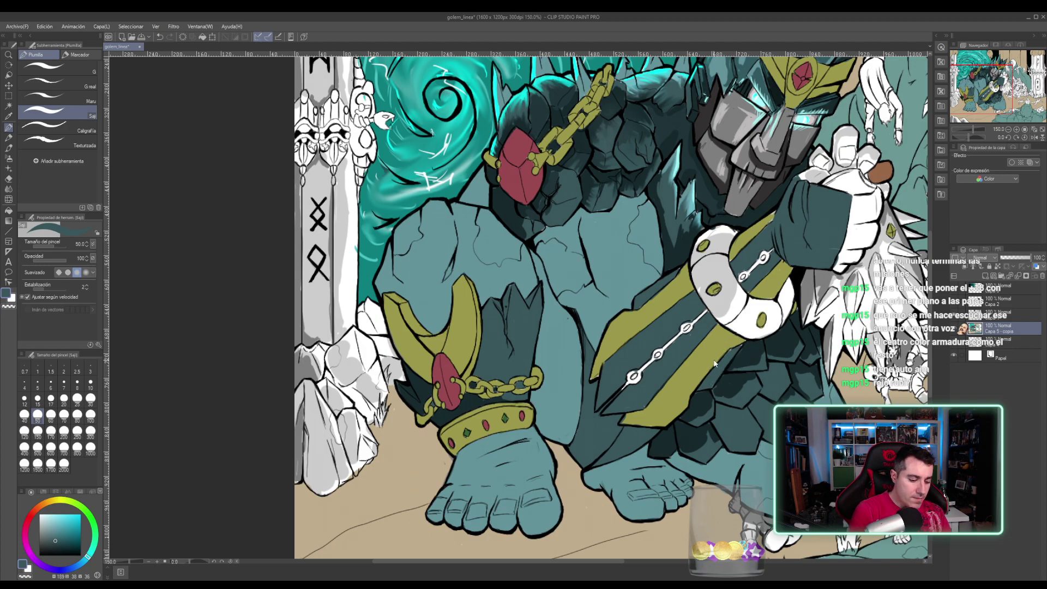
scroll(715, 364, down, 2)
drag(820, 312, 647, 249)
key(ctrl+s)
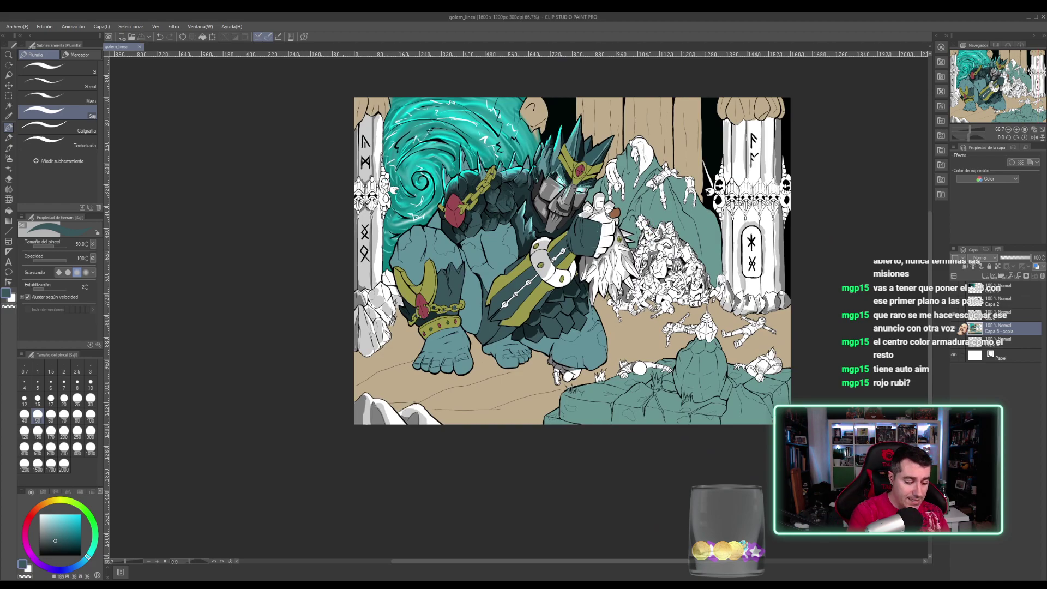
- Shade the jagged stone guard above the gold chain with a very dark teal sampled from the shoulder scales
scroll(649, 228, up, 2)
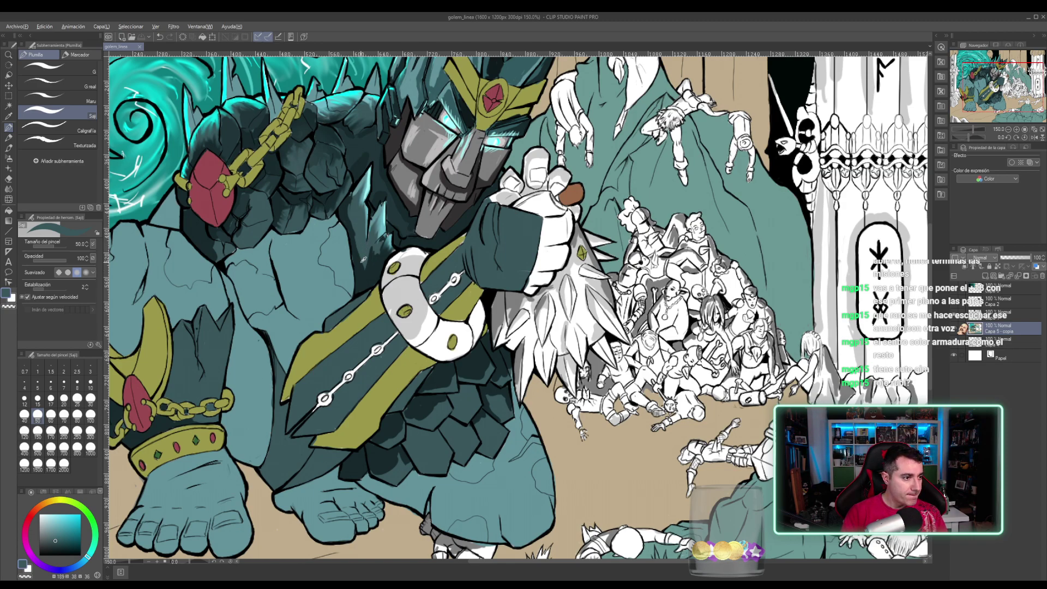
alt+click(273, 166)
mouse_move(190, 359)
mouse_down()
mouse_move(326, 262)
mouse_move(338, 267)
mouse_move(326, 238)
mouse_move(323, 303)
mouse_move(325, 279)
mouse_up()
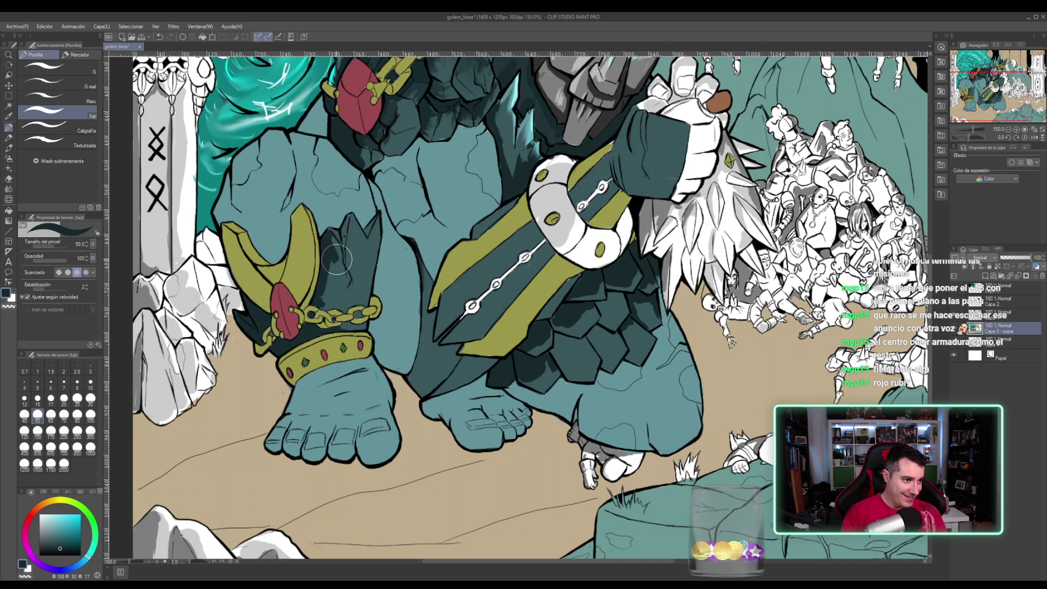
drag(334, 259, 322, 298)
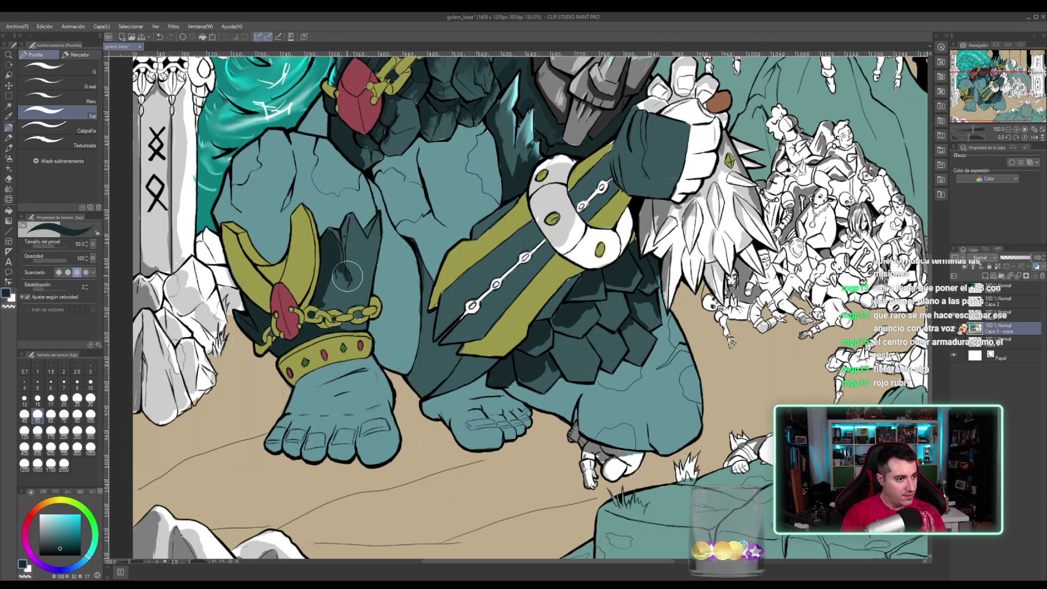
drag(347, 283, 340, 273)
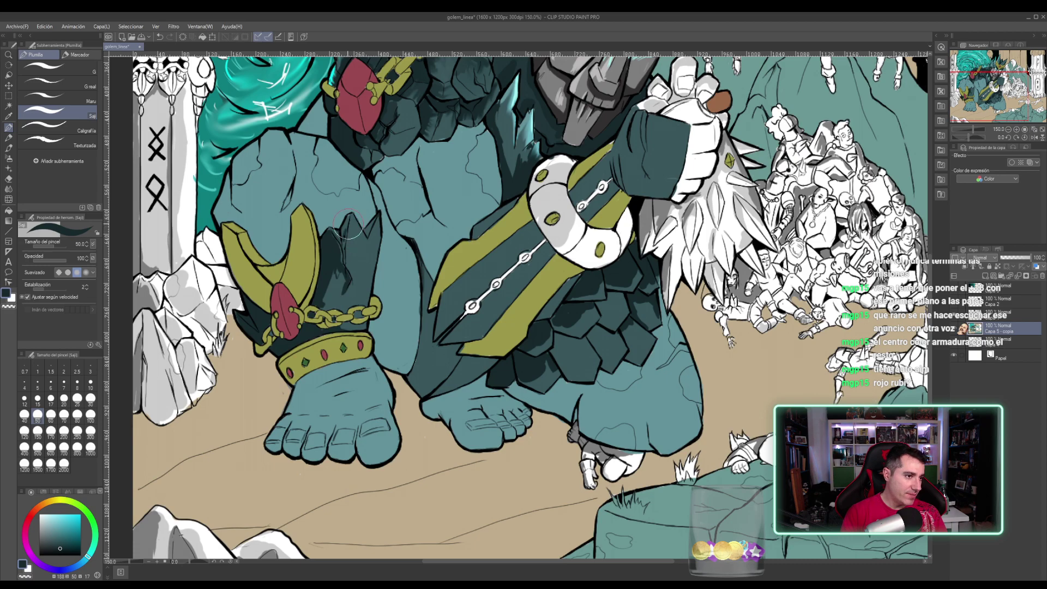
mouse_move(362, 239)
mouse_down()
mouse_move(349, 246)
mouse_move(355, 229)
mouse_move(345, 233)
mouse_move(342, 251)
mouse_move(369, 224)
mouse_move(376, 234)
mouse_move(326, 305)
mouse_move(352, 301)
mouse_move(354, 316)
mouse_move(362, 310)
mouse_move(349, 323)
mouse_up()
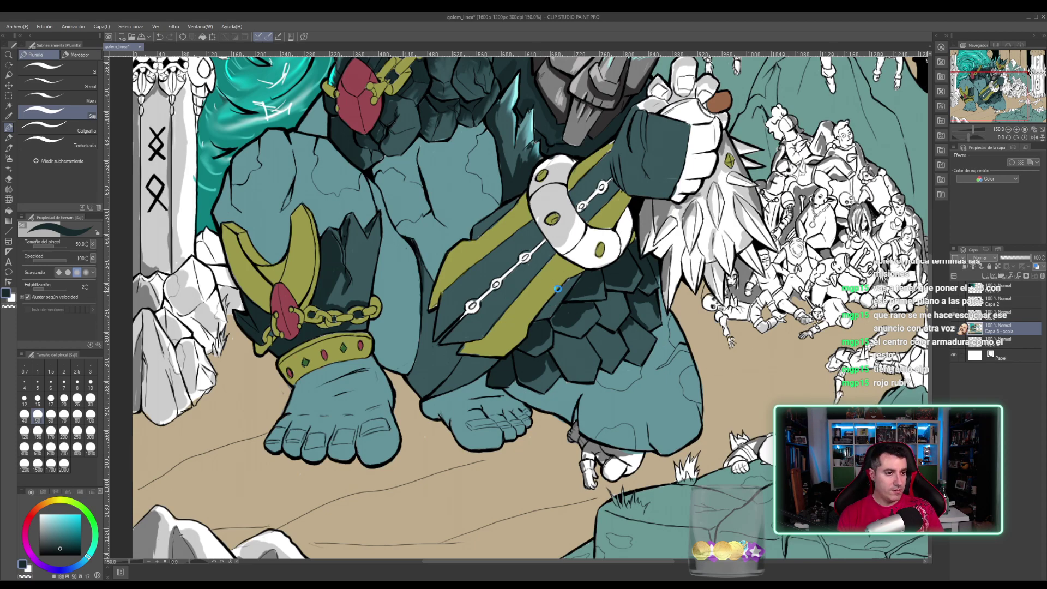
- Shade the torso's side and the border around its smooth central stone with a mid-dark teal
mouse_move(491, 196)
mouse_down()
mouse_move(434, 234)
mouse_move(437, 279)
mouse_up()
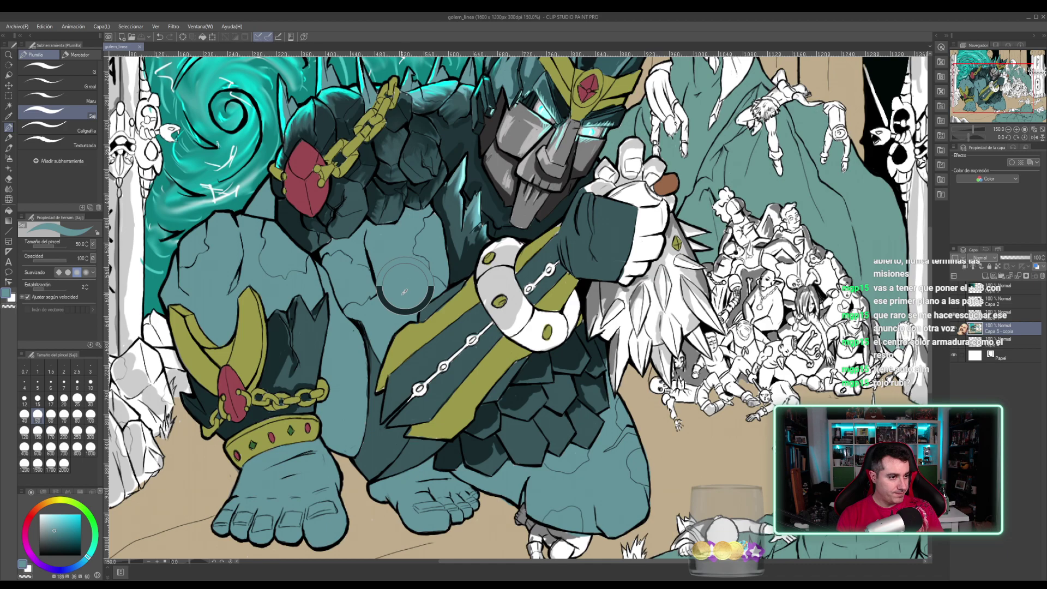
click(56, 541)
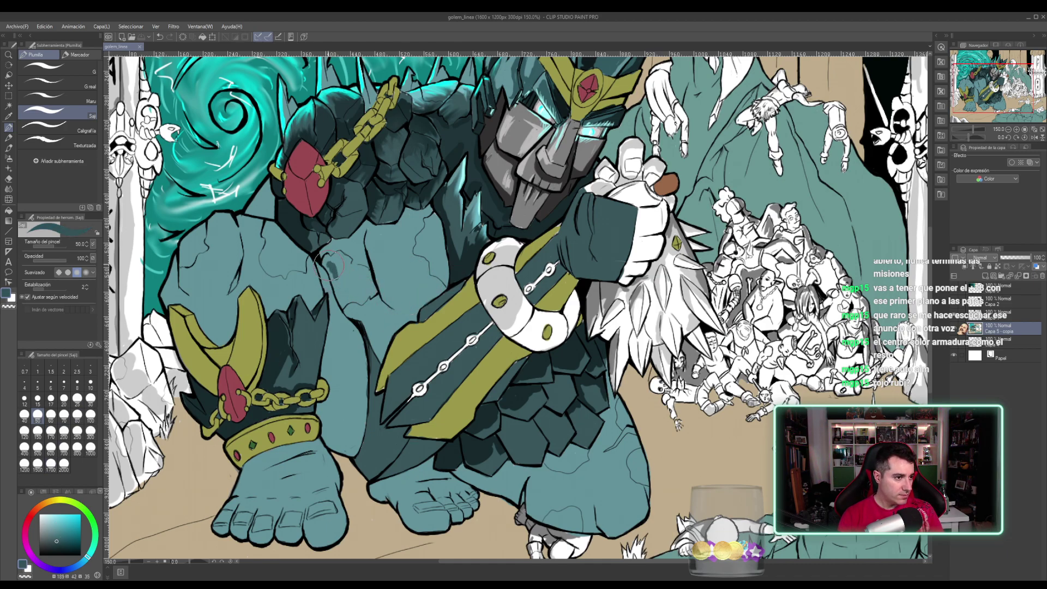
mouse_move(327, 252)
mouse_down()
mouse_move(352, 251)
mouse_move(335, 241)
mouse_move(355, 292)
mouse_up()
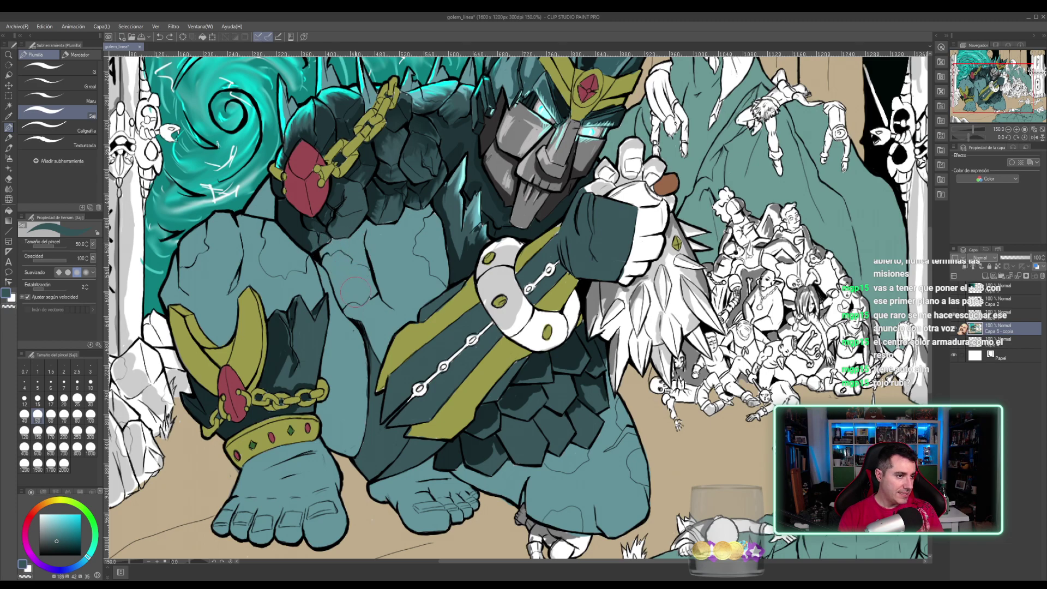
click(57, 538)
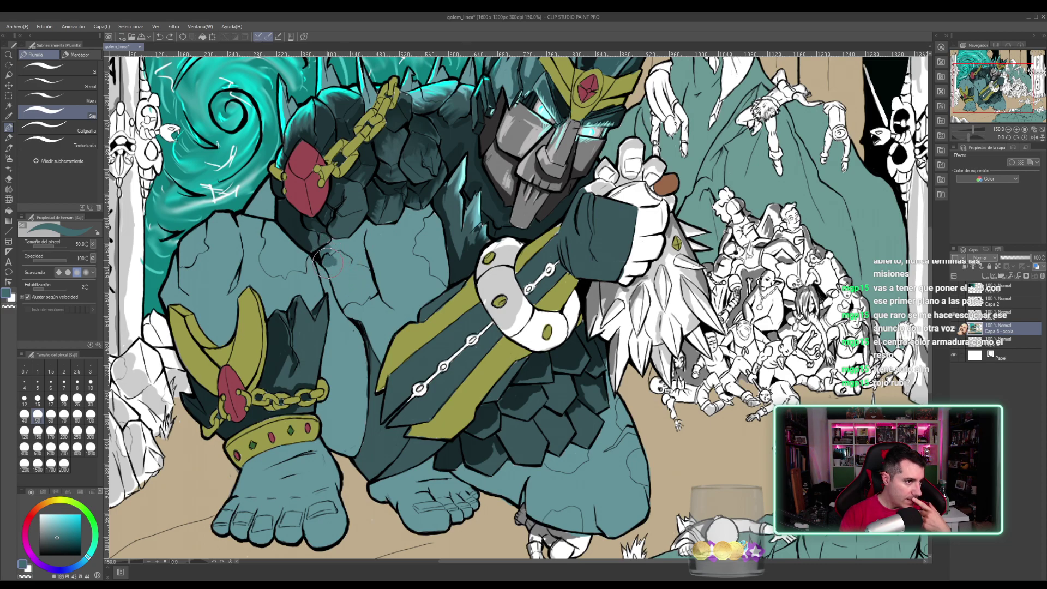
drag(334, 274, 343, 295)
mouse_move(332, 252)
mouse_down()
mouse_move(353, 247)
mouse_move(365, 224)
mouse_move(388, 228)
mouse_move(434, 210)
mouse_move(362, 248)
mouse_move(379, 302)
mouse_up()
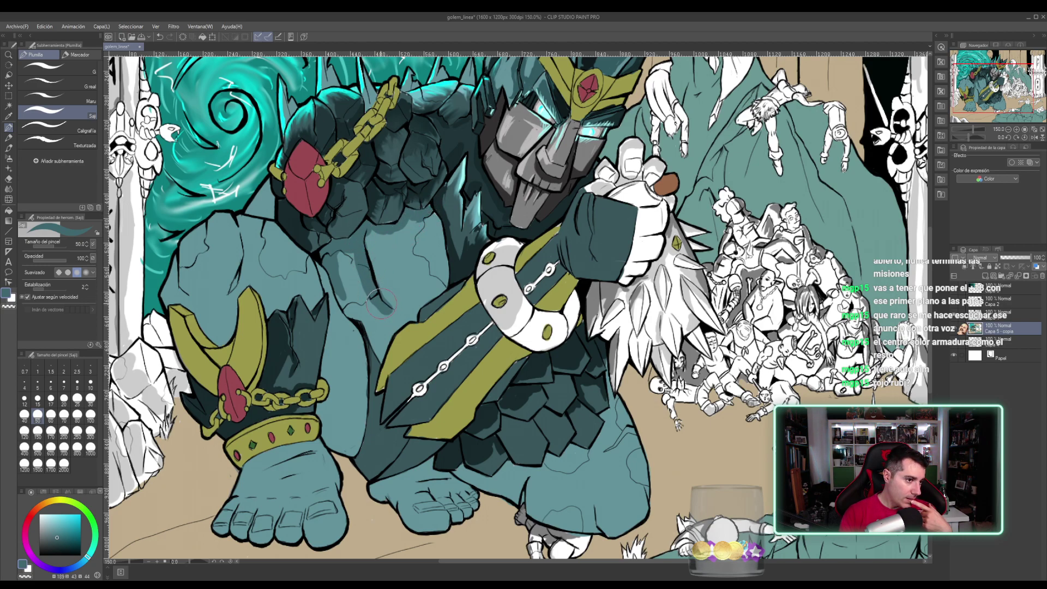
mouse_move(354, 268)
mouse_down()
mouse_move(355, 297)
mouse_move(336, 281)
mouse_move(352, 304)
mouse_move(356, 287)
mouse_move(382, 356)
mouse_move(374, 323)
mouse_move(383, 357)
mouse_move(396, 307)
mouse_move(385, 330)
mouse_move(392, 316)
mouse_move(391, 330)
mouse_move(414, 309)
mouse_move(416, 321)
mouse_move(440, 286)
mouse_move(413, 308)
mouse_move(392, 305)
mouse_move(413, 302)
mouse_up()
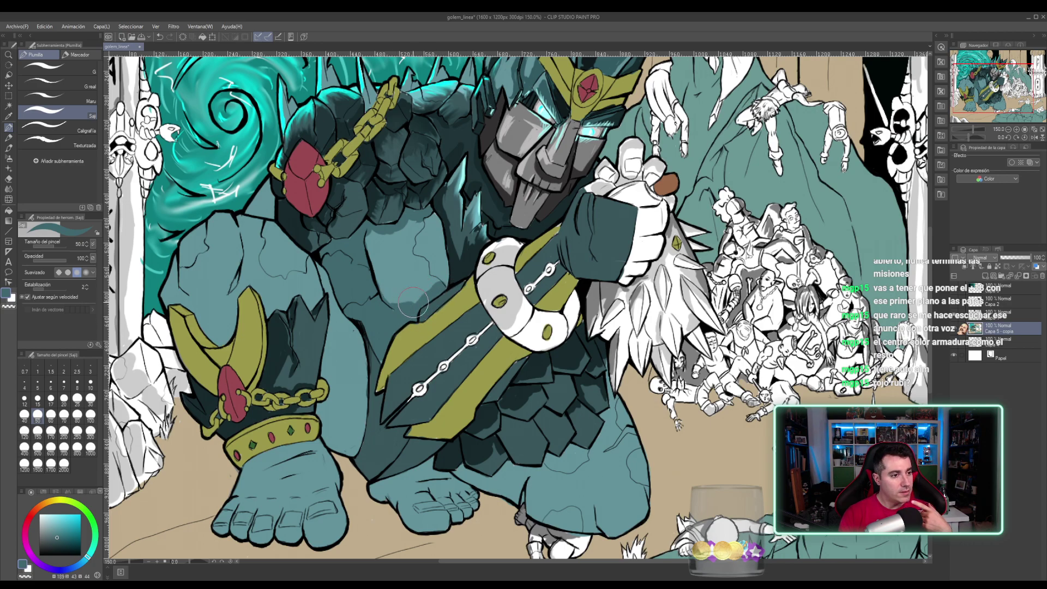
mouse_move(380, 234)
mouse_down()
mouse_move(370, 227)
mouse_move(423, 227)
mouse_move(435, 222)
mouse_move(431, 212)
mouse_move(445, 271)
mouse_move(443, 251)
mouse_move(428, 278)
mouse_move(391, 244)
mouse_move(386, 250)
mouse_move(397, 229)
mouse_move(410, 252)
mouse_move(434, 243)
mouse_move(429, 220)
mouse_move(438, 246)
mouse_move(434, 220)
mouse_move(428, 294)
mouse_up()
- Touch up the torso's central stone with its base teal and add a brighter teal highlight along the side nearest the crystals
alt+click(419, 253)
mouse_move(442, 238)
mouse_down()
mouse_move(428, 217)
mouse_move(440, 221)
mouse_up()
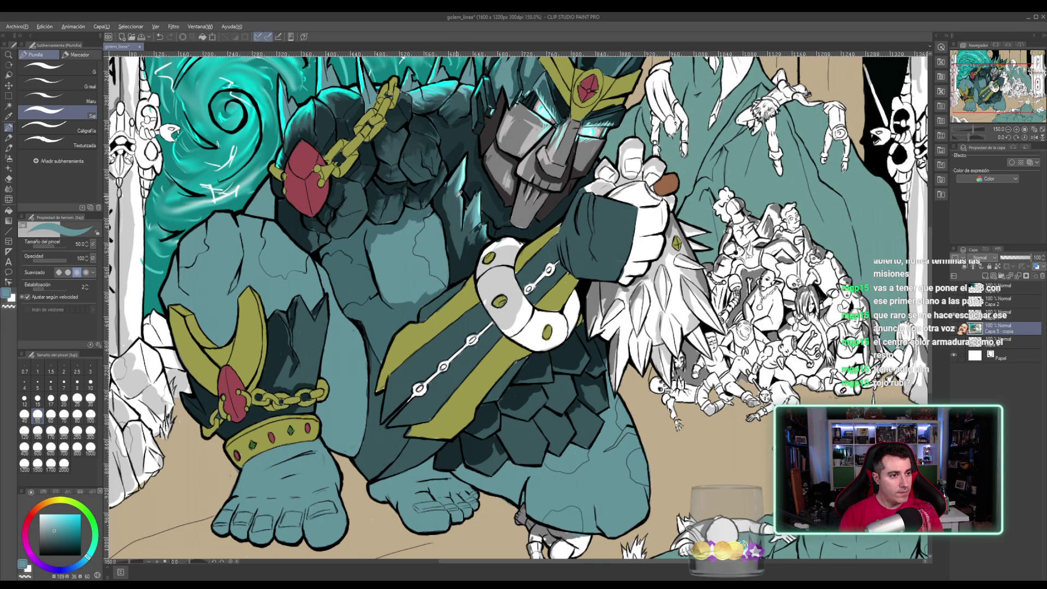
alt+click(461, 182)
alt+click(460, 180)
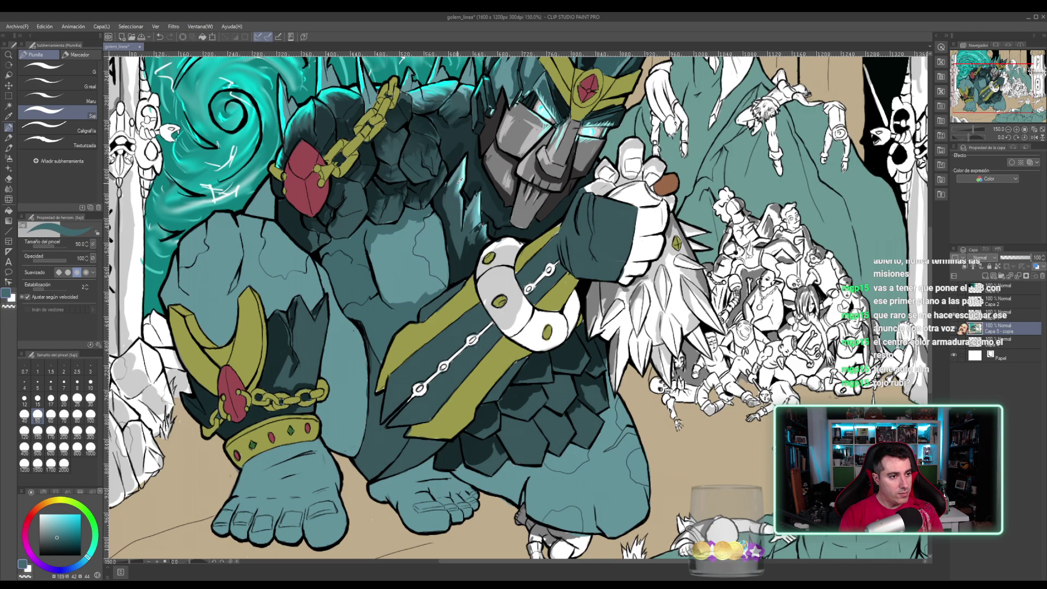
alt+click(459, 182)
mouse_move(429, 235)
mouse_down()
mouse_move(434, 256)
mouse_move(439, 238)
mouse_move(444, 277)
mouse_move(434, 246)
mouse_move(412, 247)
mouse_move(430, 222)
mouse_up()
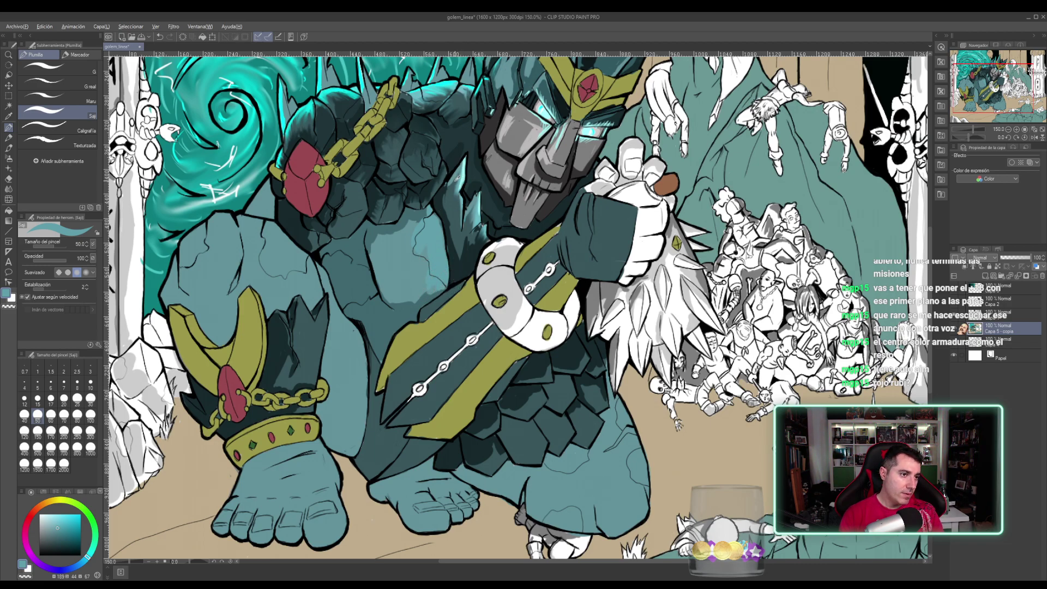
- Paint bright teal highlights, sampled from the chest crystals, on the edges of the shoulder scales beside the gold chain
alt+click(455, 182)
alt+click(459, 180)
mouse_move(438, 152)
mouse_down()
mouse_move(435, 192)
mouse_move(442, 177)
mouse_up()
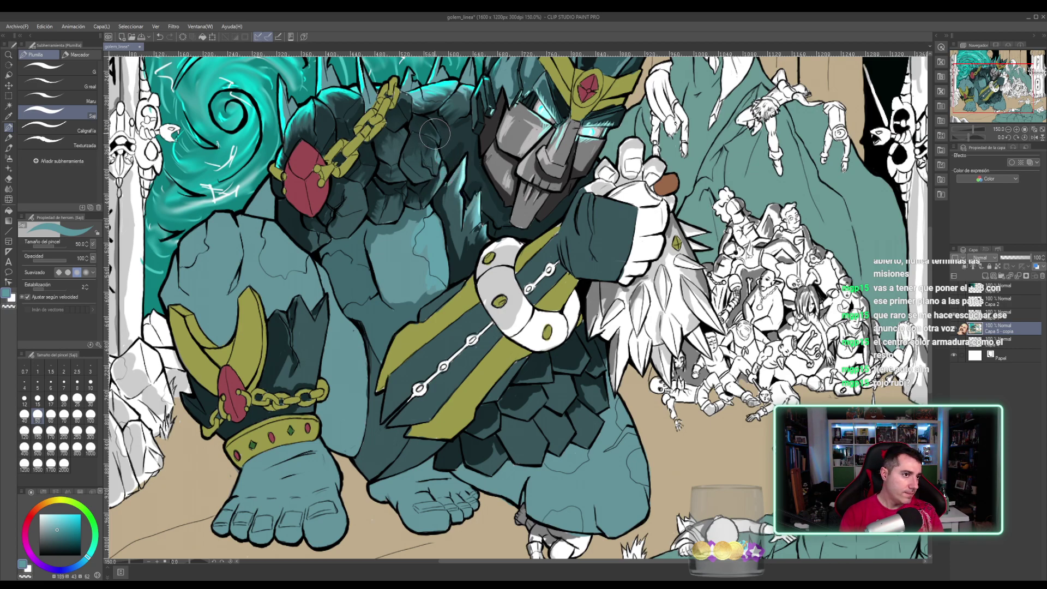
drag(430, 121, 435, 134)
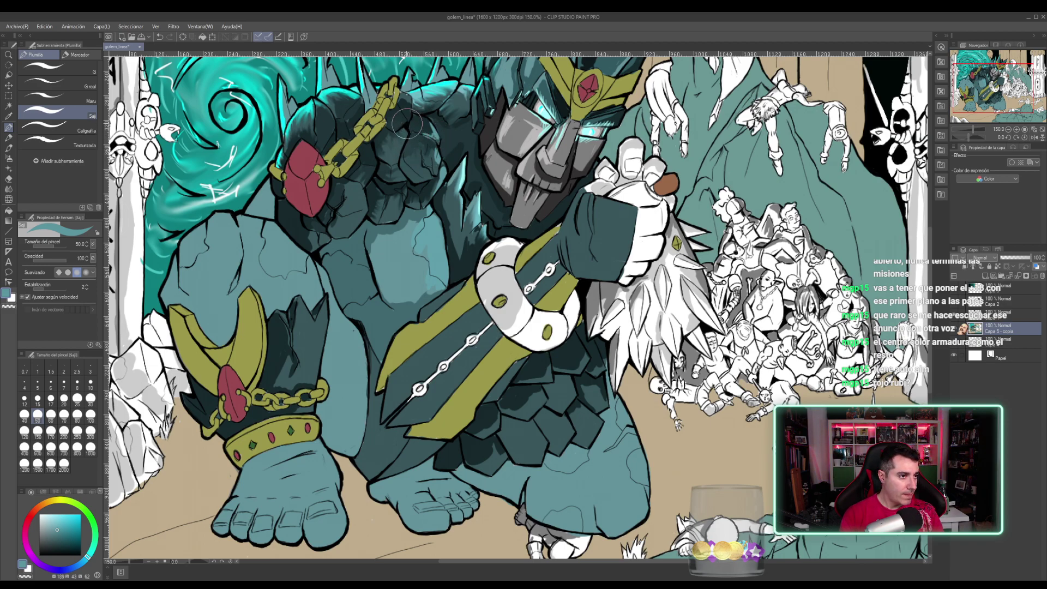
drag(407, 110, 408, 119)
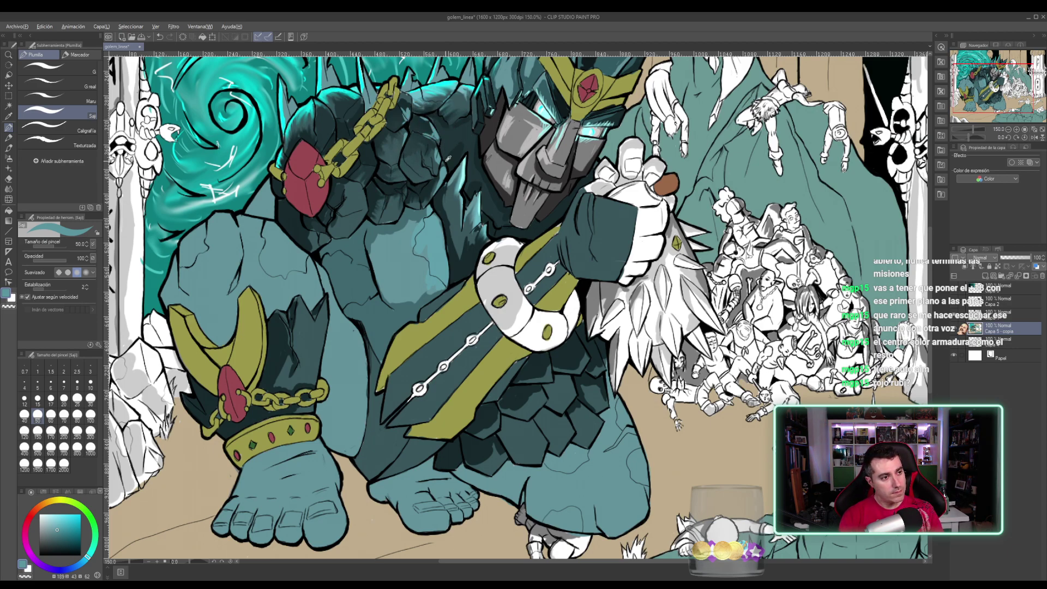
- Paint lighter teal highlights, sampled from the torso's central stone, on the shoulder scales nearest the neck, and save the illustration
alt+click(428, 164)
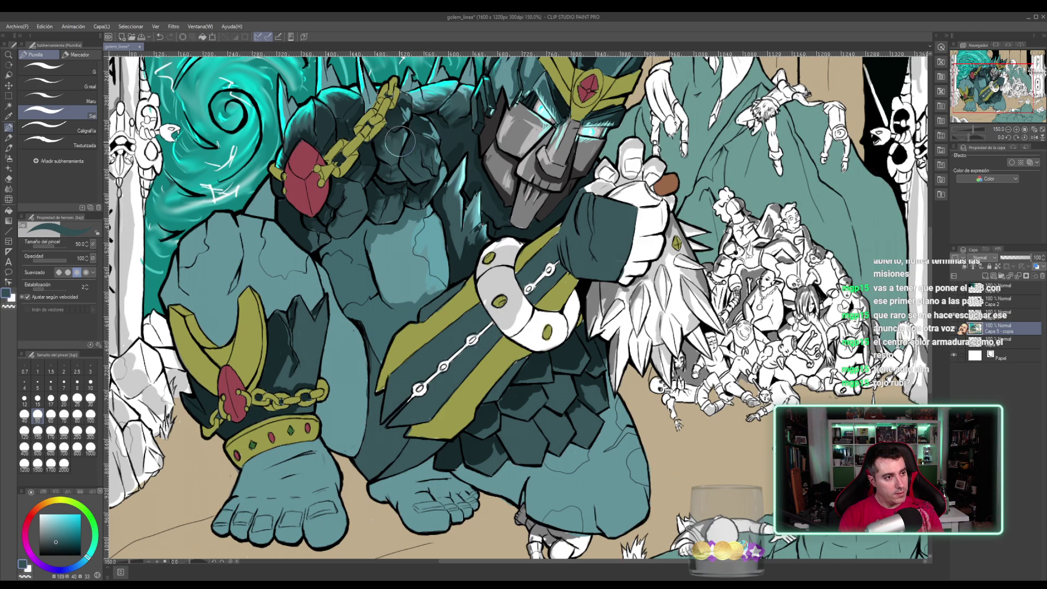
alt+click(460, 180)
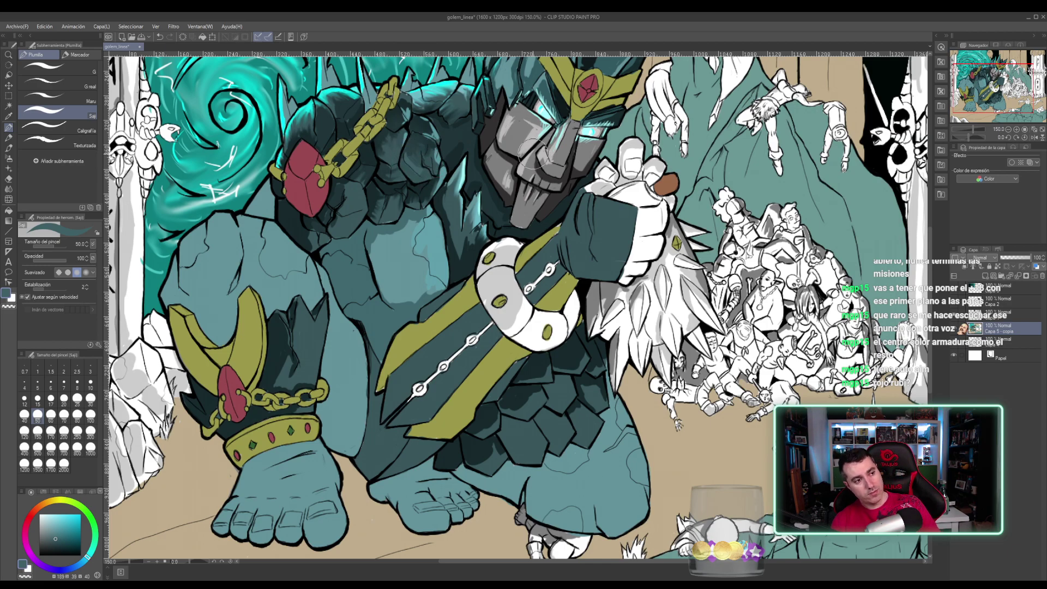
key(ctrl+s)
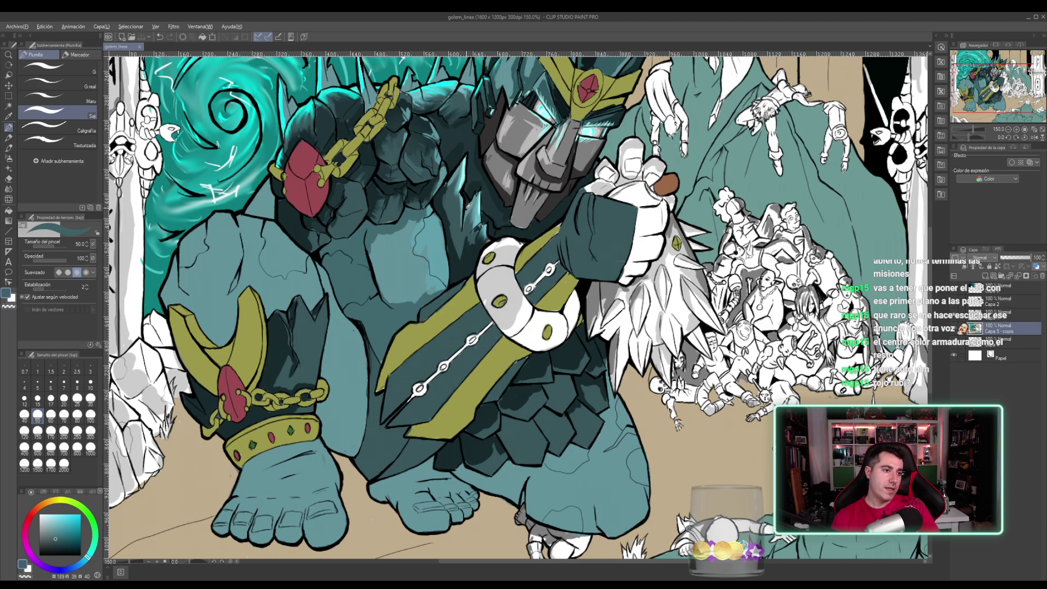
alt+click(436, 239)
click(429, 220)
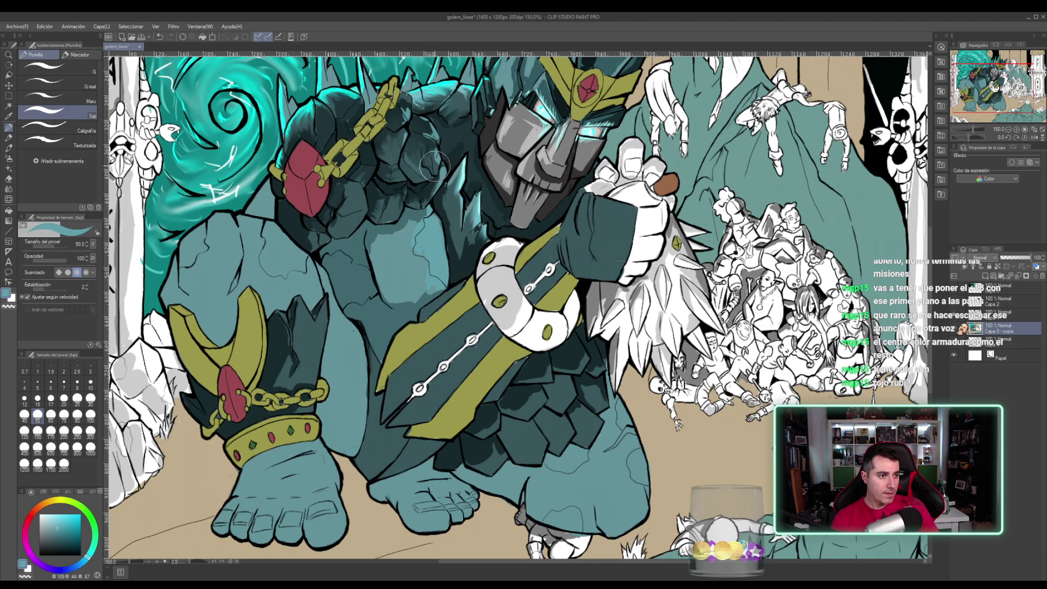
drag(424, 159, 436, 174)
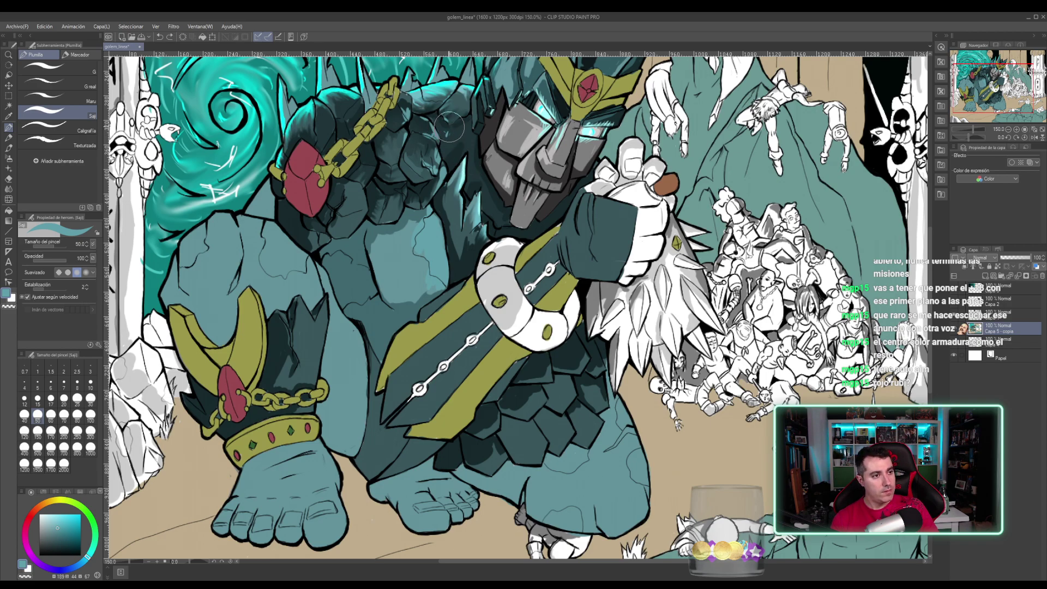
drag(441, 127, 446, 139)
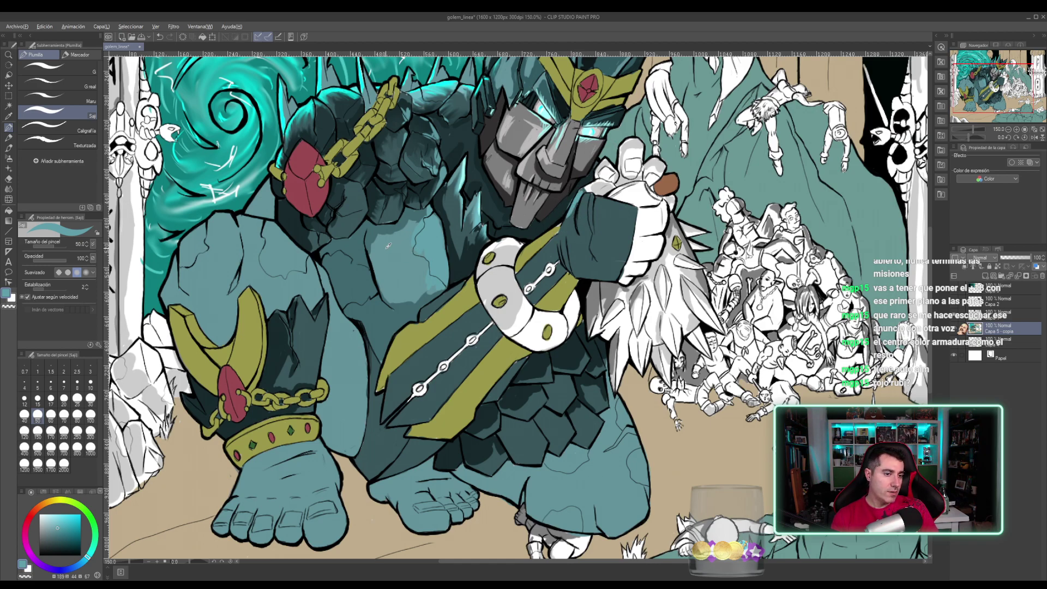
- Fill the raised hand's white fingers and thumb with a mid-dark teal sampled from the torso's side
alt+click(358, 248)
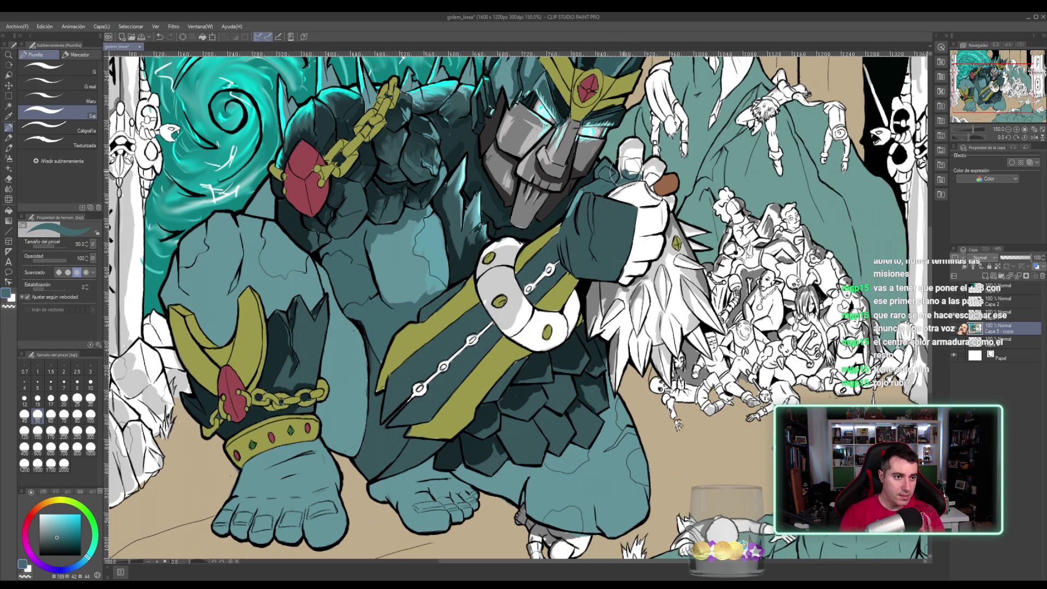
drag(623, 168, 624, 145)
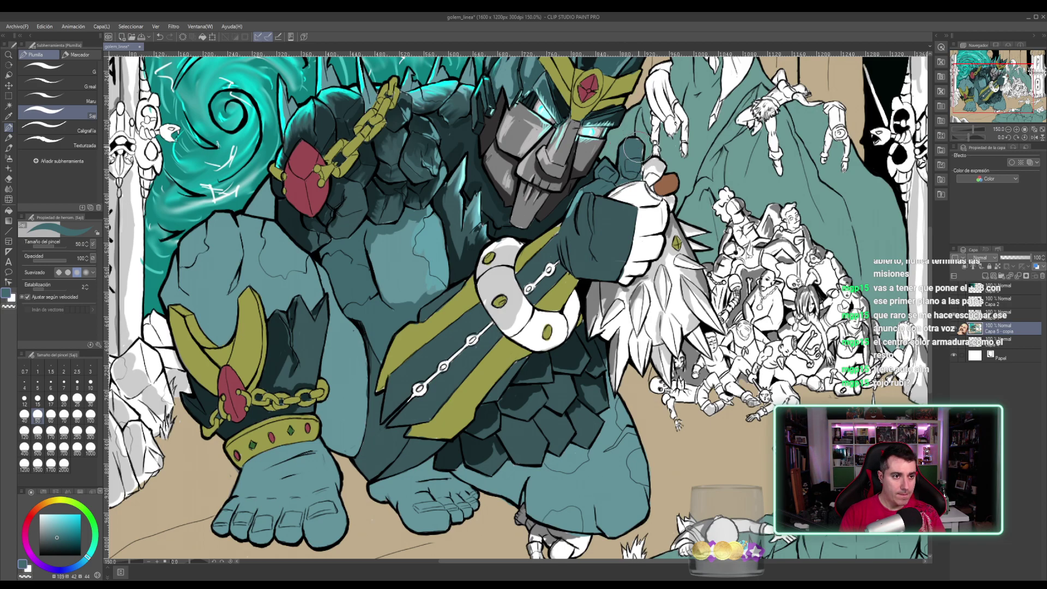
drag(635, 143, 623, 178)
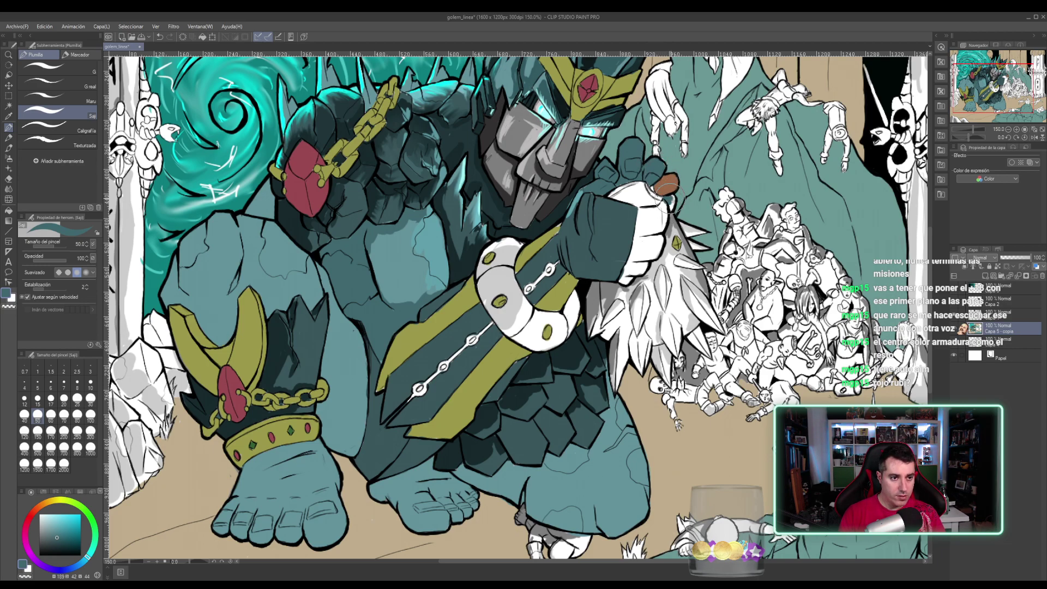
mouse_move(668, 194)
mouse_down()
mouse_move(669, 210)
mouse_move(642, 213)
mouse_move(662, 207)
mouse_move(657, 232)
mouse_move(640, 229)
mouse_move(638, 256)
mouse_move(643, 221)
mouse_move(627, 283)
mouse_move(645, 254)
mouse_move(635, 269)
mouse_up()
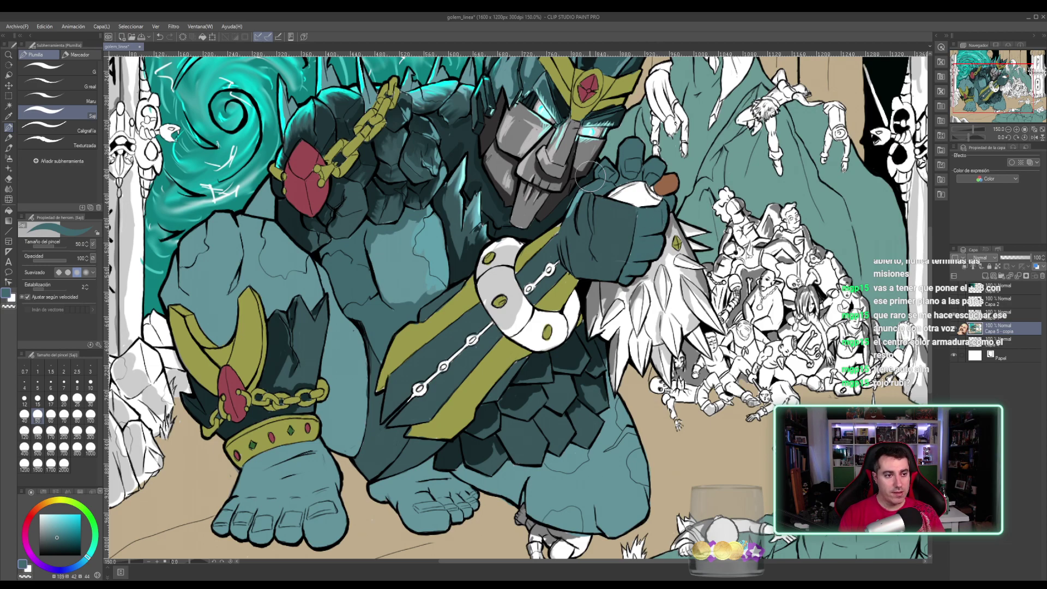
- Shade the raised hand's fingers with a very dark teal from the forearm guard, and add lighter teal highlights along their edges
alt+click(278, 347)
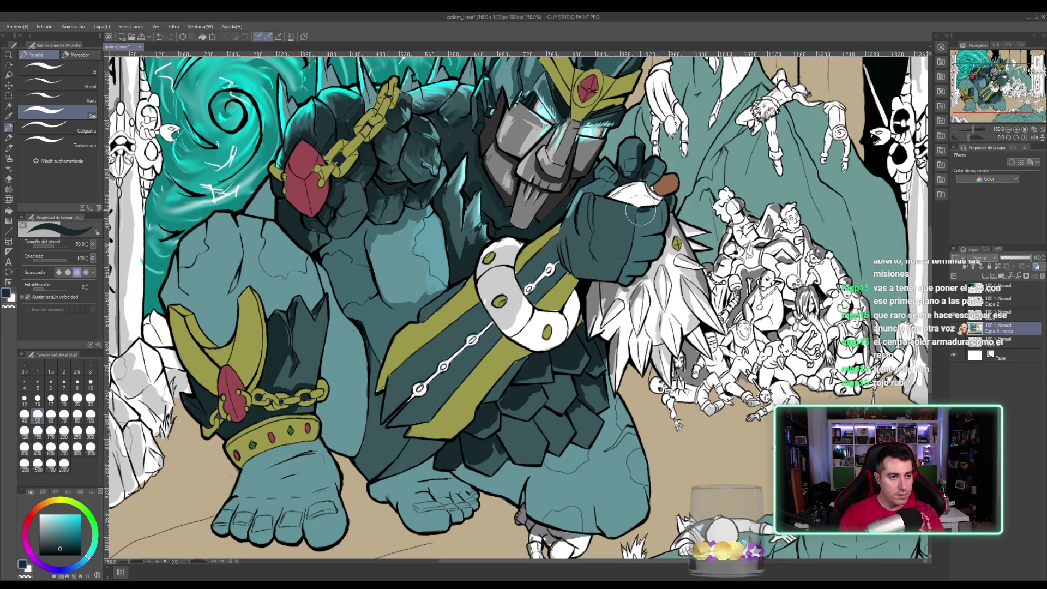
drag(640, 210, 648, 211)
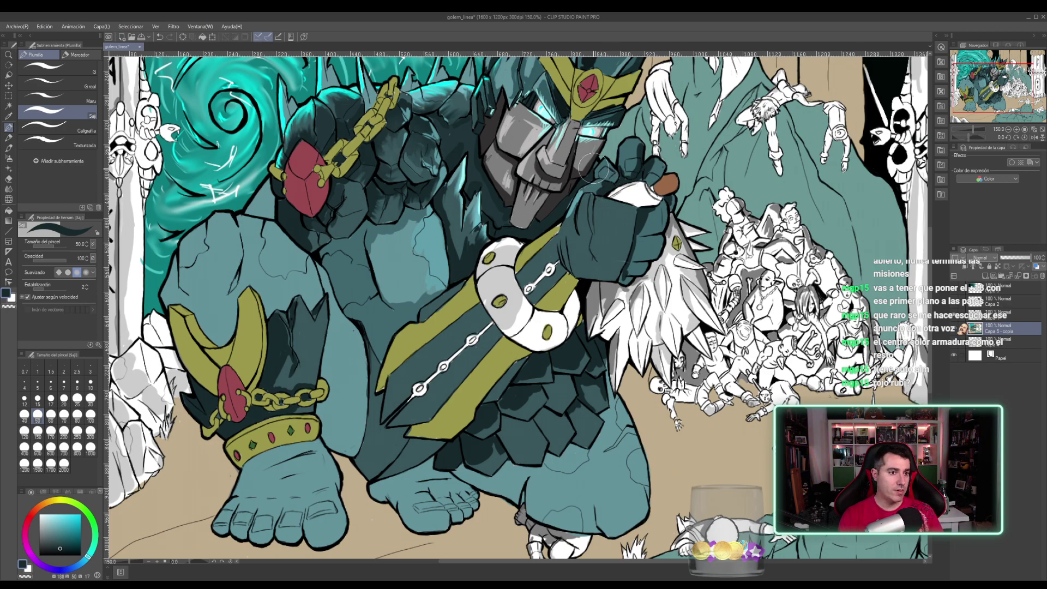
alt+click(581, 198)
drag(602, 182, 584, 191)
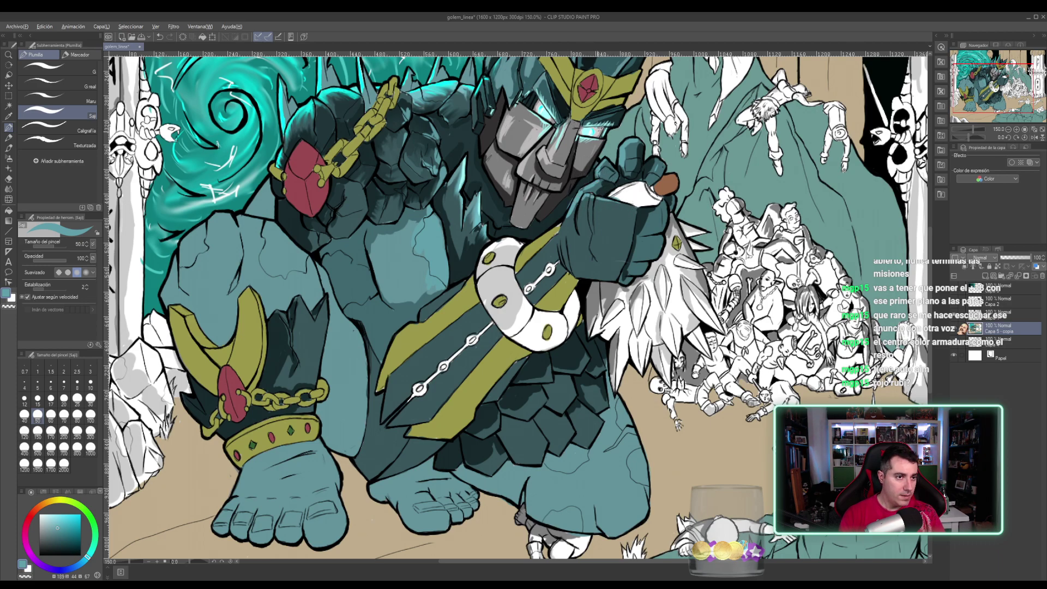
alt+click(594, 133)
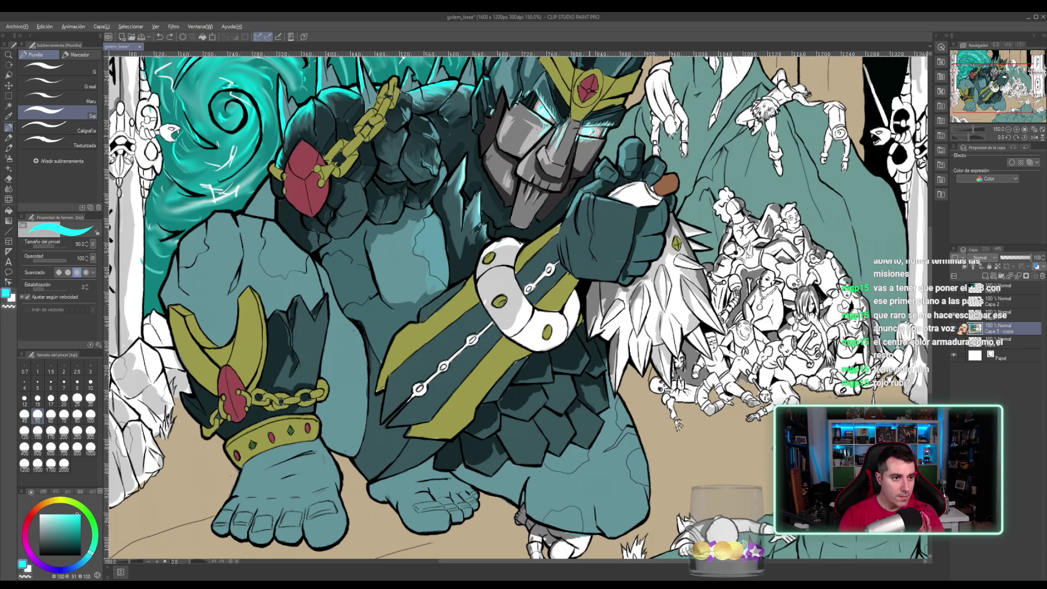
alt+click(587, 130)
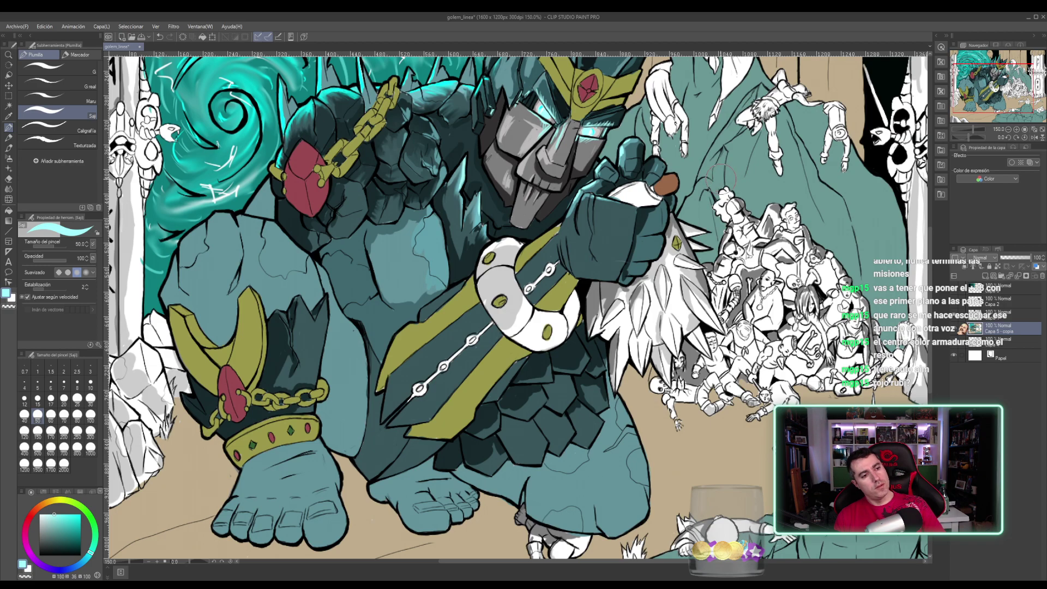
- Color the object gripped in the raised hand reddish brown and shade its lower part with a darker brown
drag(631, 191, 569, 269)
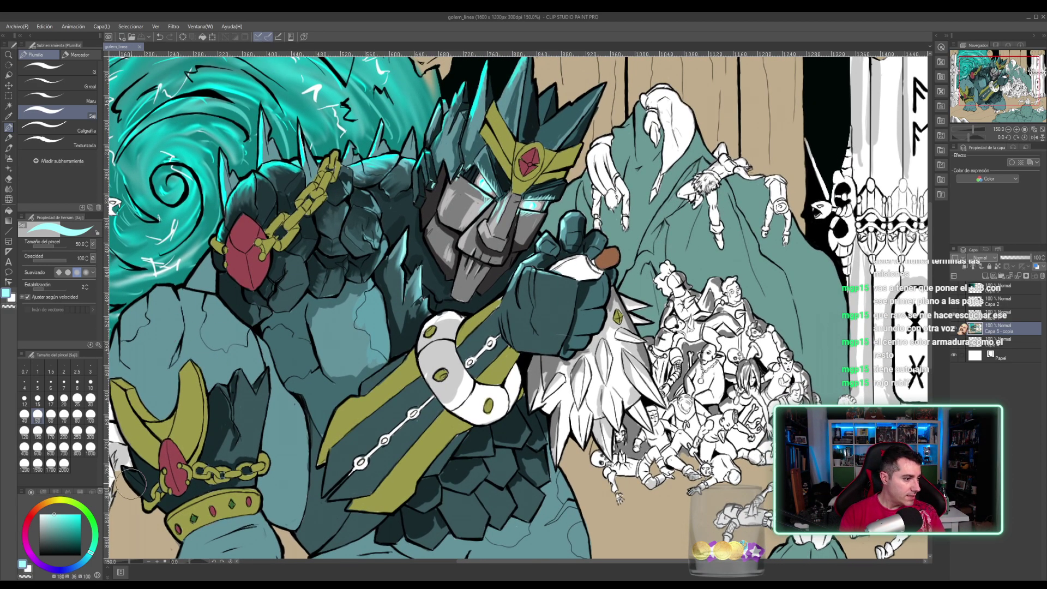
drag(36, 519, 35, 510)
click(65, 527)
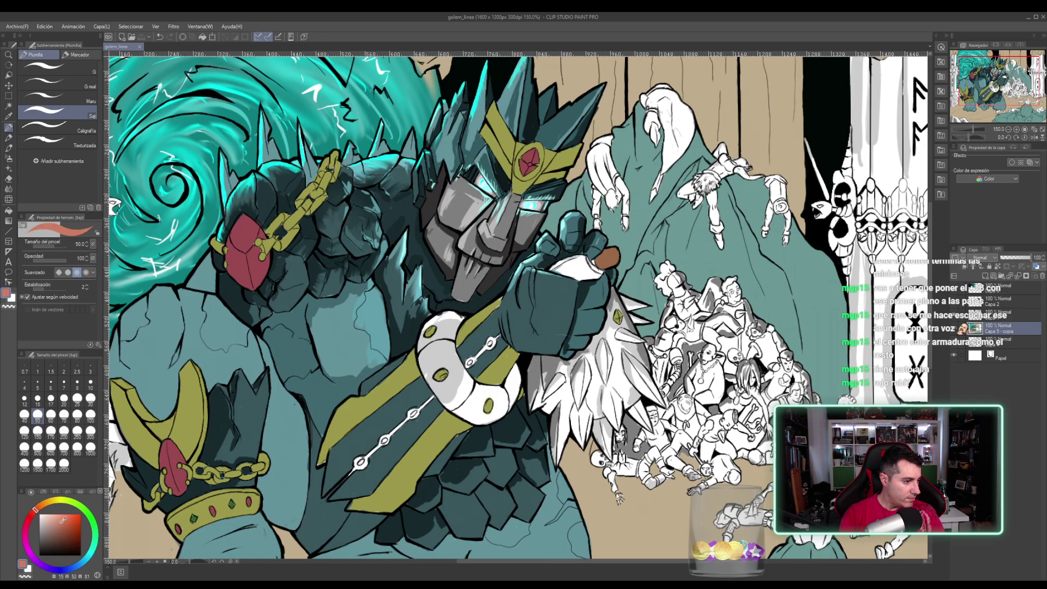
mouse_move(551, 264)
mouse_down()
mouse_move(558, 278)
mouse_move(570, 260)
mouse_up()
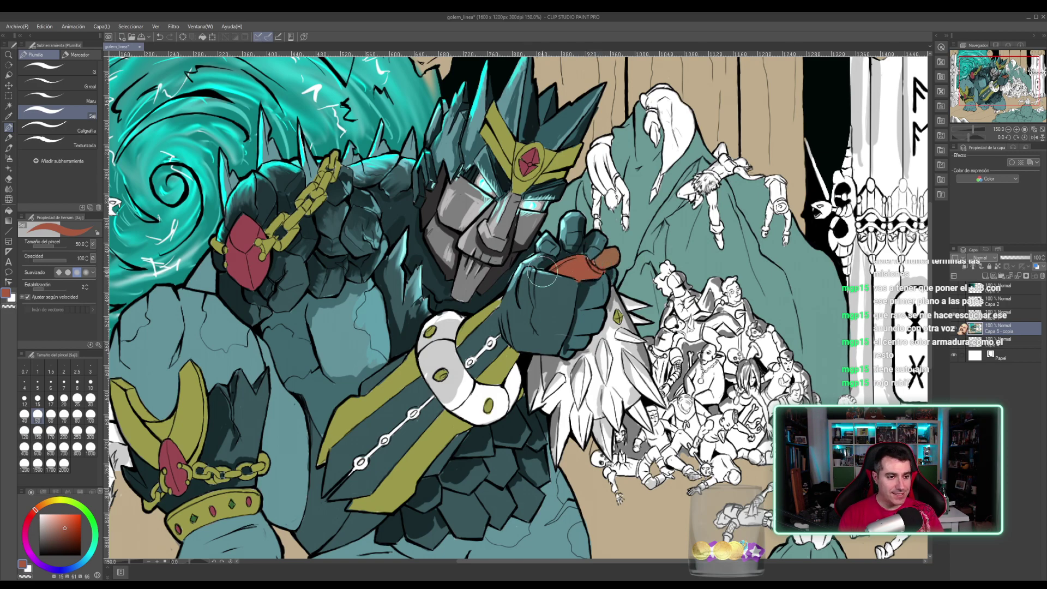
drag(65, 530, 59, 537)
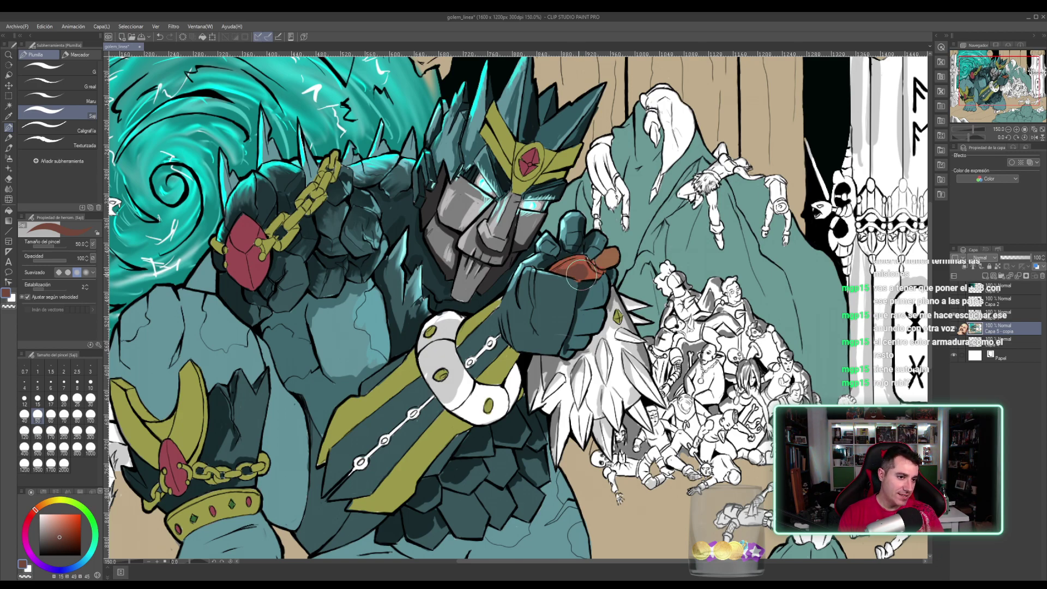
drag(590, 272, 599, 268)
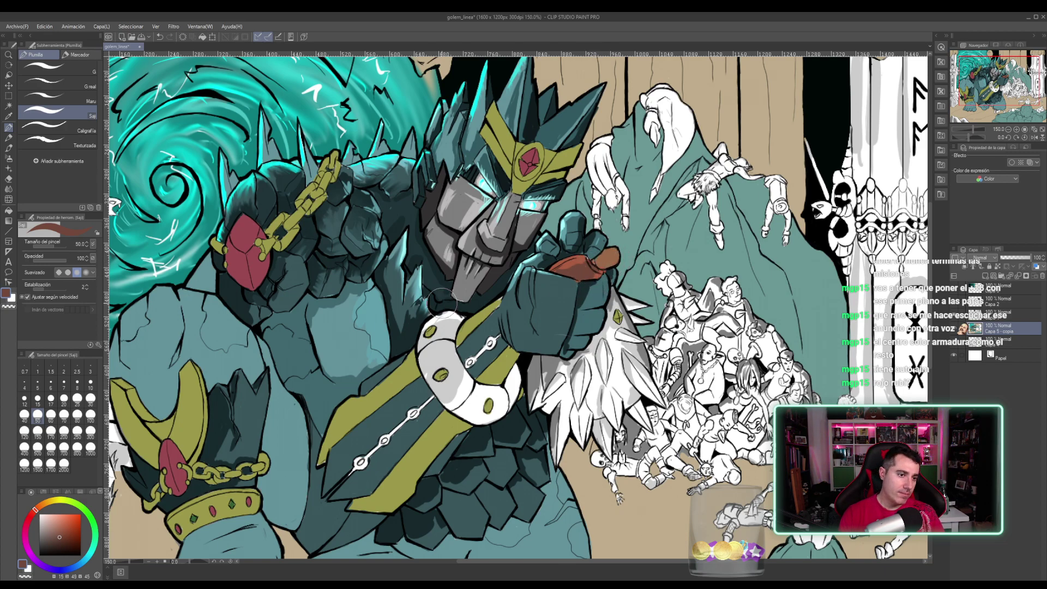
- Shade the back and wrist edge of the raised hand with very dark teal, sampling mid and light teals for its lit areas
alt+click(567, 297)
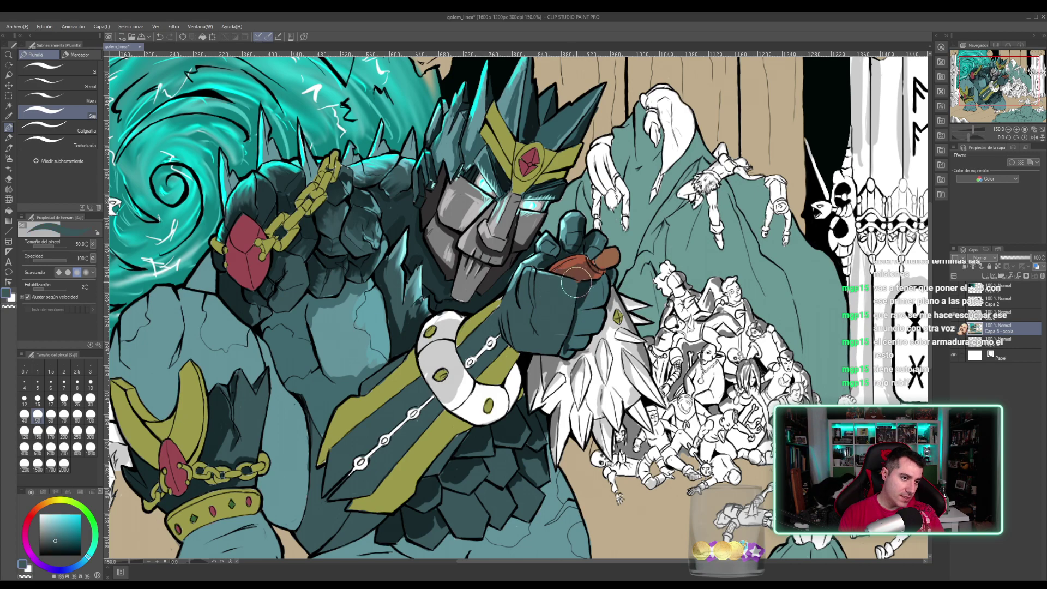
alt+click(582, 292)
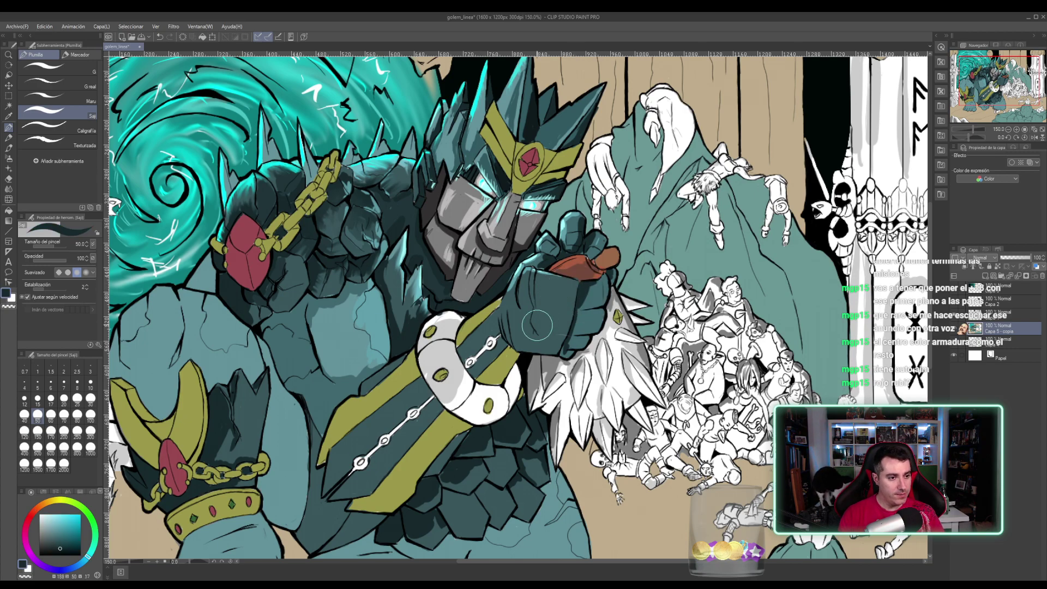
mouse_move(523, 344)
mouse_down()
mouse_move(507, 320)
mouse_move(508, 337)
mouse_move(506, 326)
mouse_move(529, 349)
mouse_move(514, 312)
mouse_move(534, 277)
mouse_move(536, 342)
mouse_up()
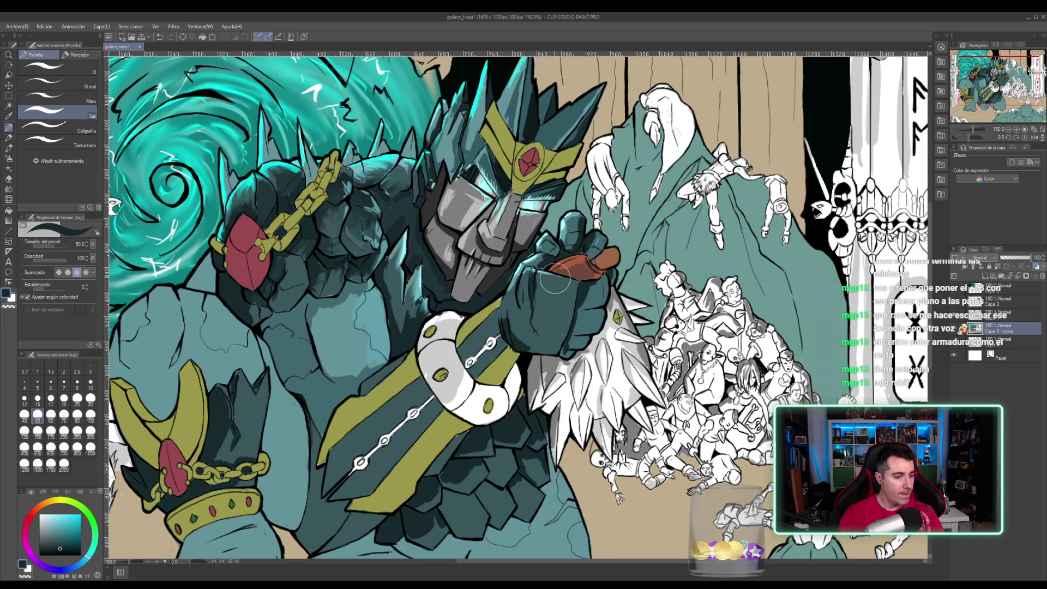
mouse_move(555, 278)
mouse_down()
mouse_move(559, 315)
mouse_move(544, 298)
mouse_up()
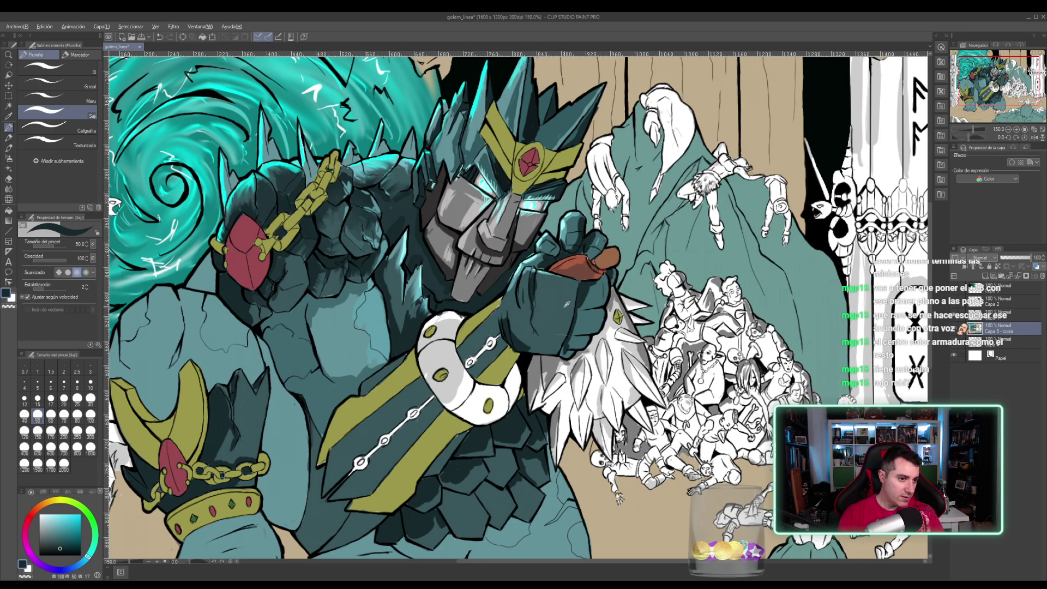
alt+click(565, 307)
alt+click(343, 348)
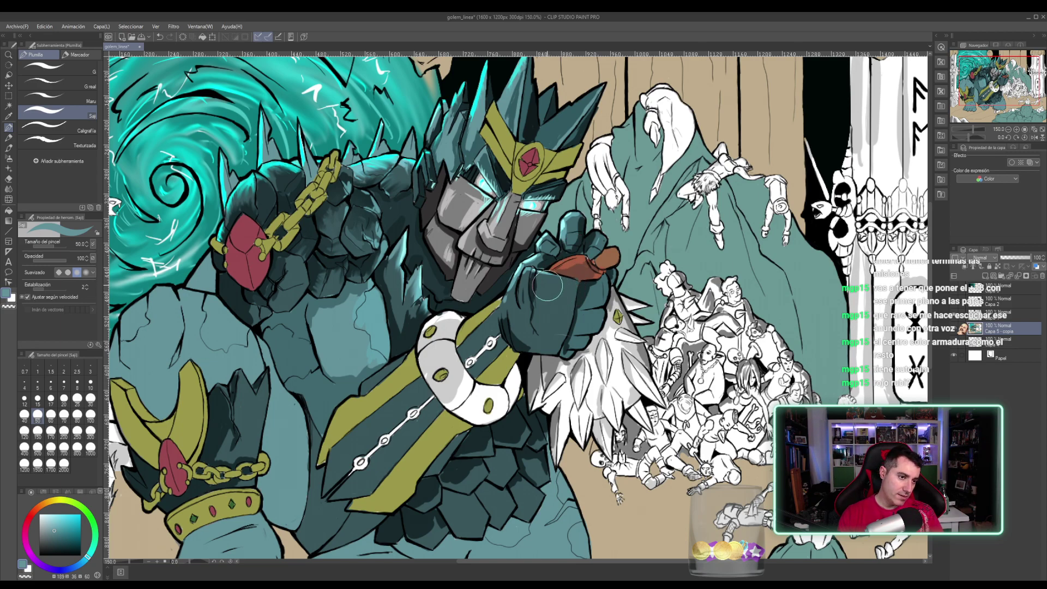
alt+click(523, 330)
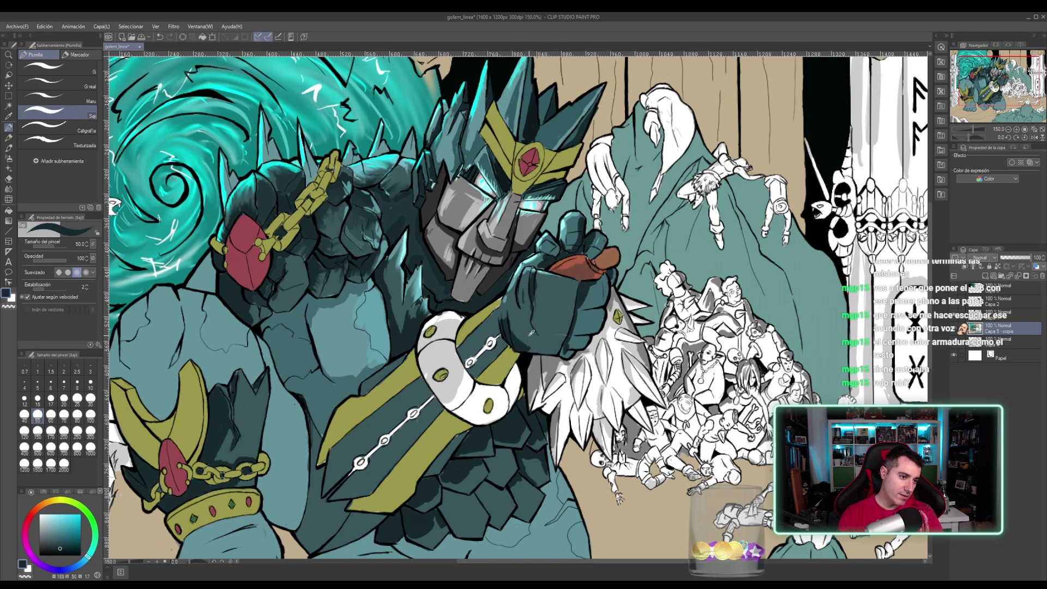
alt+click(526, 341)
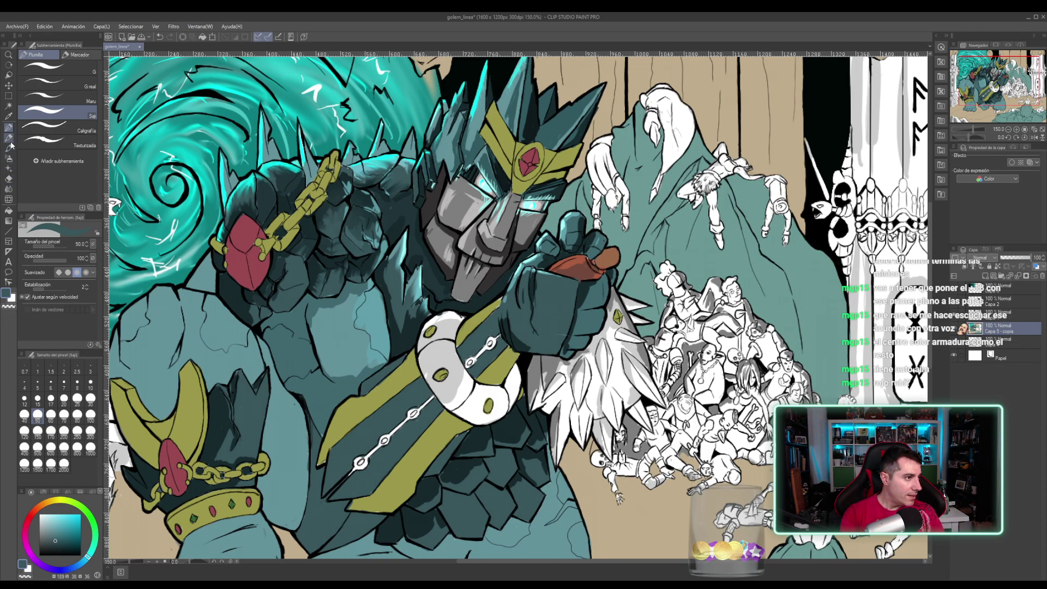
- Blend the shading on the back of the raised hand with the fingertip smudge brush (Punta del dedo)
click(9, 188)
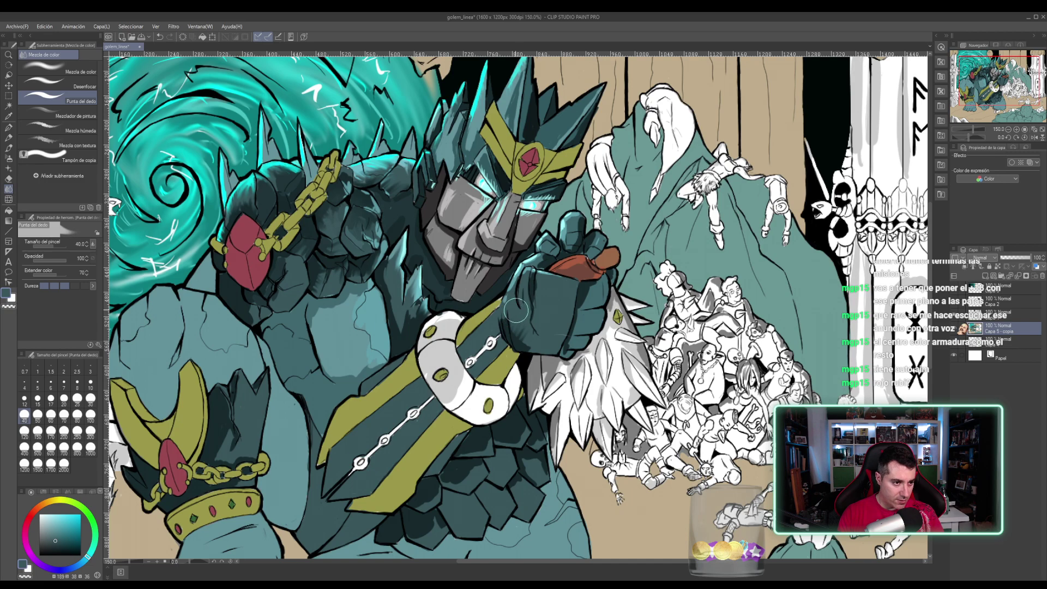
alt+click(526, 336)
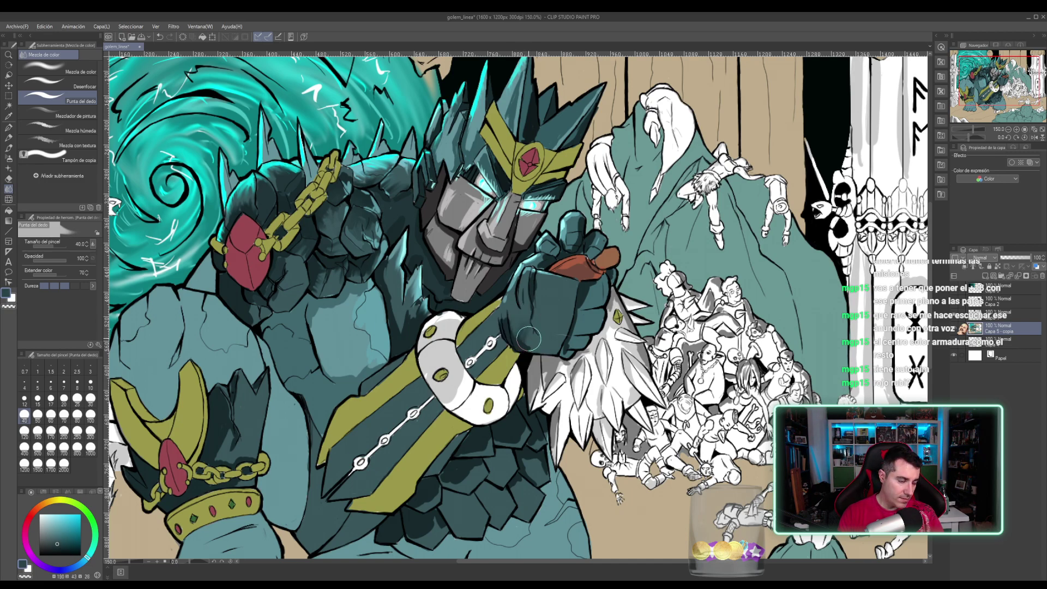
key(p)
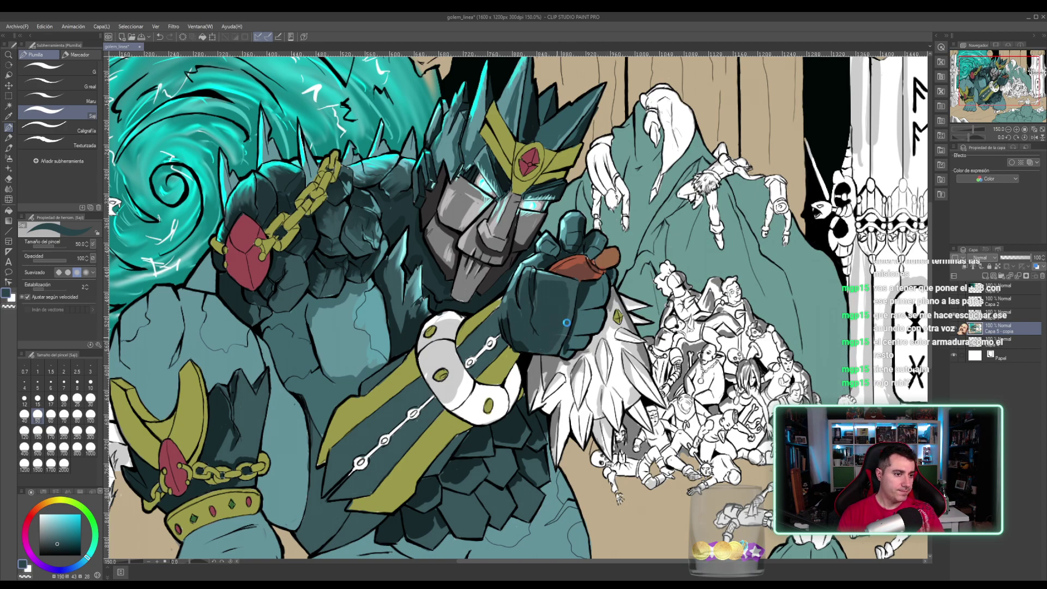
- Smudge the cyan eye glow into the gray stone of the face around both eyes with the Punta del dedo brush
drag(566, 323, 583, 275)
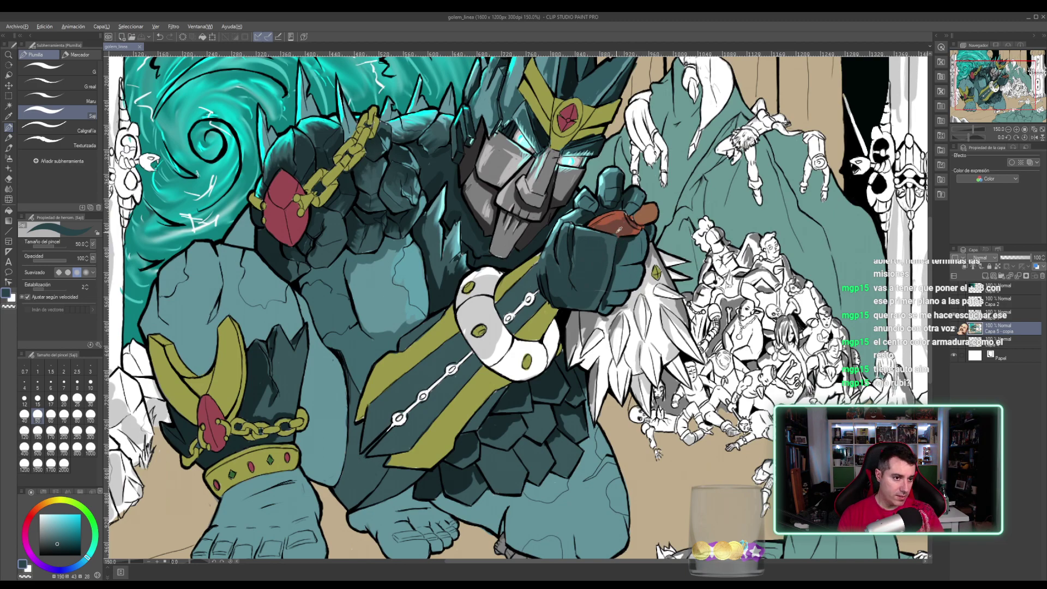
key(alt)
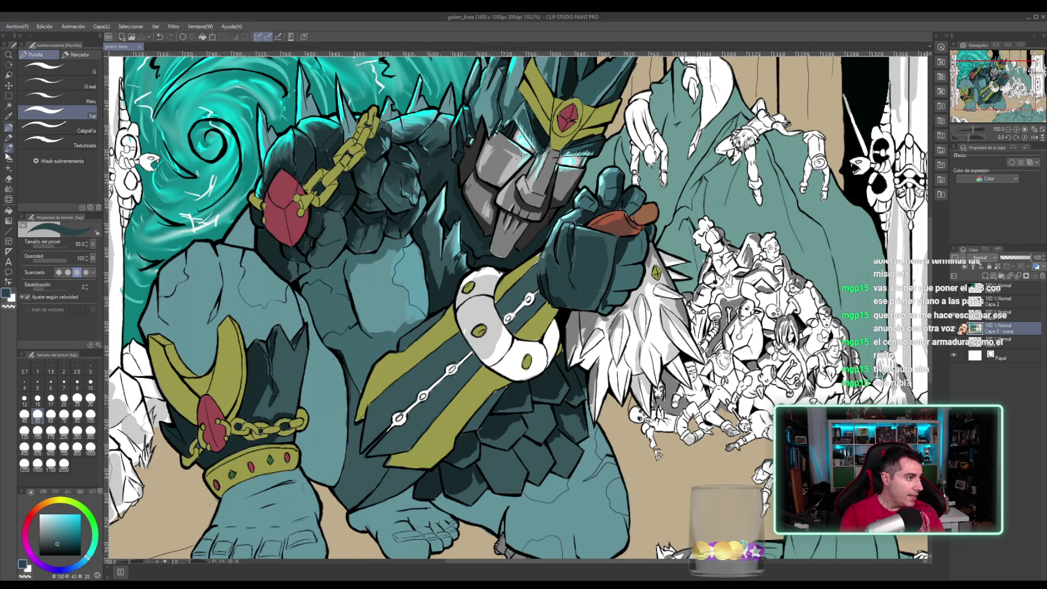
click(8, 188)
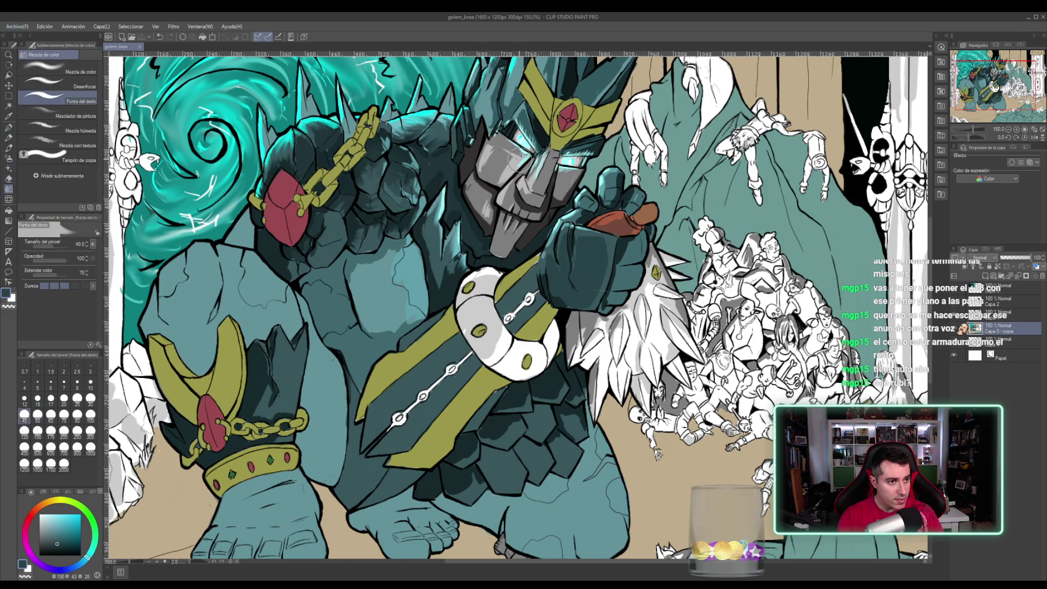
mouse_move(521, 159)
mouse_down()
mouse_move(514, 167)
mouse_move(518, 147)
mouse_move(518, 221)
mouse_move(501, 159)
mouse_move(517, 150)
mouse_up()
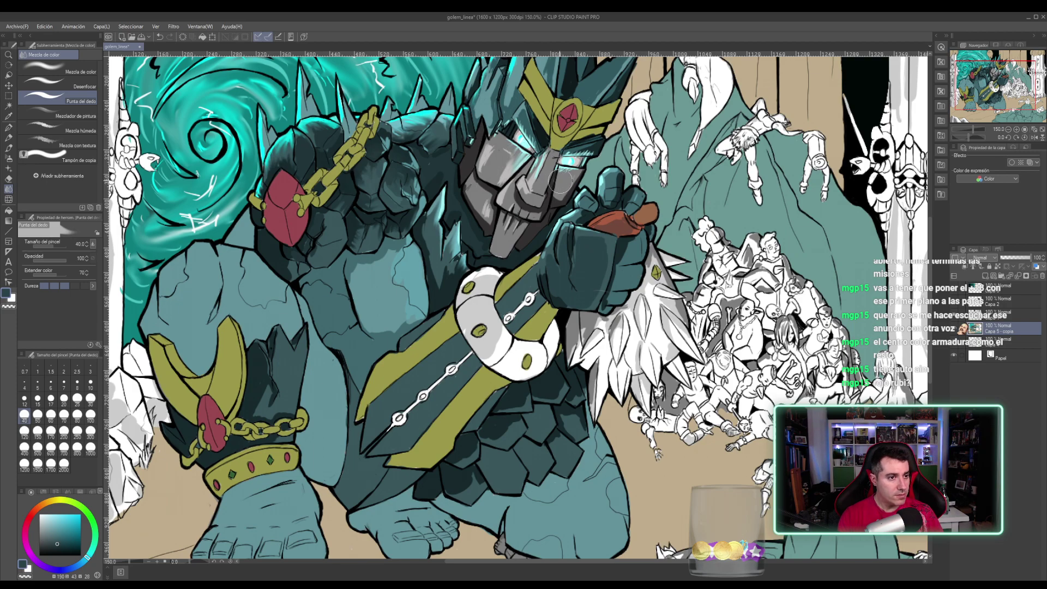
mouse_move(560, 181)
mouse_down()
mouse_move(570, 169)
mouse_move(566, 196)
mouse_move(565, 183)
mouse_up()
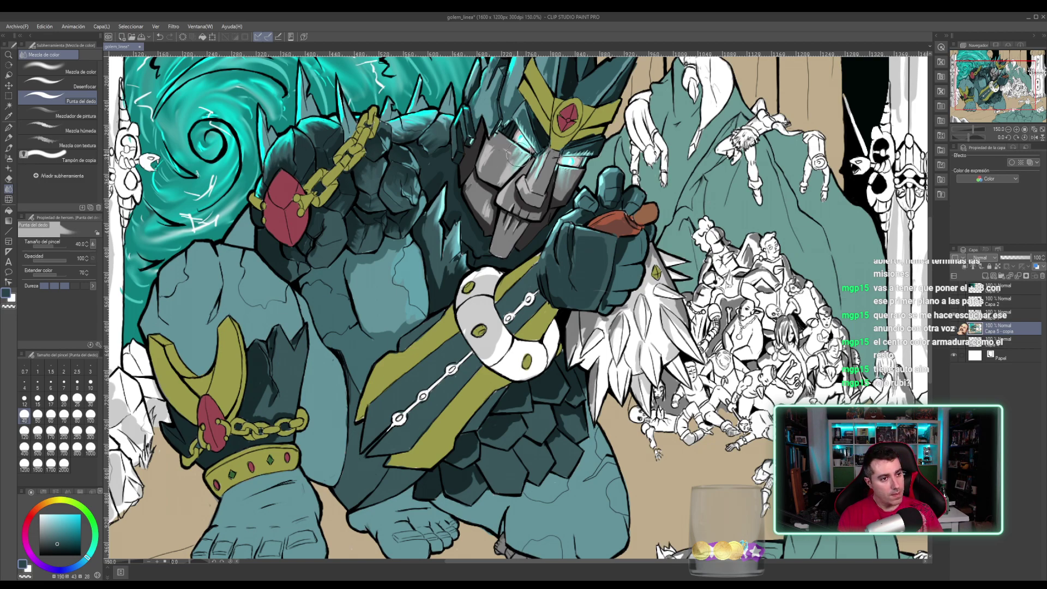
- Extend the fingertip smudging of the cyan eye glow over the gray stone of the nose and cheek
mouse_move(519, 157)
mouse_down()
mouse_move(507, 143)
mouse_move(514, 157)
mouse_up()
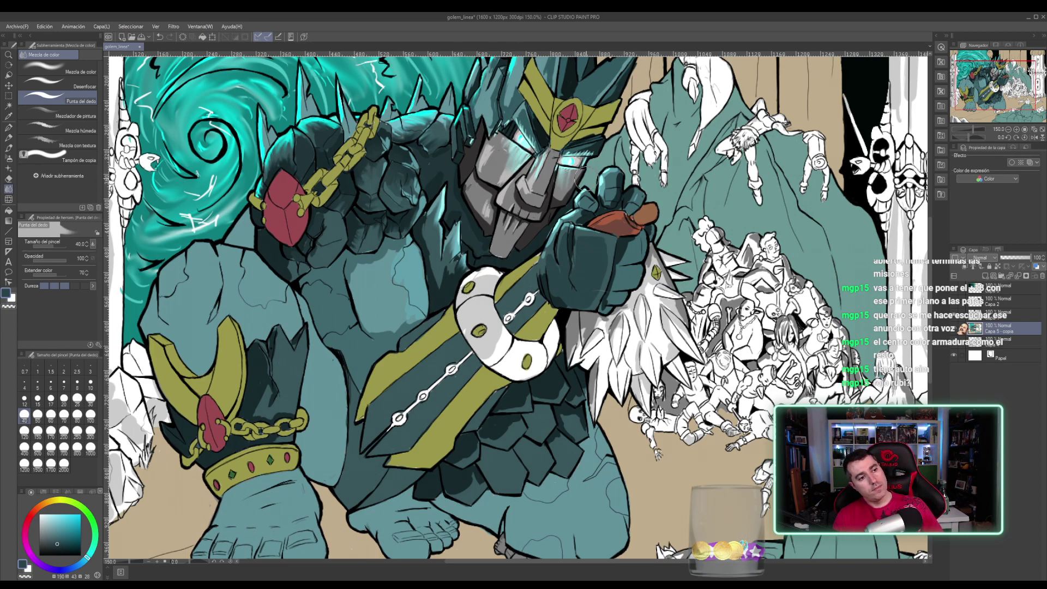
mouse_move(564, 174)
mouse_down()
mouse_move(556, 169)
mouse_move(562, 182)
mouse_move(573, 169)
mouse_move(556, 192)
mouse_up()
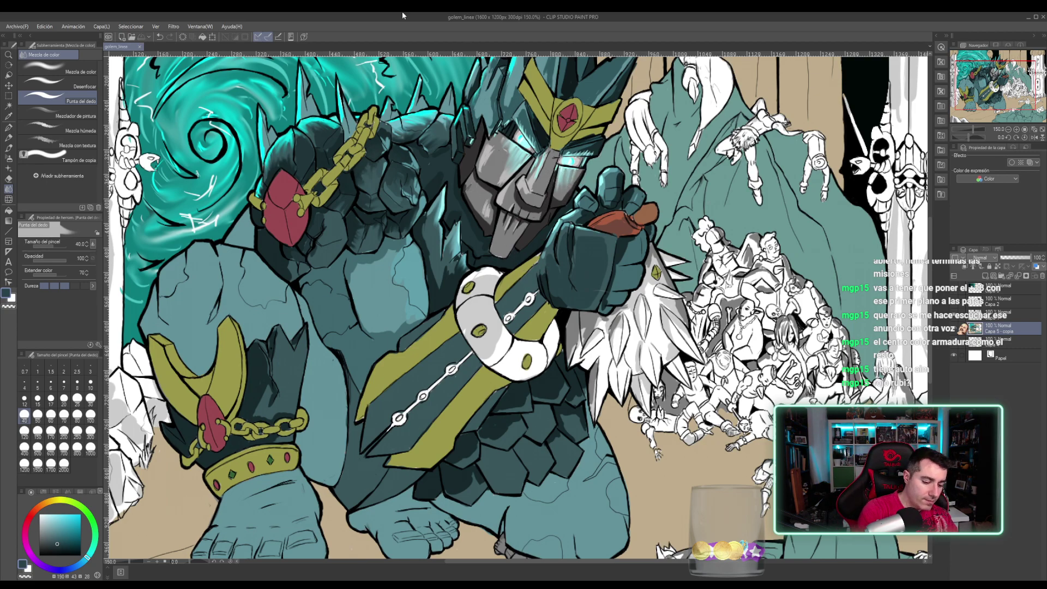
key(ctrl+minus)
key(ctrl+minus)
key(ctrl+plus)
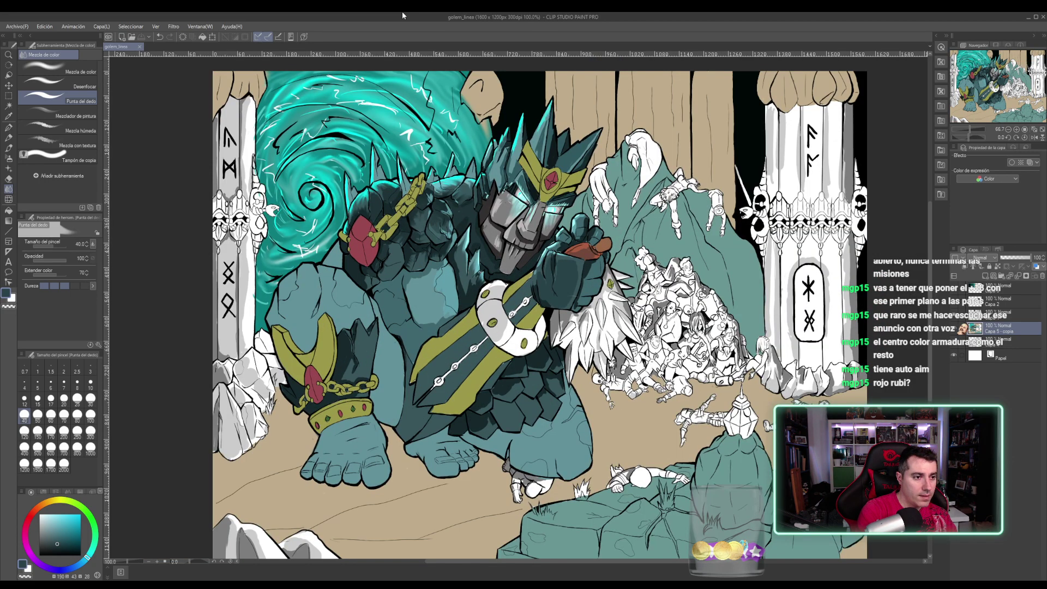
key(ctrl+plus)
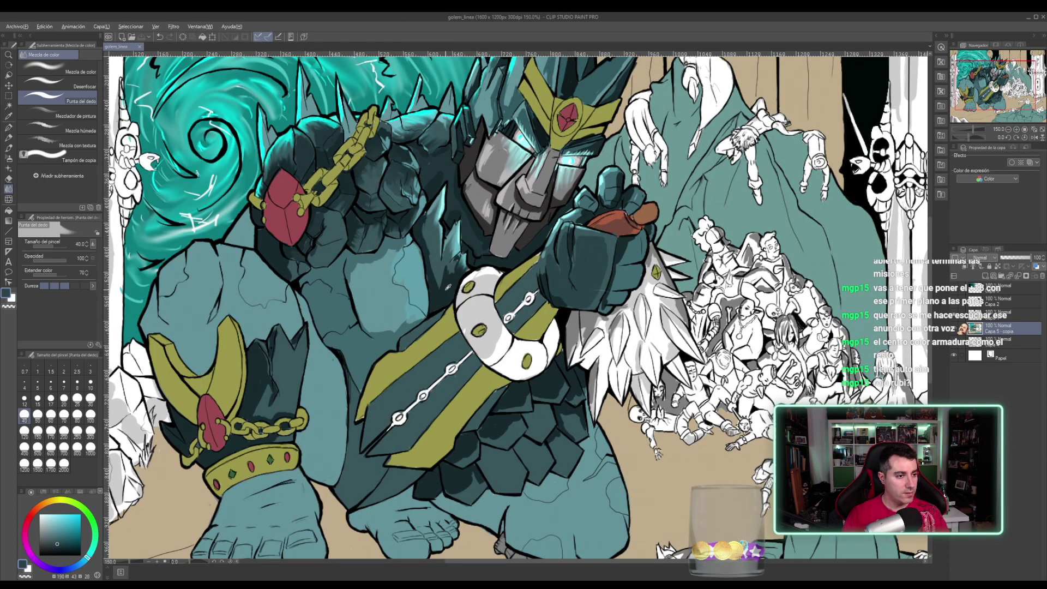
- Touch up the stone beside the face with the pen, sampling dark and mid teals from the body
alt+click(448, 286)
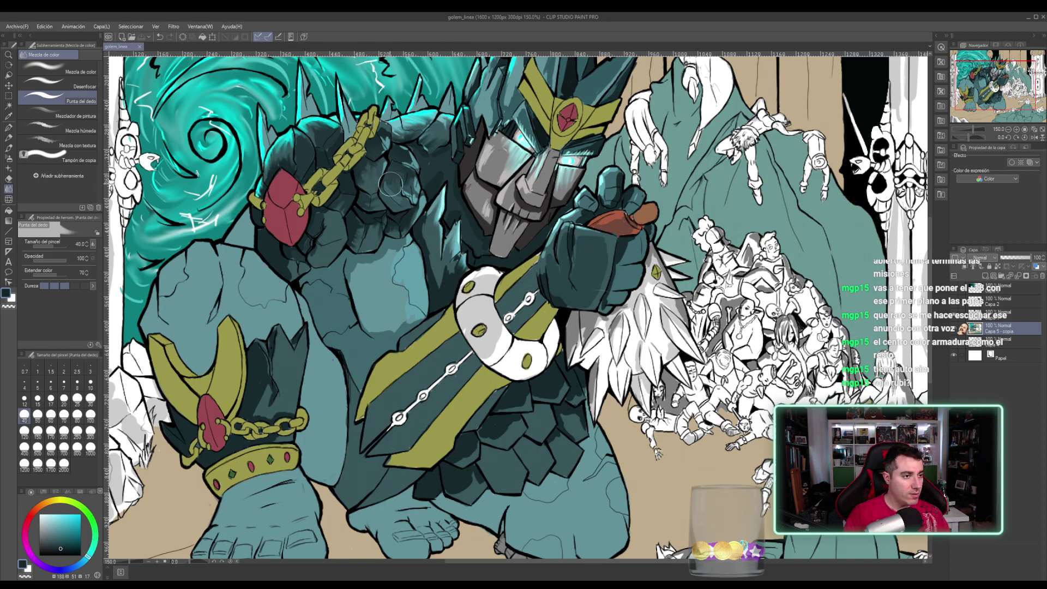
alt+click(399, 195)
drag(451, 169, 454, 183)
key(p)
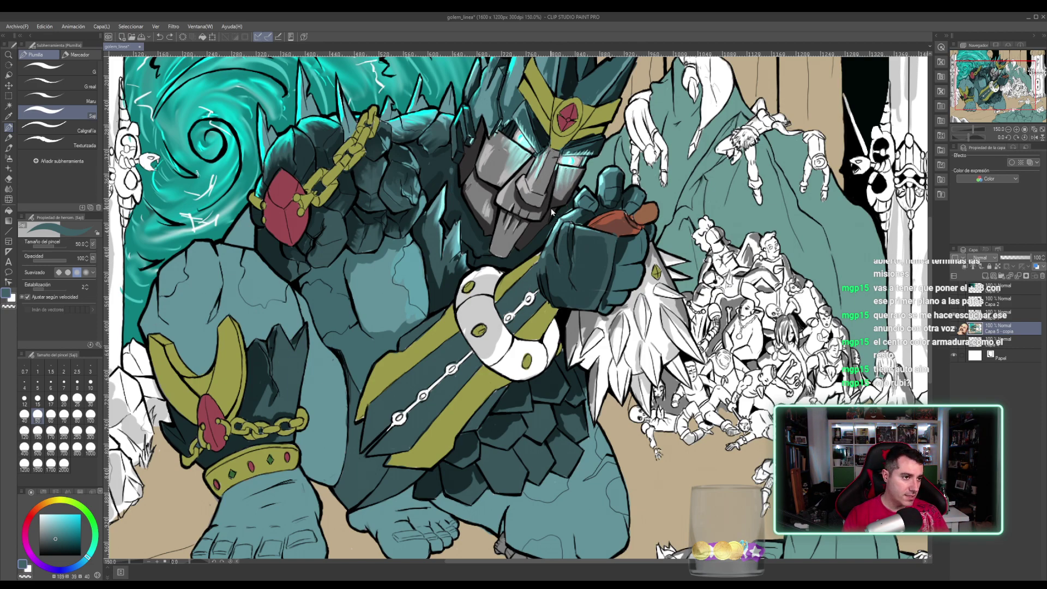
drag(523, 158, 510, 188)
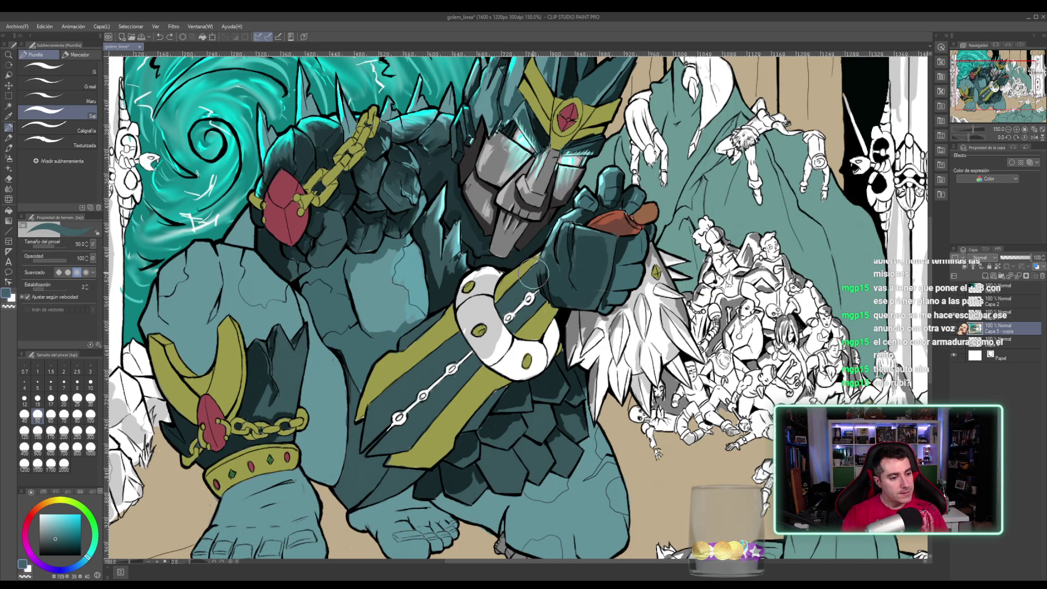
alt+click(425, 319)
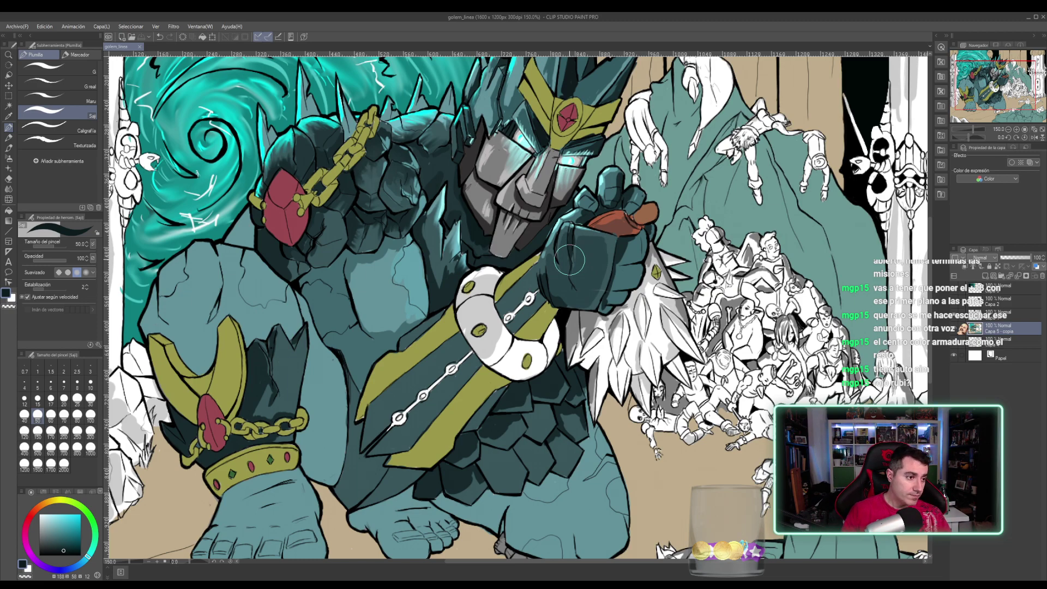
- Shade the stones around and below the red shoulder gem with a darkened teal, sampling bright cyan and dark teal for their edges
alt+click(364, 345)
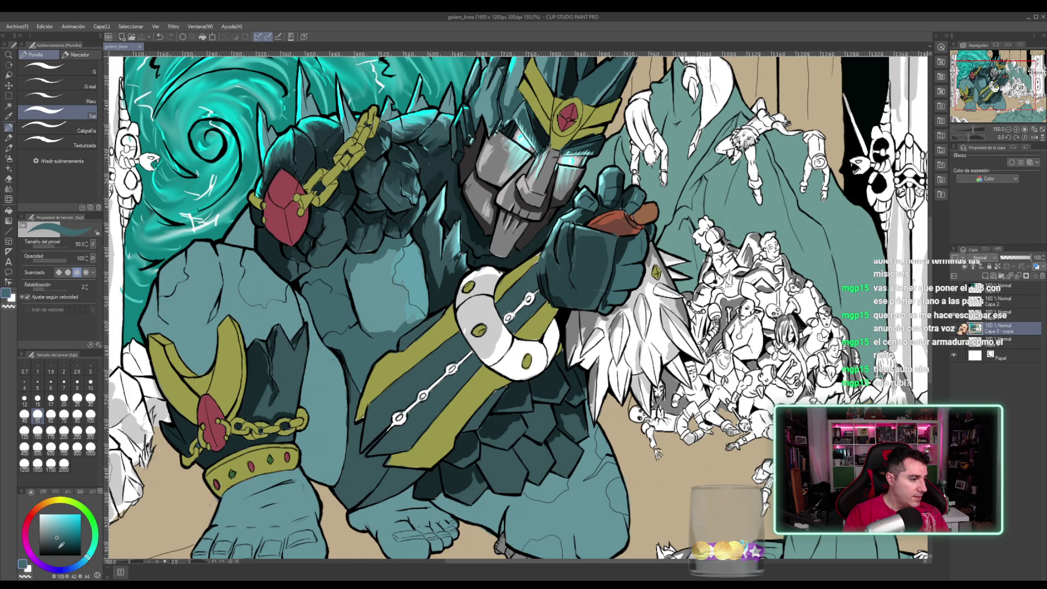
click(58, 543)
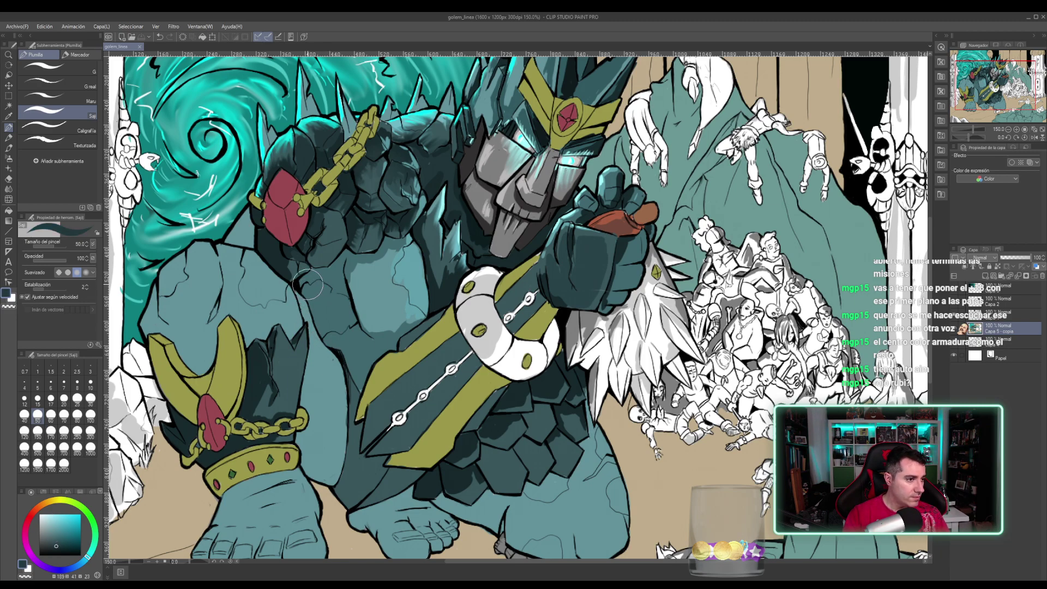
mouse_move(306, 285)
mouse_down()
mouse_move(338, 263)
mouse_move(348, 319)
mouse_move(339, 282)
mouse_move(308, 300)
mouse_move(311, 285)
mouse_move(315, 306)
mouse_up()
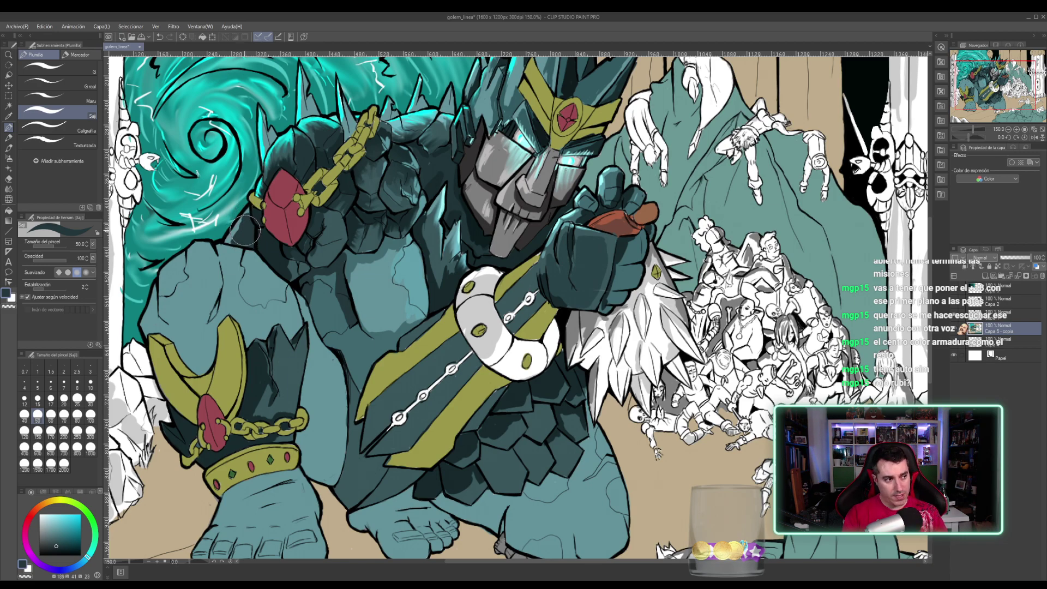
alt+click(237, 227)
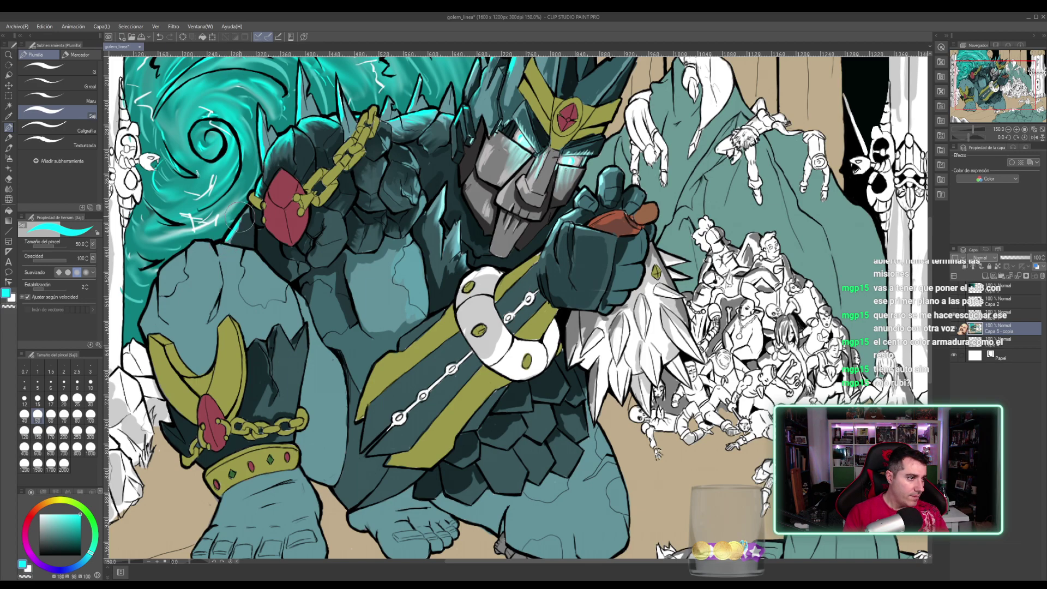
alt+click(243, 229)
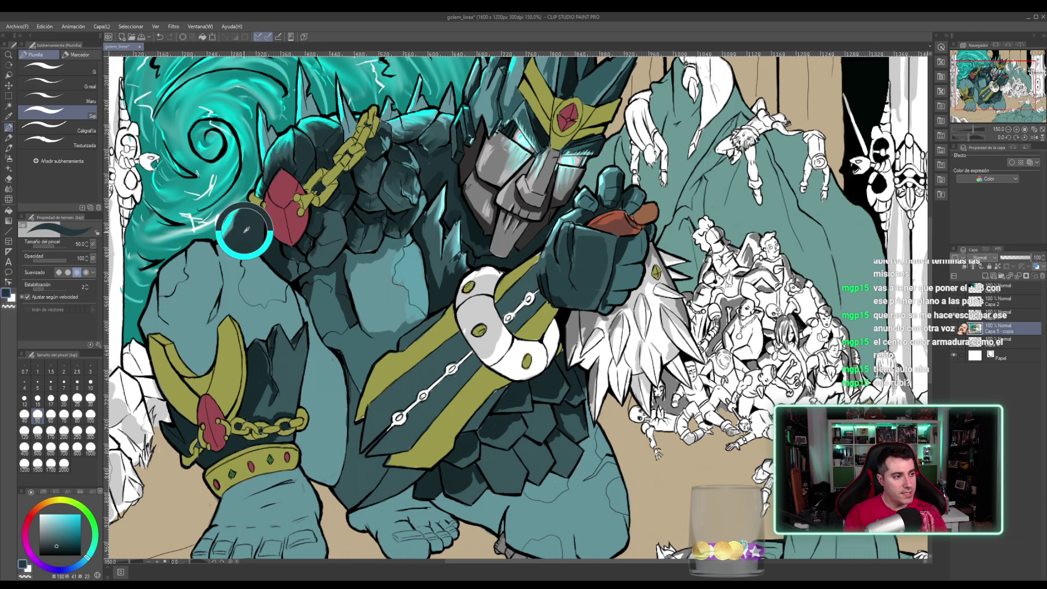
- Shade the outer areas of the raised knee and the lower part of the leg behind the gold chain with mid teal
alt+click(352, 263)
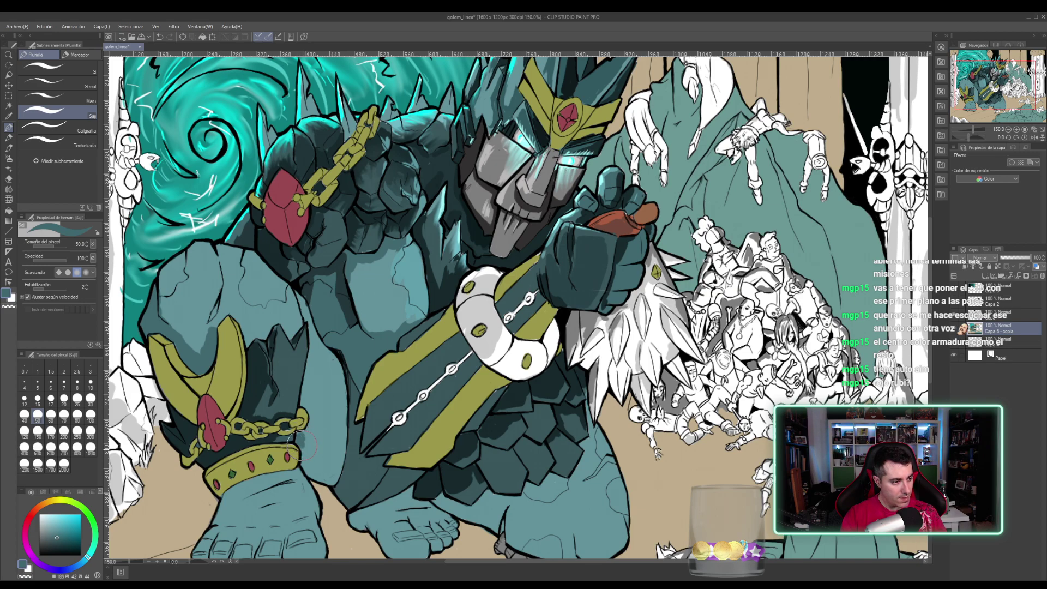
mouse_move(304, 446)
mouse_down()
mouse_move(324, 462)
mouse_move(331, 478)
mouse_move(333, 457)
mouse_move(305, 435)
mouse_move(337, 452)
mouse_up()
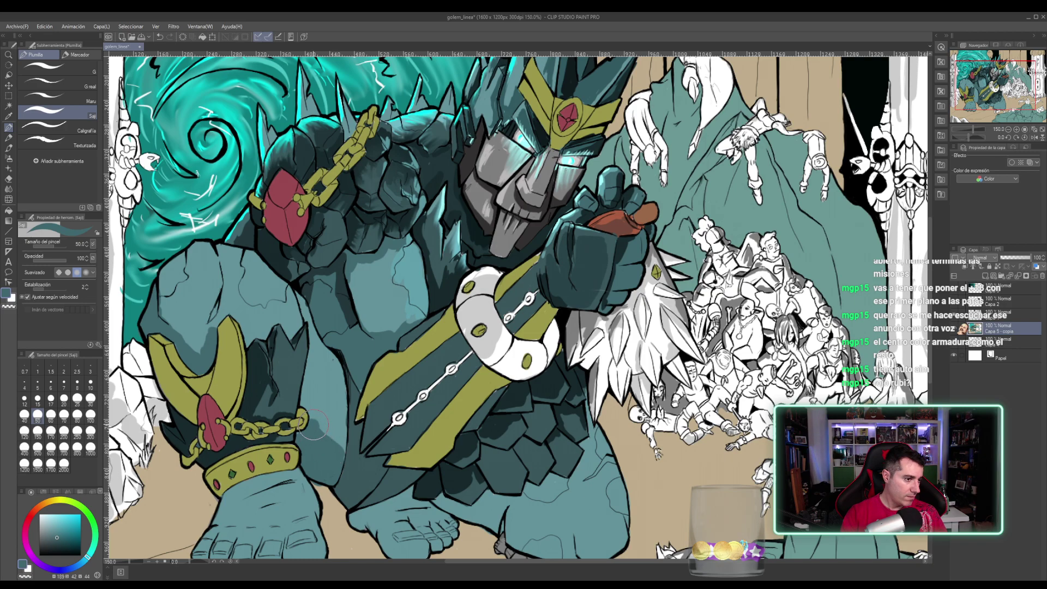
drag(318, 426, 338, 439)
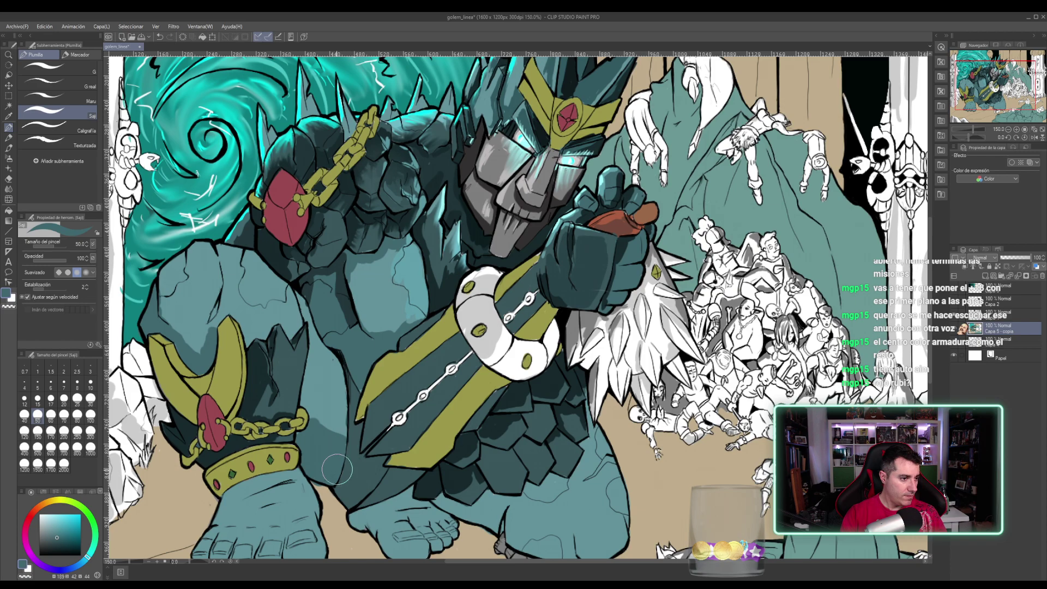
- Shade the foot below the jeweled gold band and the foot behind it with mid teal, leaving lighter areas on top
drag(308, 431, 344, 307)
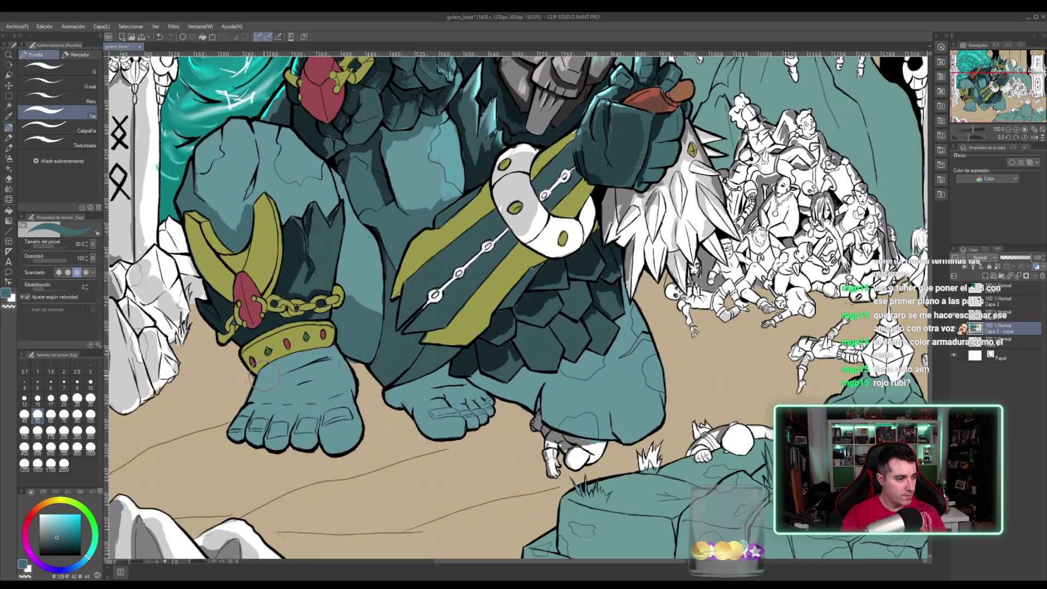
mouse_move(264, 376)
mouse_down()
mouse_move(248, 411)
mouse_move(261, 384)
mouse_up()
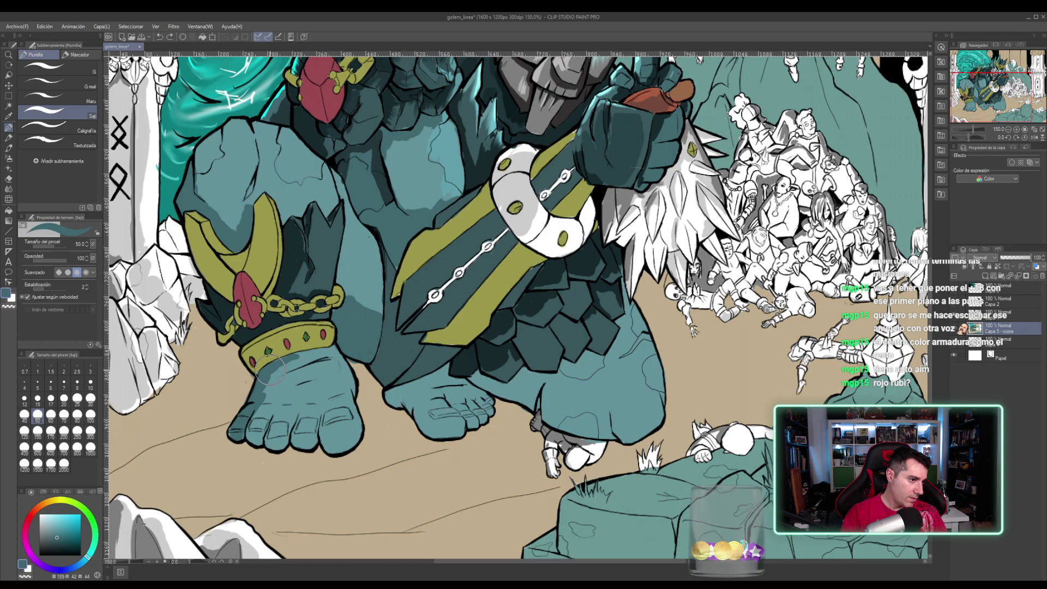
mouse_move(271, 370)
mouse_down()
mouse_move(316, 352)
mouse_move(285, 376)
mouse_move(324, 361)
mouse_move(314, 365)
mouse_move(310, 343)
mouse_move(315, 355)
mouse_move(296, 362)
mouse_move(325, 352)
mouse_up()
key(ctrl+z)
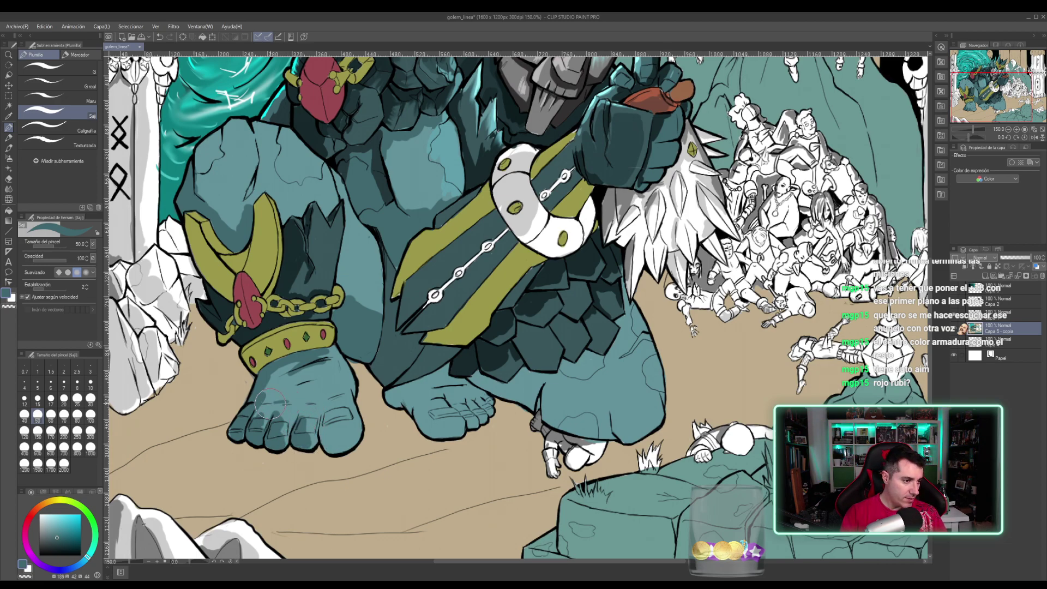
drag(281, 402, 307, 406)
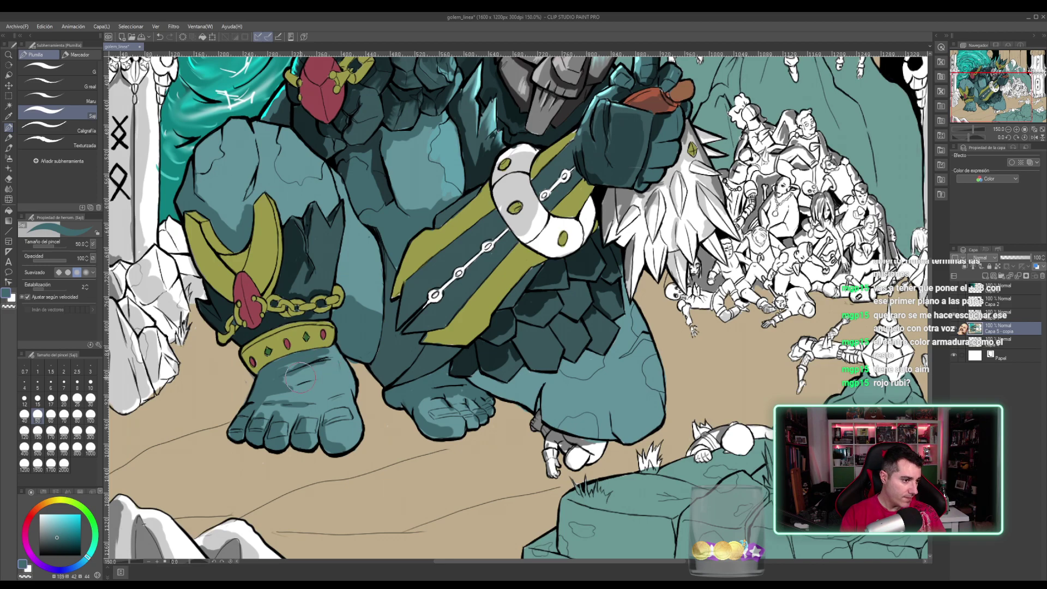
drag(323, 374, 308, 379)
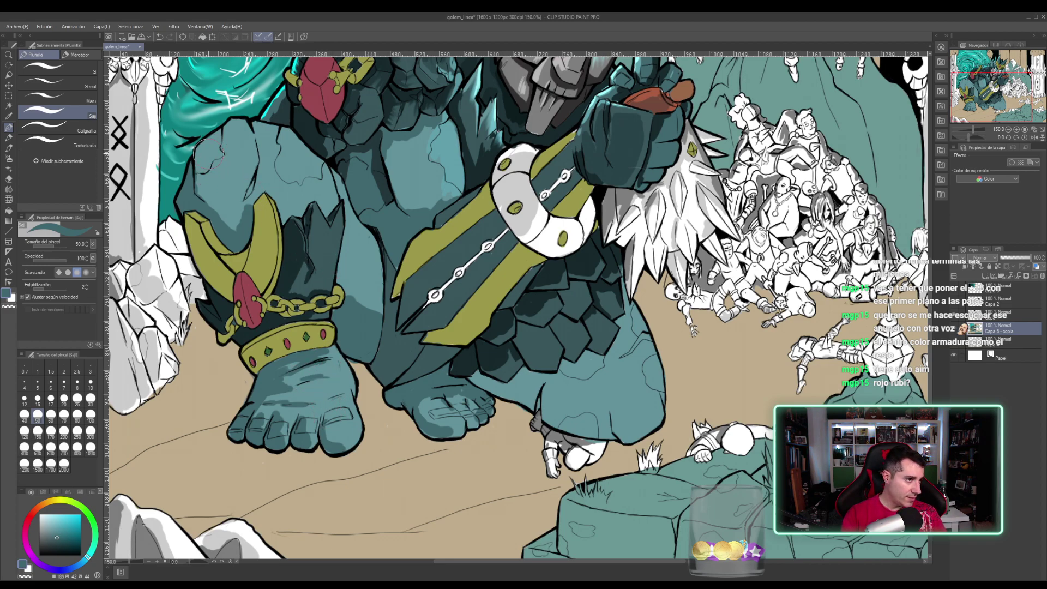
- Add mid teal shadows along the cracks of the raised knee and refine its lit area with a sampled lighter teal
mouse_move(205, 149)
mouse_down()
mouse_move(211, 199)
mouse_move(222, 144)
mouse_move(225, 208)
mouse_move(248, 183)
mouse_move(224, 178)
mouse_move(255, 131)
mouse_up()
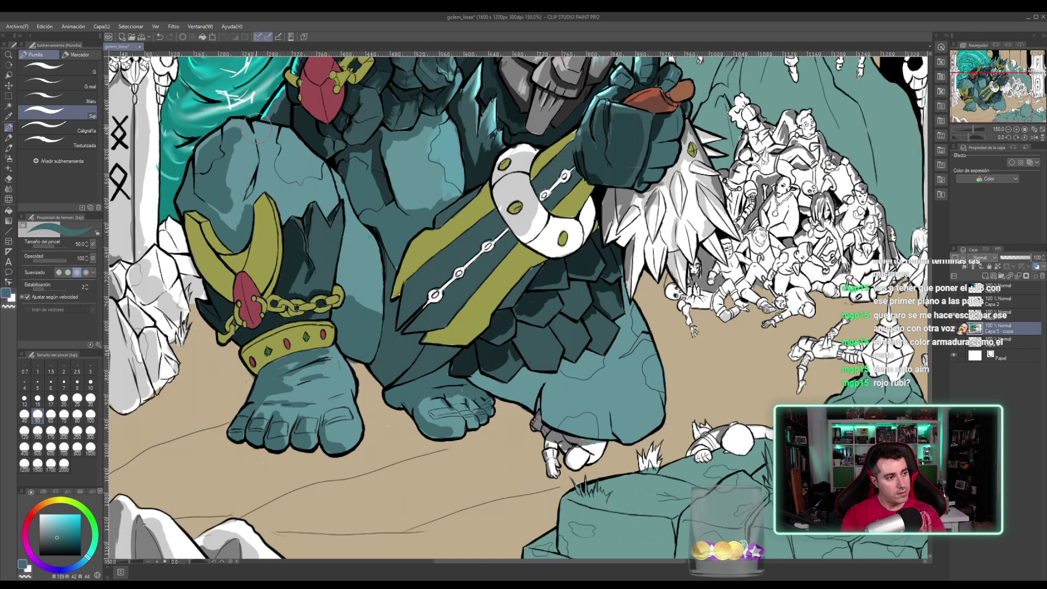
alt+click(245, 177)
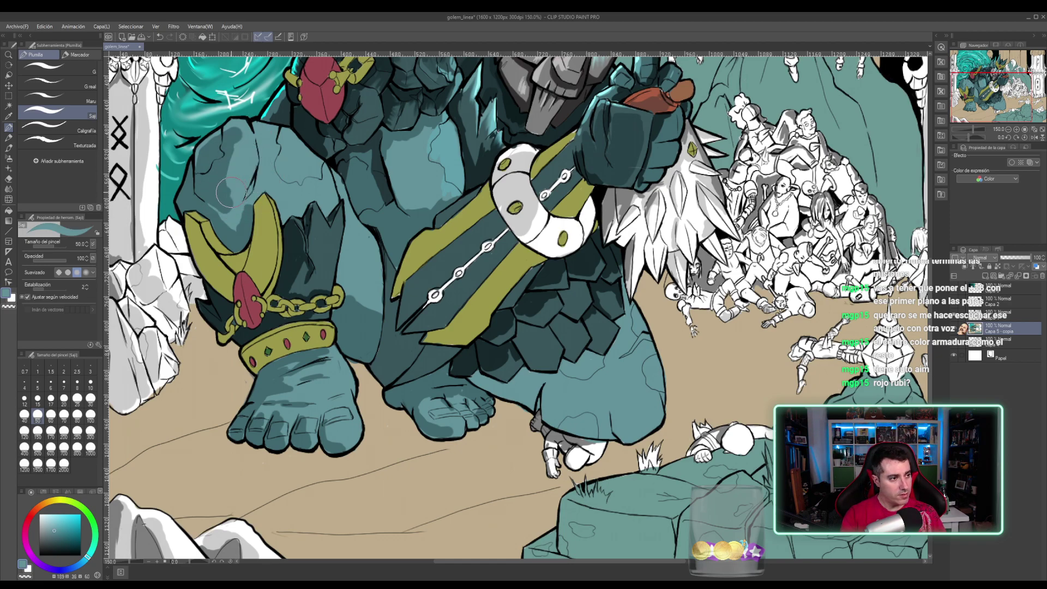
mouse_move(225, 182)
mouse_down()
mouse_move(240, 149)
mouse_move(227, 197)
mouse_move(246, 224)
mouse_move(247, 202)
mouse_move(236, 226)
mouse_up()
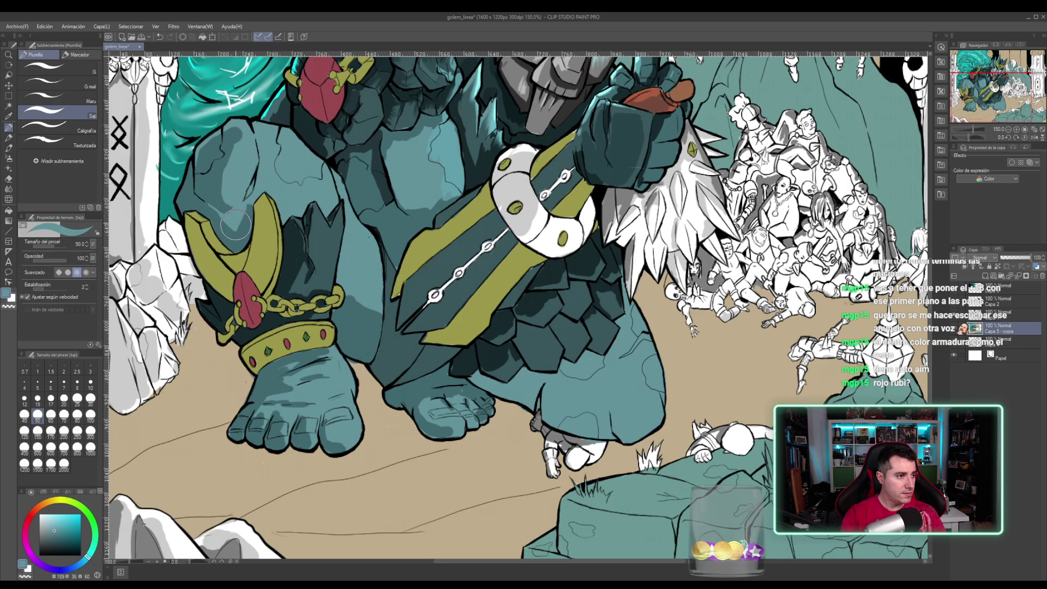
- Paint a bright cyan rim light along the upper edge of the raised knee facing the portal
drag(256, 165, 307, 256)
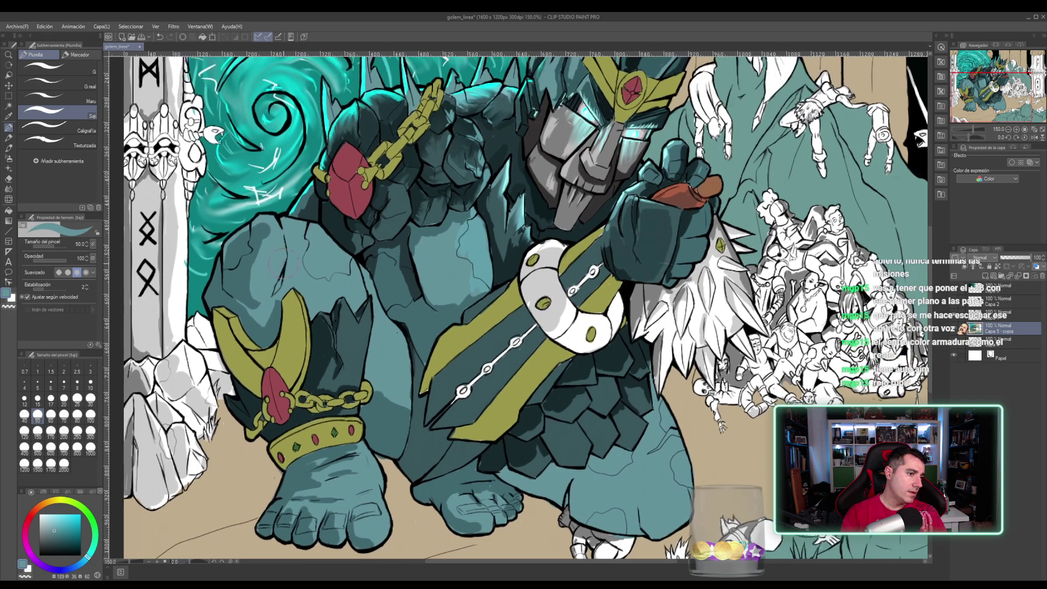
alt+click(246, 267)
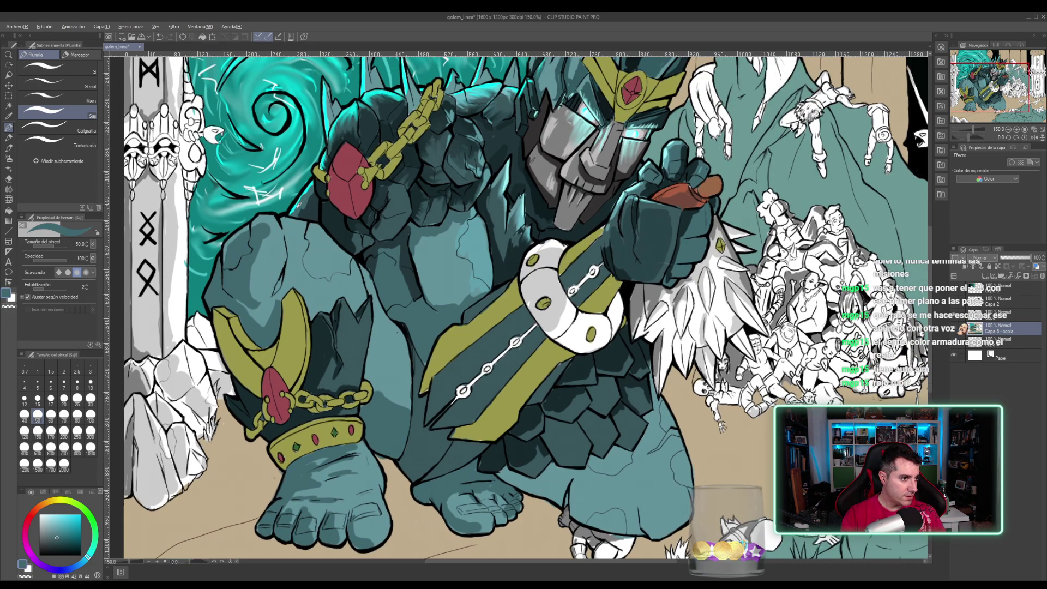
alt+click(298, 205)
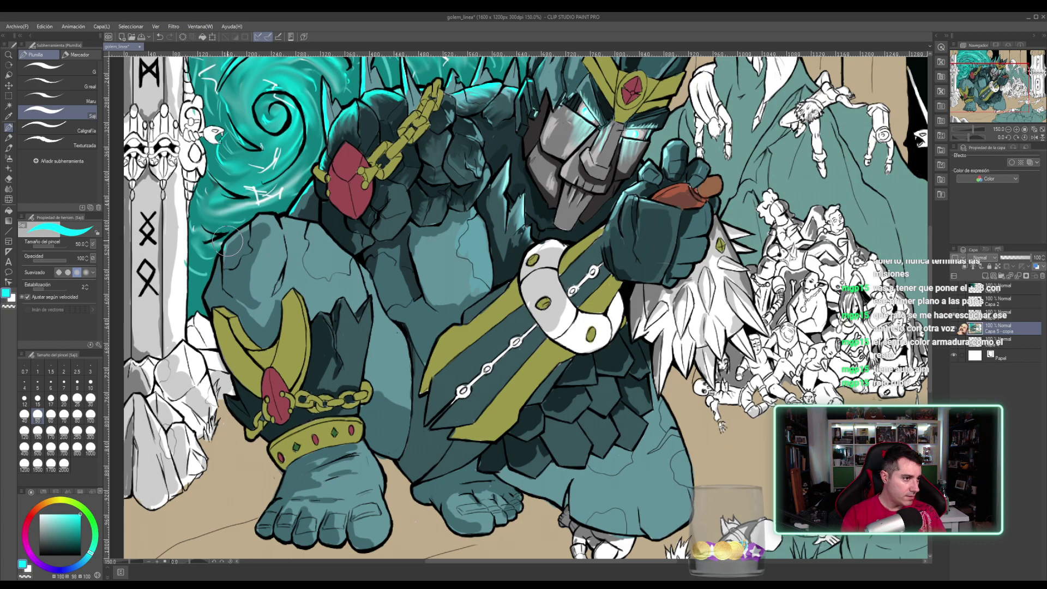
drag(225, 251, 265, 215)
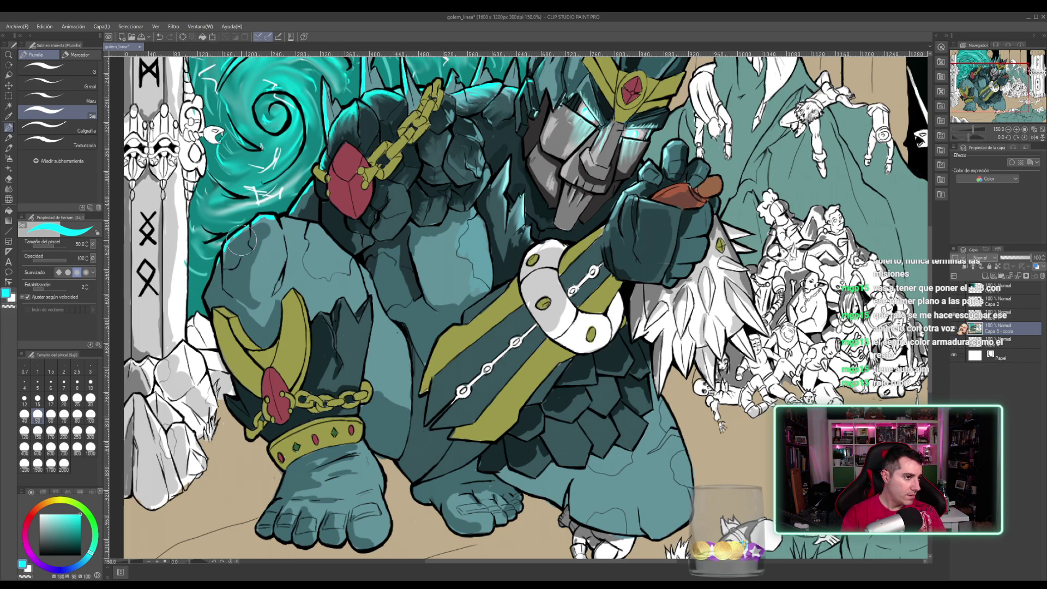
drag(284, 219, 309, 222)
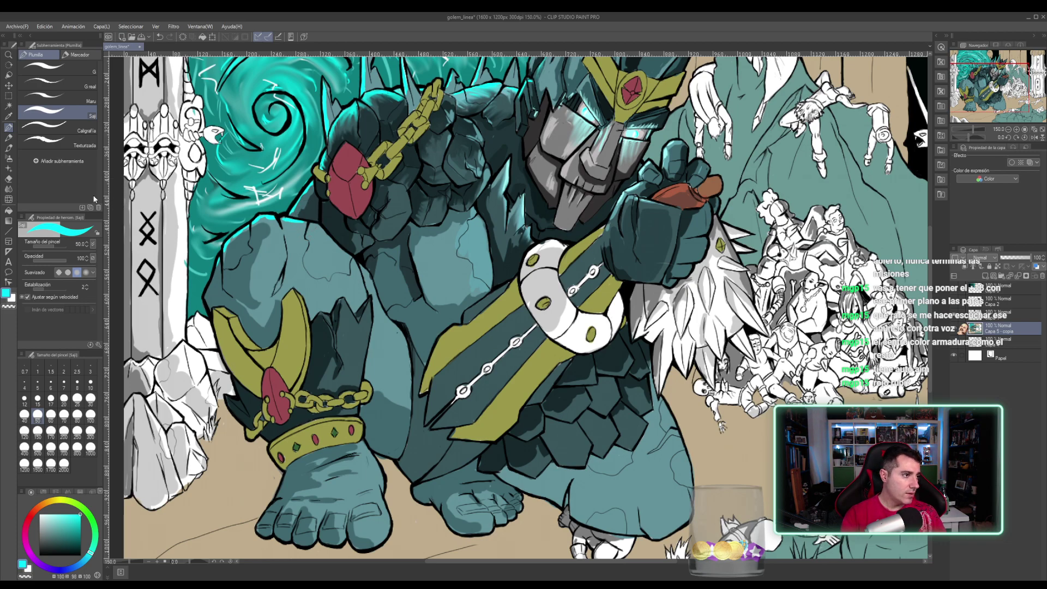
- Smudge the cyan rim light down into the knee's stone with the Punta del dedo brush, enlarged to size 120
click(9, 189)
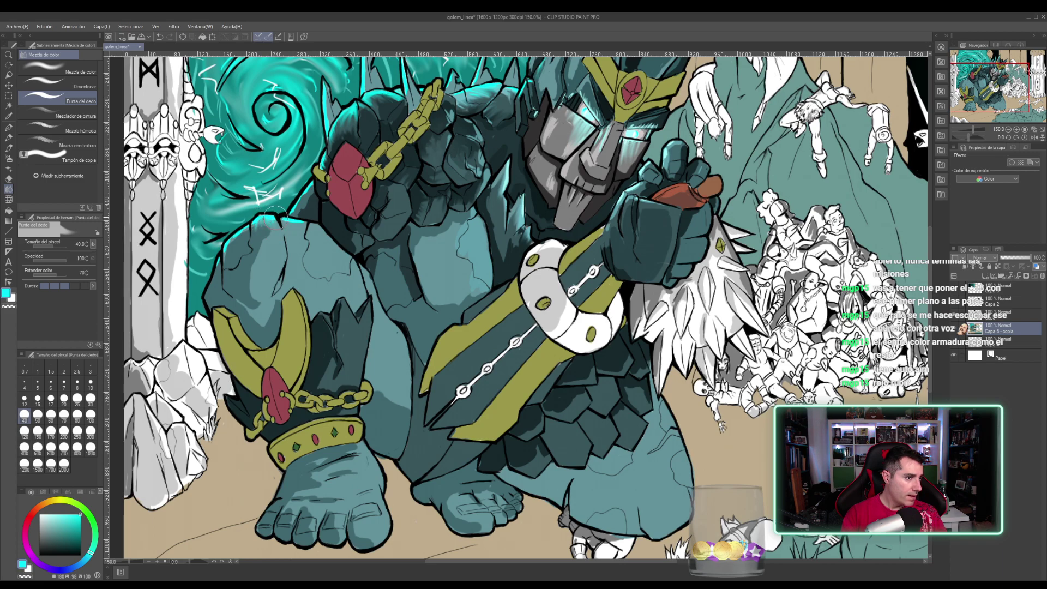
mouse_move(240, 231)
mouse_down()
mouse_move(248, 225)
mouse_move(244, 266)
mouse_move(255, 231)
mouse_up()
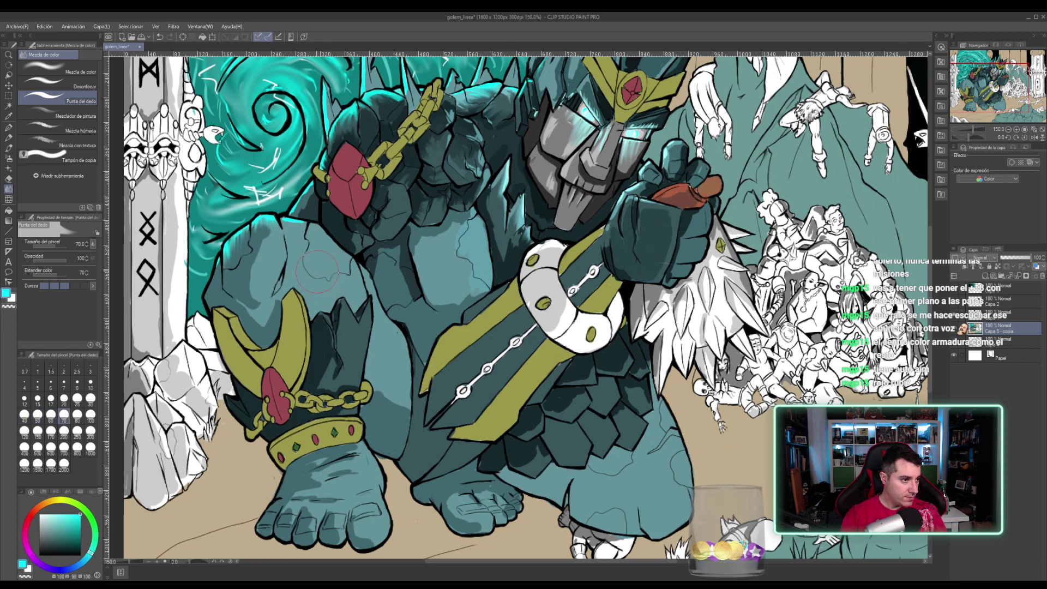
click(24, 431)
mouse_move(239, 245)
mouse_down()
mouse_move(274, 224)
mouse_move(281, 242)
mouse_move(308, 242)
mouse_move(294, 227)
mouse_move(289, 248)
mouse_move(293, 226)
mouse_move(320, 234)
mouse_move(310, 225)
mouse_move(320, 236)
mouse_move(307, 235)
mouse_move(328, 247)
mouse_move(296, 211)
mouse_move(306, 217)
mouse_move(299, 206)
mouse_move(316, 190)
mouse_move(318, 219)
mouse_up()
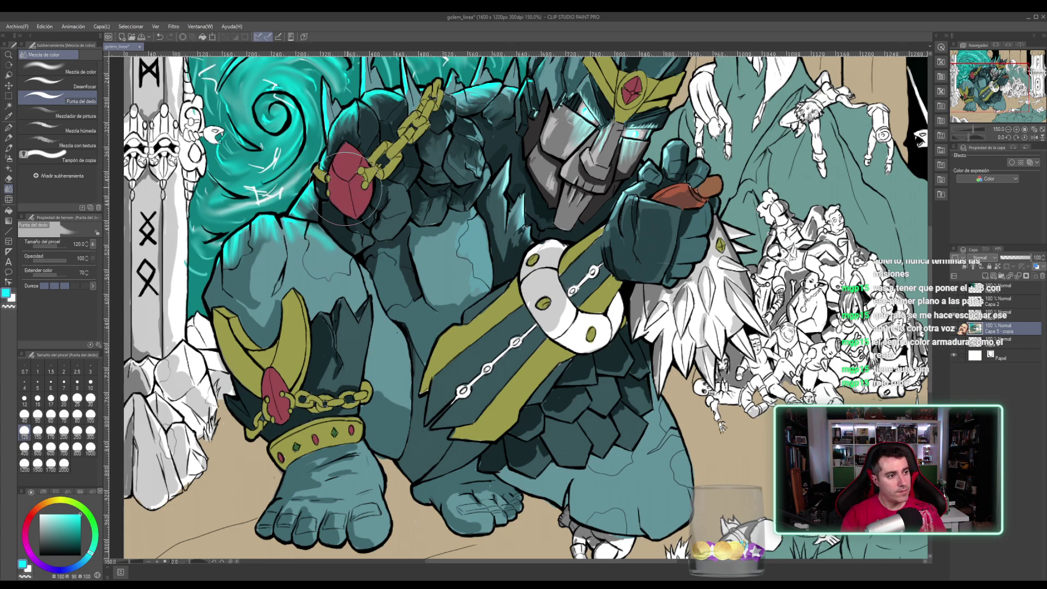
- Save the golem illustration and view the whole canvas
key(ctrl+minus)
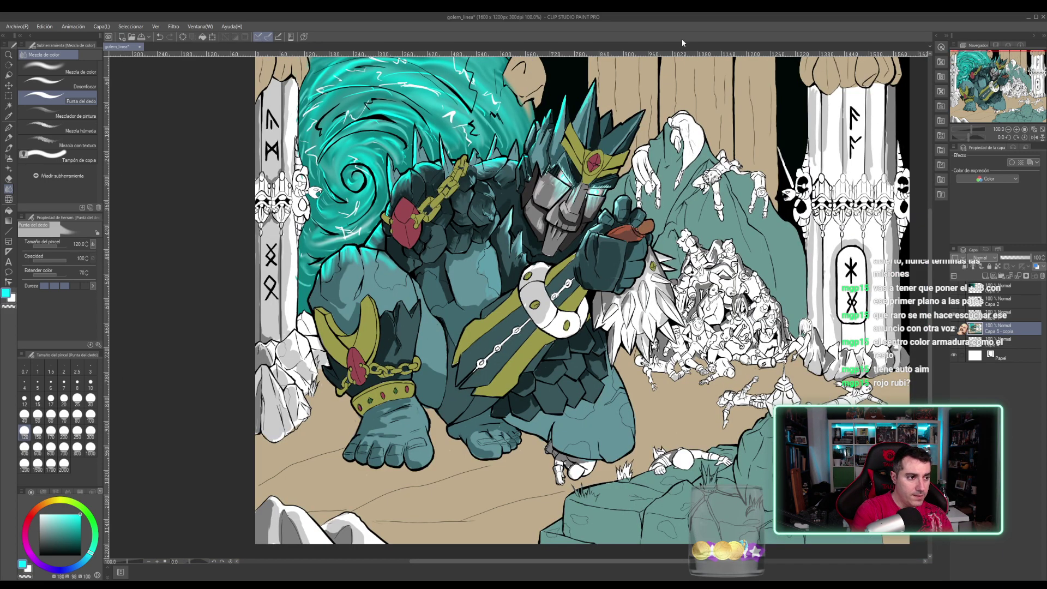
key(ctrl+s)
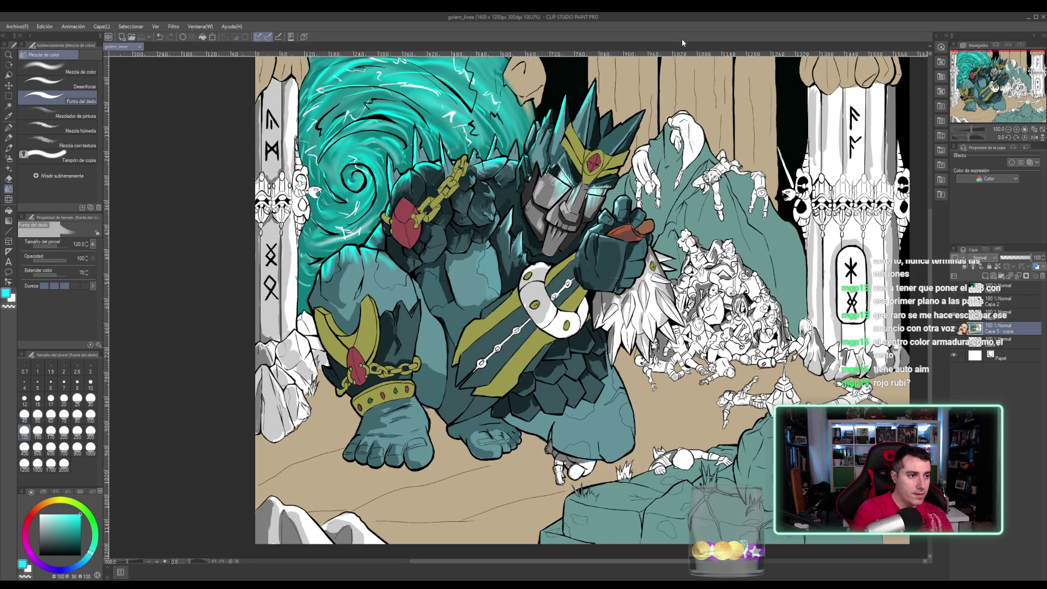
key(ctrl+minus)
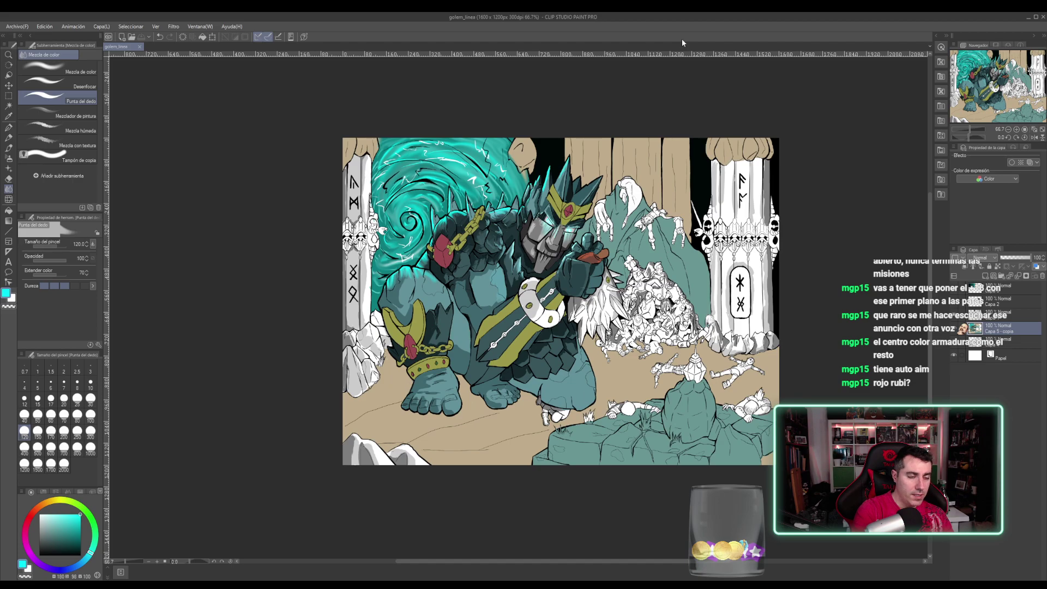